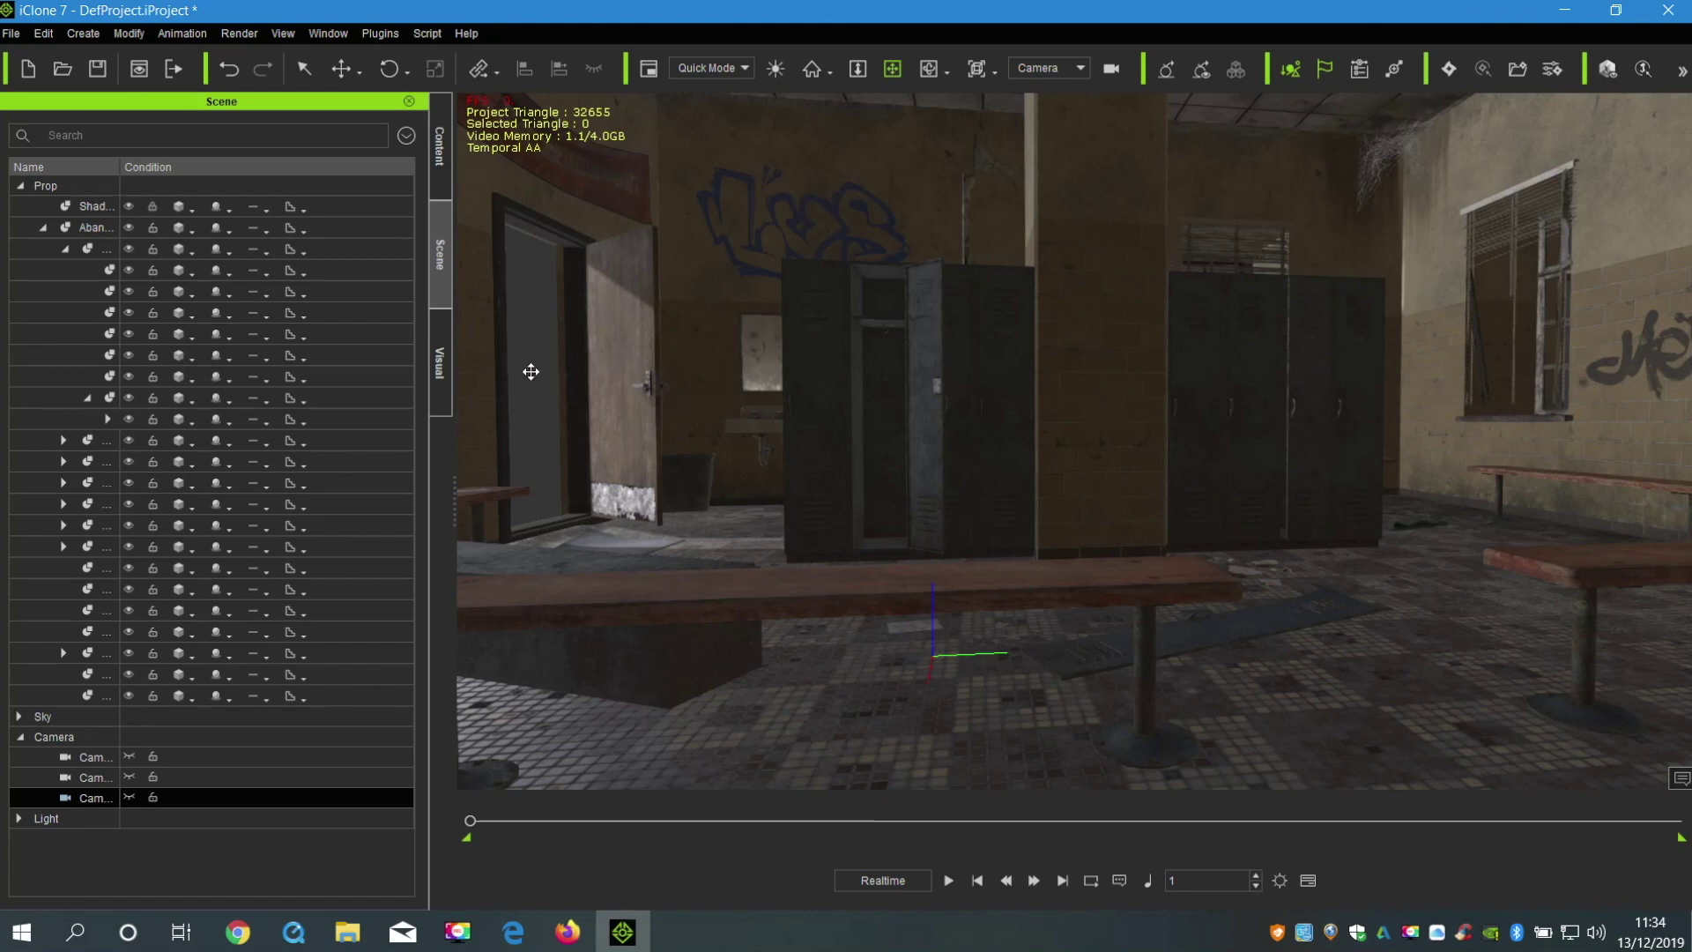
Add the Blue Sky 13 sky from the Blue Sky content library to the locker room scene.
left_click(442, 166)
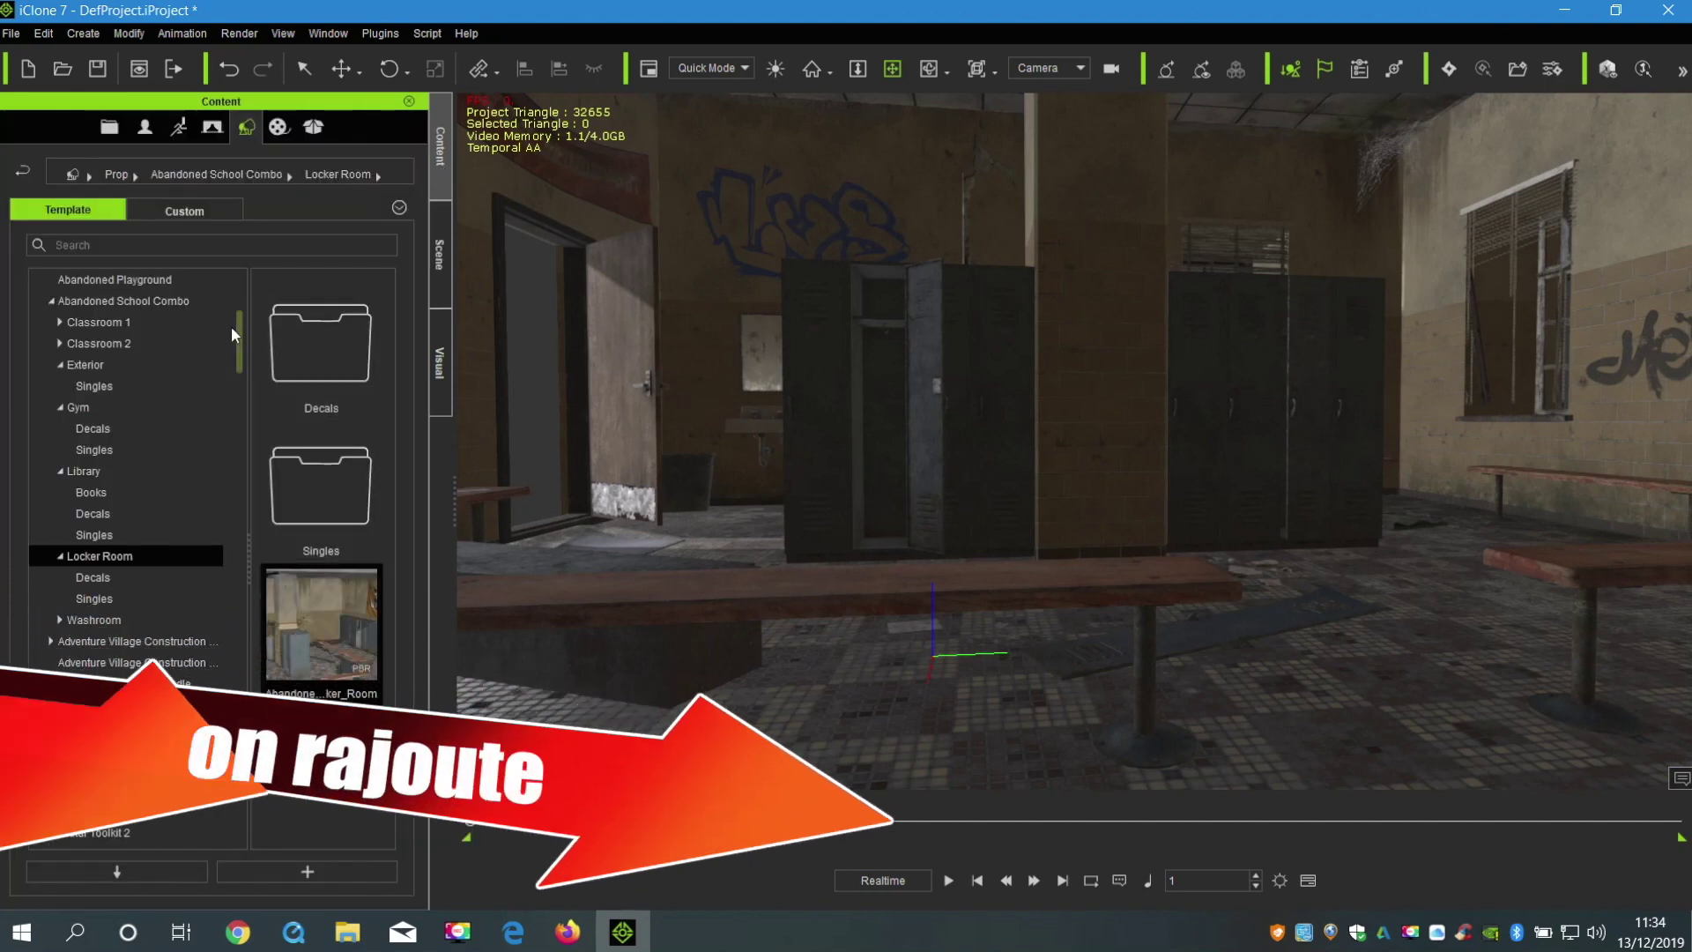
left_click_drag(238, 342, 234, 848)
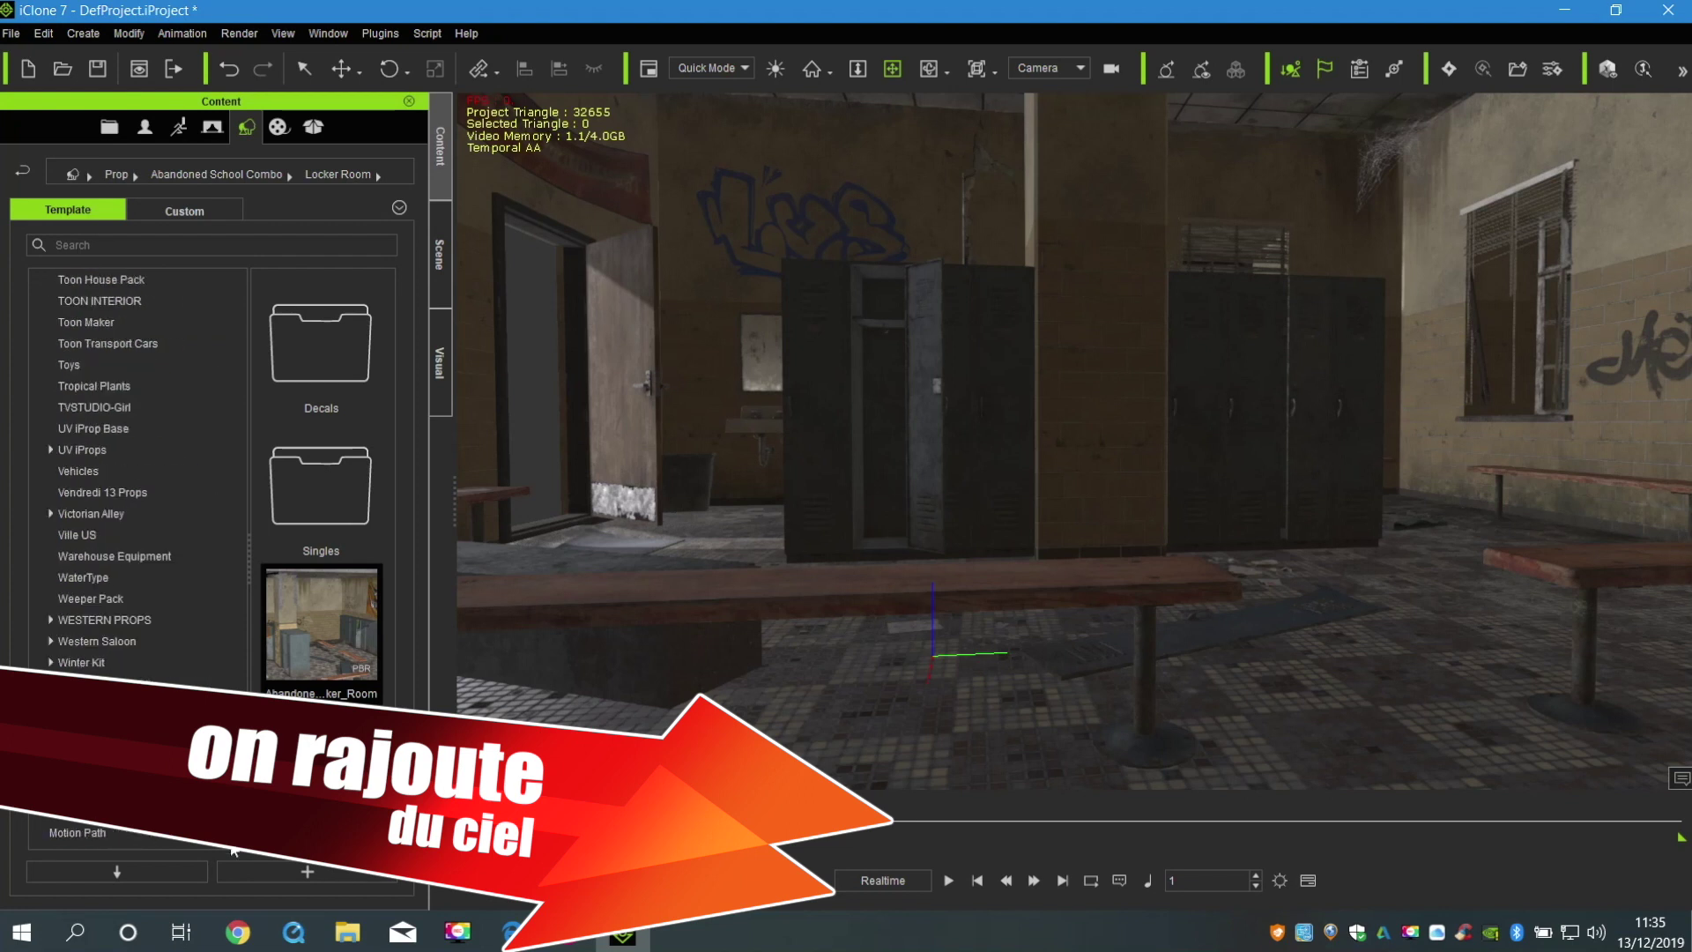
left_click(41, 811)
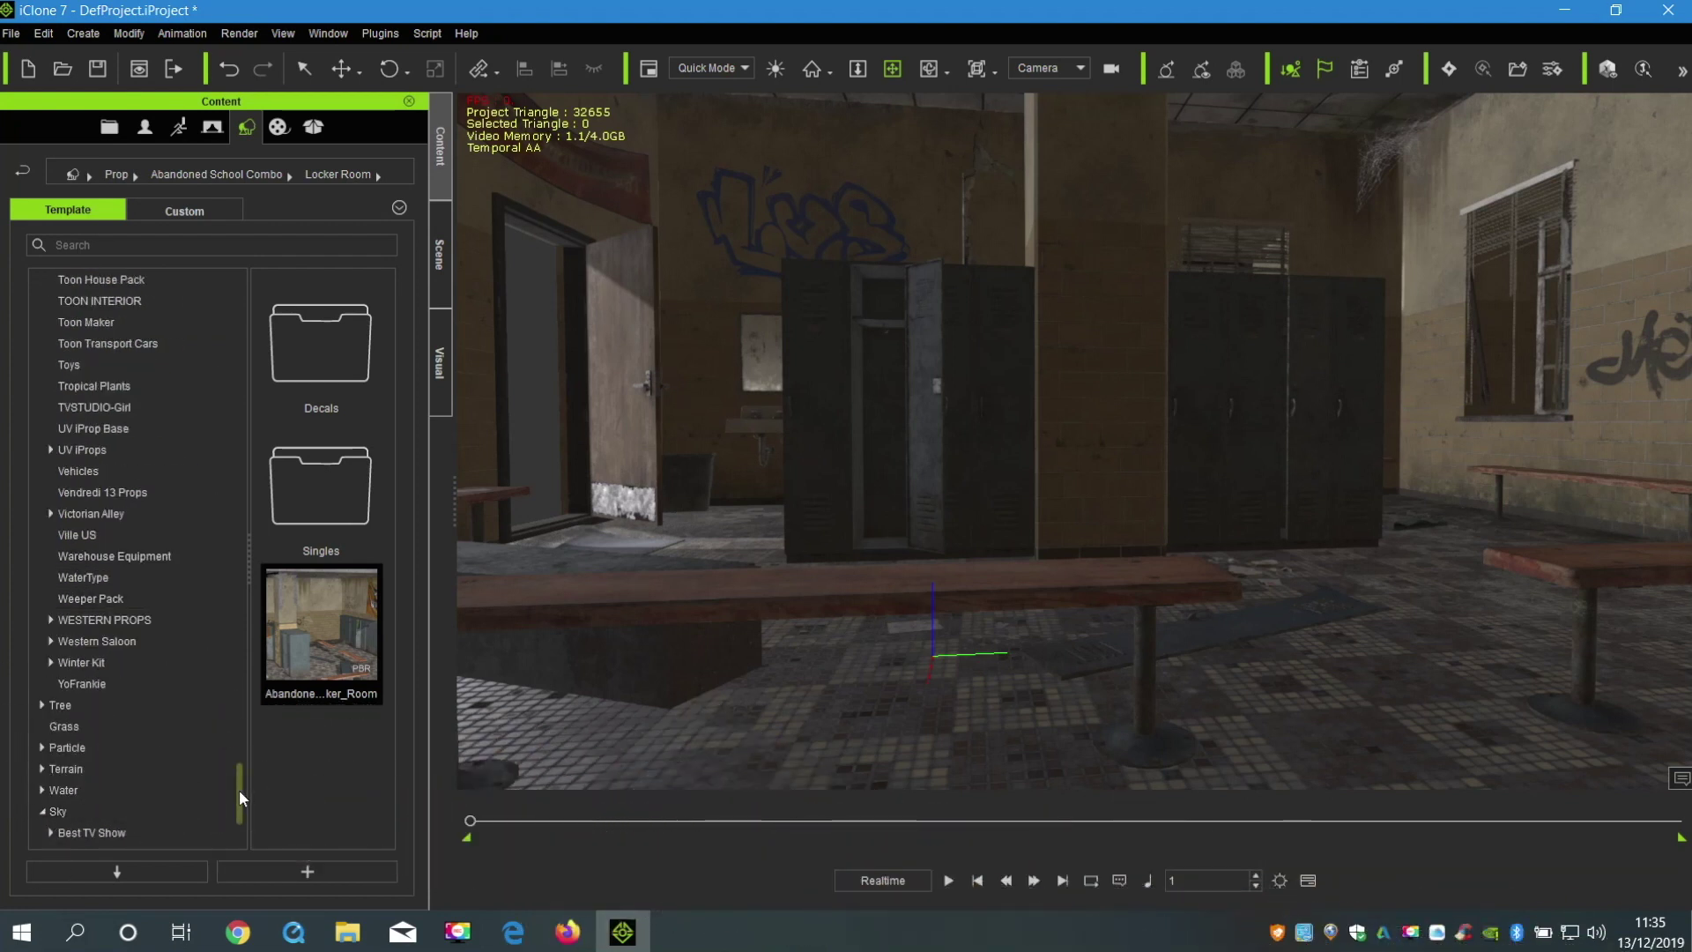
left_click(49, 667)
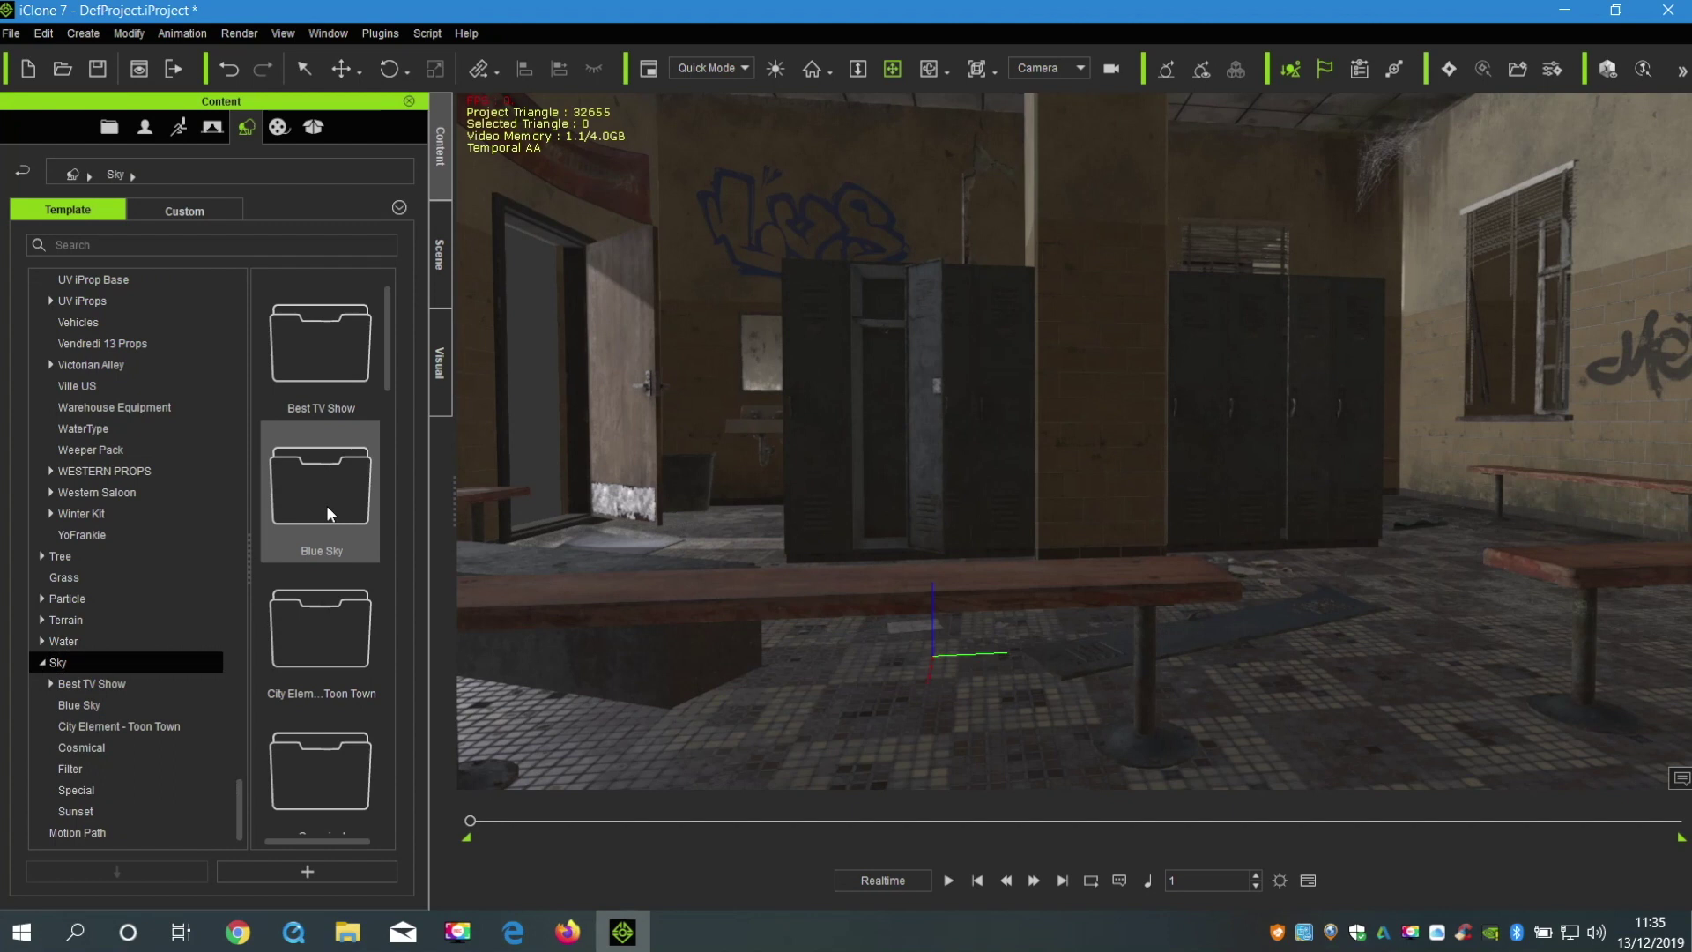
double_click(326, 505)
scroll(393, 625, "down", 10)
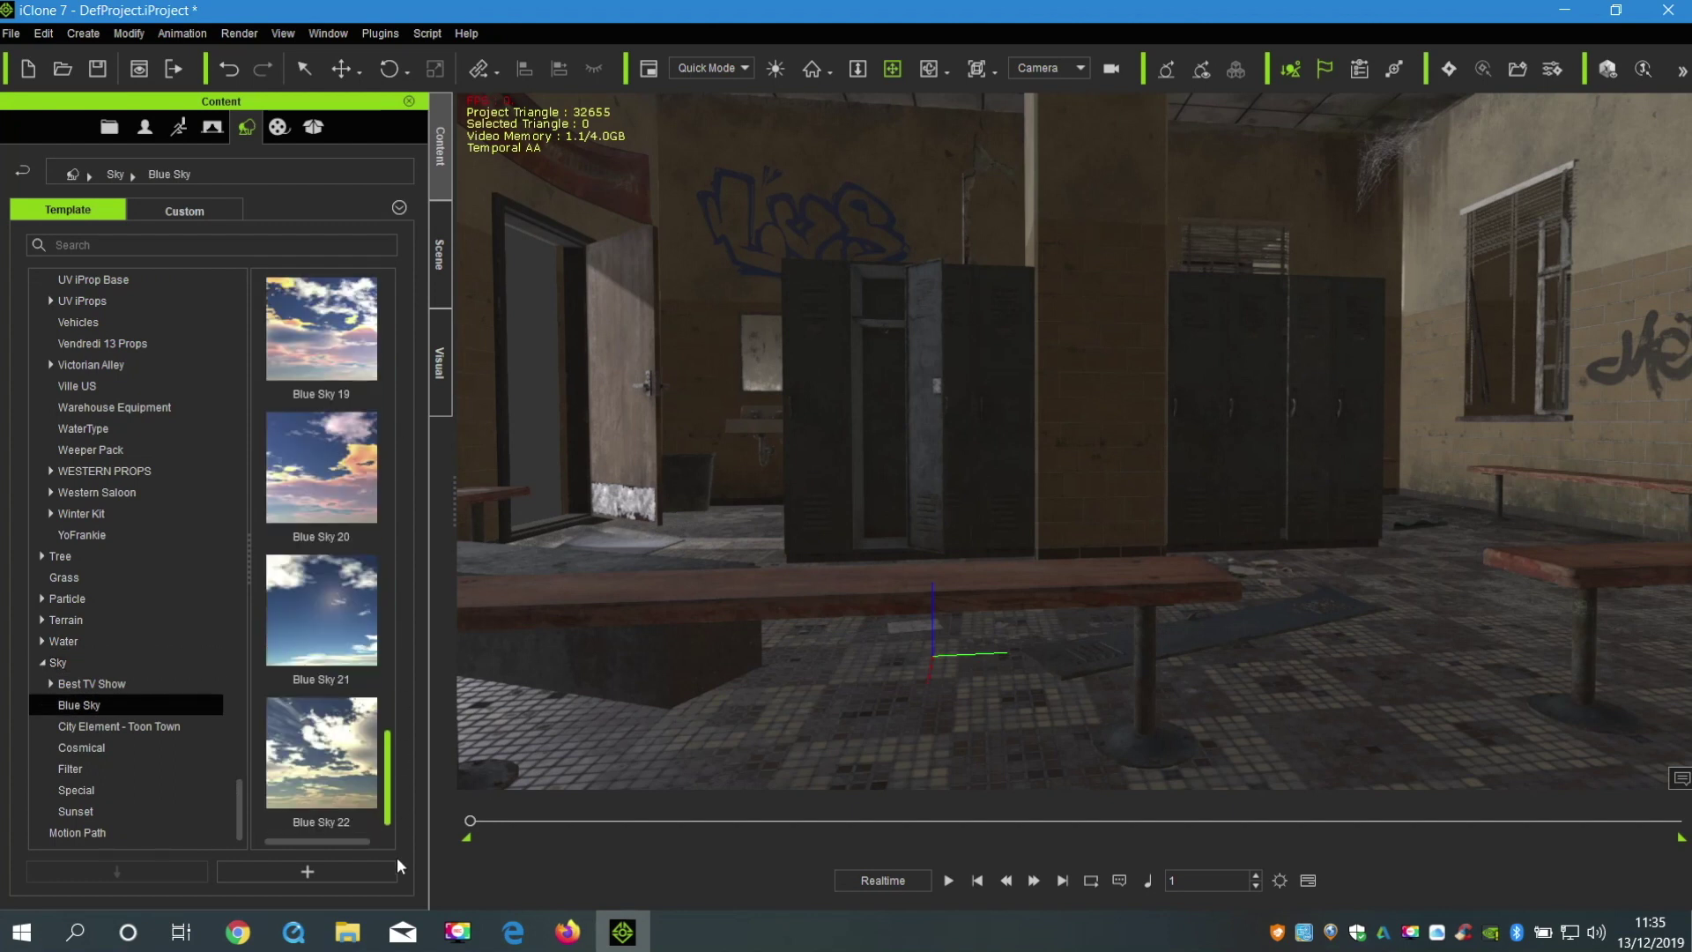
scroll(361, 612, "down", 1)
double_click(330, 505)
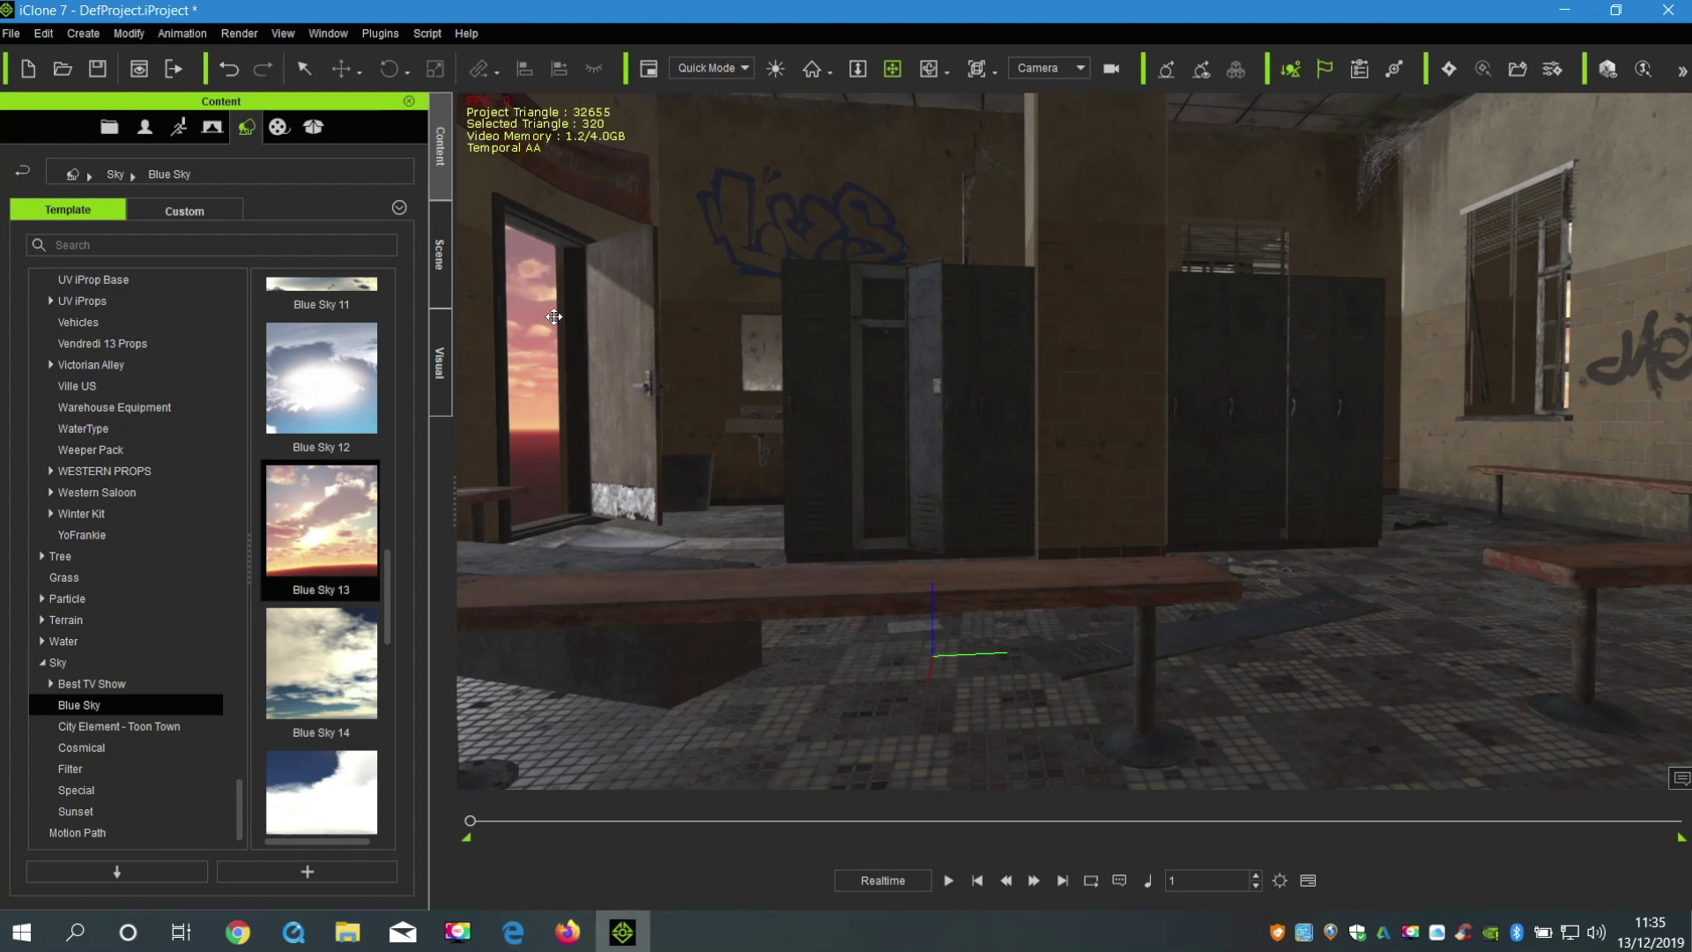
Check the sky through the door from Camera(0) and Camera(1), ending on the view of Camera.
left_click(1083, 72)
left_click(1052, 122)
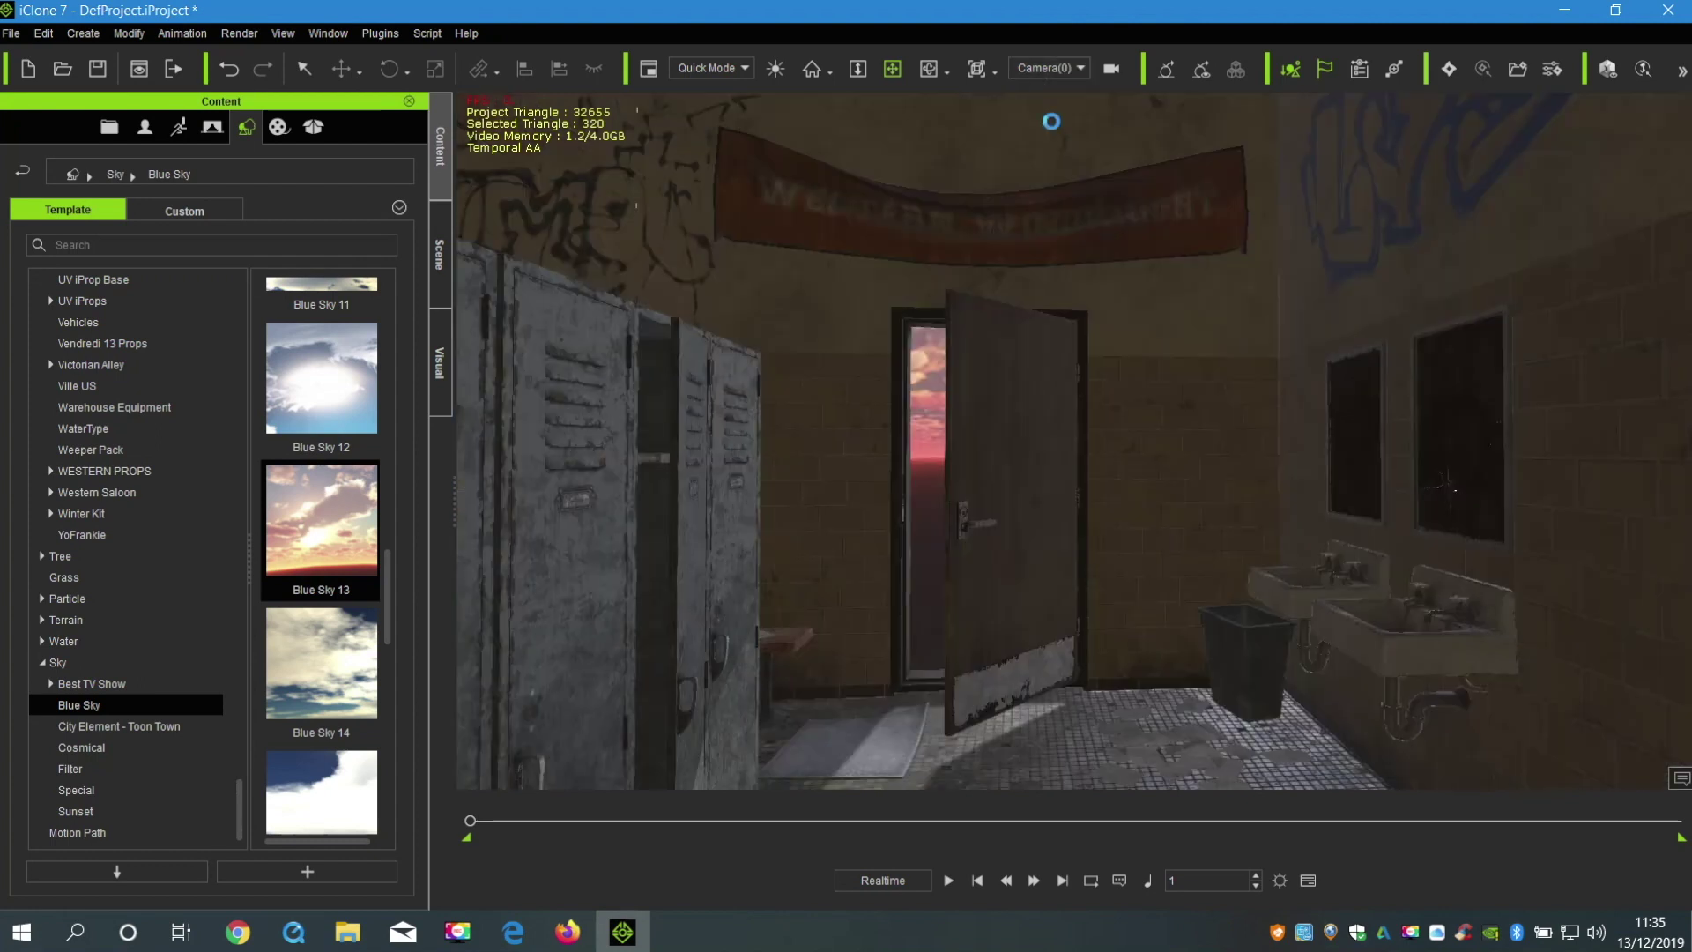
left_click(1083, 72)
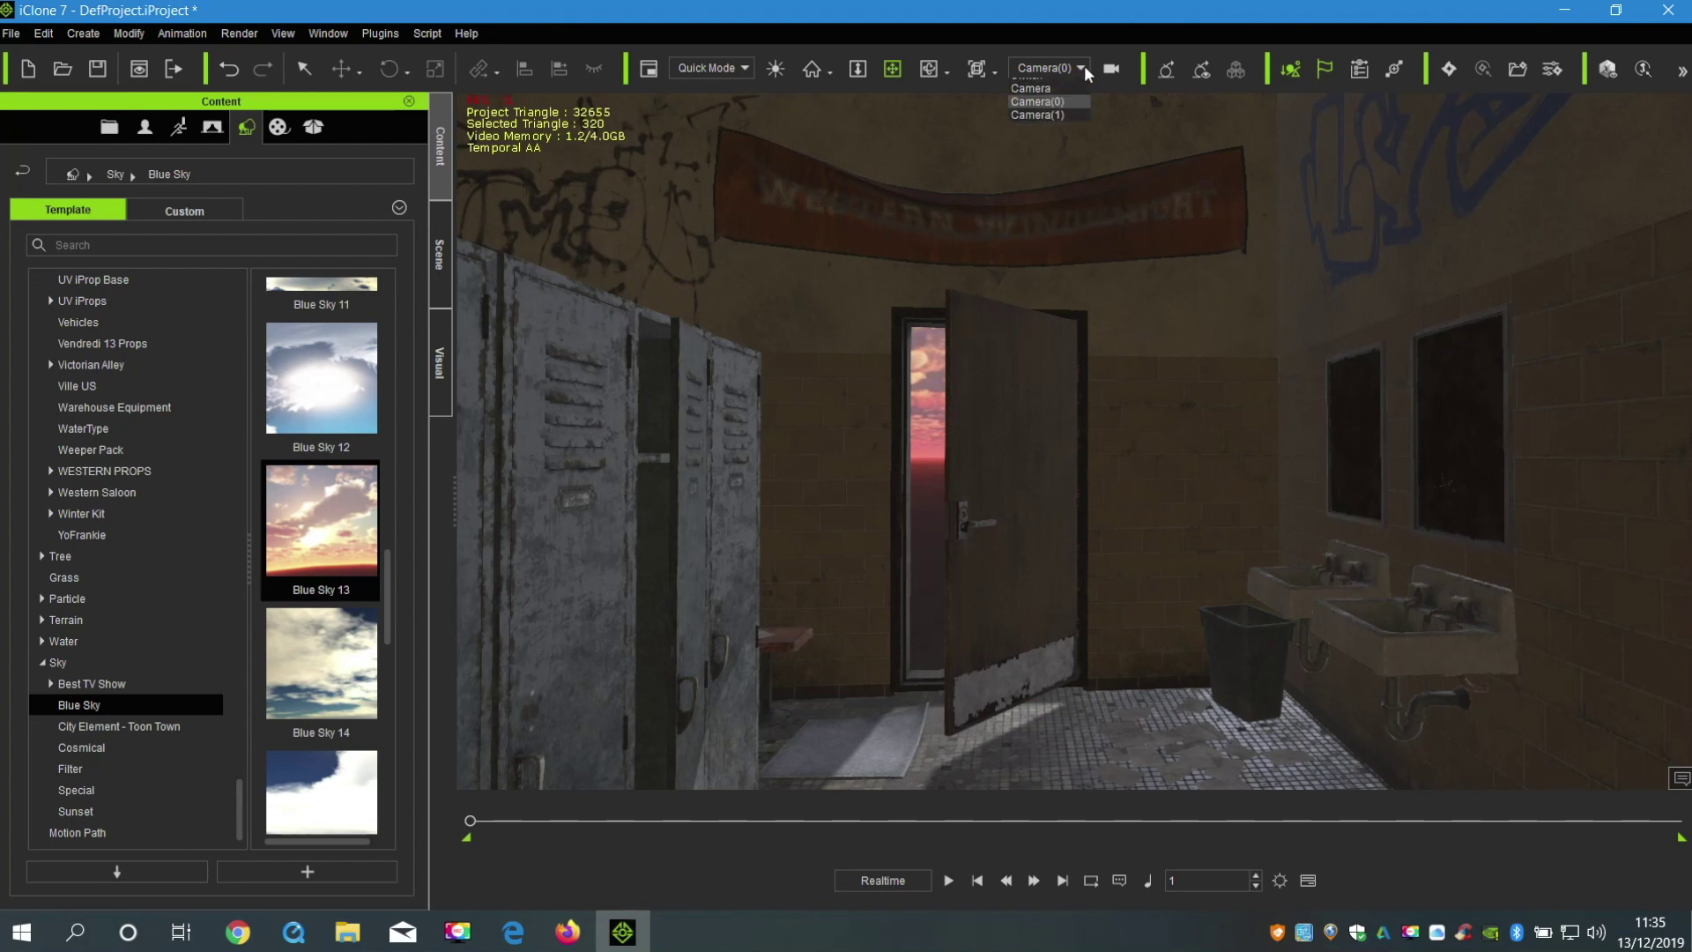
left_click(1057, 136)
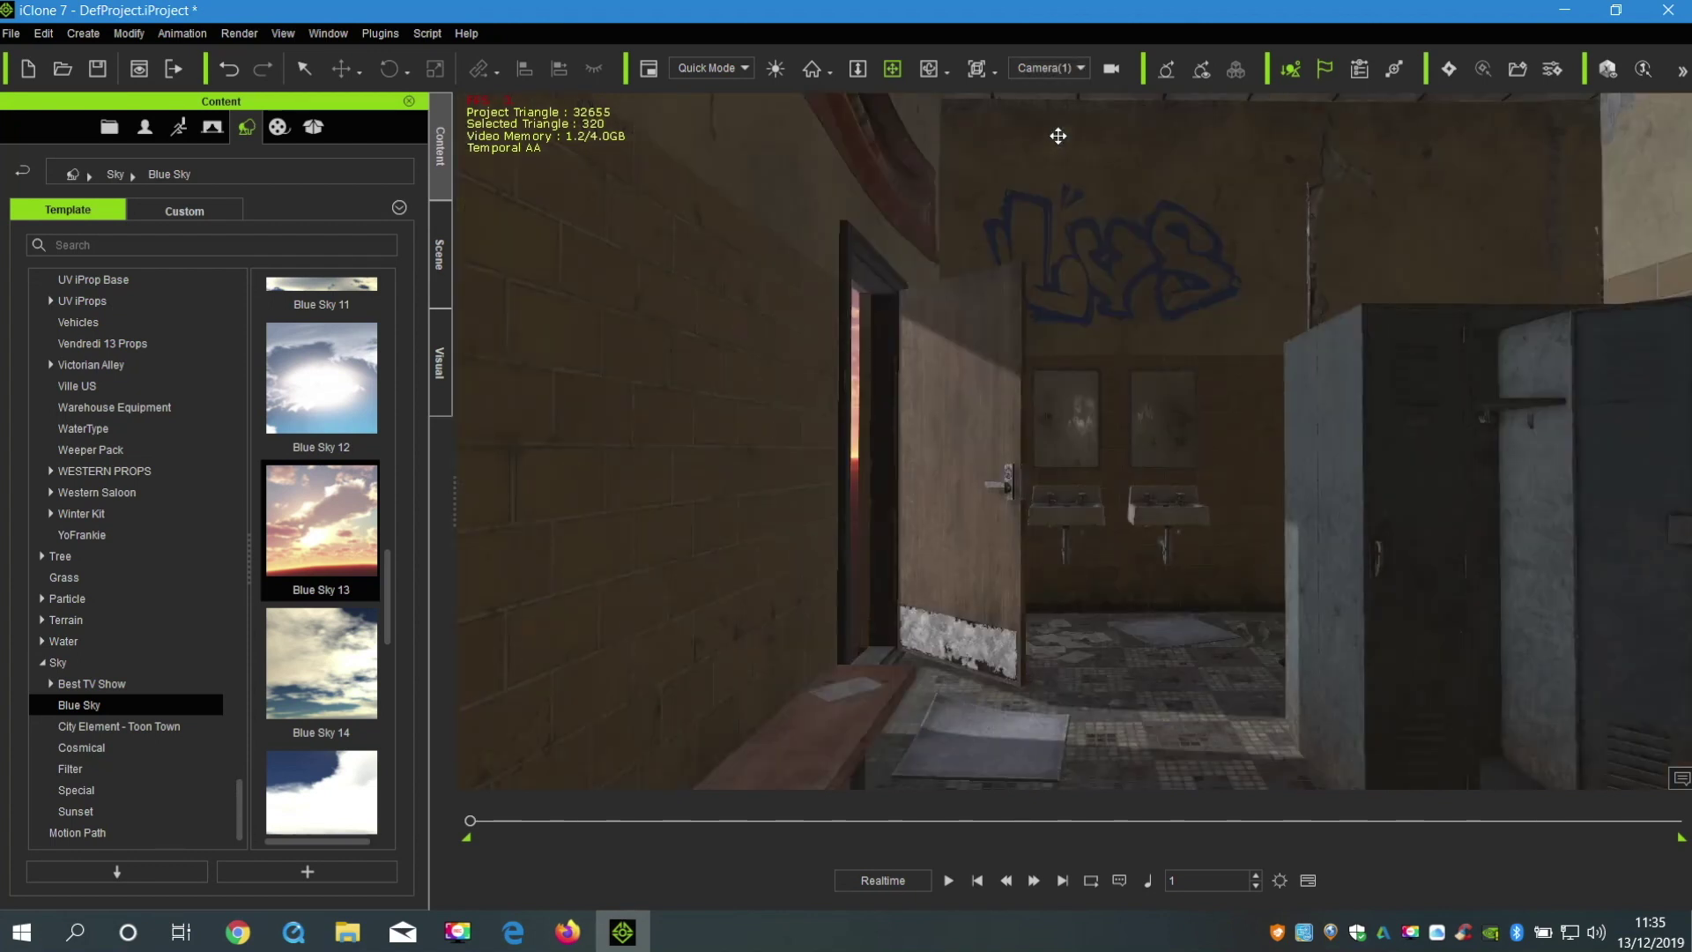
left_click(1080, 67)
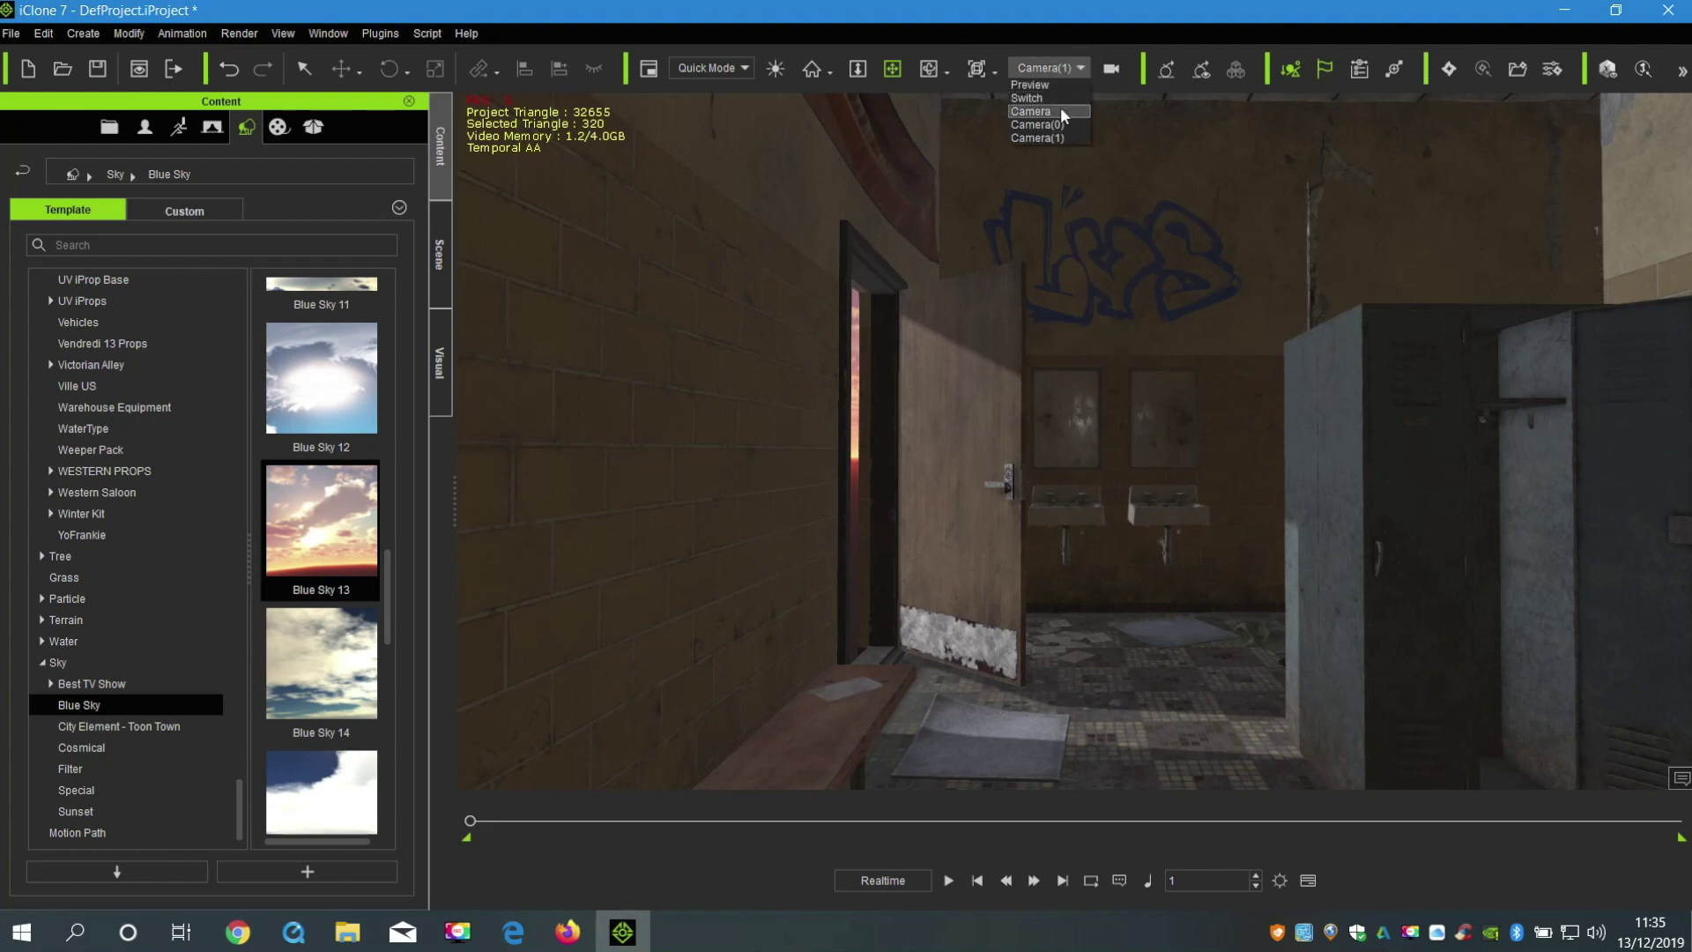
left_click(1058, 111)
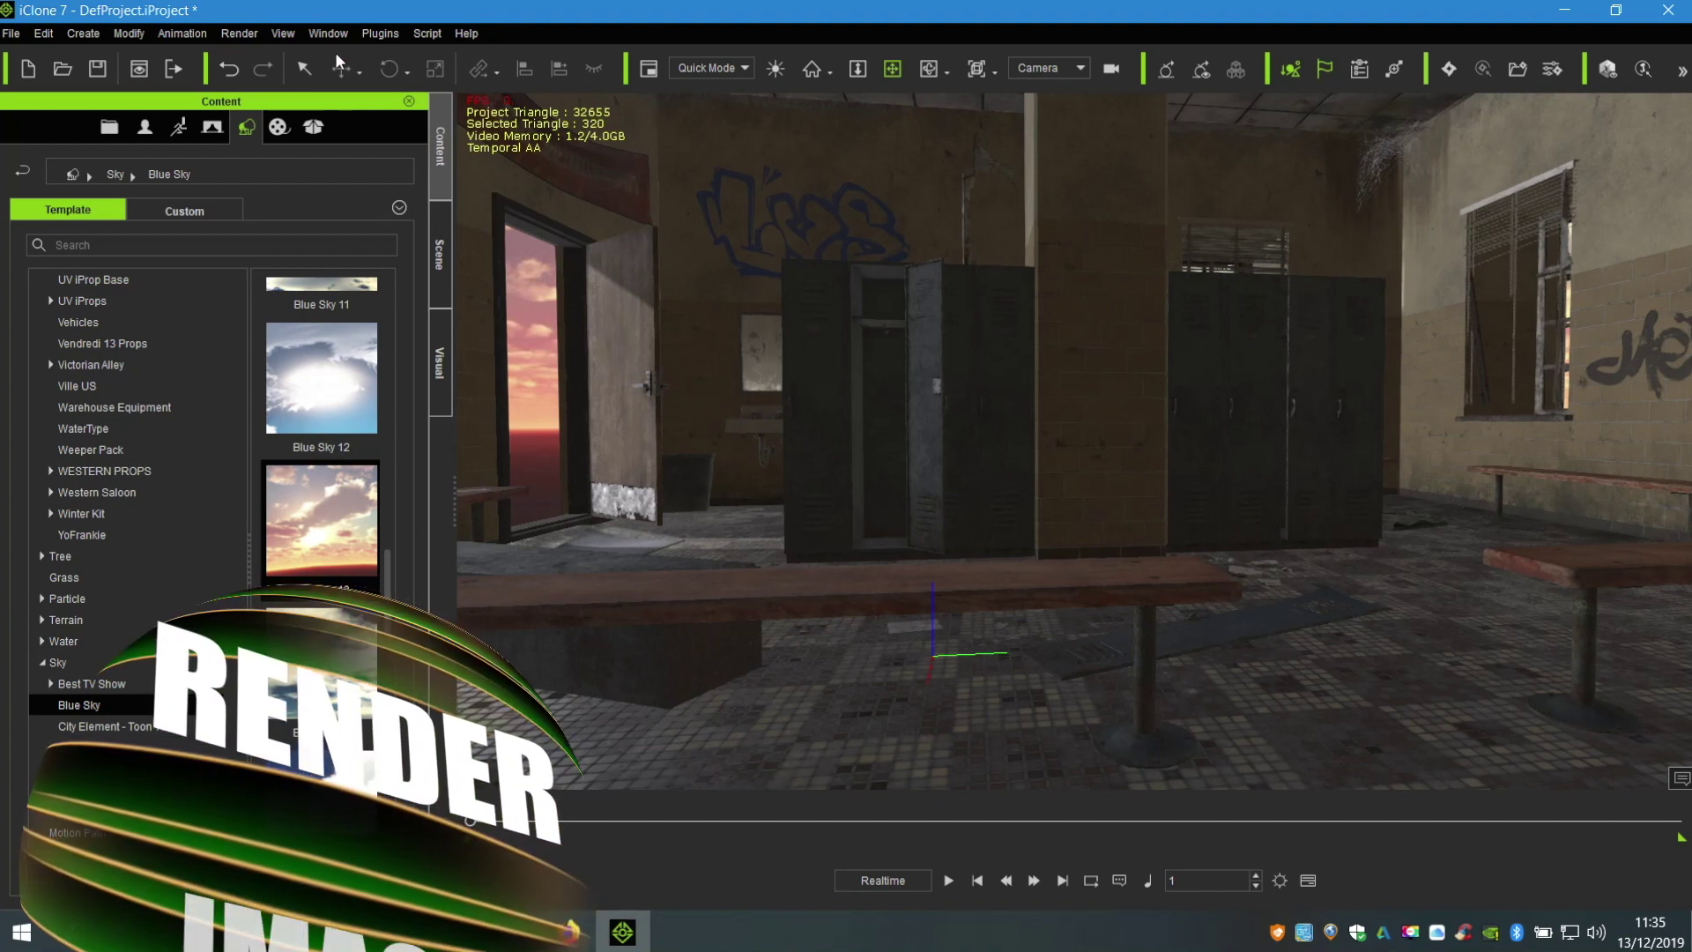
Set up an image render with the frame size Ultra HD (3840x2160).
left_click(241, 33)
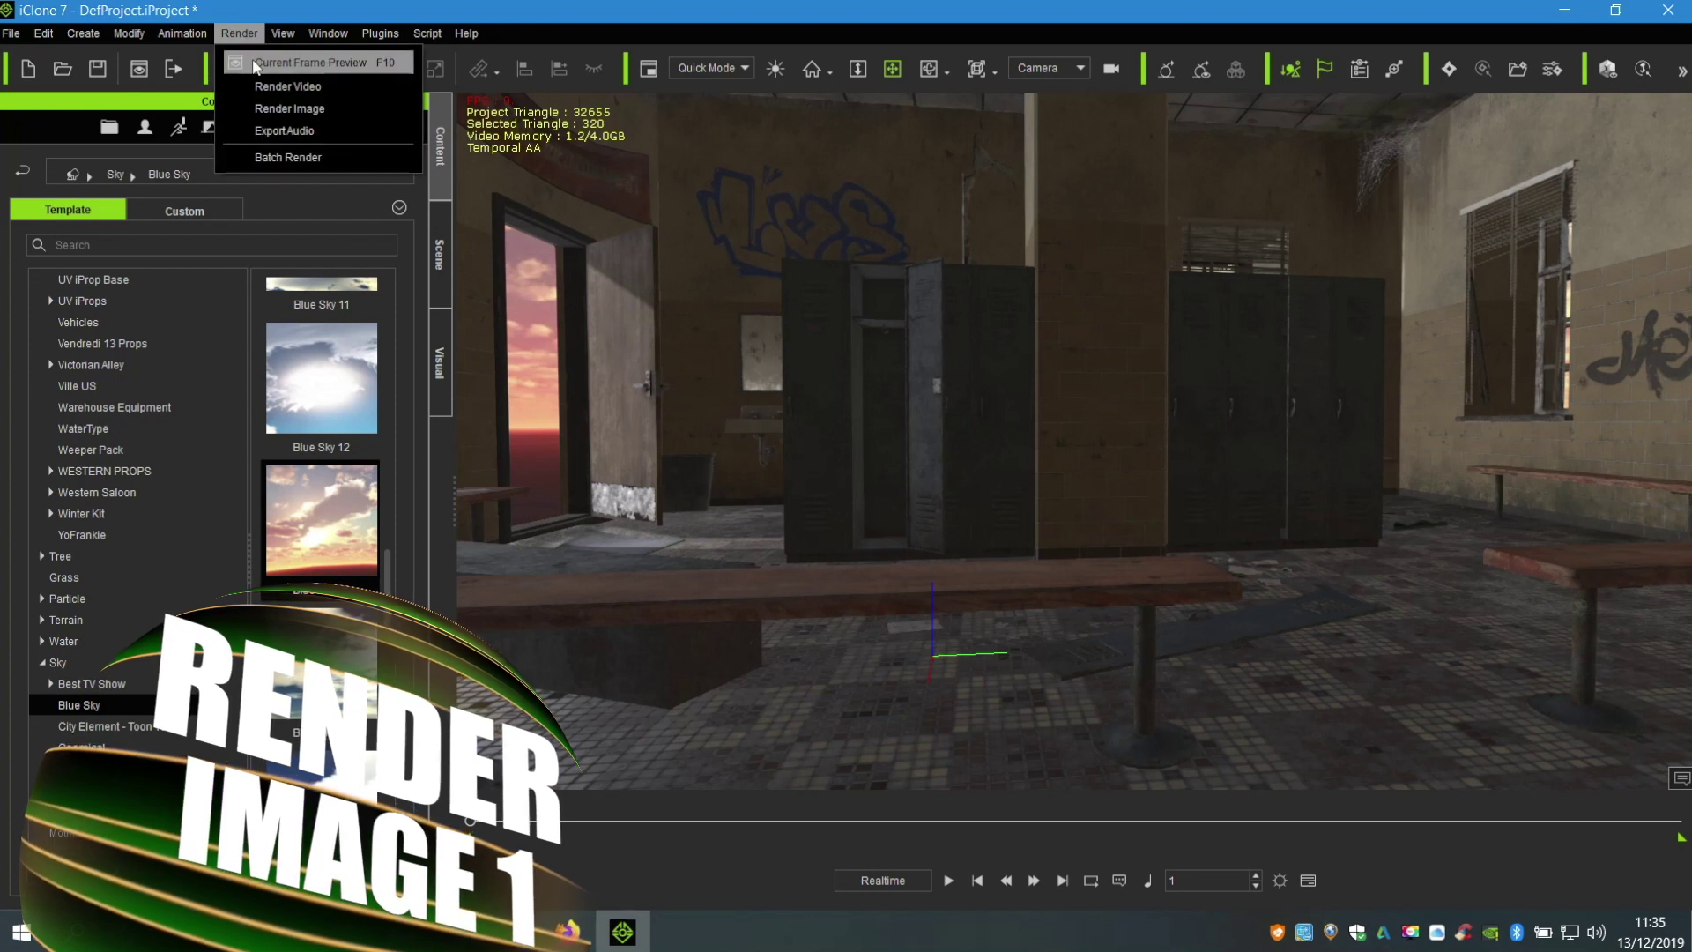
left_click(266, 110)
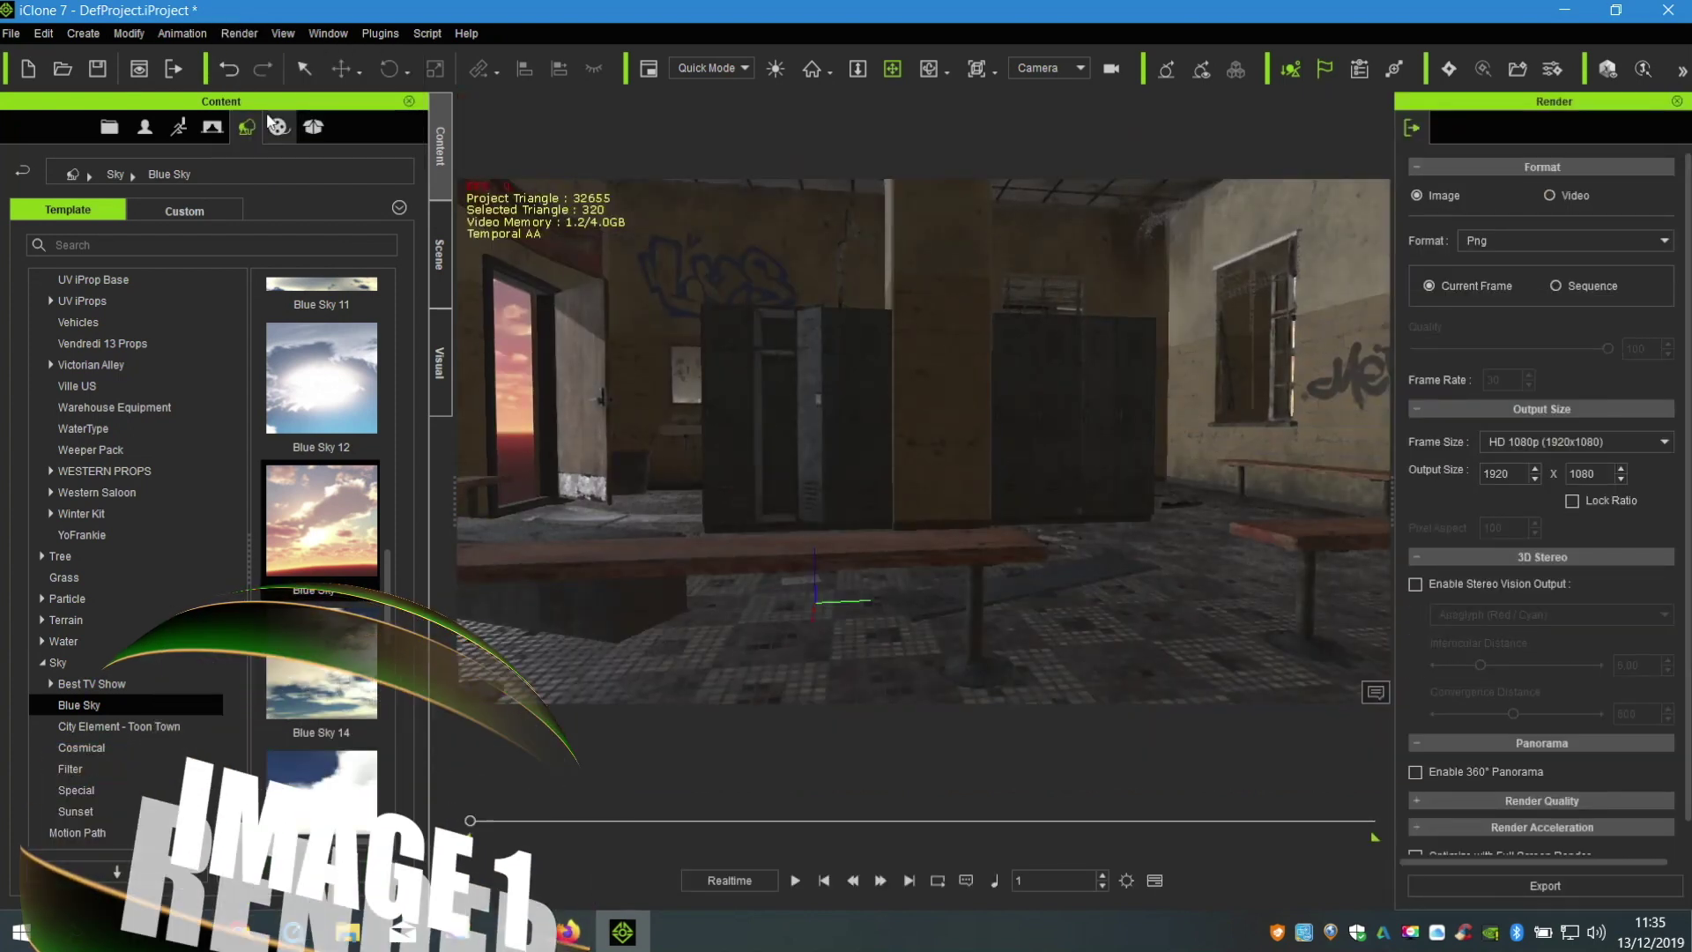
left_click(1551, 442)
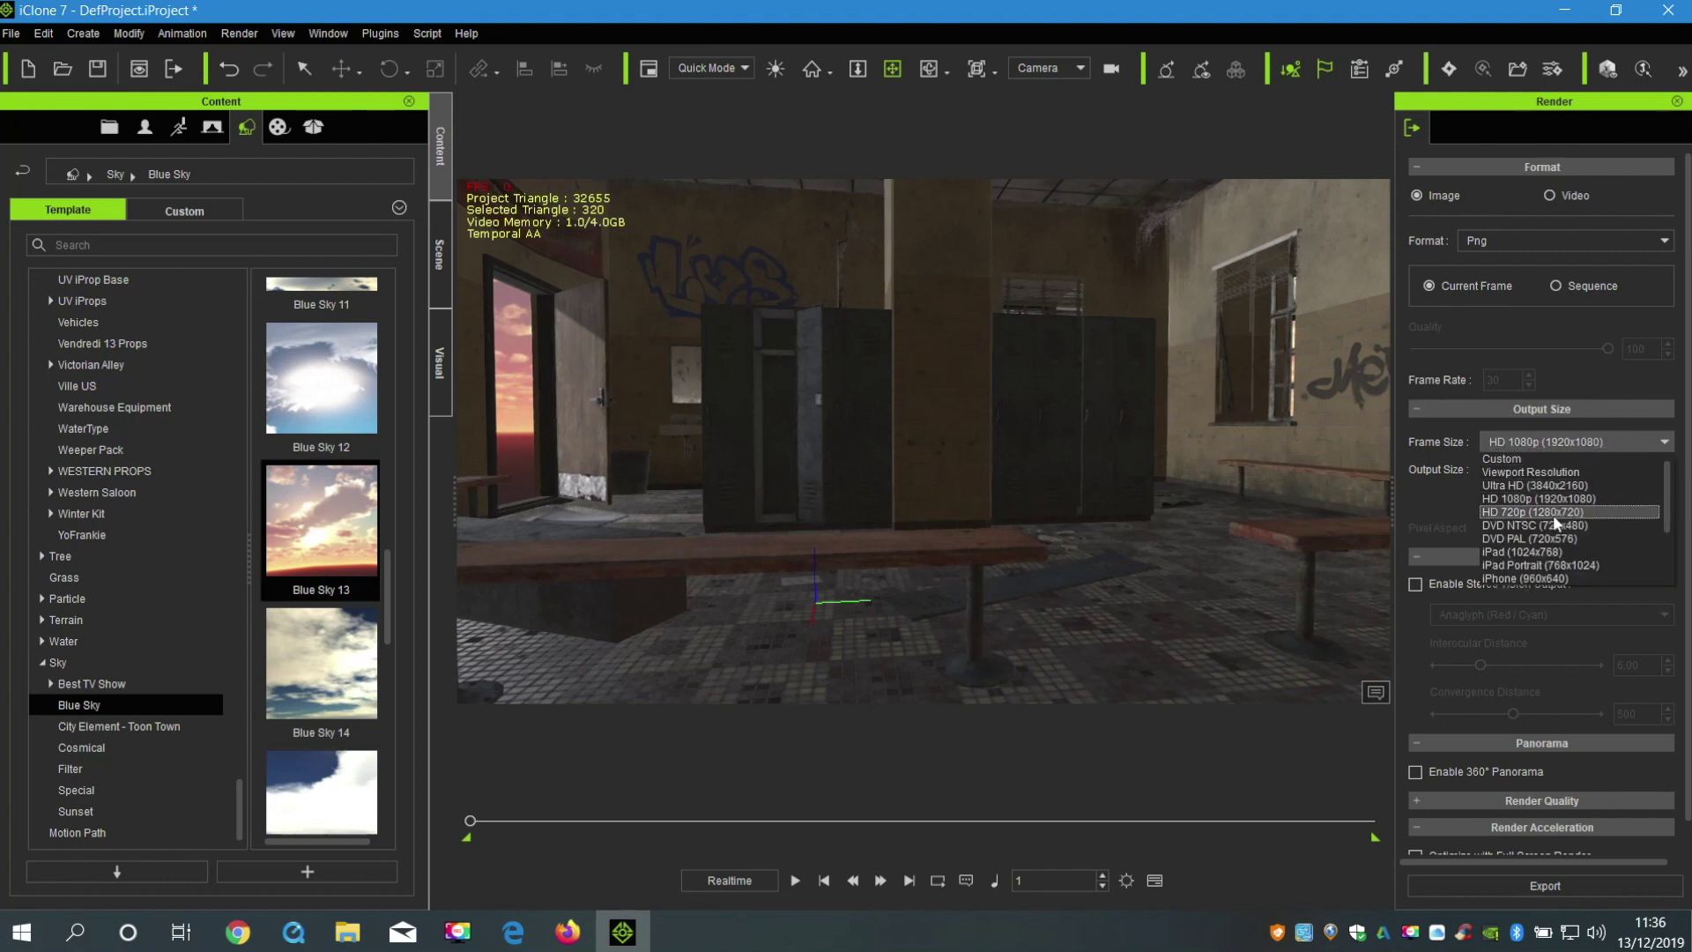
left_click(1567, 487)
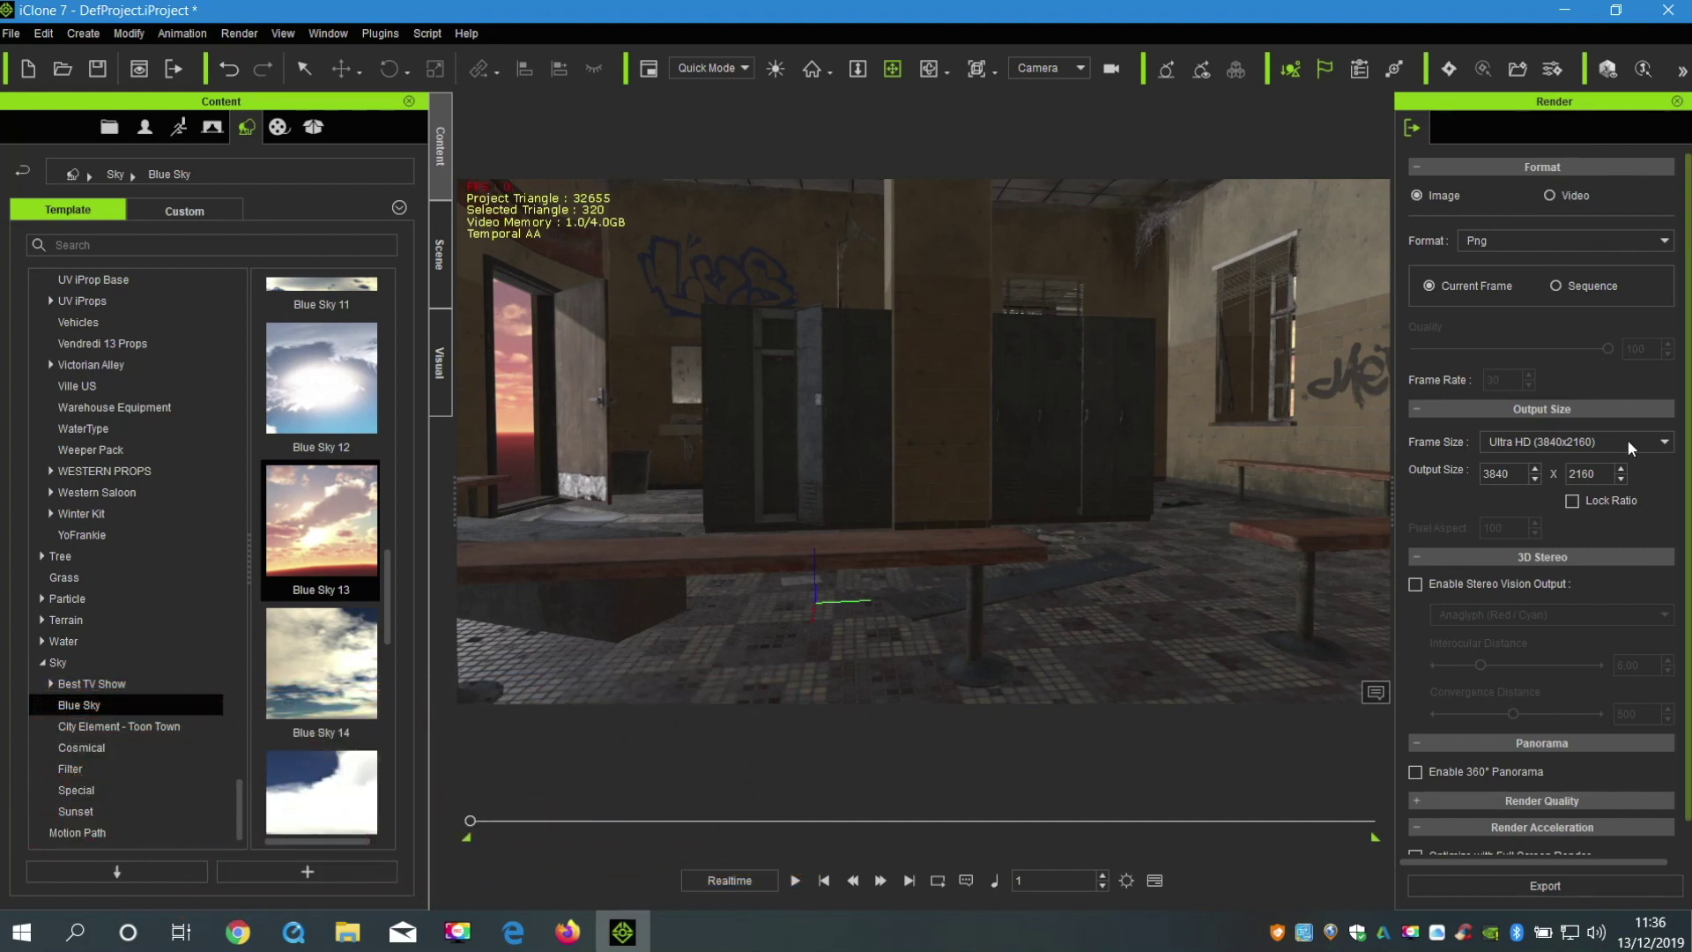
Export the current frame as a PNG named "tuto 01" in the Vidéos folder and close the image preview.
left_click(1544, 886)
type("tuto 01")
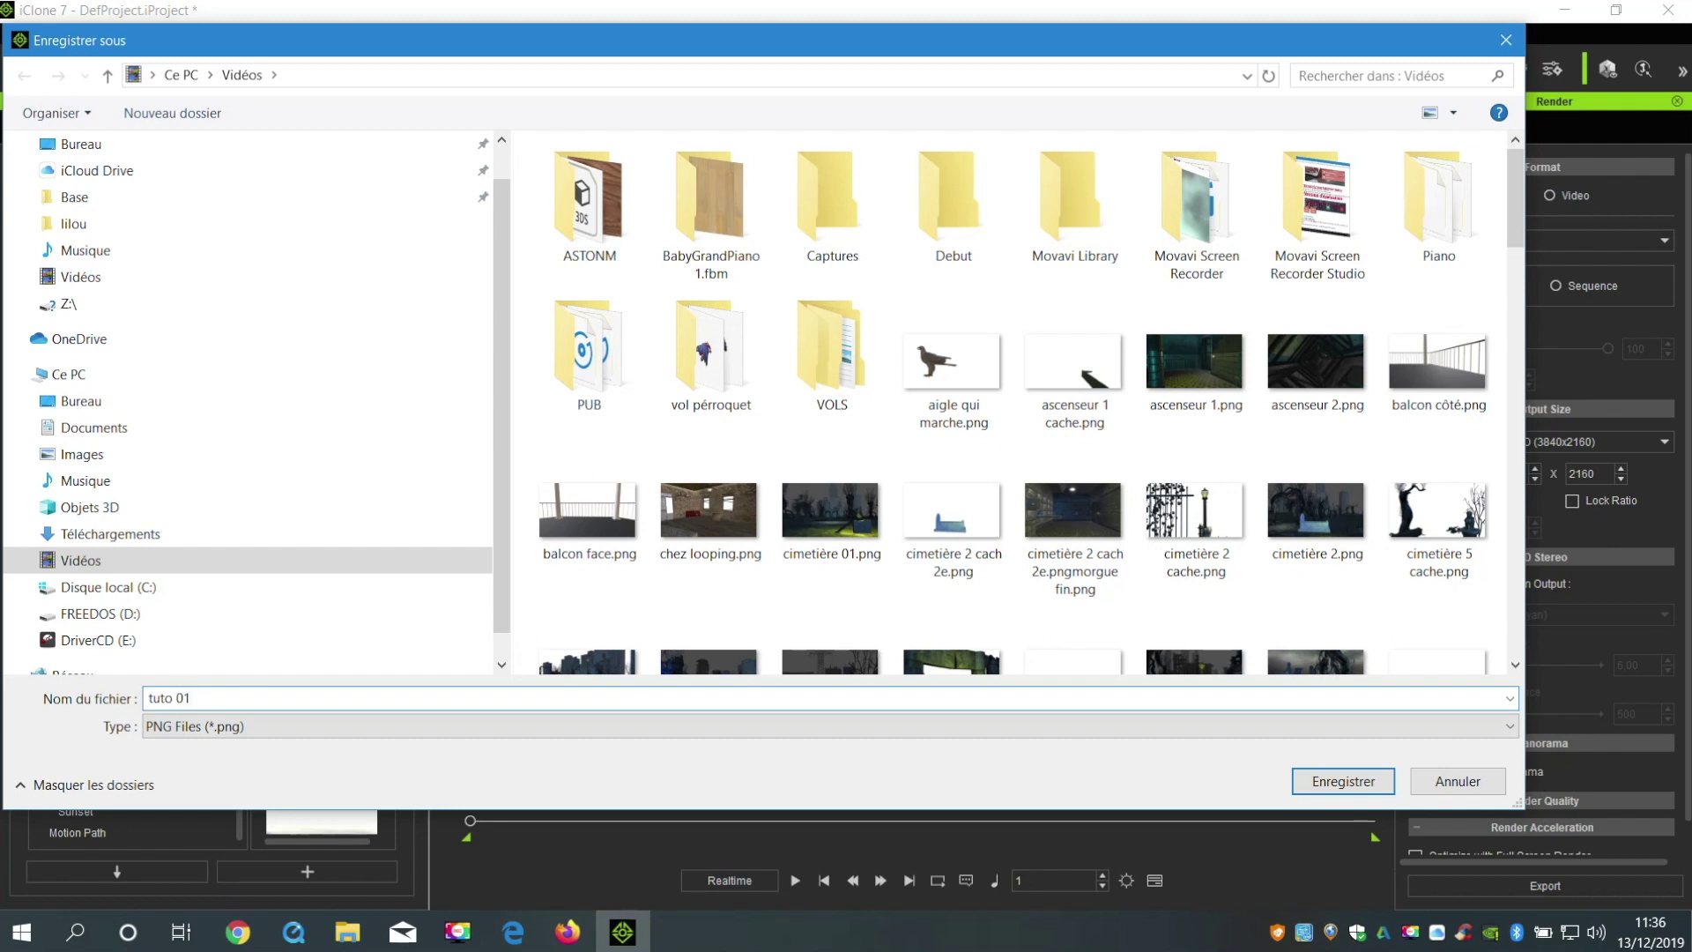
left_click(1344, 782)
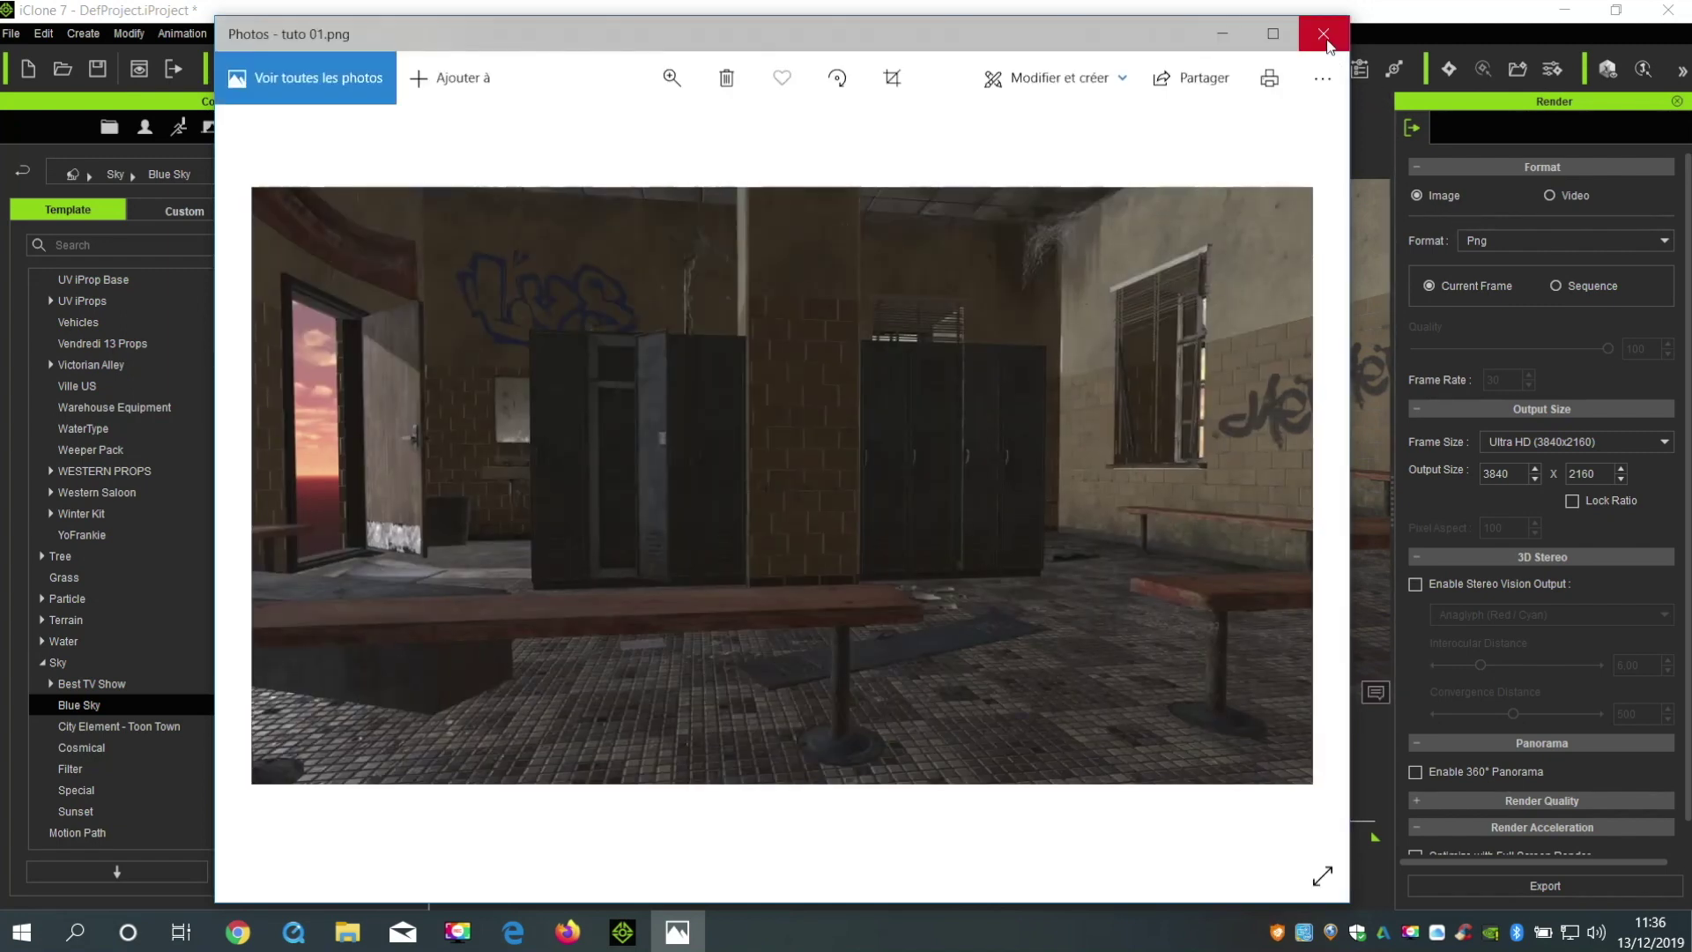
left_click(1324, 35)
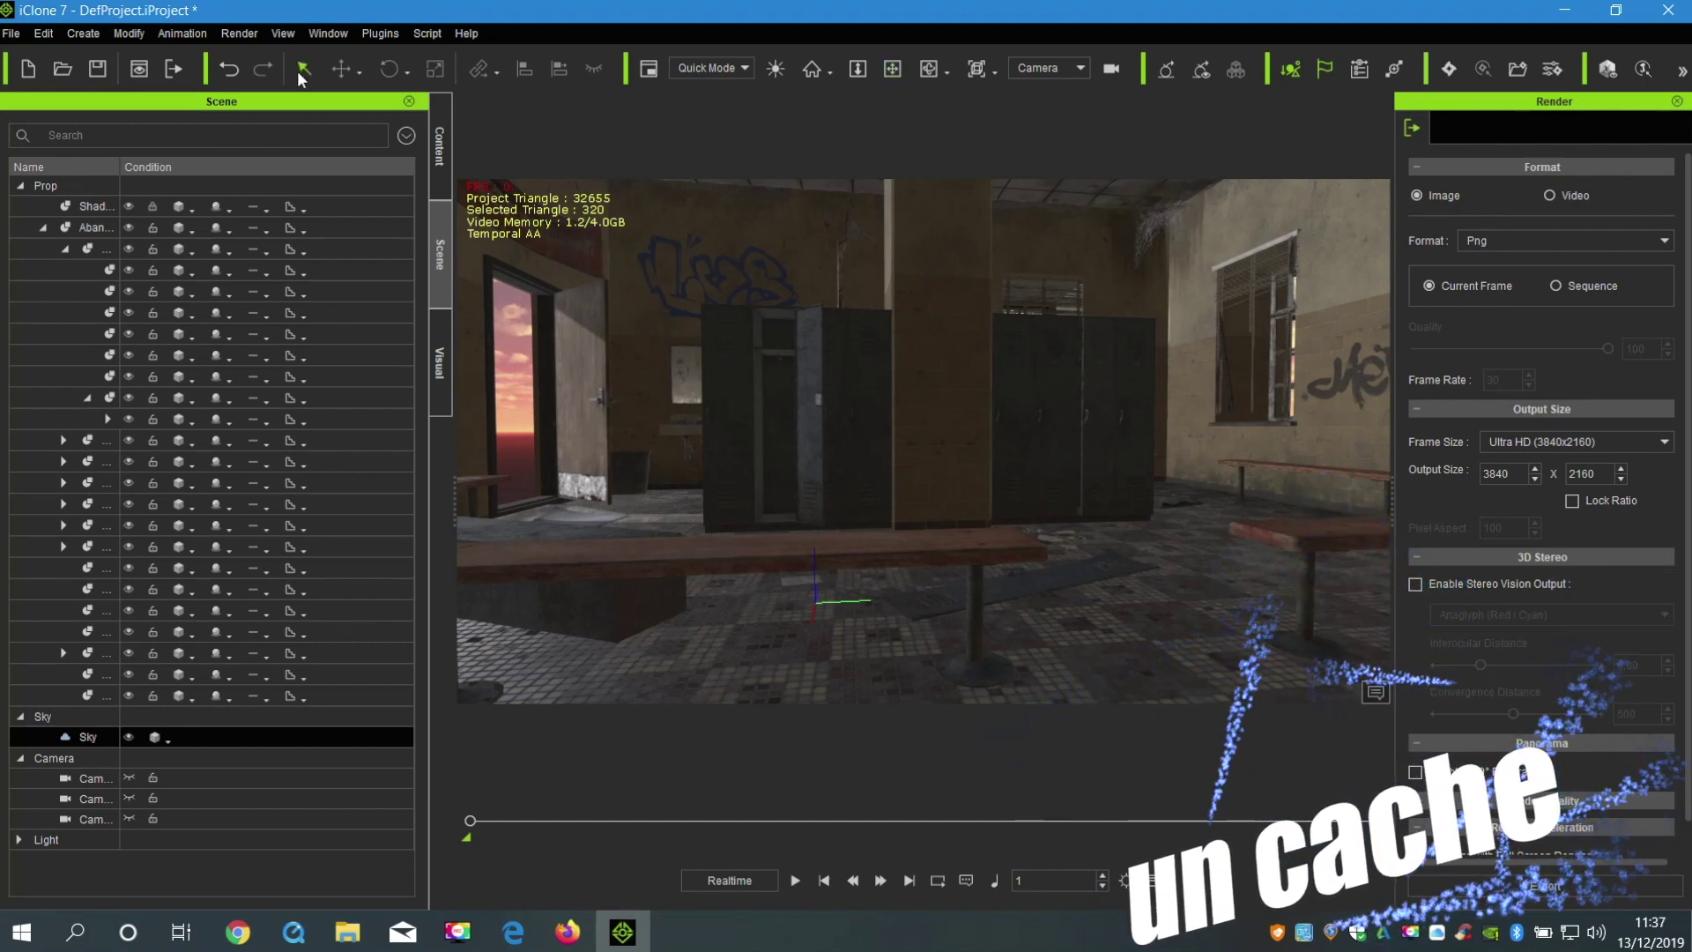
left_click(473, 358)
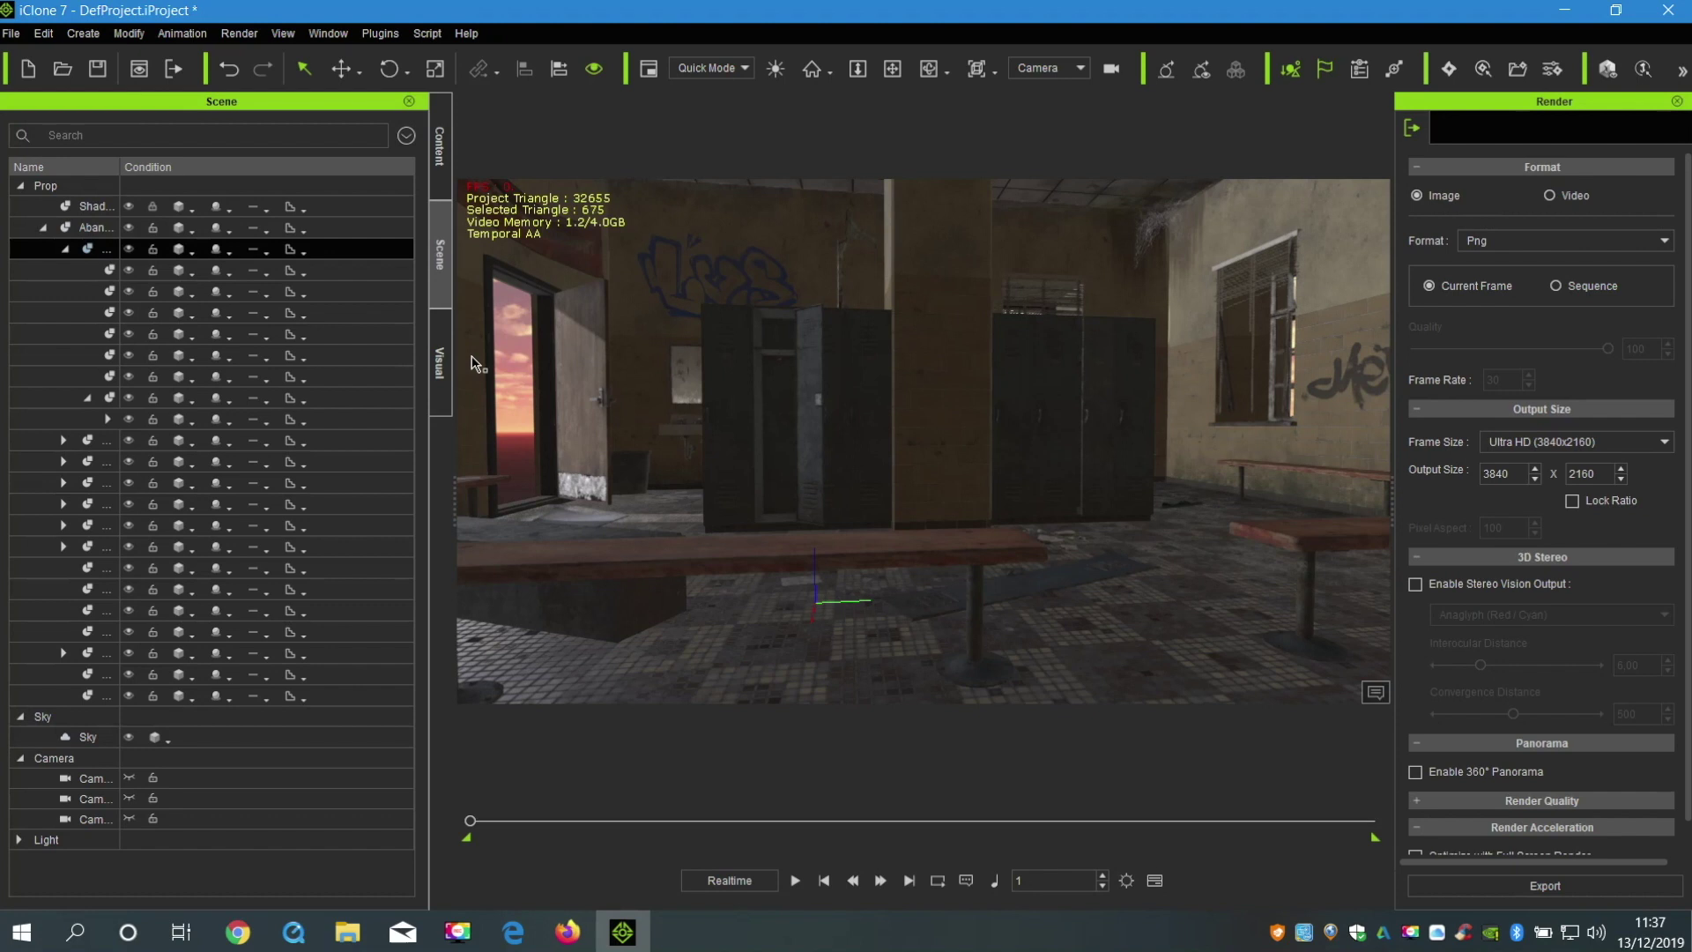
left_click(128, 249)
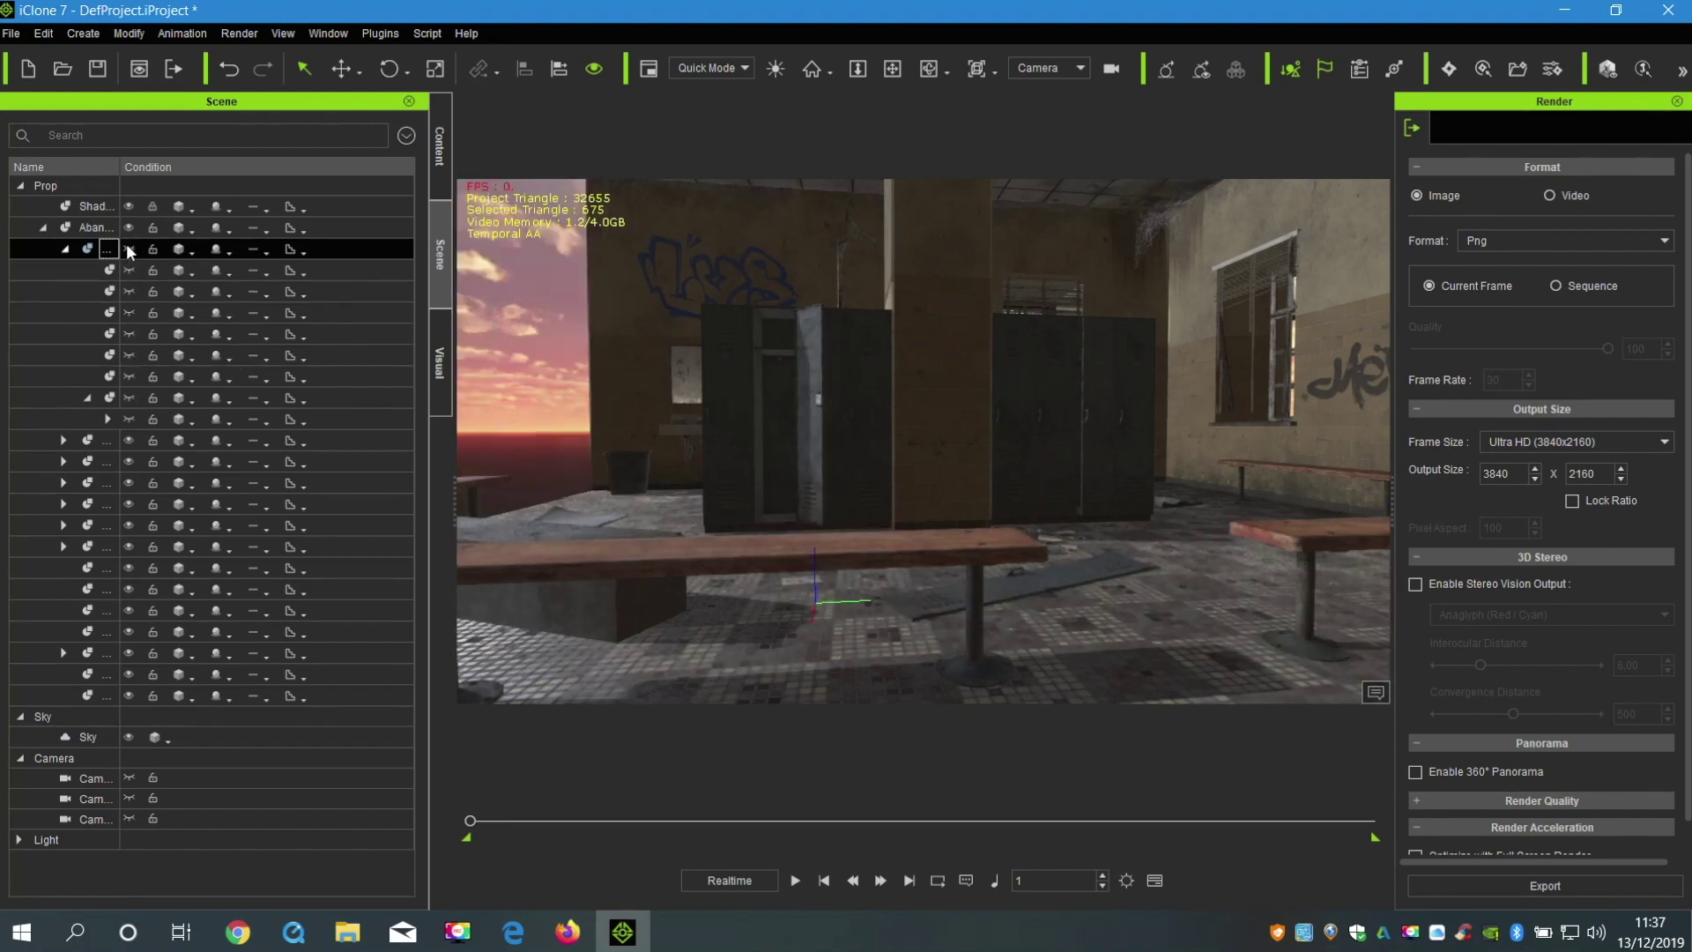
left_click(128, 250)
Hide every scene item from the door wall's first child down to the sky, keeping the door wall itself visible.
left_click(84, 268)
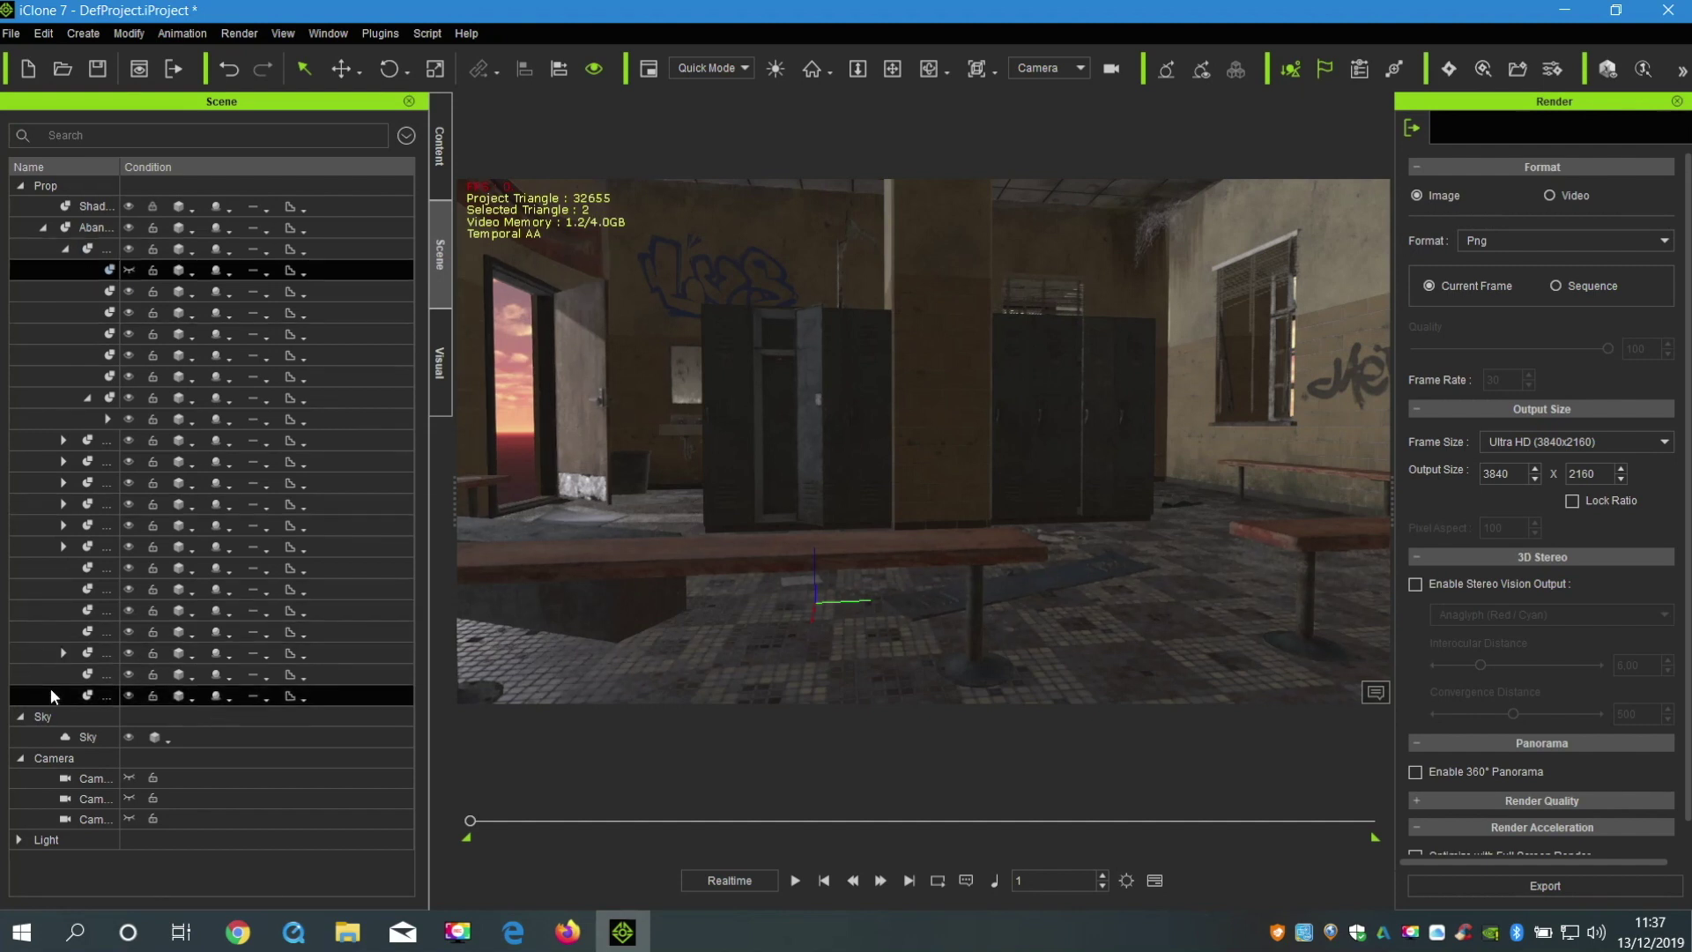
left_click(39, 738, "shift")
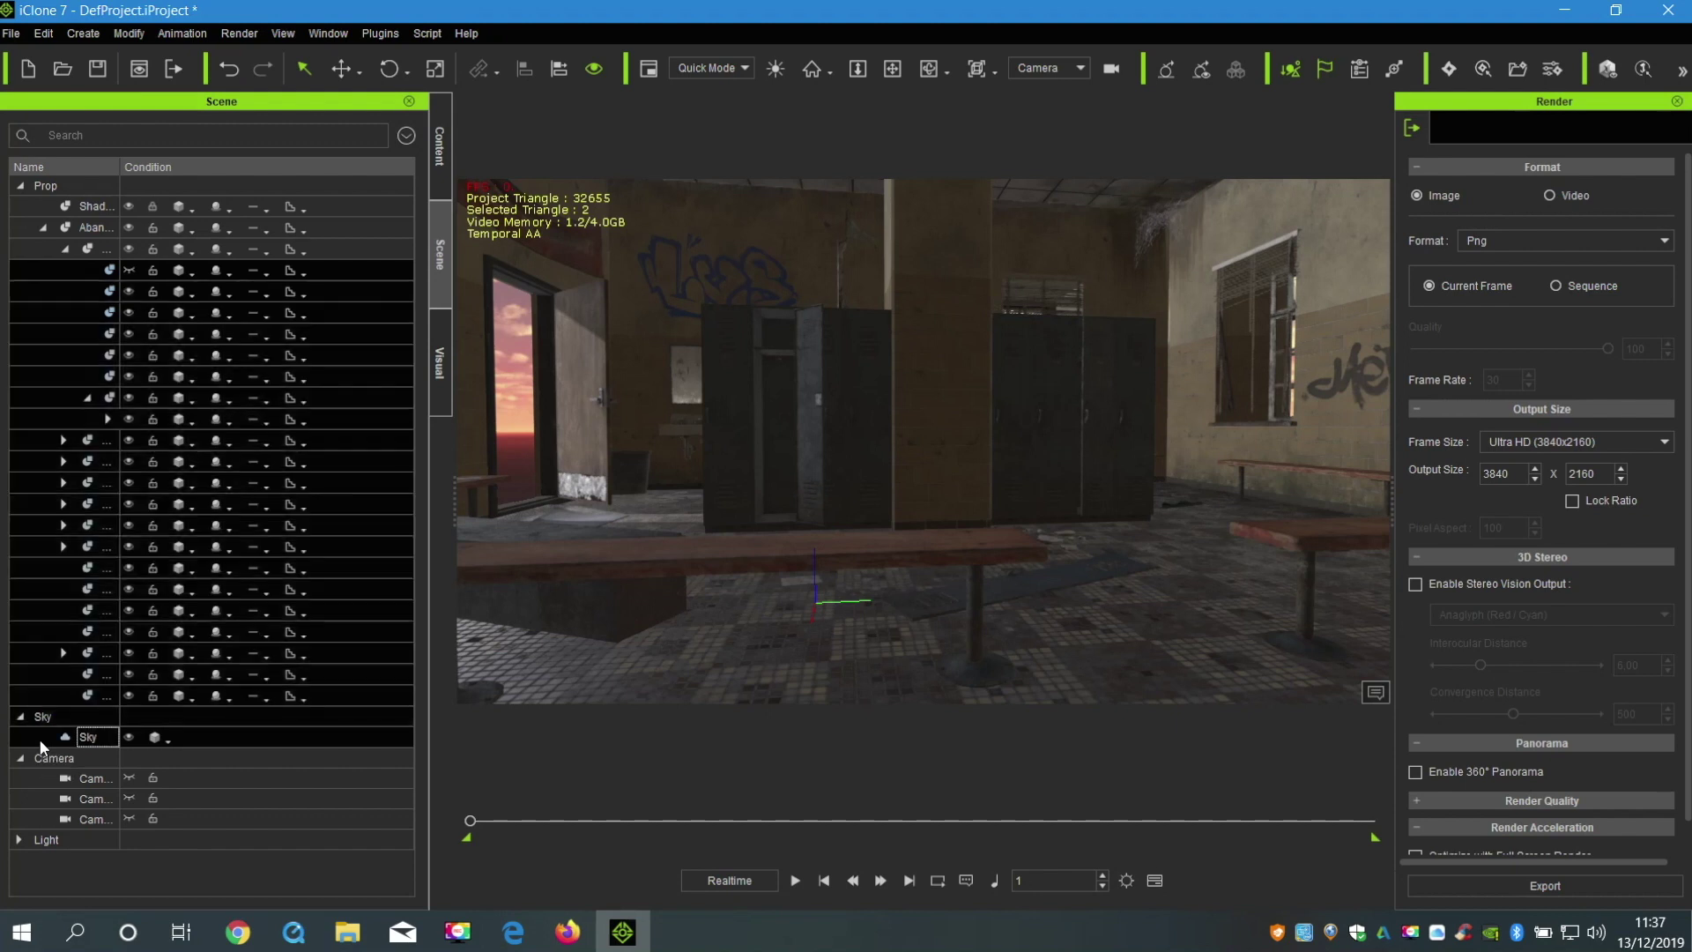
left_click(128, 271)
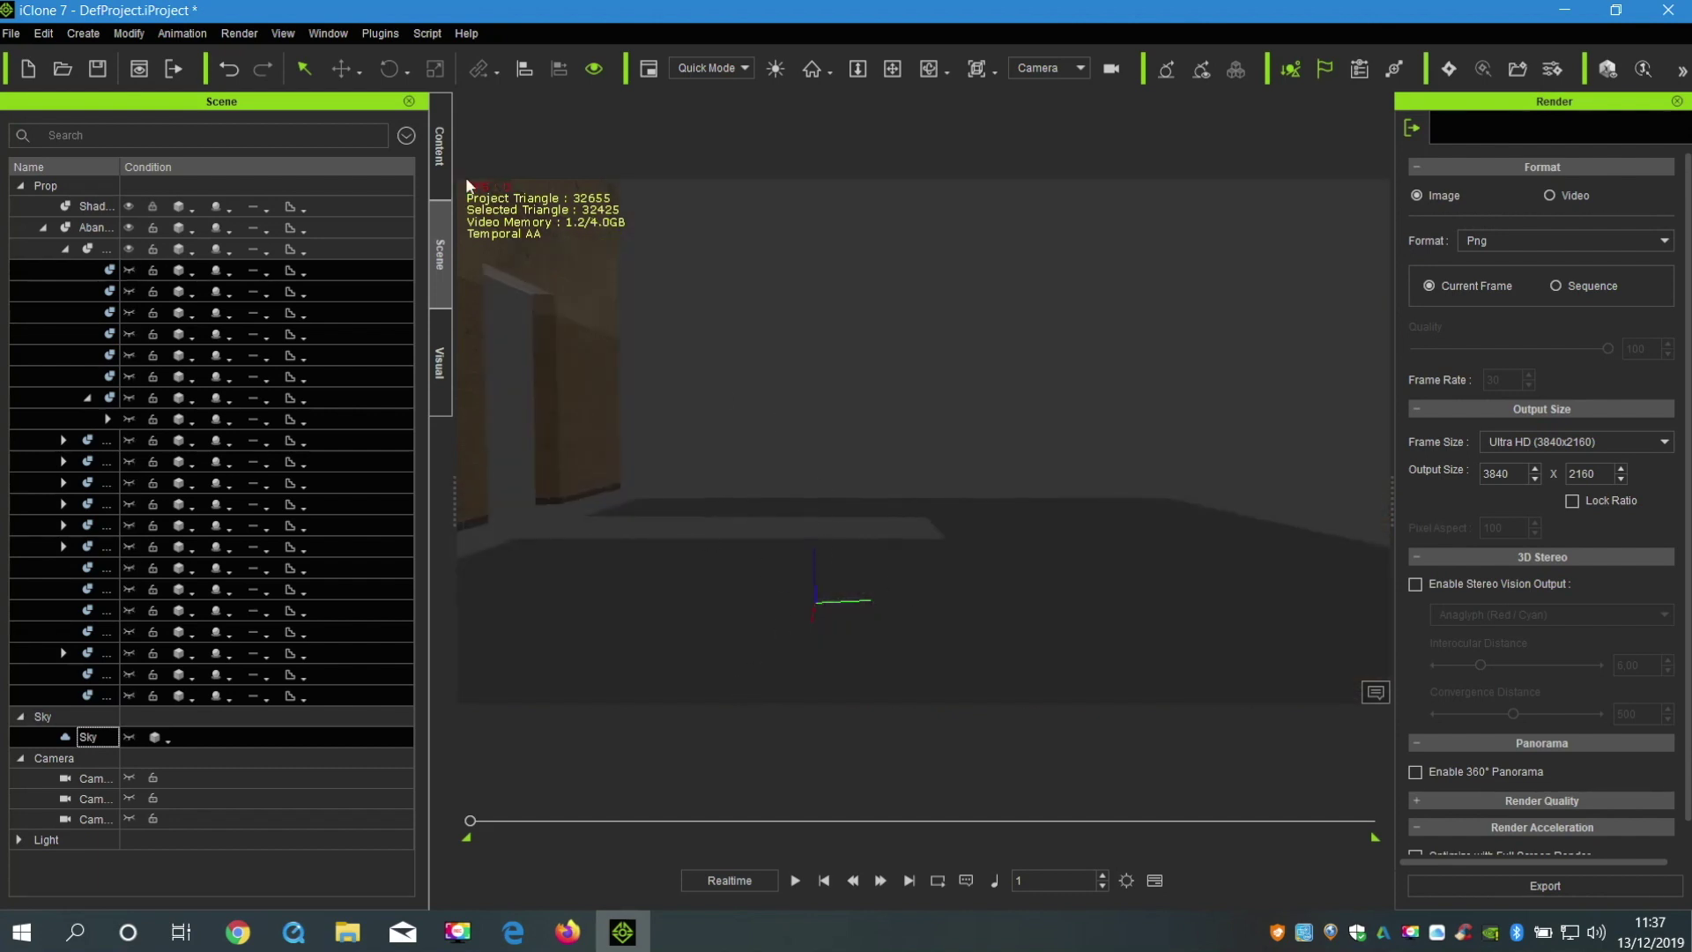
Turn off shadows in the scene's visual settings.
left_click(437, 370)
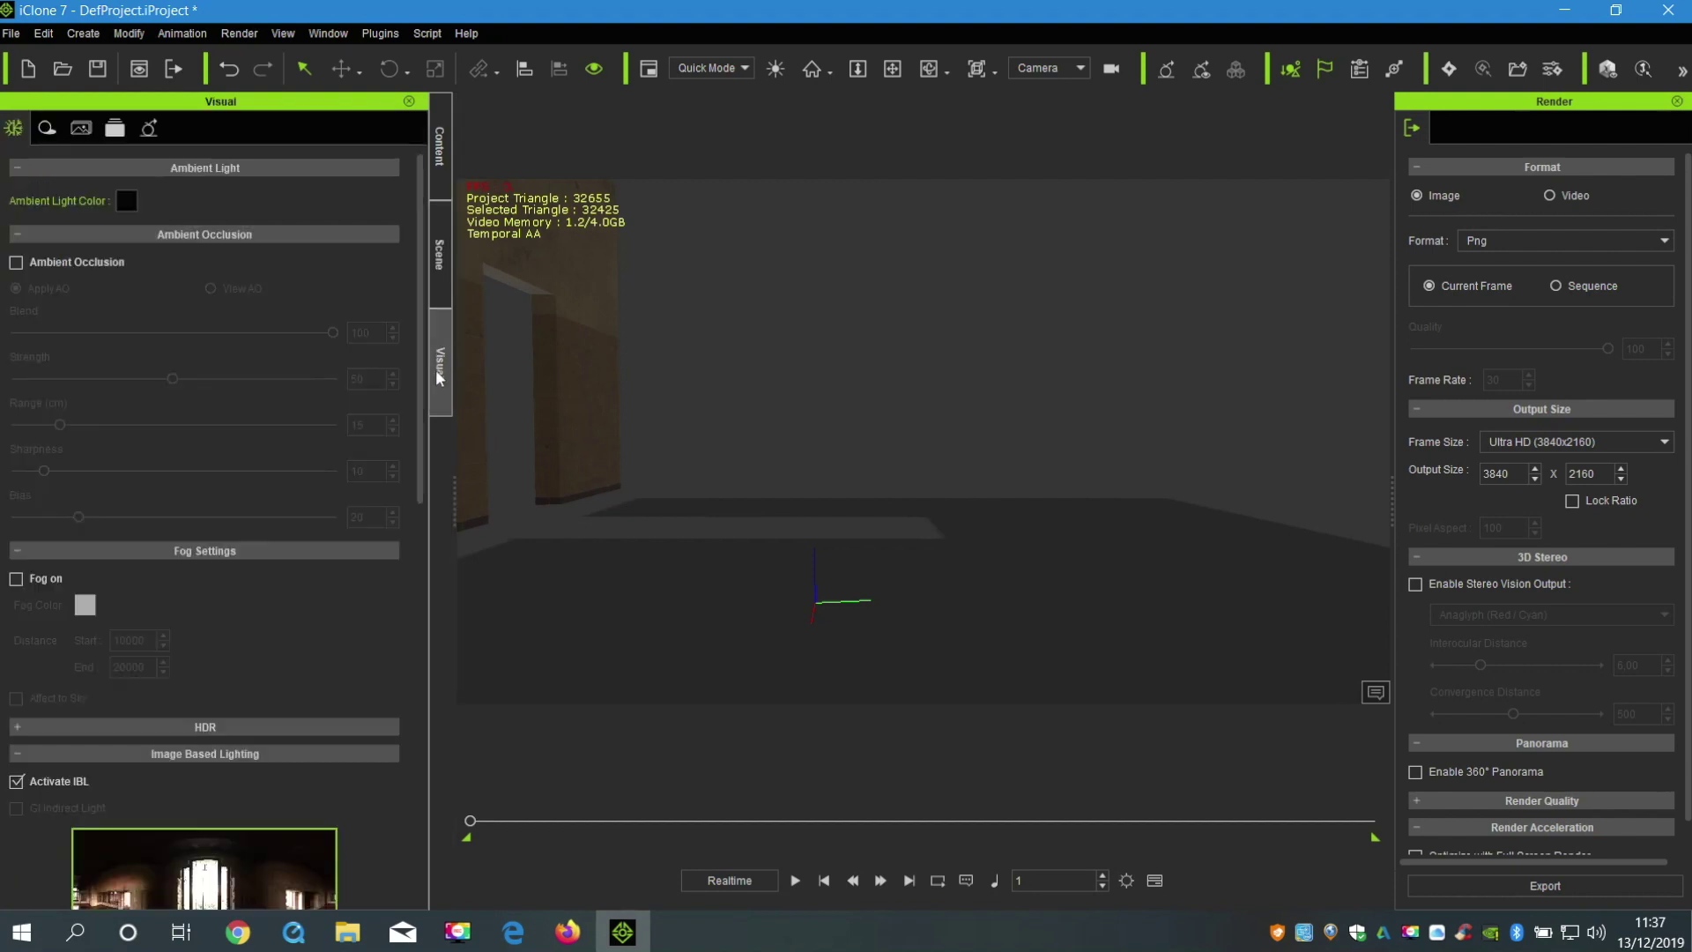
left_click(47, 131)
left_click(16, 196)
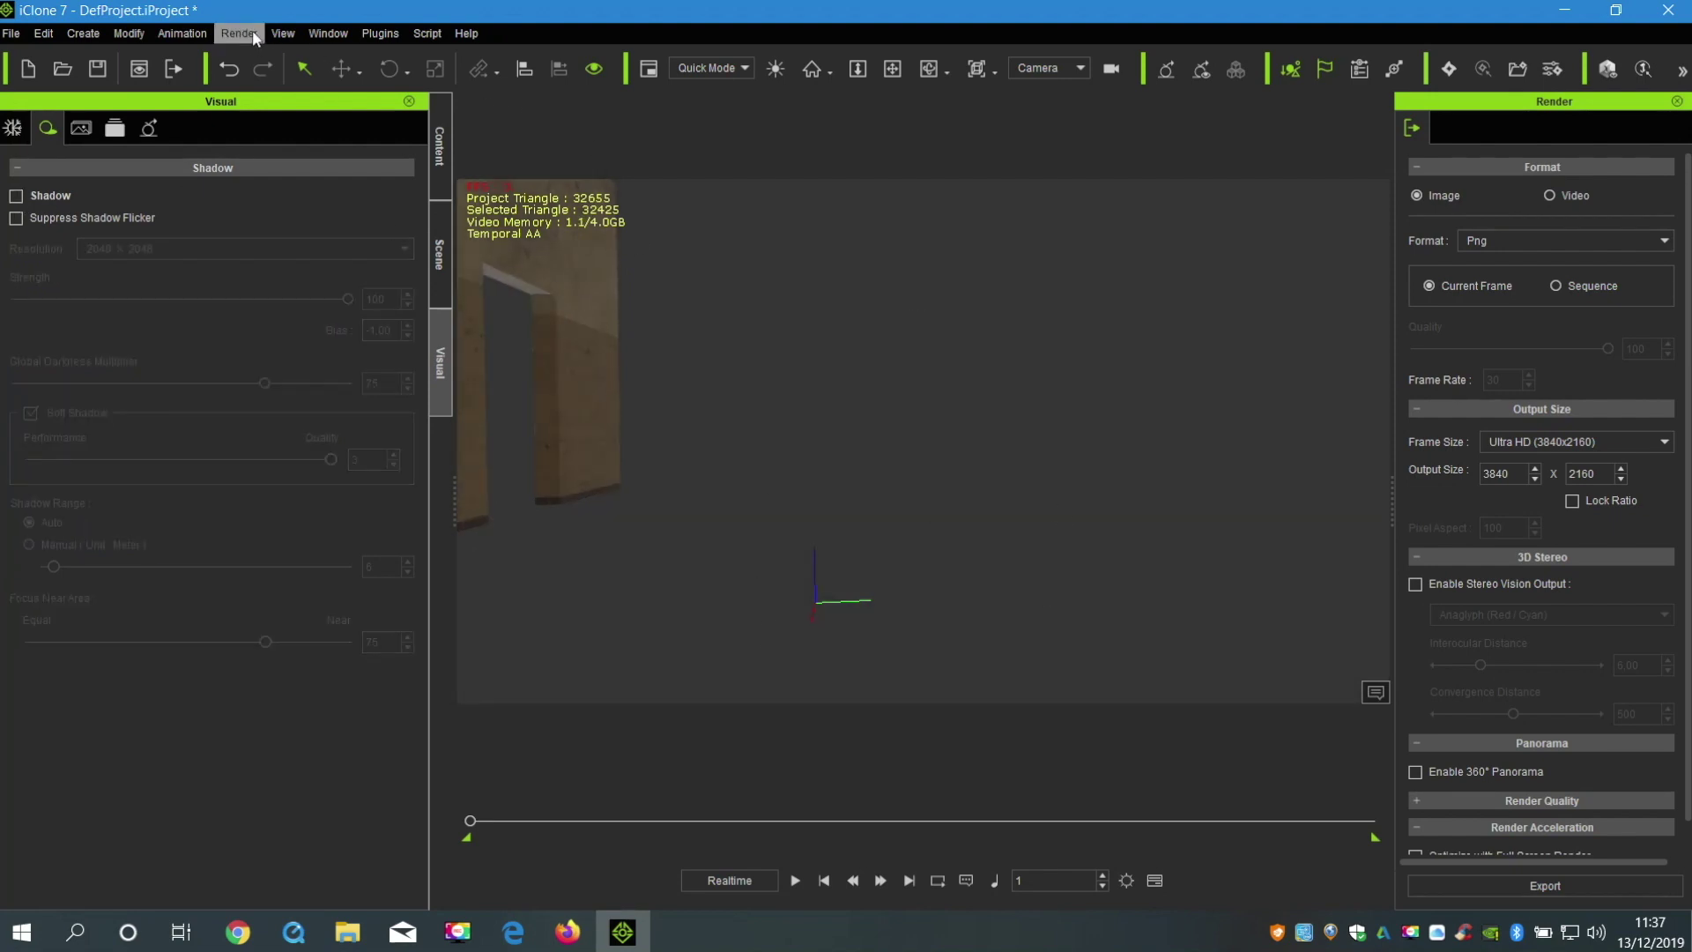
Make Leaks_Decal_2, Leaks_Decal_8, Leaks_Decal_2-1 and the Door_Frame with its door visible again, widening the scene list's names.
left_click(438, 263)
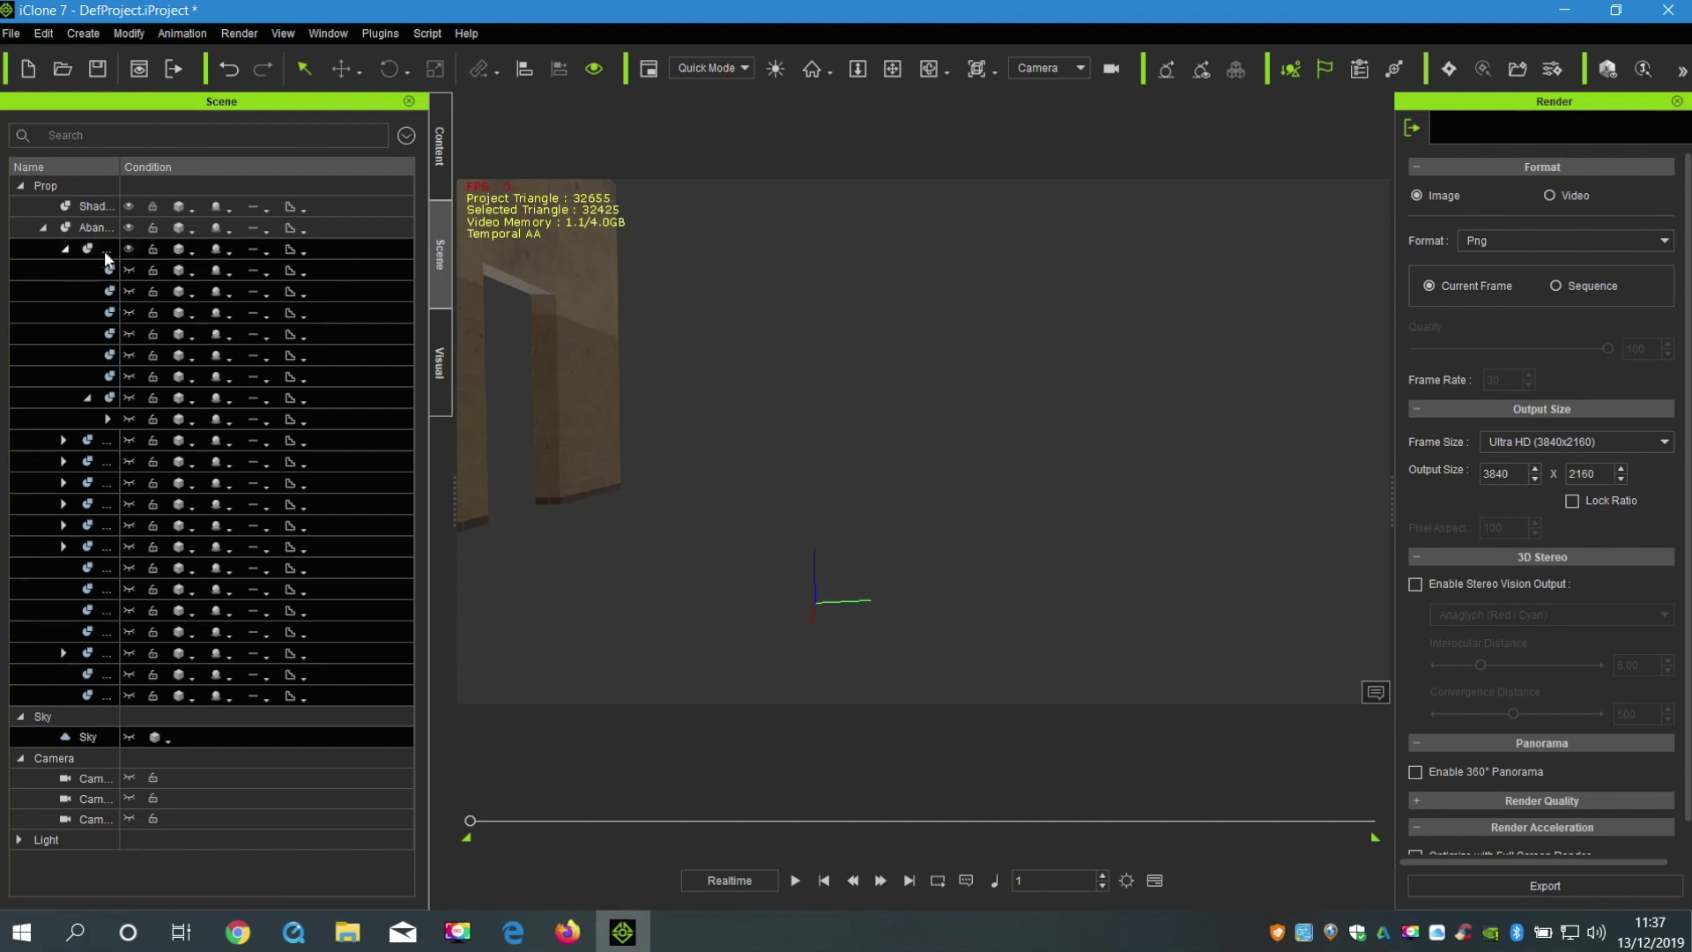
left_click(35, 252)
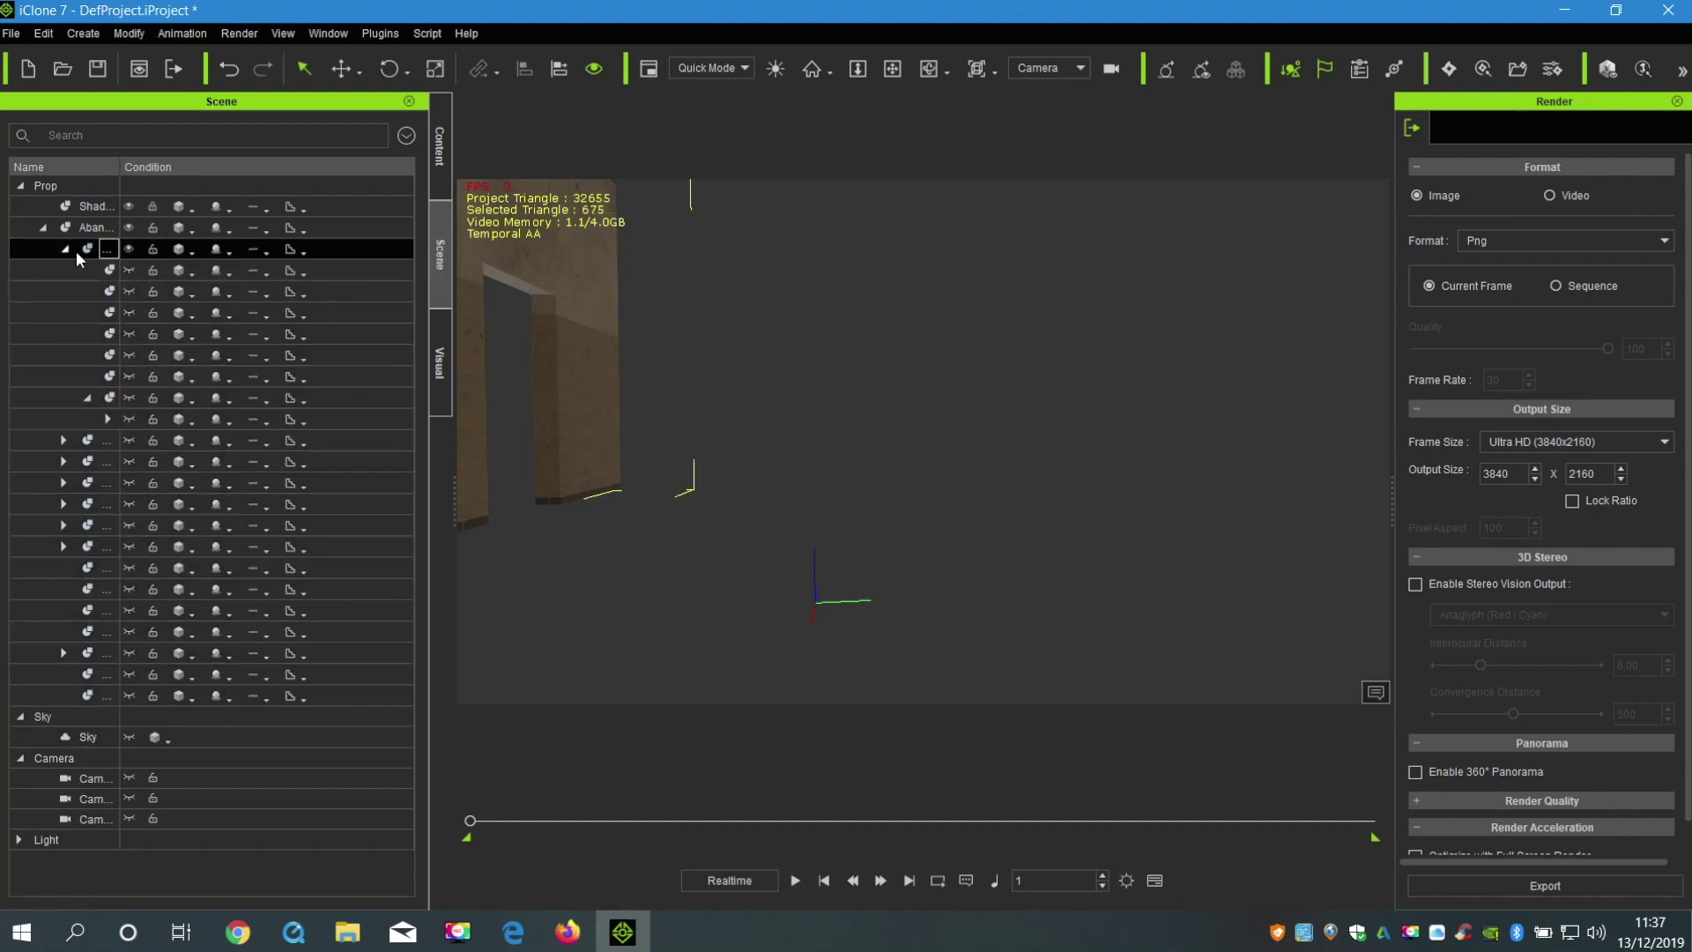
left_click(173, 312)
left_click_drag(119, 166, 253, 183)
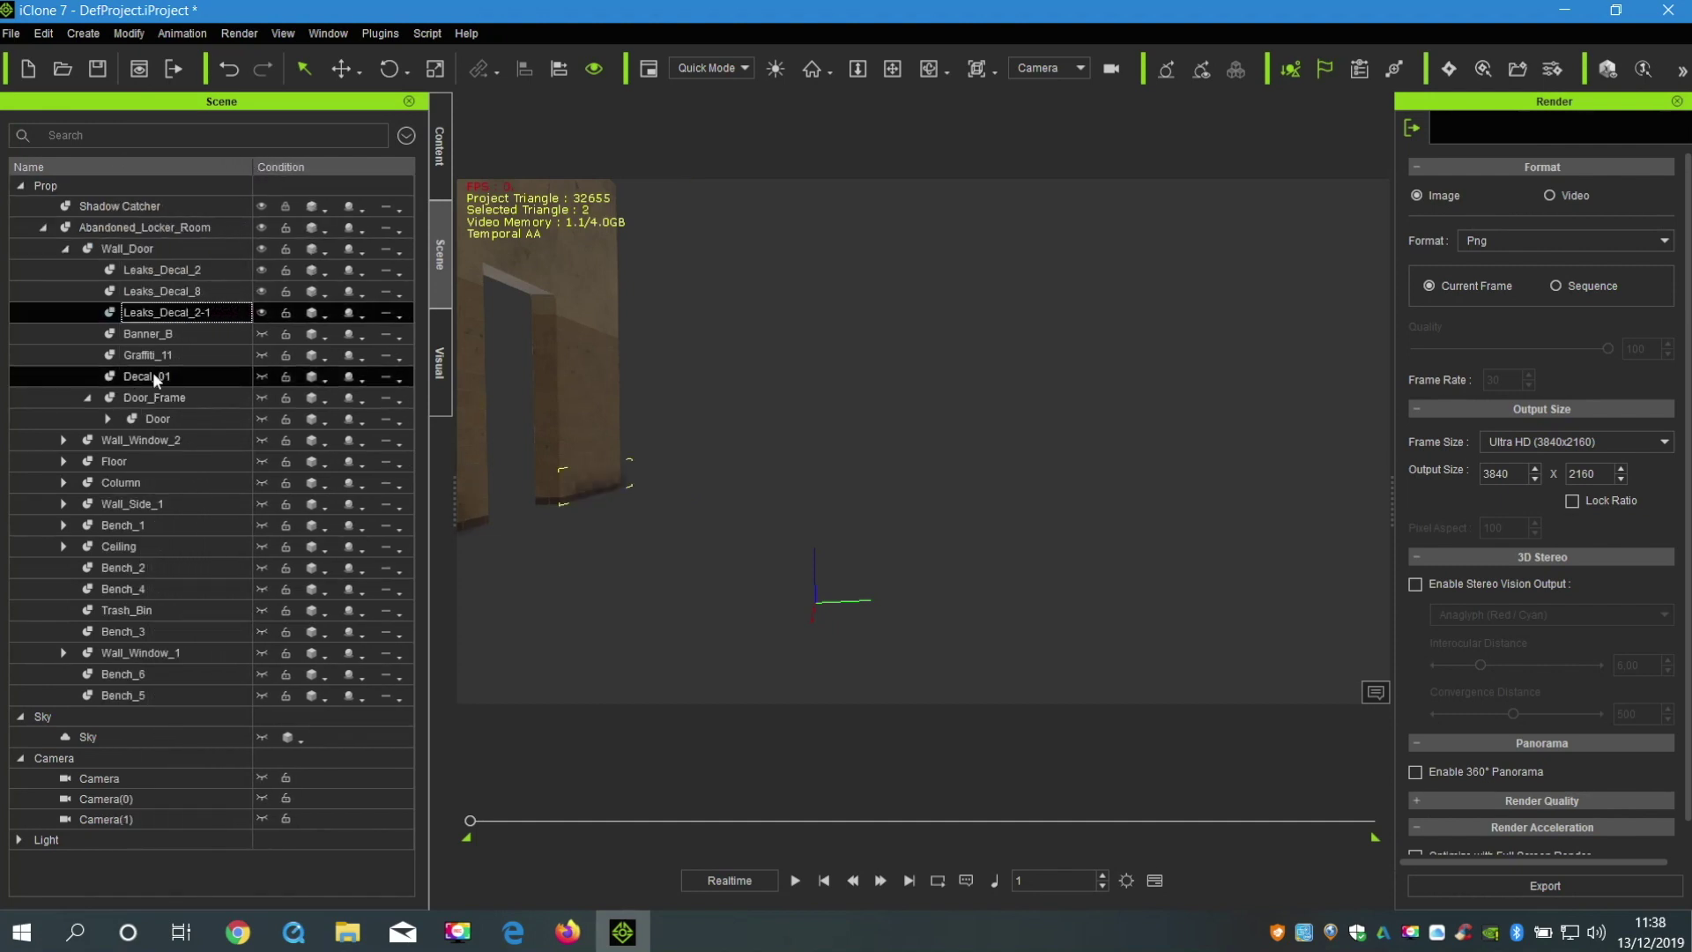
left_click(261, 399)
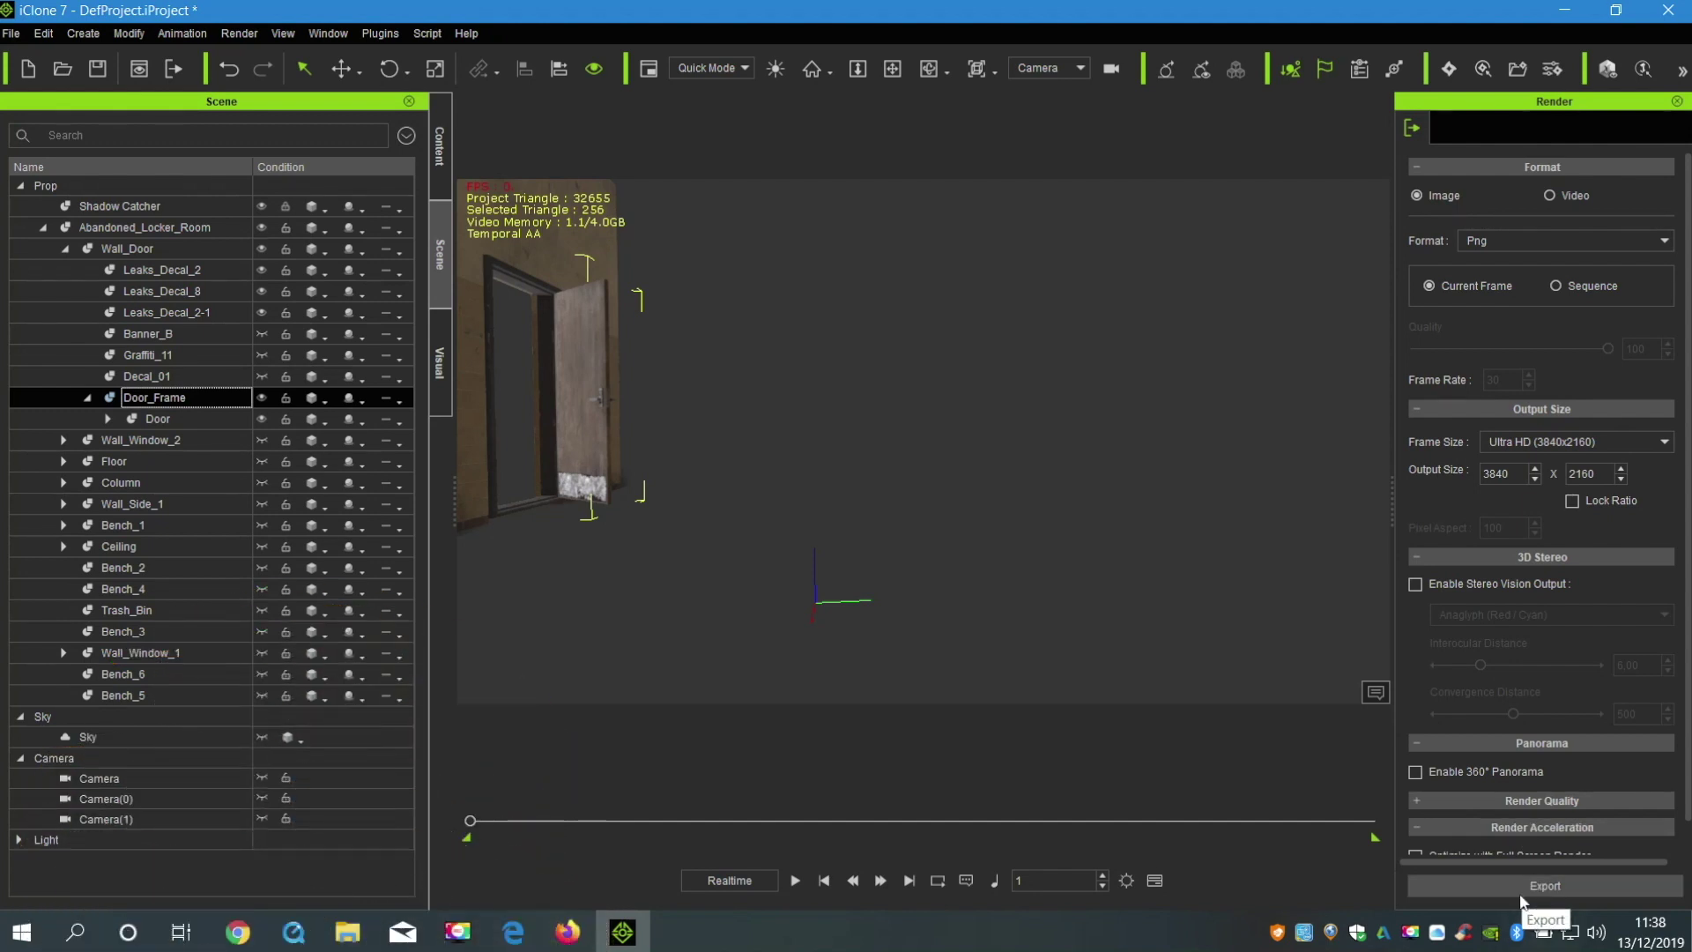
Export the isolated door wall as a PNG named "tuto 1 cache" in the Vidéos folder and close the image preview.
left_click(1519, 890)
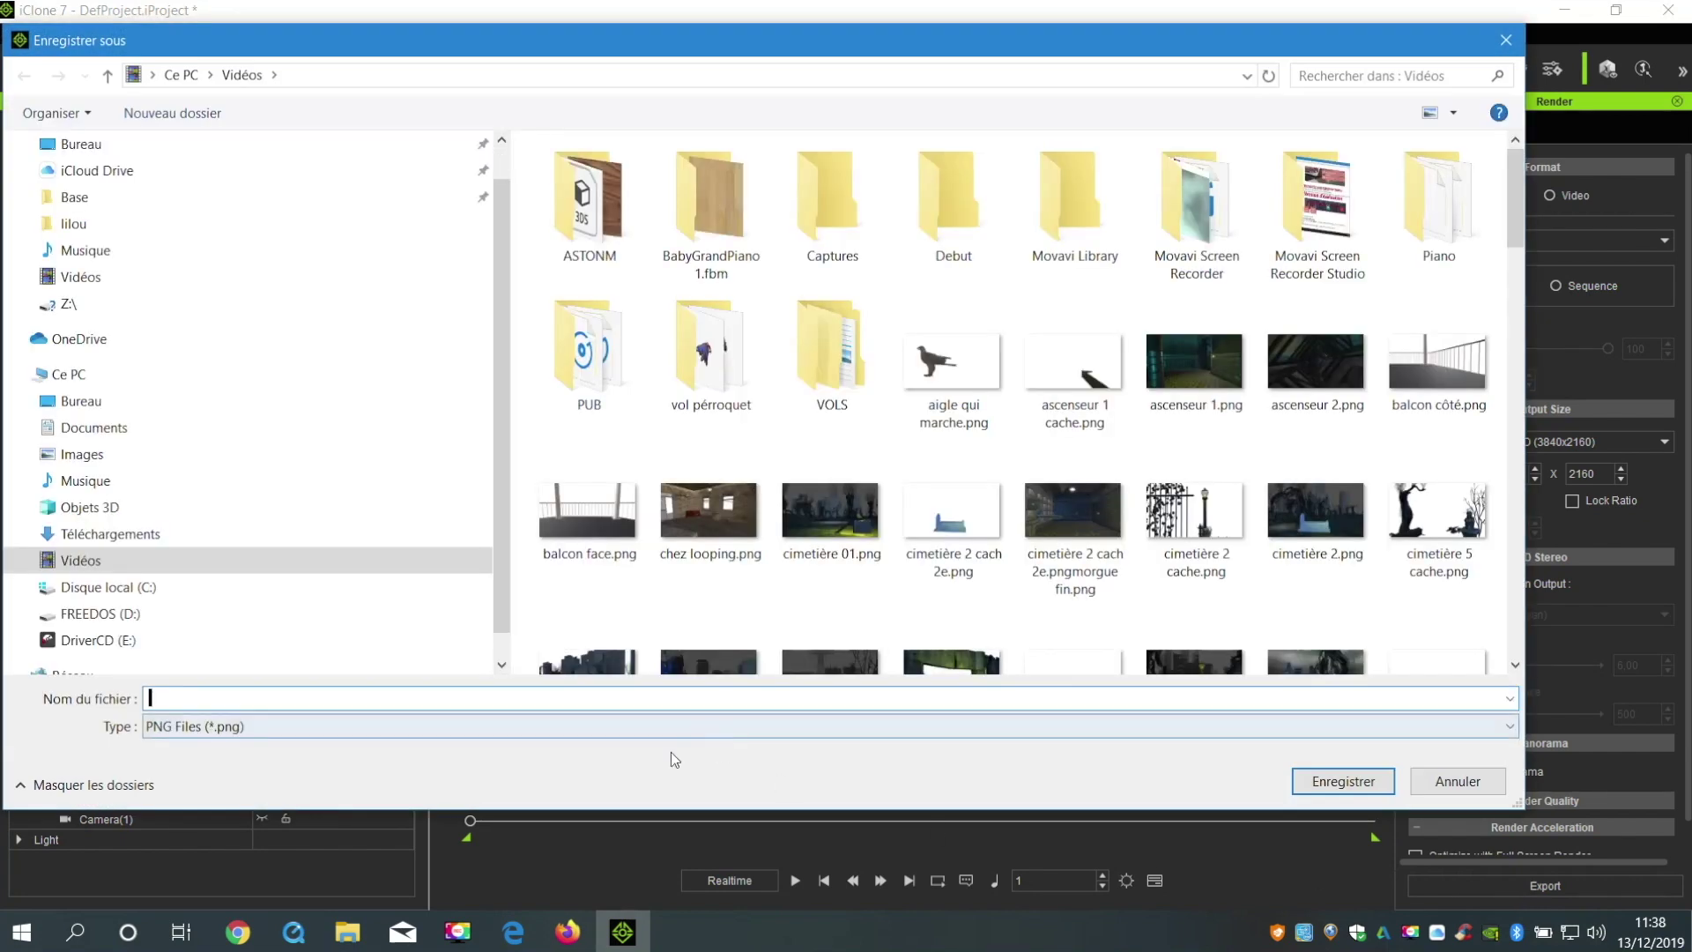
type("tuto 1")
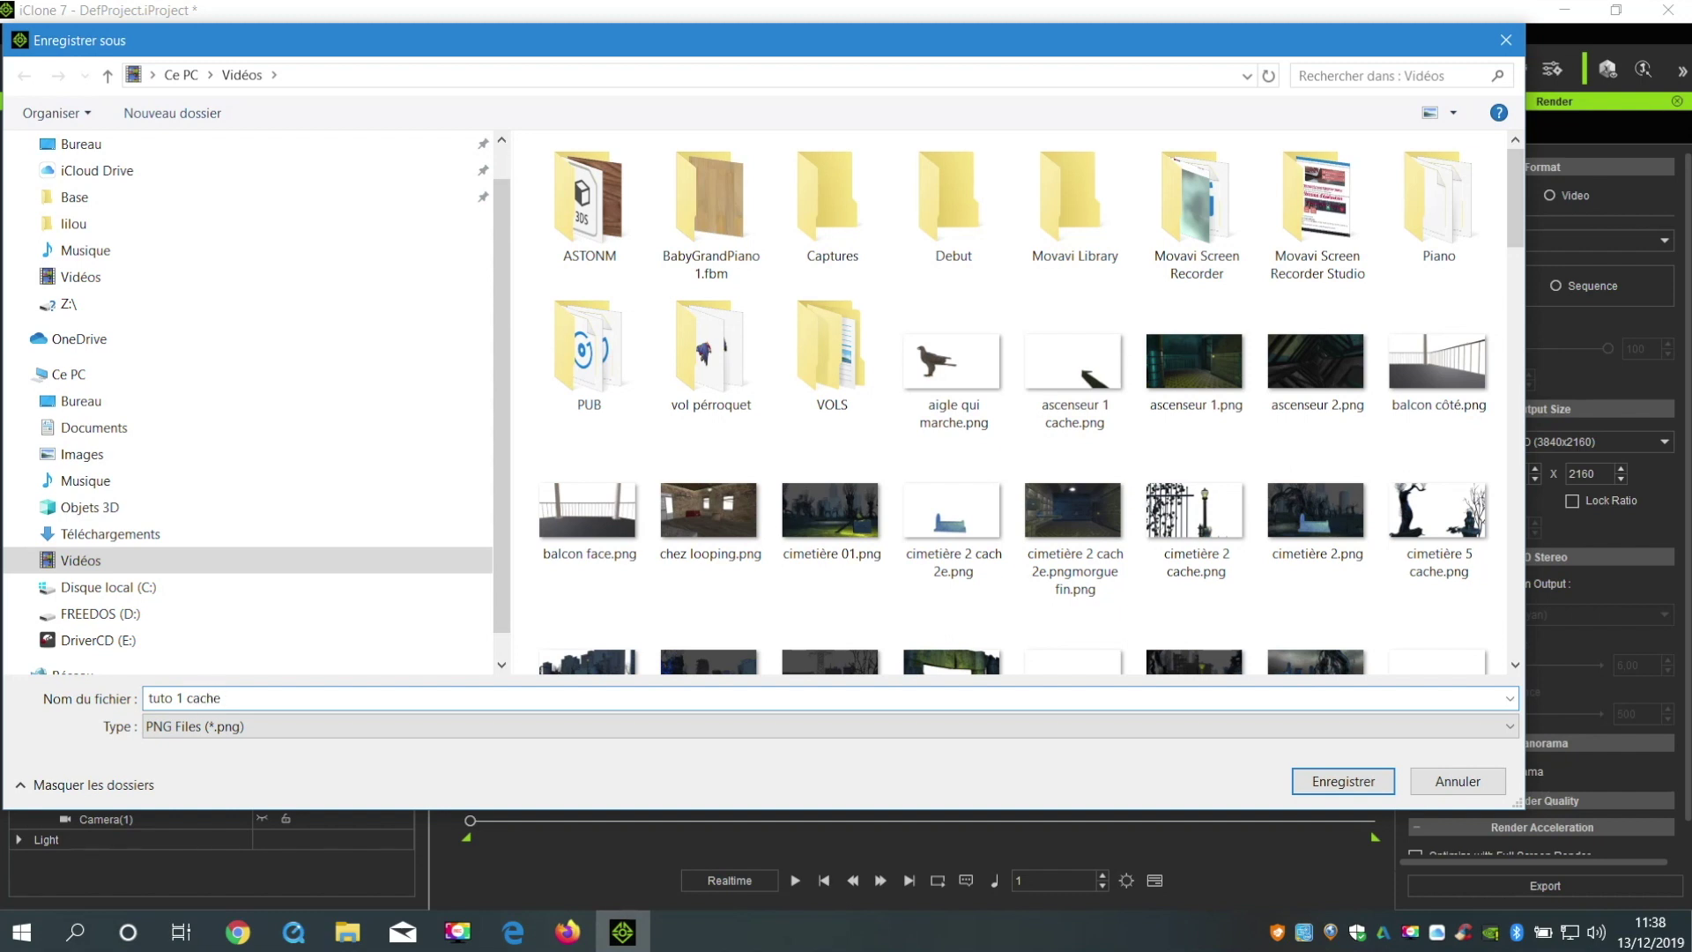
type(" cache")
key("Return")
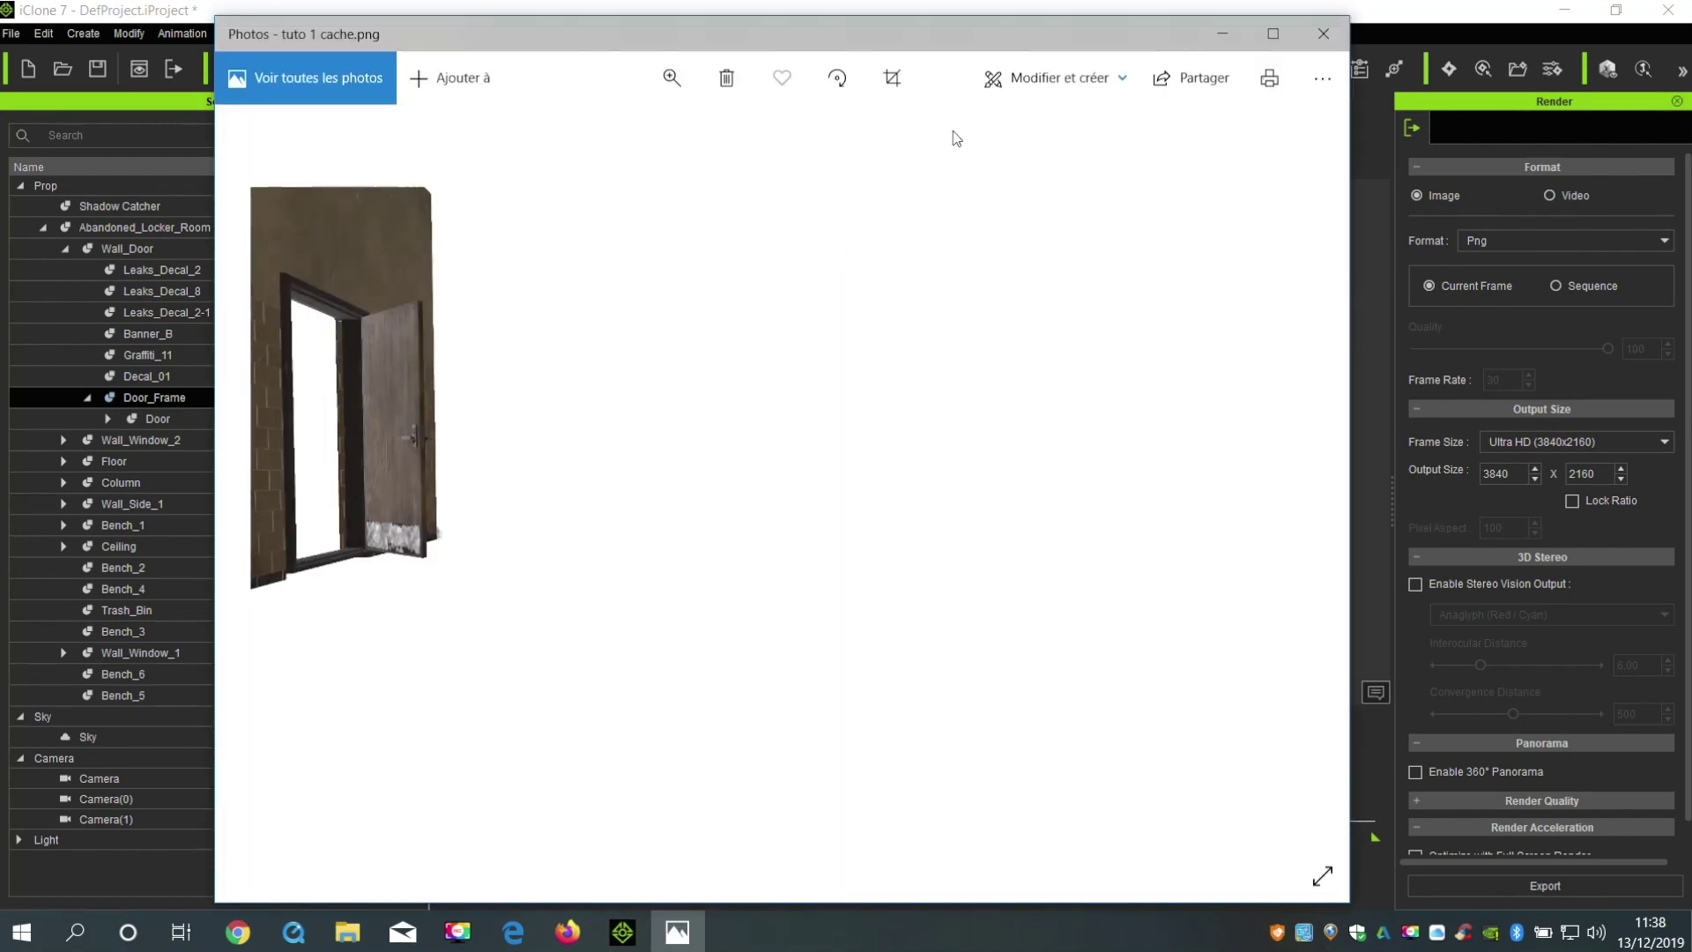
left_click(1323, 33)
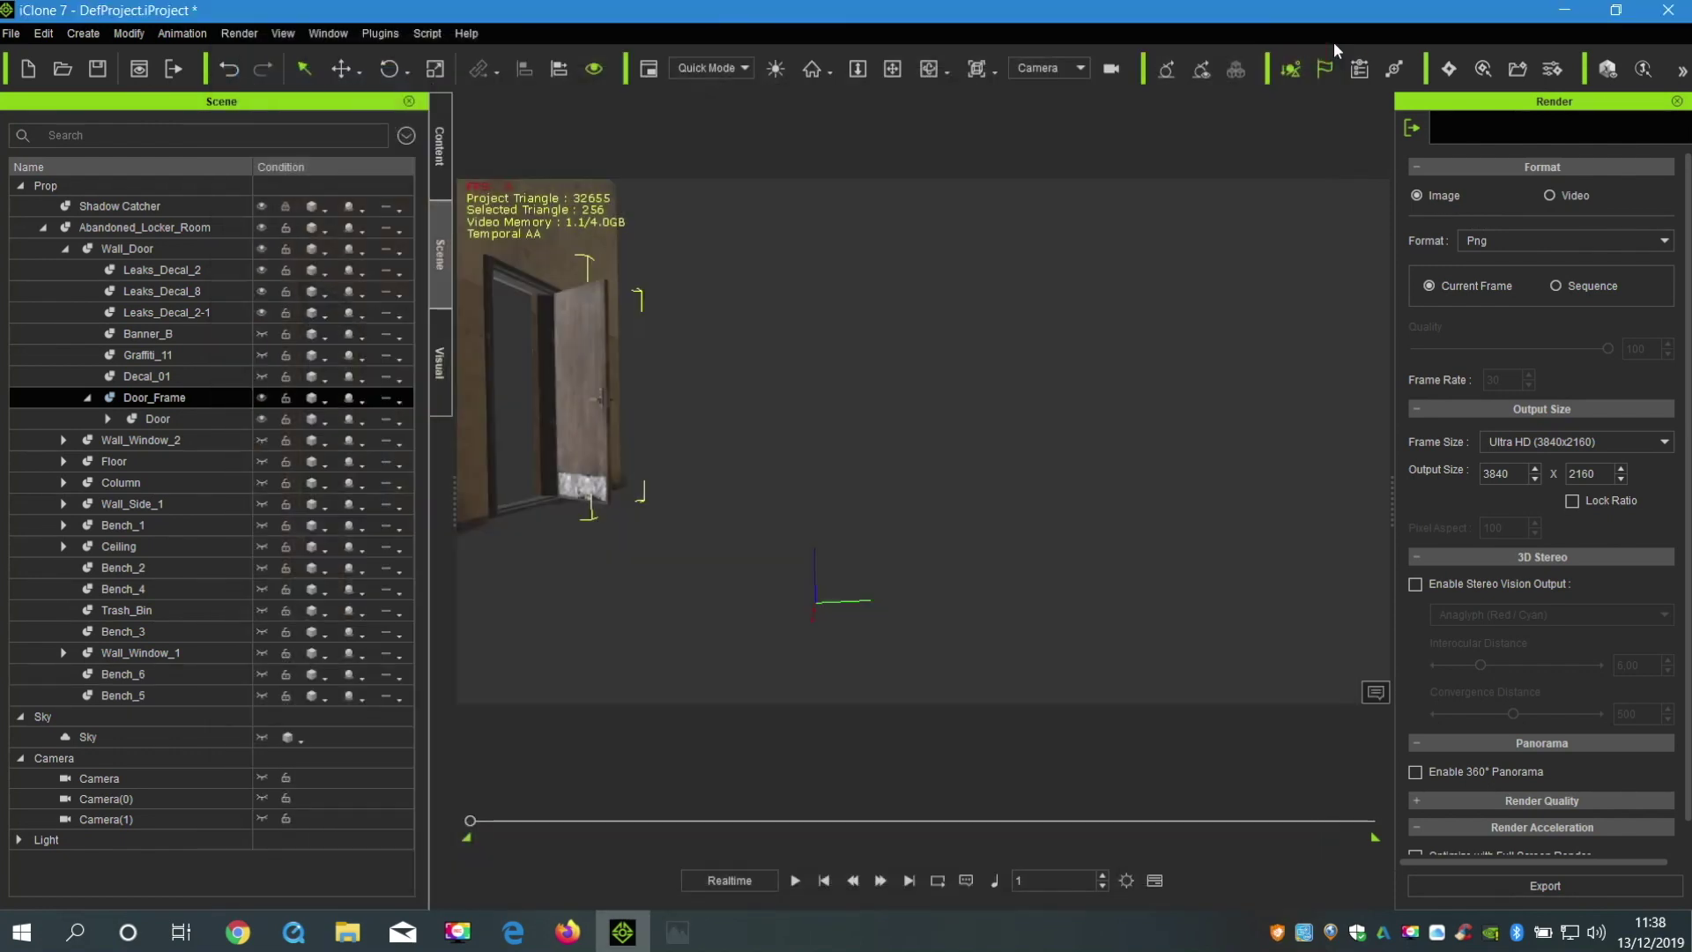
Make the whole Abandoned_Locker_Room visible again and open the image render settings for the Camera(0) view.
left_click(261, 228)
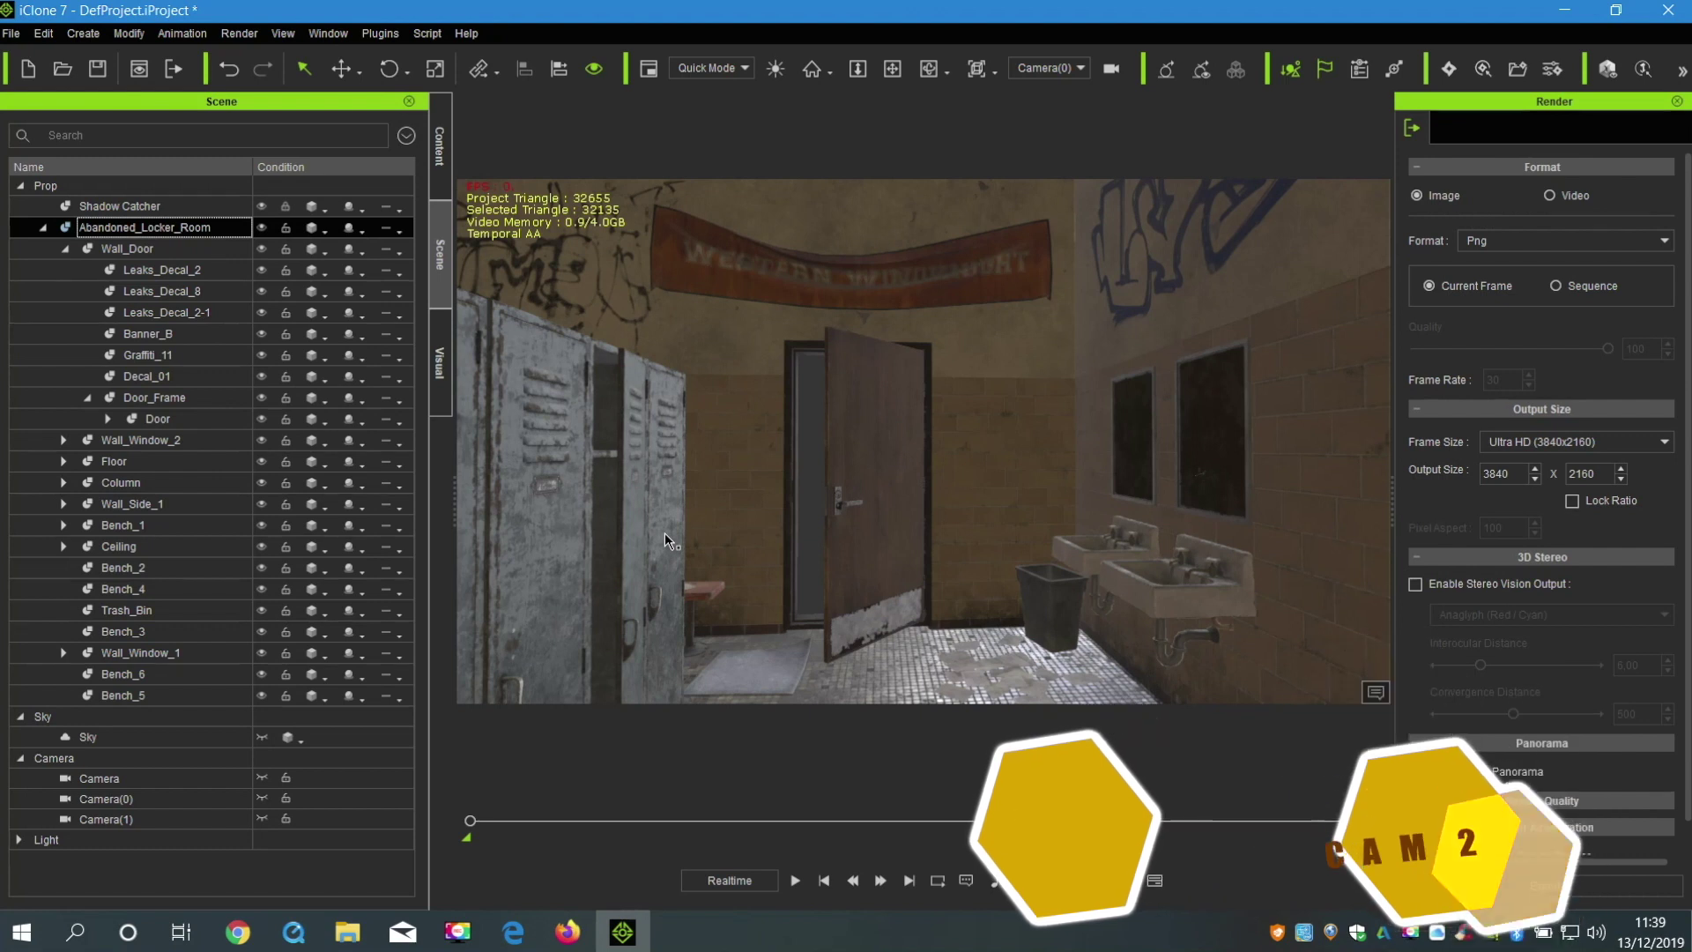
left_click(246, 31)
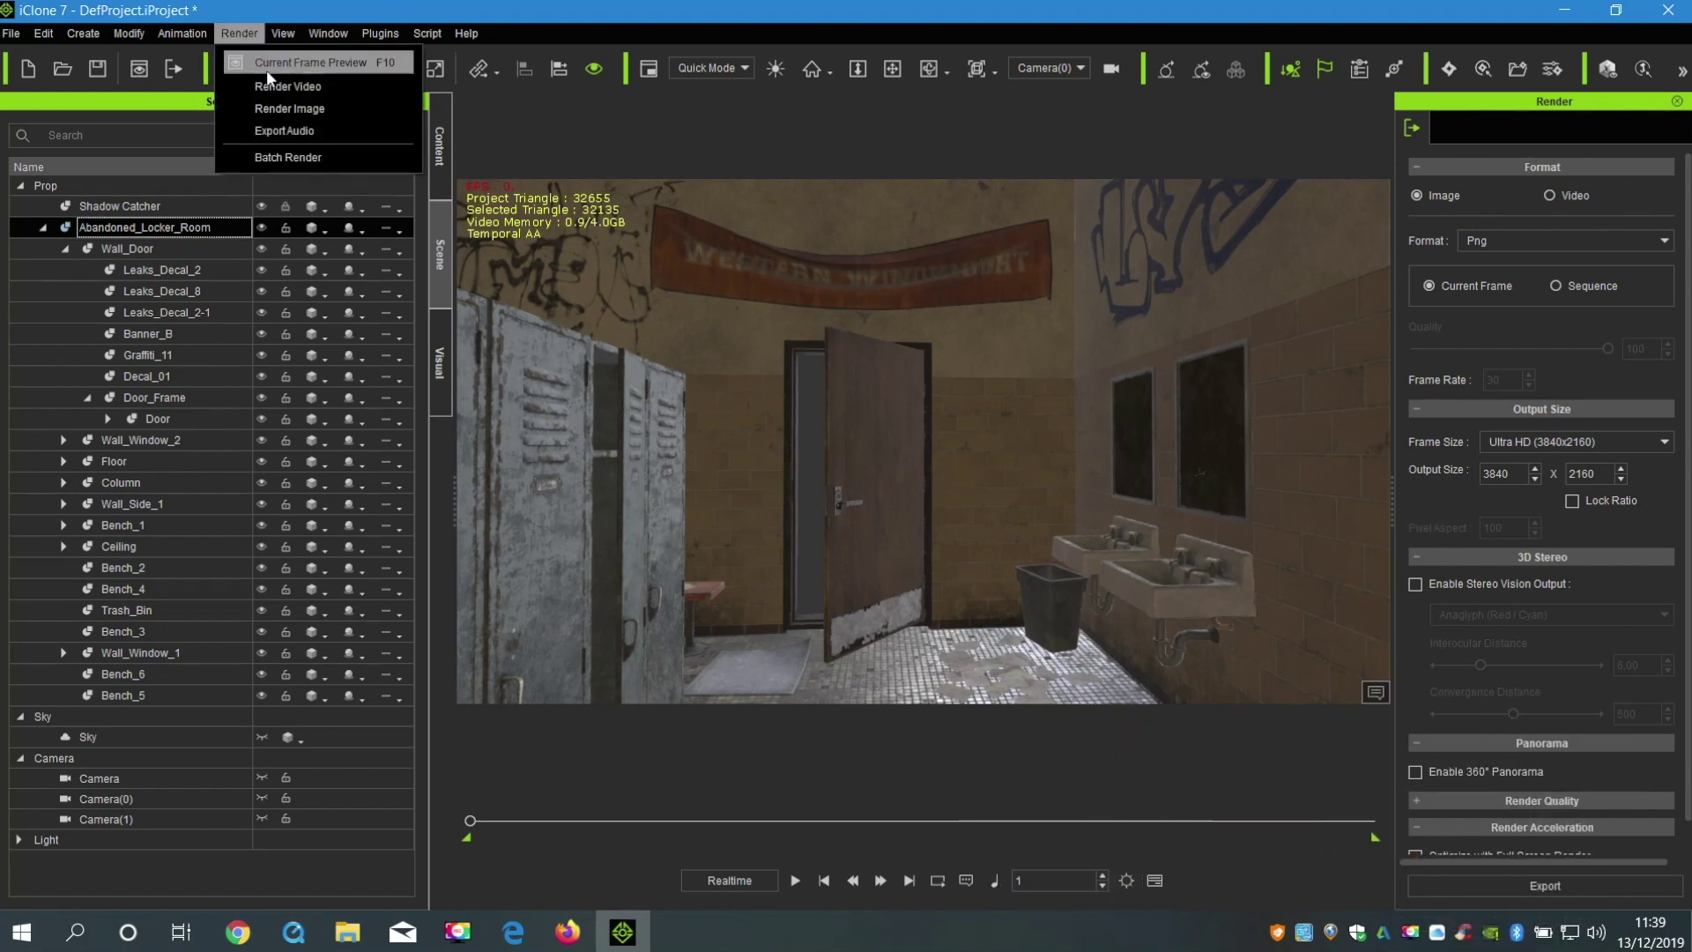
left_click(289, 107)
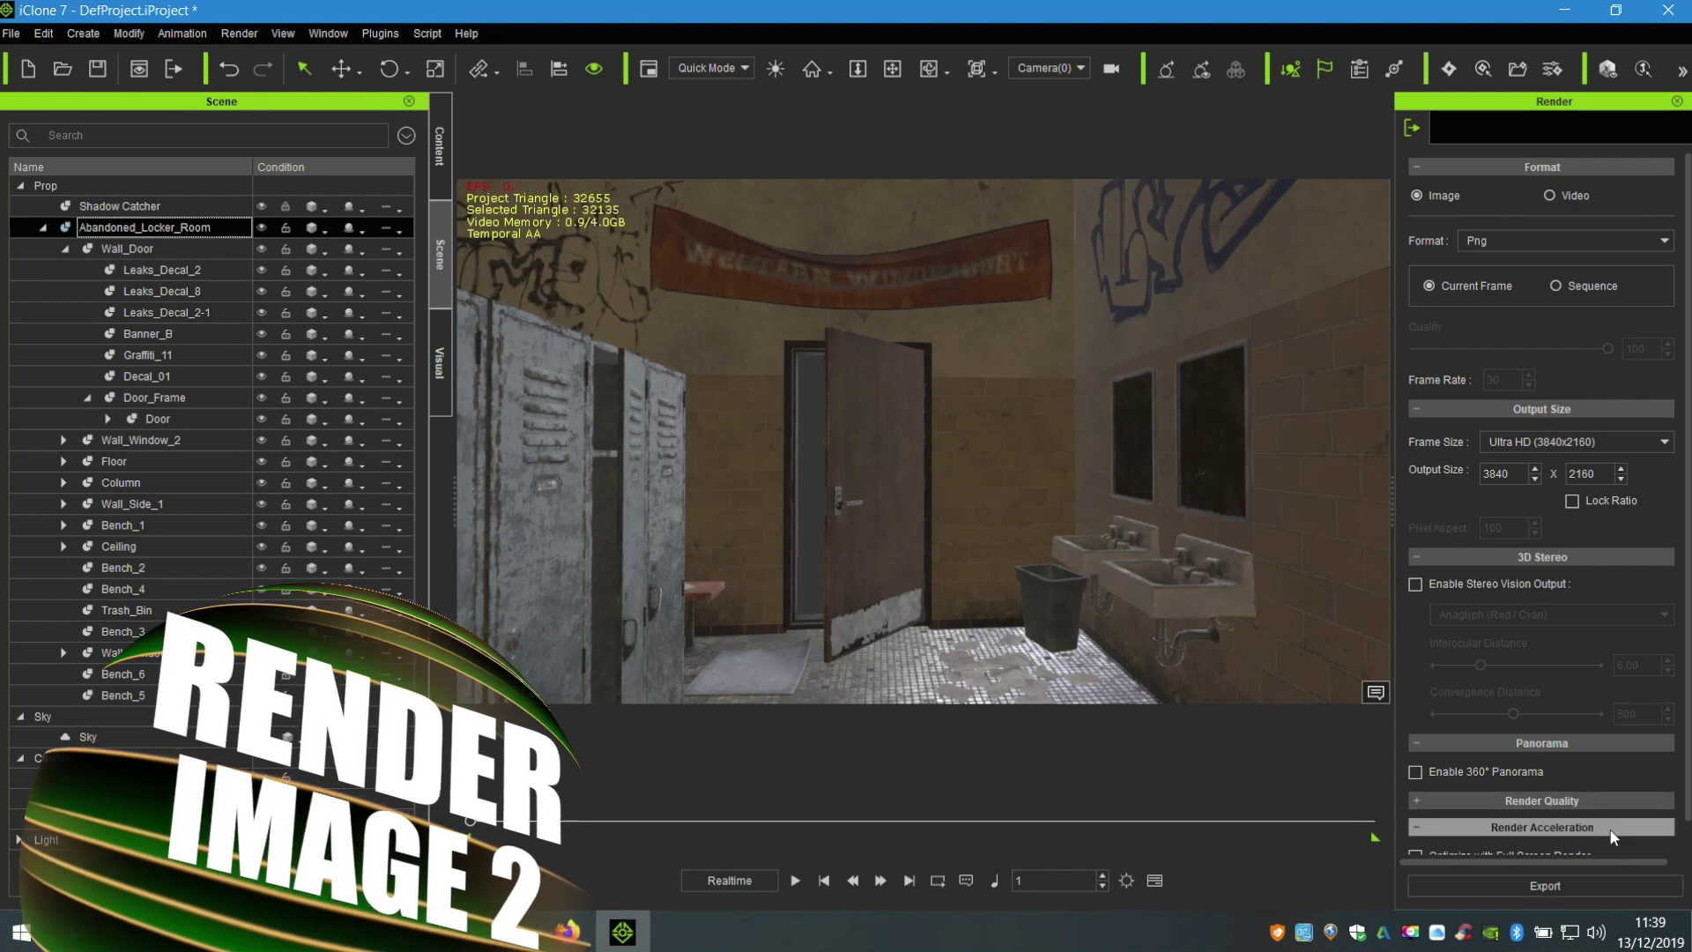
Export the full locker room from Camera(0) as a PNG named "tuto 02" in the Vidéos folder and close the image preview.
left_click(1544, 893)
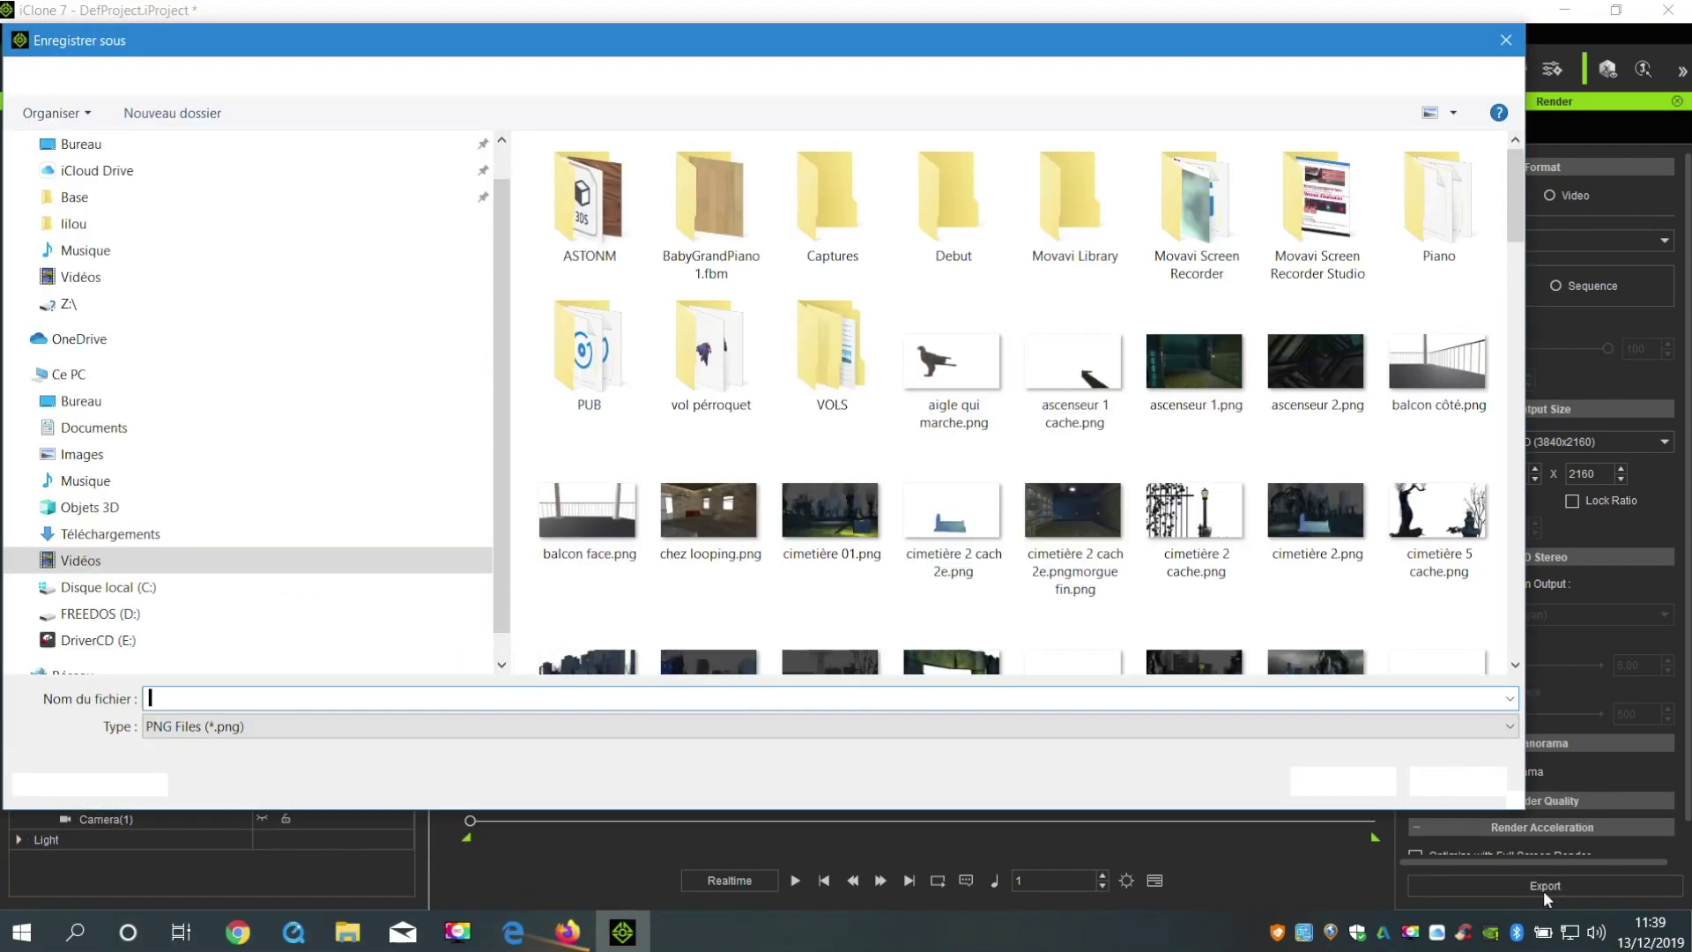
type("tu")
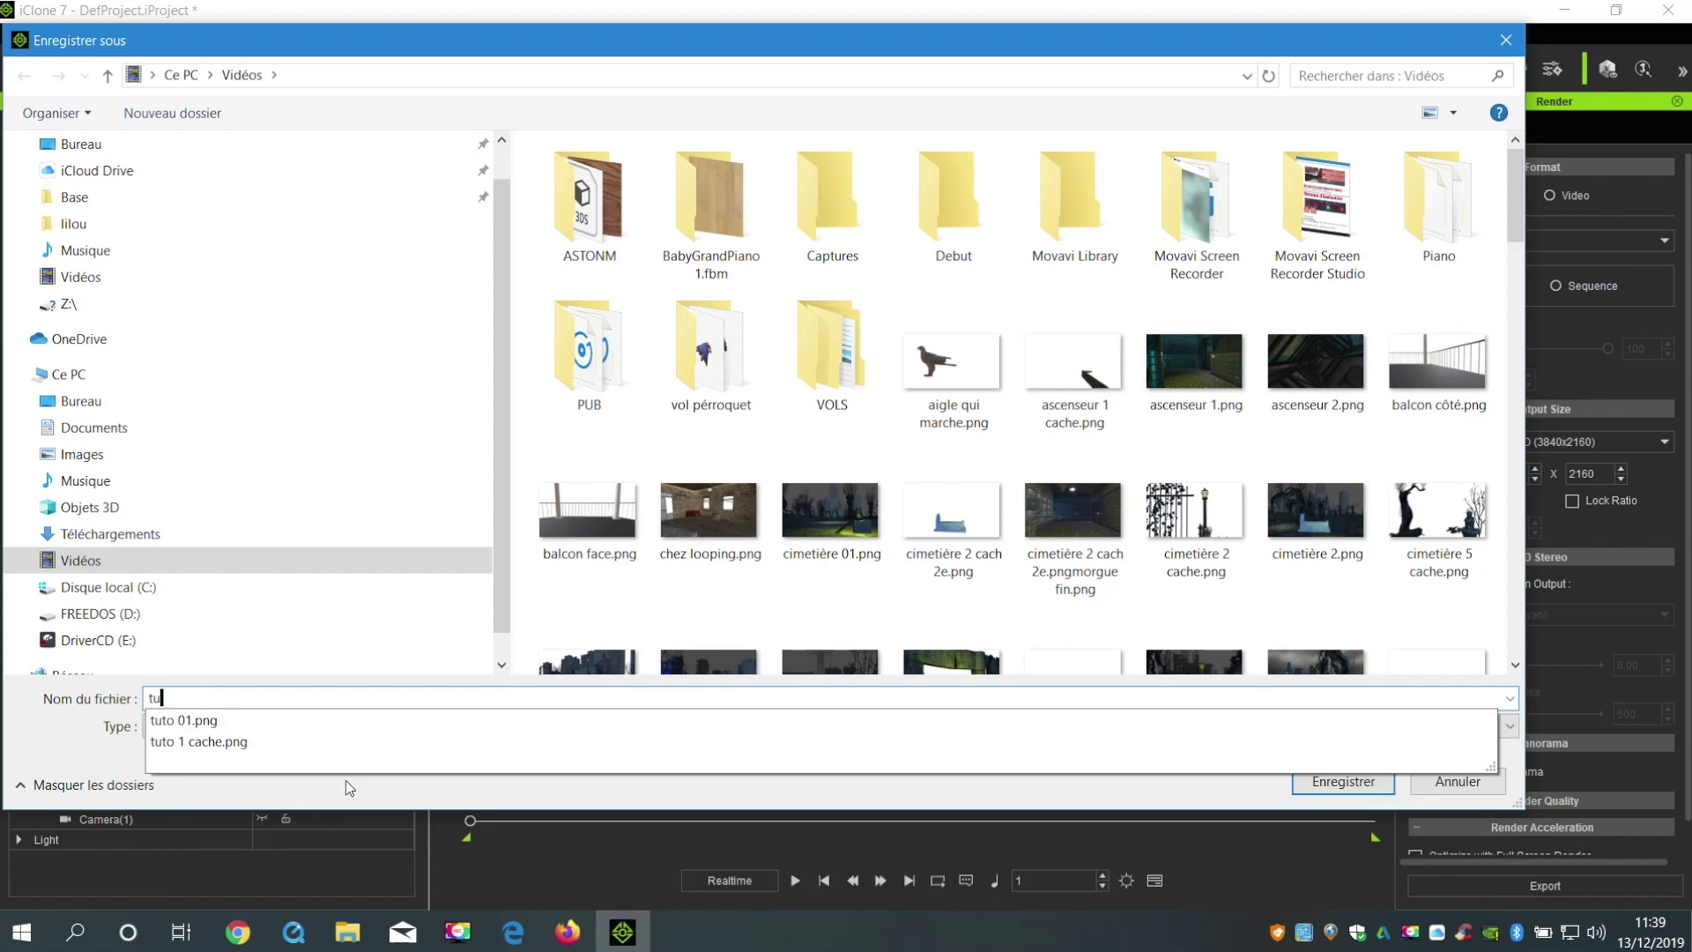
type("to 02")
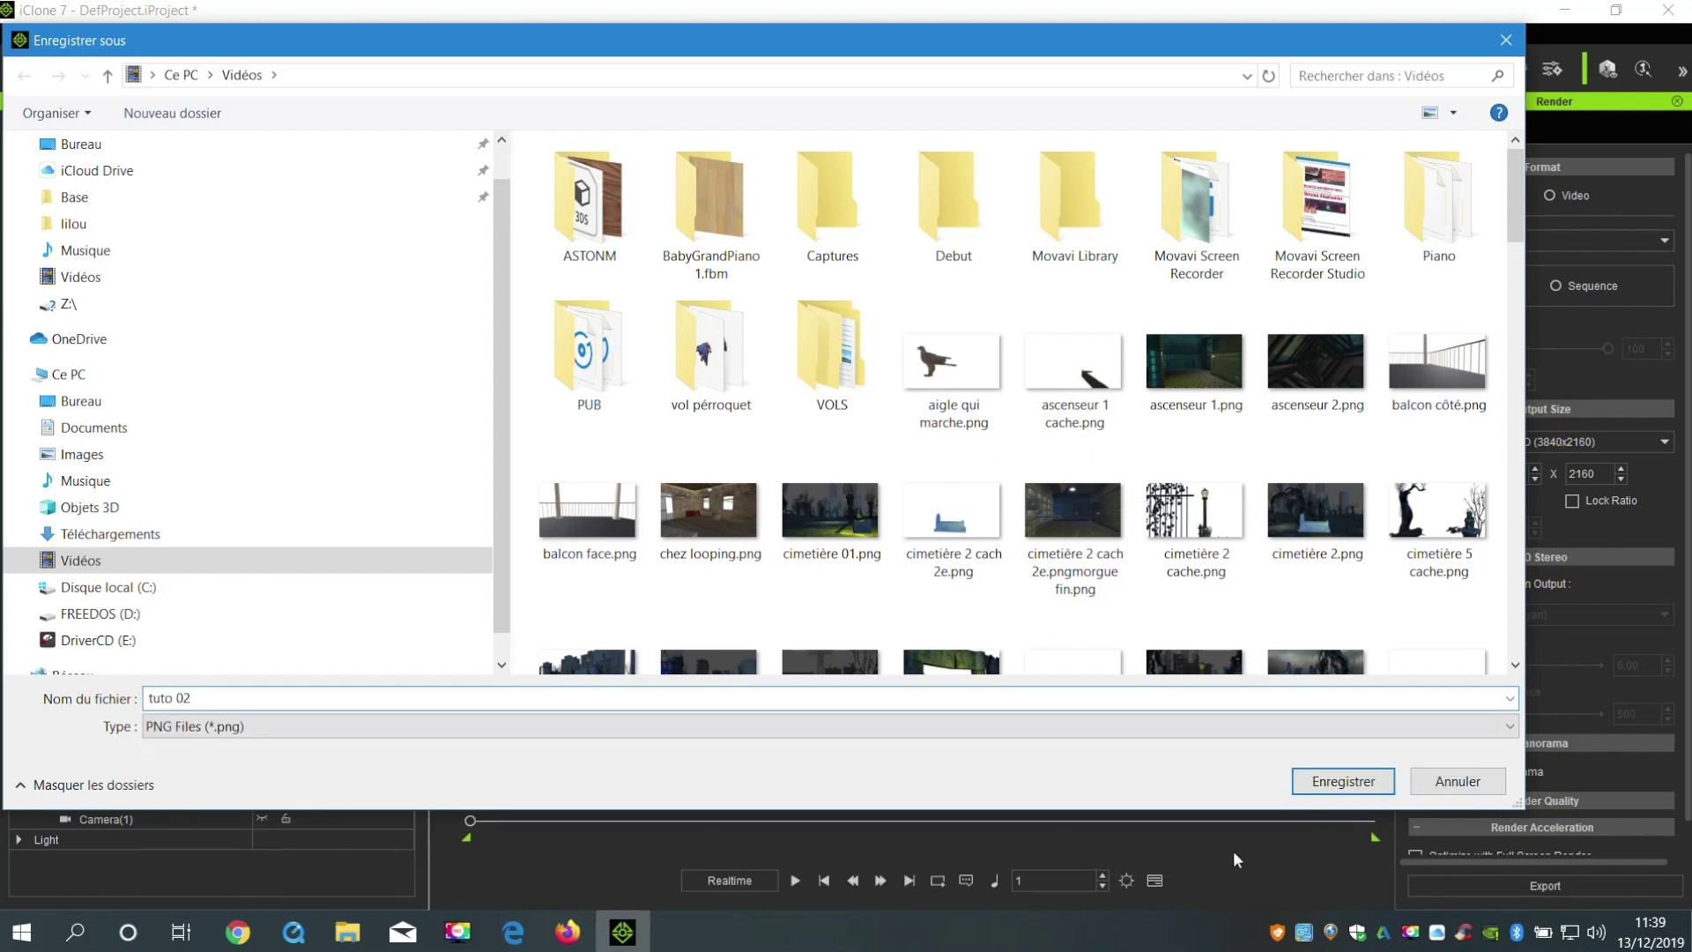
left_click(1337, 781)
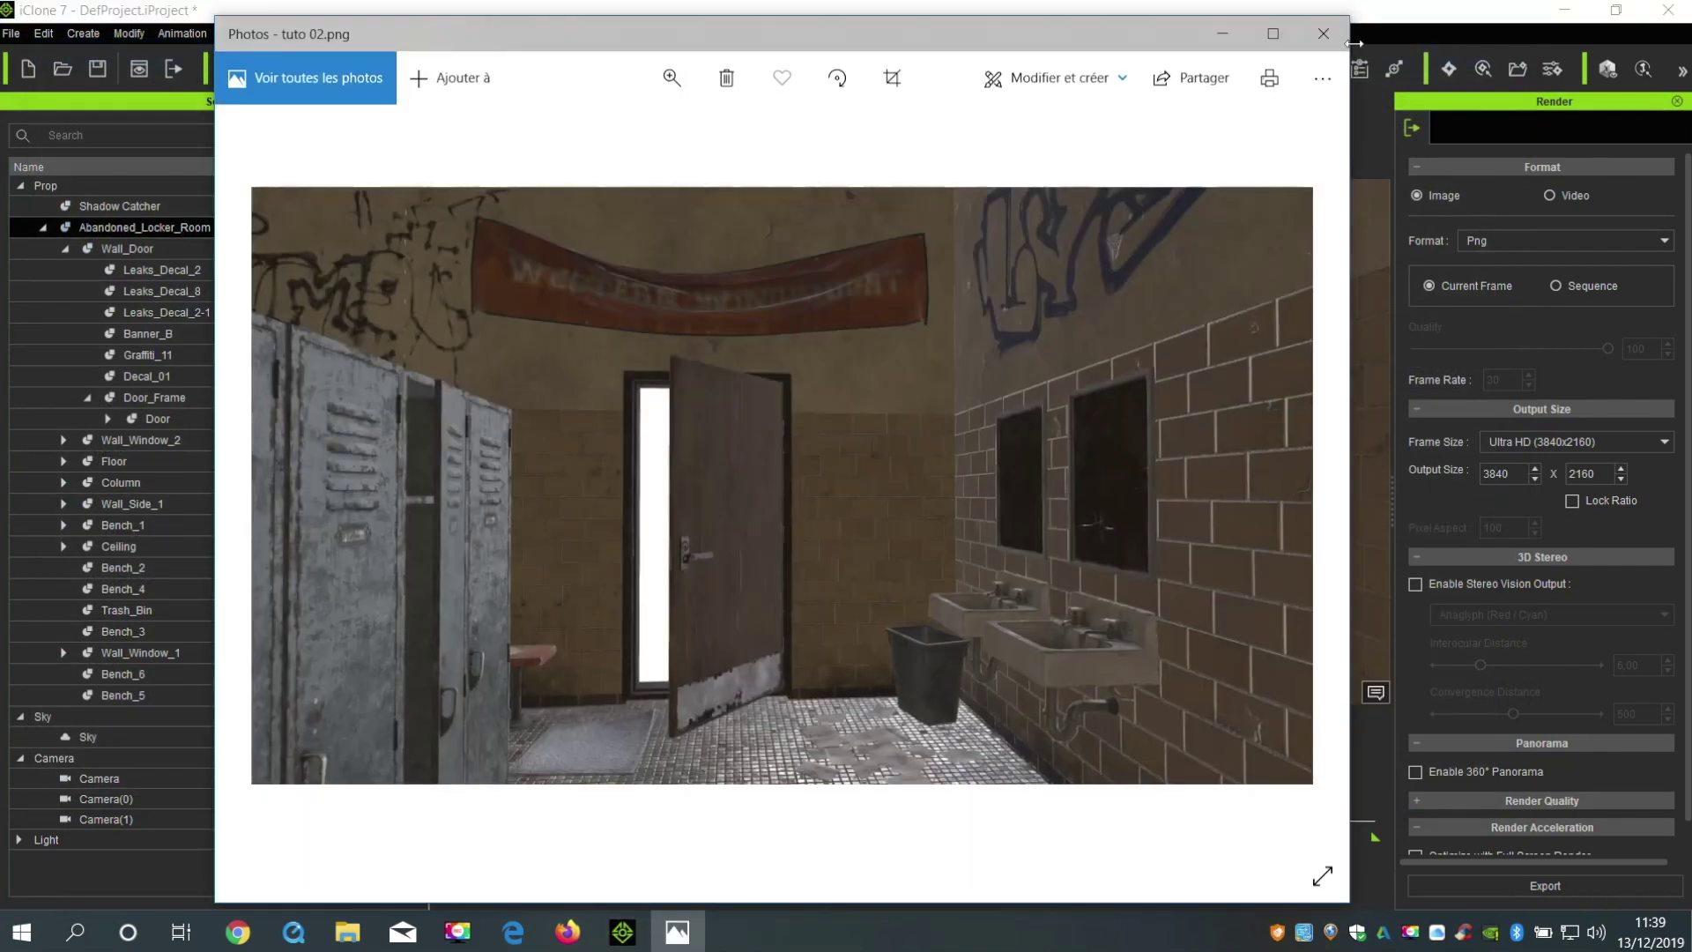
left_click(1330, 43)
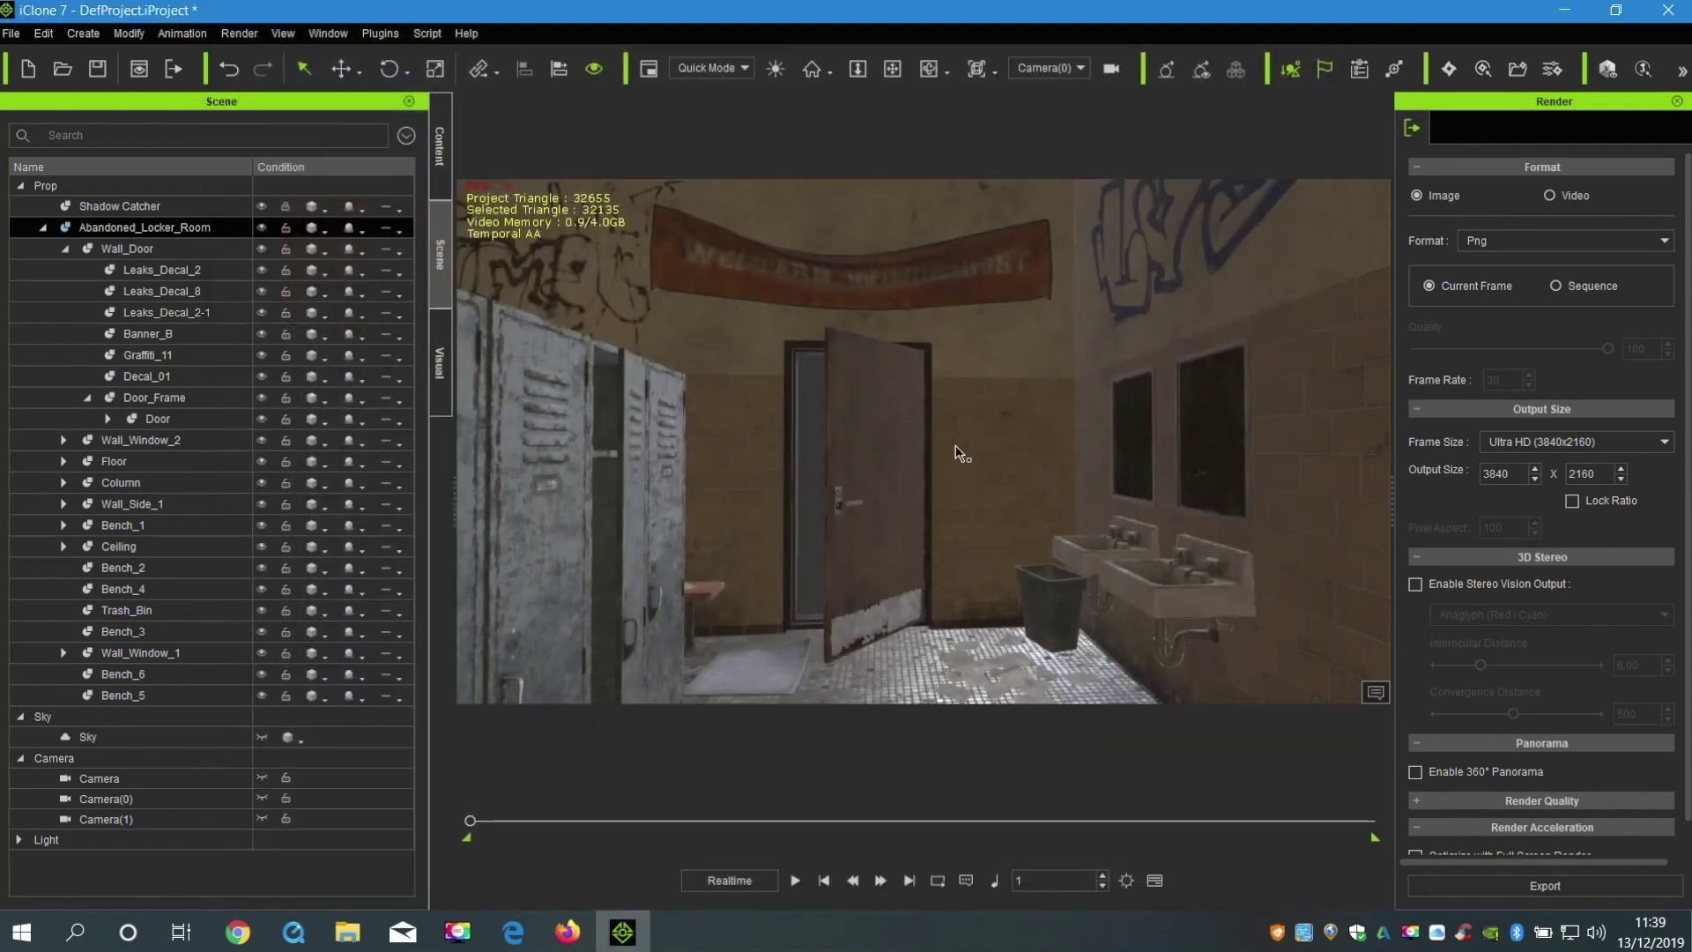
Locate the door and the front locker in the scene list, and hide the entire Abandoned_Locker_Room.
left_click(875, 450)
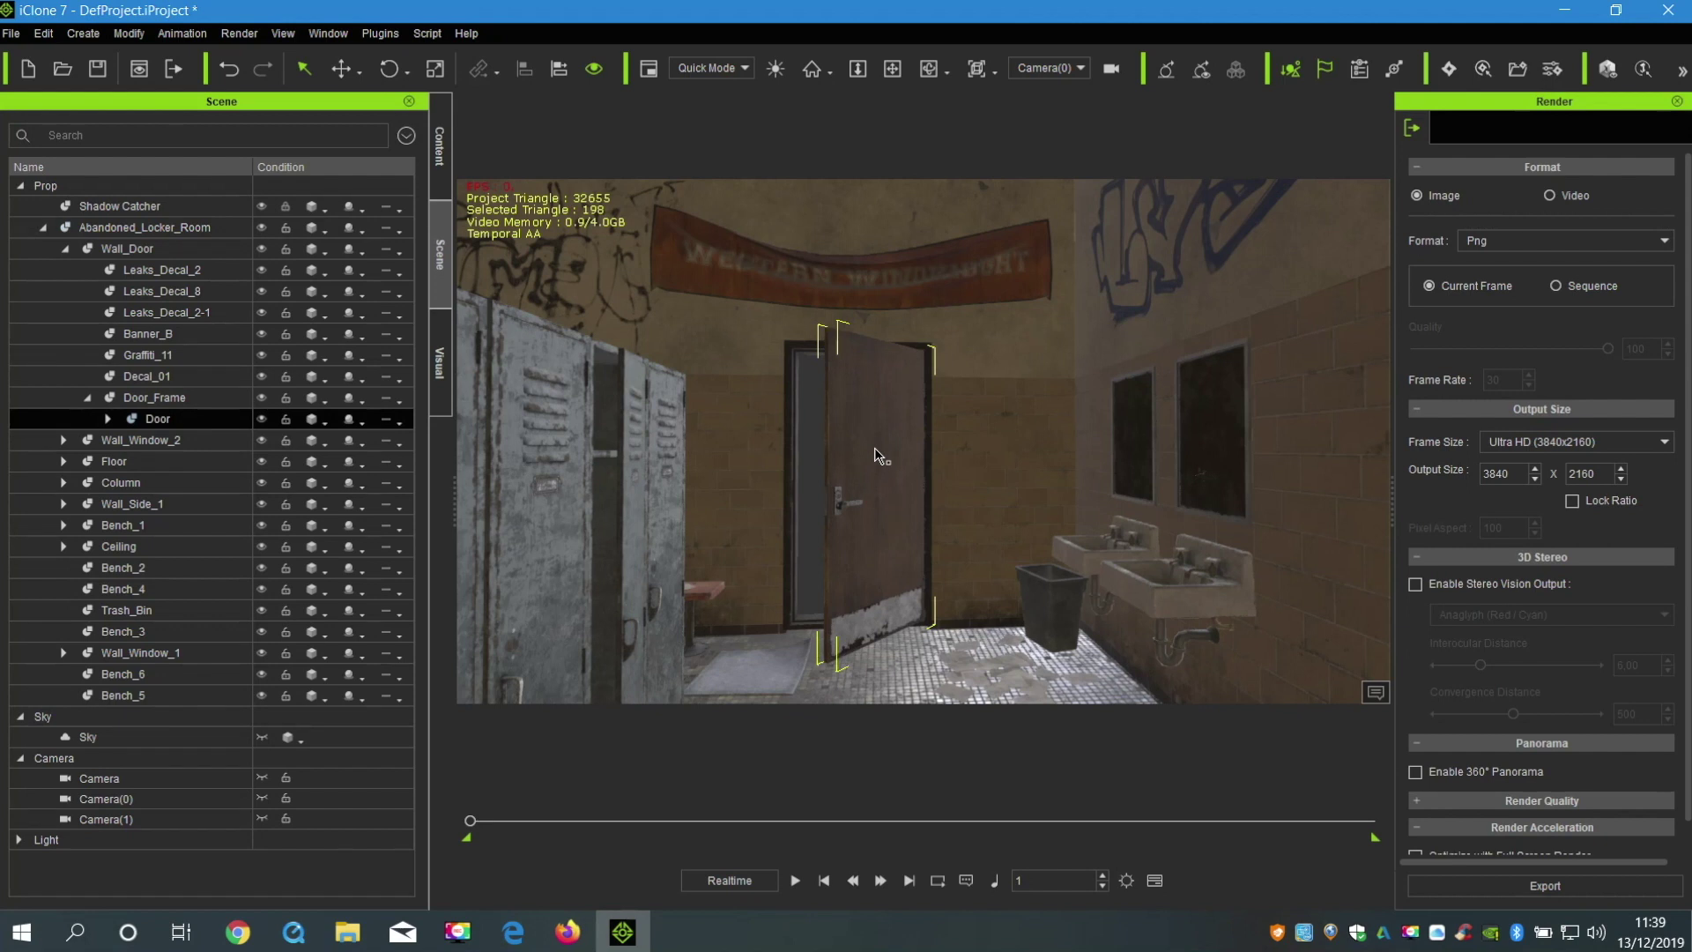
left_click(661, 521)
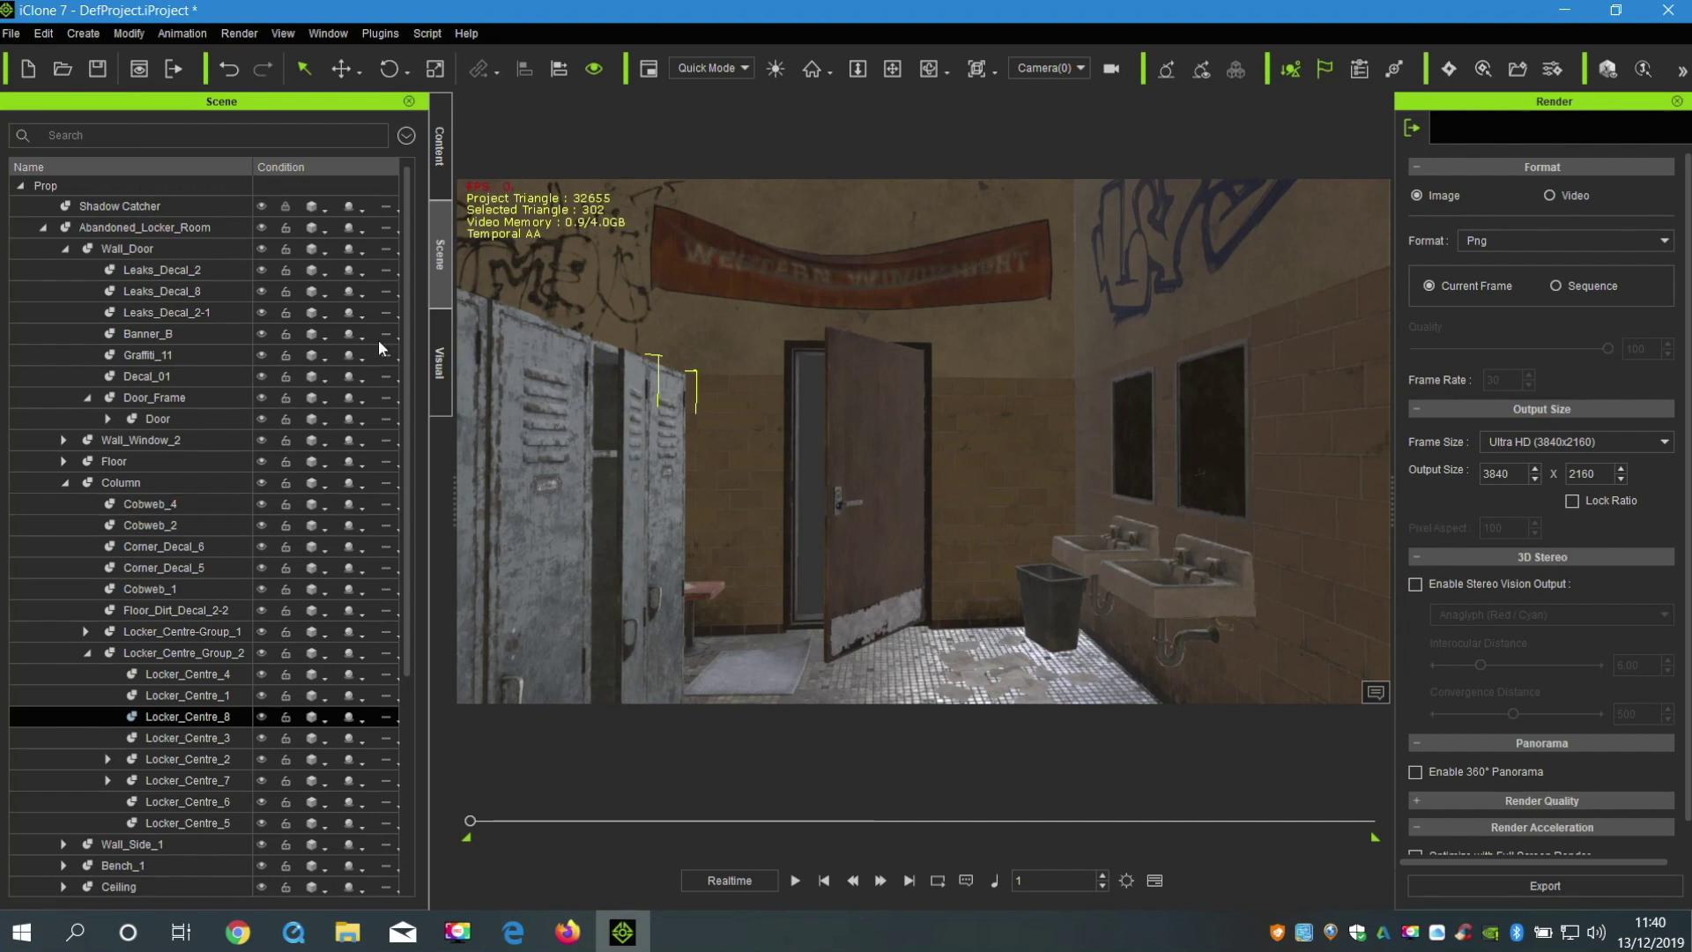
left_click(261, 227)
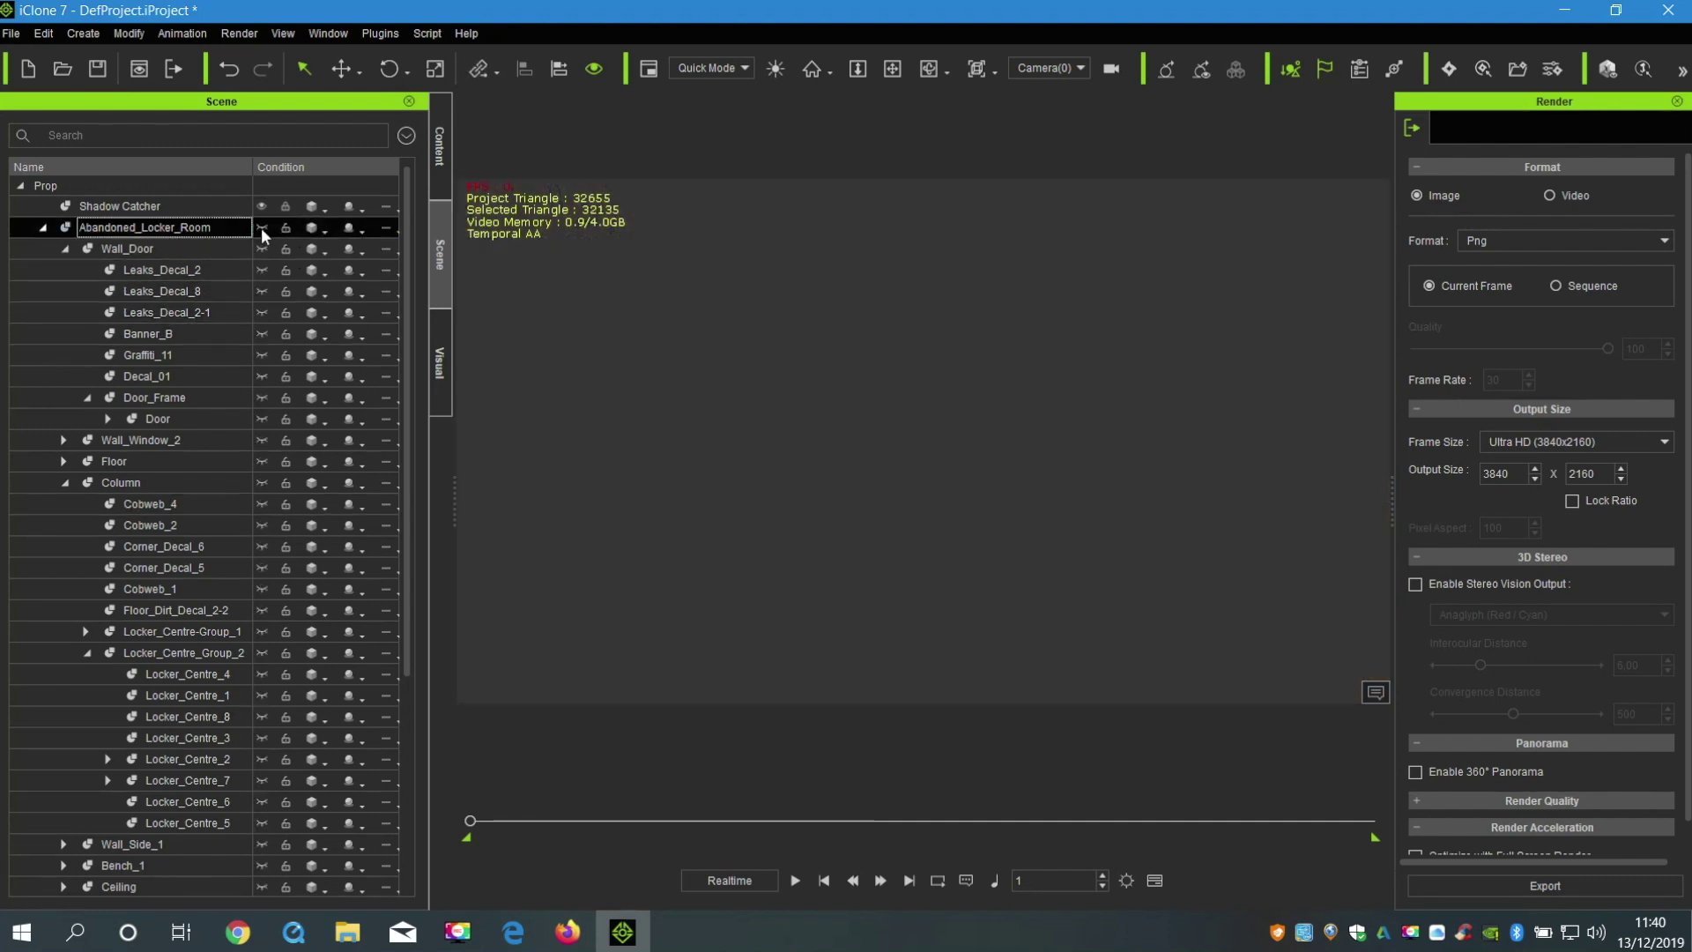
Make only the Door and Locker_Centre_Group_2 with all its lockers visible again, and clear the selection.
left_click(261, 418)
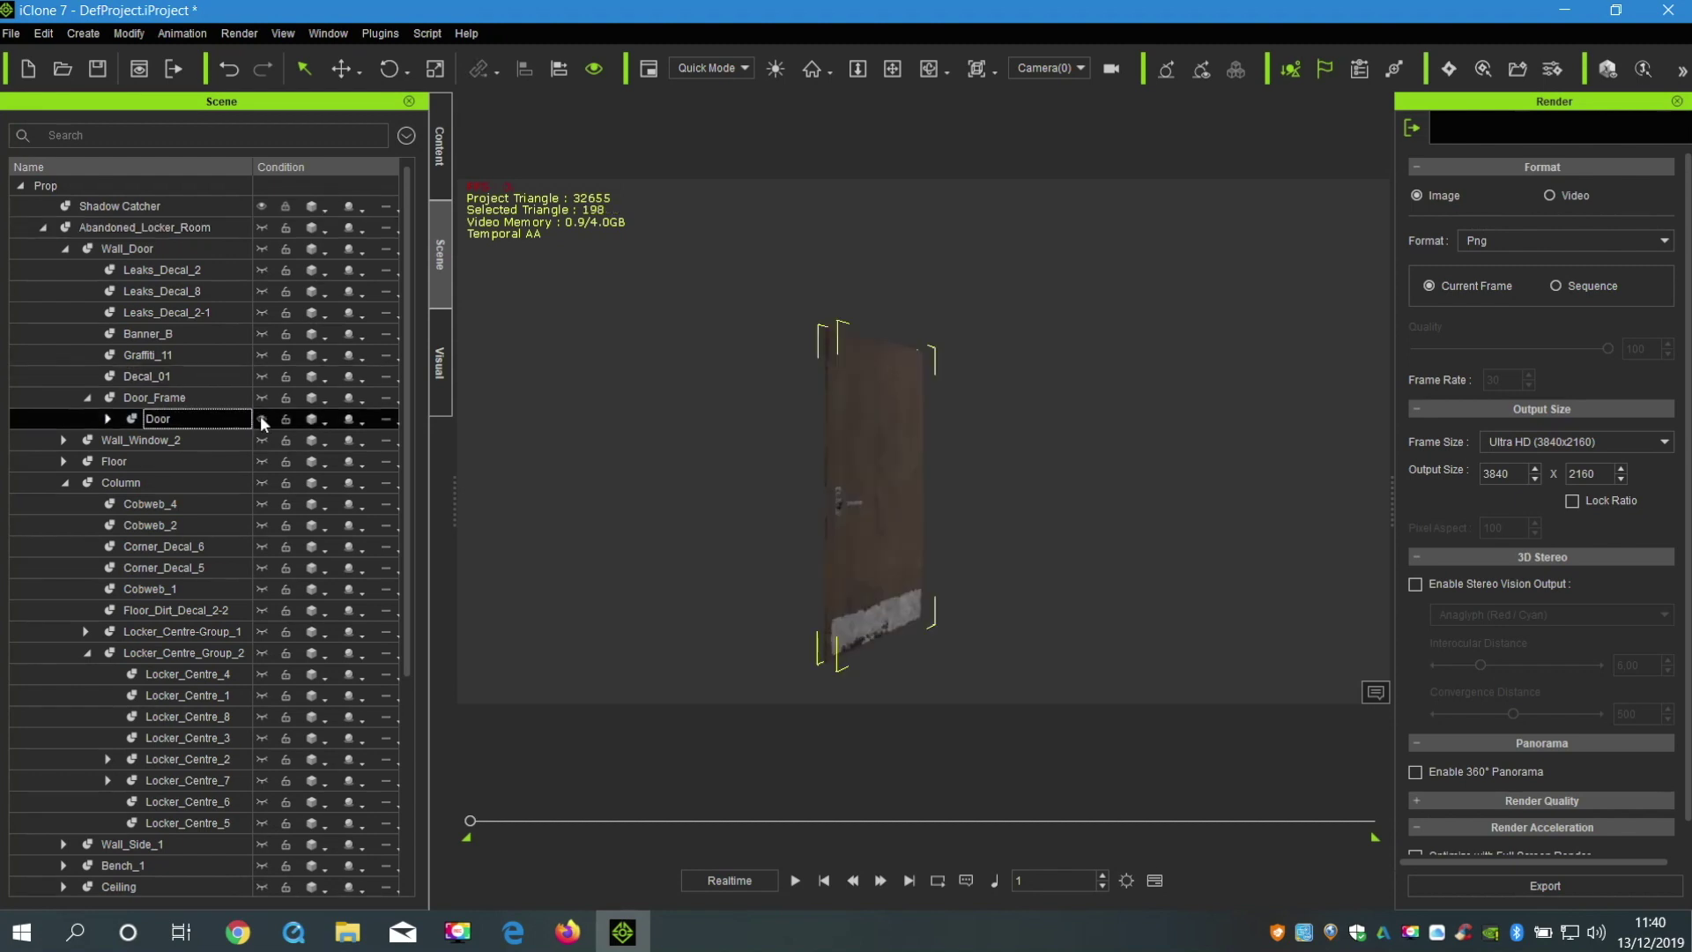
left_click(259, 759)
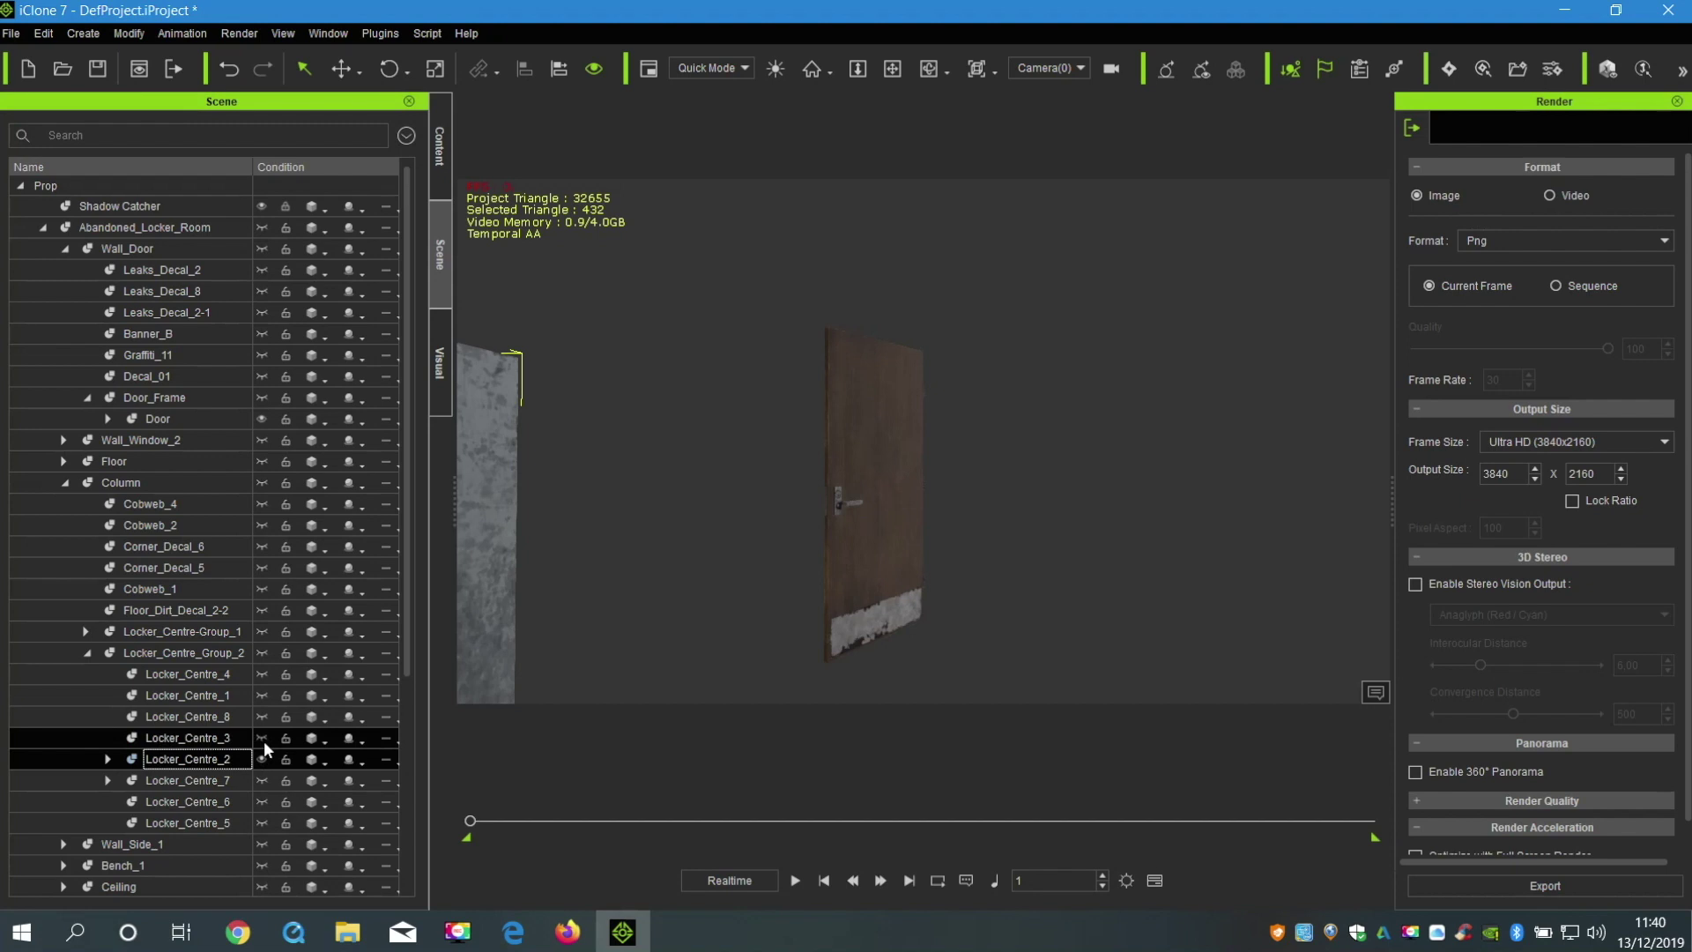
left_click(262, 739)
left_click(259, 717)
left_click(262, 696)
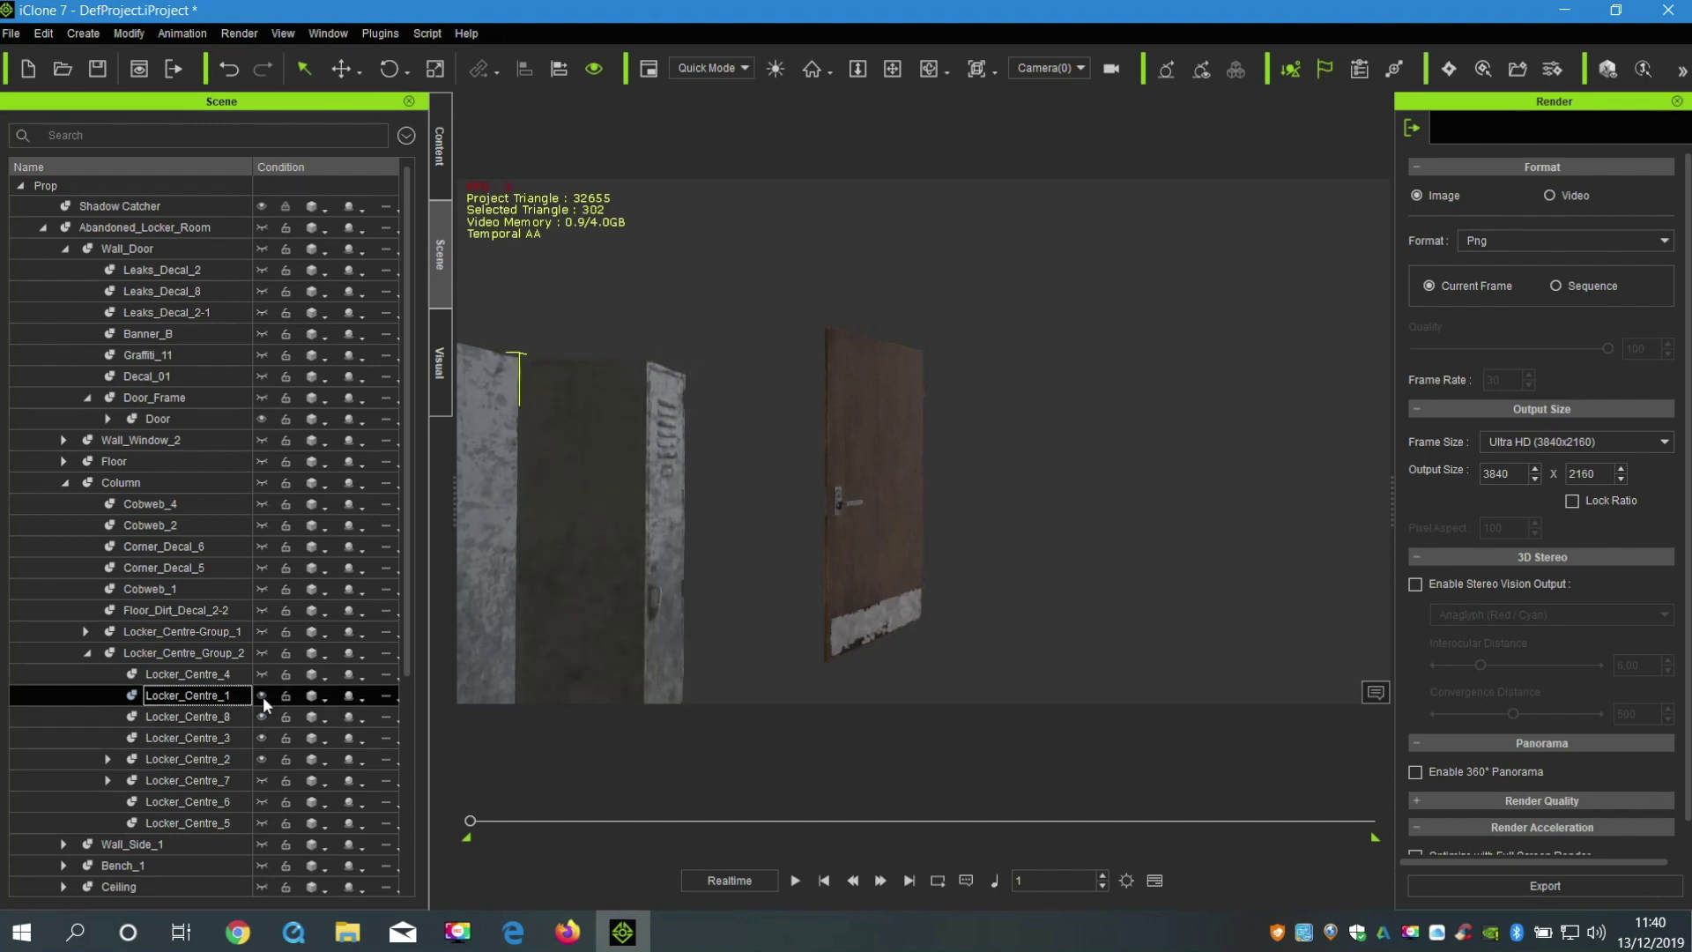
left_click(261, 781)
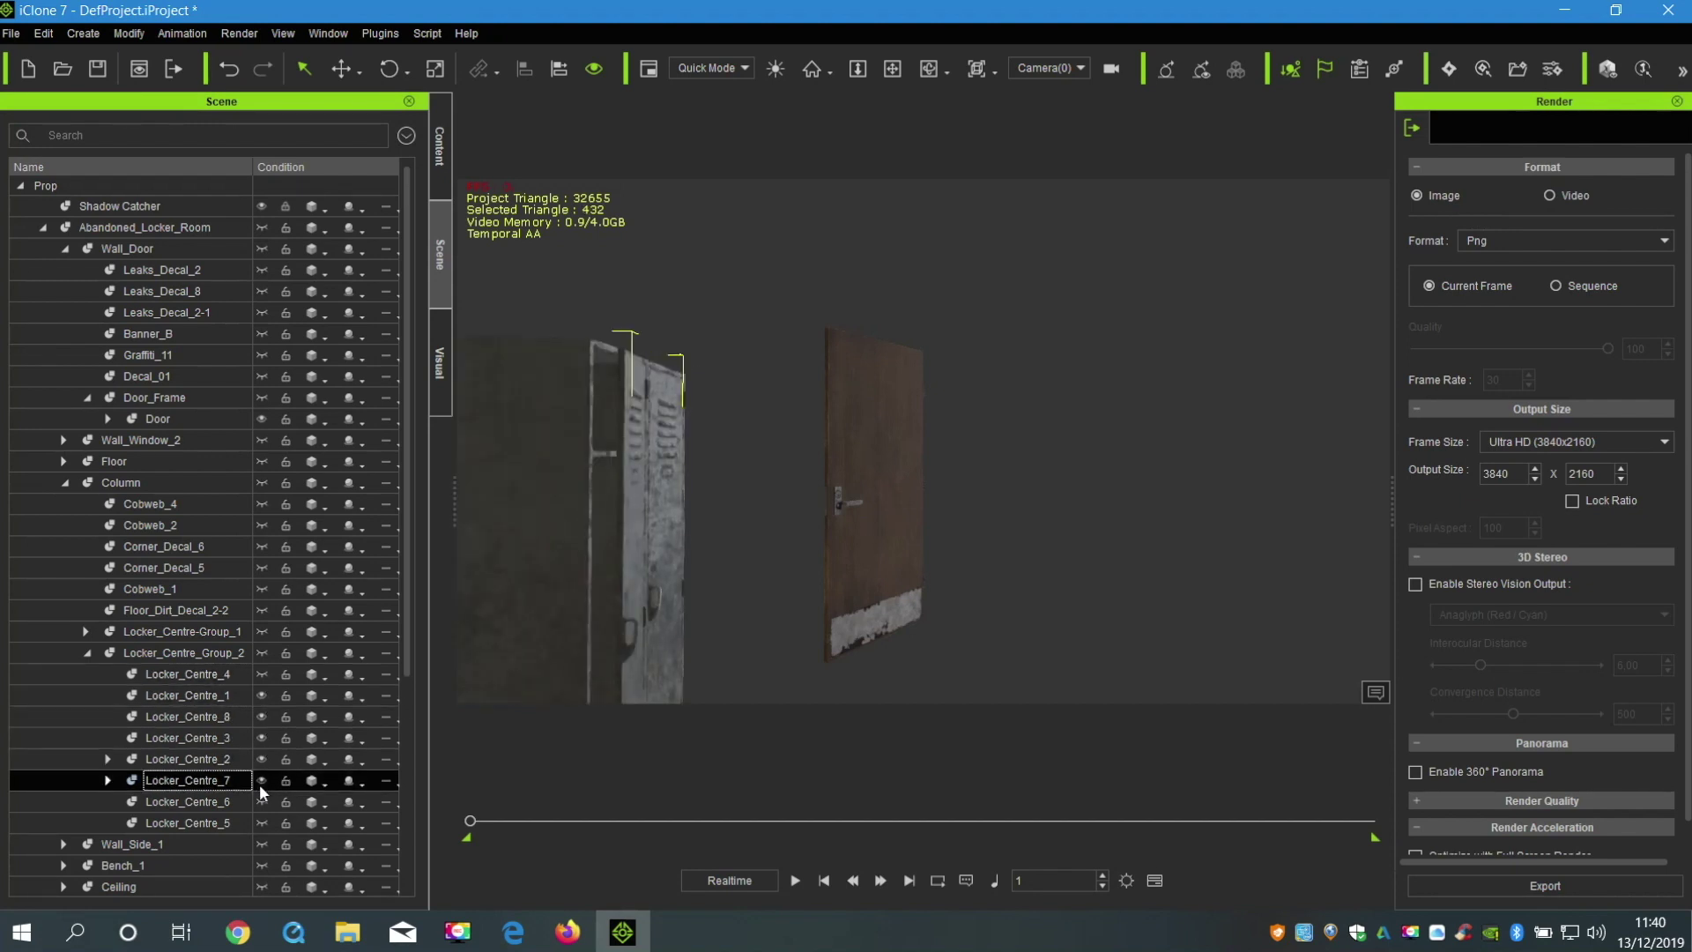
left_click(259, 799)
left_click(261, 817)
left_click(262, 653)
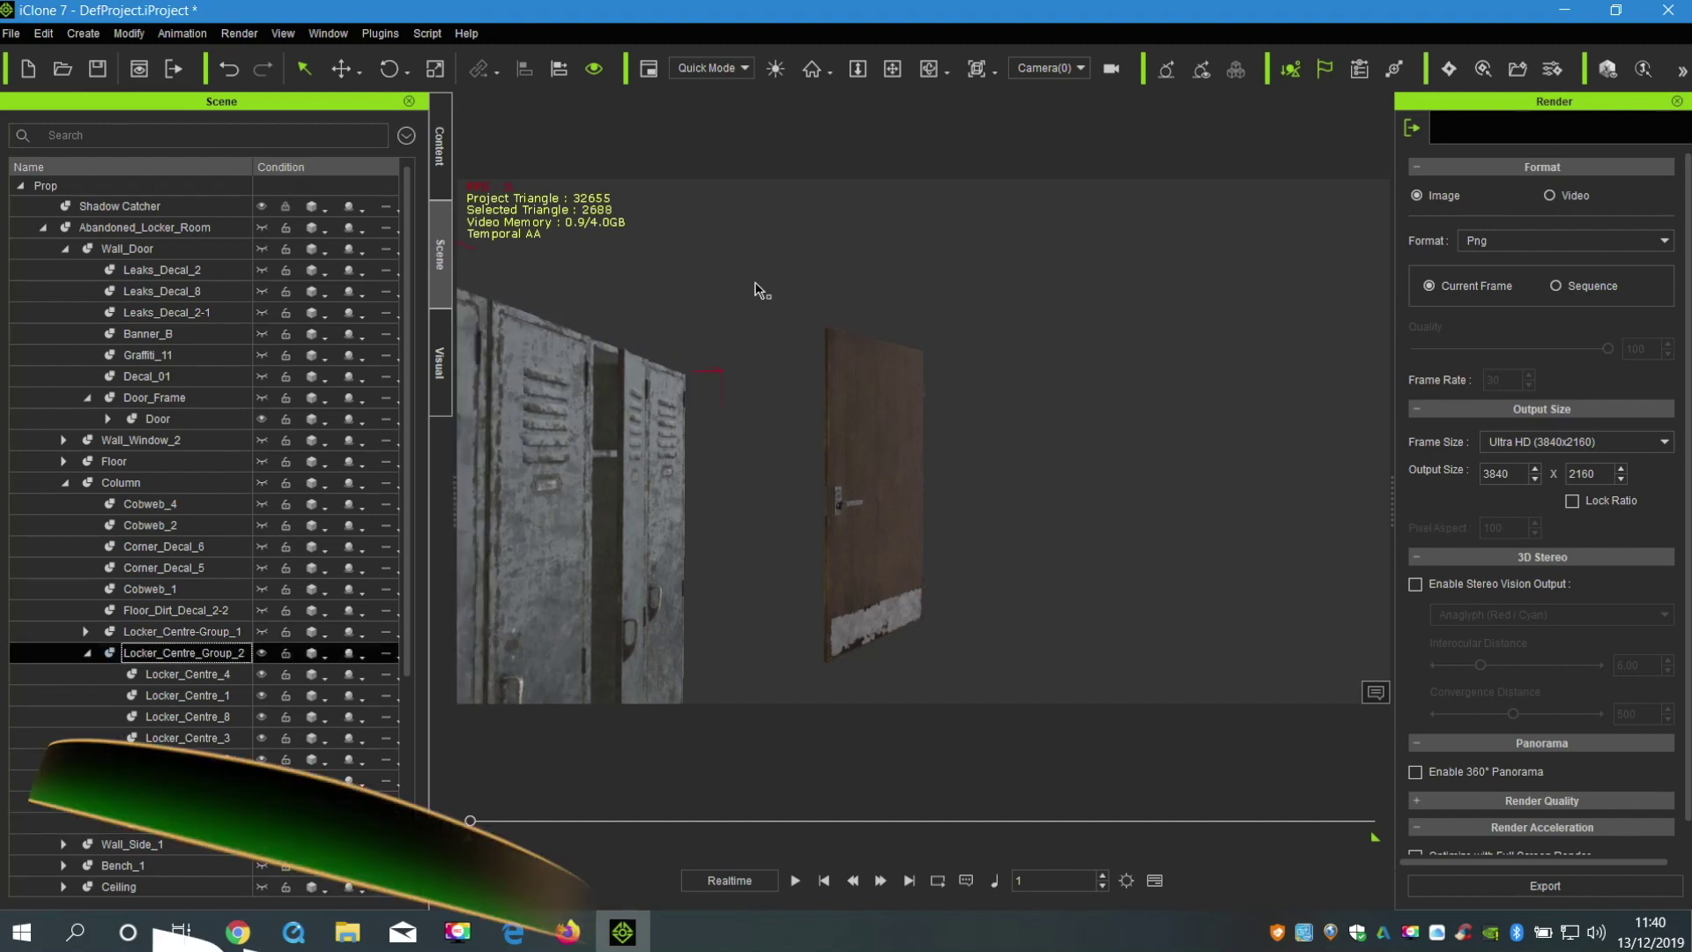
left_click(755, 289)
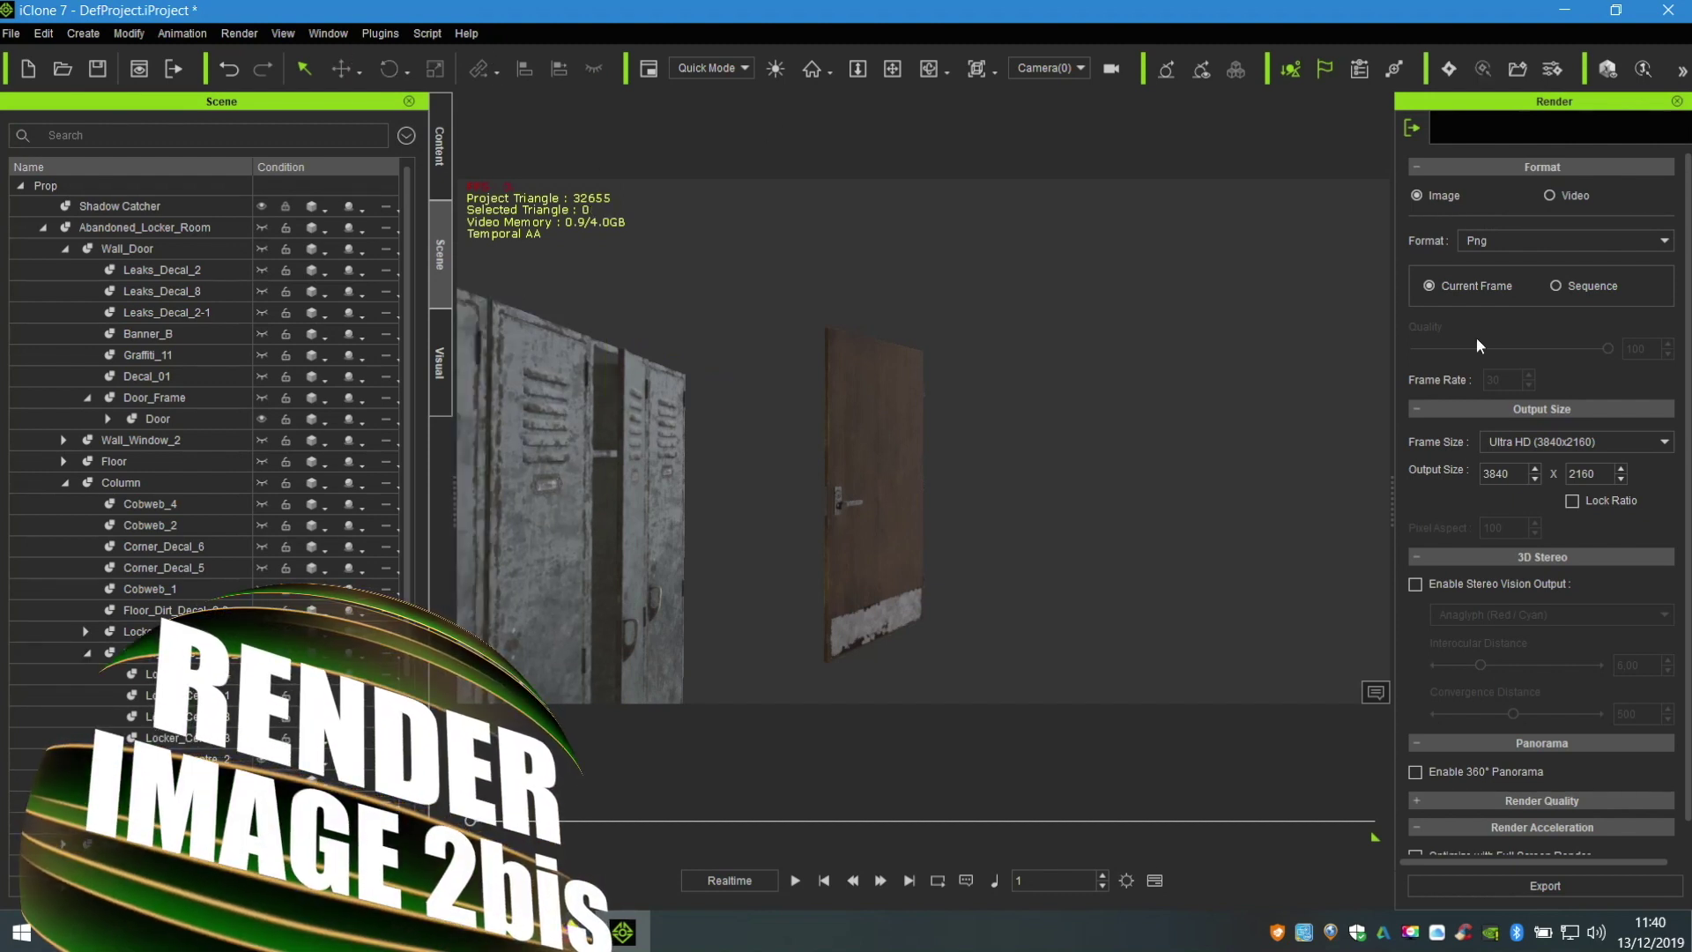
Export the isolated door and lockers as a PNG named "tuto 02 cache" in the Vidéos folder and close the image preview.
left_click(1518, 879)
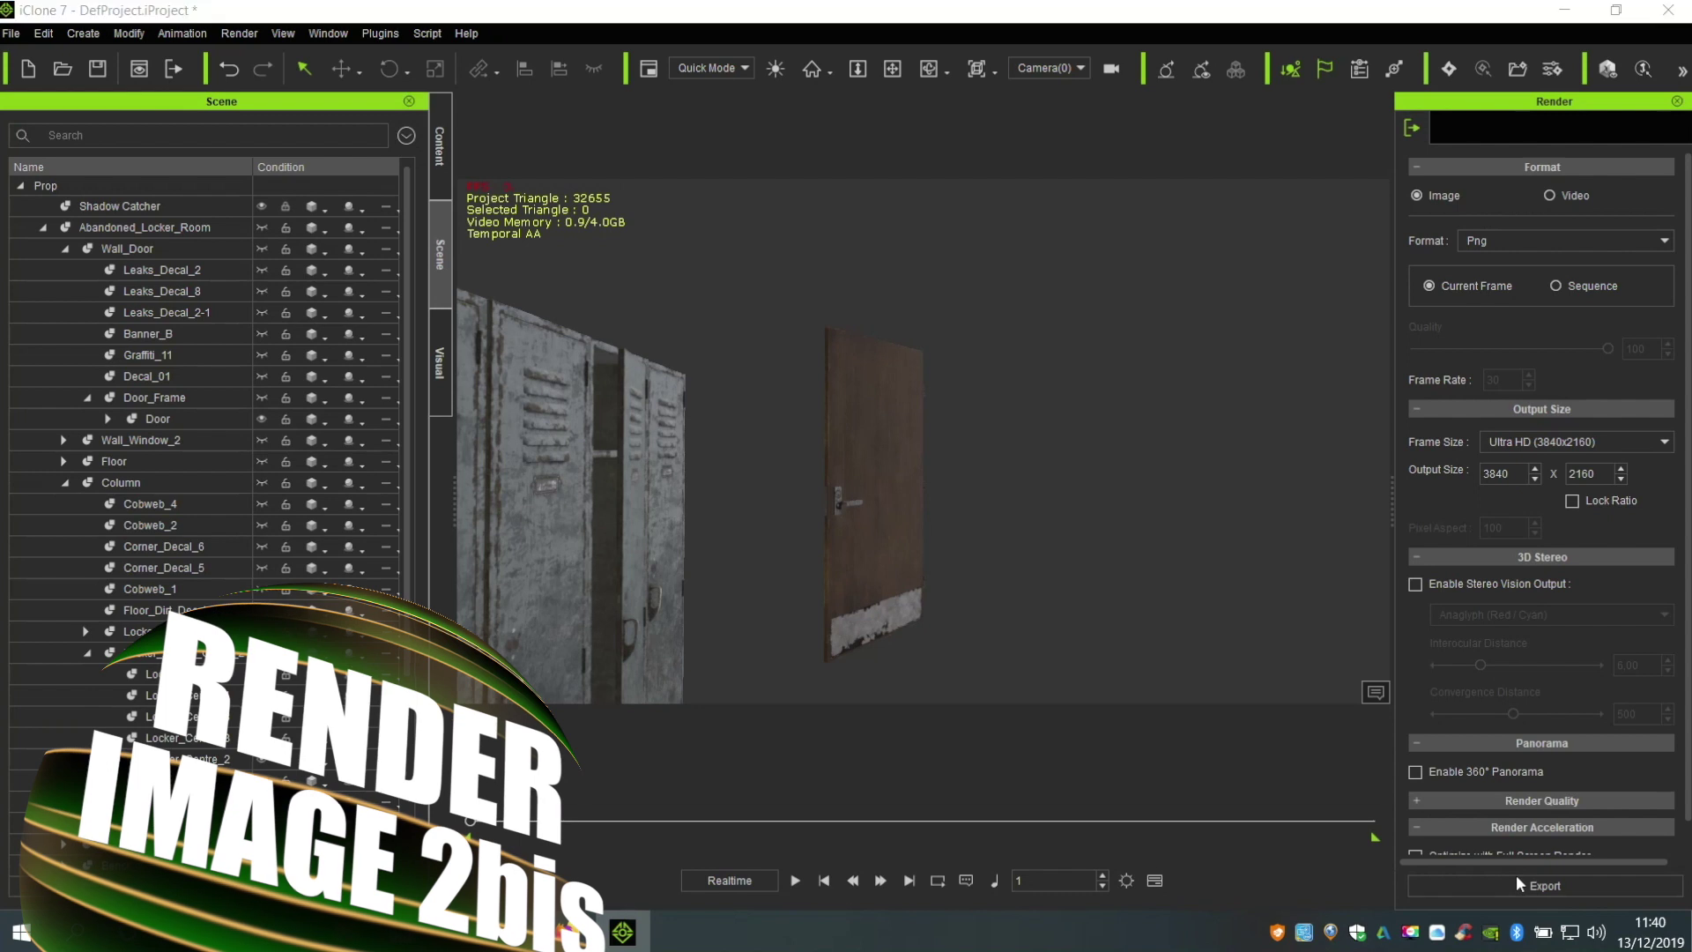
type("t")
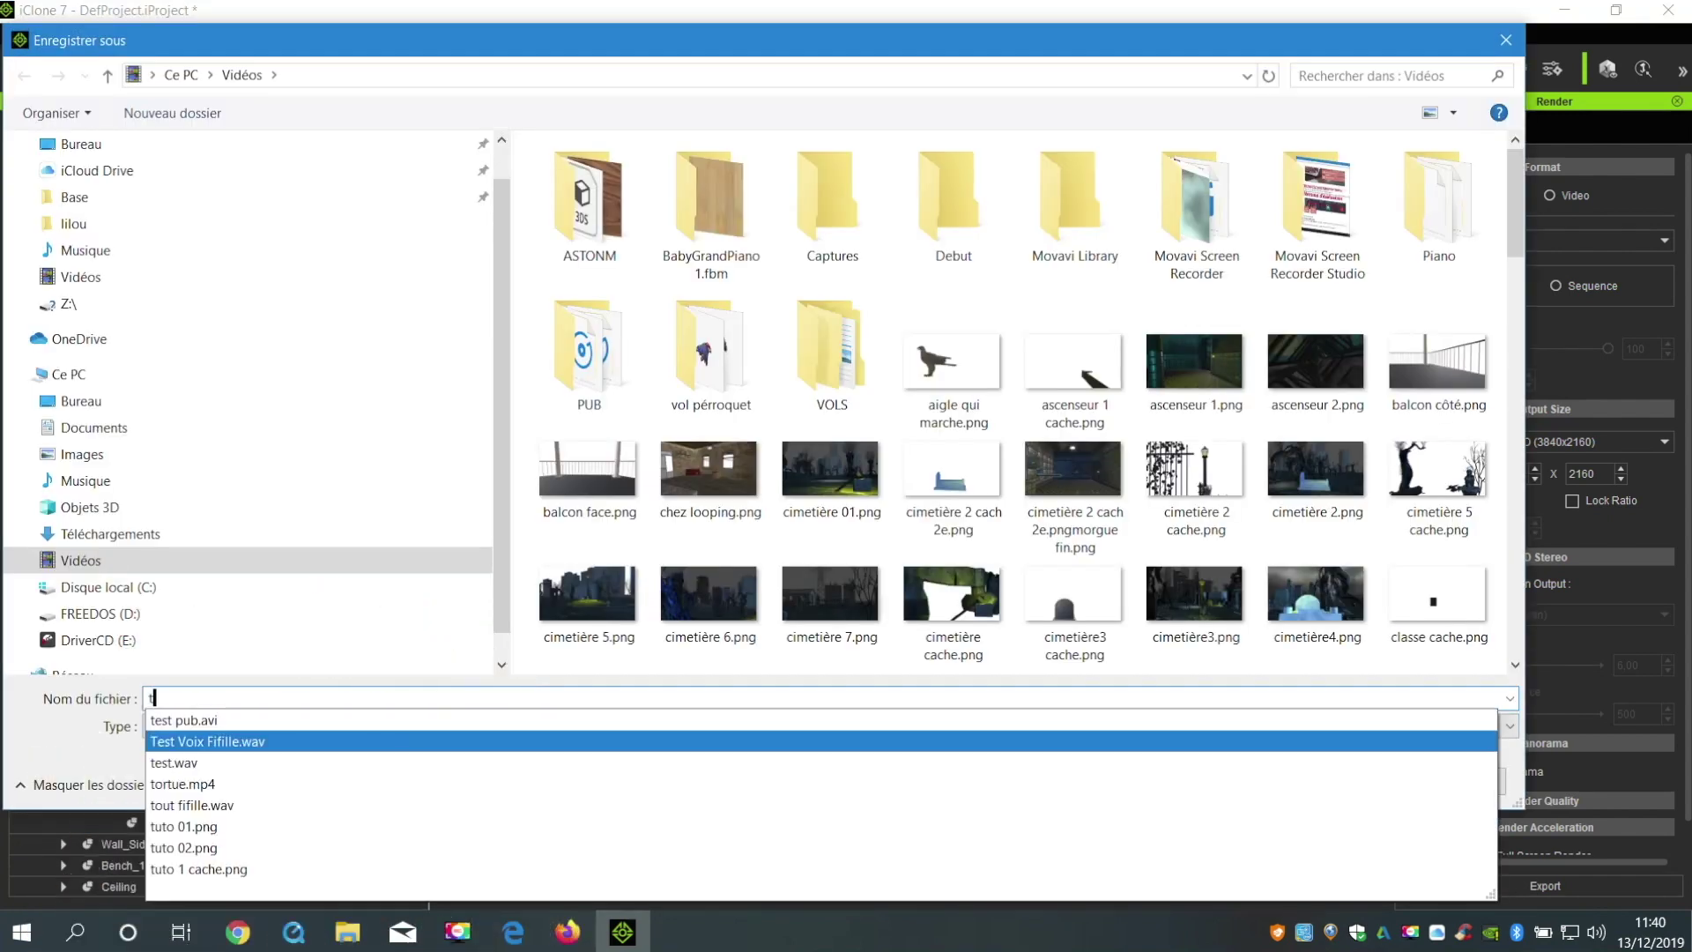
type("uto")
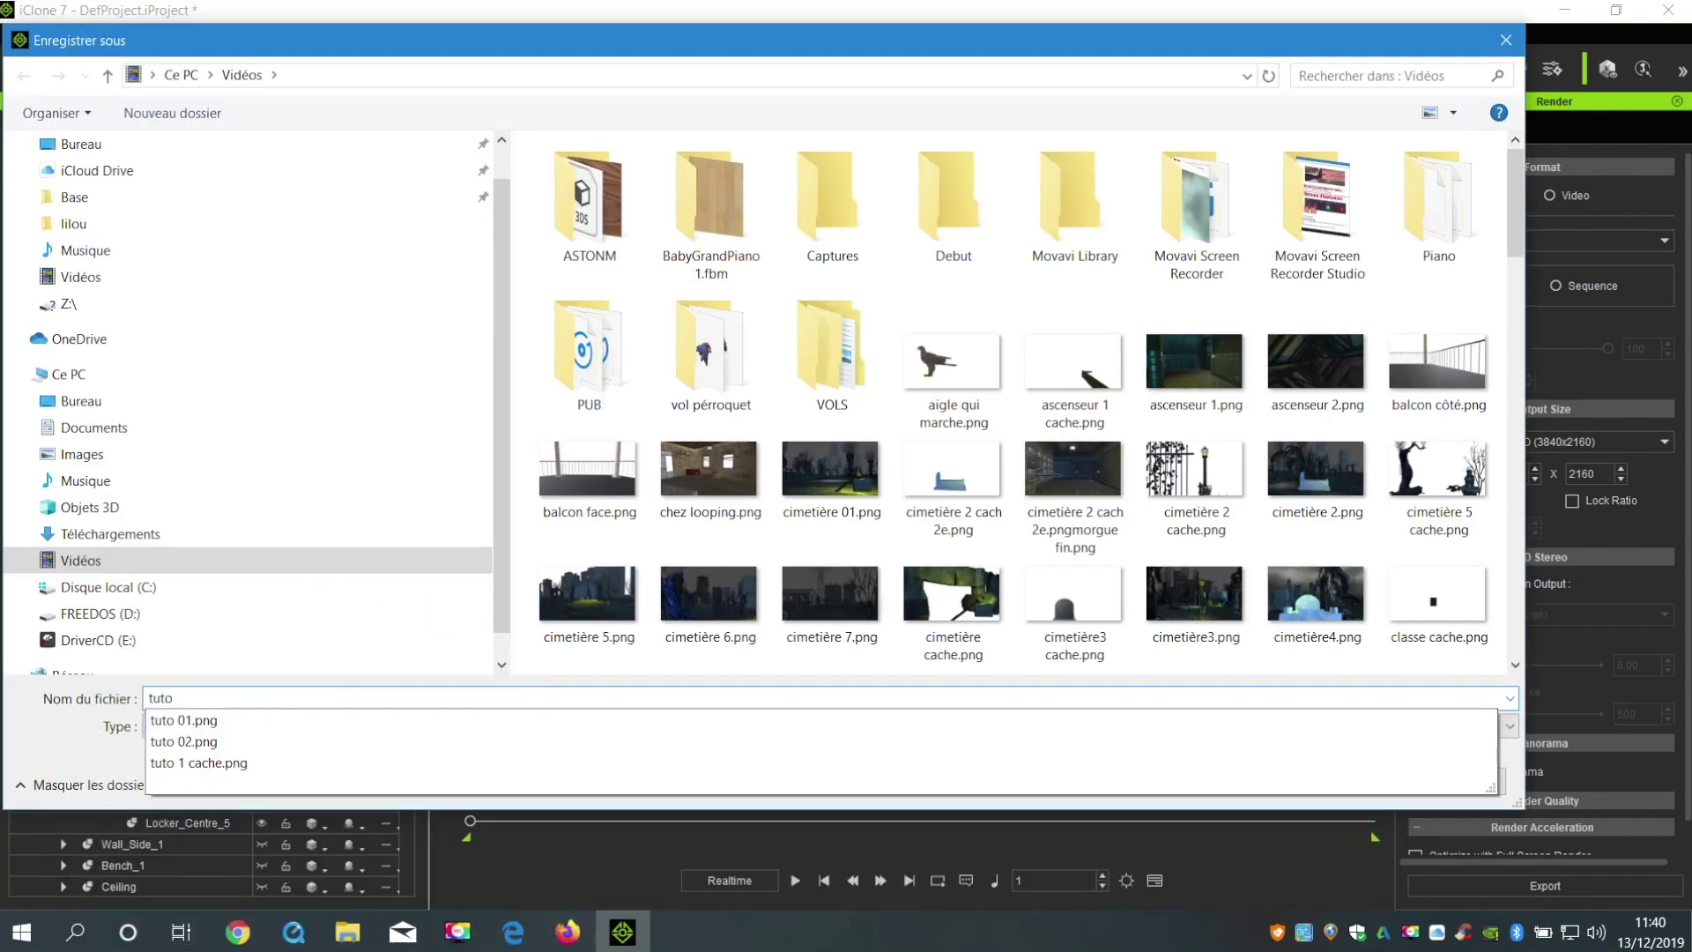
type(" 02 cache")
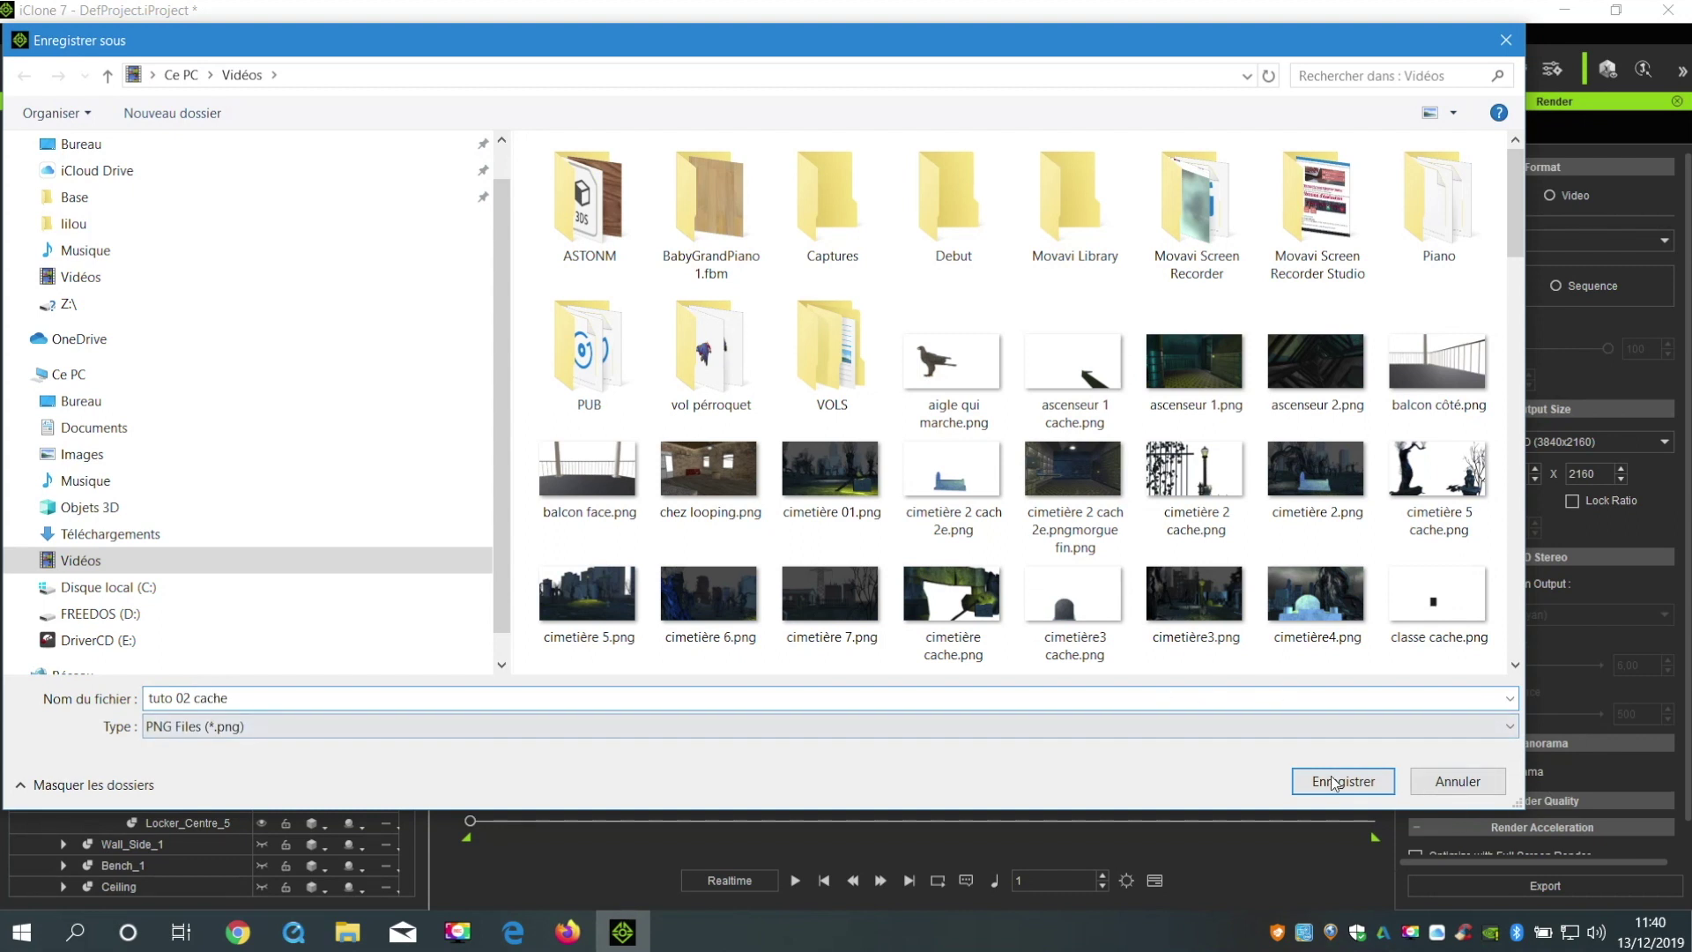
left_click(1334, 782)
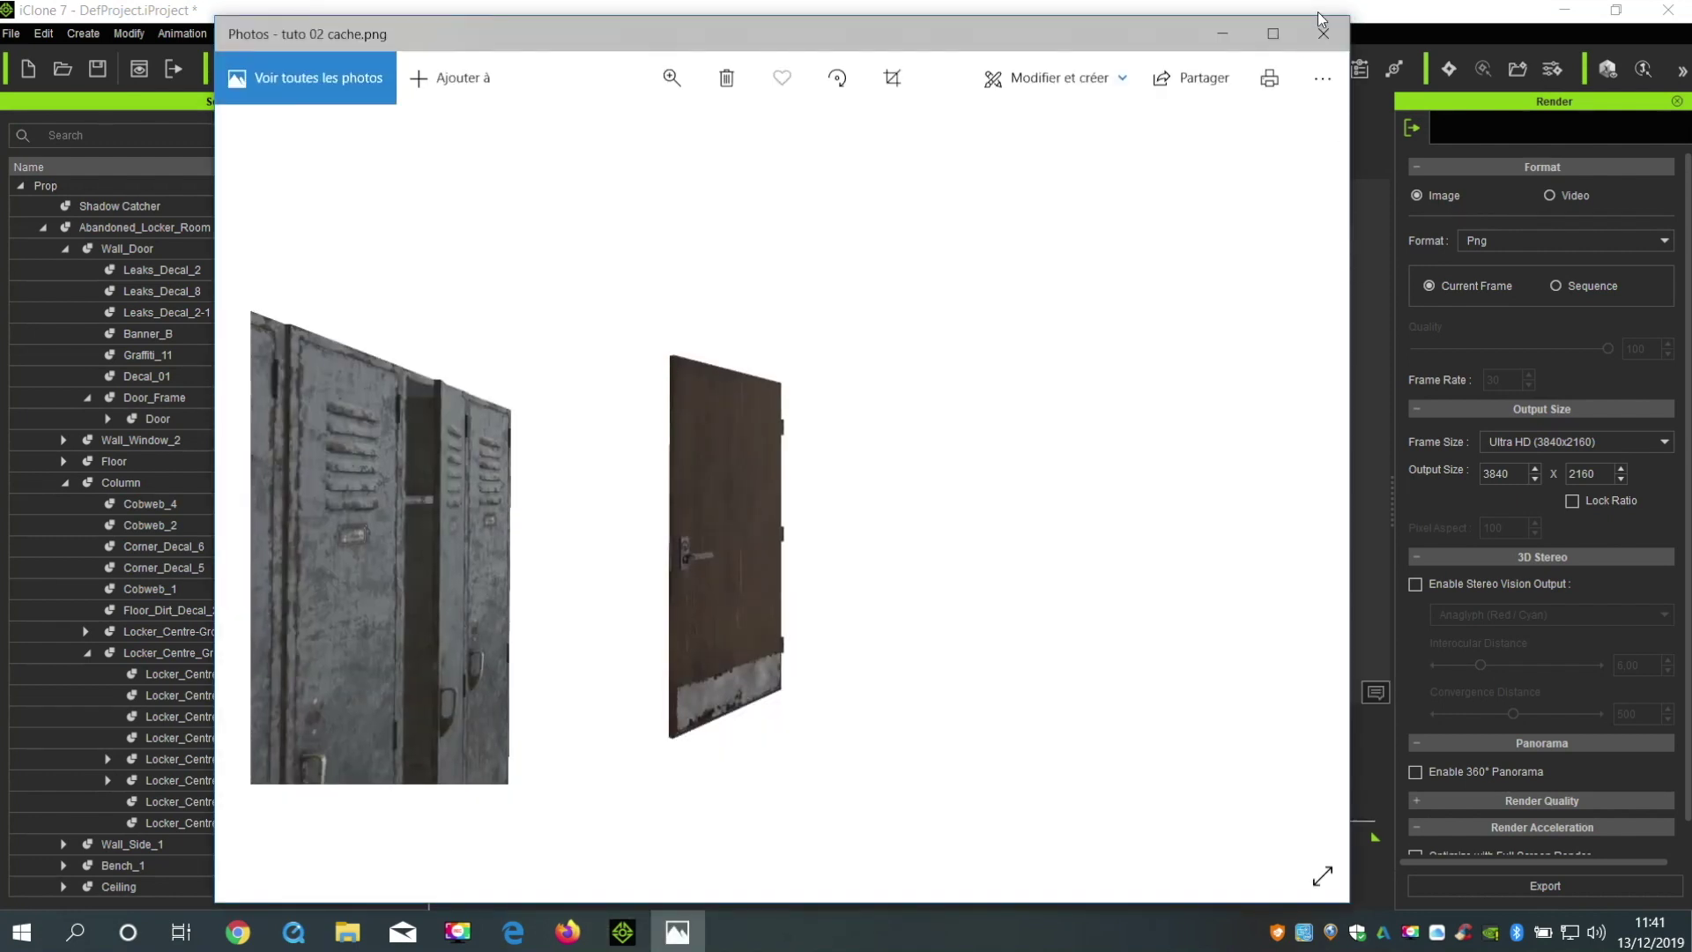
left_click(1322, 35)
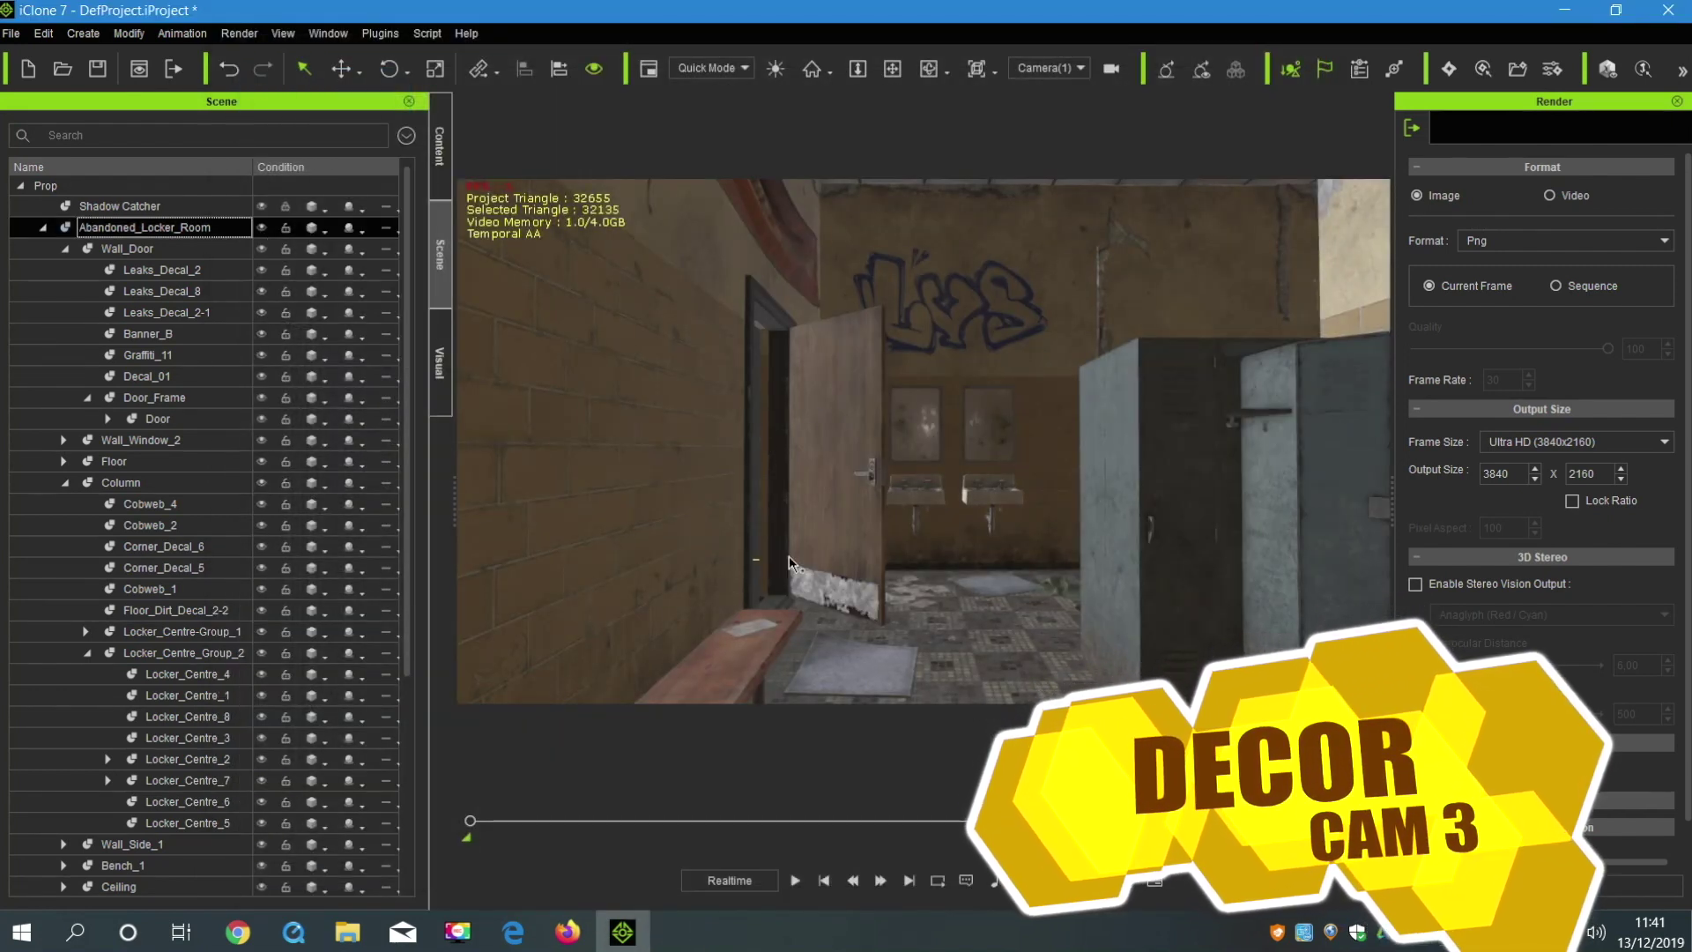
Export the full locker room from Camera(1) as a PNG named "tuto 3" in the Vidéos folder and close the image preview.
left_click(743, 678)
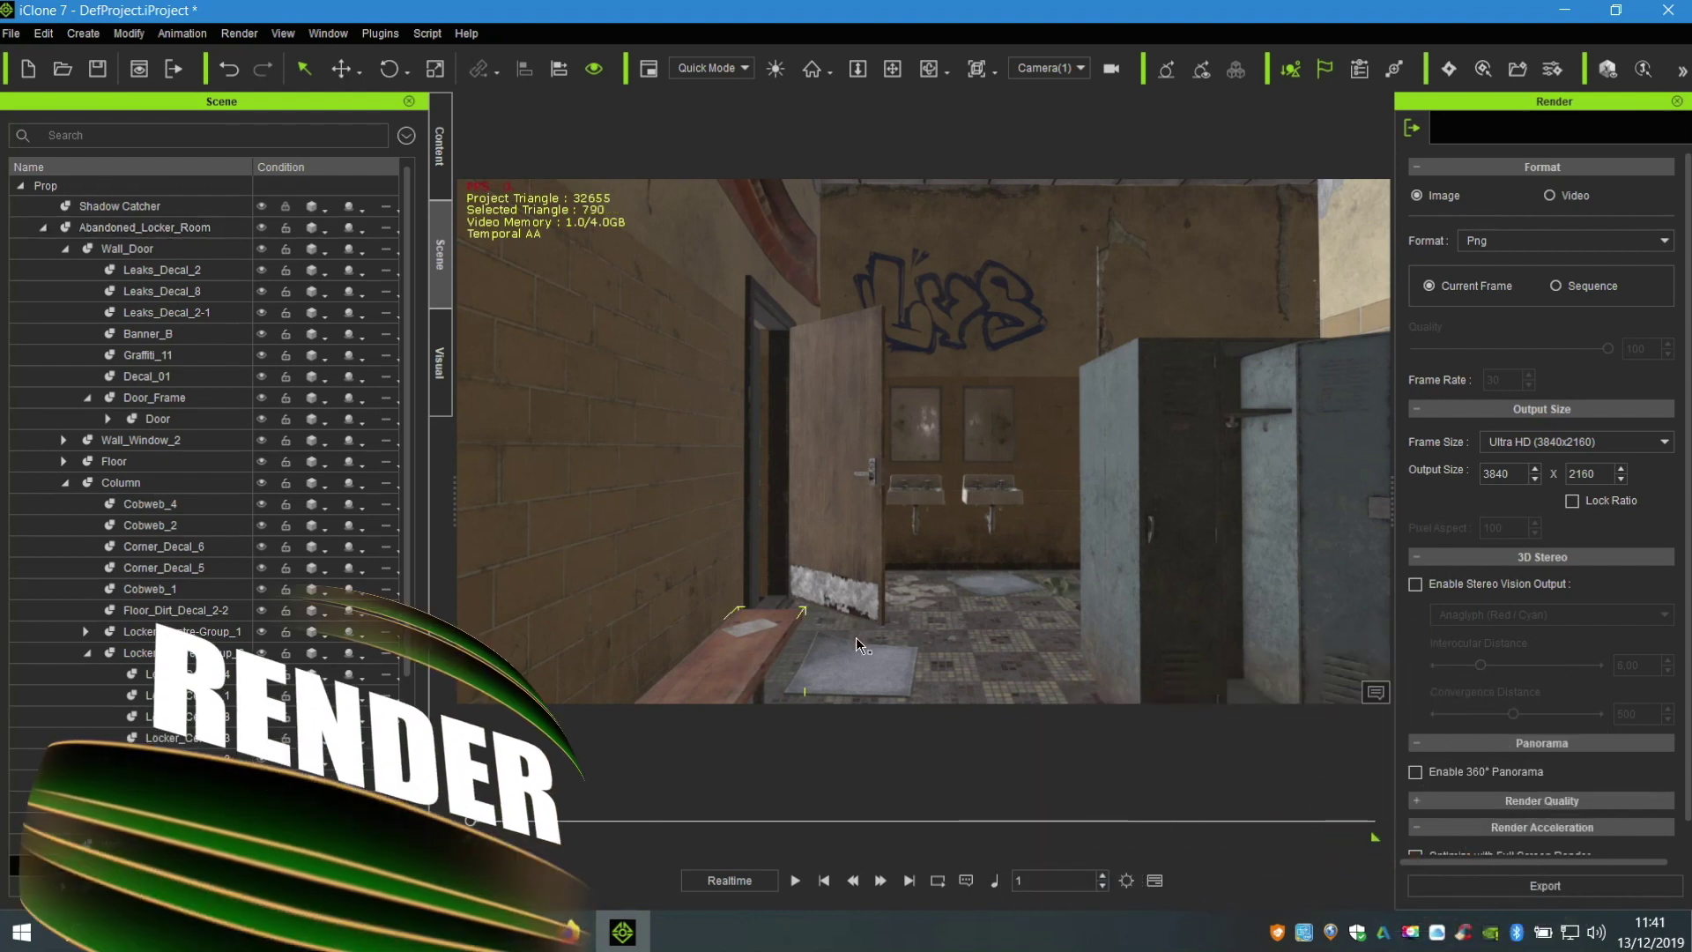
key("ctrl+z")
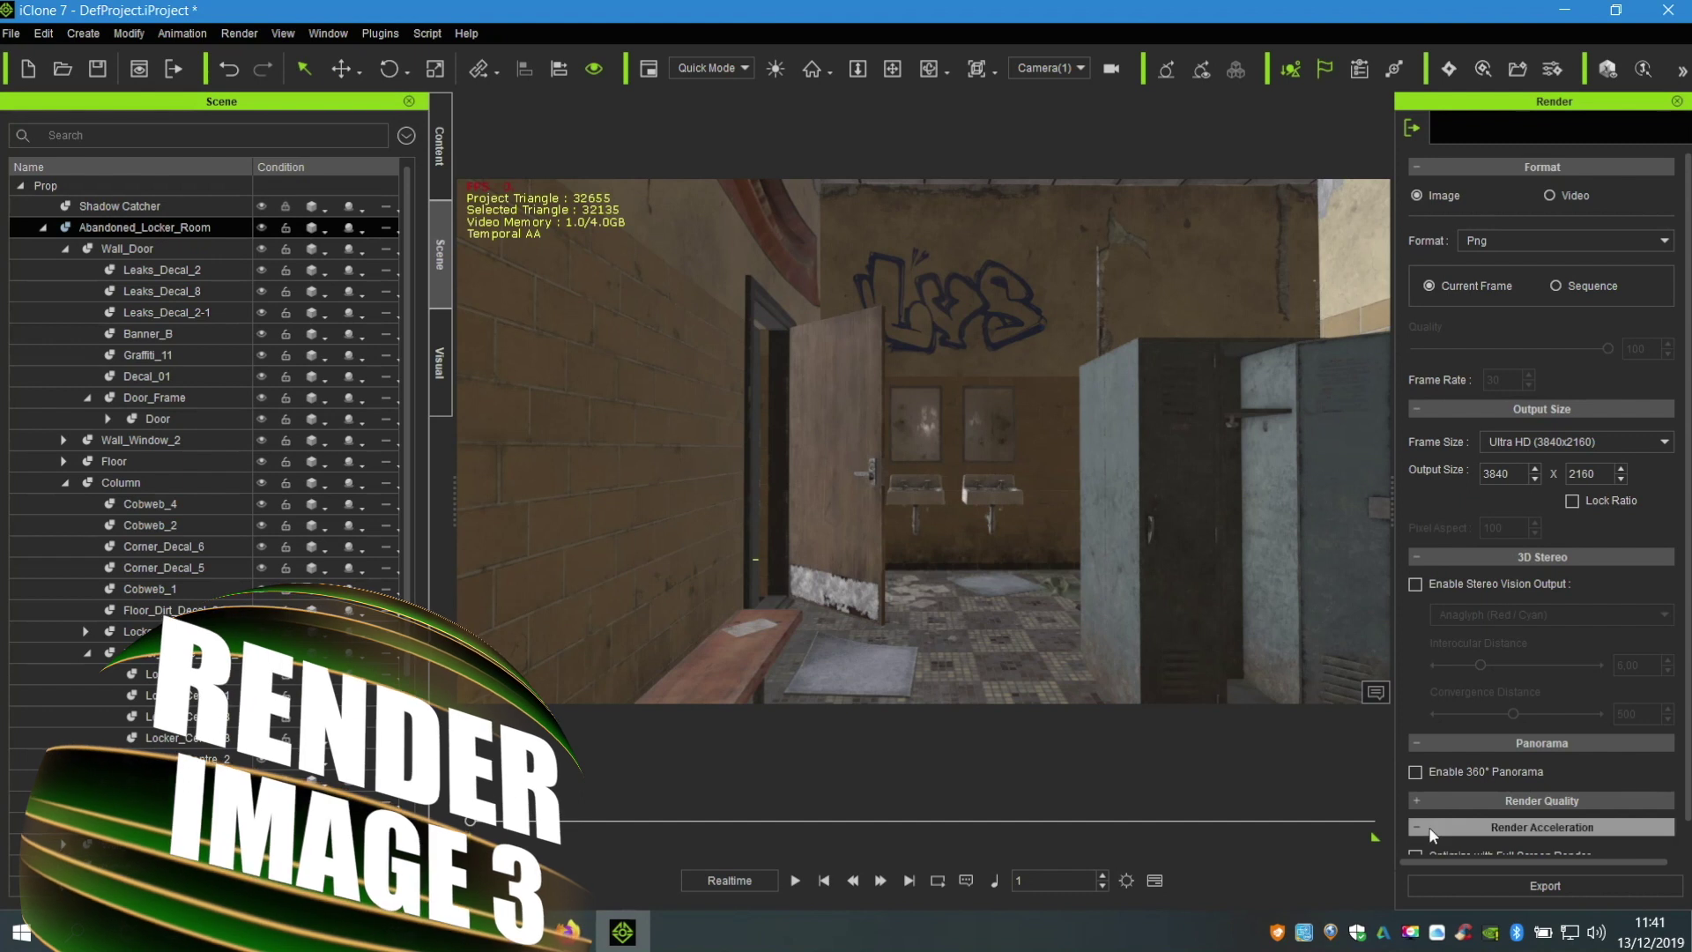
left_click(1463, 893)
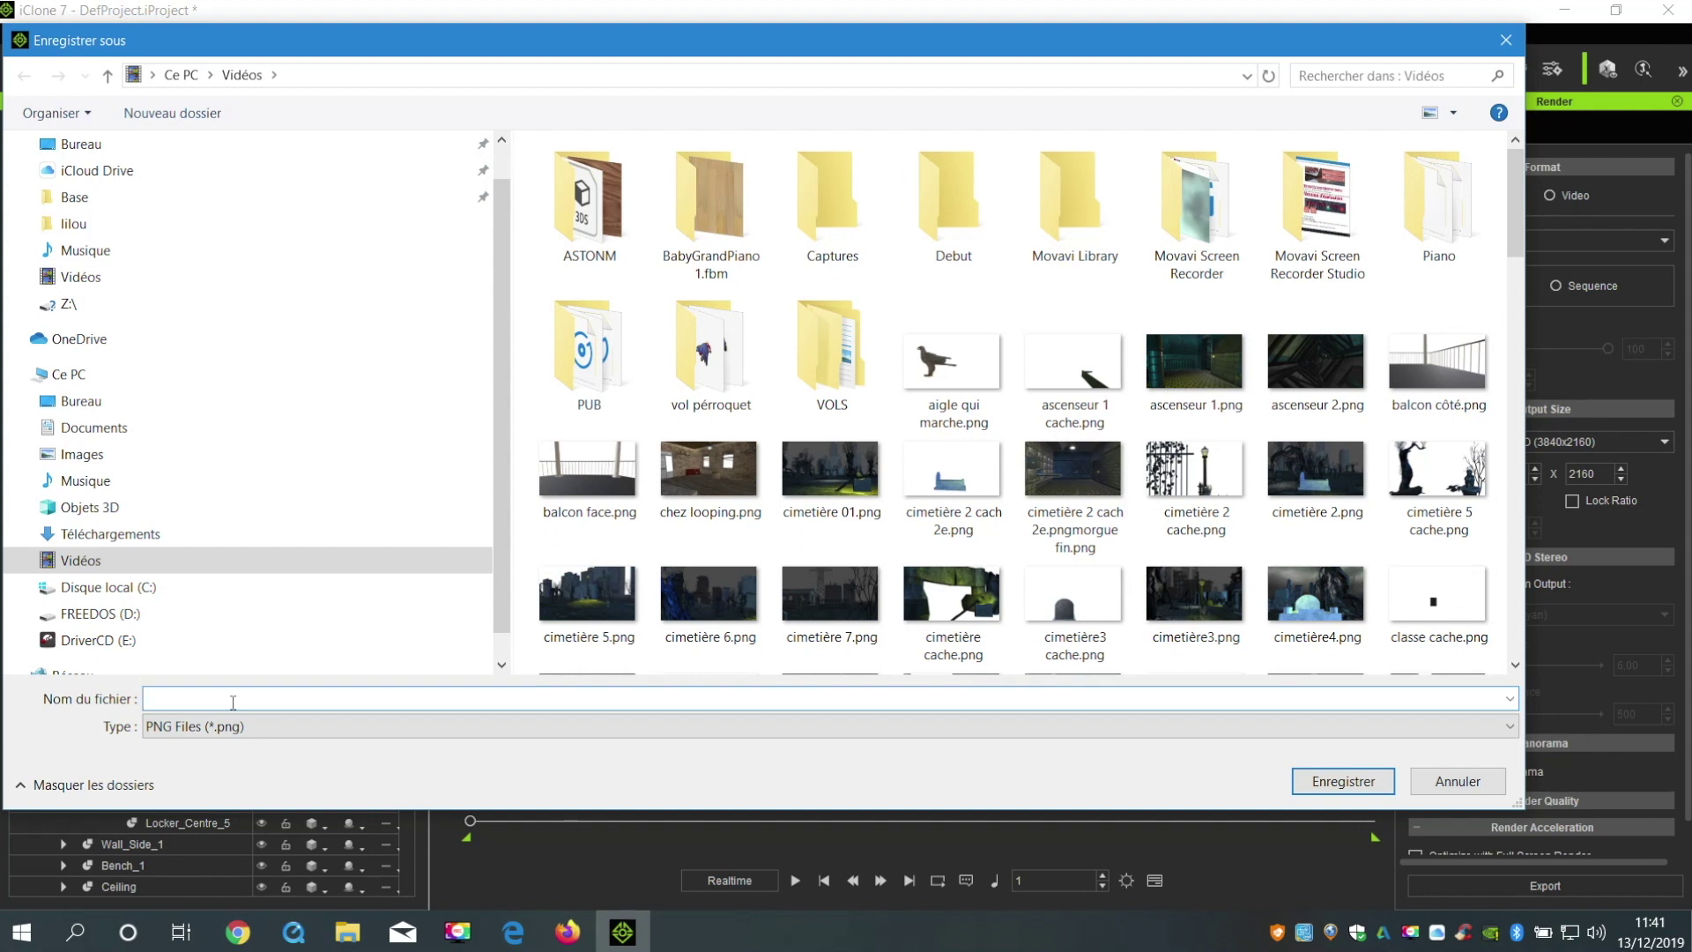
type("tut")
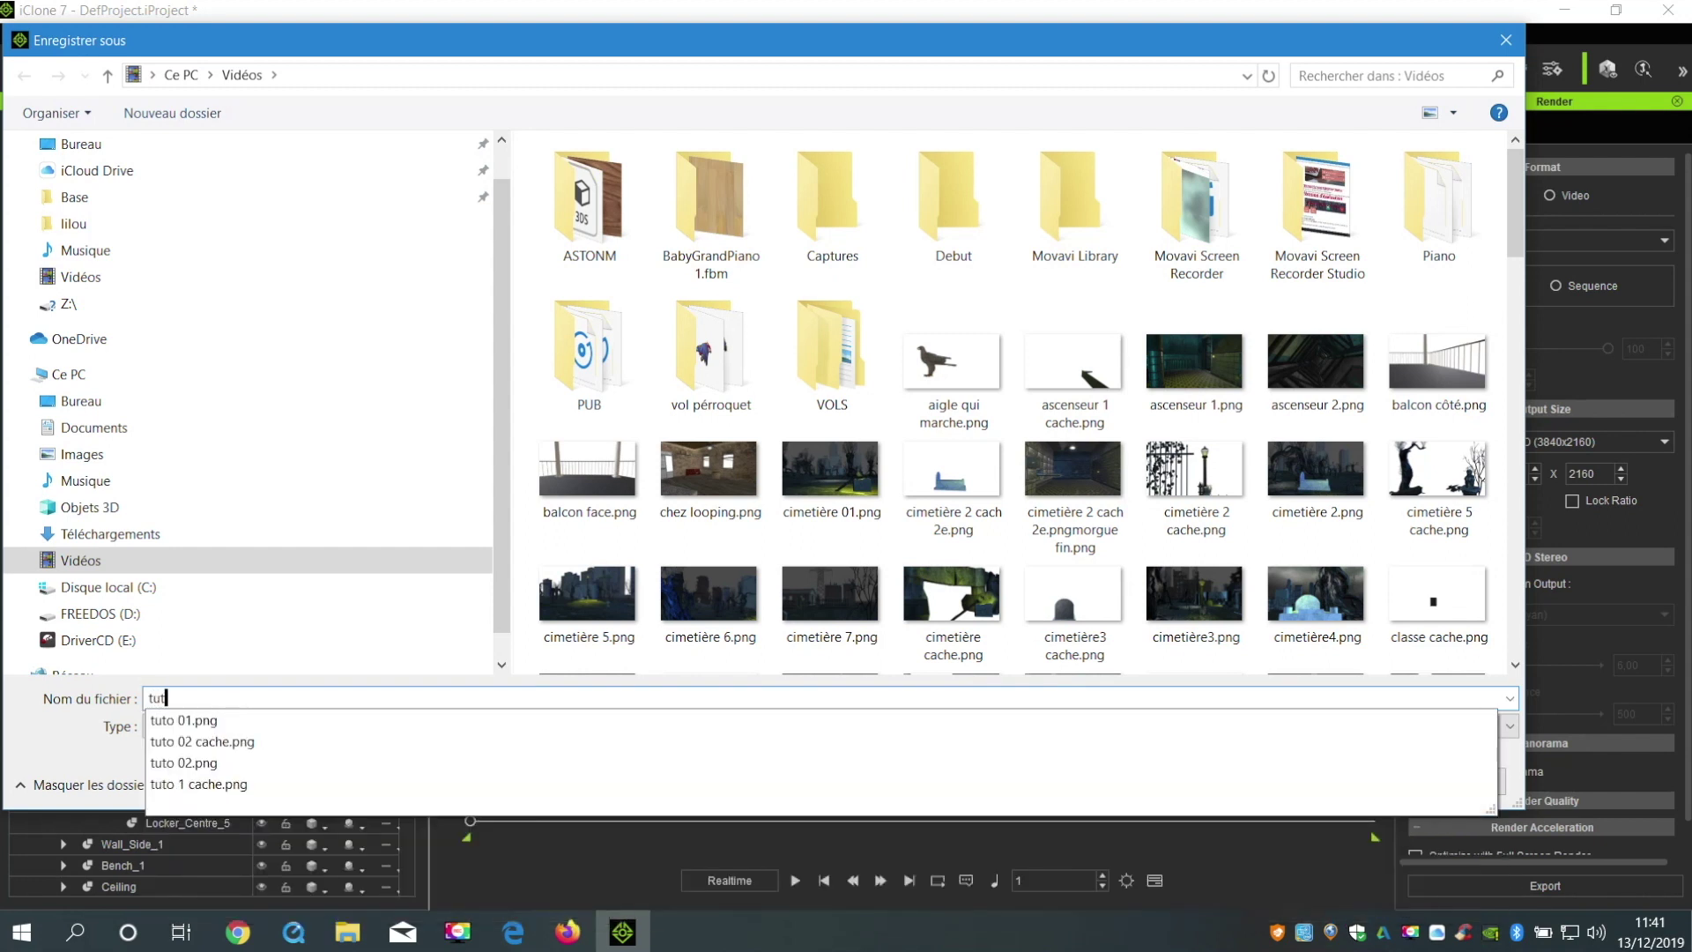
type("o 3")
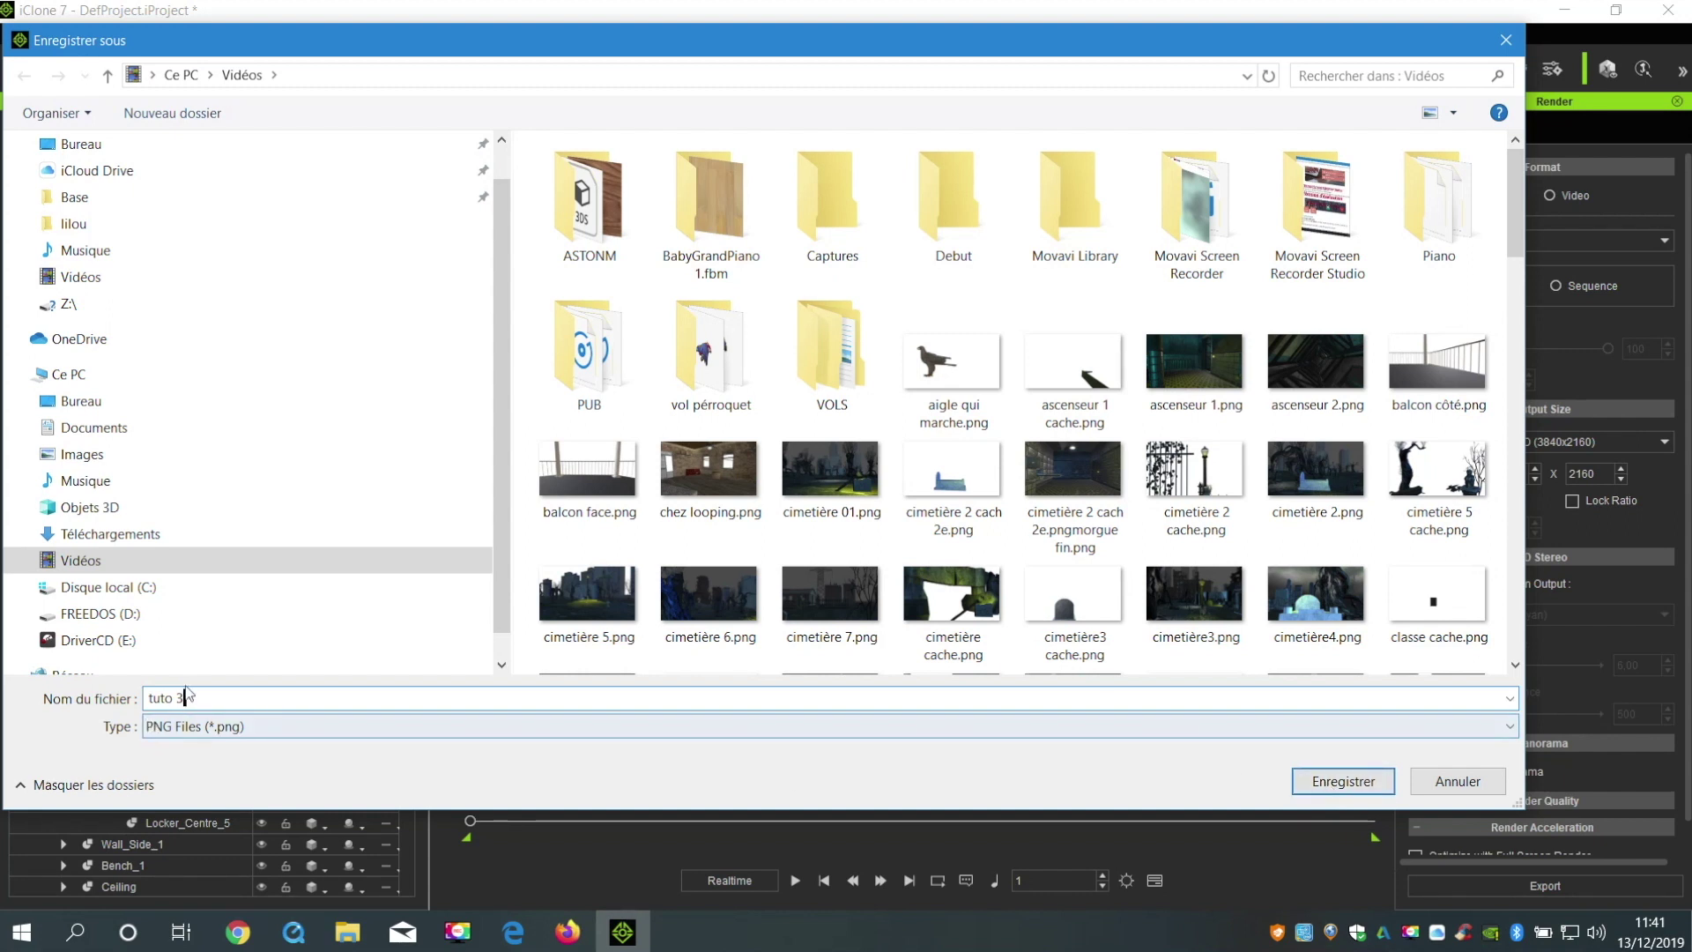
left_click(1324, 778)
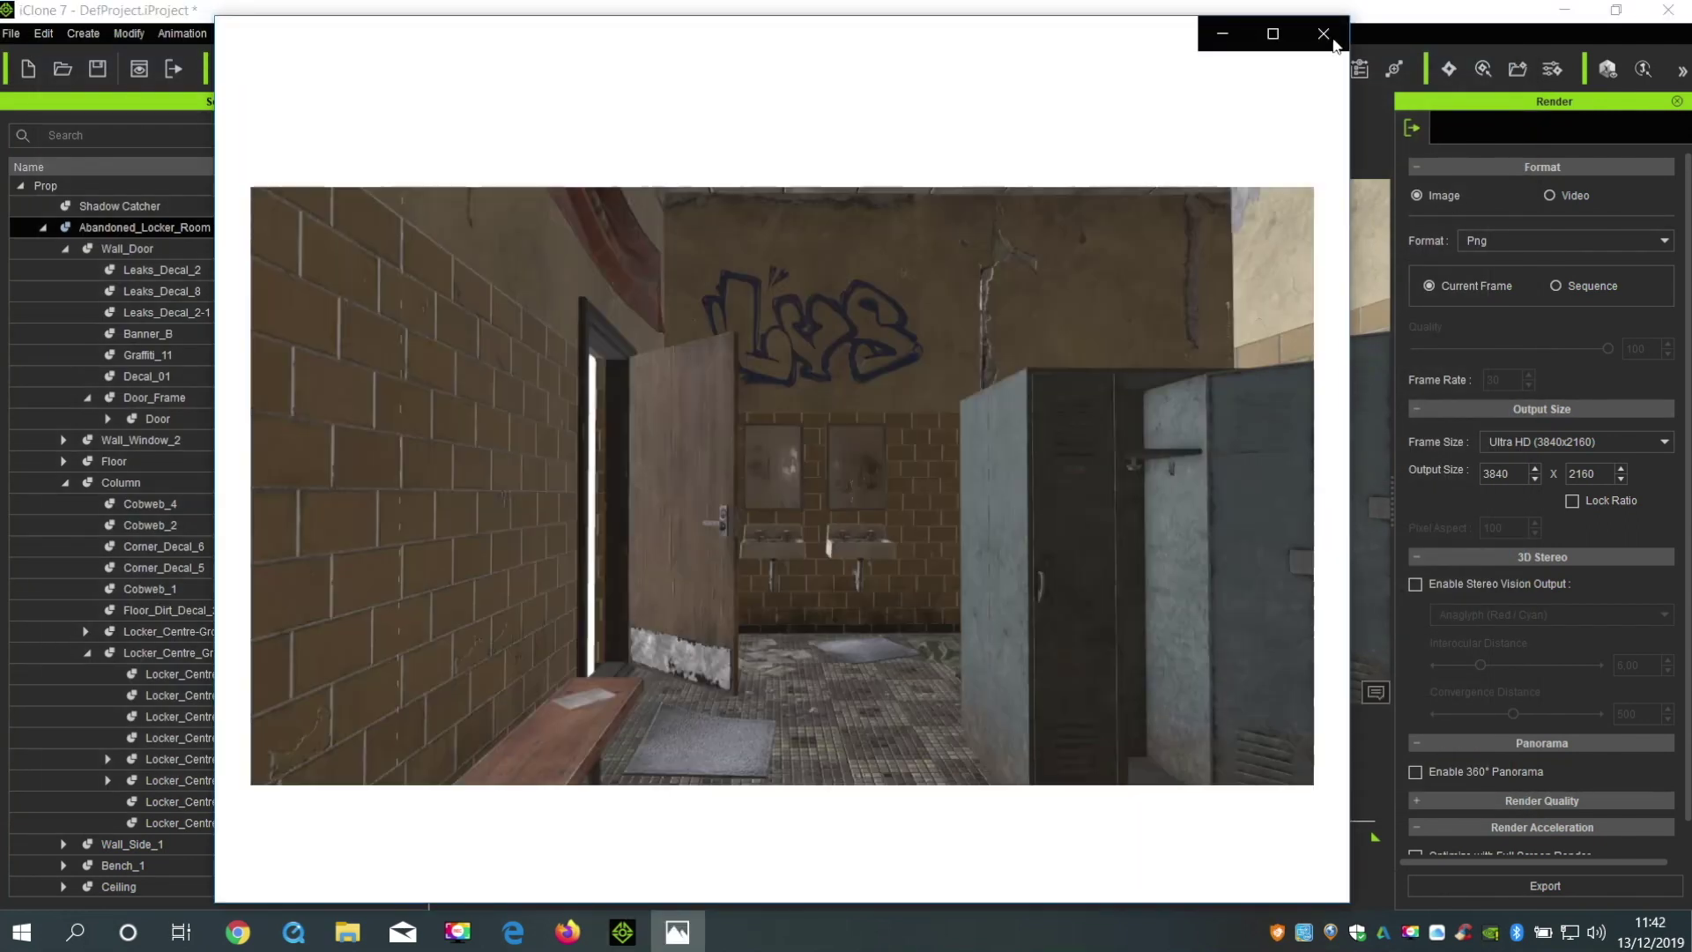
left_click(1322, 40)
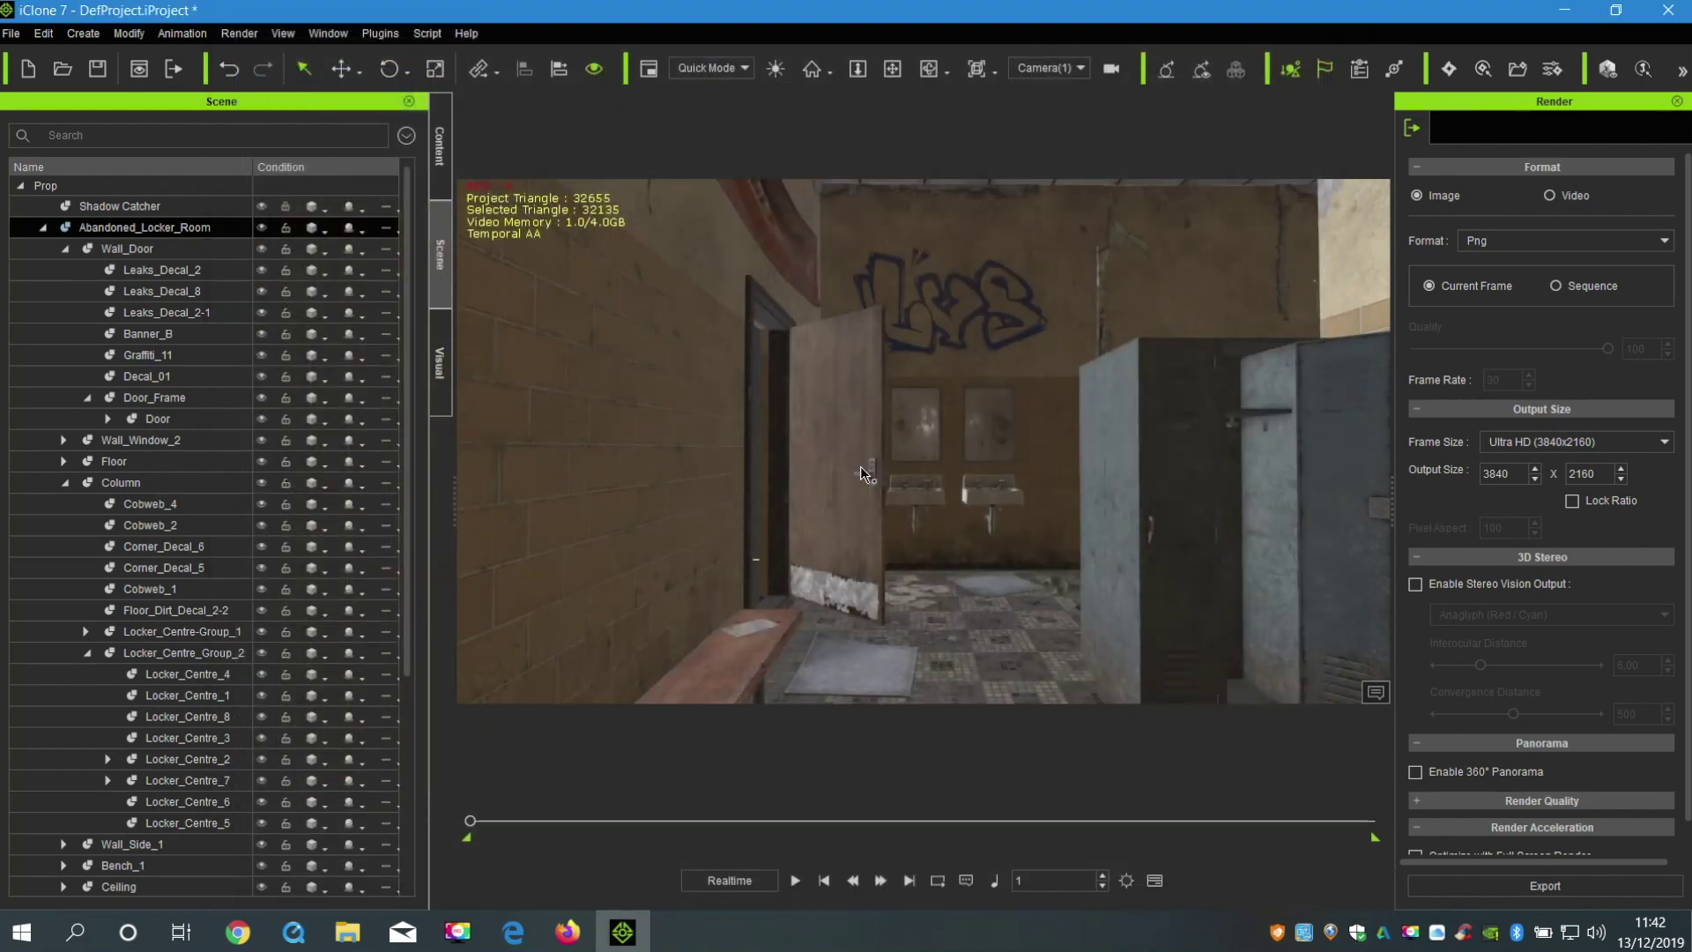
Isolate the foreground bench by hiding the entire Abandoned_Locker_Room and making only Bench_1 visible again.
left_click(736, 679)
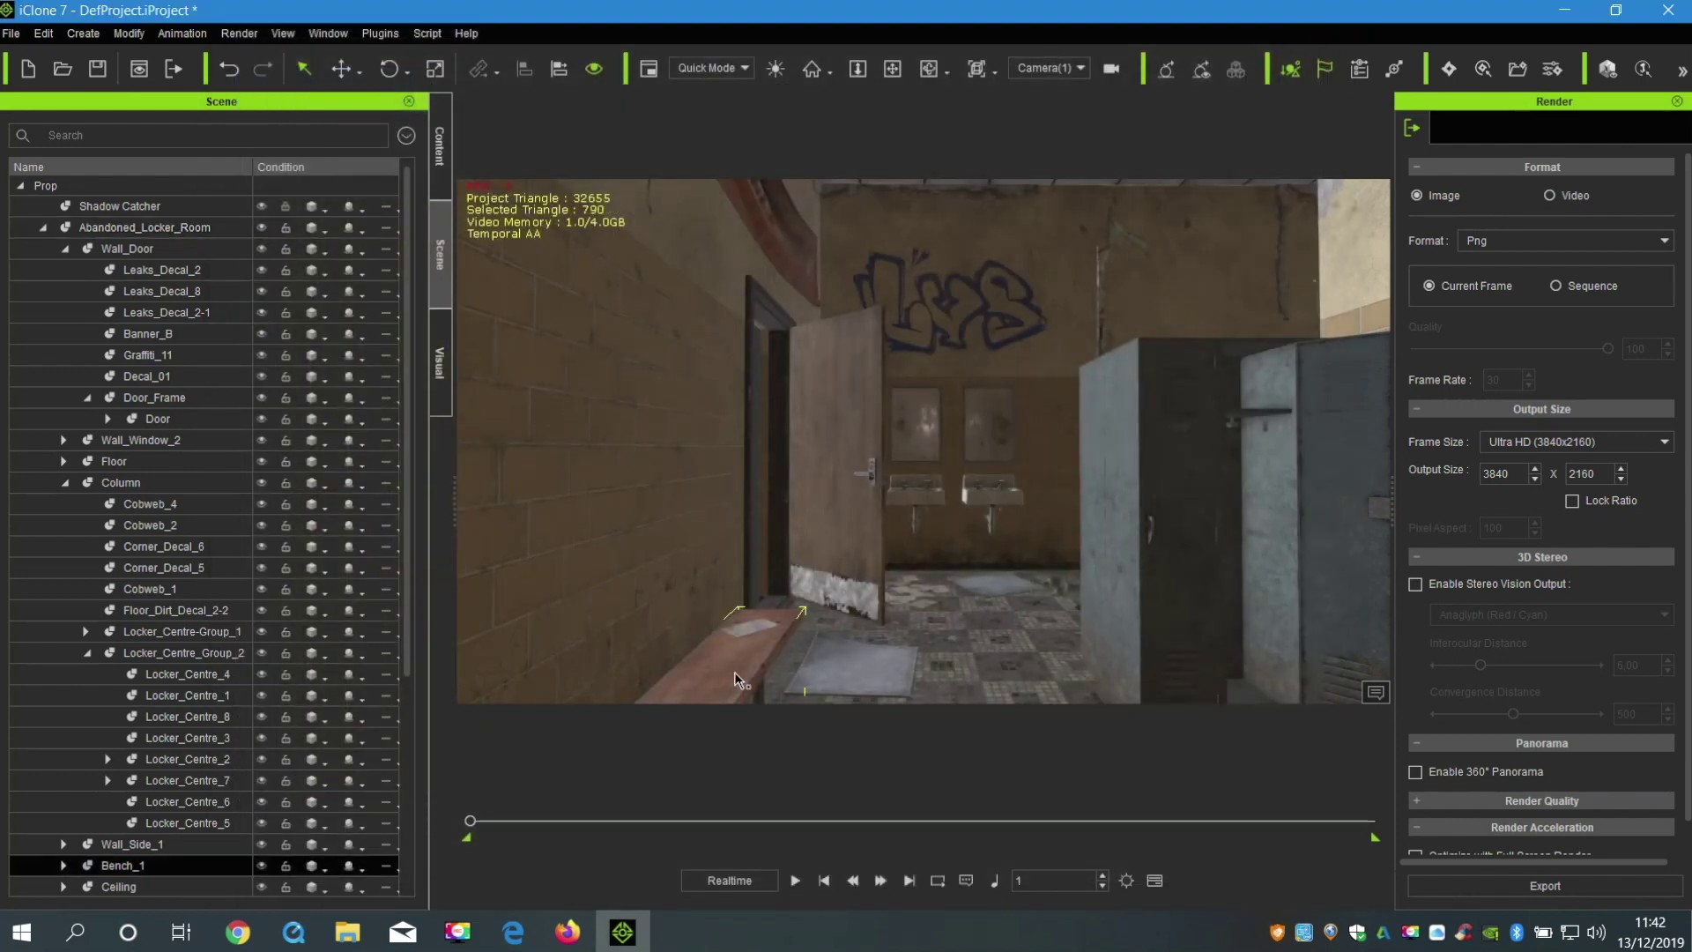
left_click(261, 229)
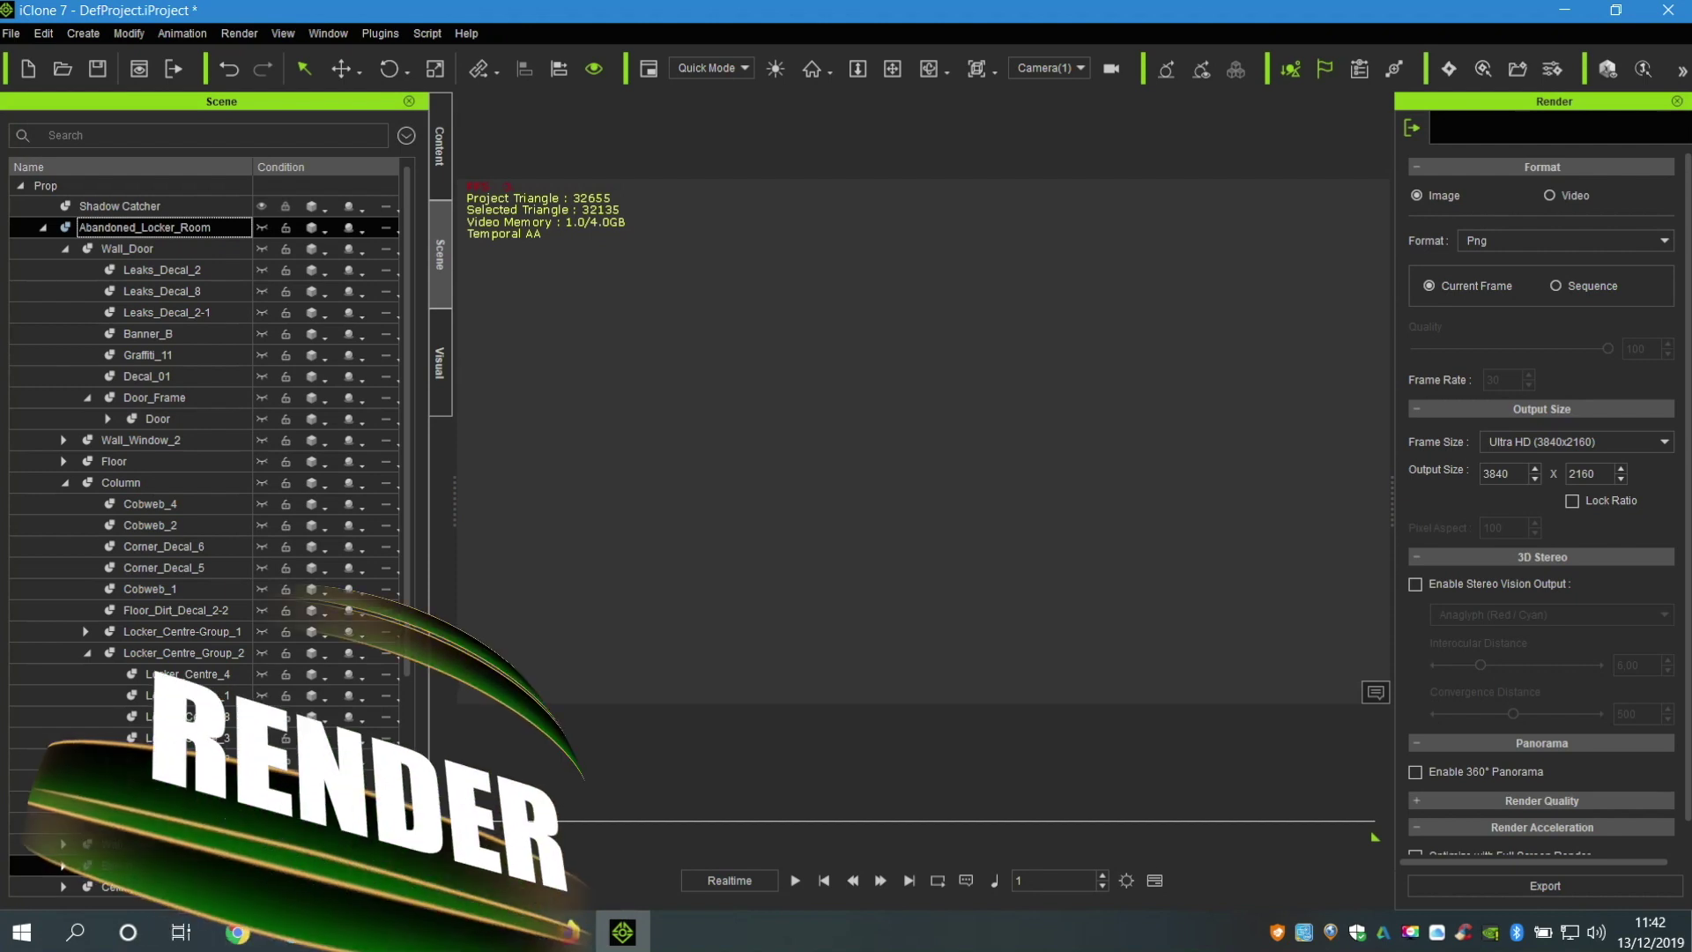
left_click(262, 866)
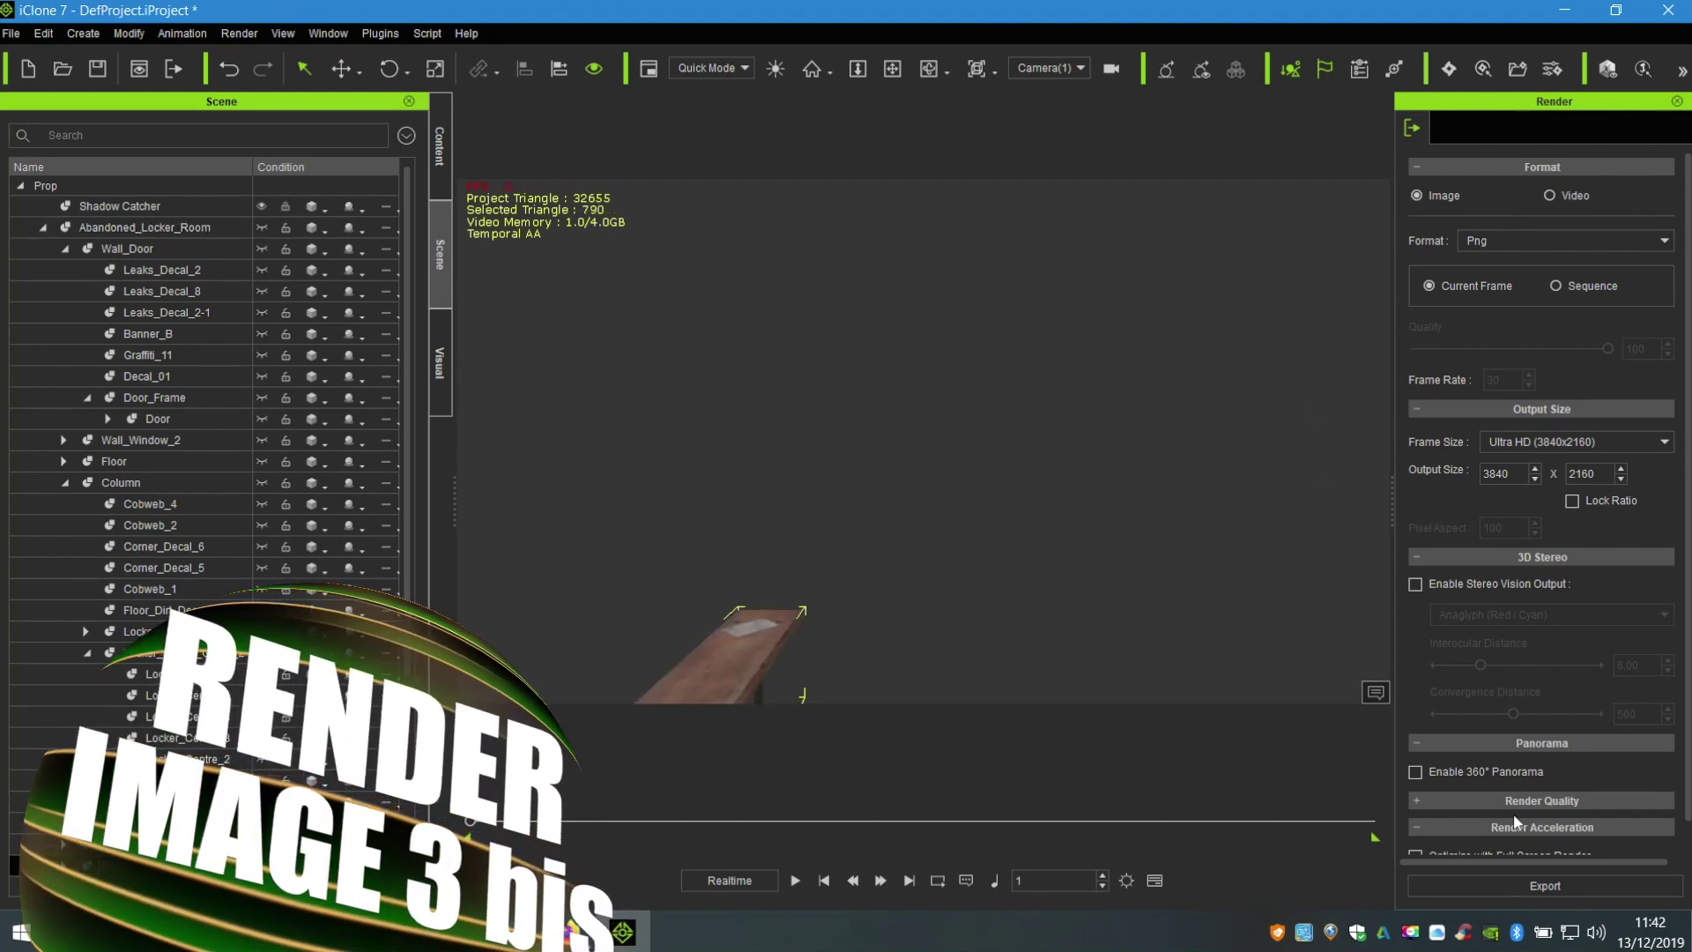
Export the isolated bench from Camera(1) as a PNG named "tuto 3 cache" in the Vidéos folder.
left_click(1495, 889)
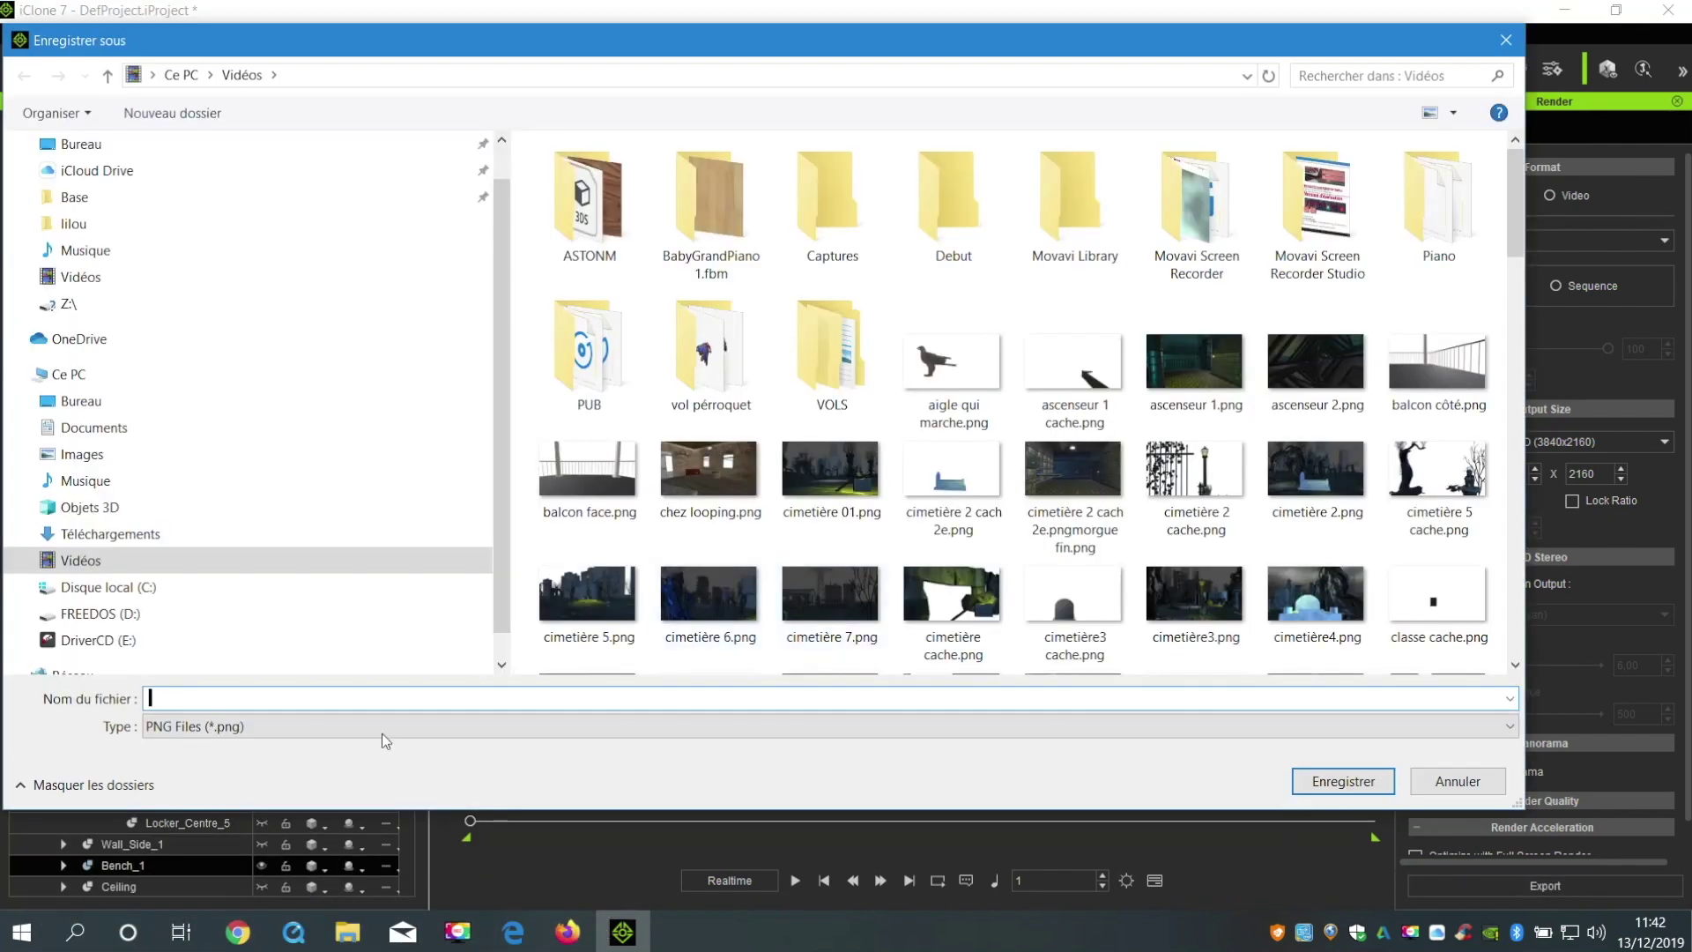
left_click(181, 698)
type("3")
left_click(1357, 781)
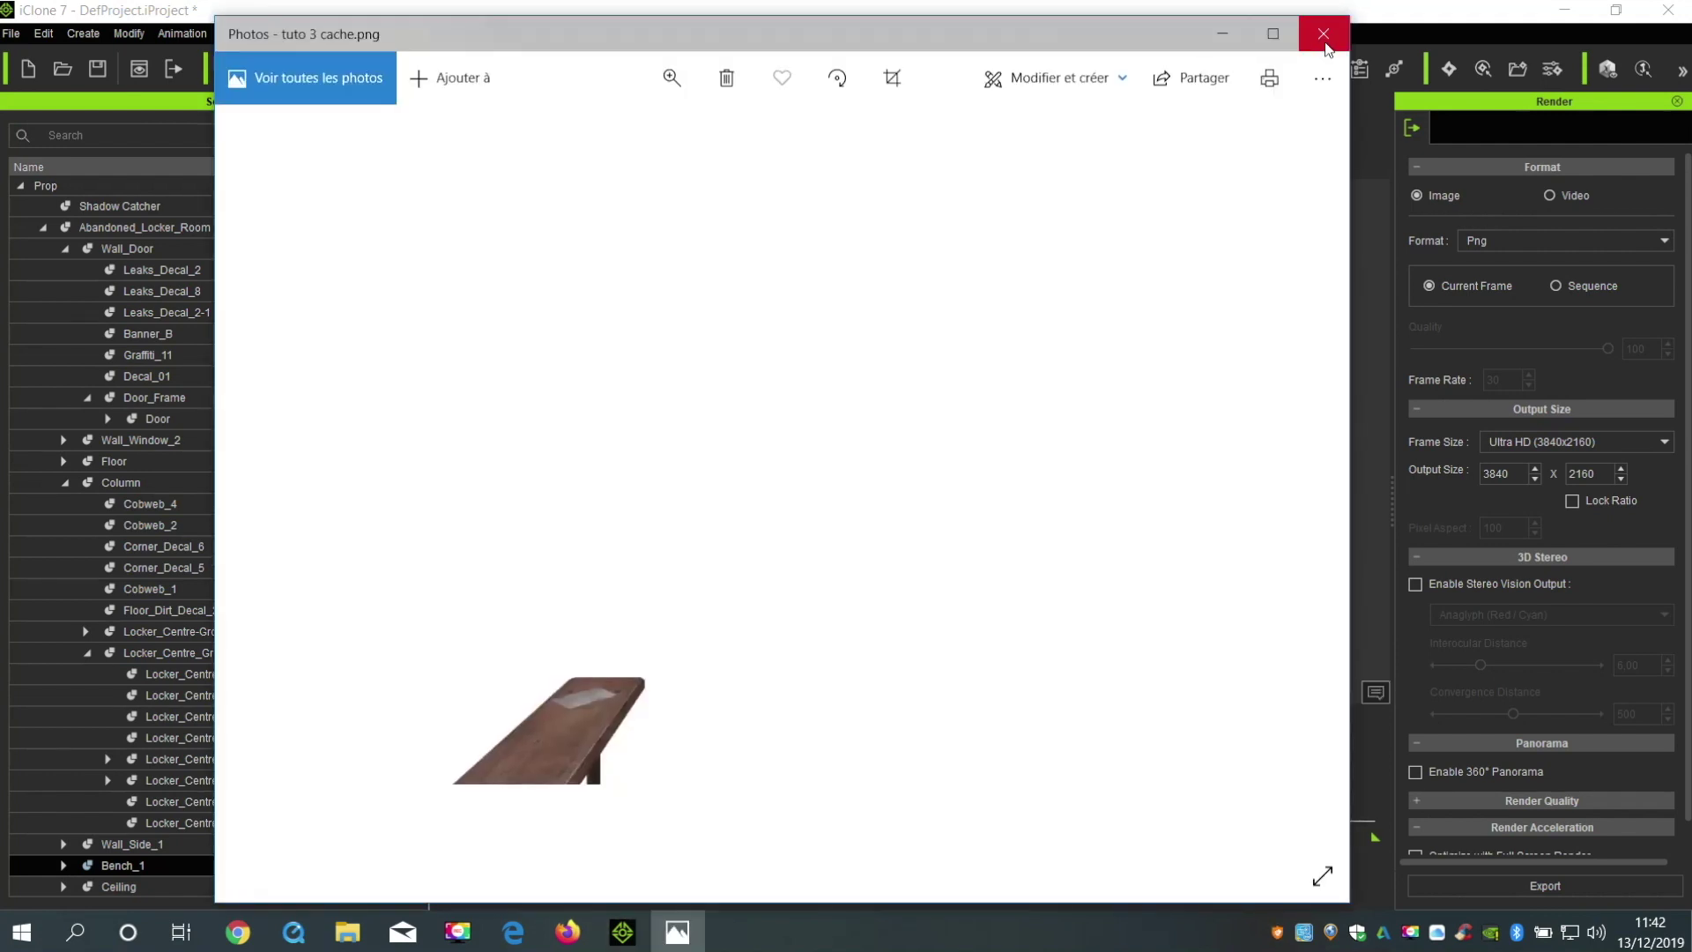
Close the image preview and isolate the foreground objects by hiding Abandoned_Locker_Room and making only Bench_6 and Locker_Floor visible again.
left_click(1325, 43)
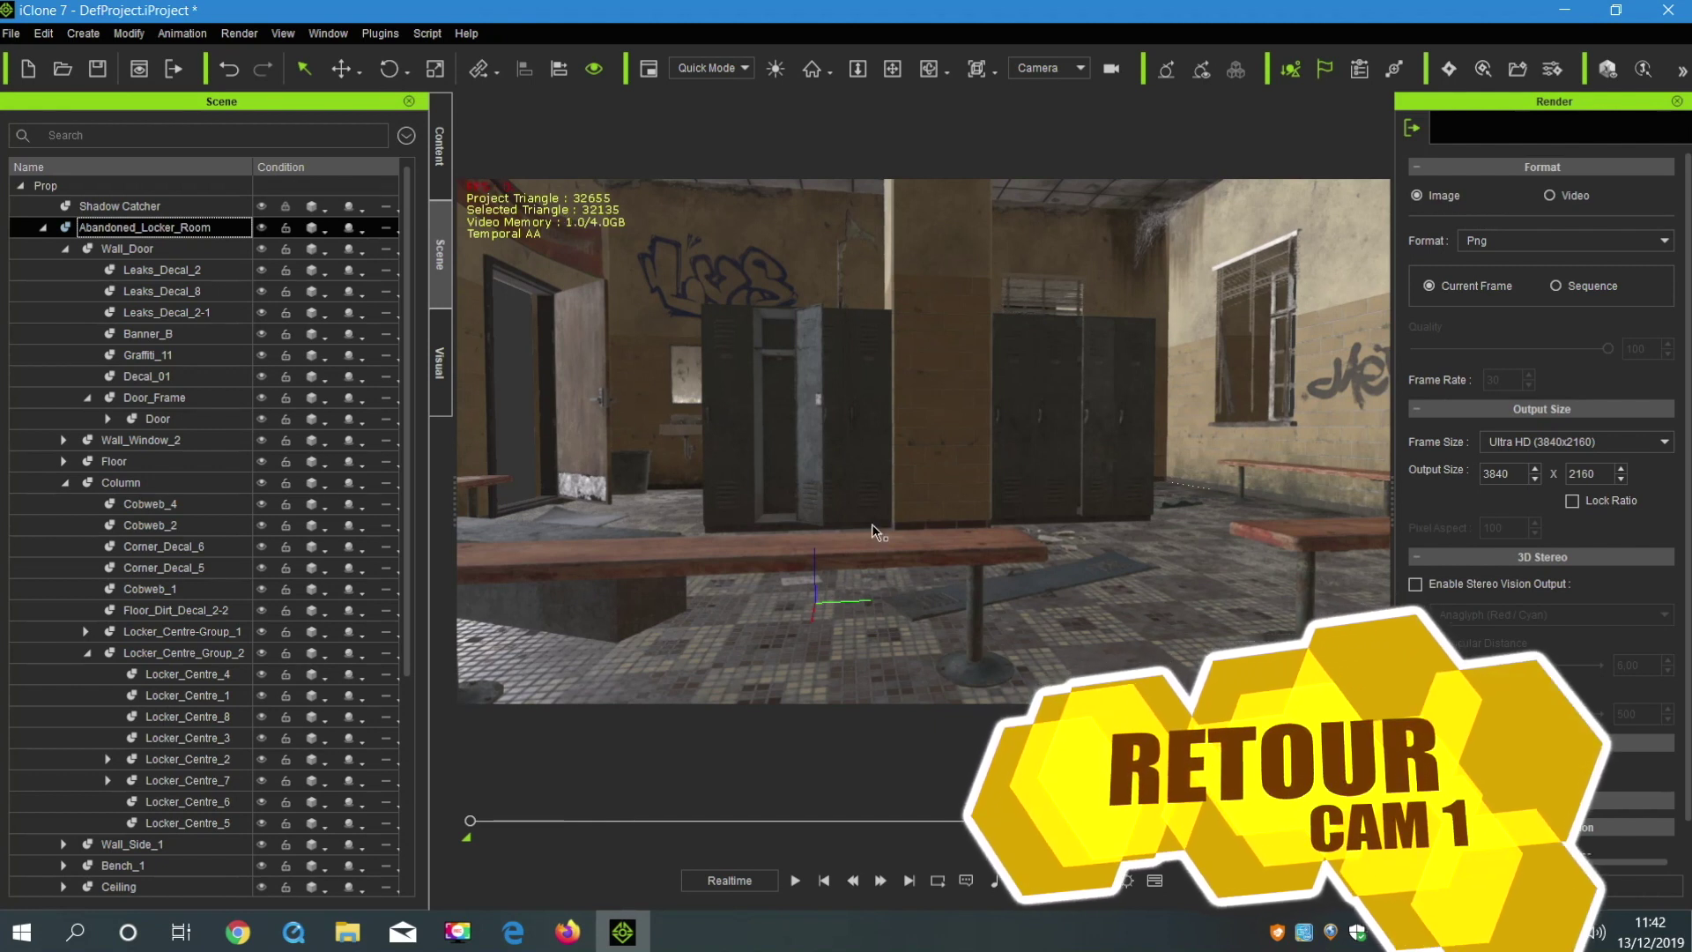
left_click(693, 571)
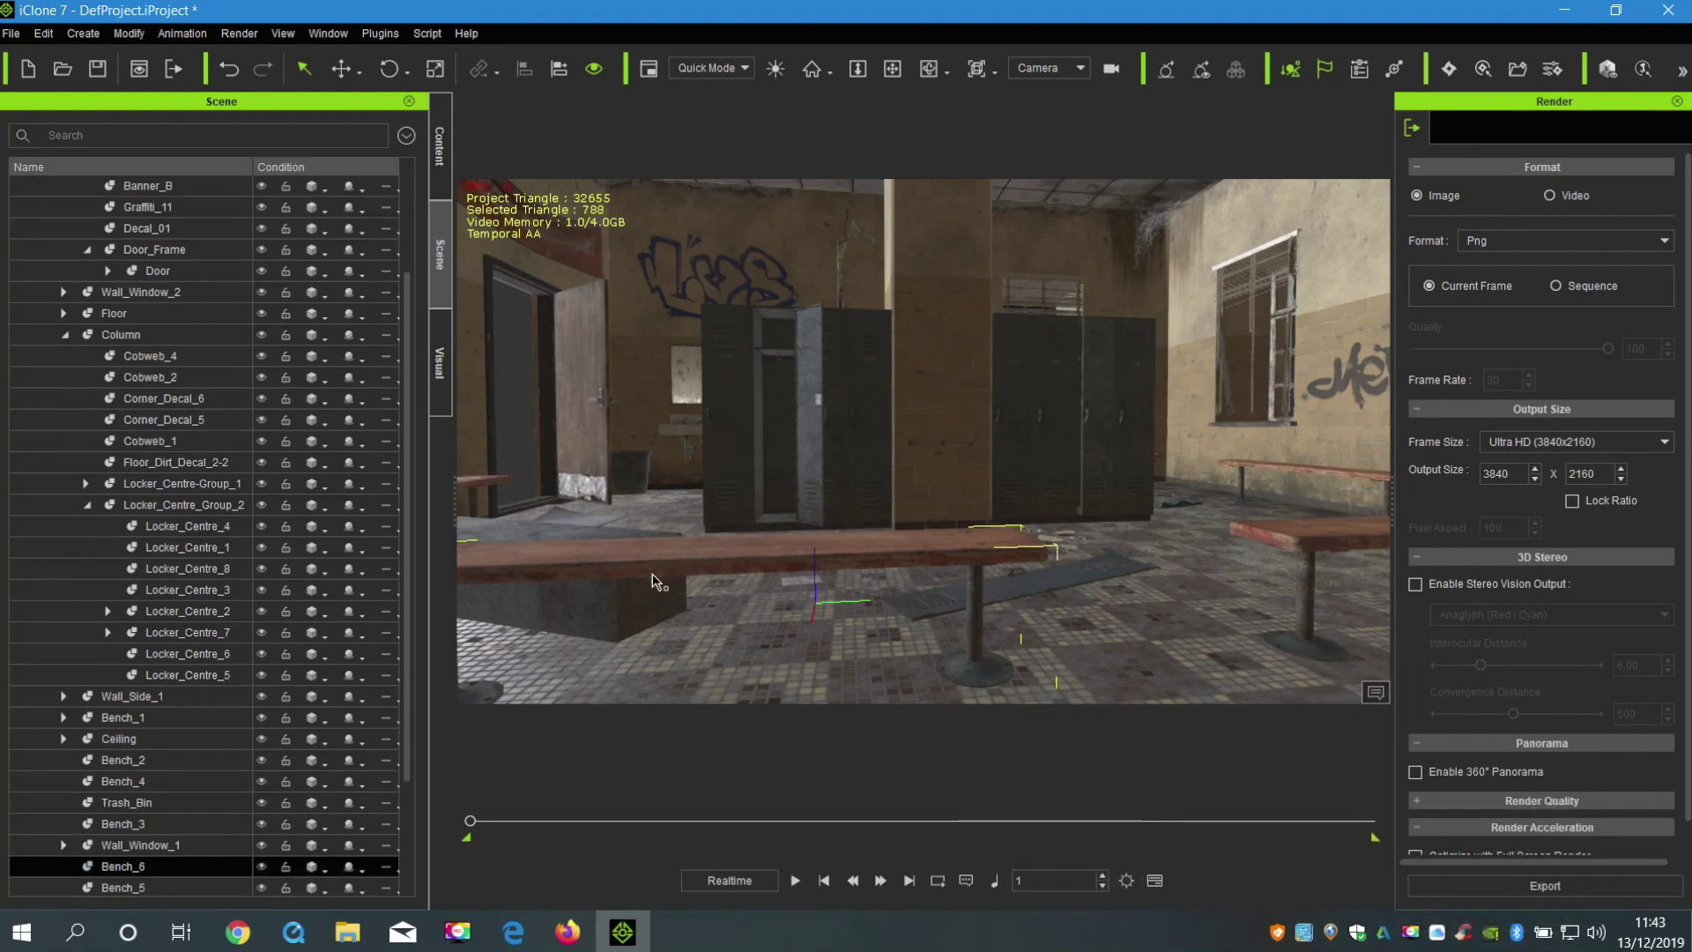
left_click(607, 612)
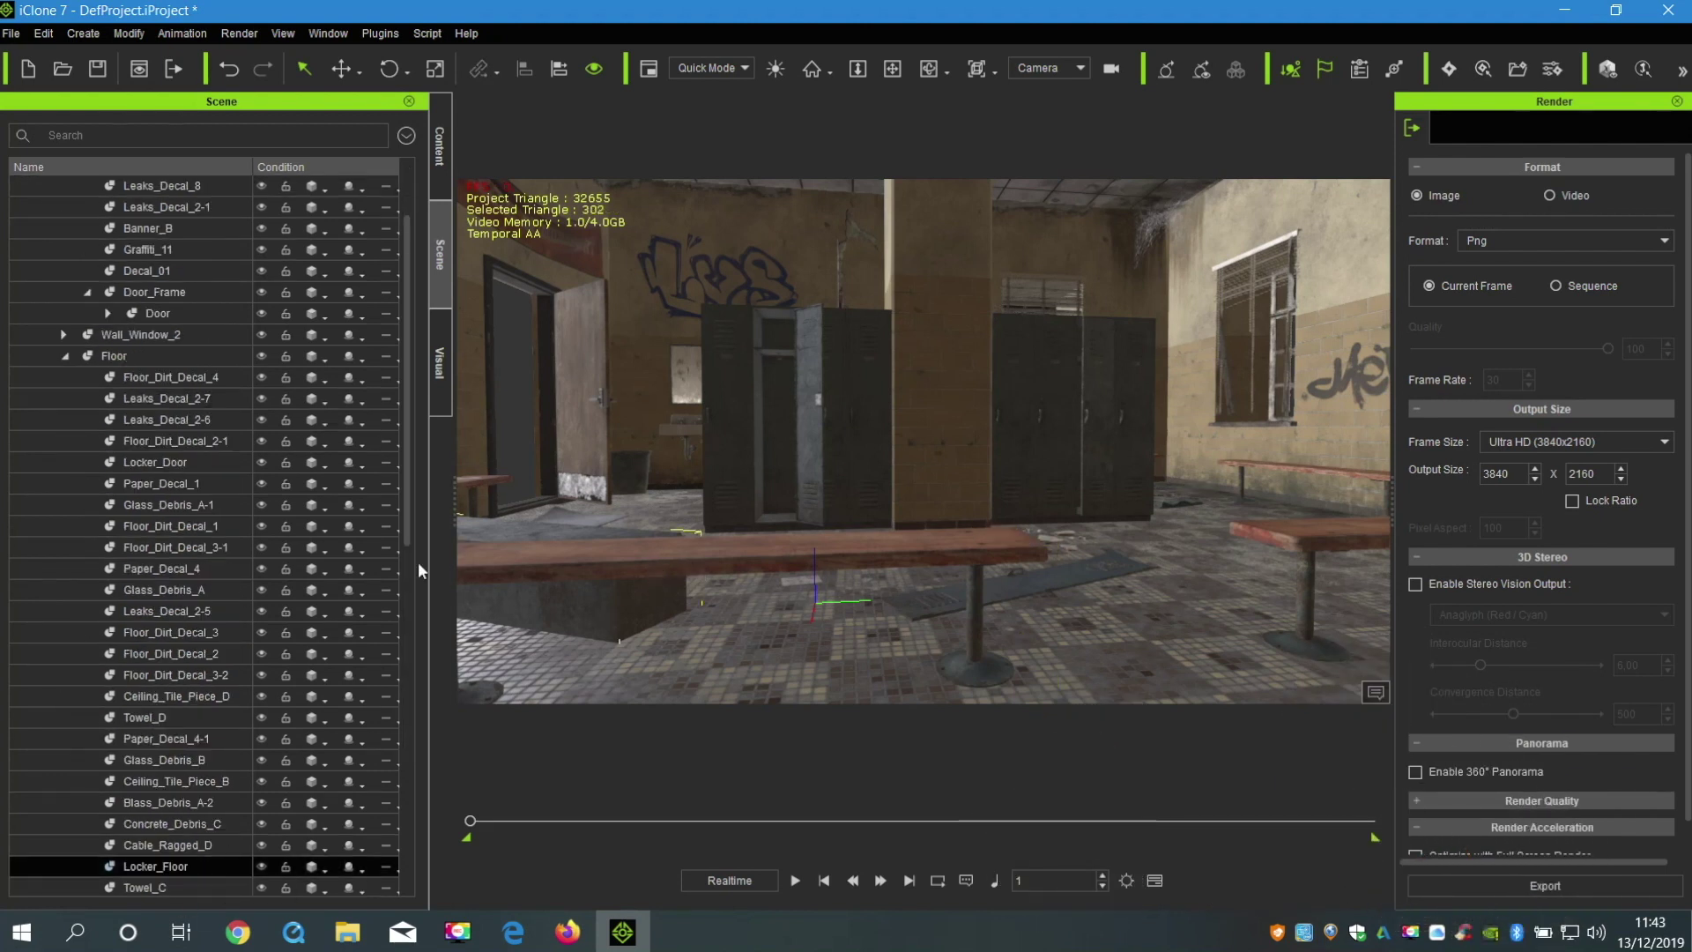
scroll(405, 267, "up", 2)
left_click(261, 224)
scroll(404, 529, "down", 10)
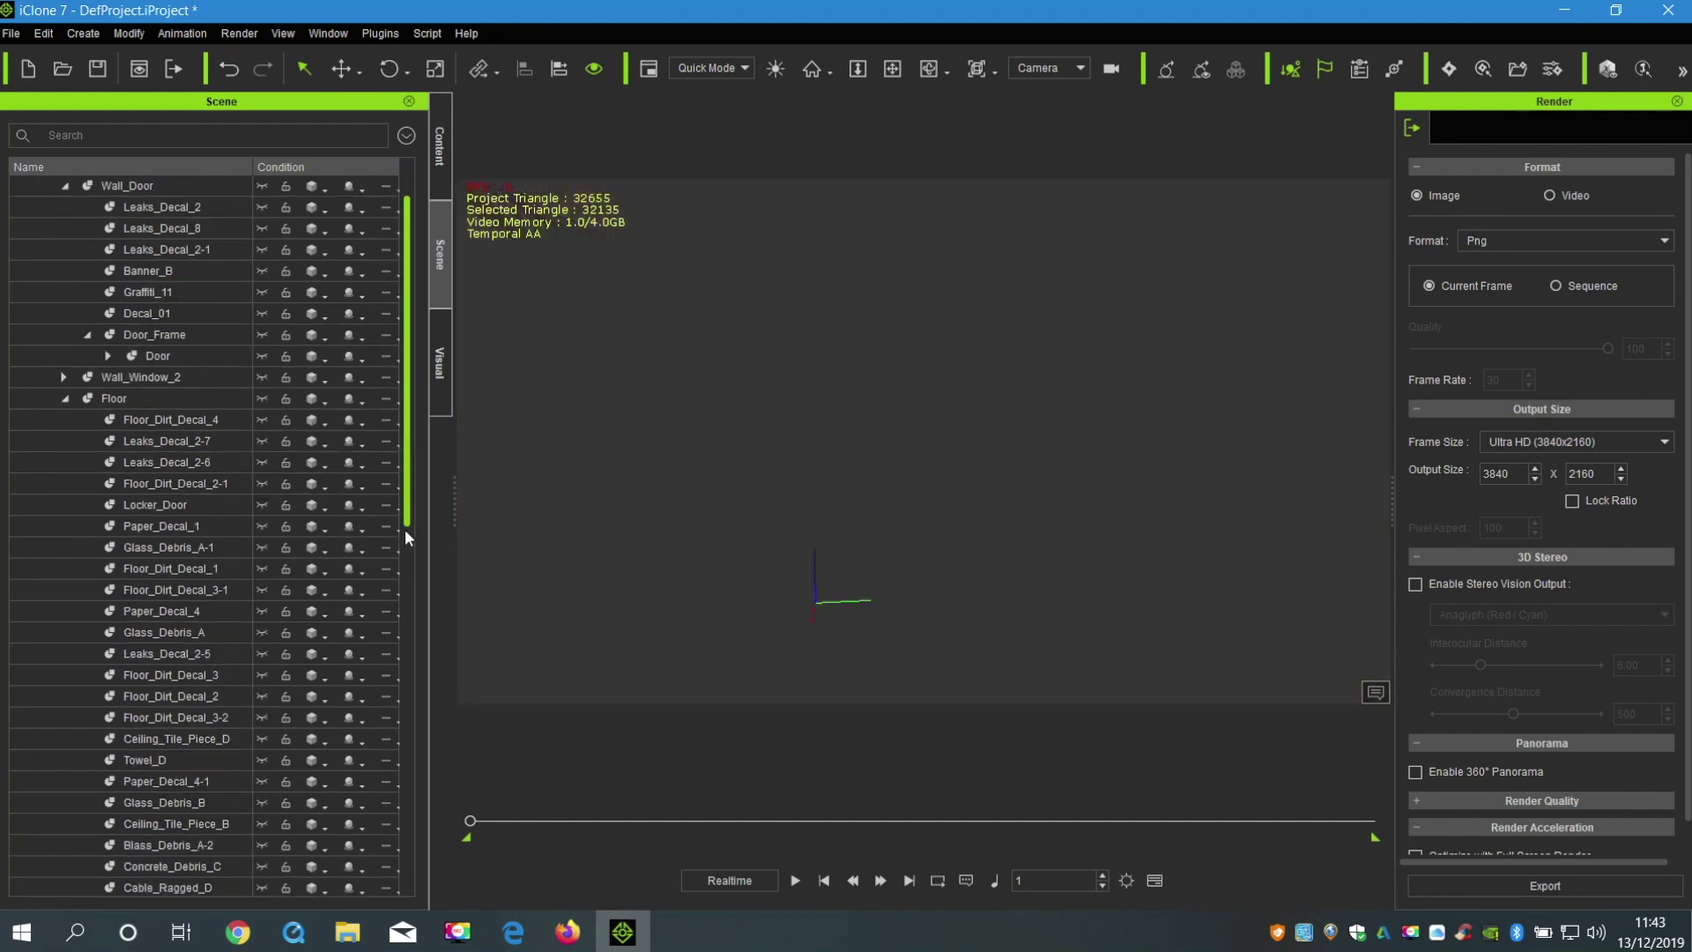
scroll(416, 754, "down", 1)
left_click(258, 842)
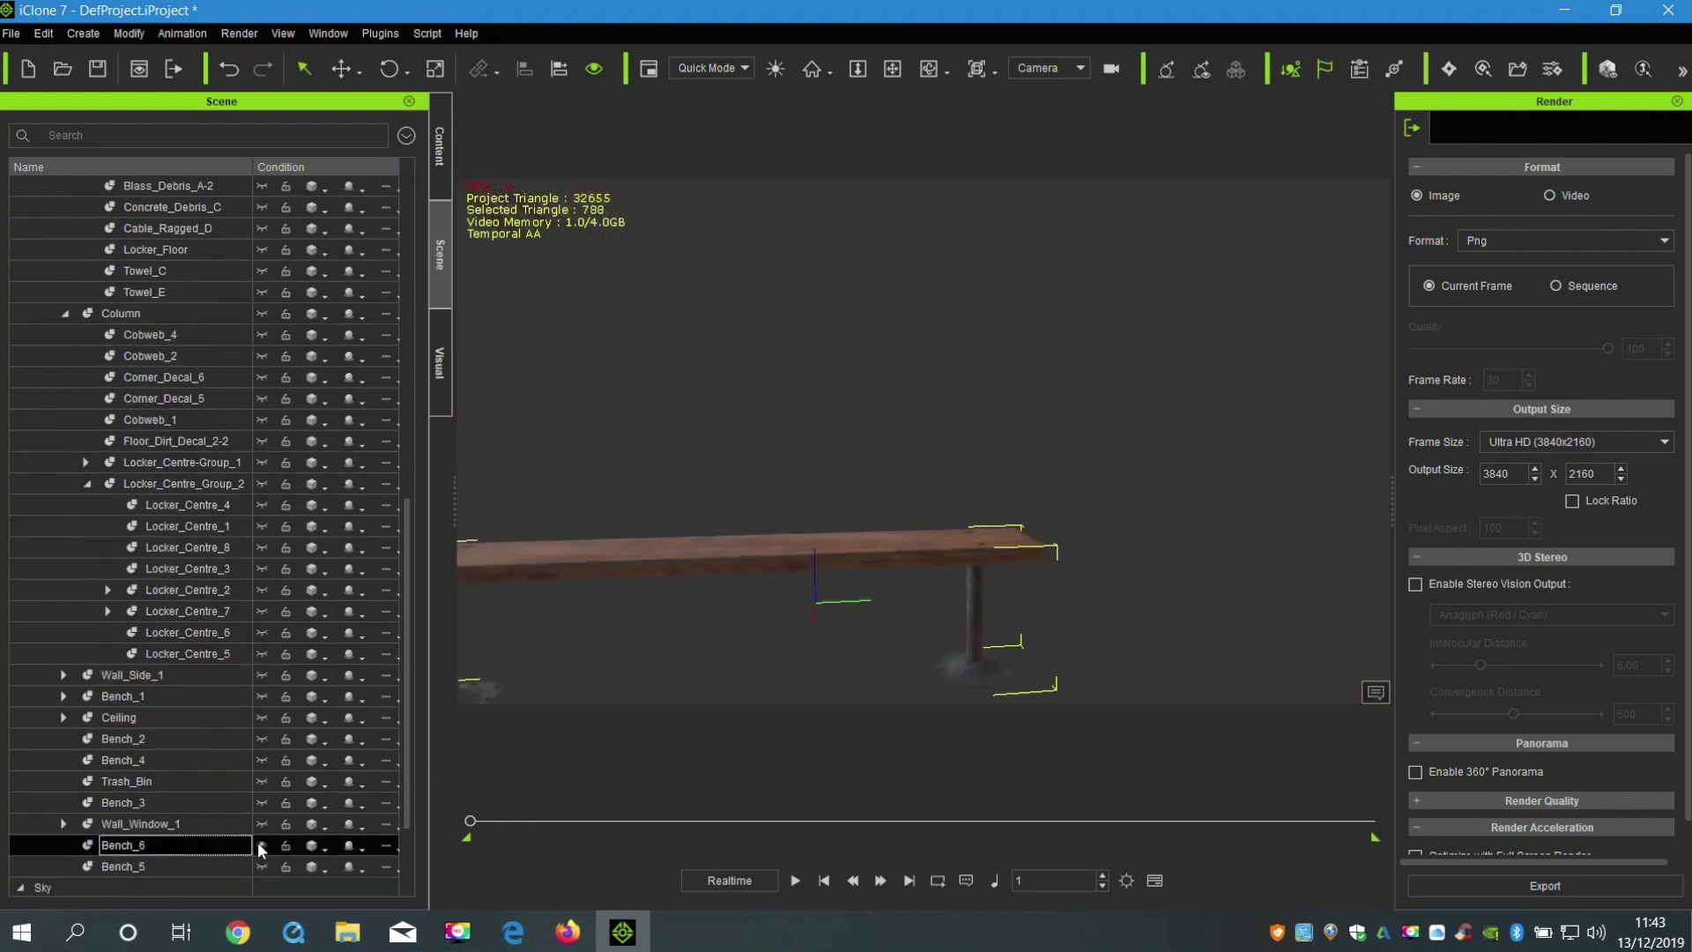
scroll(414, 446, "up", 2)
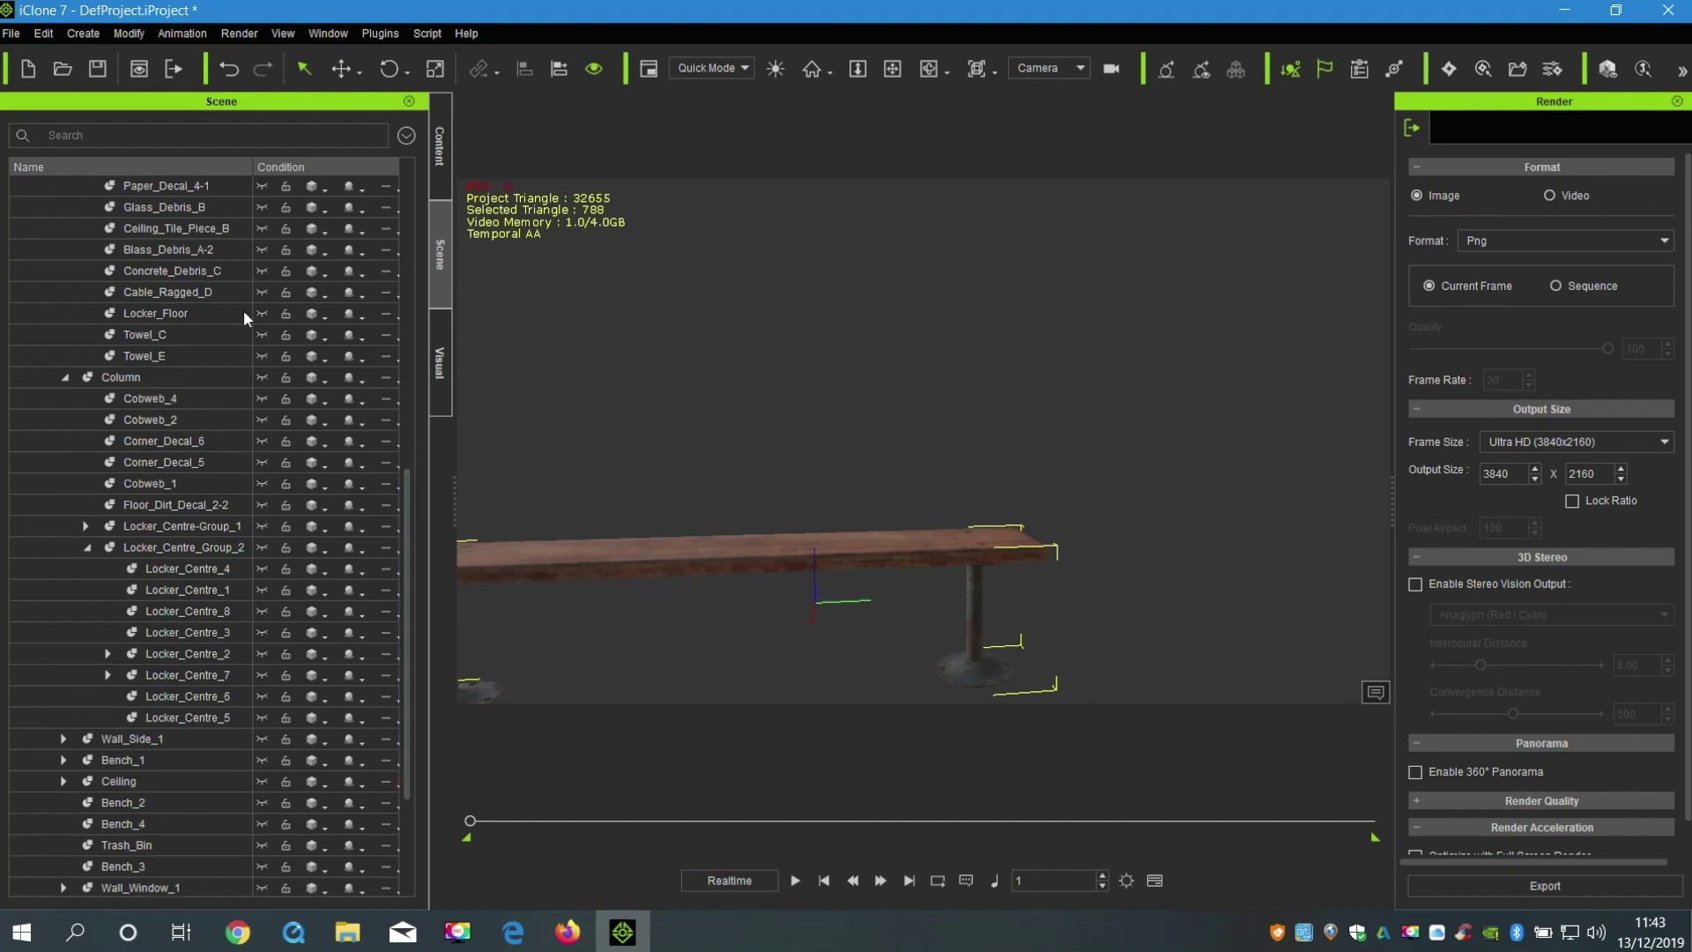
left_click(263, 312)
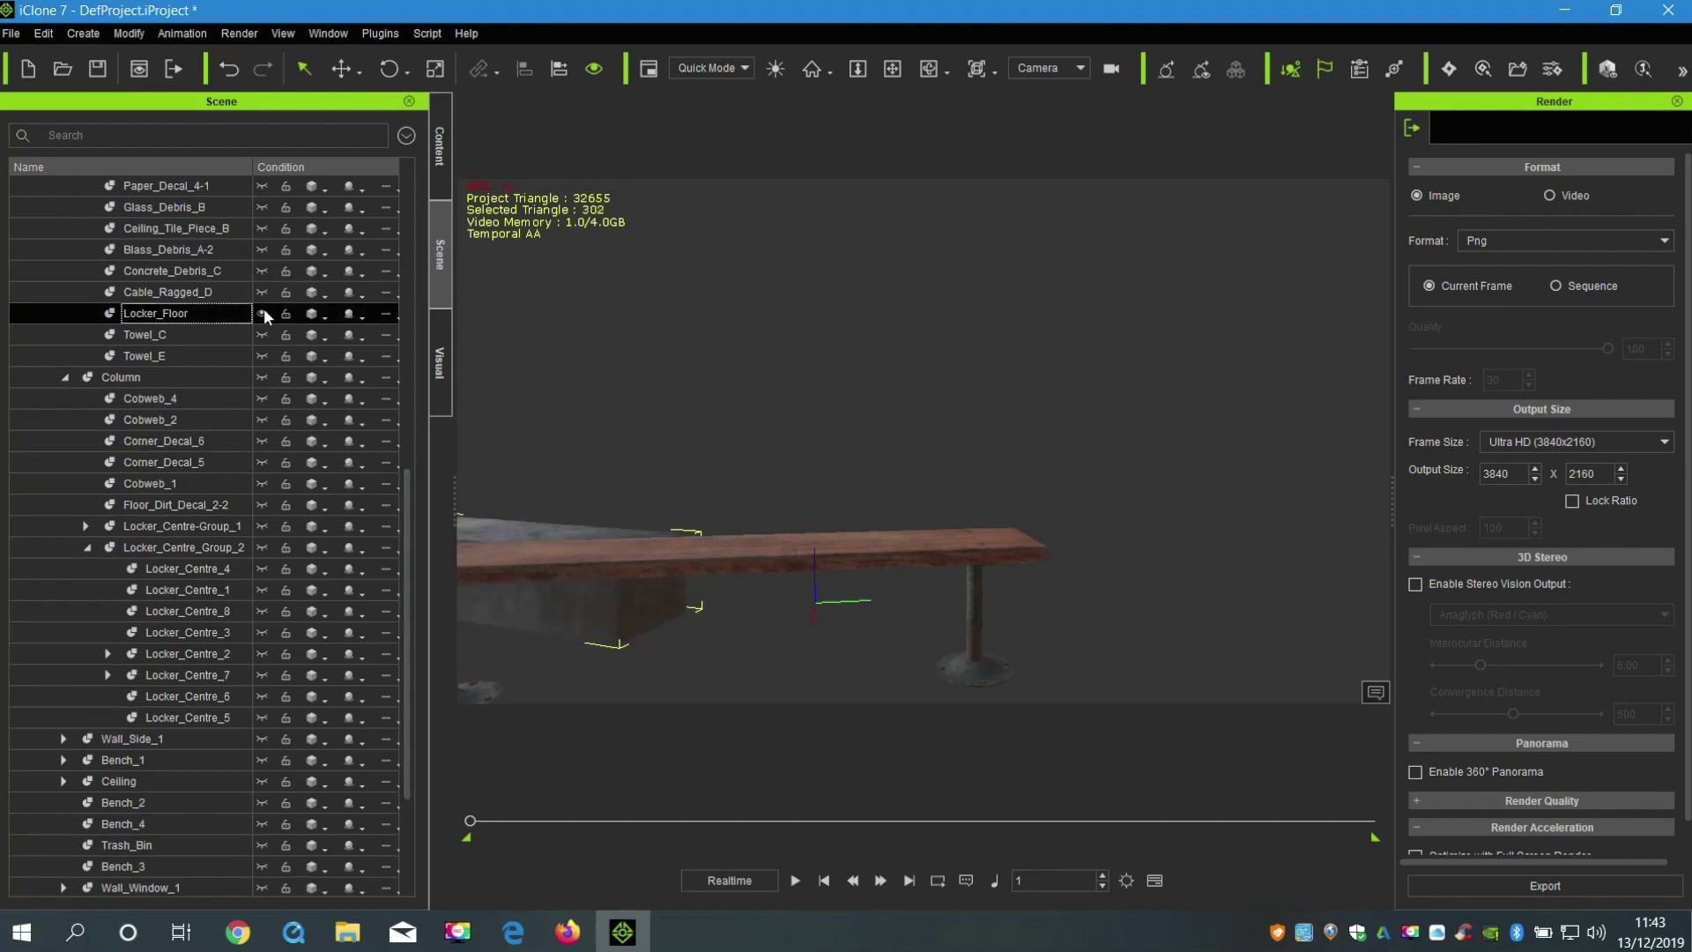
Export the isolated bench and fallen locker as a PNG named "tuto 4 cache" in the Vidéos folder.
left_click(1532, 890)
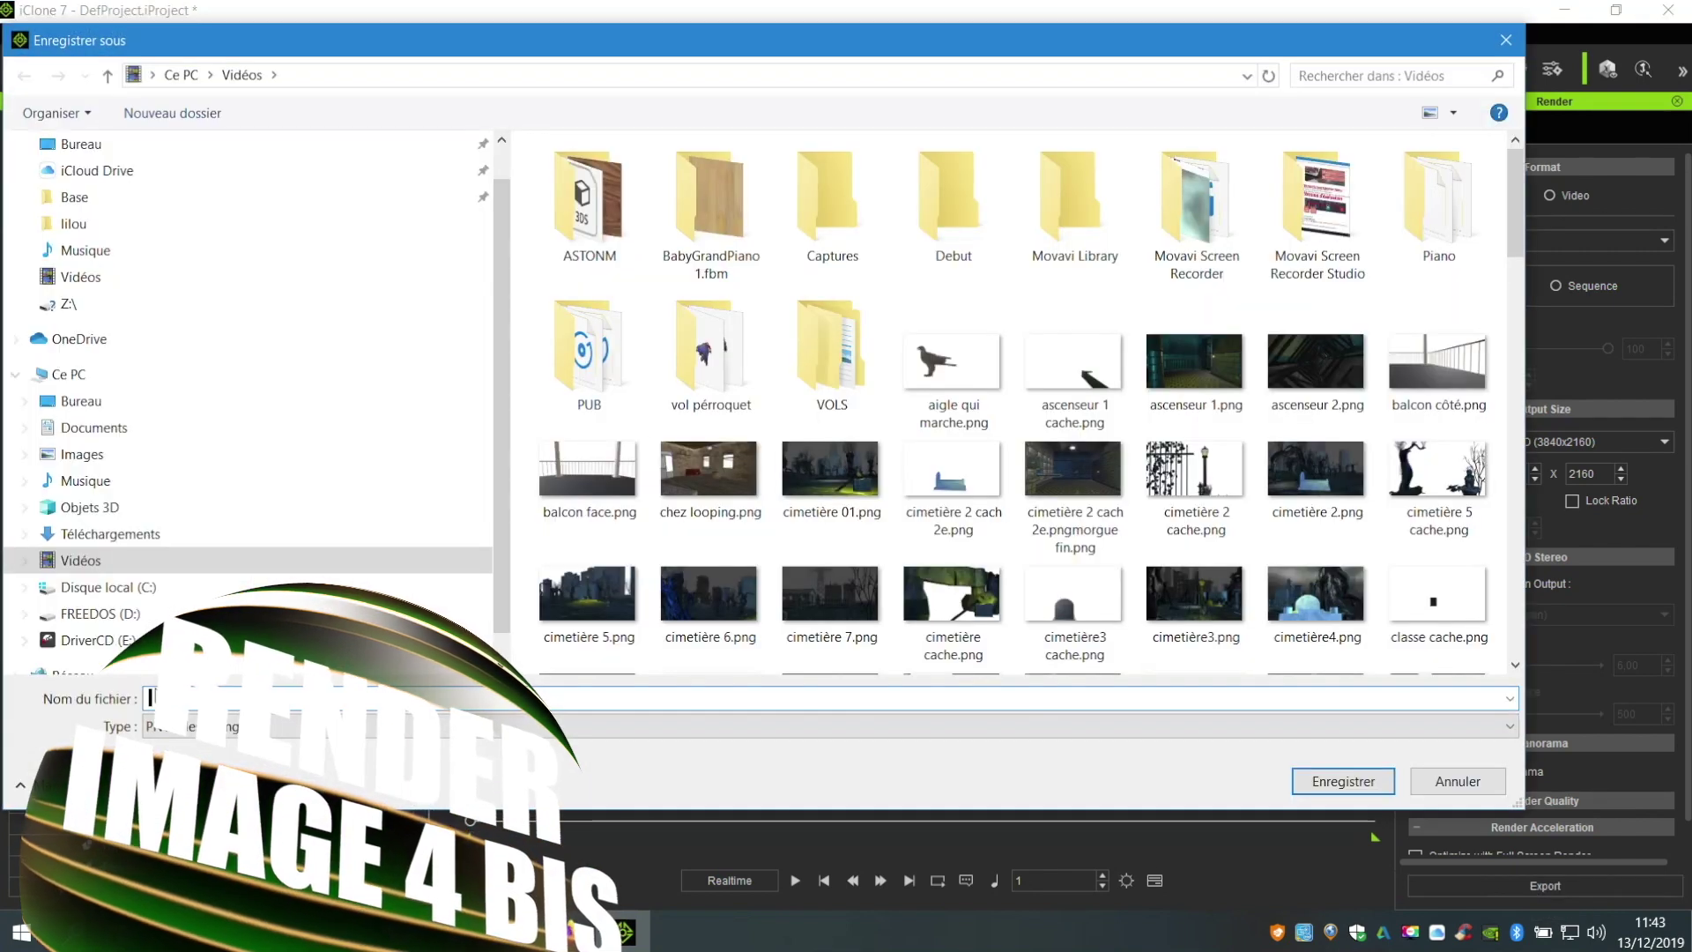
type("t")
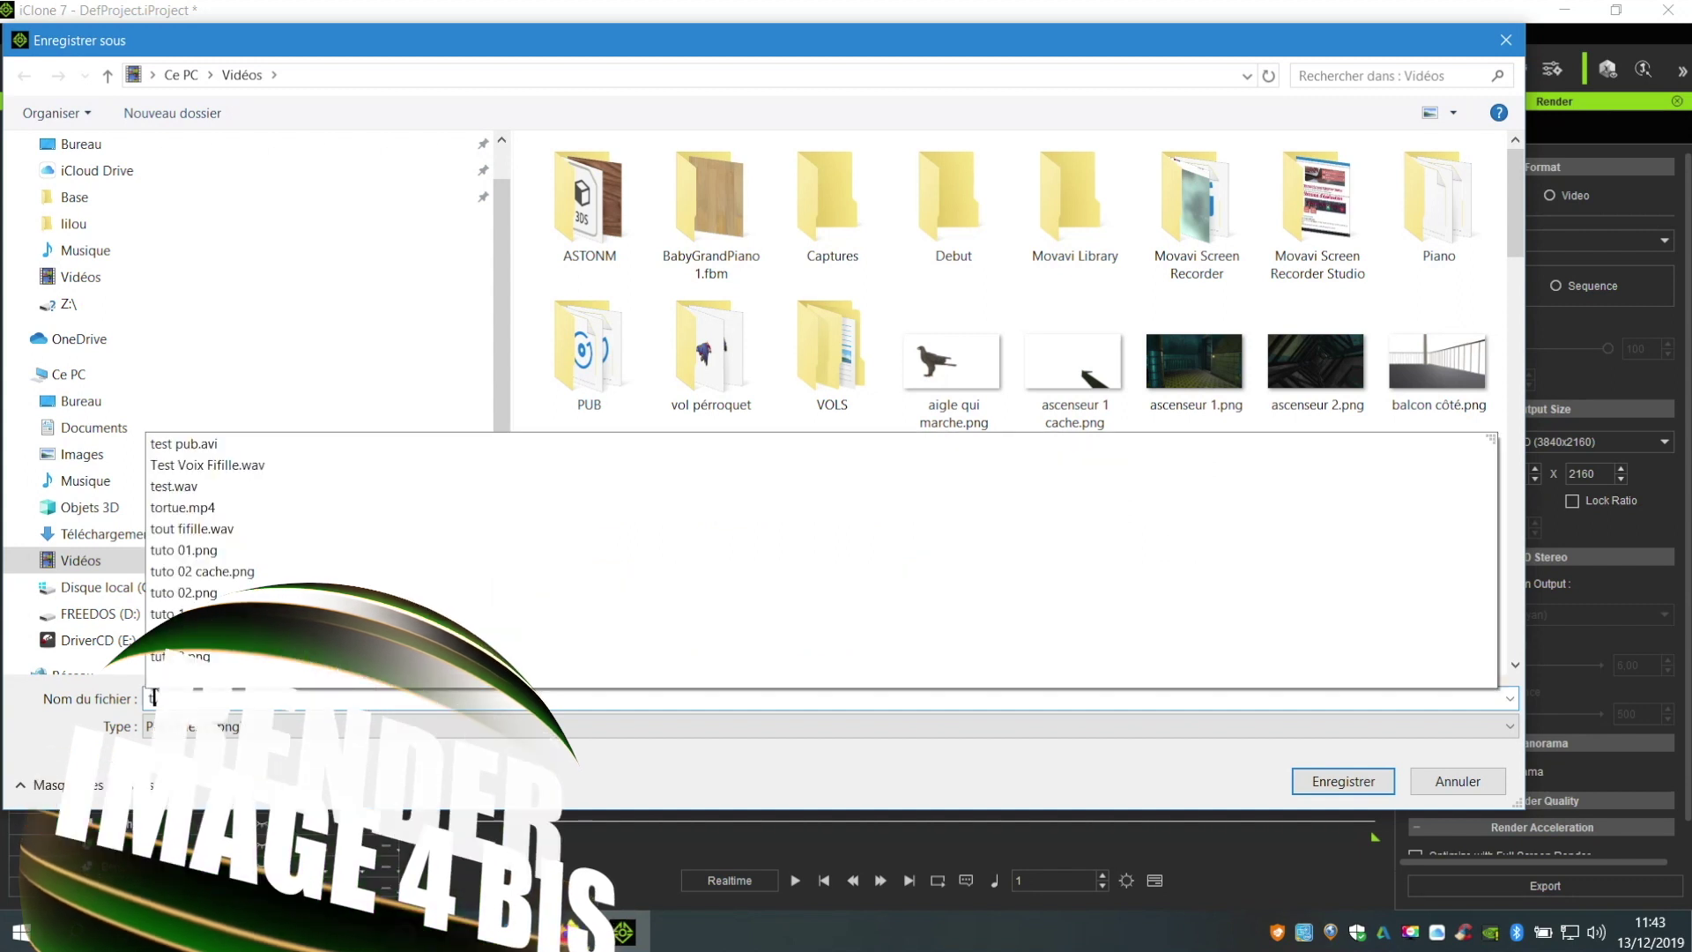
type("uto 4 cache")
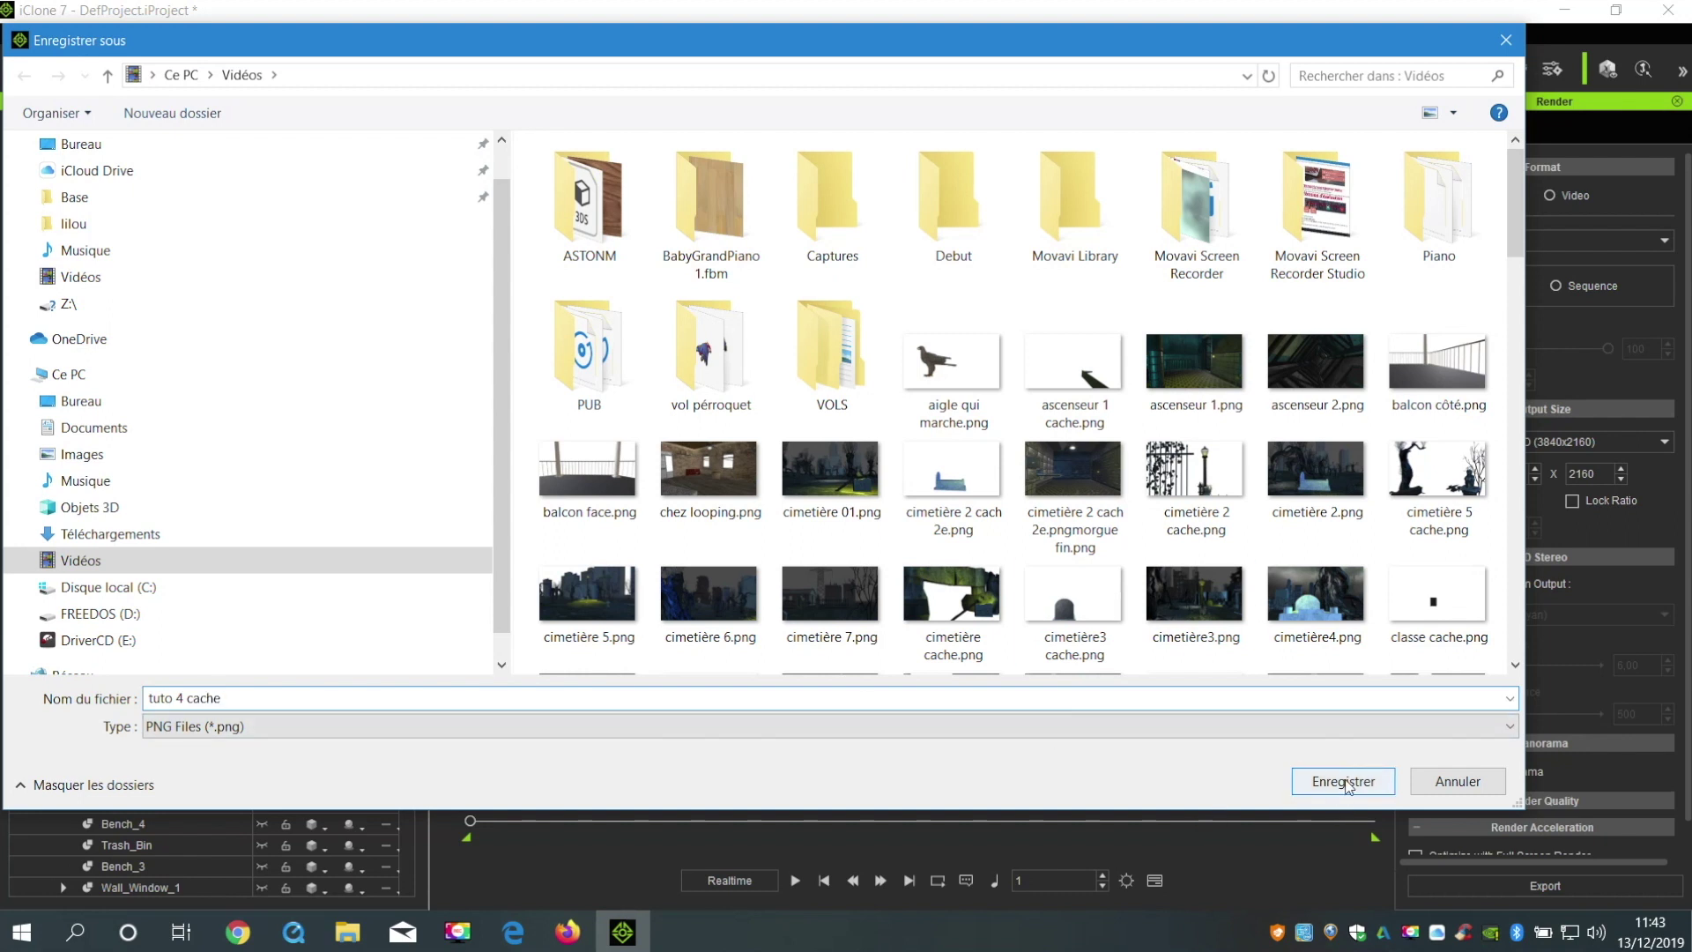
left_click(1343, 782)
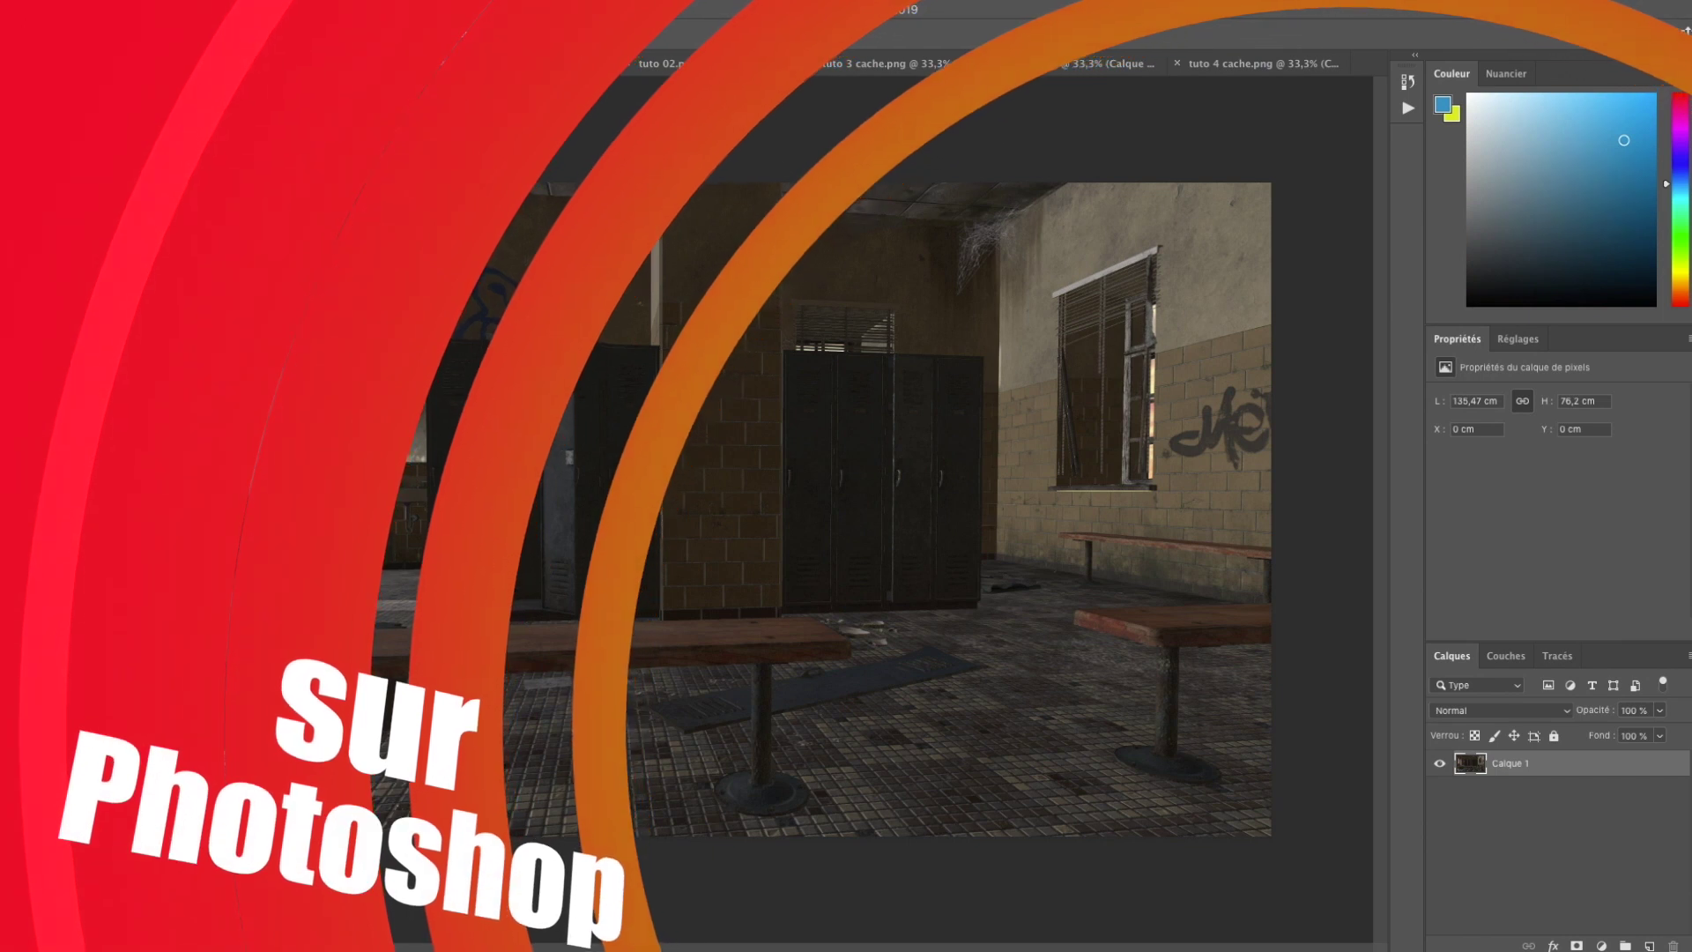
Switch to Photoshop, look through the opened renders and run the Cartoon Action on tuto 01.png.
left_click(511, 60)
left_click(511, 59)
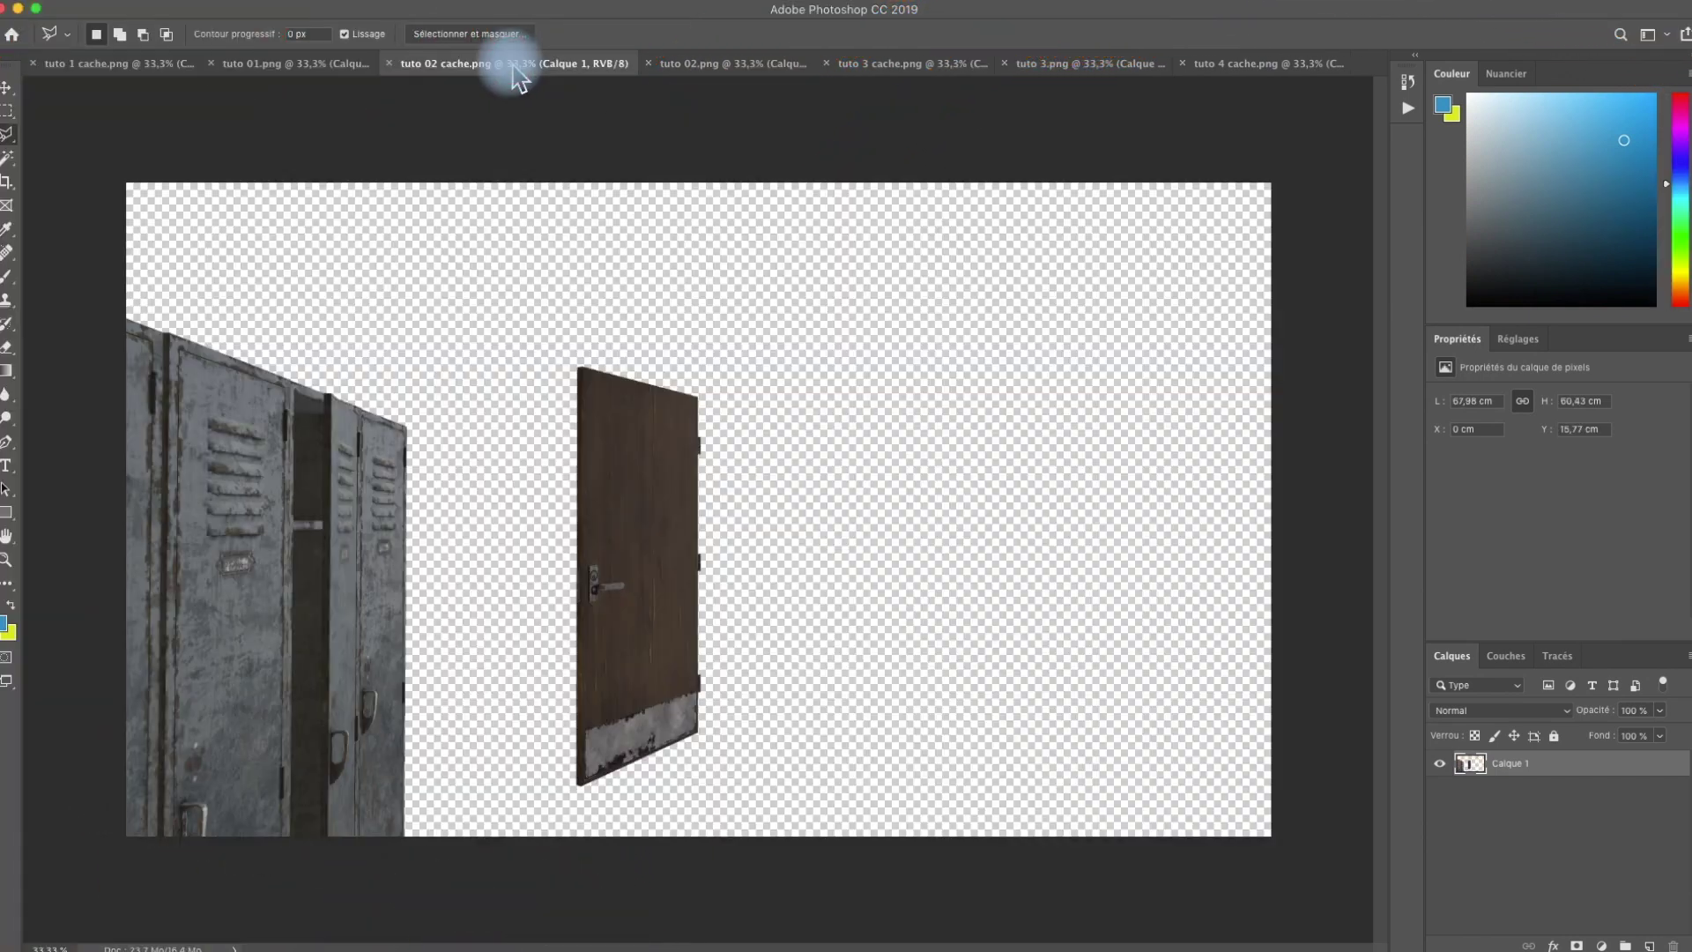
left_click(86, 63)
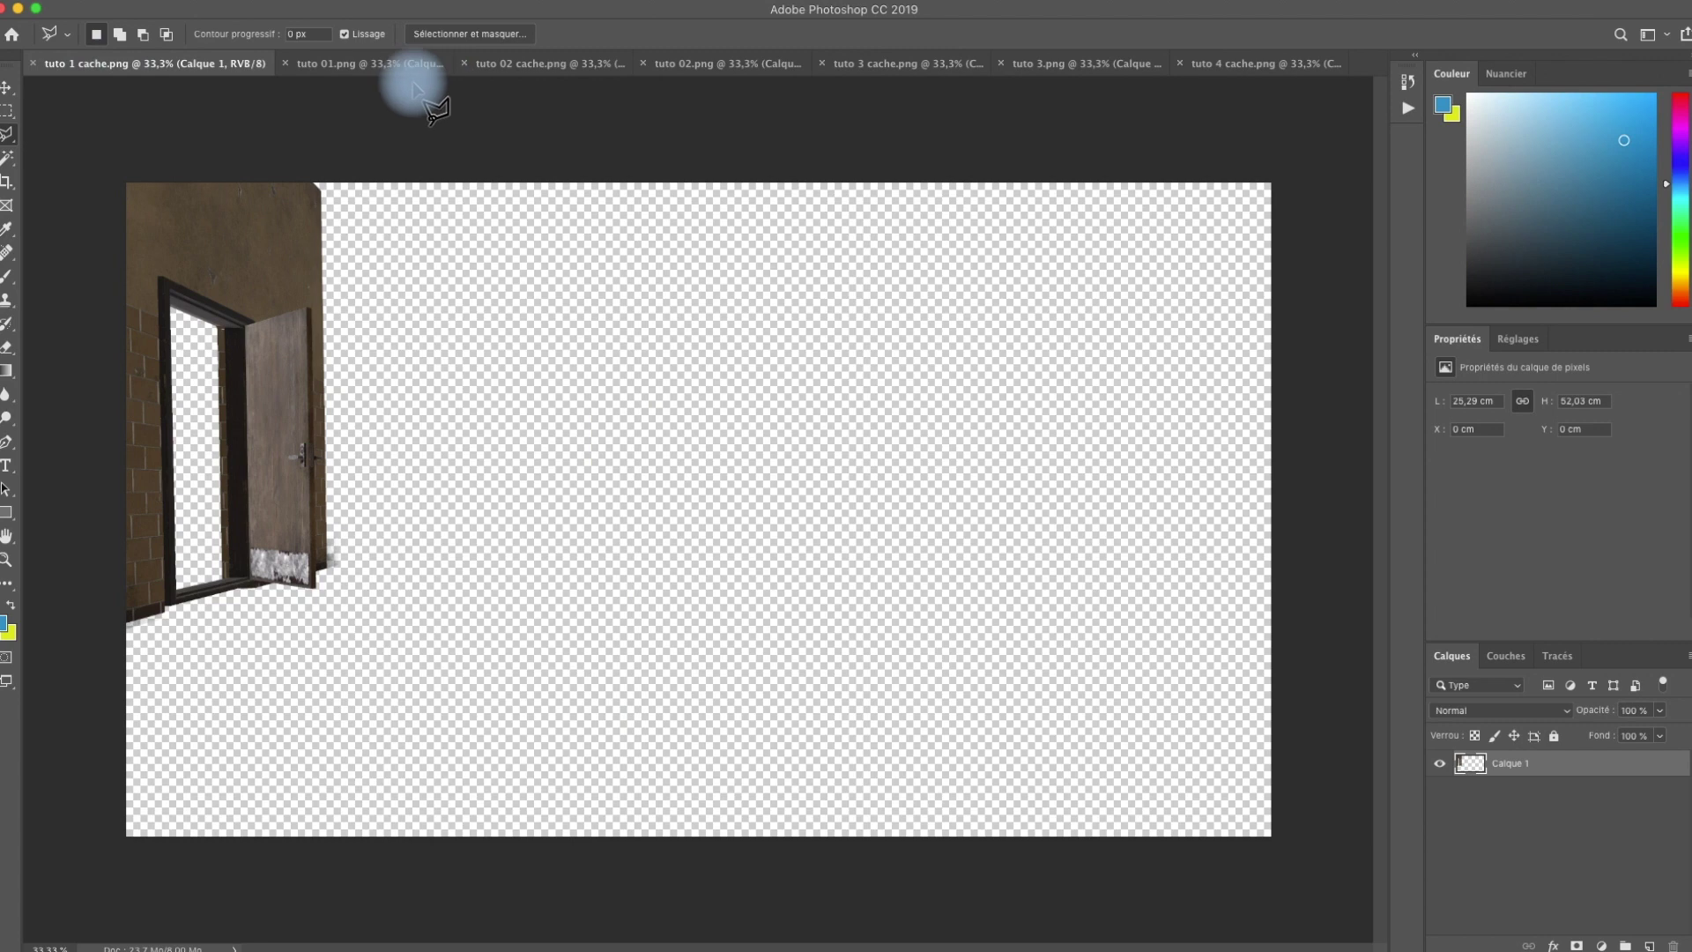
left_click(354, 66)
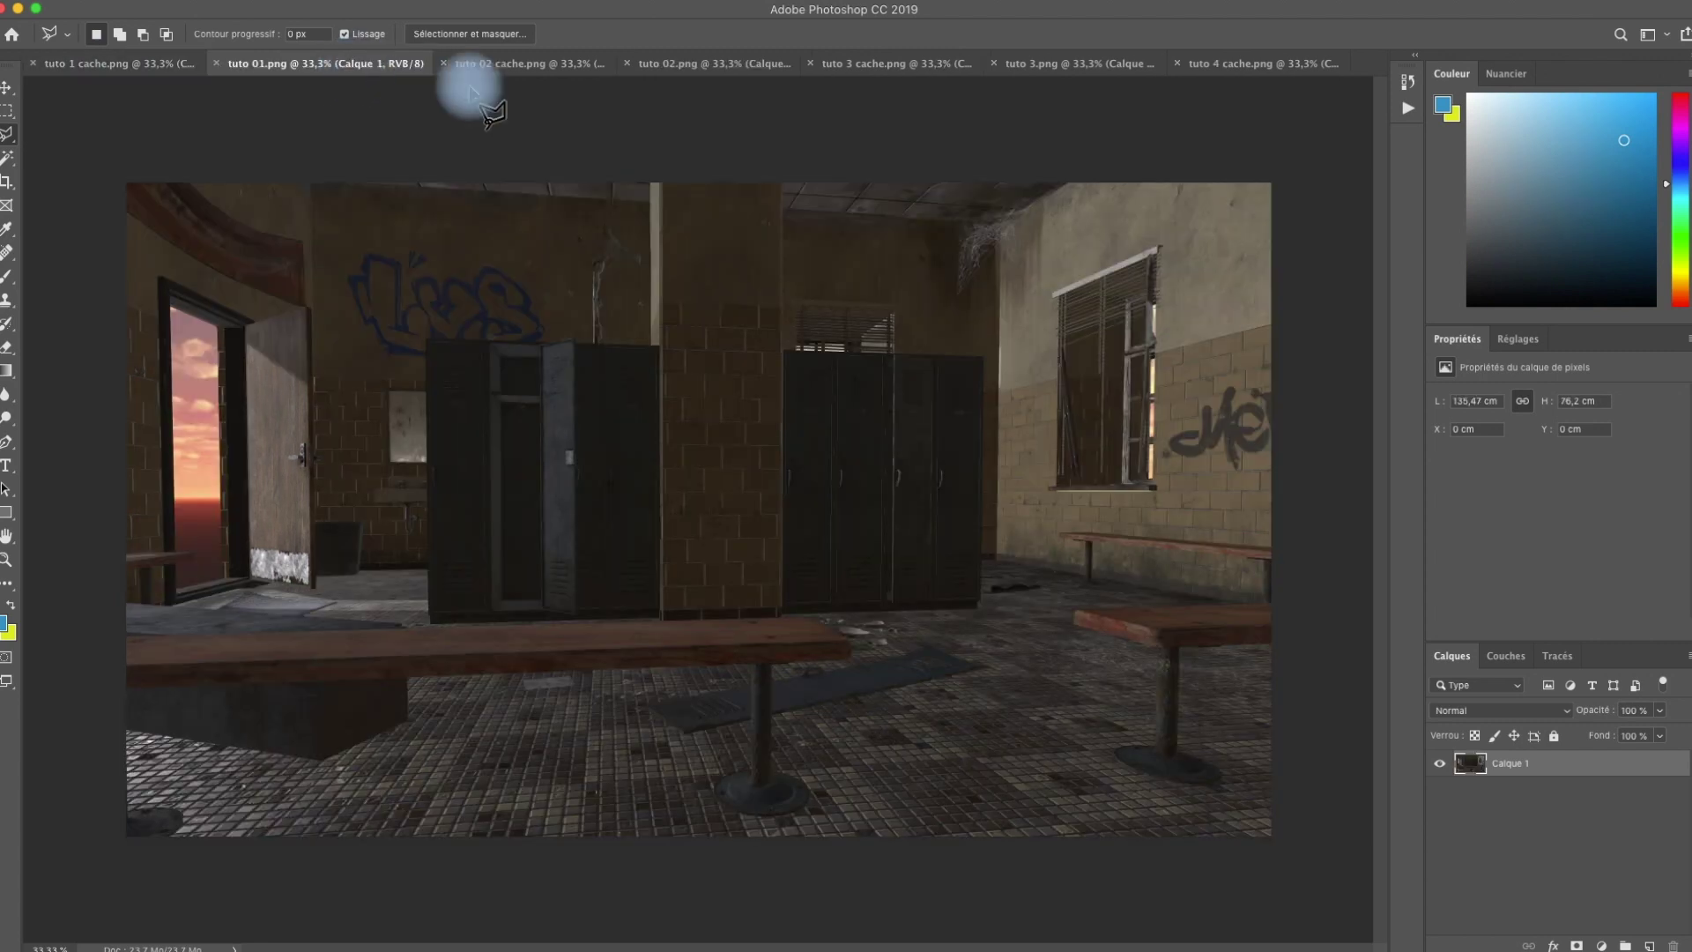
left_click(1408, 118)
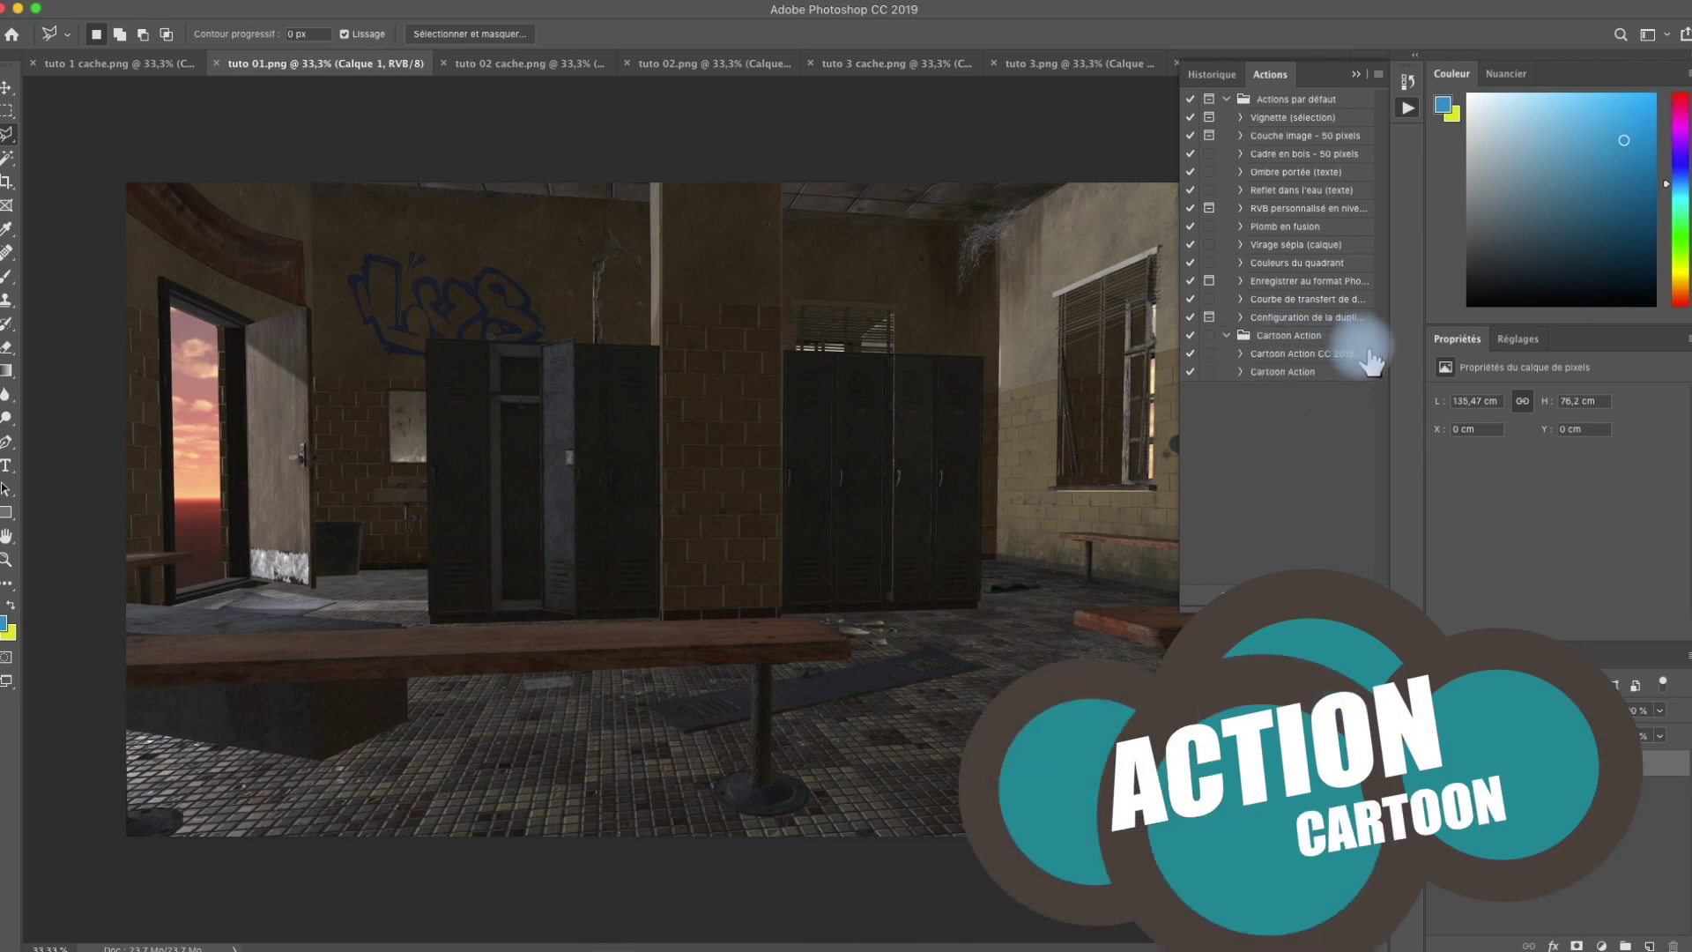
left_click(1285, 380)
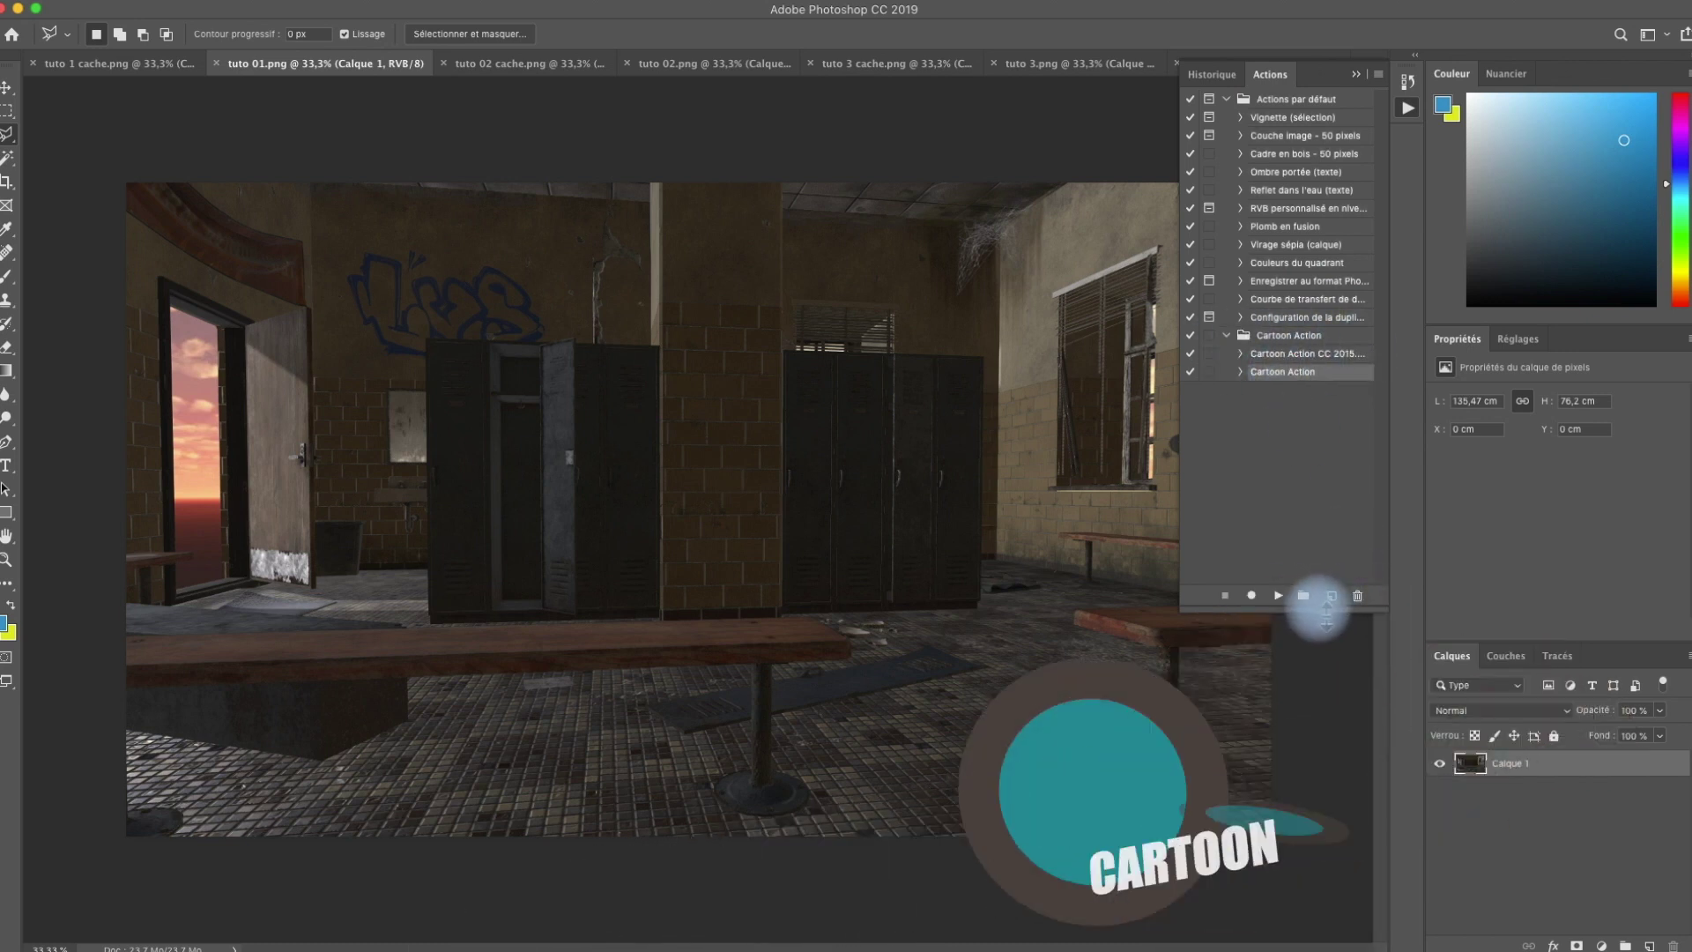
left_click(1278, 597)
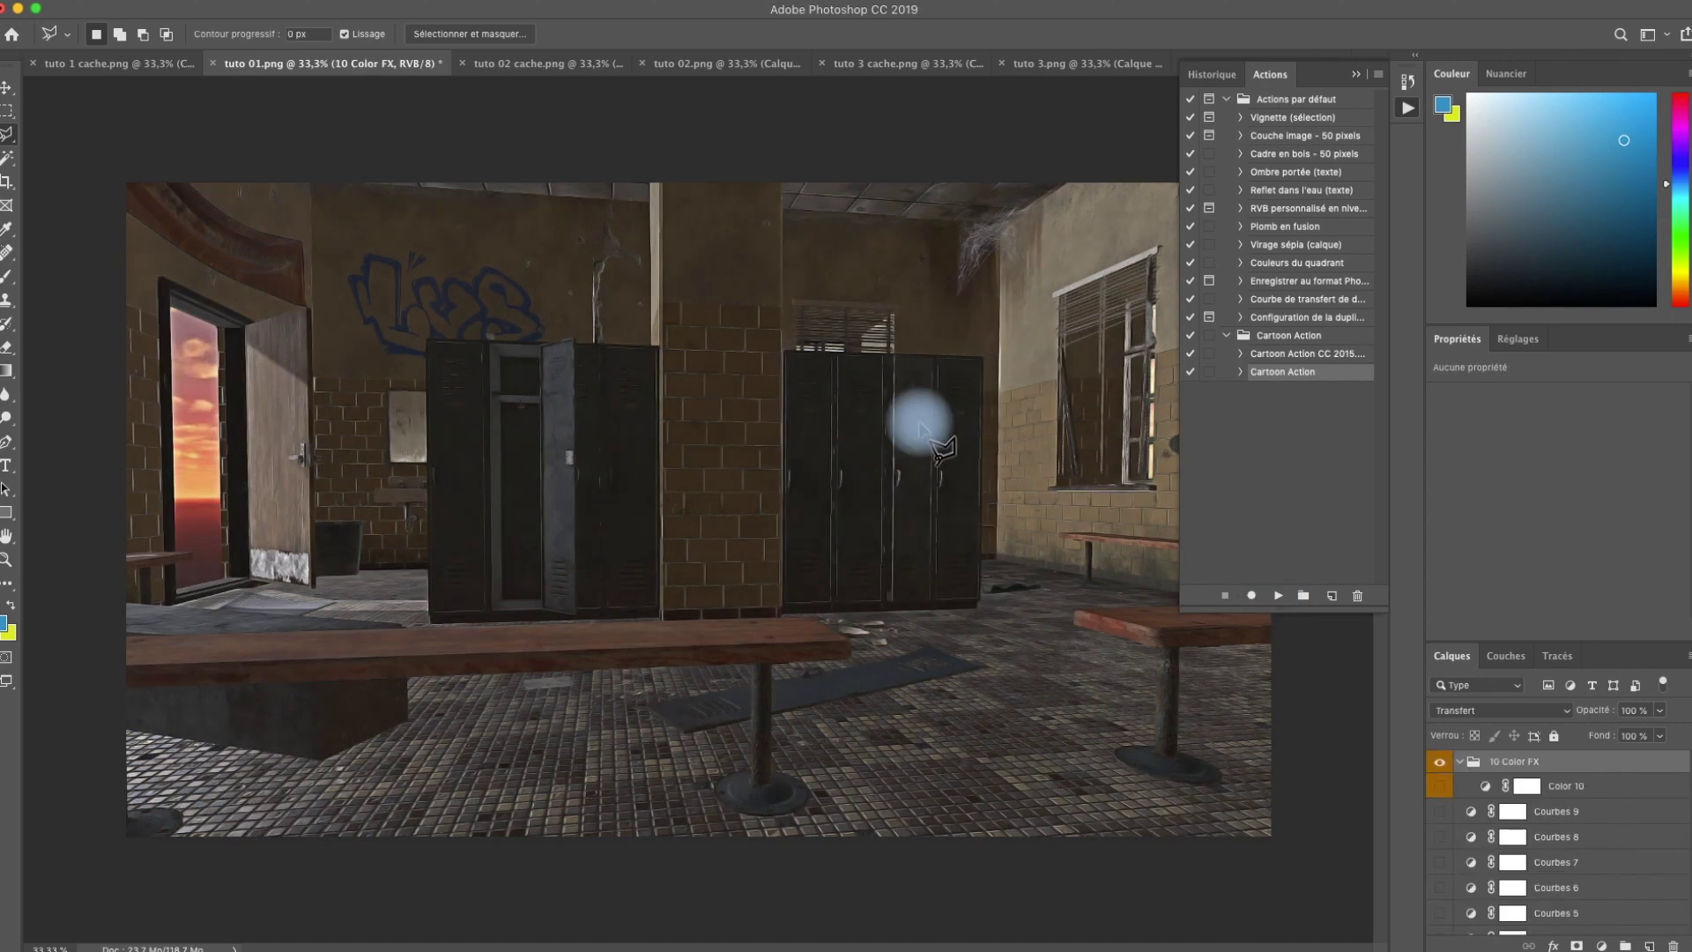
Run the Cartoon Action on tuto 1 cache.png, tuto 02 cache.png and tuto 02.png.
left_click(110, 63)
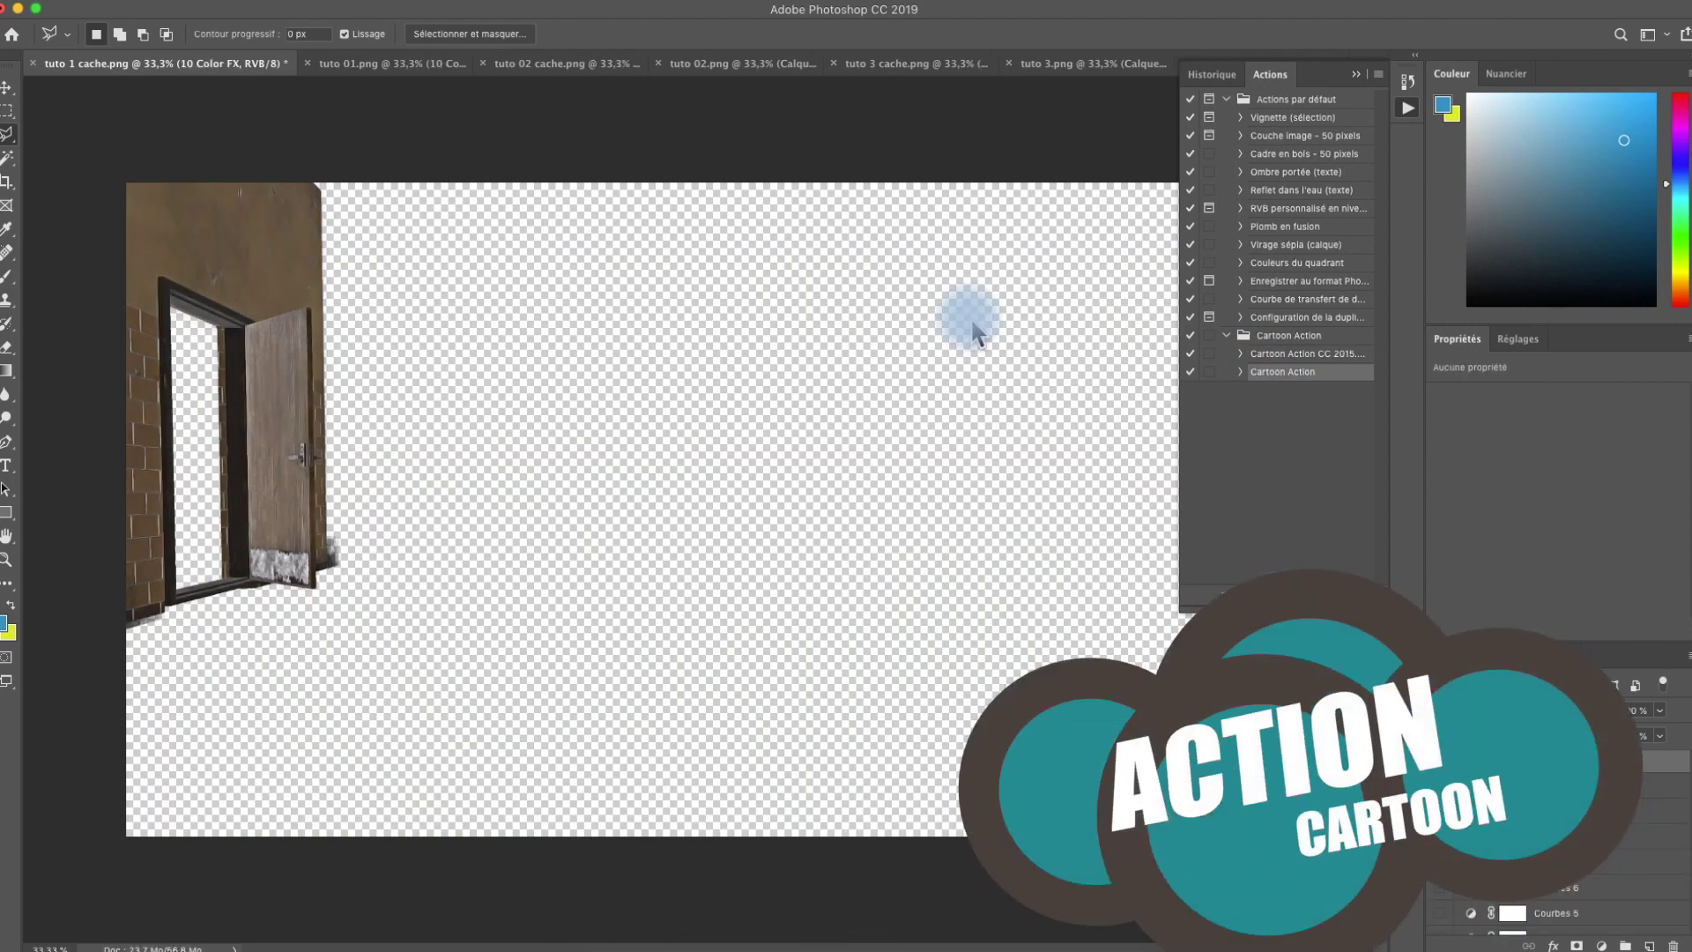
left_click(583, 67)
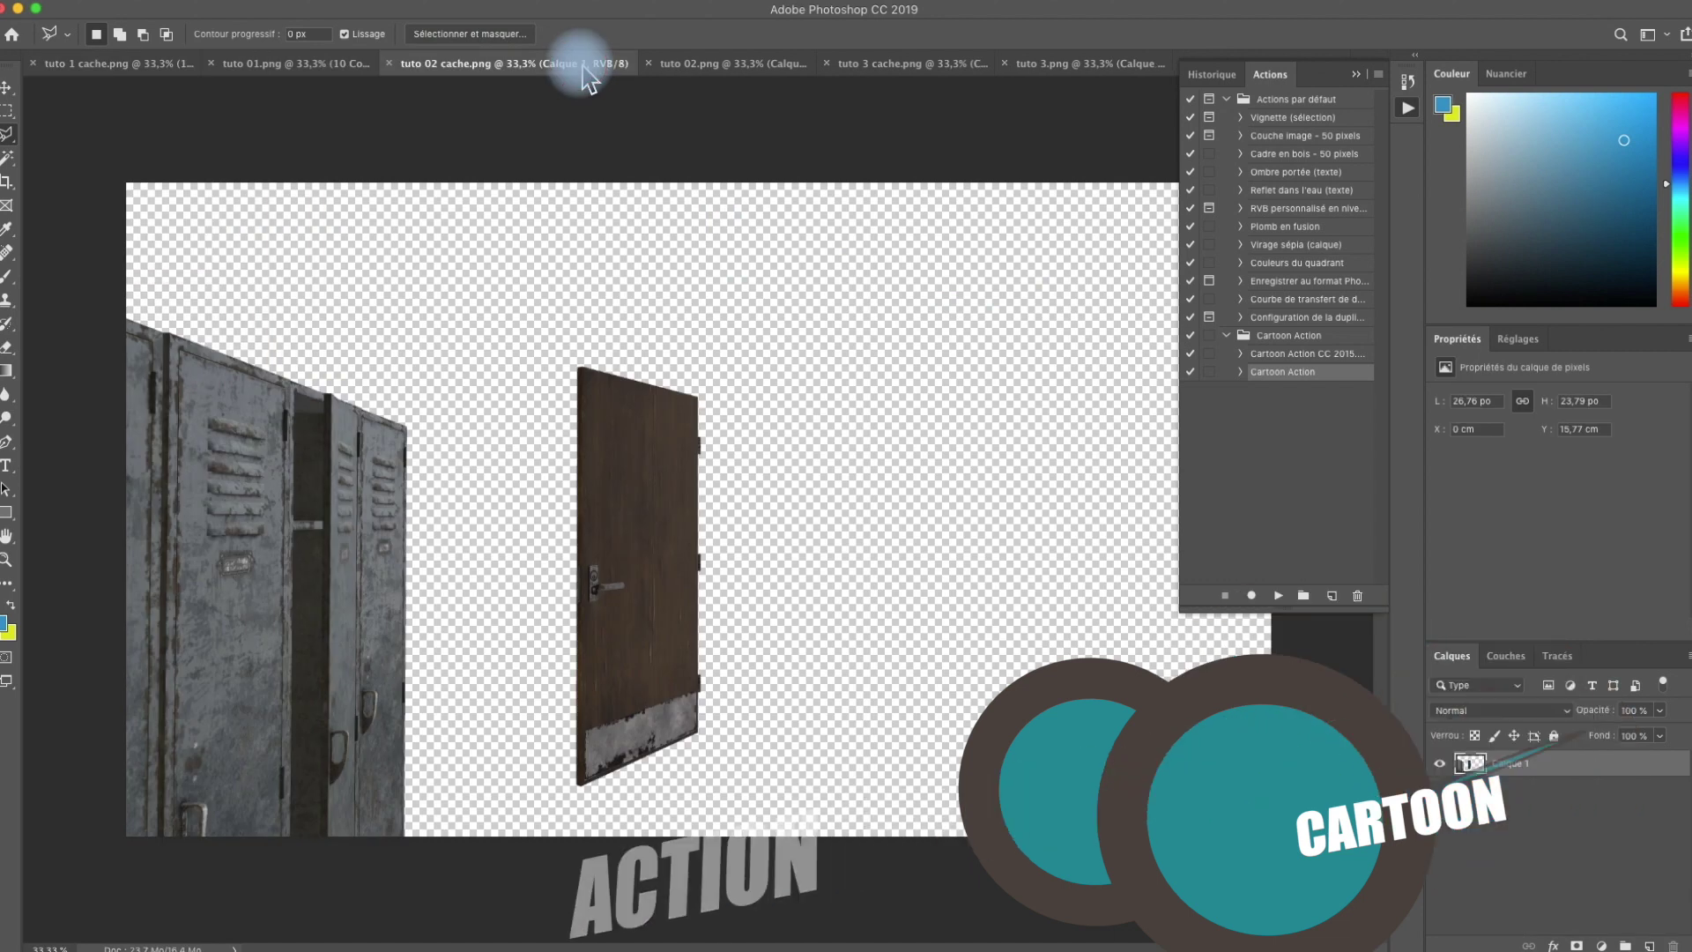
left_click(698, 62)
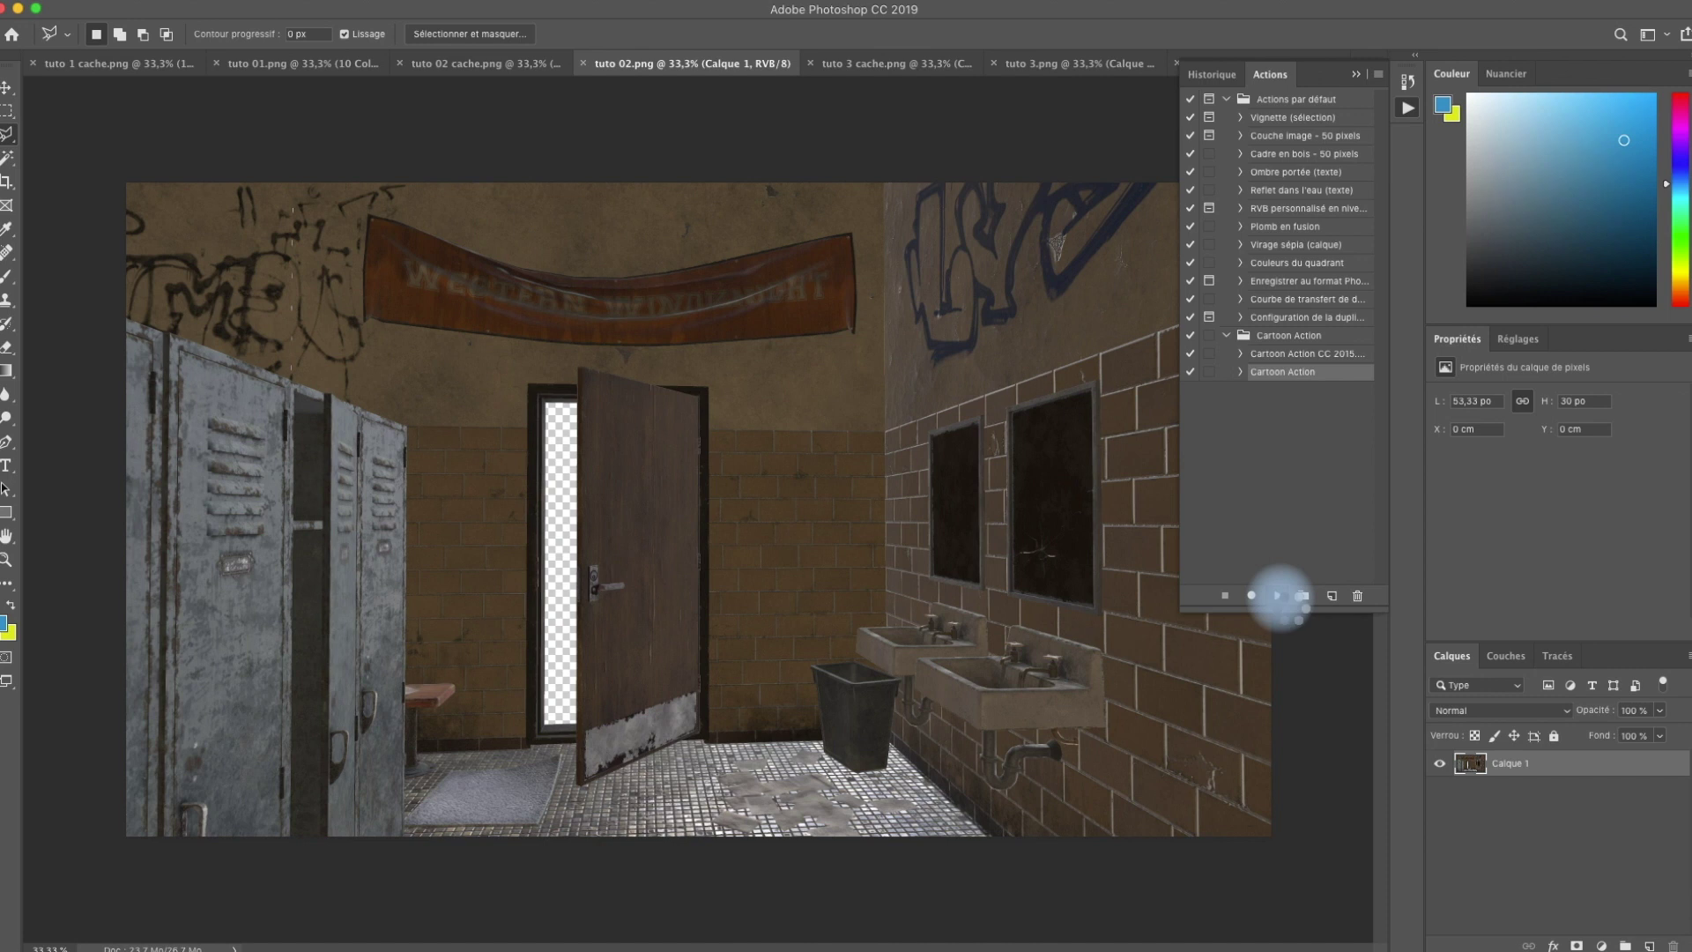
left_click(1280, 596)
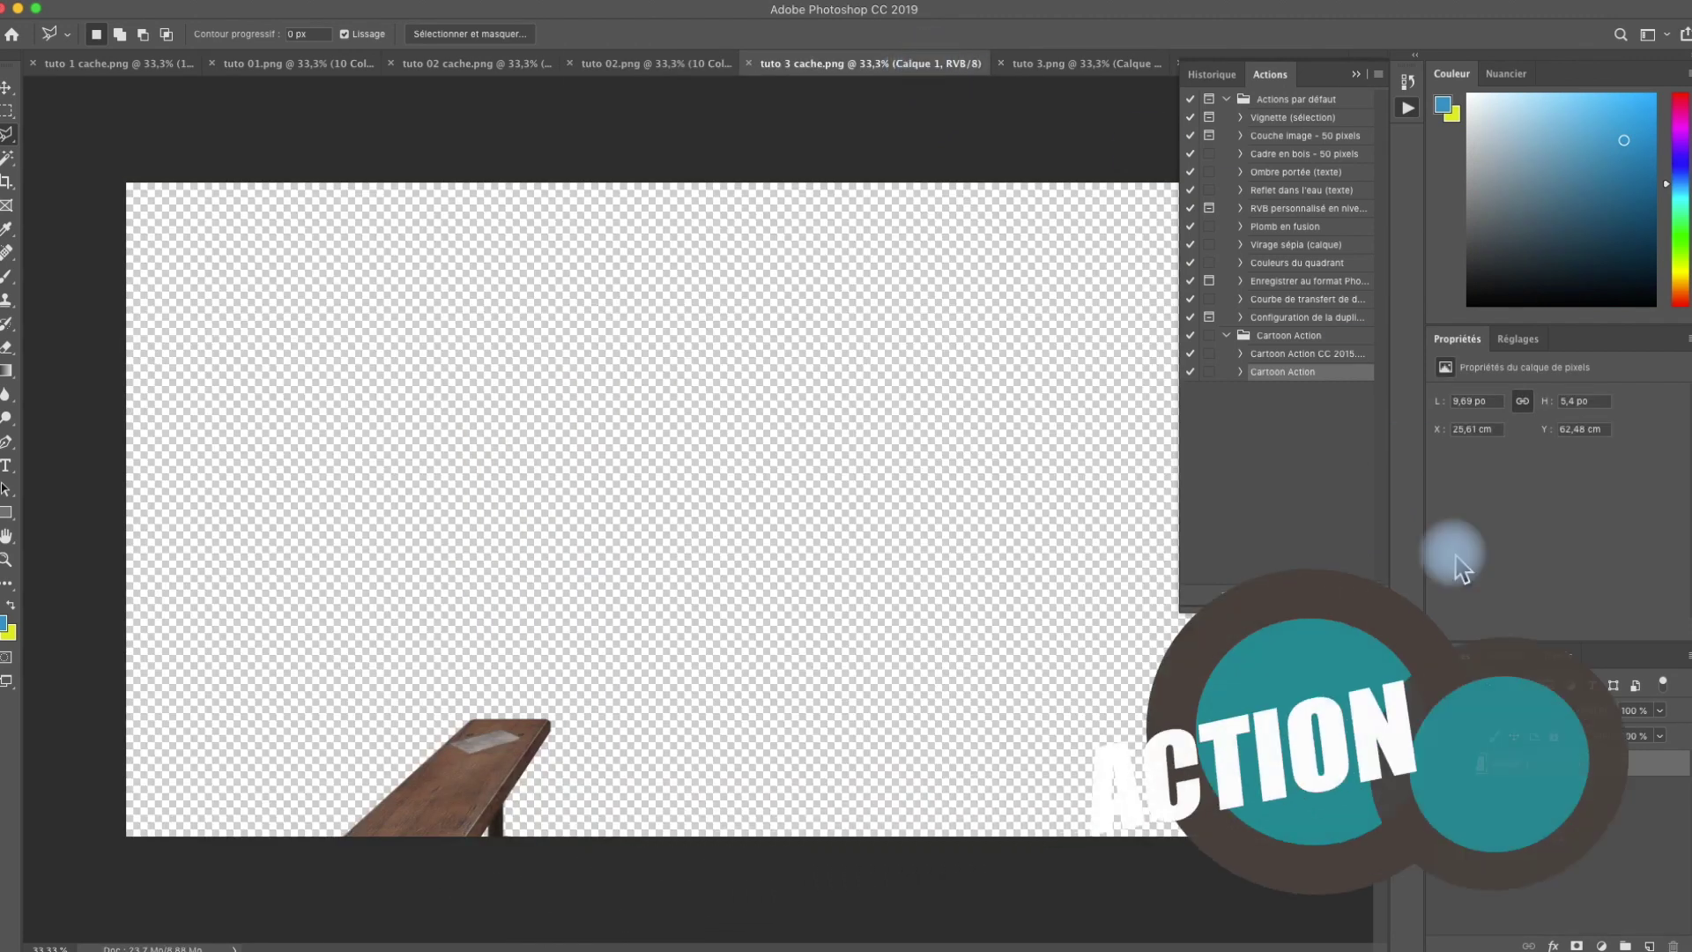
Run the Cartoon Action on tuto 3 cache.png, tuto 3.png and tuto 4 cache.png.
left_click(1265, 398)
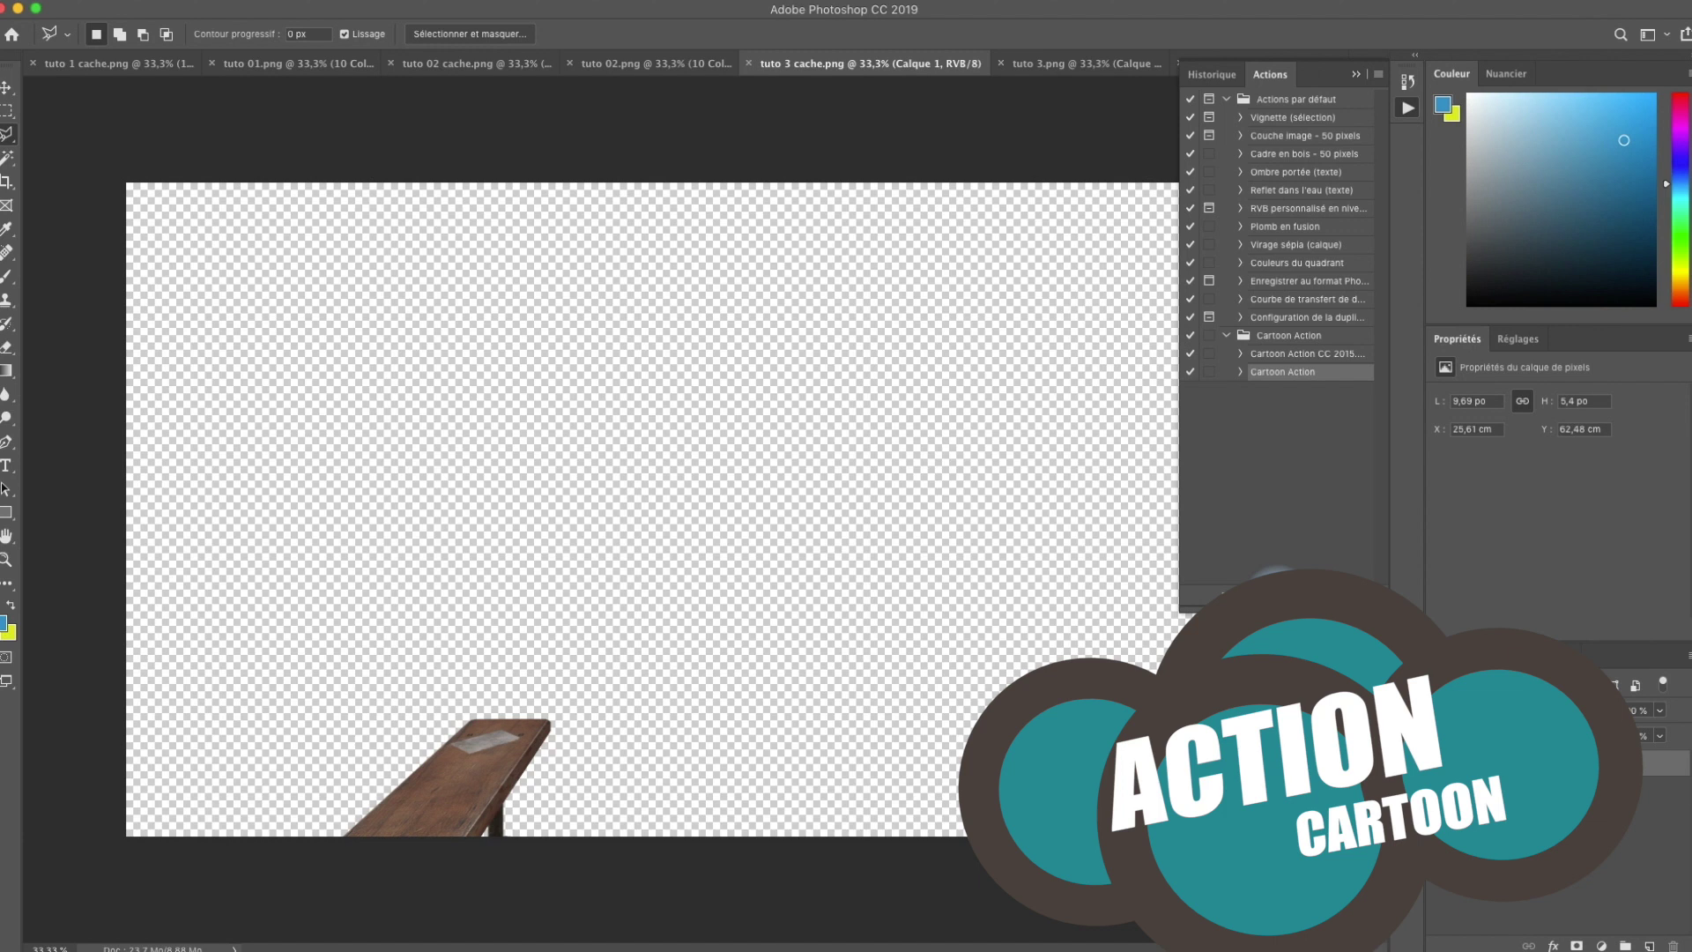
left_click(1278, 596)
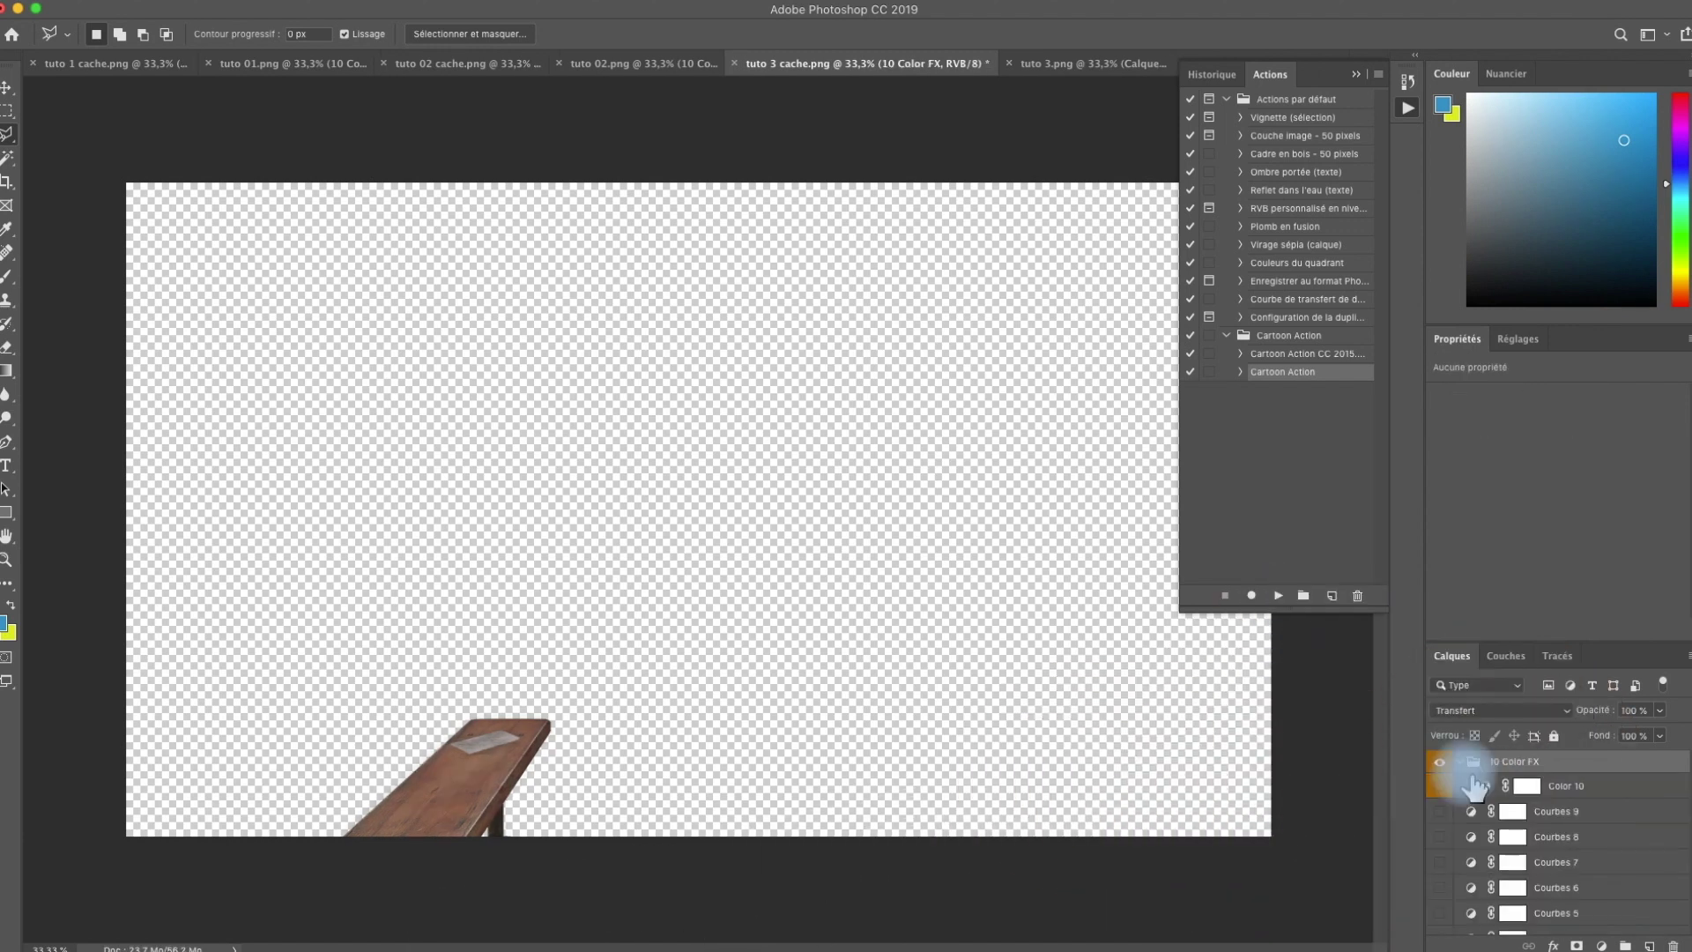
left_click(1061, 65)
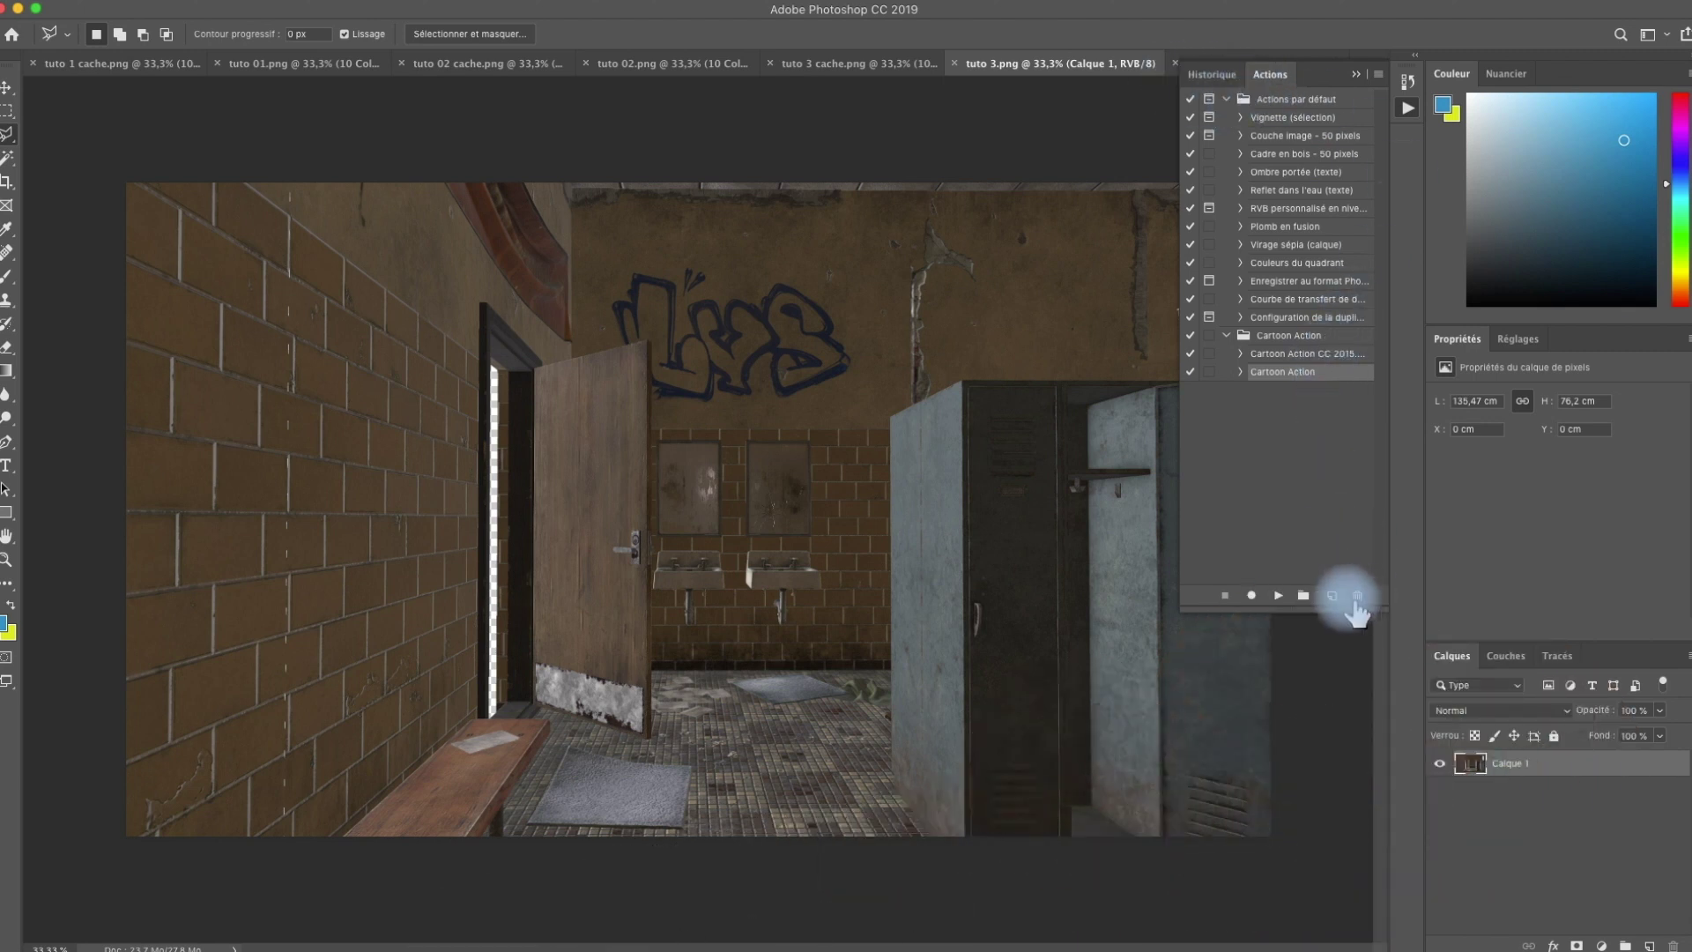
left_click(1284, 600)
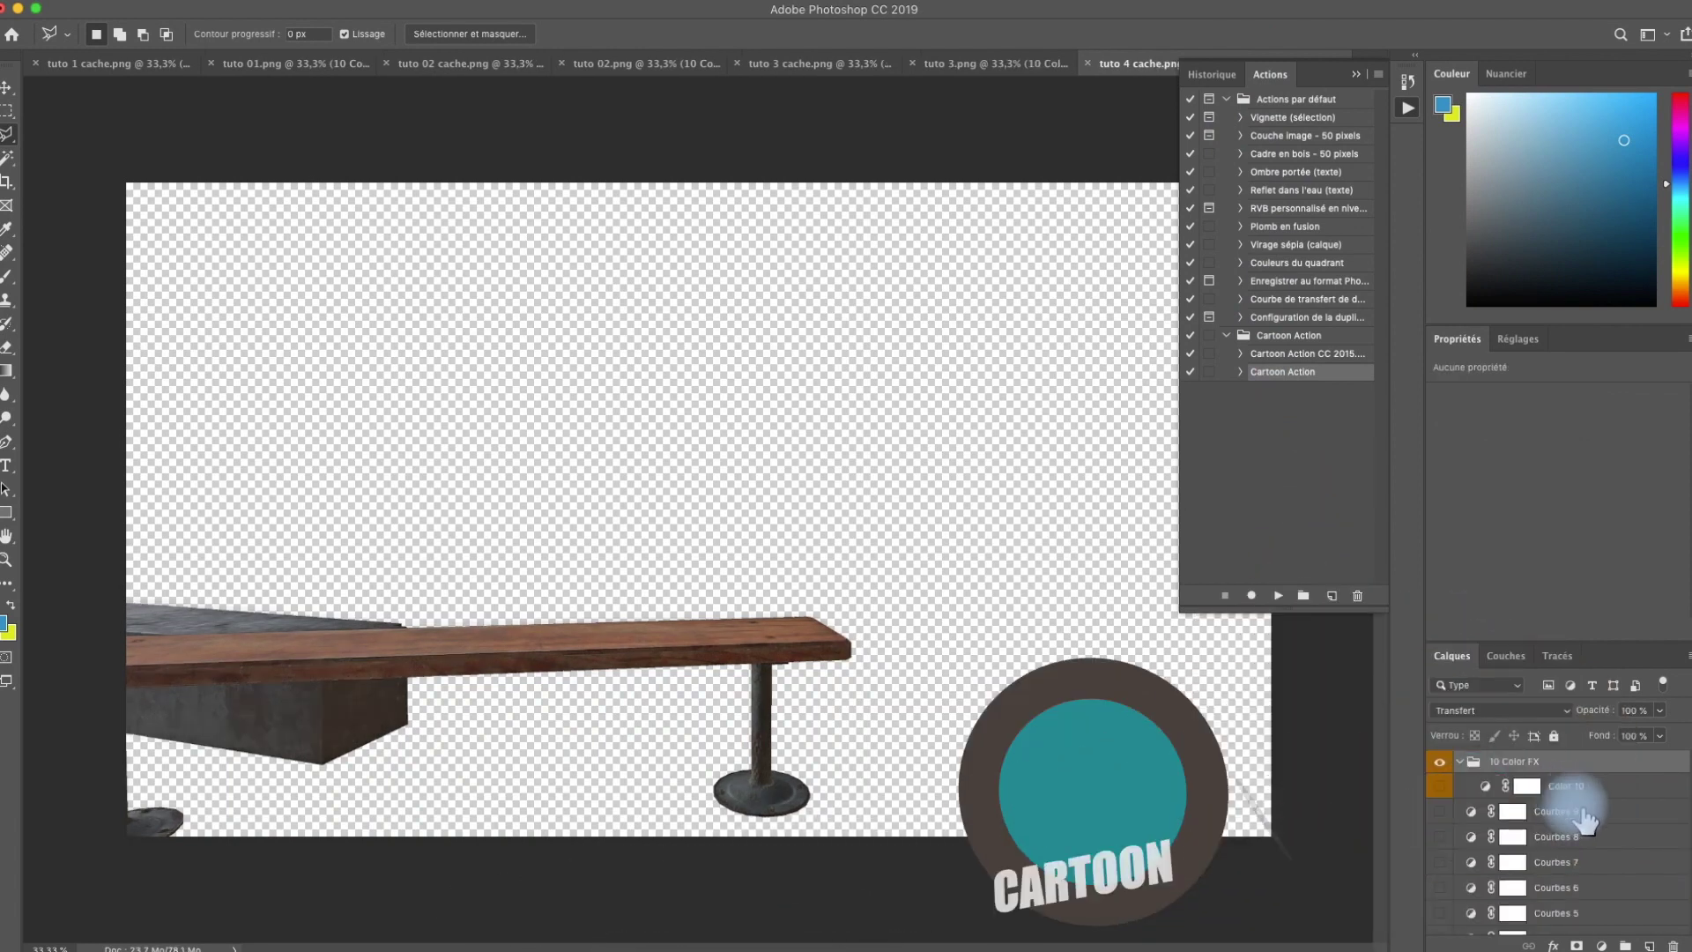
Quick-export the cartoon version of tuto 1 cache.png as a PNG and go on to tuto 01.png.
left_click(106, 65)
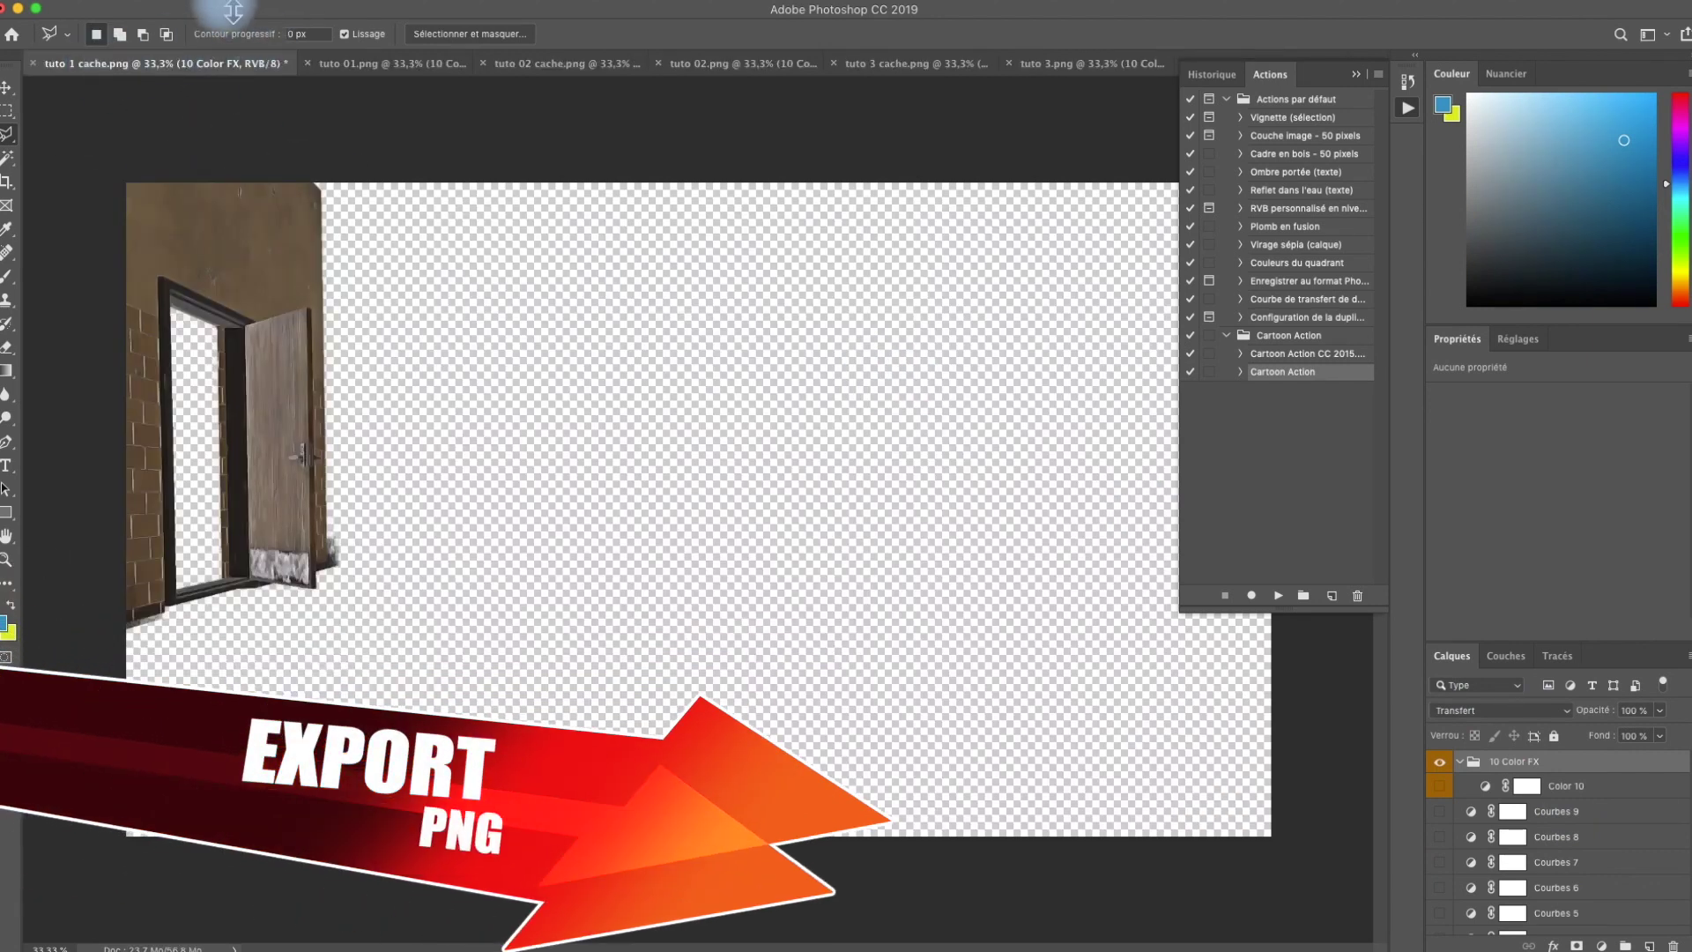
left_click(165, 7)
mouse_move(256, 222)
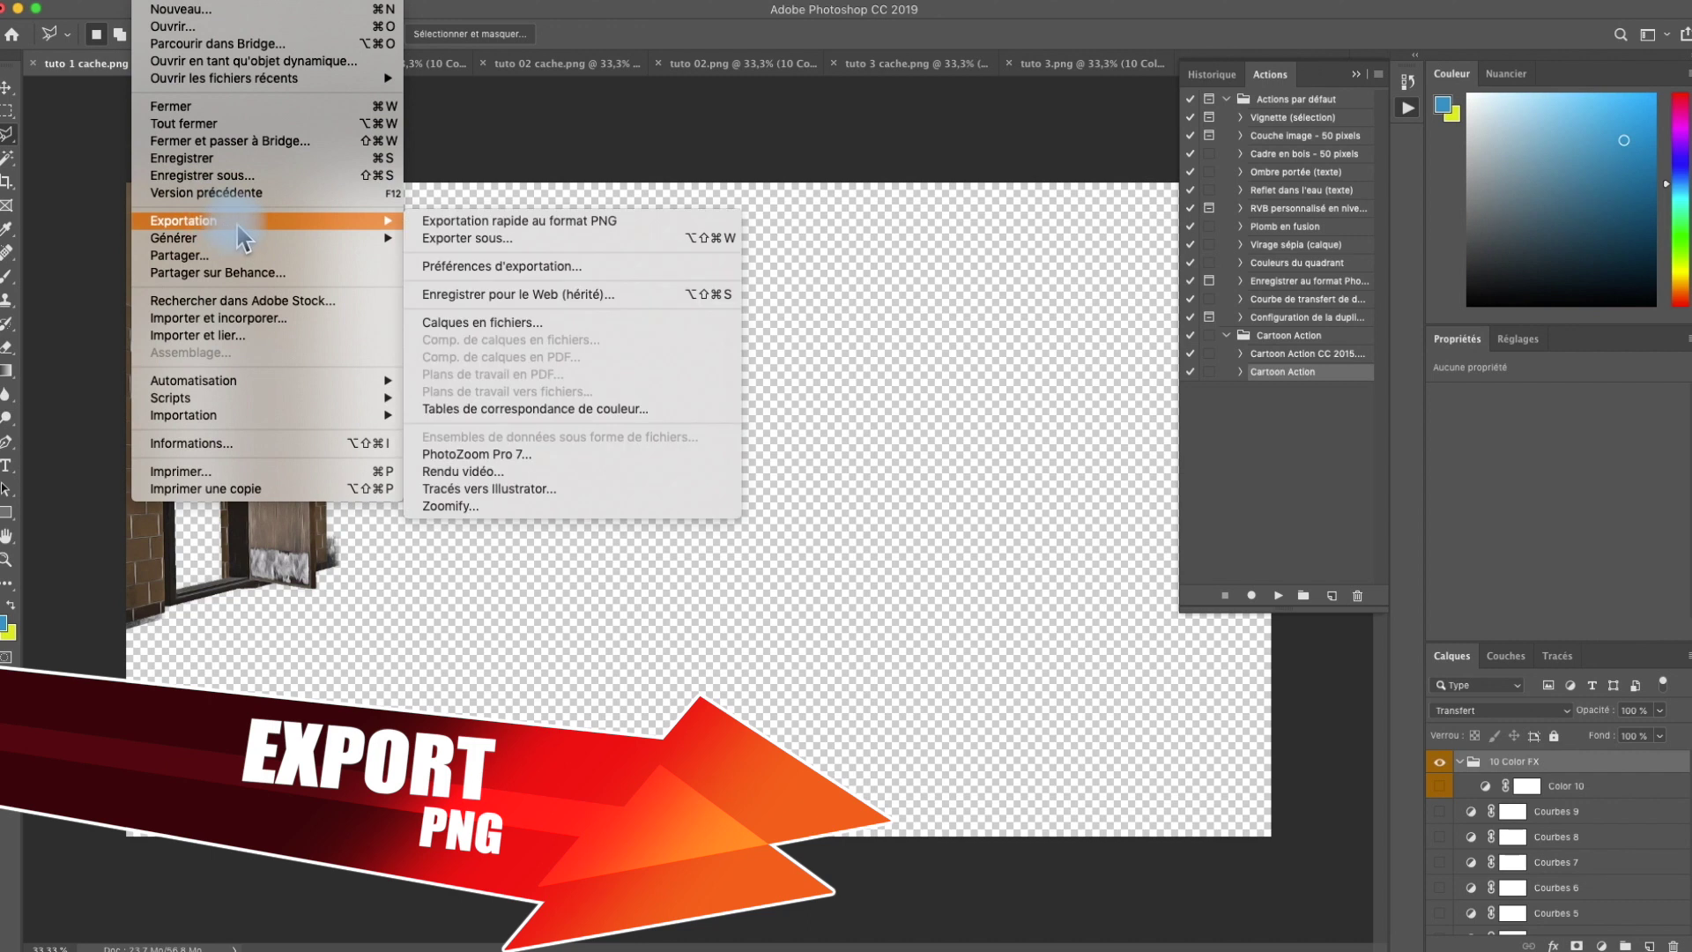
left_click(460, 222)
left_click(1551, 937)
left_click(968, 127)
left_click(460, 222)
left_click(1555, 939)
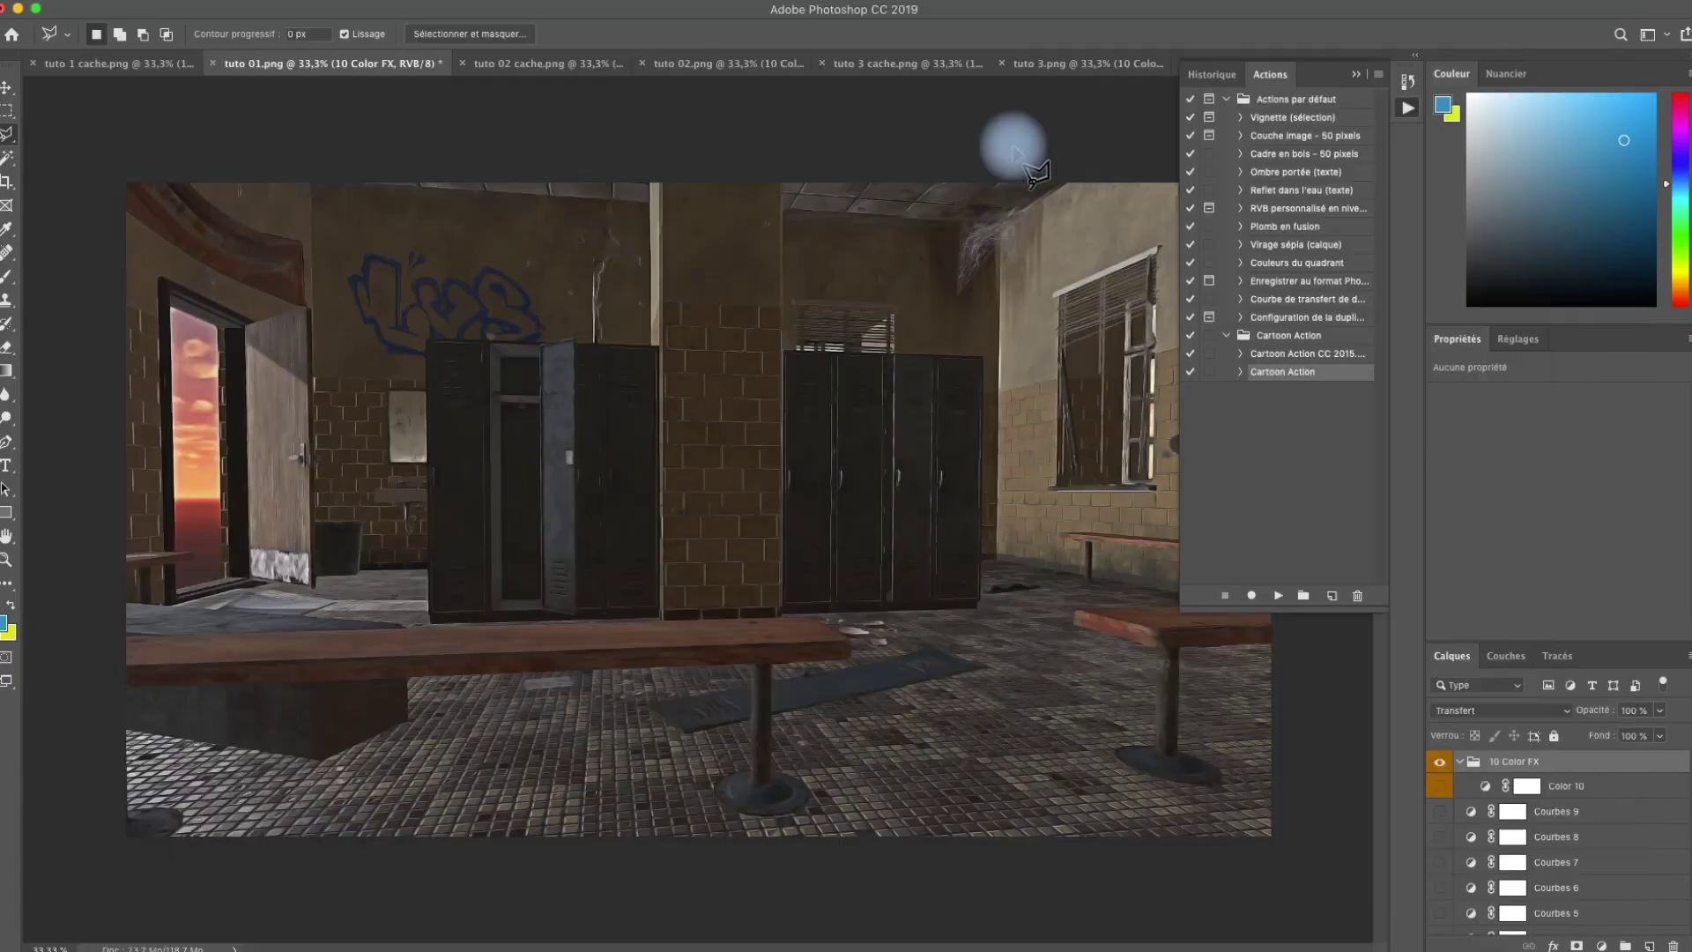
Quick-export the cartoon versions of tuto 01.png and tuto 02.png as PNG files.
left_click(165, 7)
left_click(460, 222)
left_click(1551, 929)
left_click(692, 63)
left_click(165, 7)
left_click(460, 223)
left_click(1552, 929)
Quick-export the remaining cartoon-styled images, including tuto 3 cache.png and tuto 3.png, as PNG files.
left_click(890, 66)
left_click(165, 7)
left_click(460, 222)
left_click(1551, 930)
left_click(165, 7)
left_click(460, 222)
key("Return")
left_click(1089, 64)
left_click(165, 7)
left_click(460, 222)
key("Return")
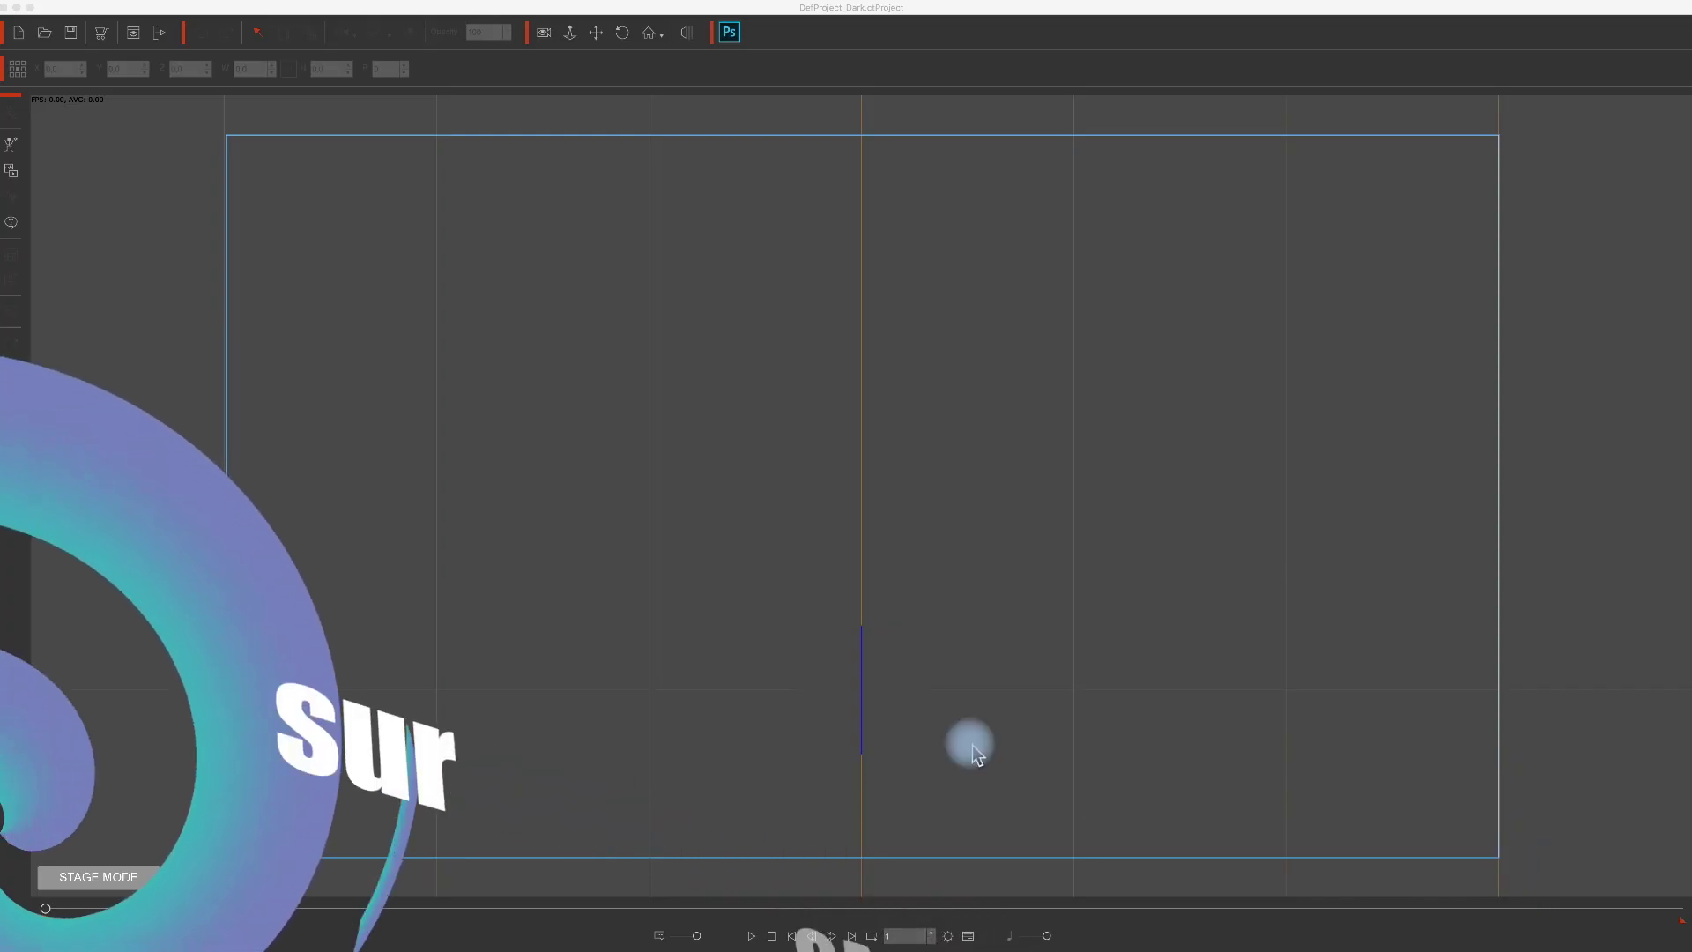
Switch to Cartoon Animator and create a prop from tuto 01.png in the INTERORDIS folder.
left_click(231, 3)
mouse_move(274, 24)
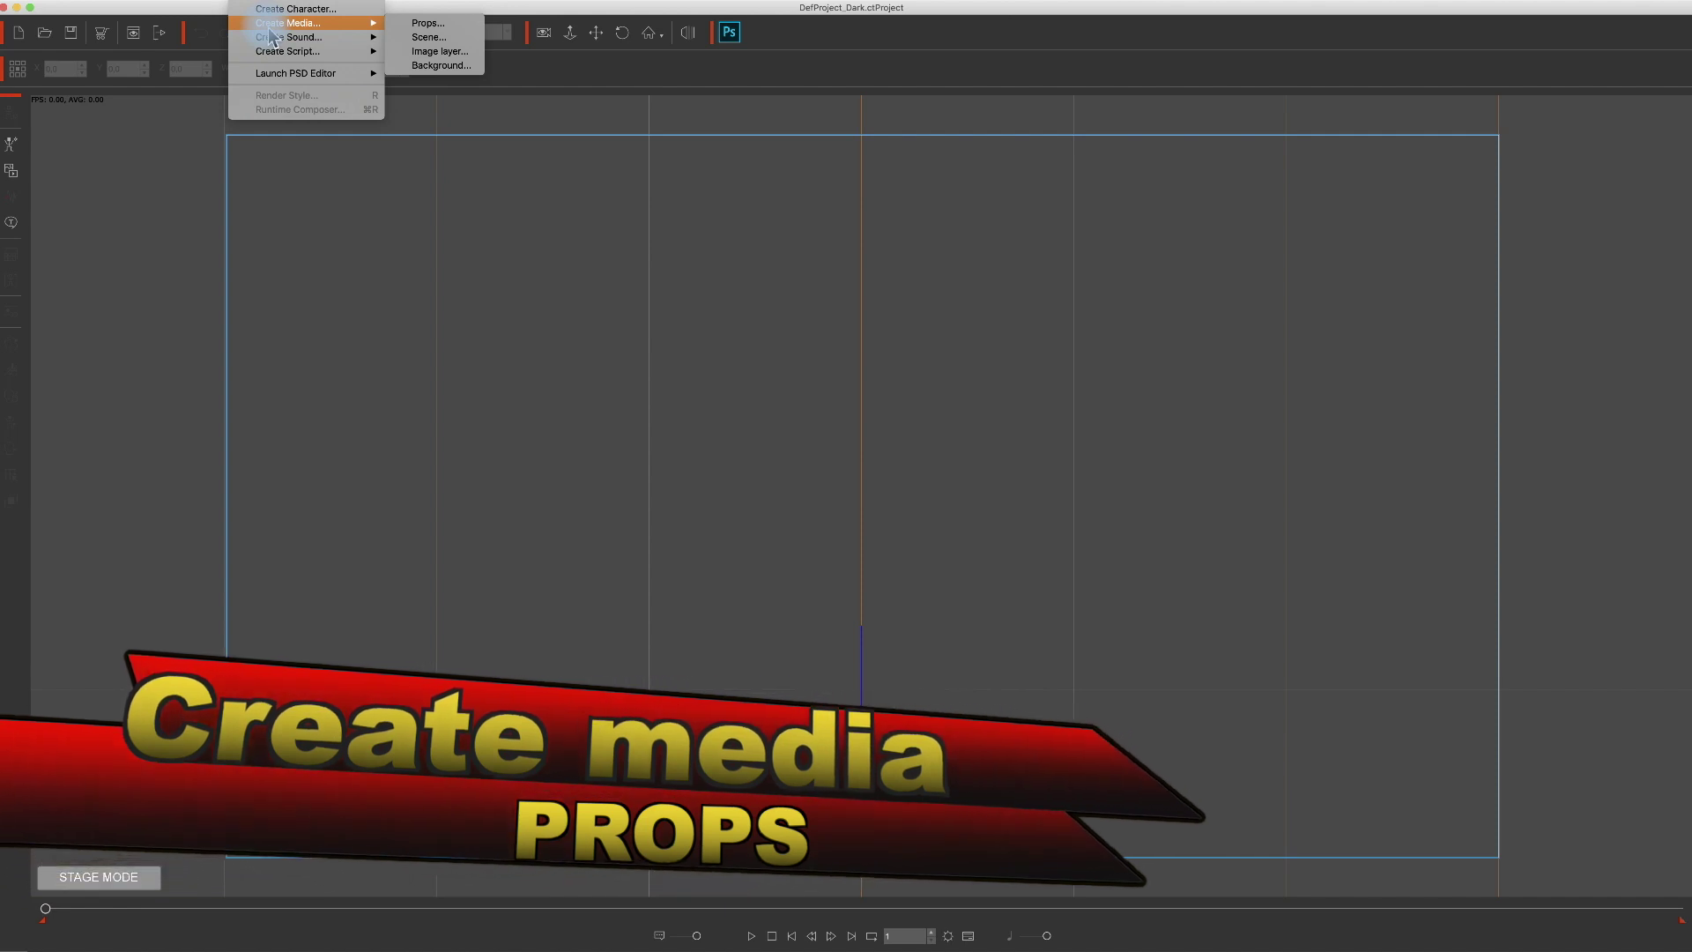
left_click(419, 30)
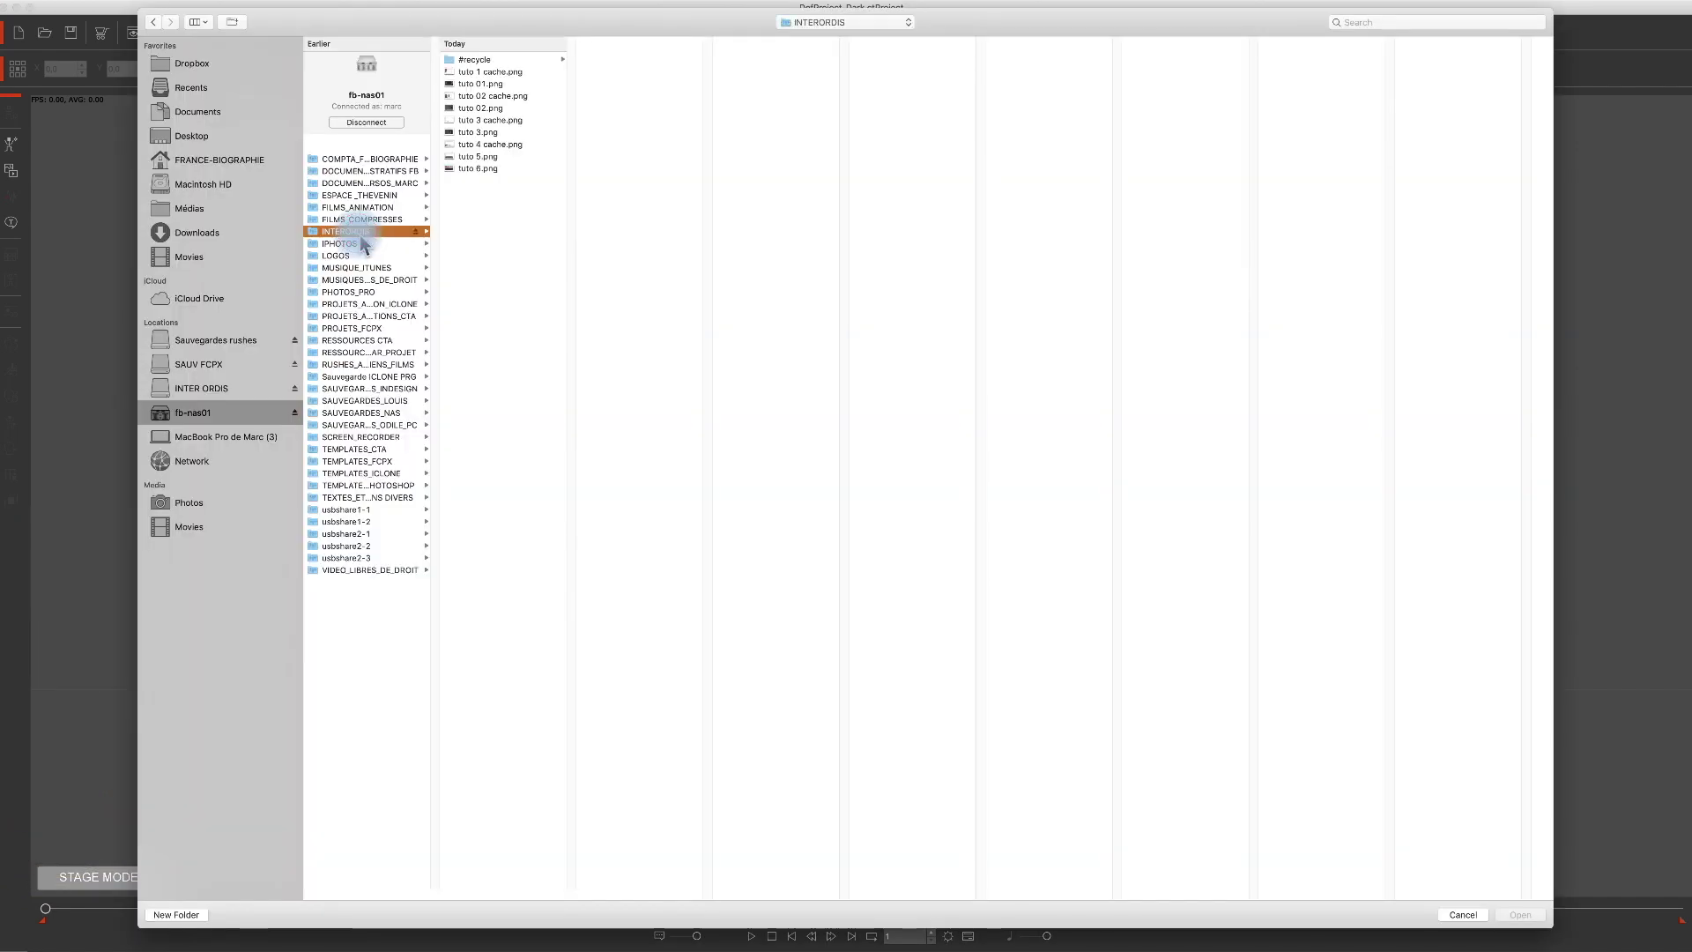
double_click(484, 84)
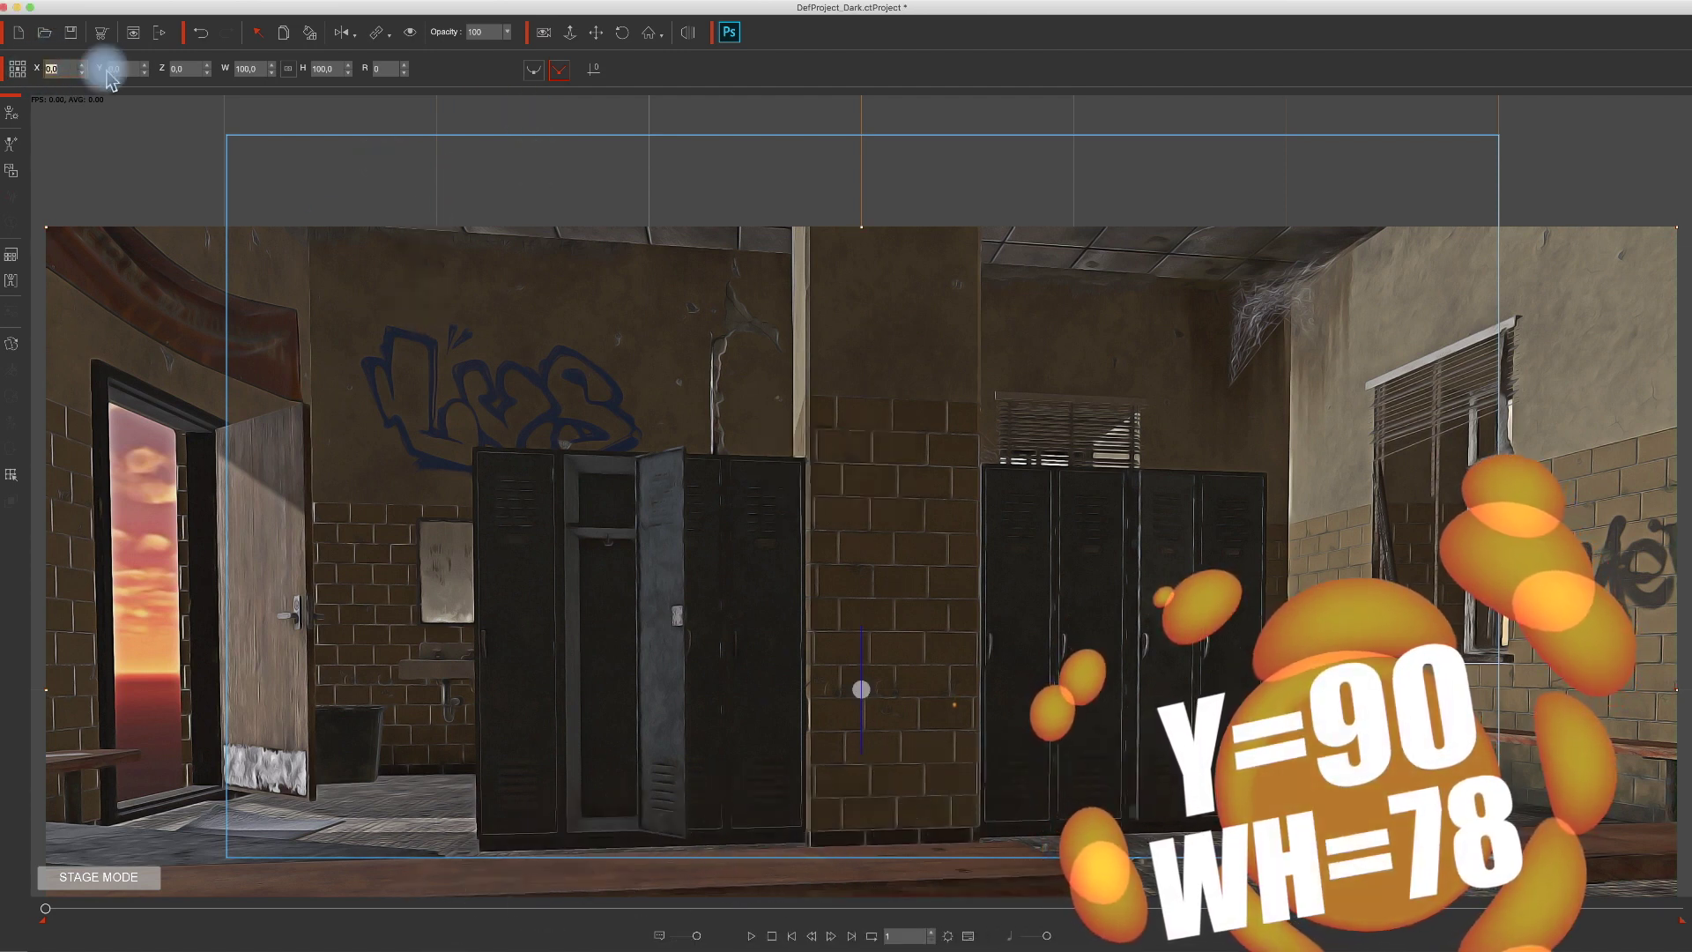
Set the locker room prop's Y position to 90 and its width and height to 78.
key("Tab")
type("90")
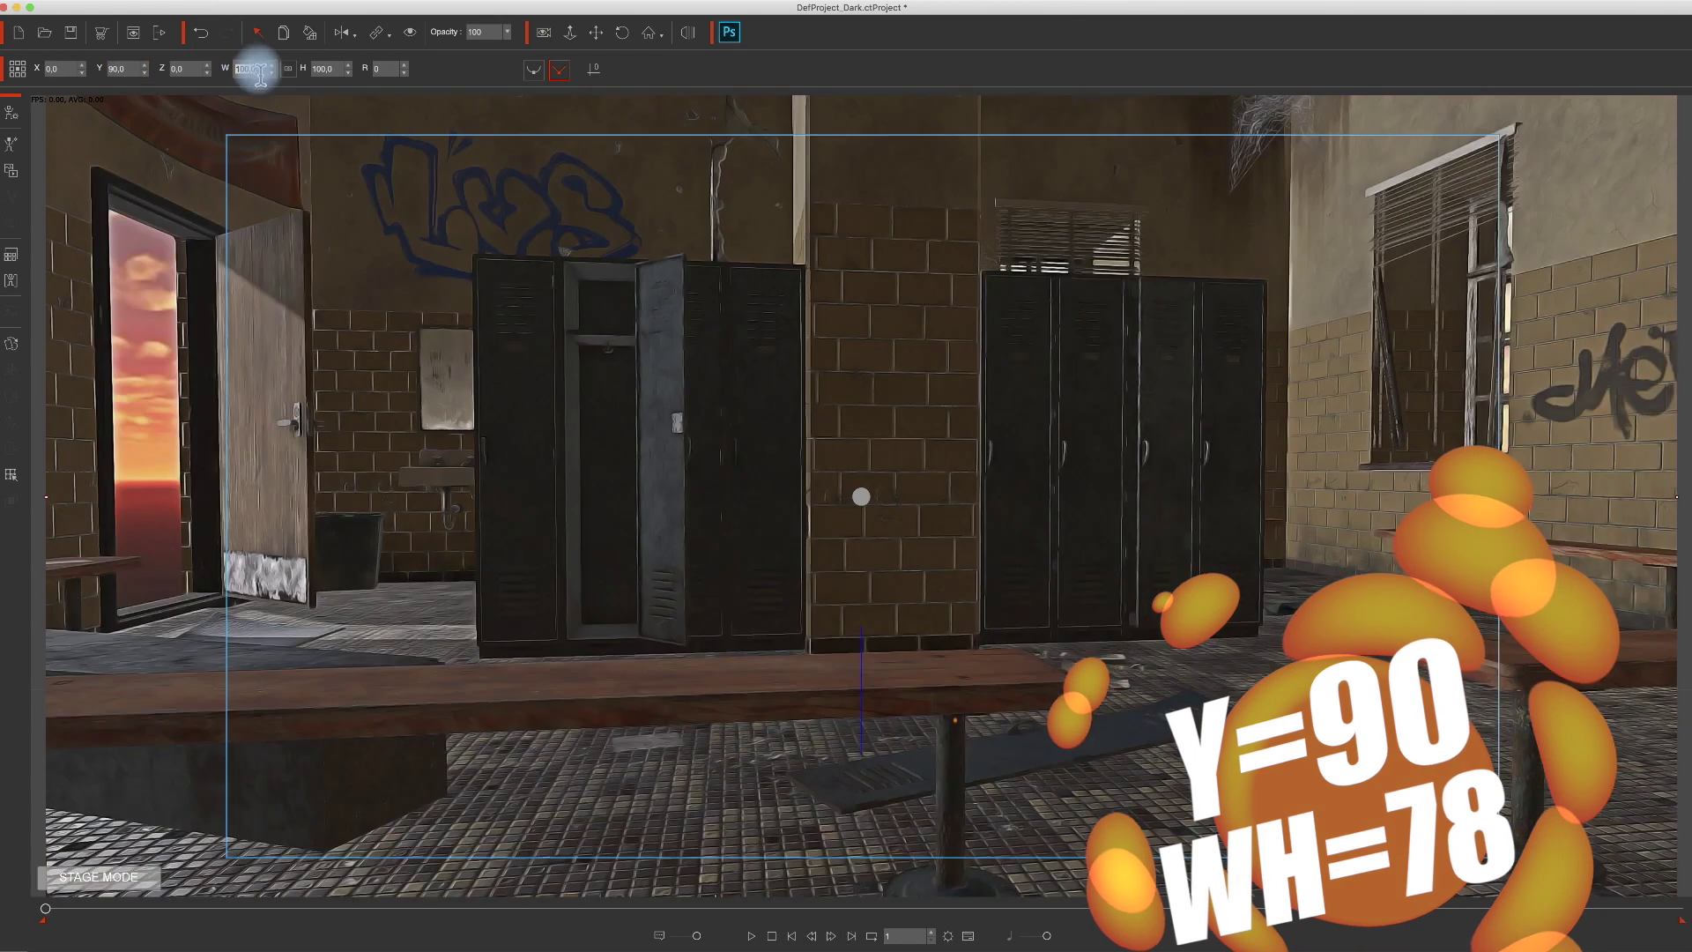
key("Tab")
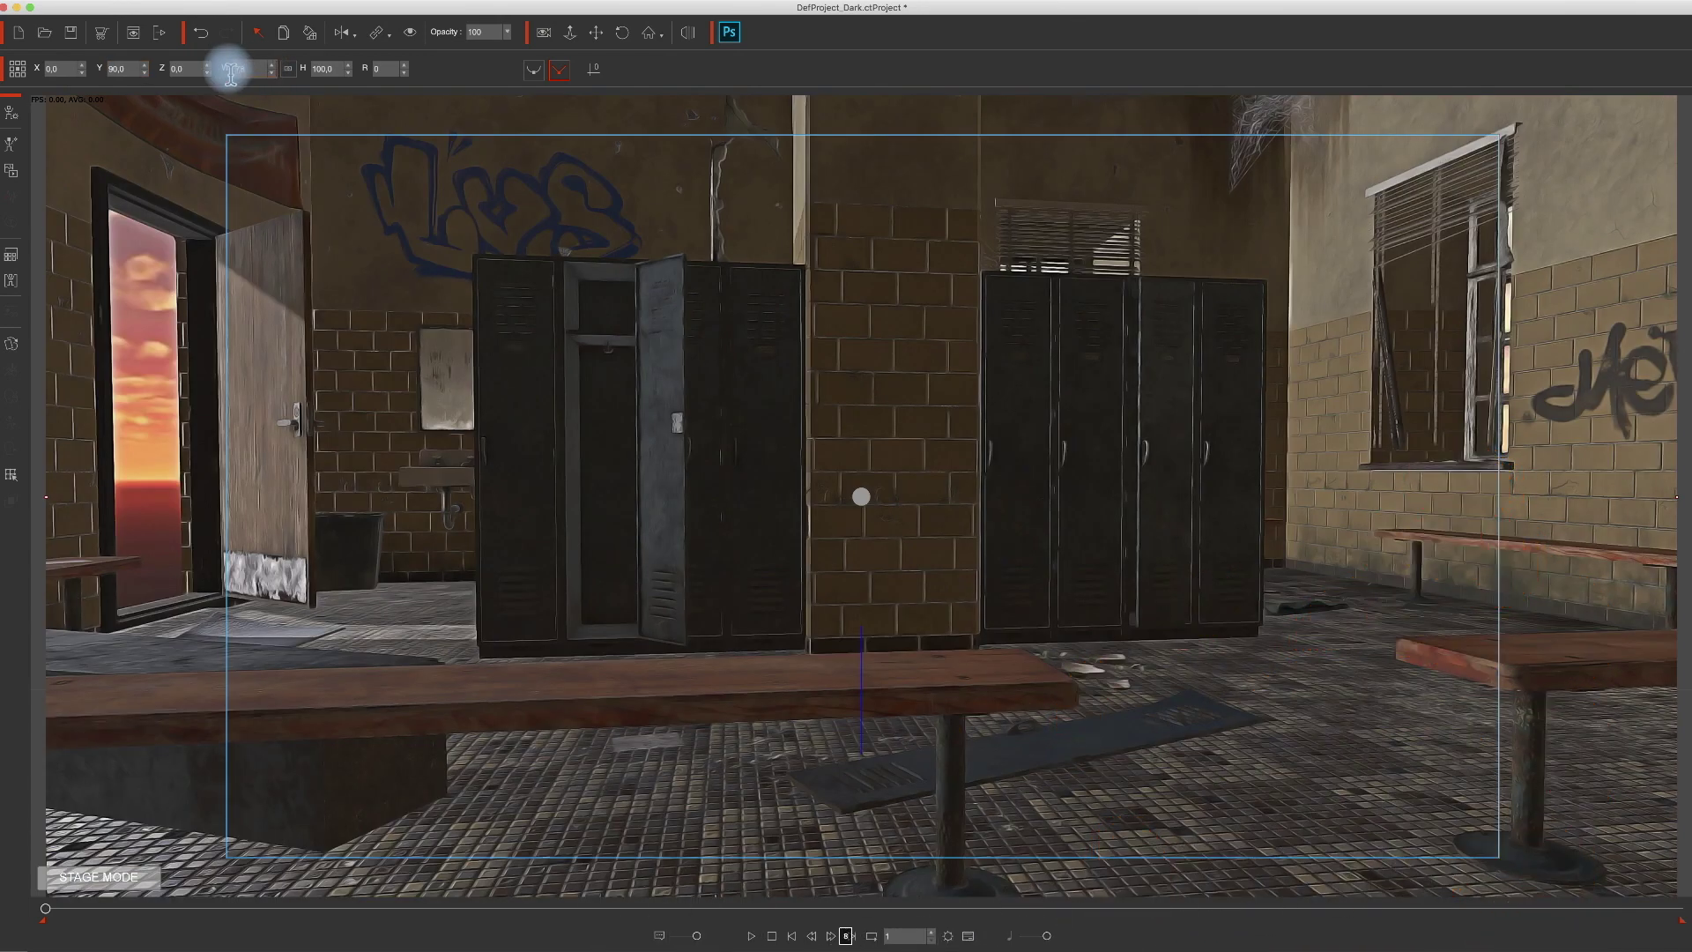
type("78")
key("Tab")
key("Return")
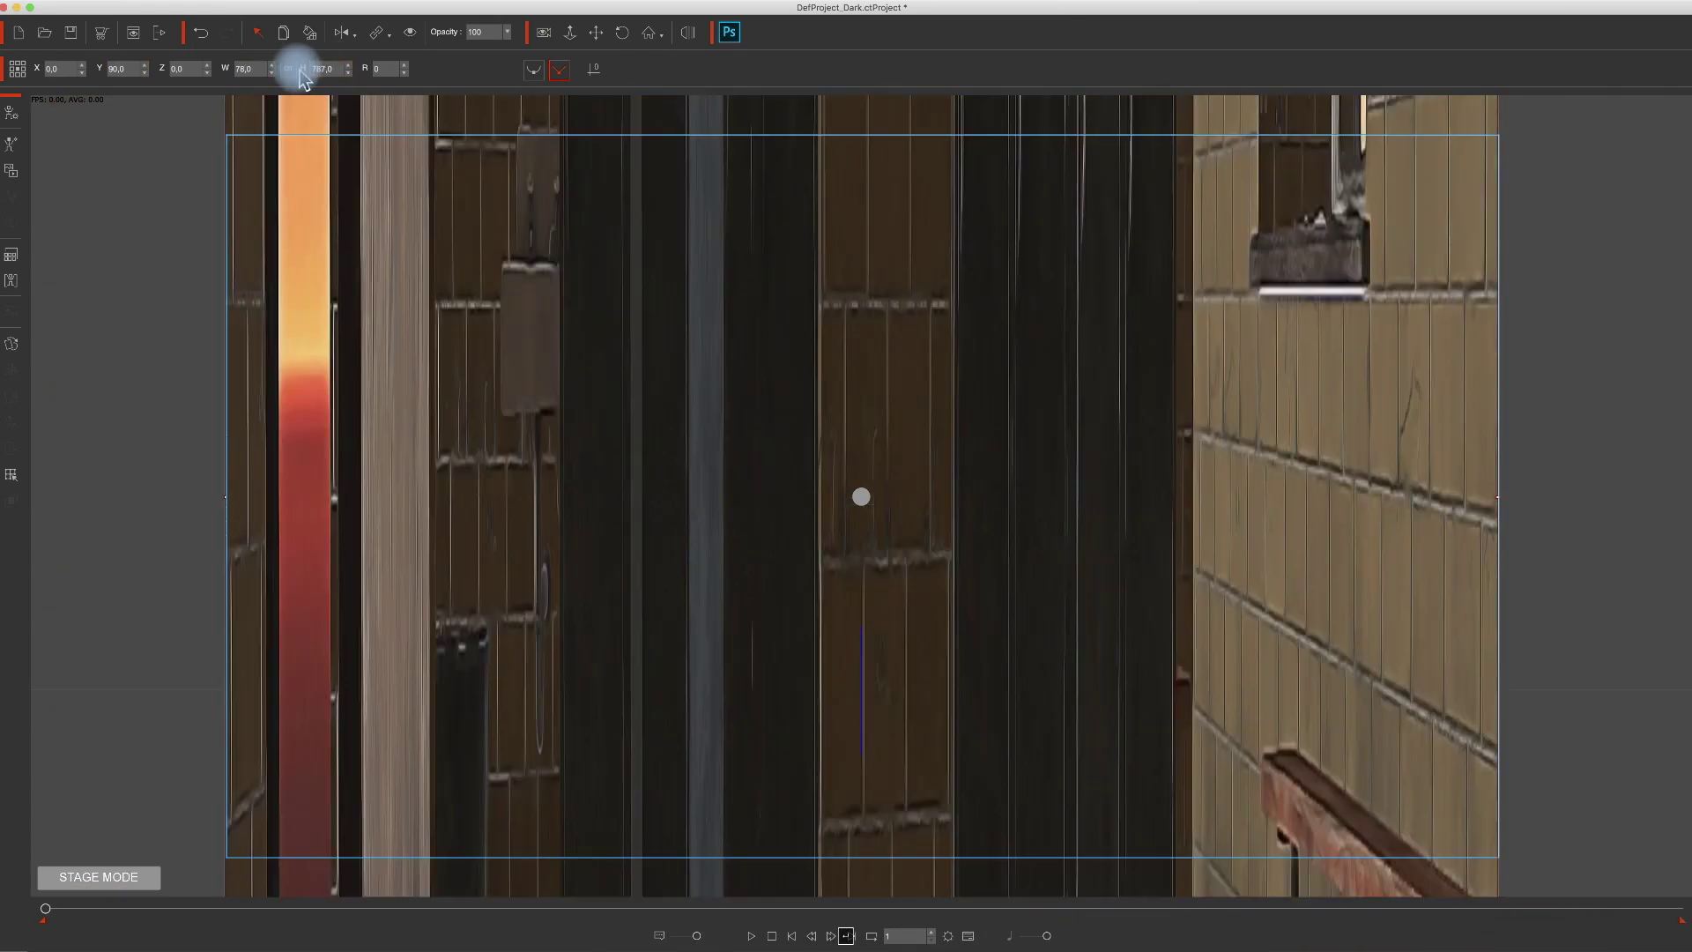
left_click(304, 70)
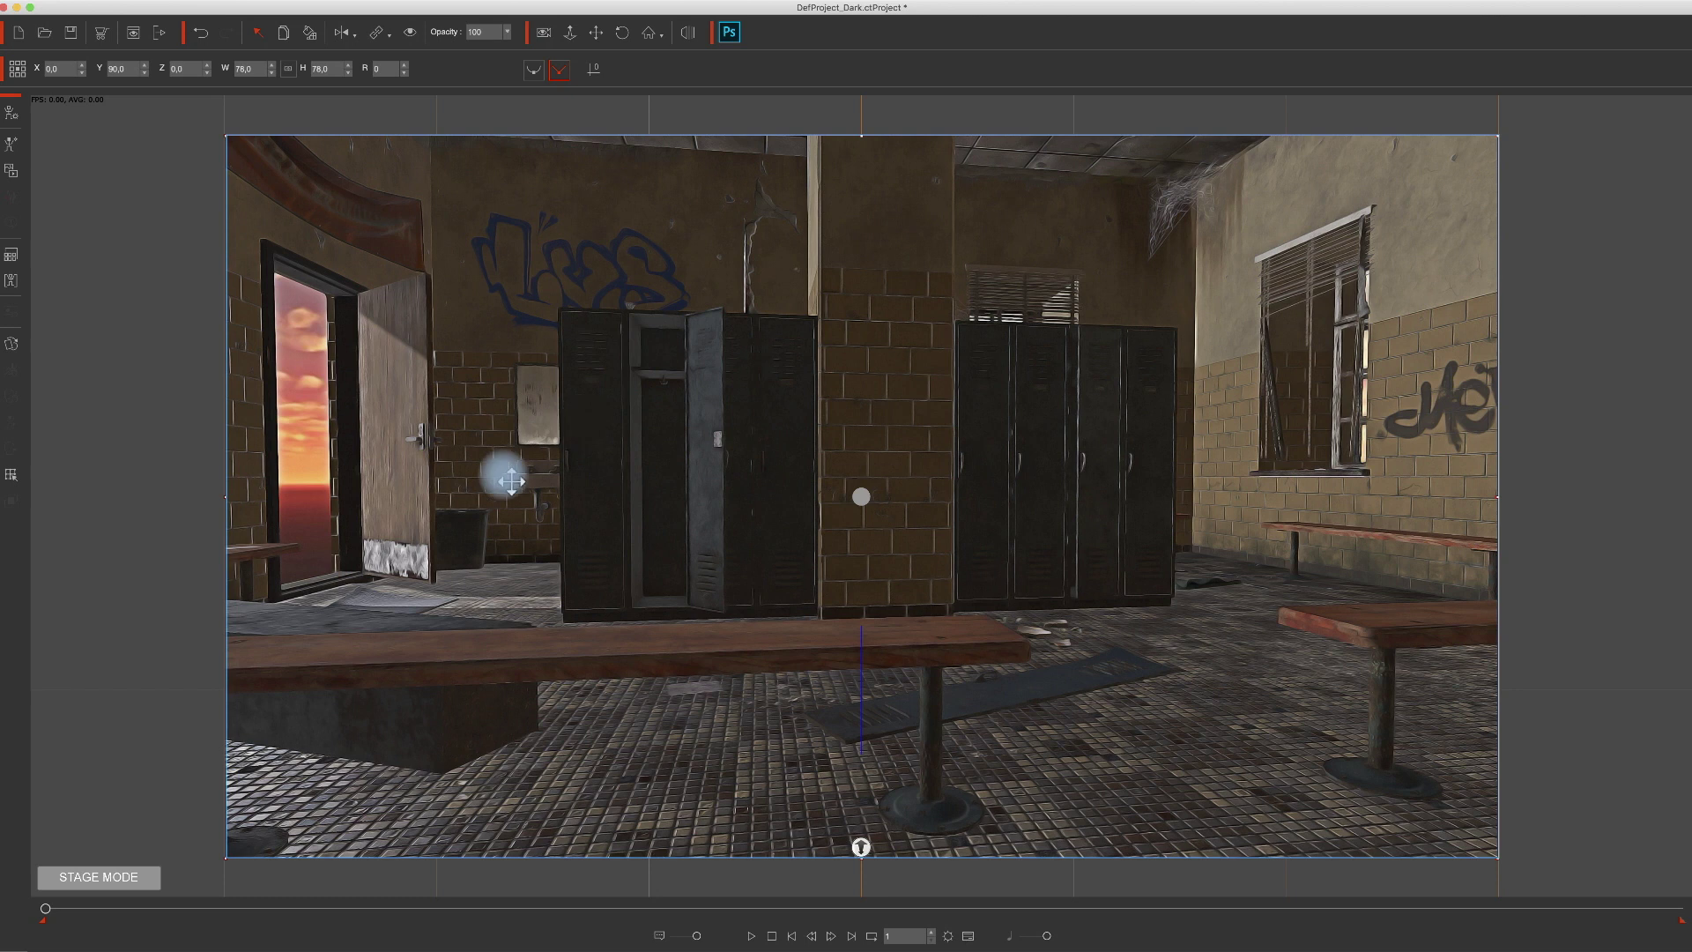
Open the Content Manager and browse the actor character templates to the G3 360 Character-Campus Hero folder.
key("F4")
left_click(1290, 187)
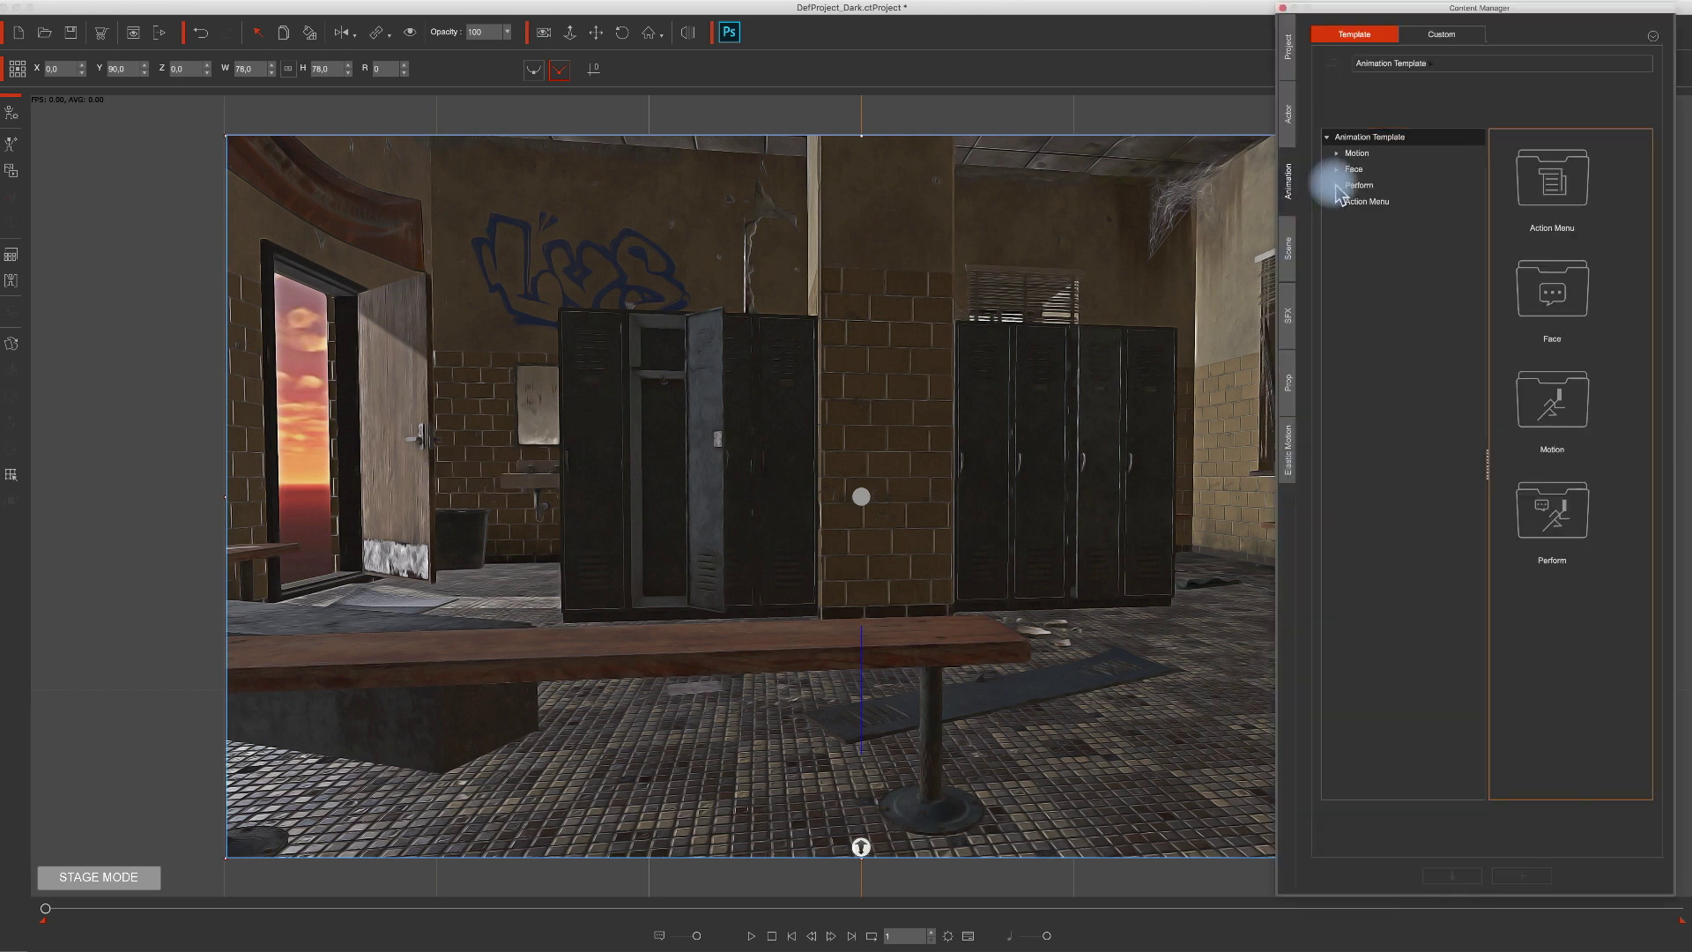
left_click(1288, 129)
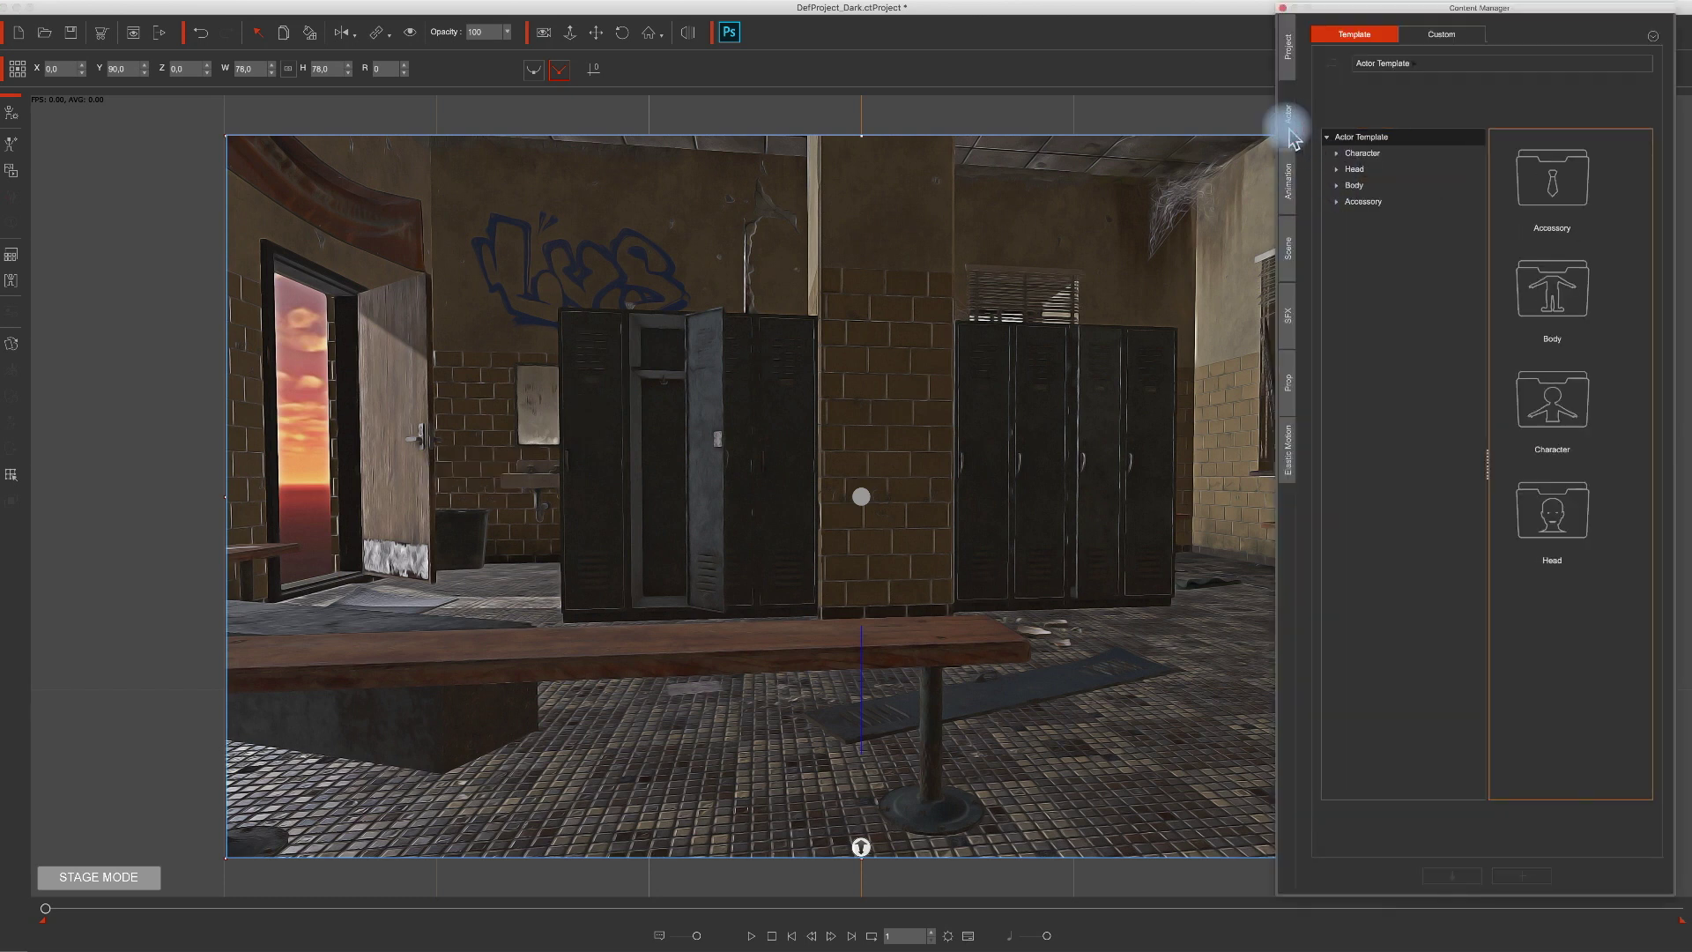
left_click(1351, 156)
left_click(1339, 156)
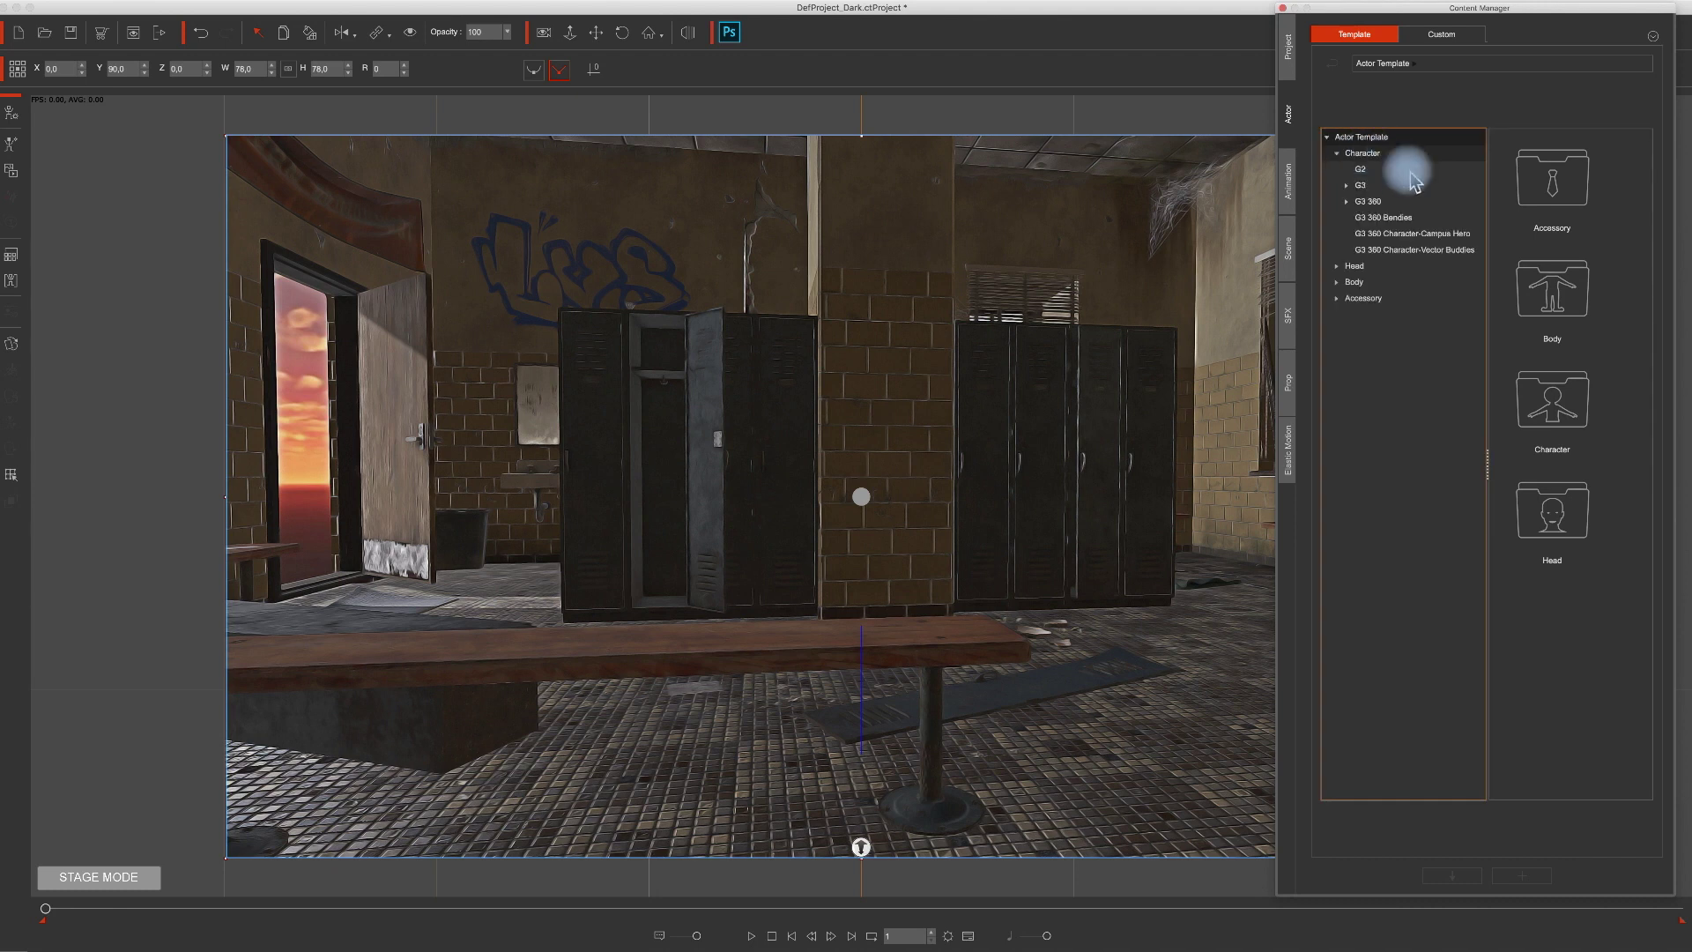
left_click(1348, 205)
left_click(1440, 216)
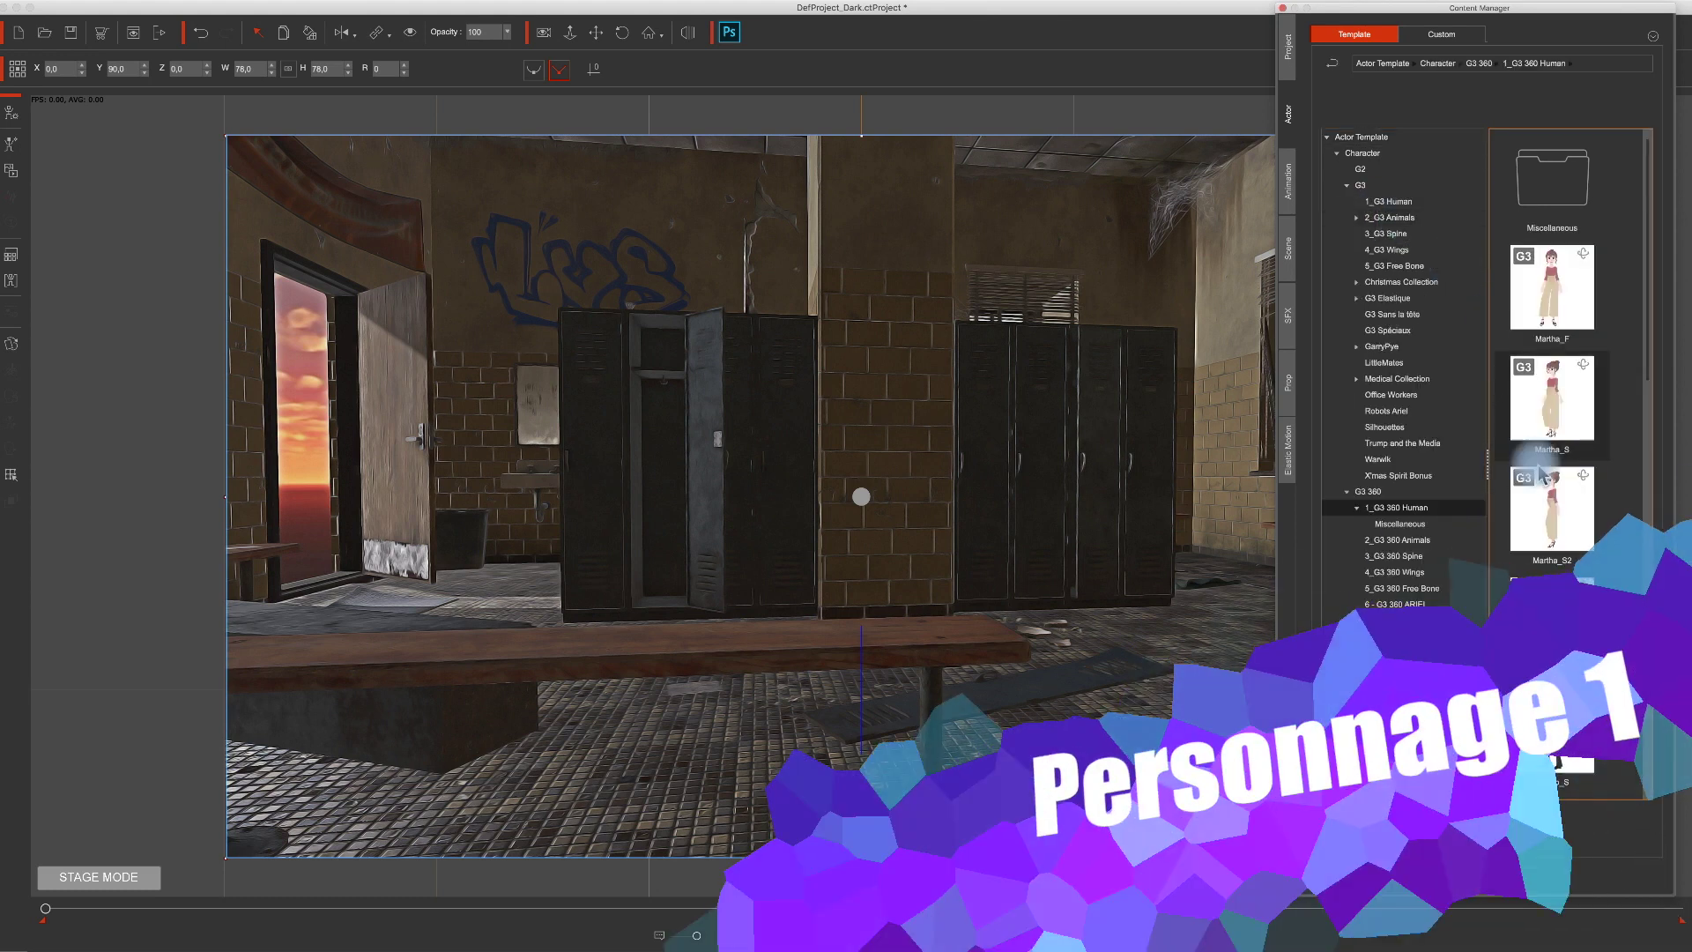
scroll(1543, 476, "down", 5)
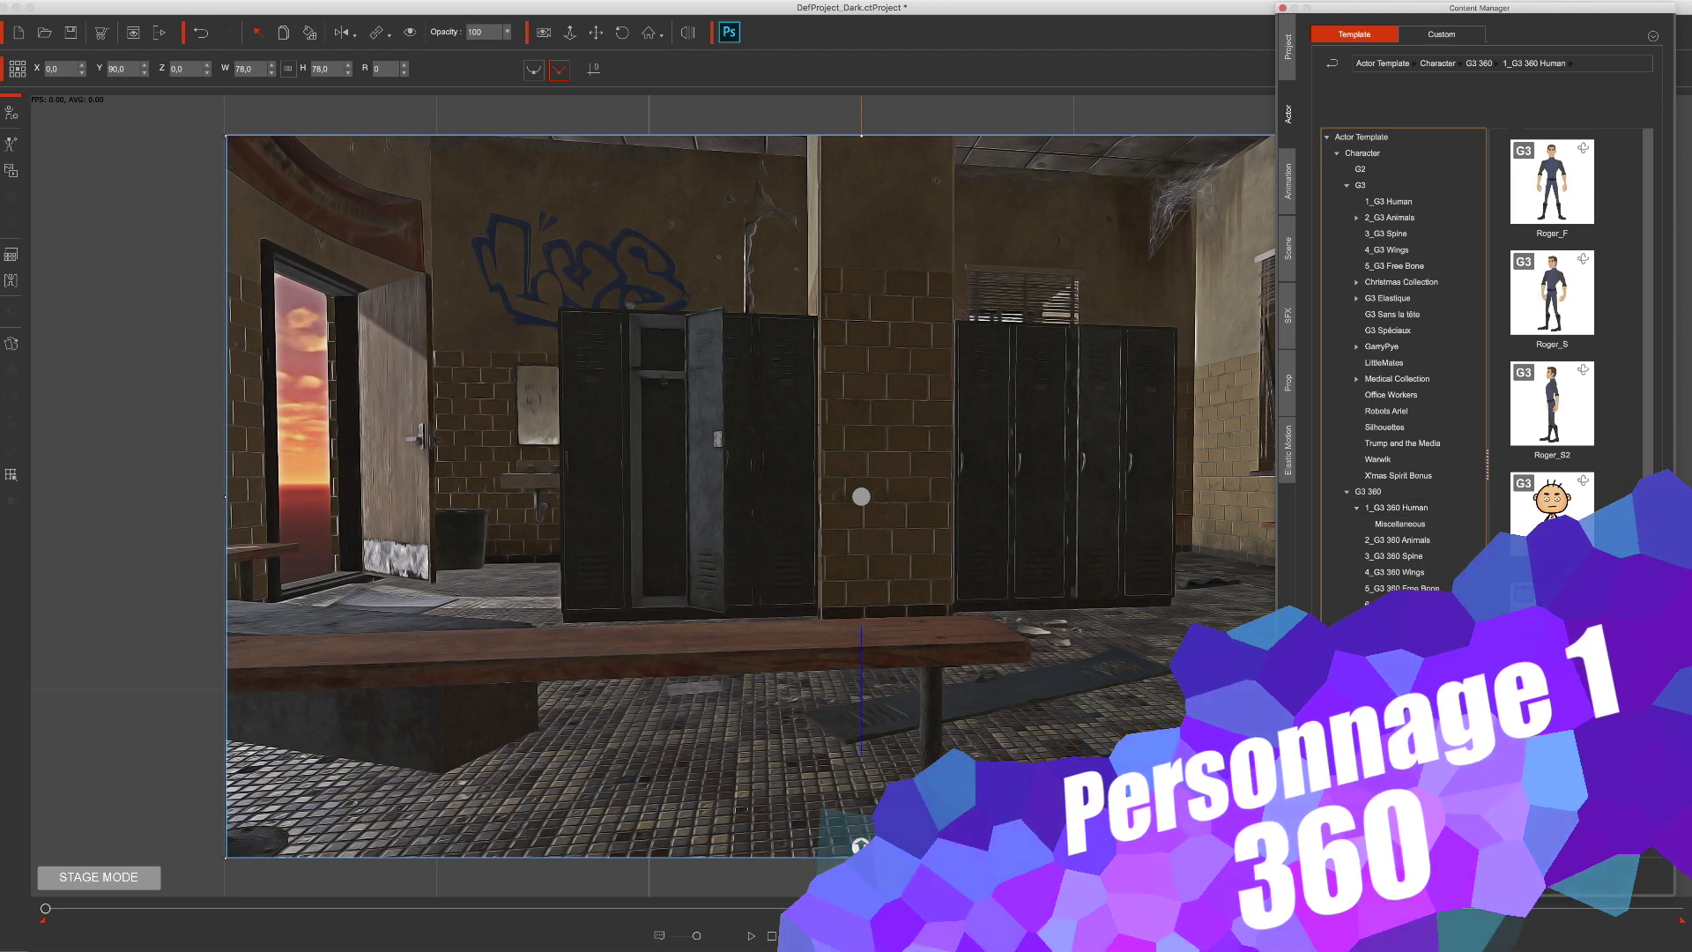
left_click(1415, 636)
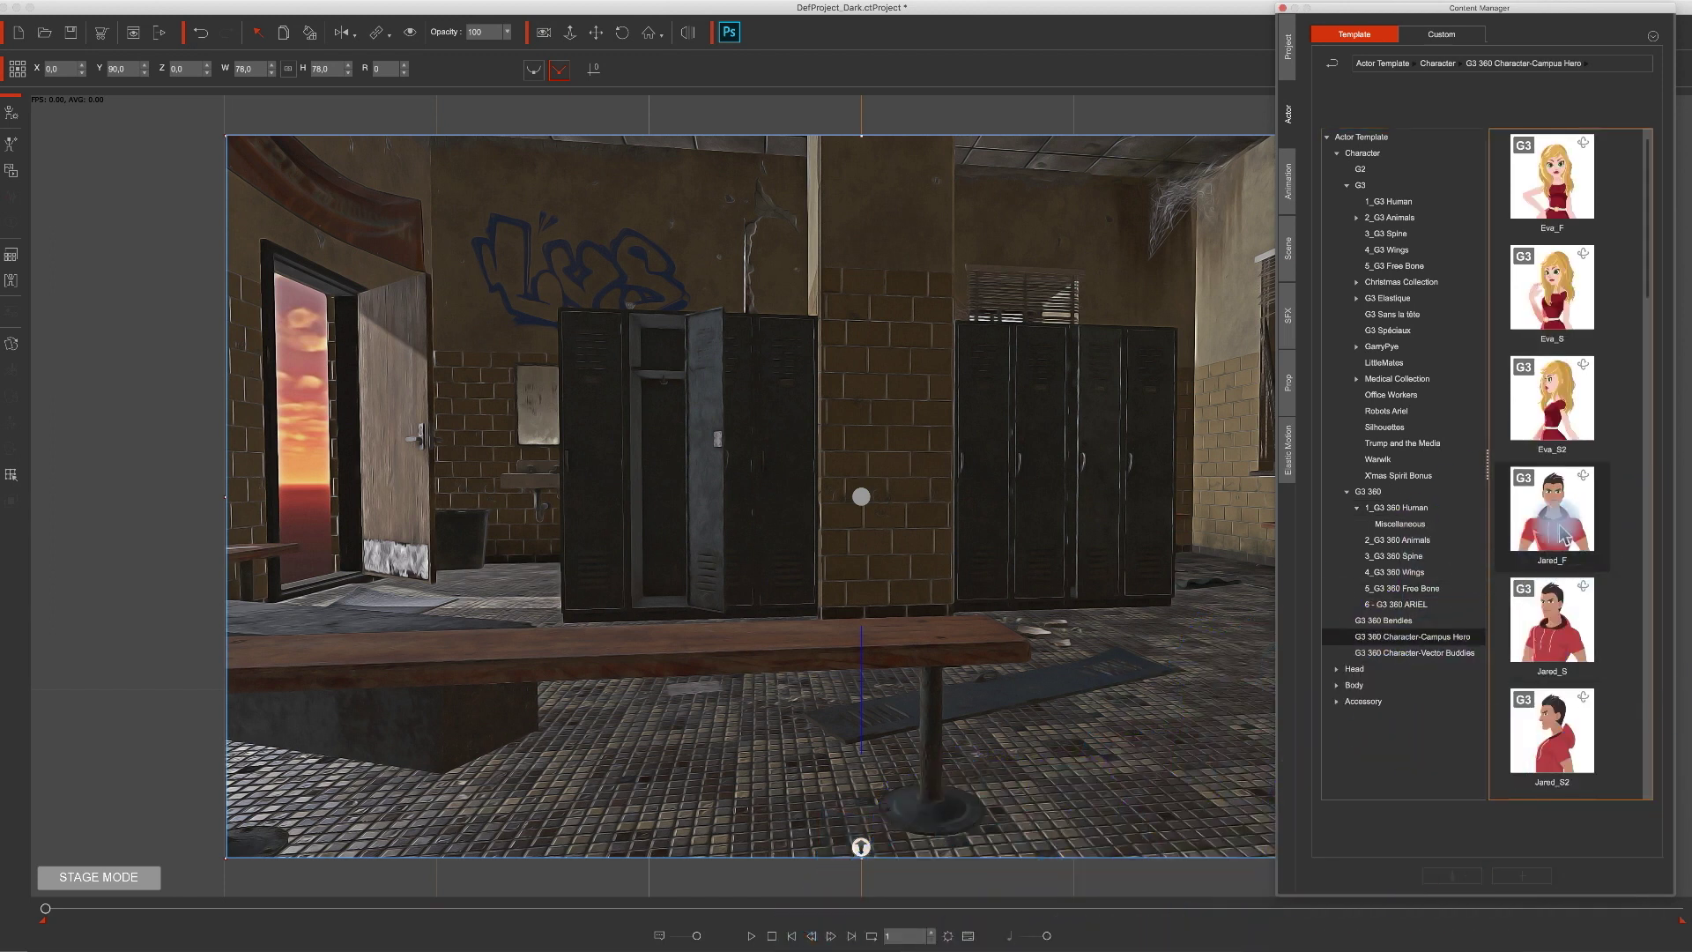
Add Jared_F to the scene, enlarge him to about 138%, and stand him in front of the bench near the open locker.
left_click_drag(1567, 528, 785, 578)
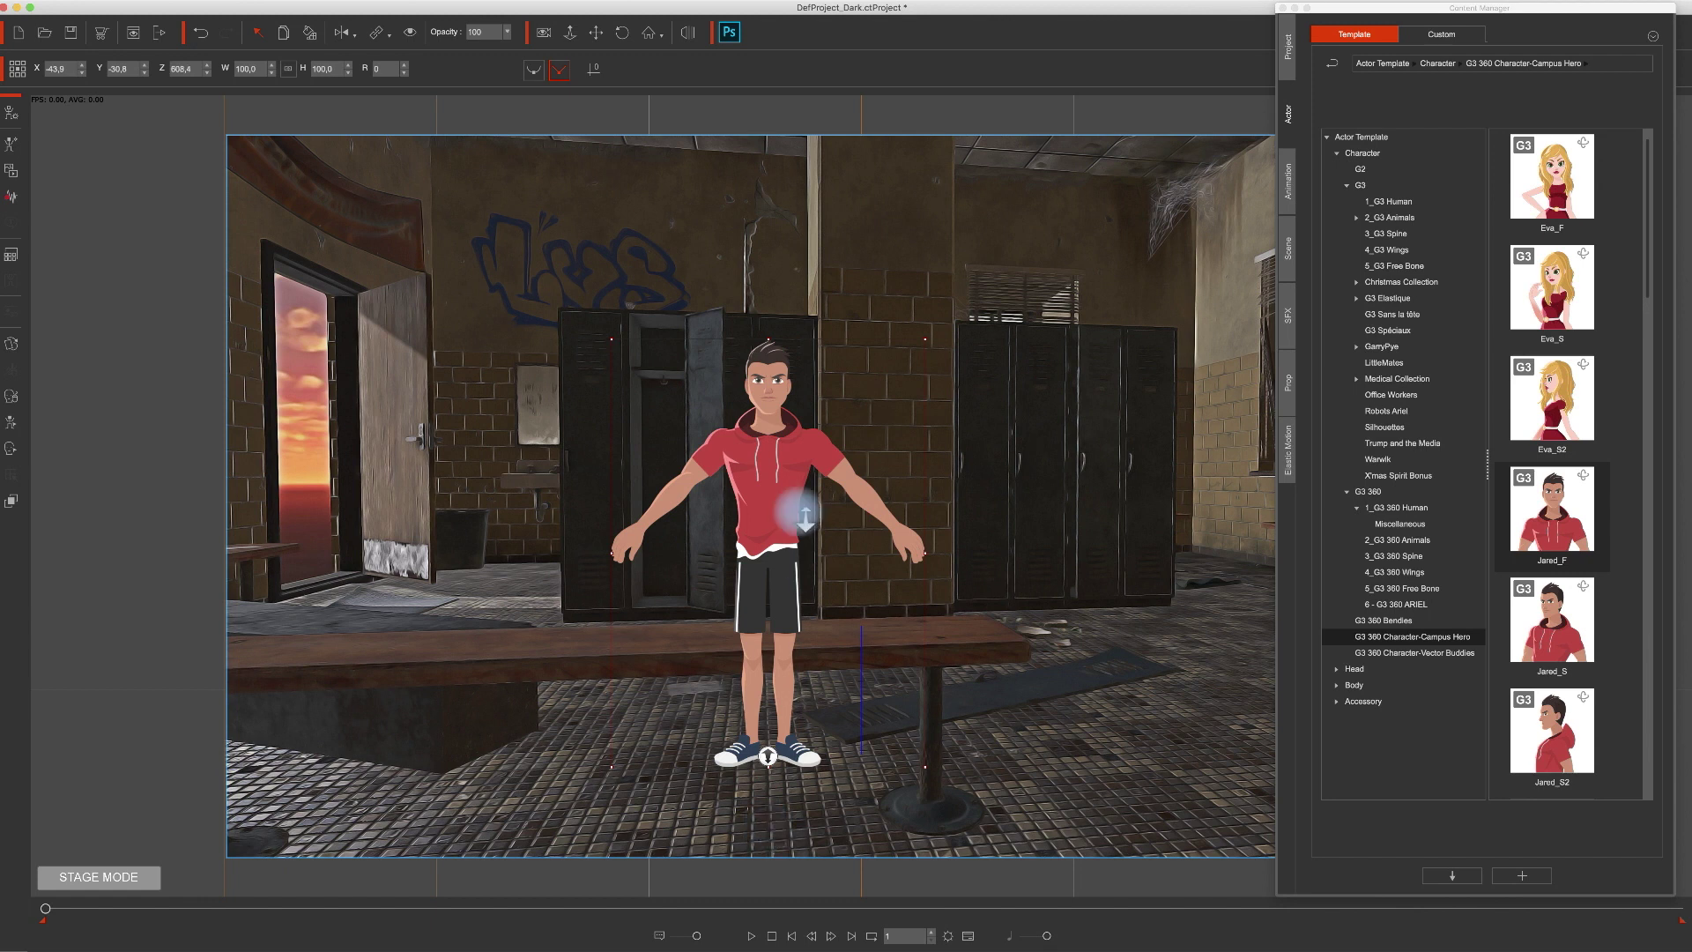
left_click_drag(608, 335, 553, 181)
left_click_drag(773, 458, 633, 550)
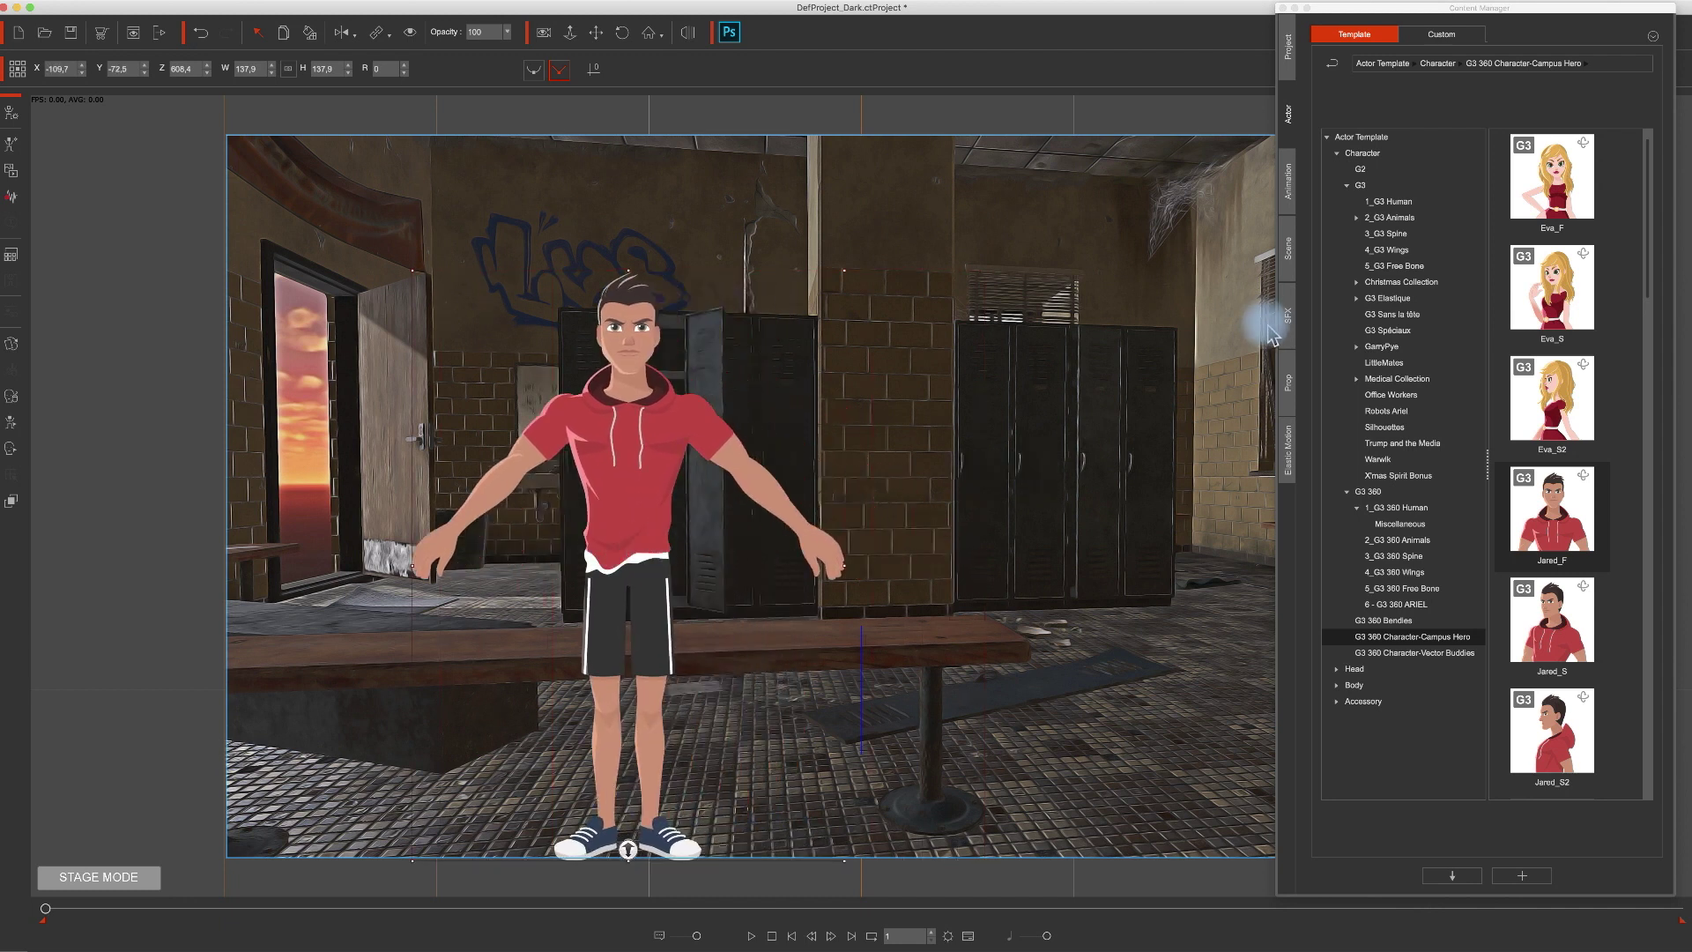
Apply the male Sit_05 pose from G3 Poses Mode to the character and seat him on the foreground bench.
left_click(1288, 182)
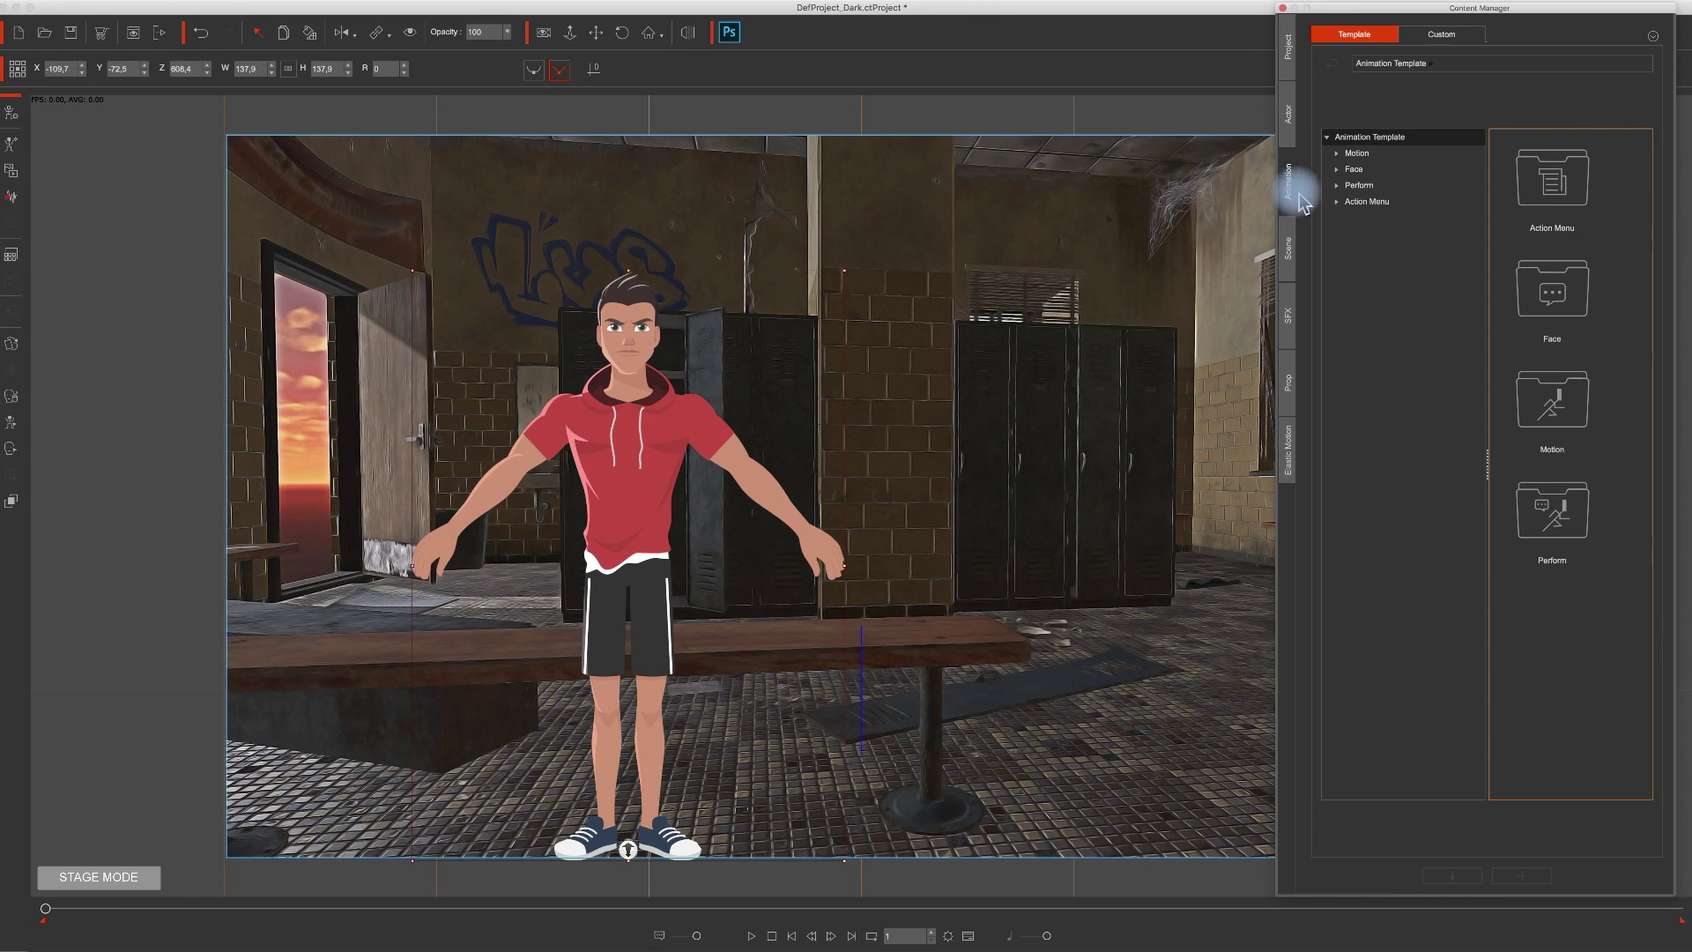
left_click(1340, 158)
left_click(1337, 153)
left_click(1346, 168)
left_click(1356, 362)
left_click(1367, 395)
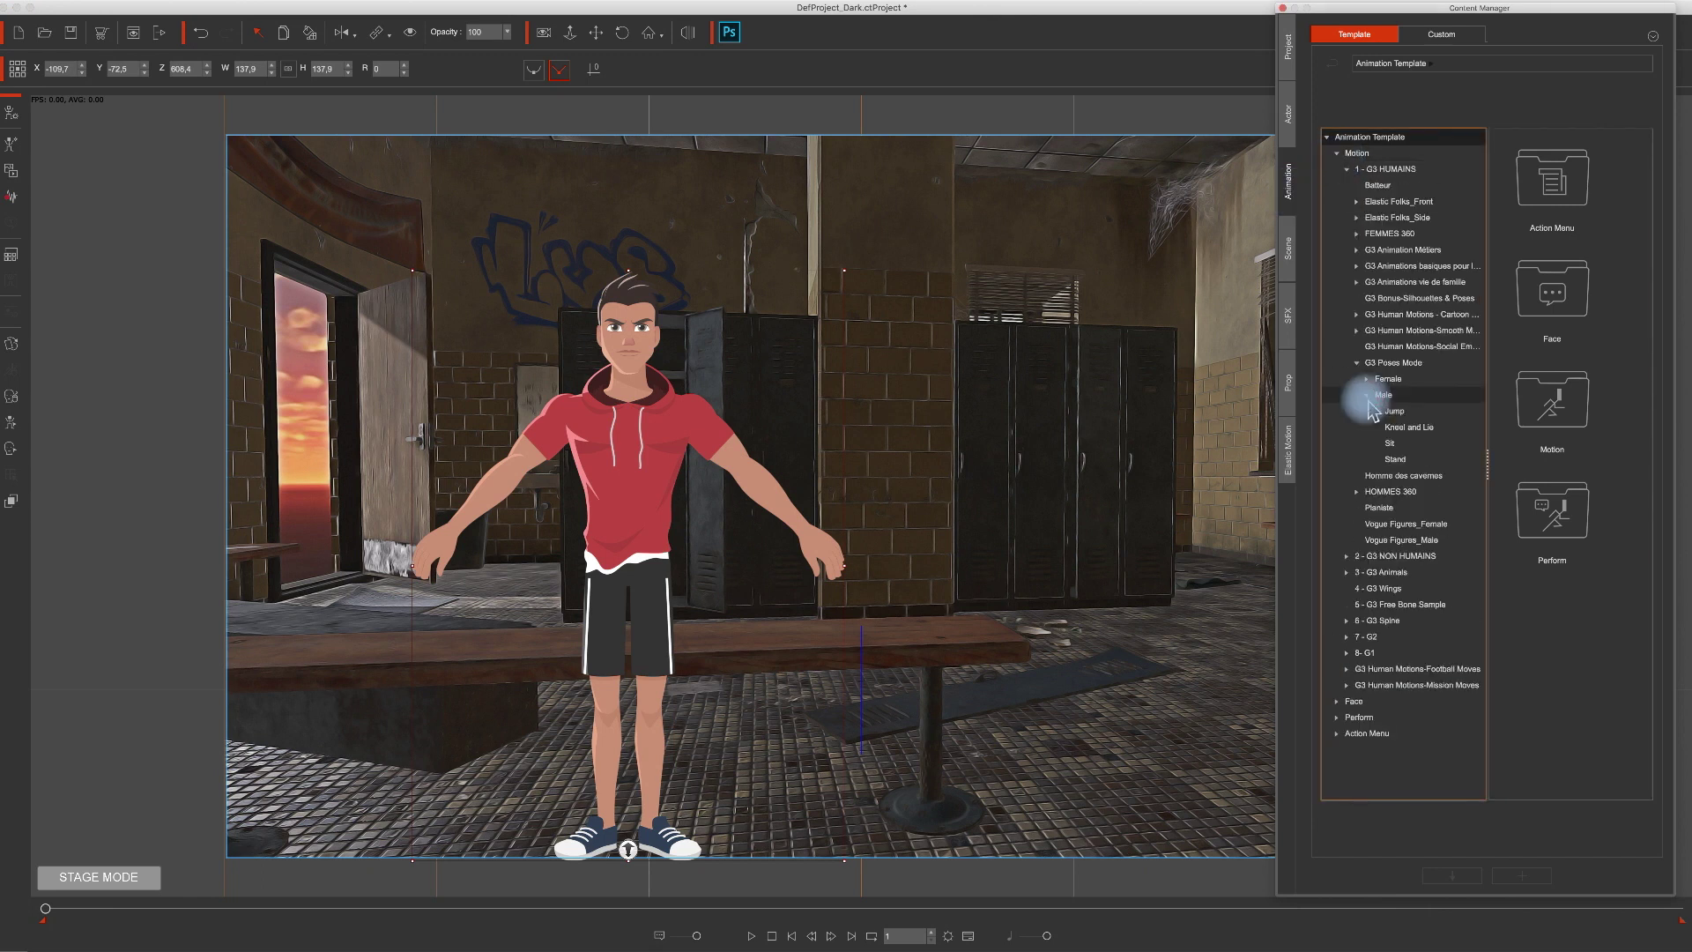
left_click(1396, 444)
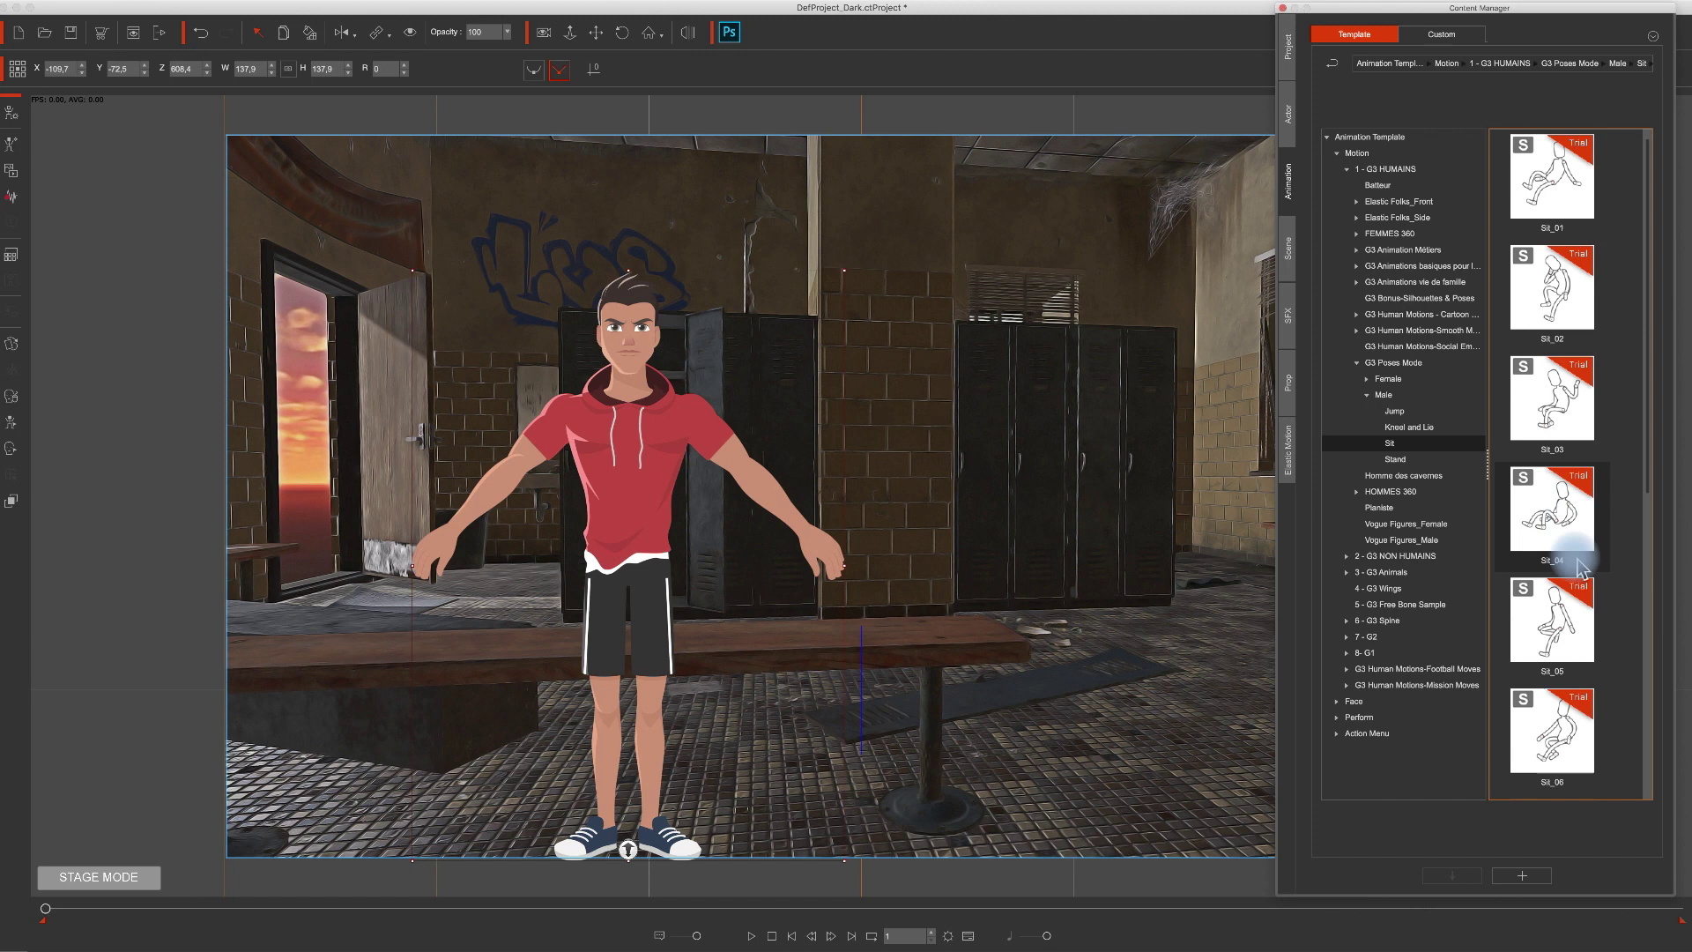
double_click(1560, 631)
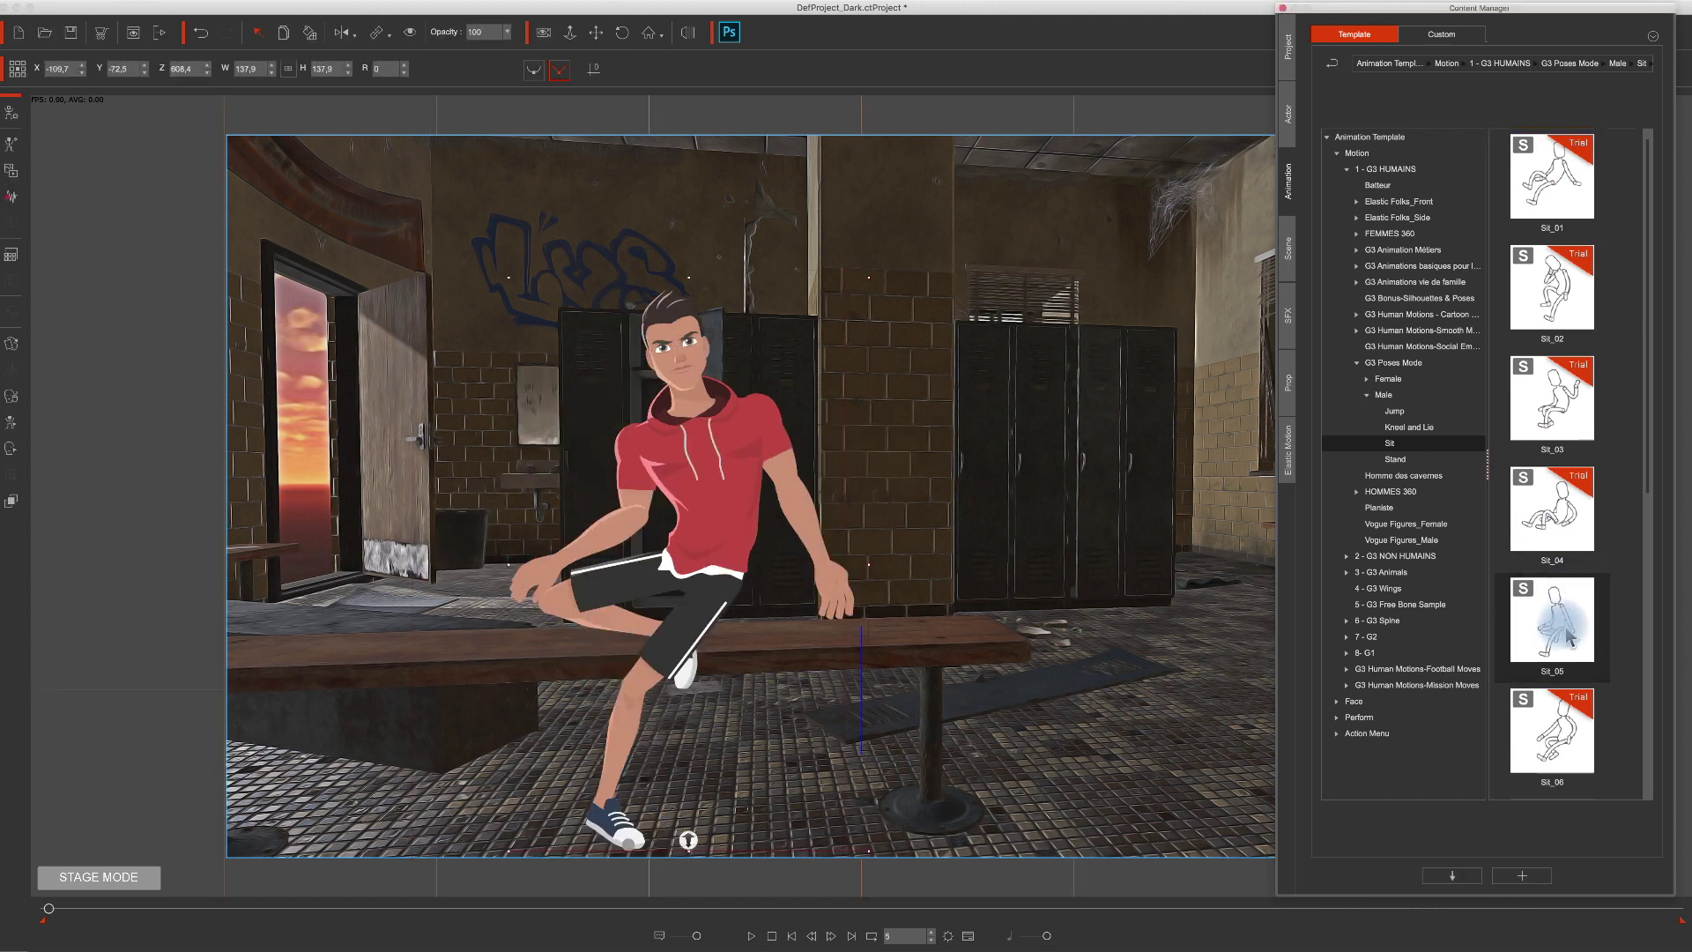
left_click_drag(695, 551, 743, 585)
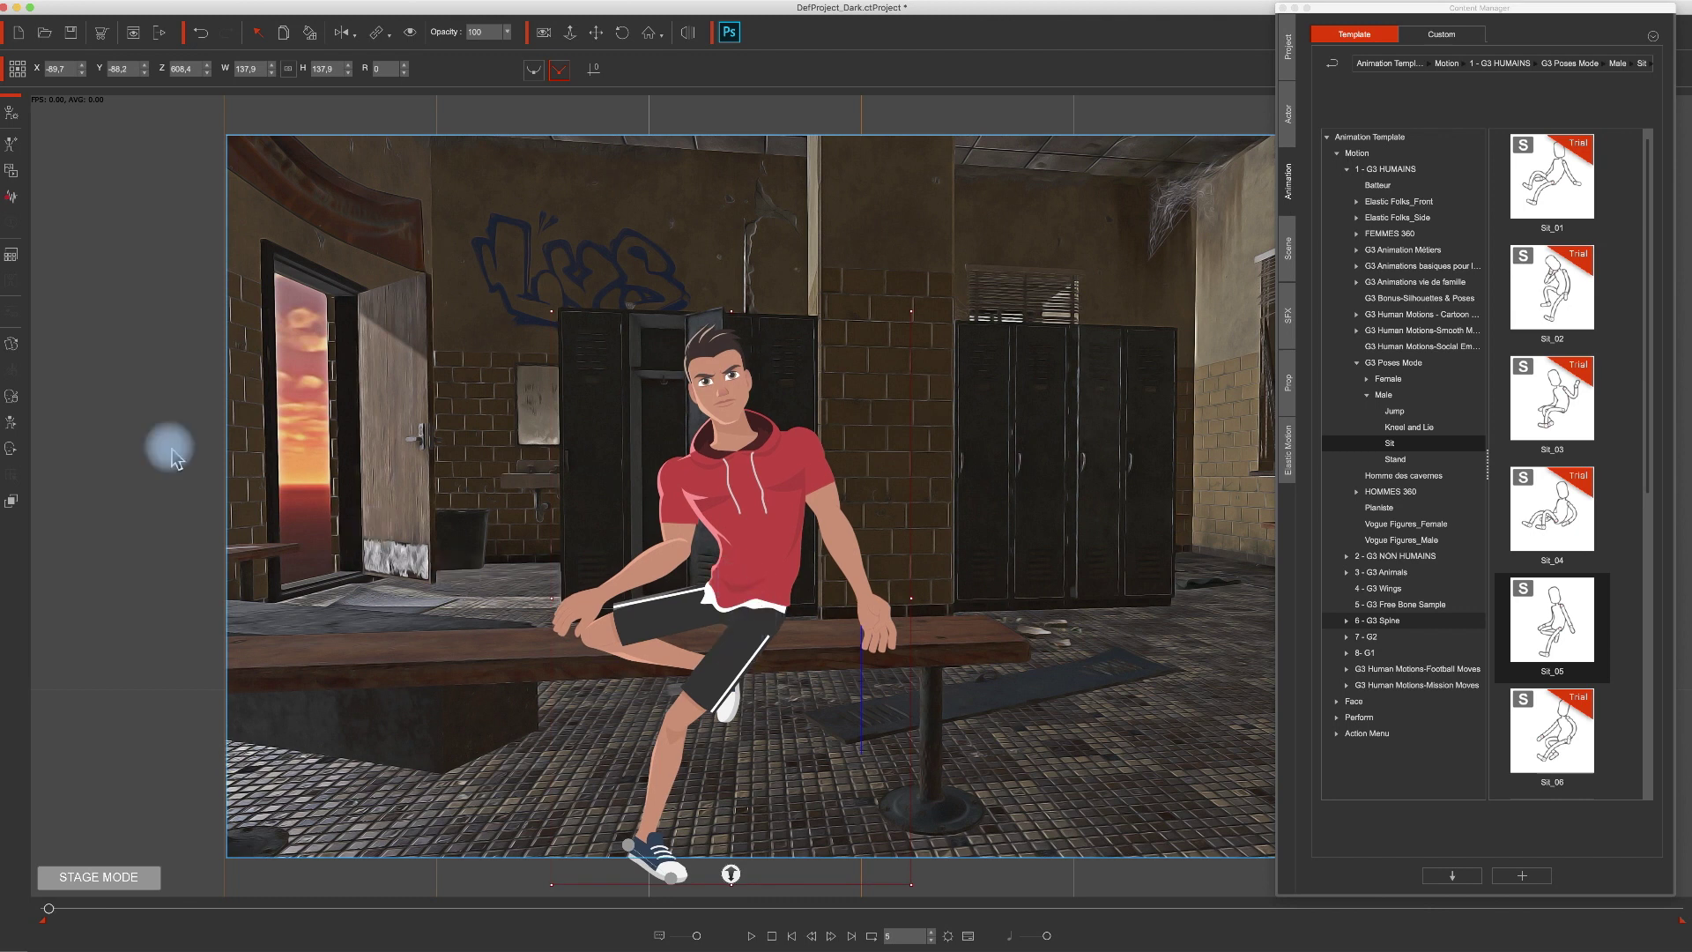
Rotate the character's left lower leg to 313 degrees in the 2D Motion Key Editor.
left_click(18, 432)
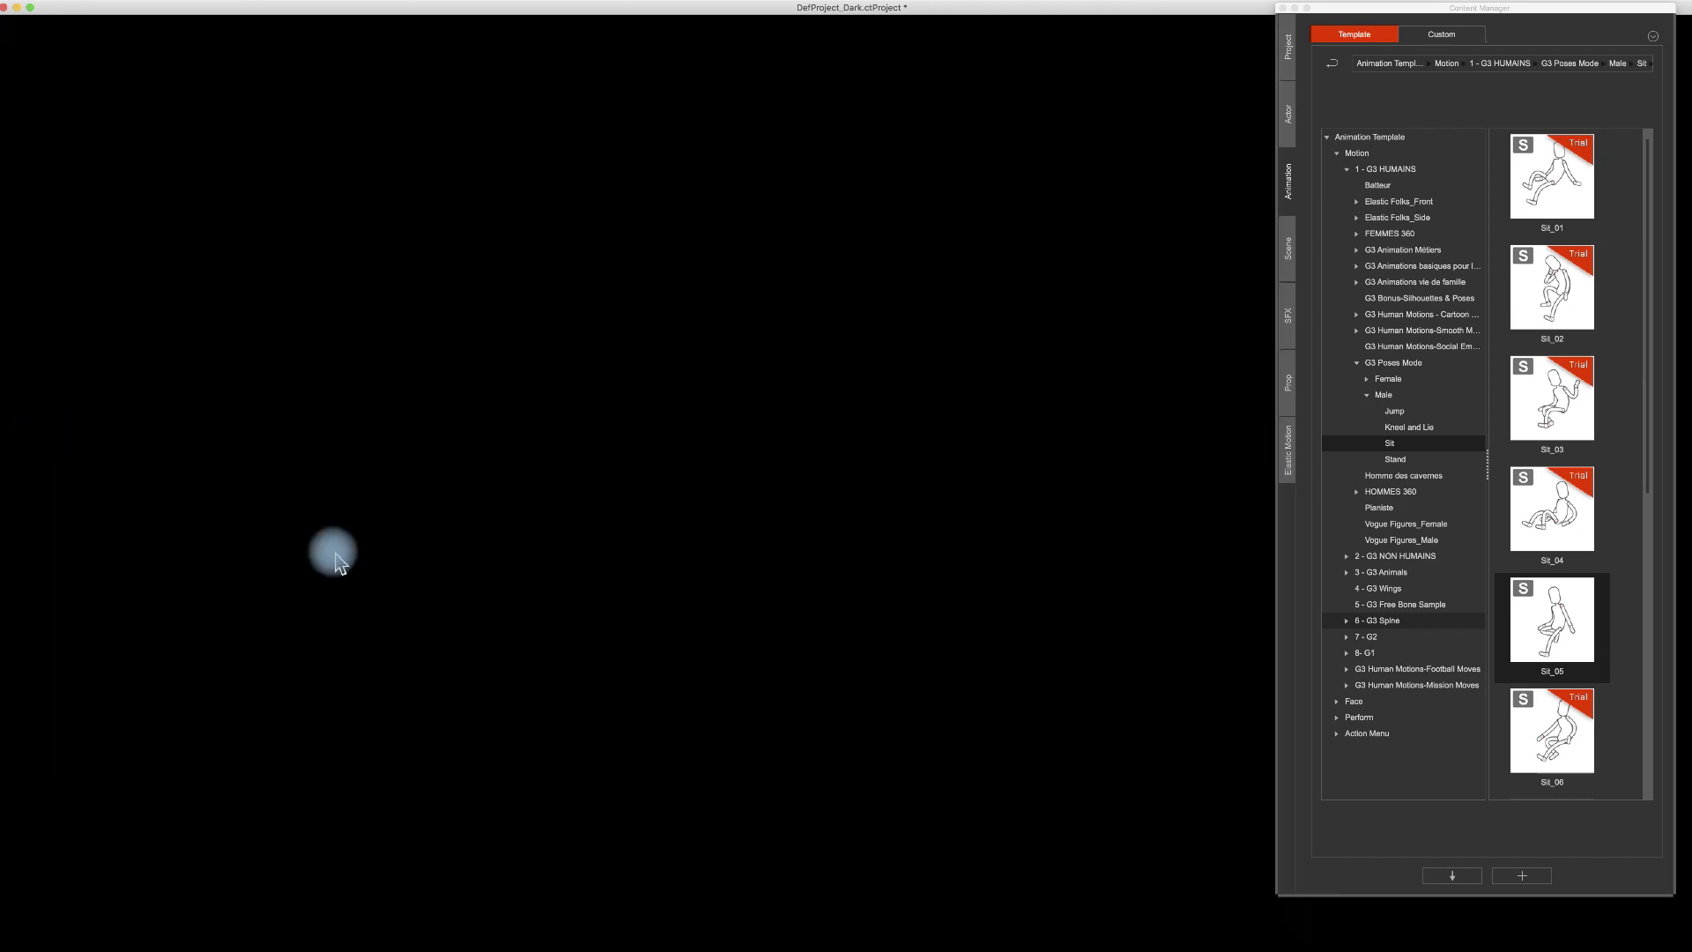
left_click(684, 721)
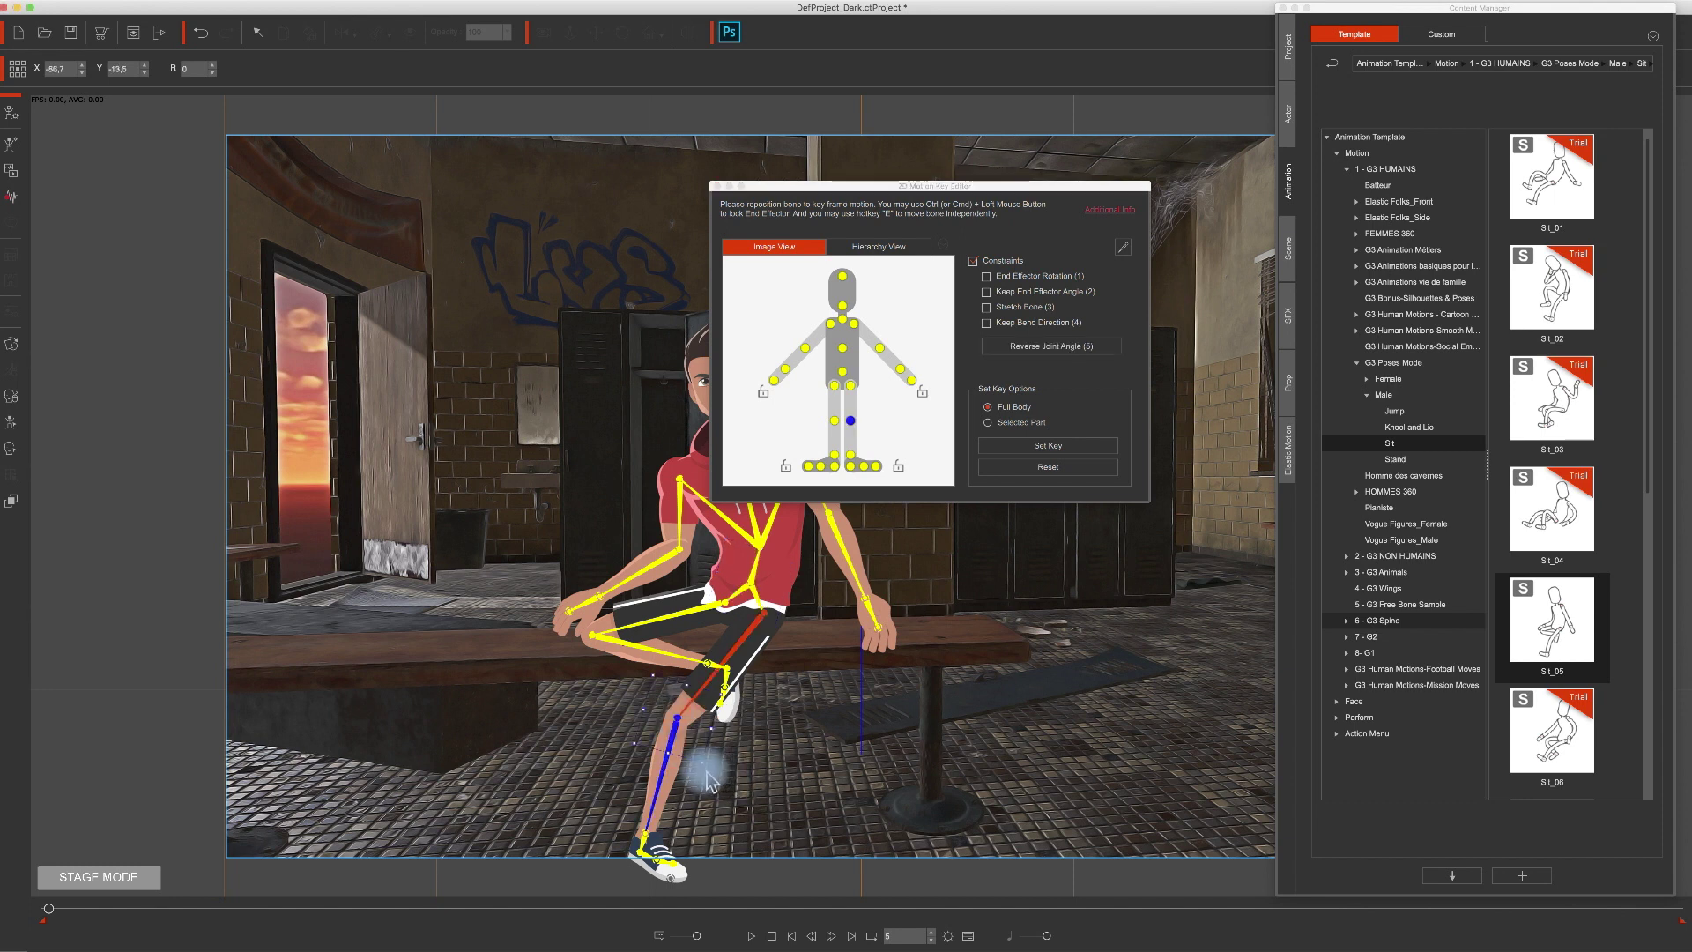
left_click_drag(718, 773, 769, 748)
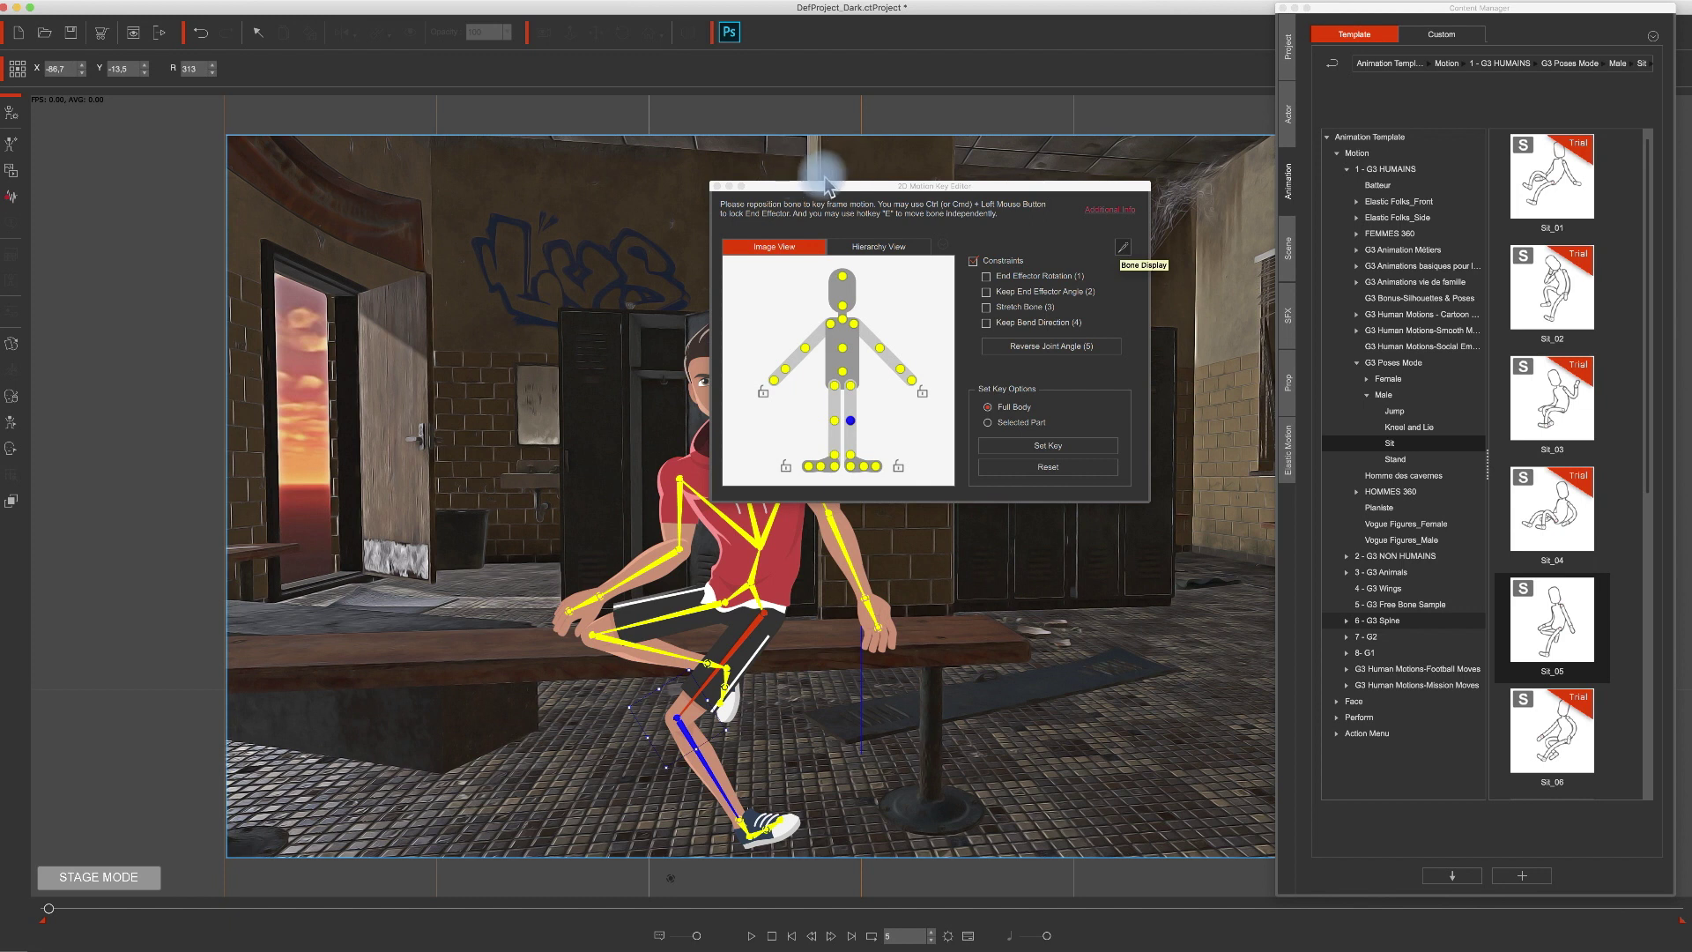
left_click(717, 187)
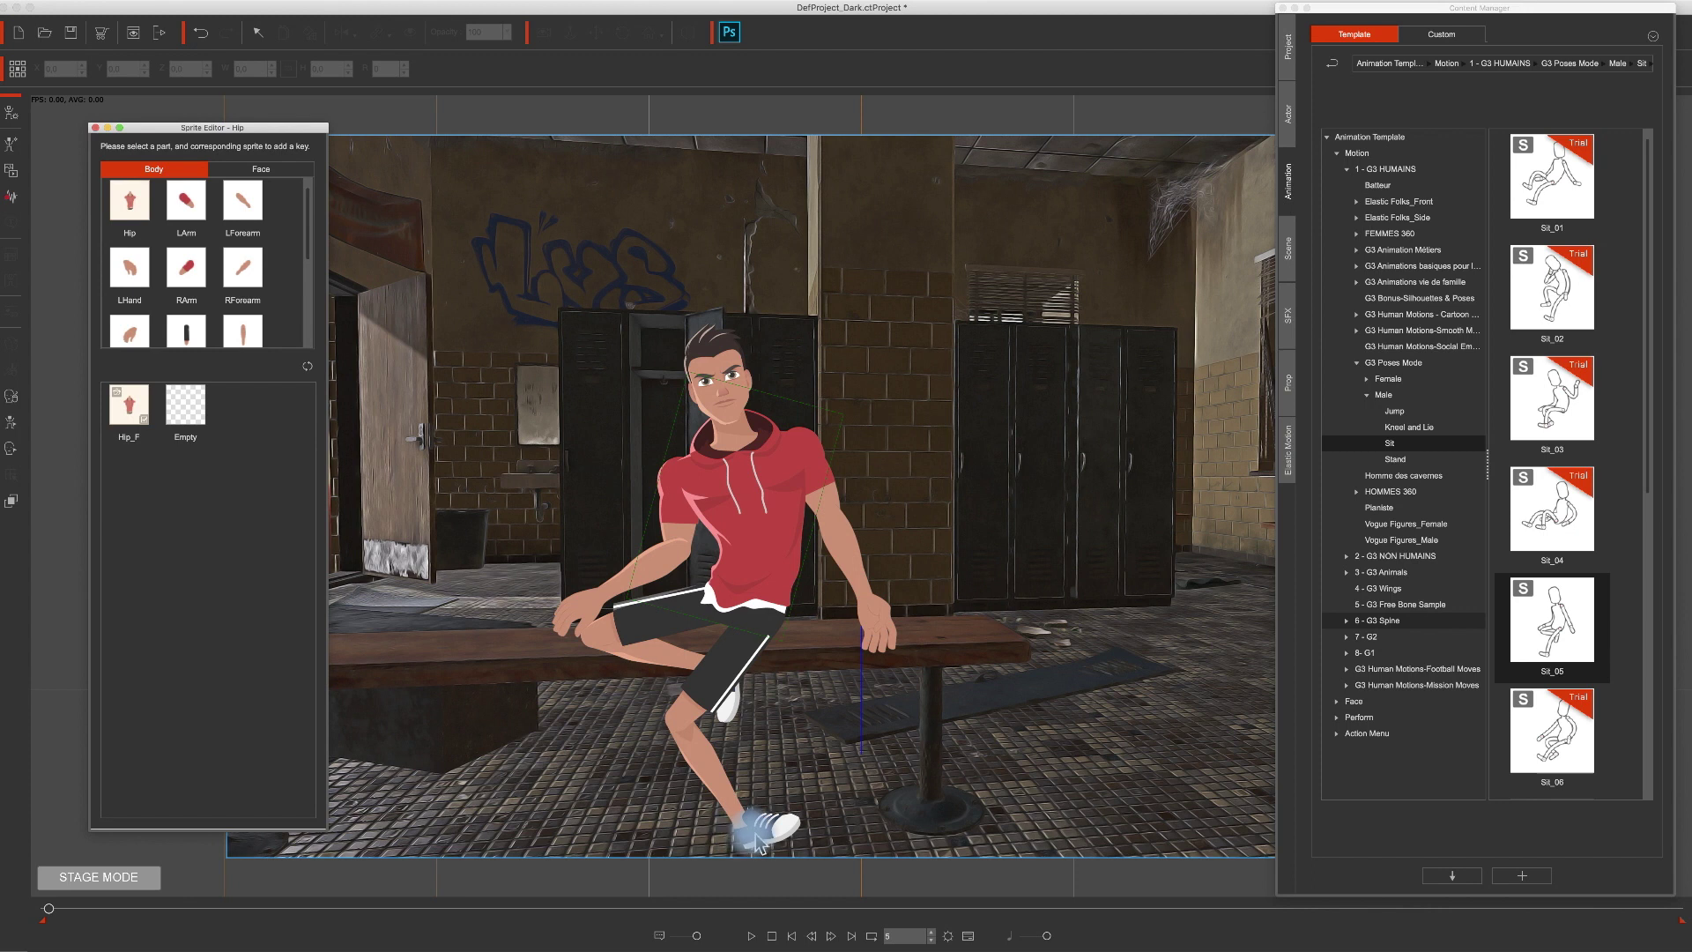
Replace the character's left foot sprite with Foot_45_R in the Sprite Editor.
left_click(756, 839)
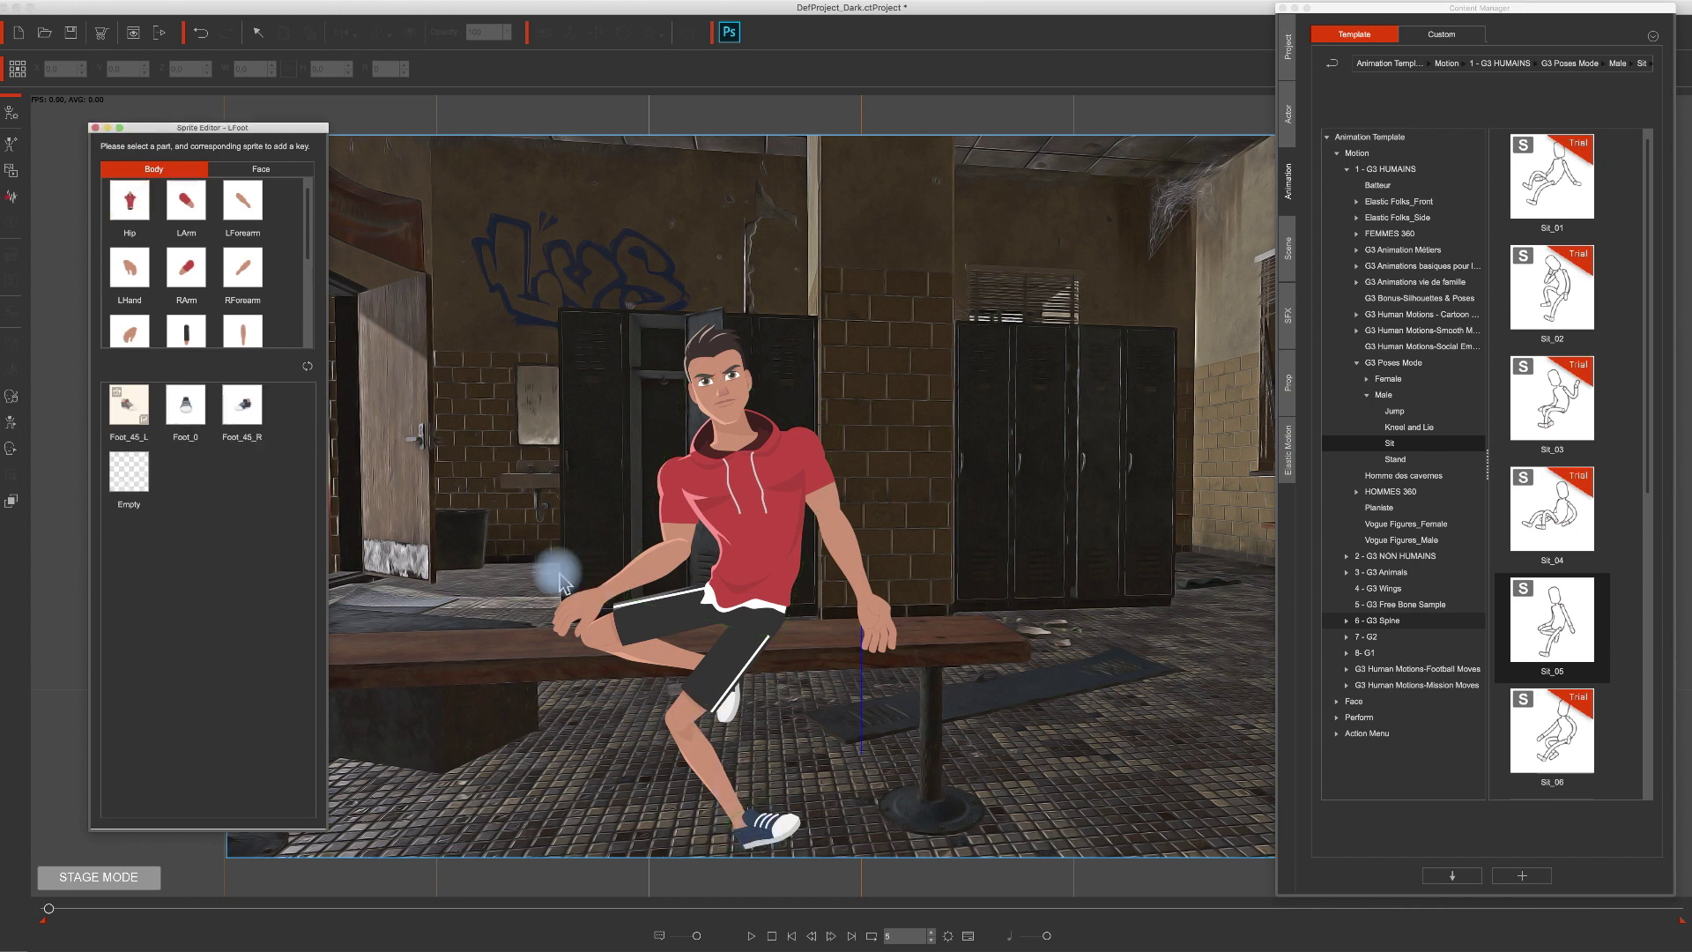
left_click(253, 416)
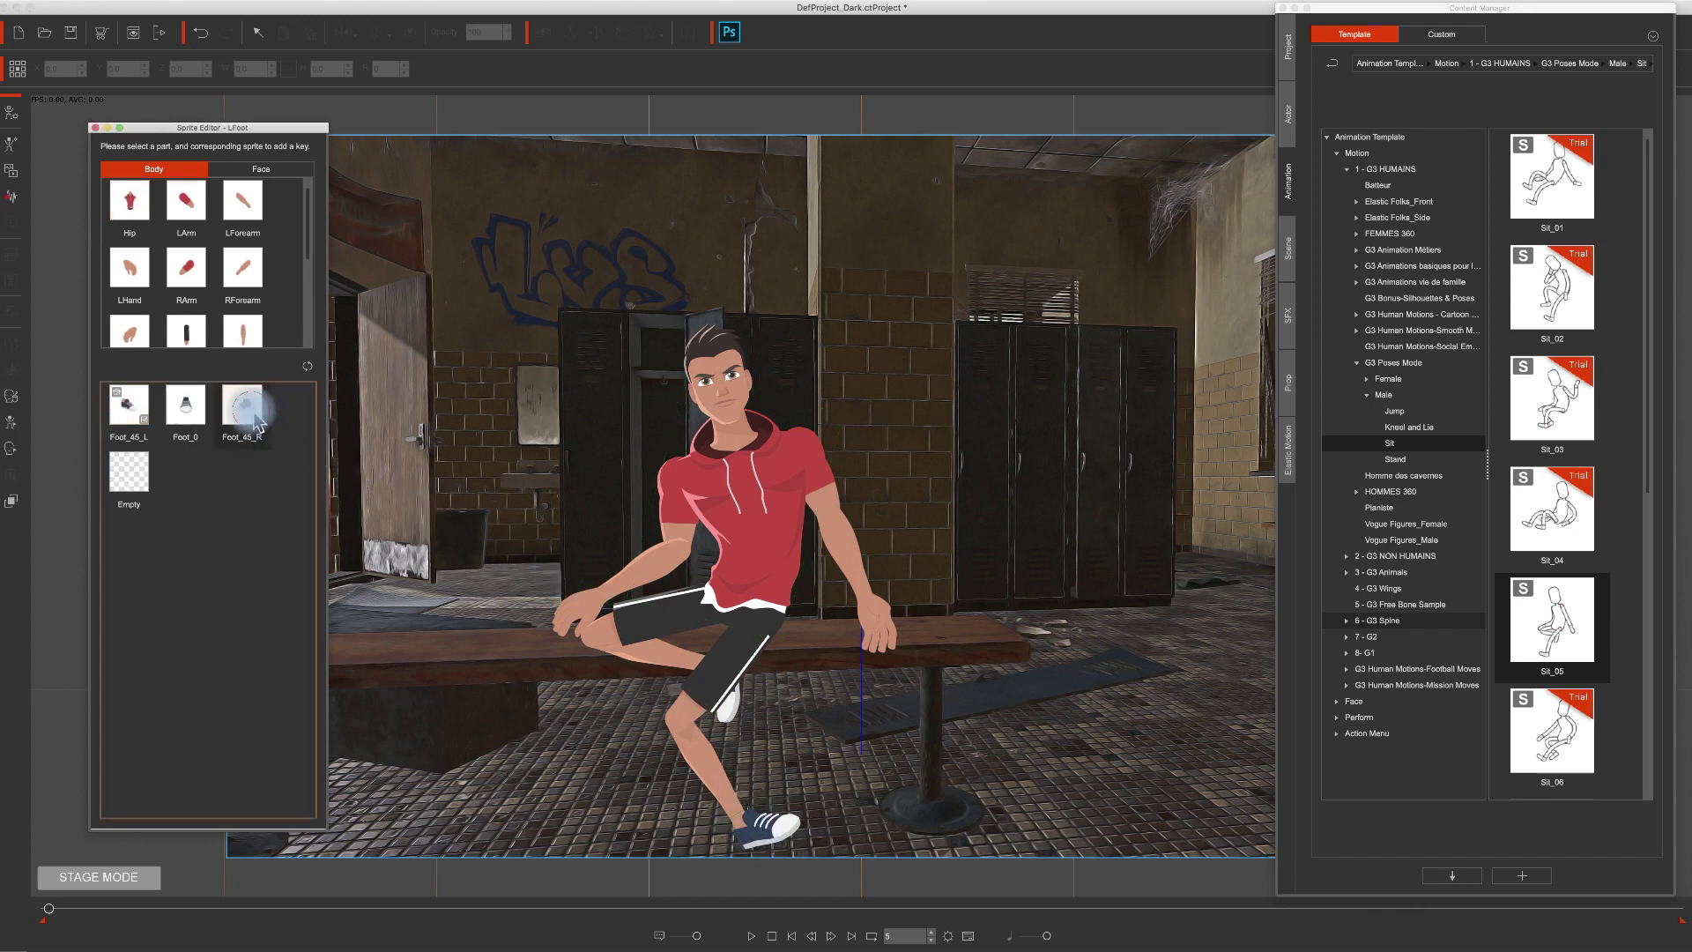
left_click(190, 409)
left_click(239, 410)
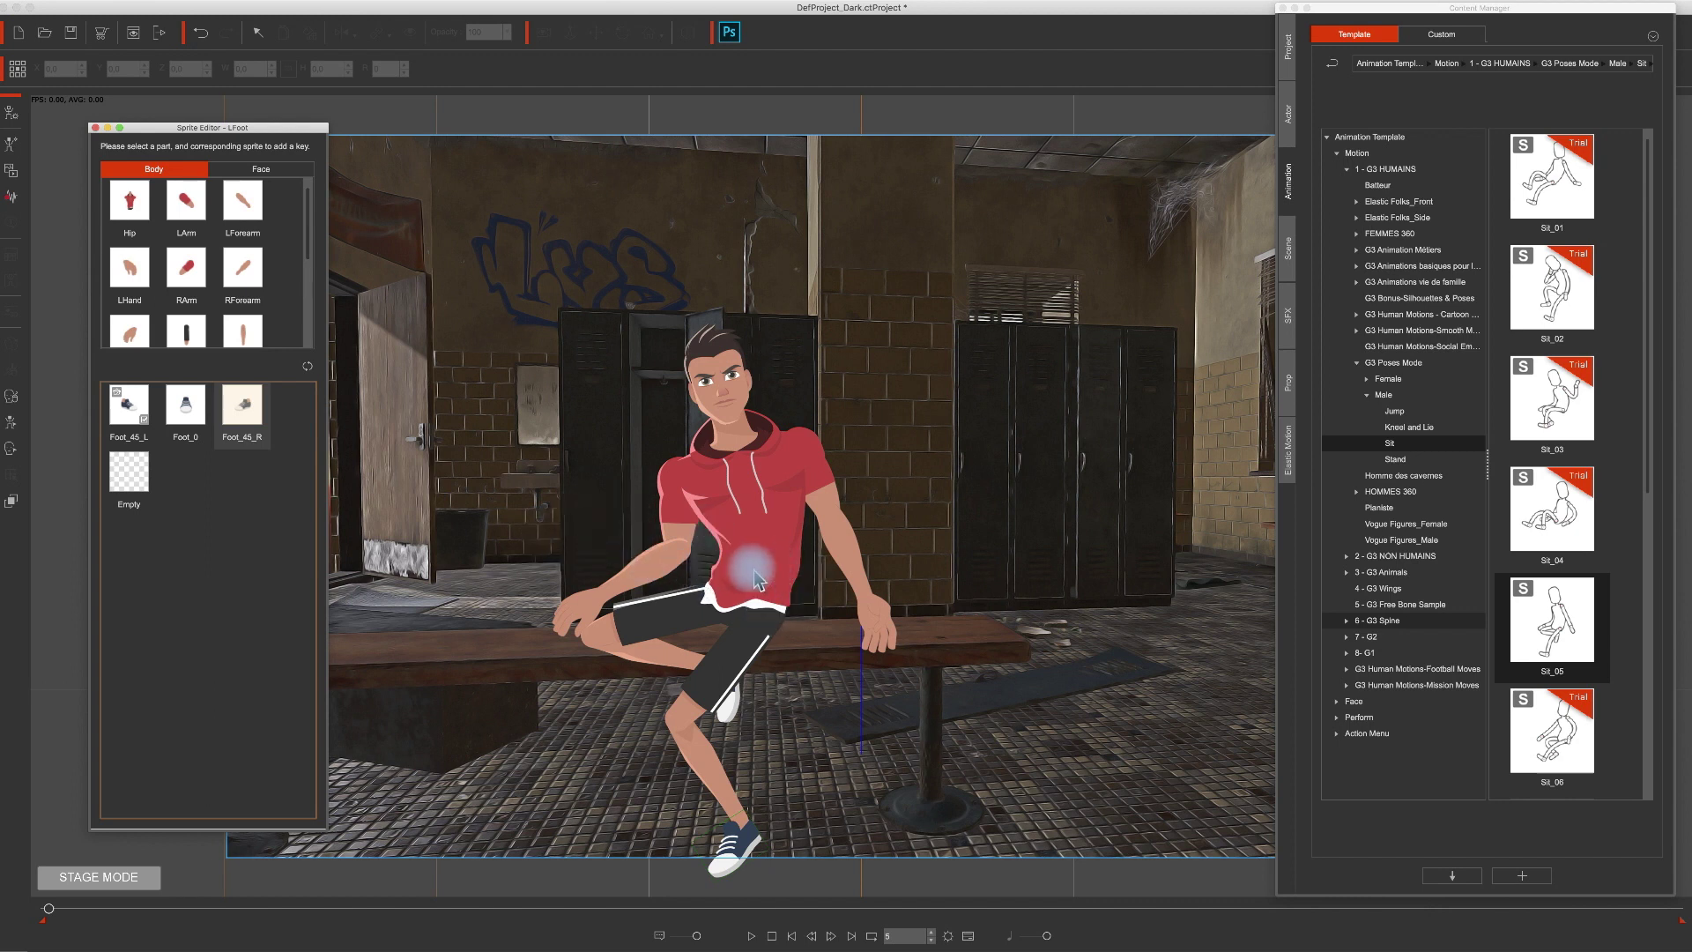
left_click(96, 129)
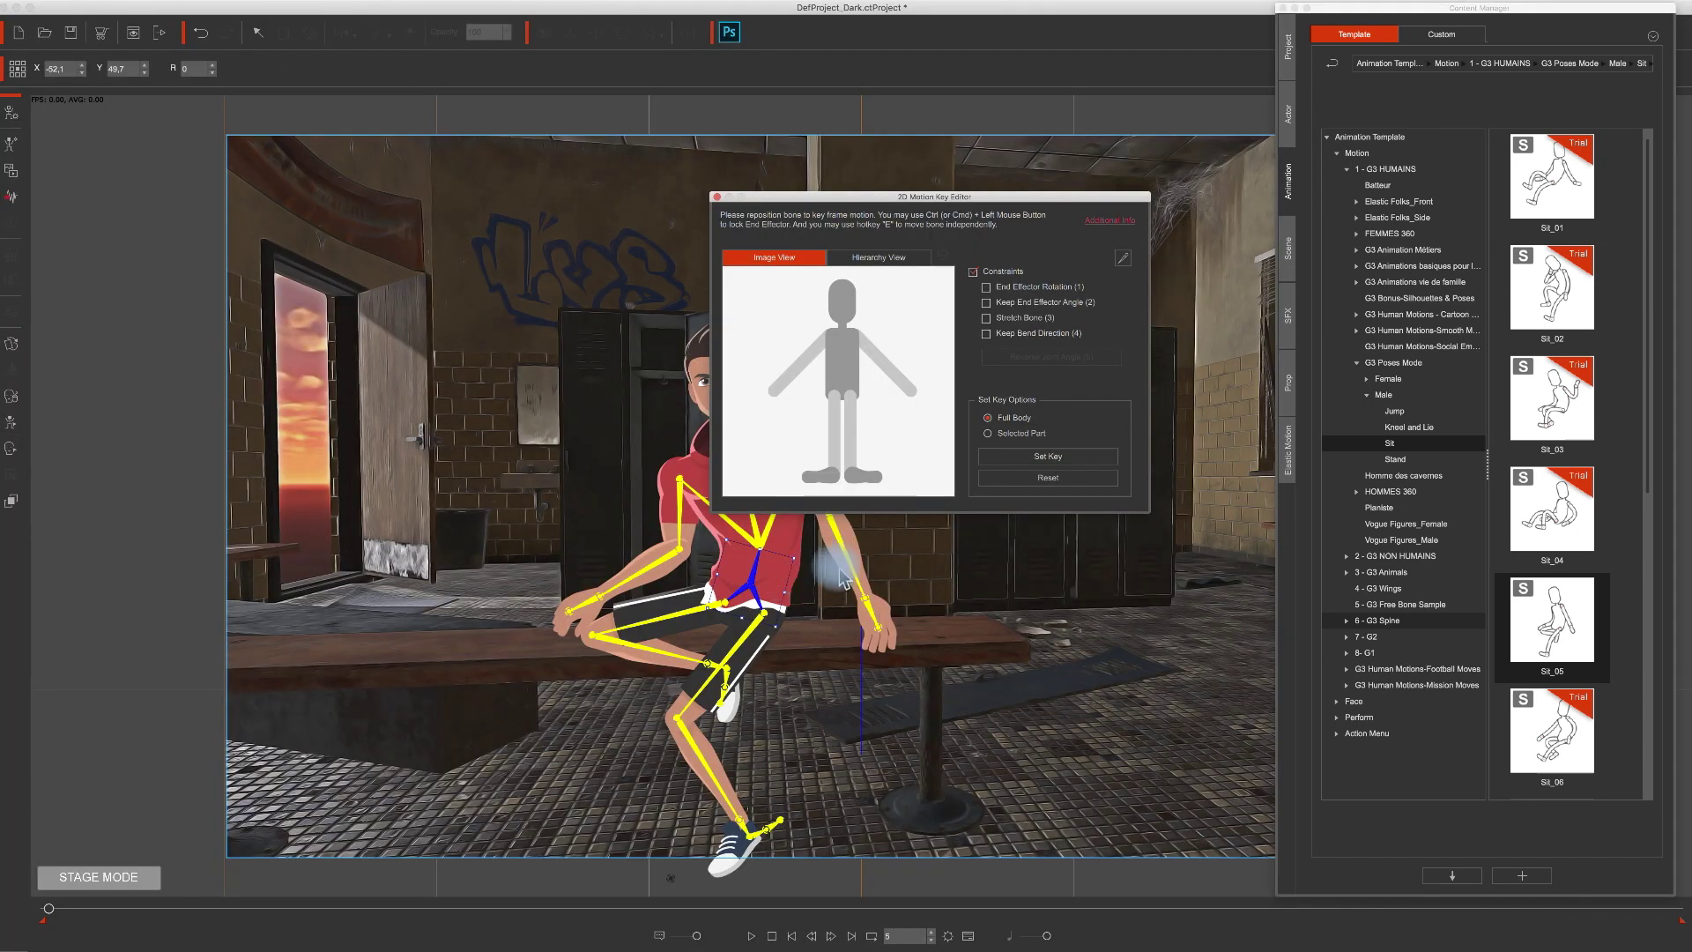
Clear the 2D Motion Key Editor off the character and raise his hip bone slightly above the bench.
left_click_drag(894, 198, 1105, 87)
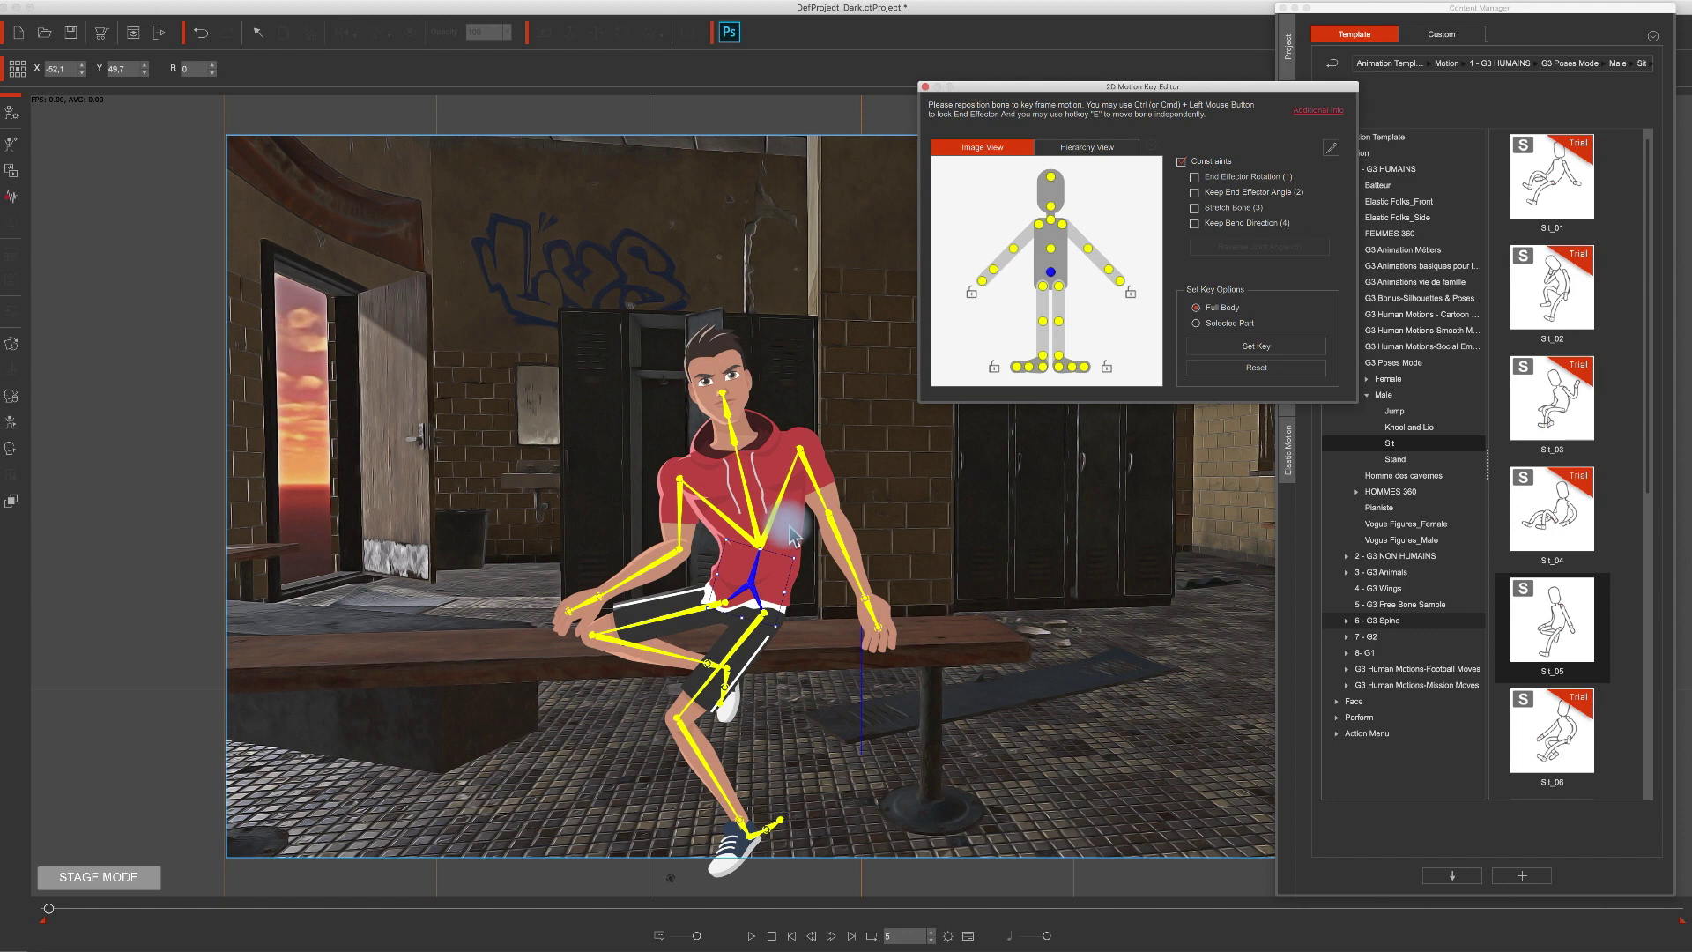
left_click_drag(752, 589, 763, 564)
left_click(762, 562)
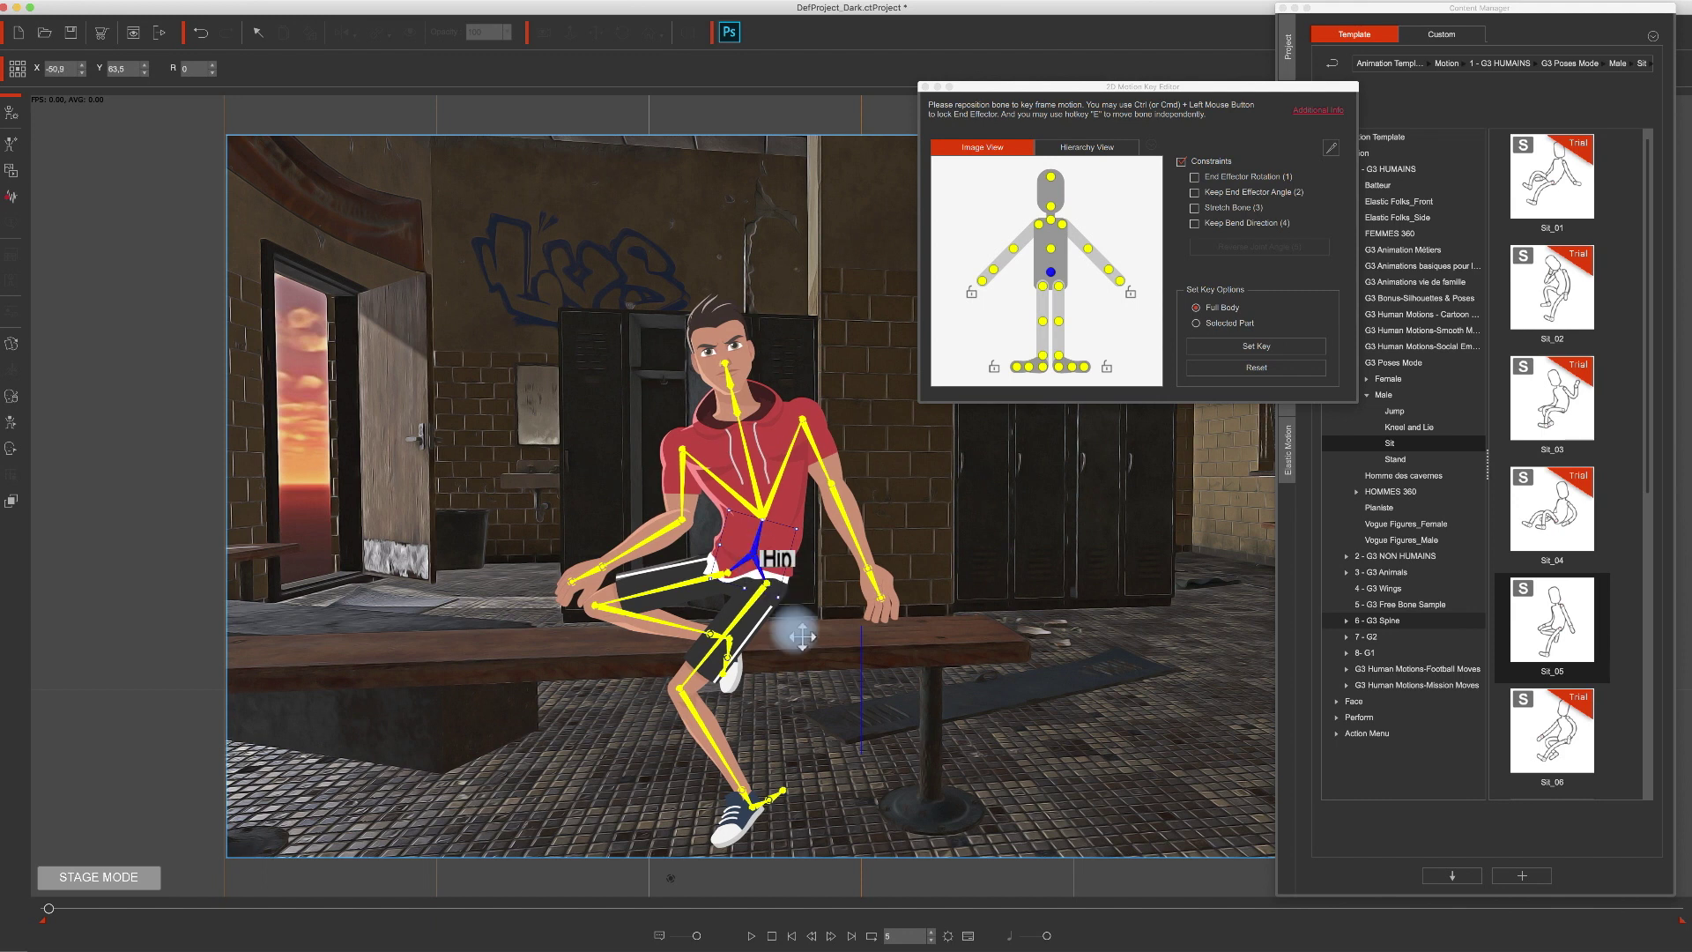
Rotate the character's left foot bone to 18 degrees so the shoe rests flatter on the floor.
left_click(763, 816)
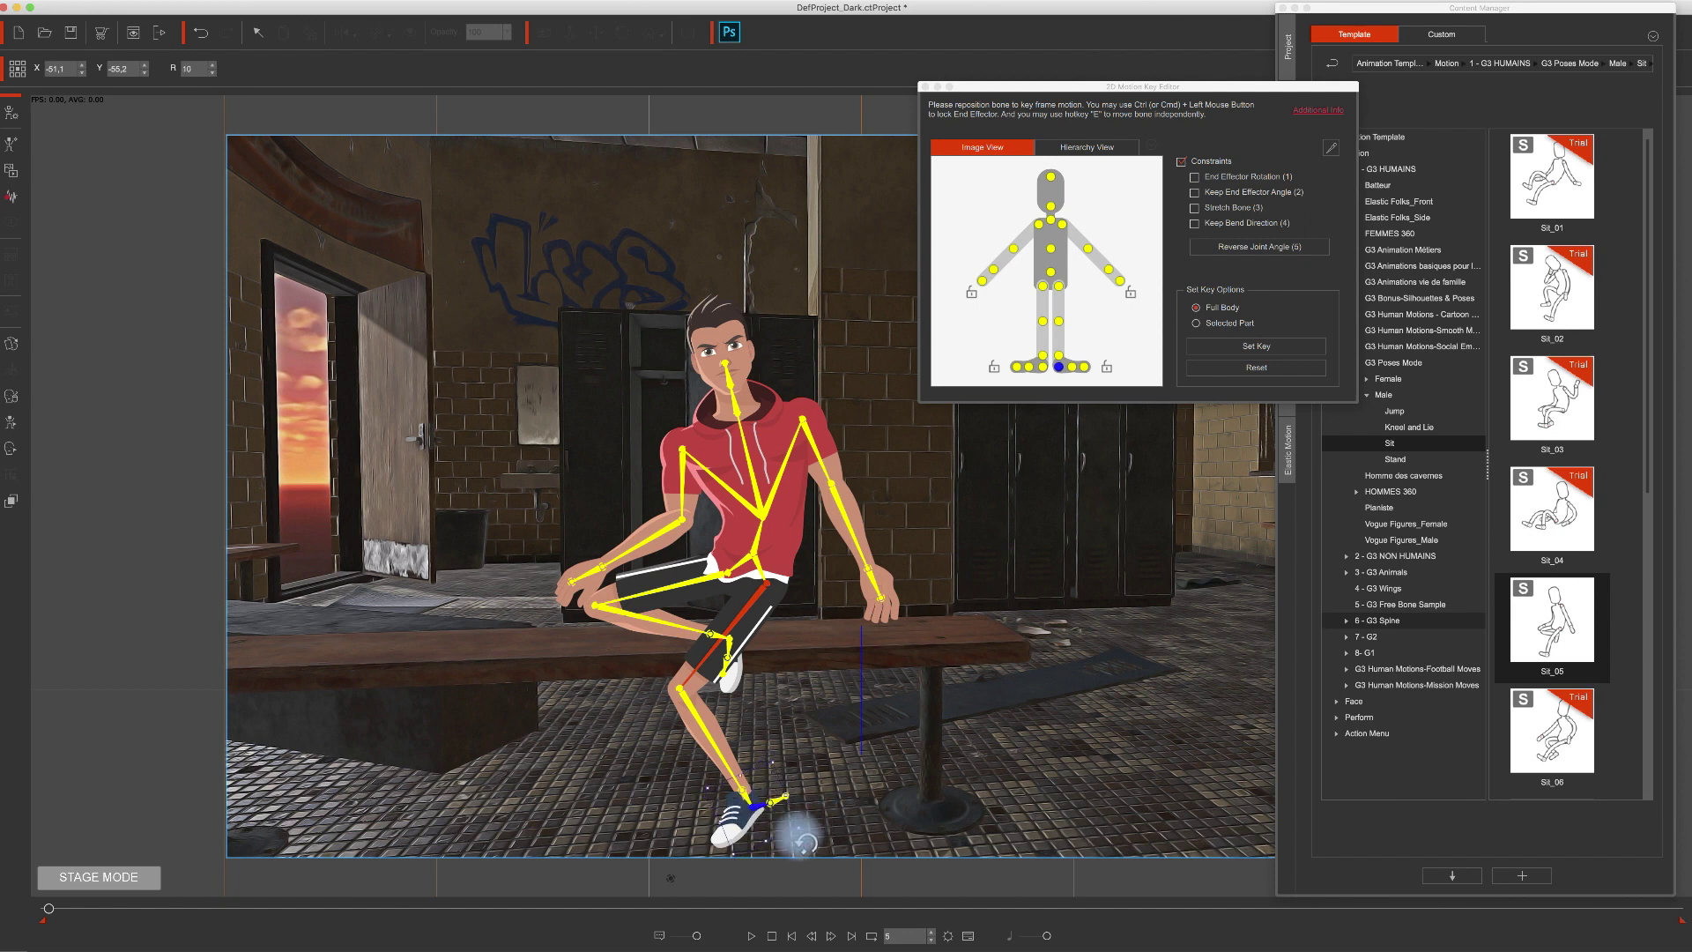
left_click(753, 799)
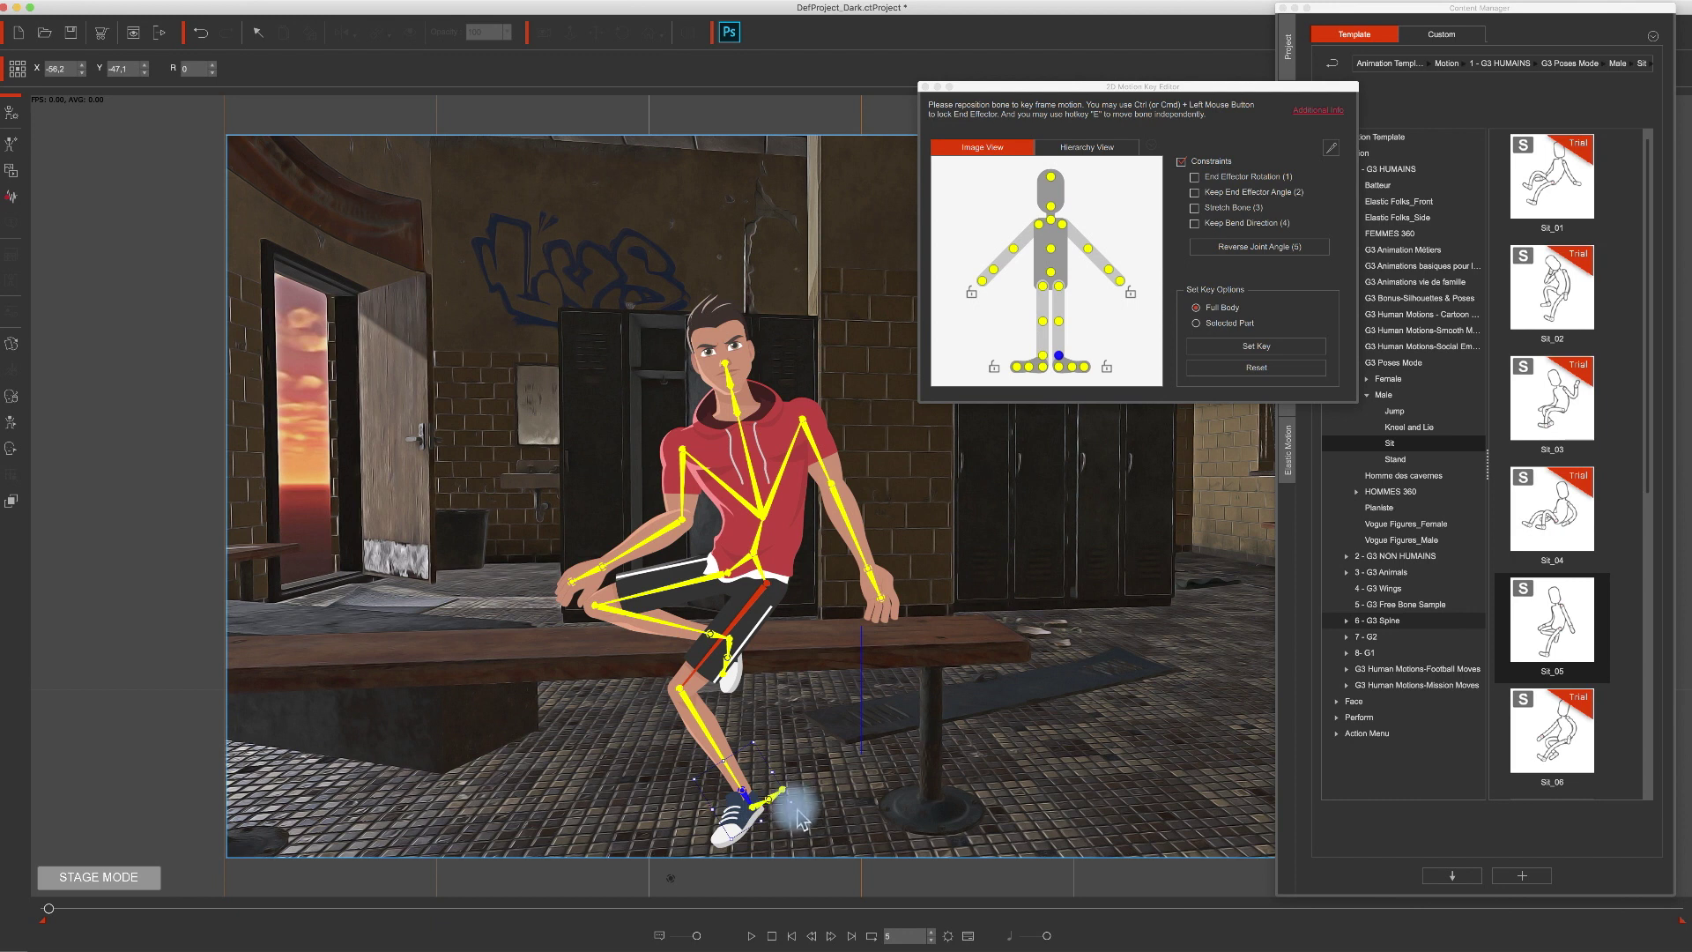
left_click_drag(802, 811, 796, 824)
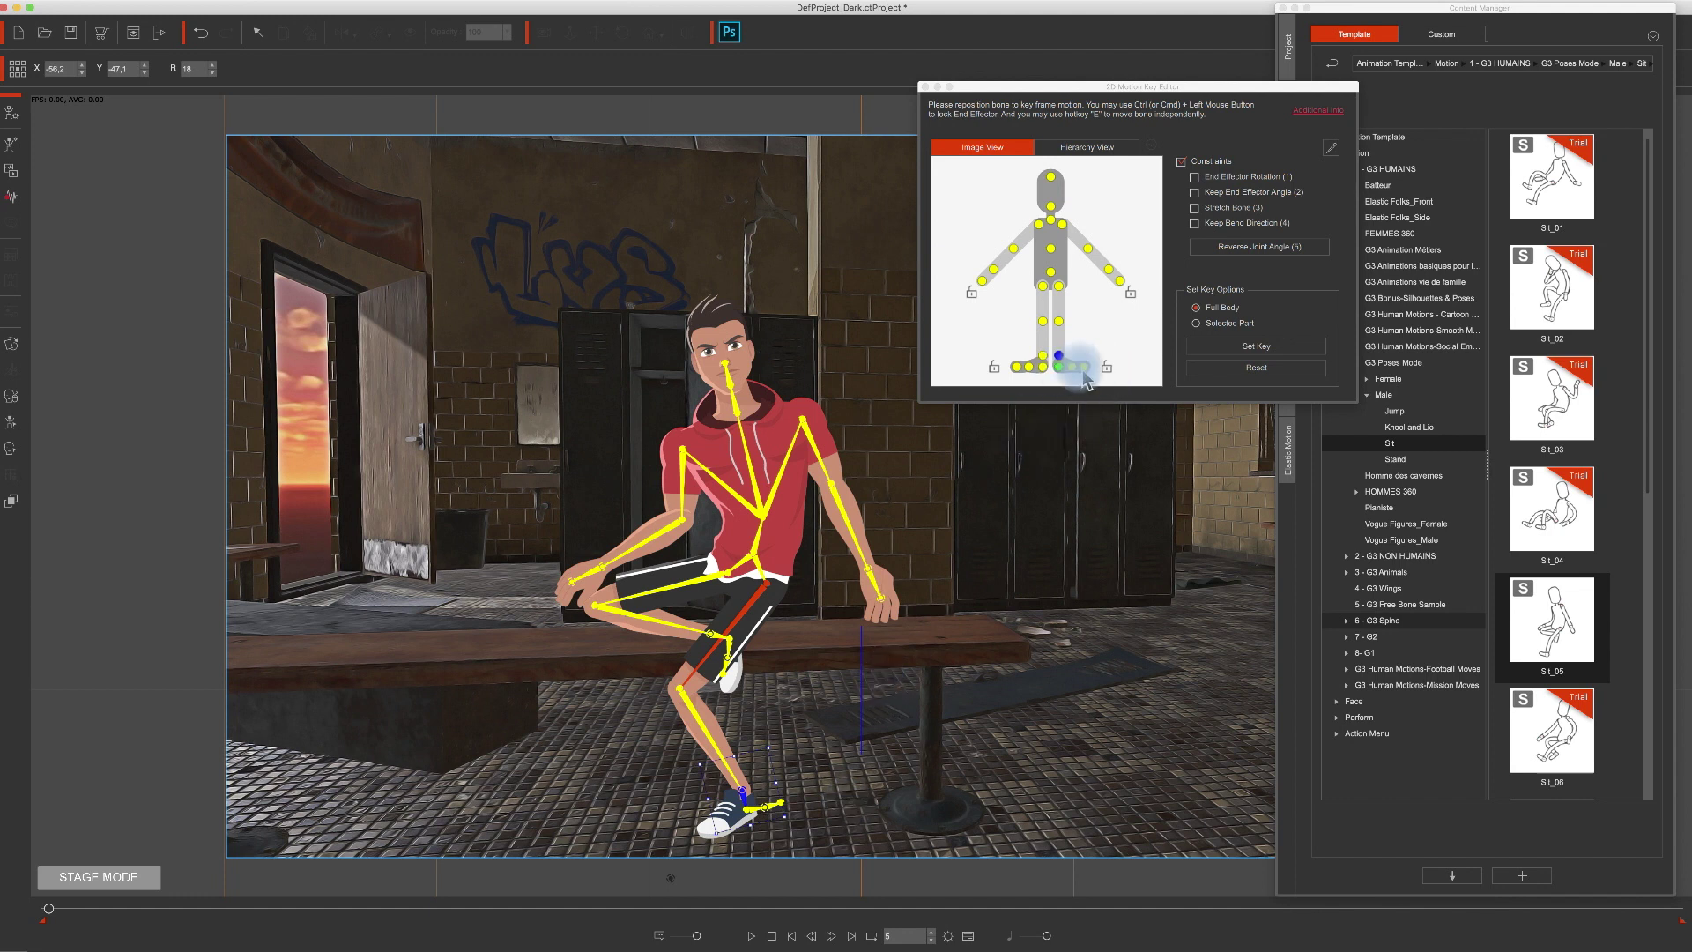
Lock the left foot in place and lower the hip bone to seat the character on the bench.
left_click(1113, 375)
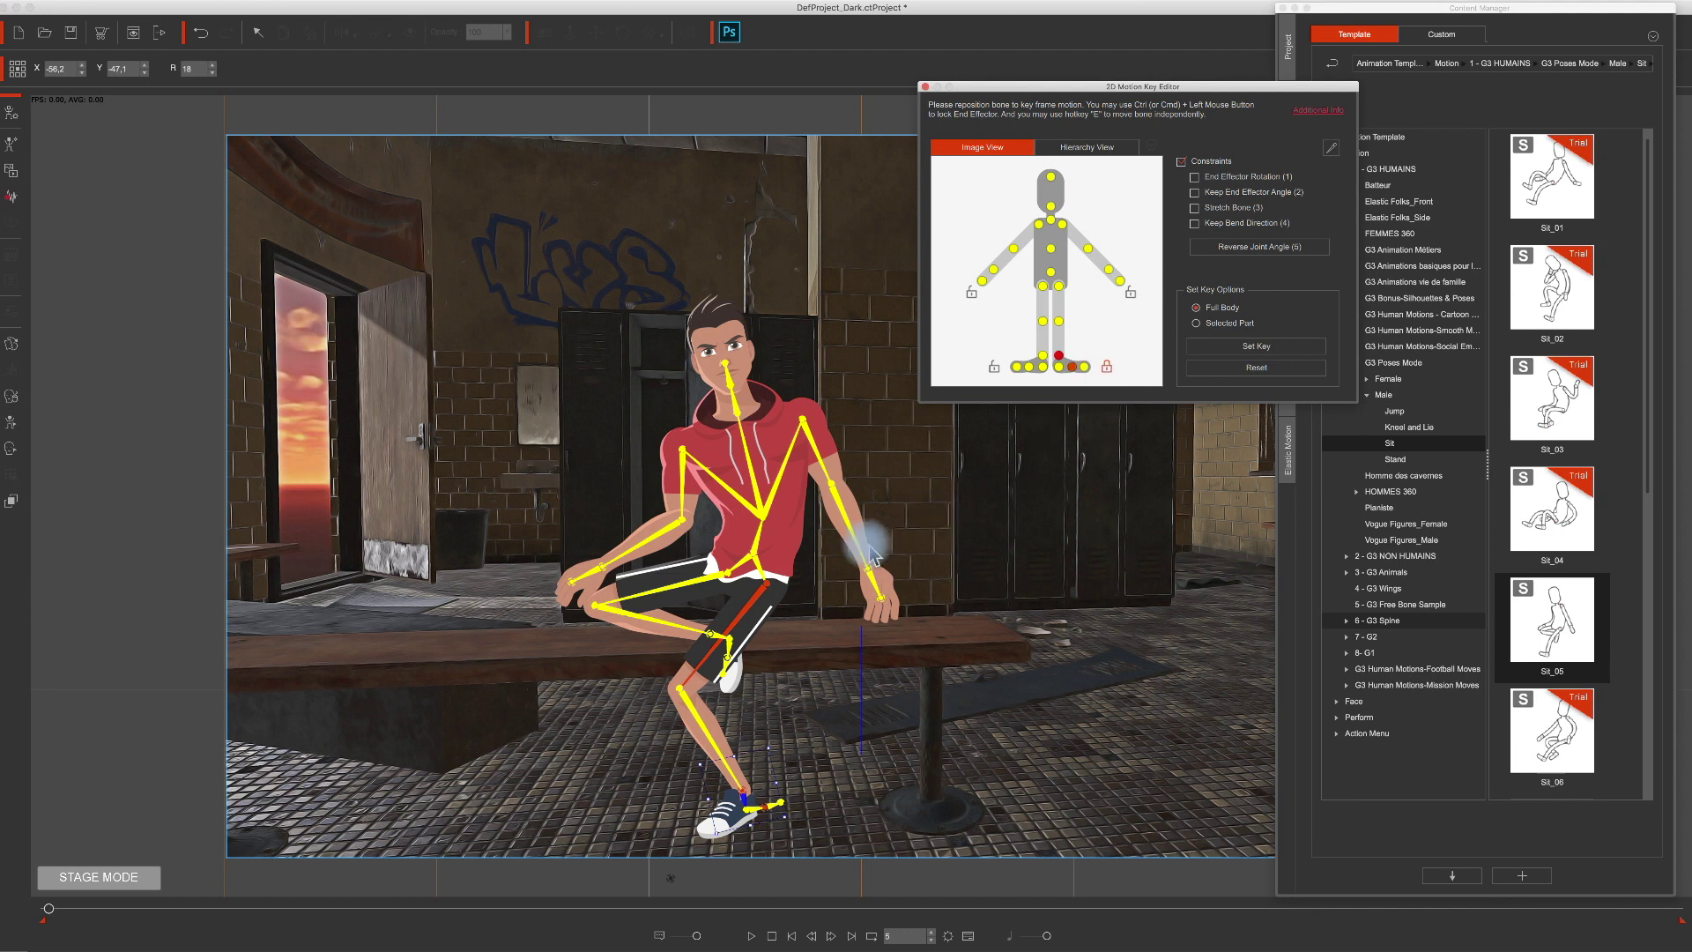
left_click(756, 550)
left_click_drag(755, 560, 758, 590)
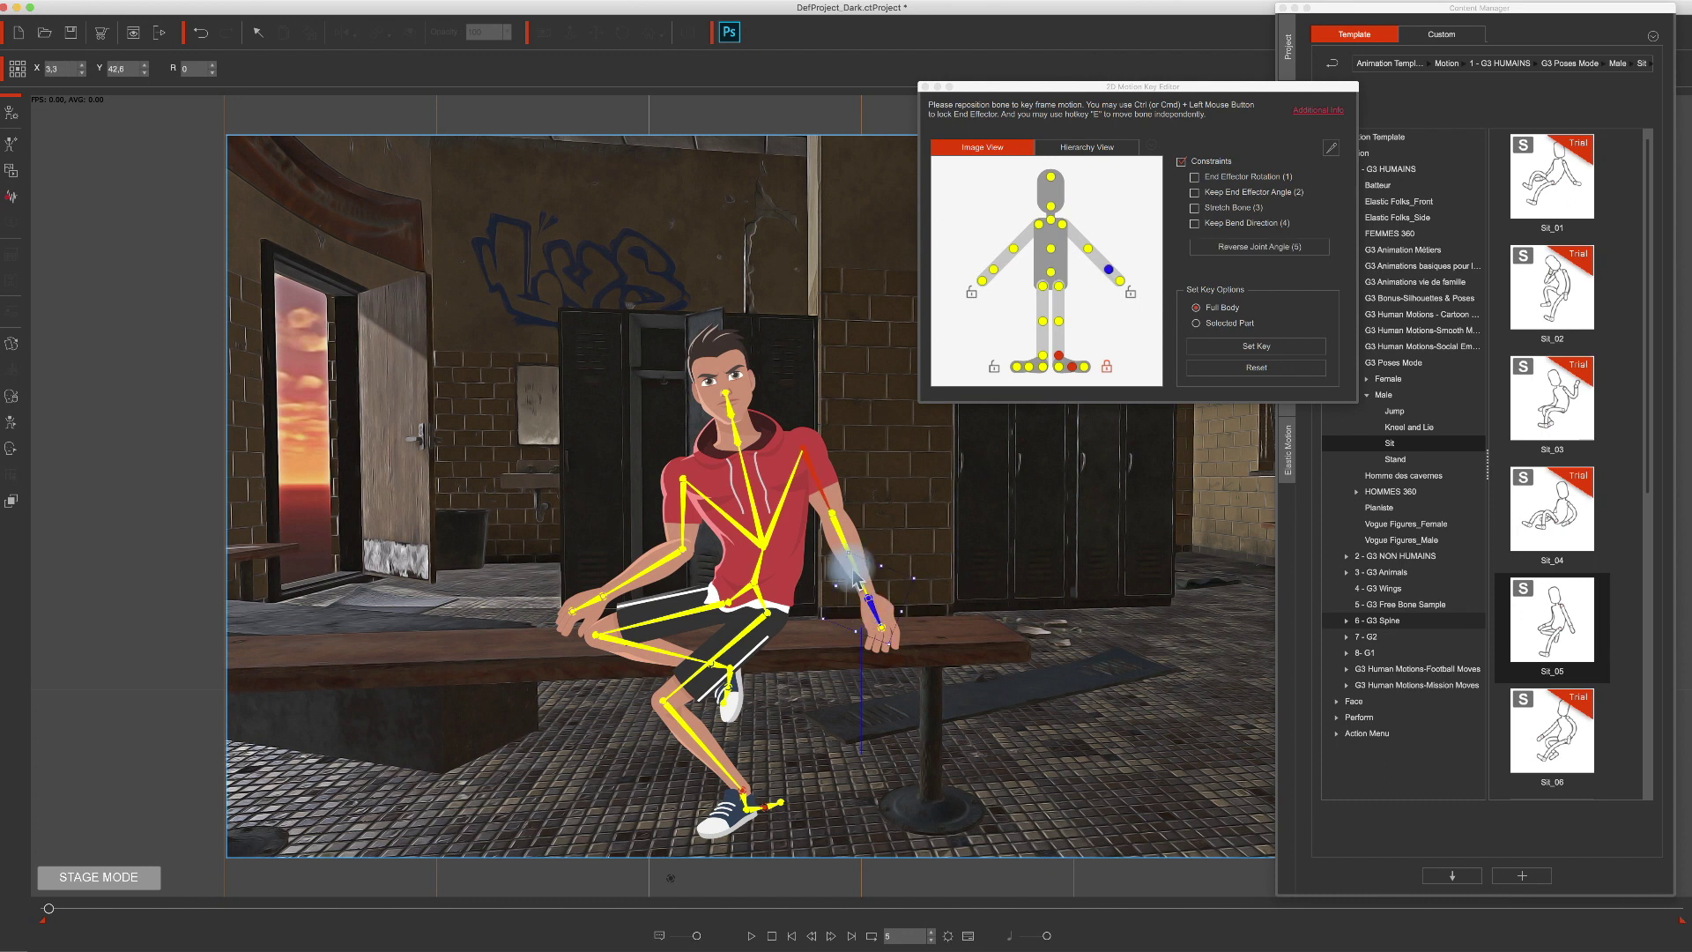
Bend the left hand flat onto the bench, rotate the left forearm to 23 degrees, and close the motion key editor.
left_click_drag(850, 560, 818, 600)
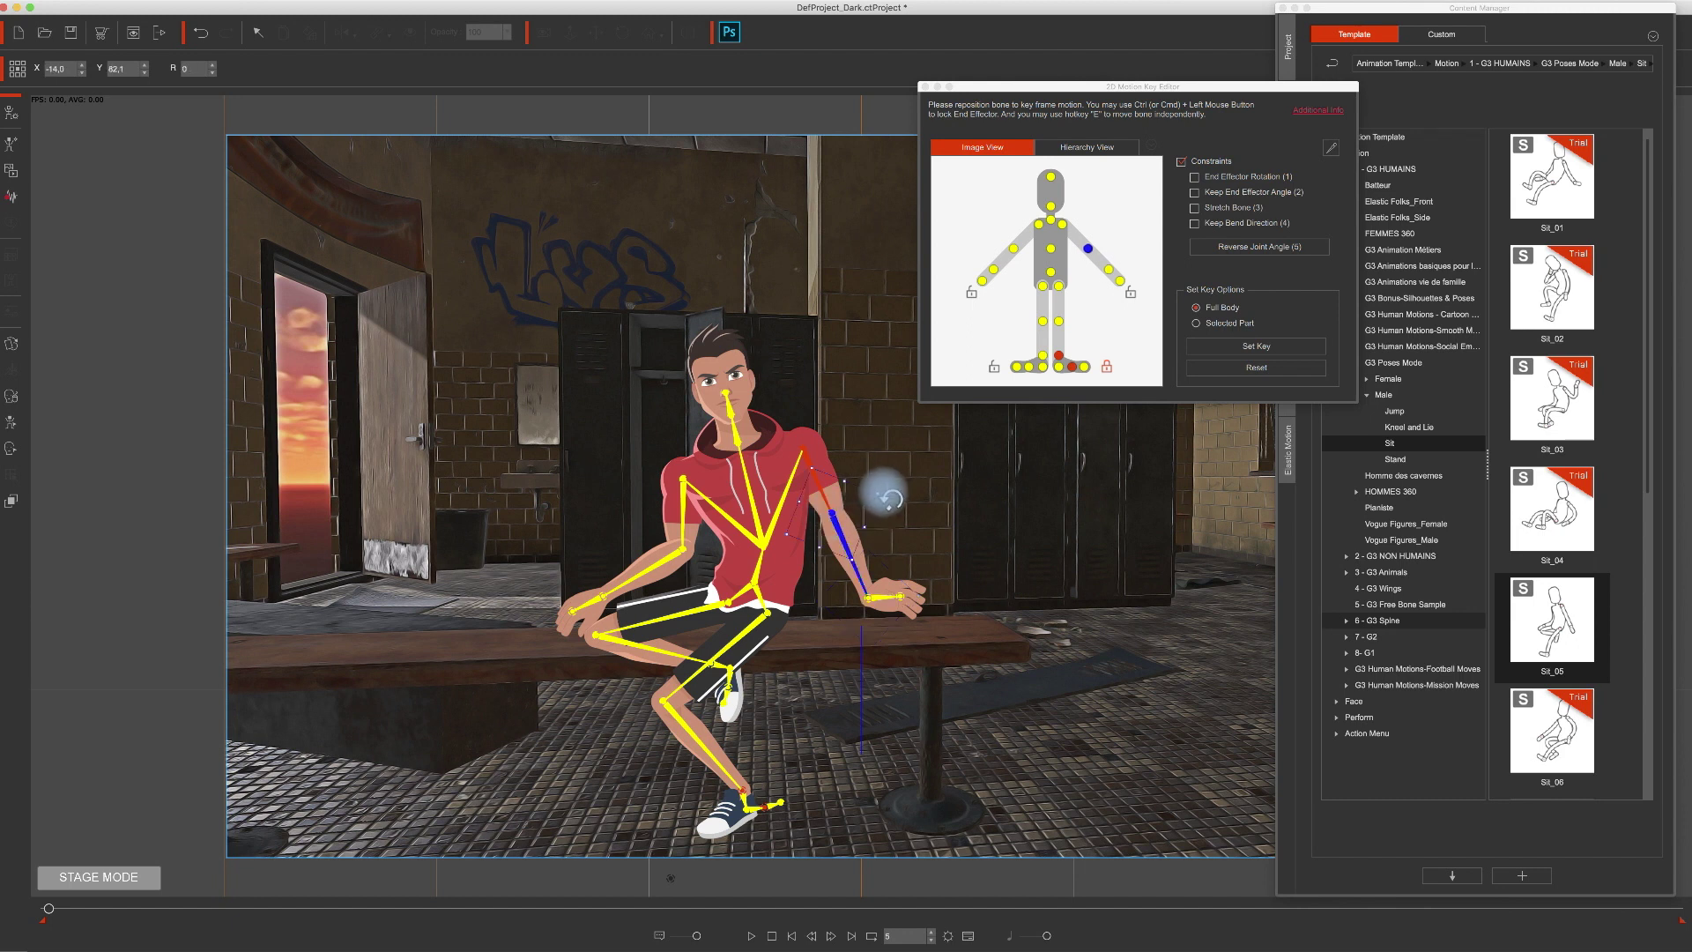
left_click_drag(884, 499, 882, 520)
left_click(926, 84)
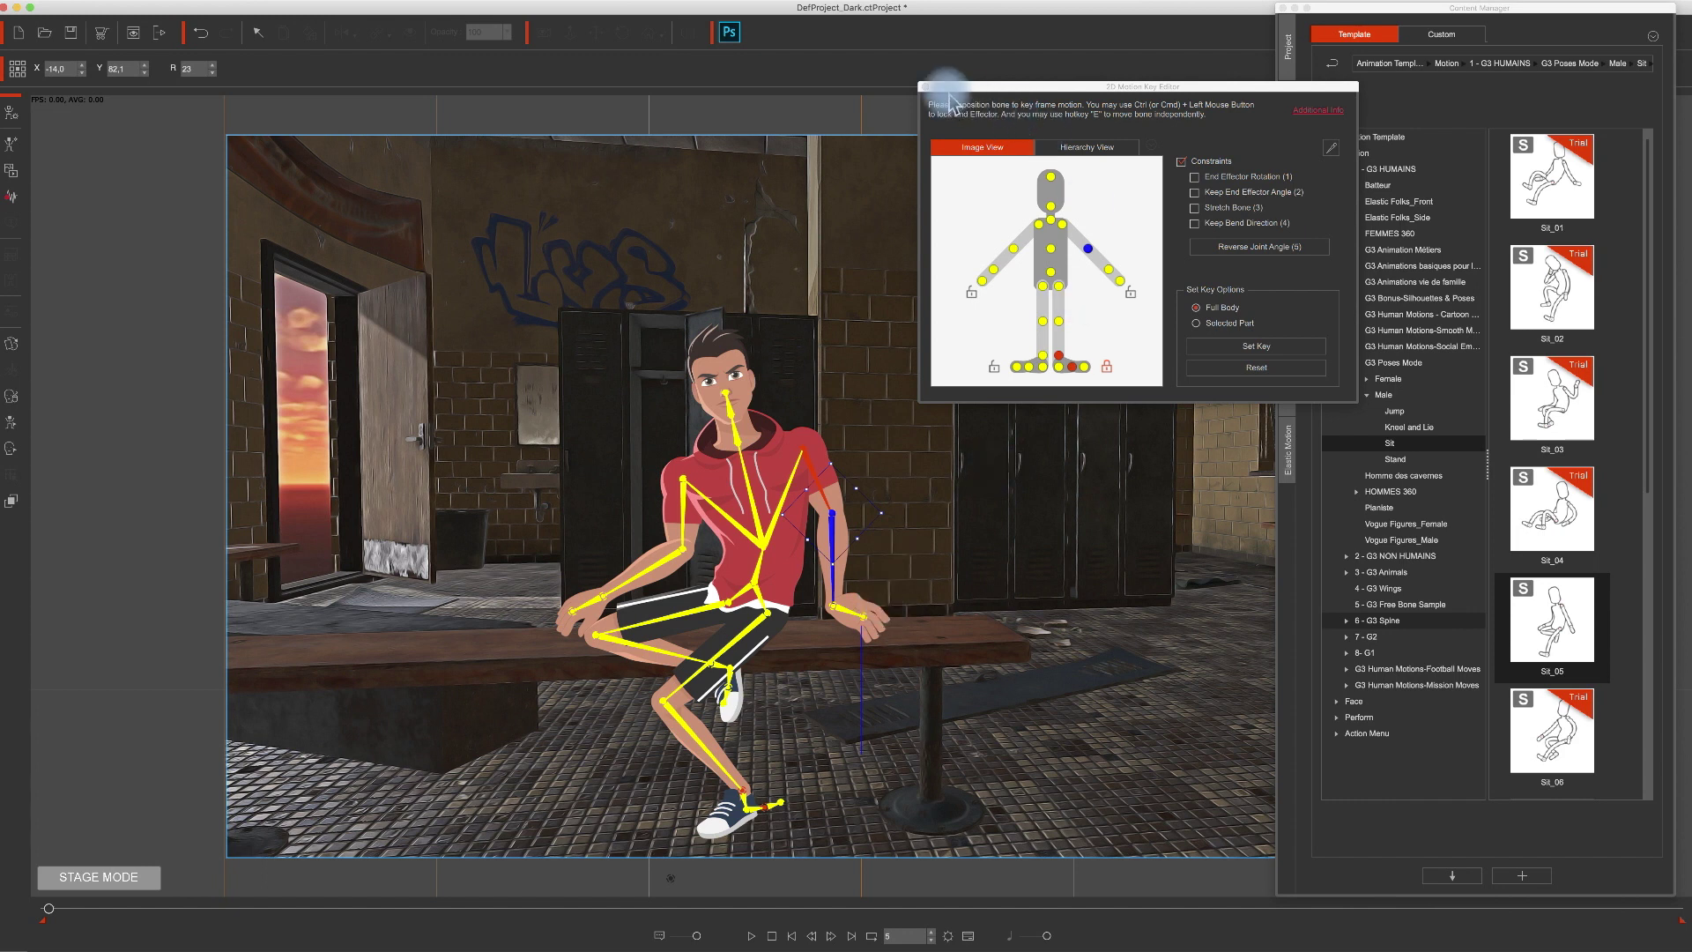
left_click(866, 646)
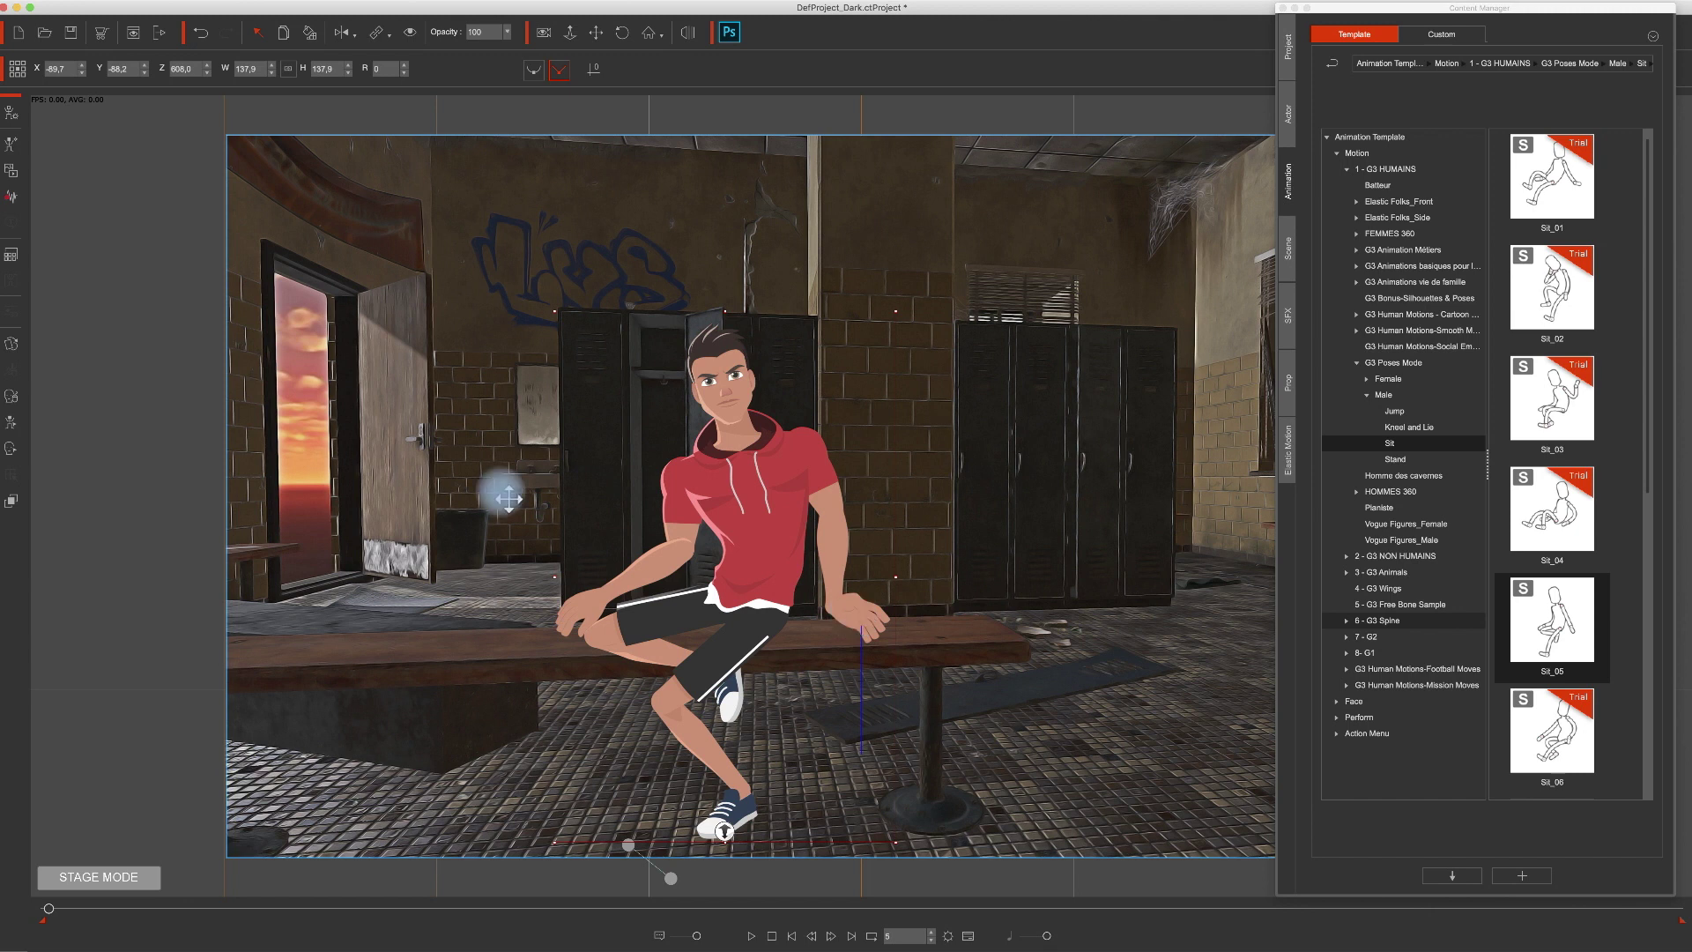
Swap the seated character's left hand sprite for 05_Fist and close the Sprite Editor.
left_click(15, 345)
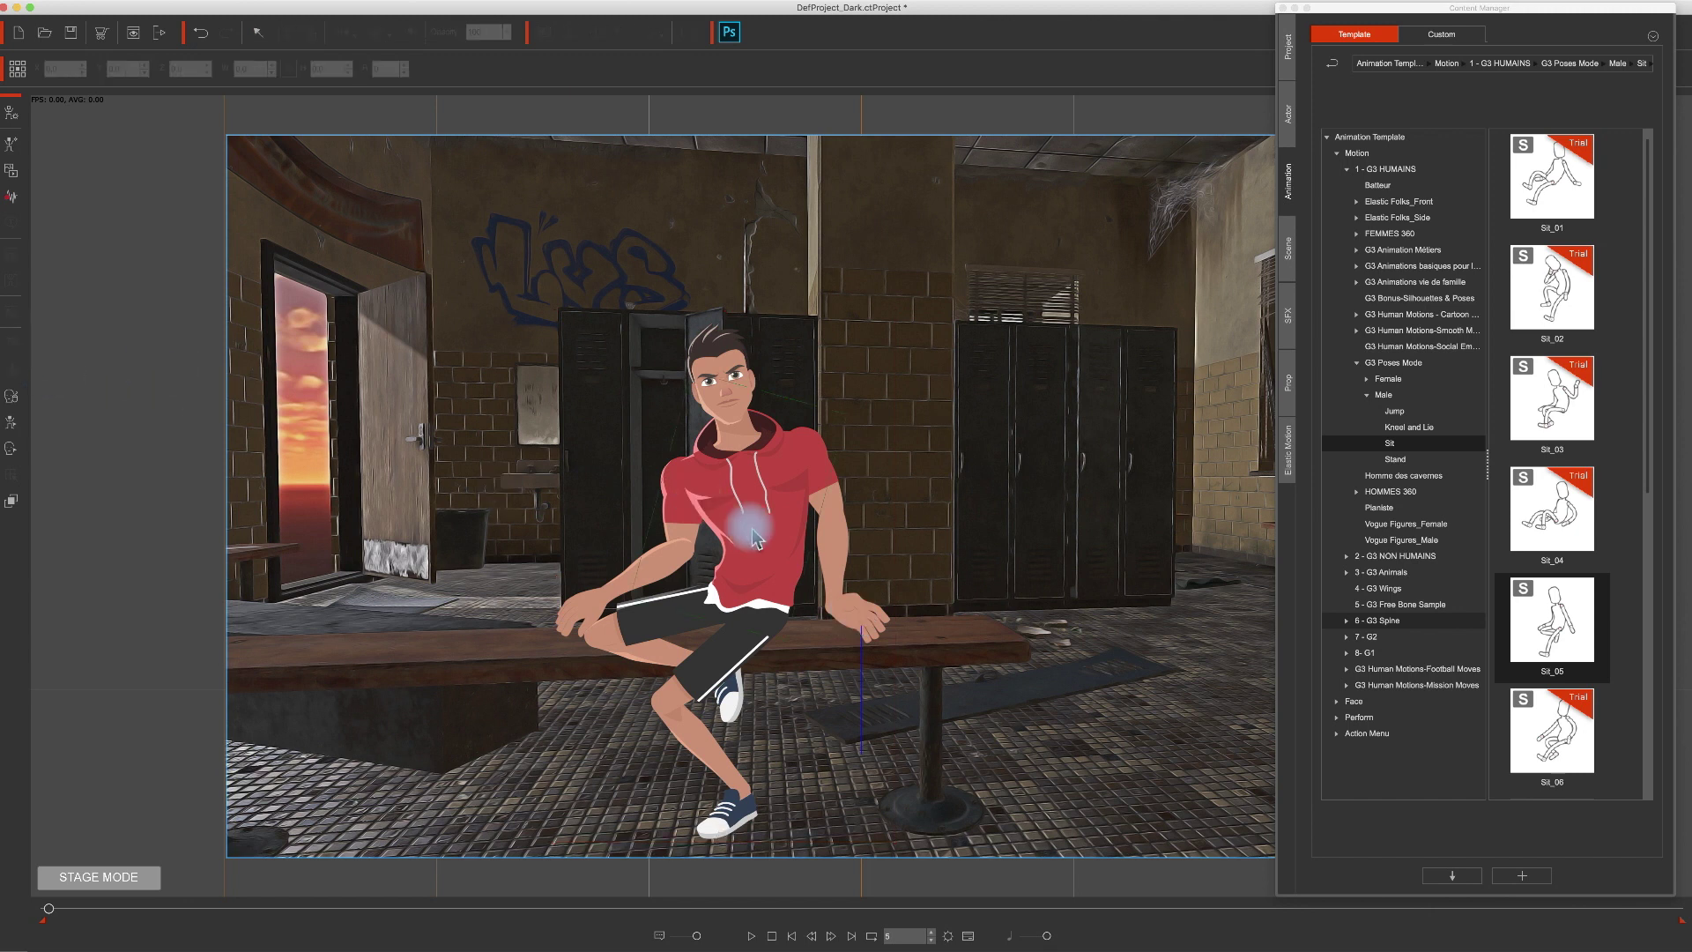
left_click(864, 626)
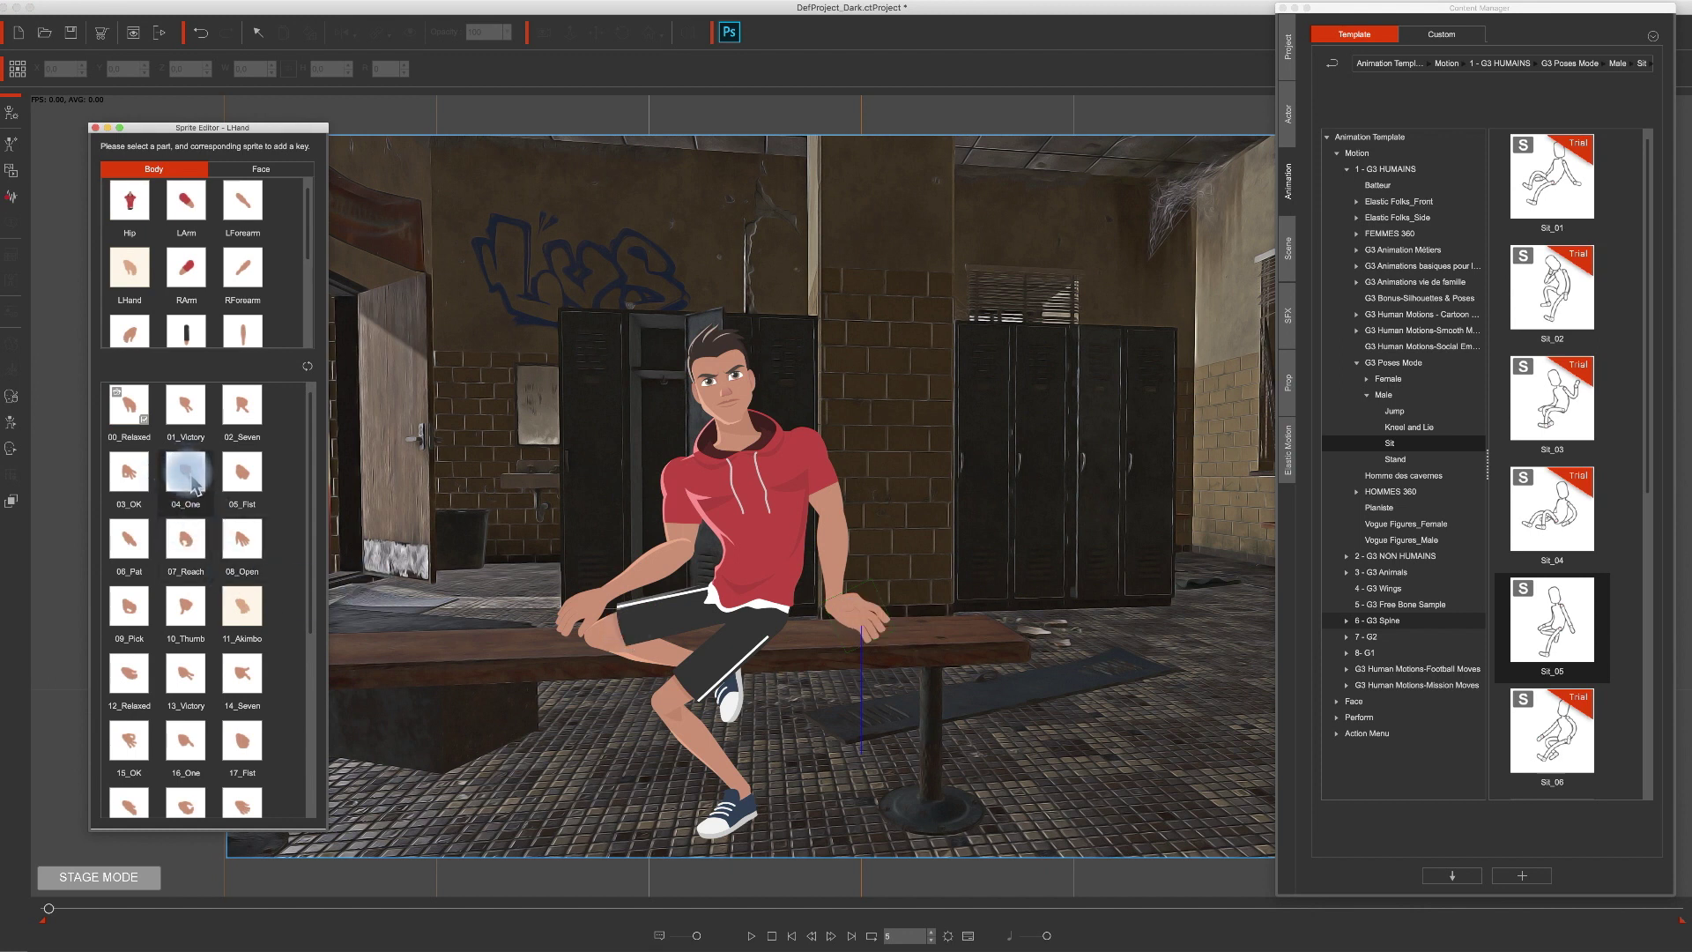
left_click(243, 484)
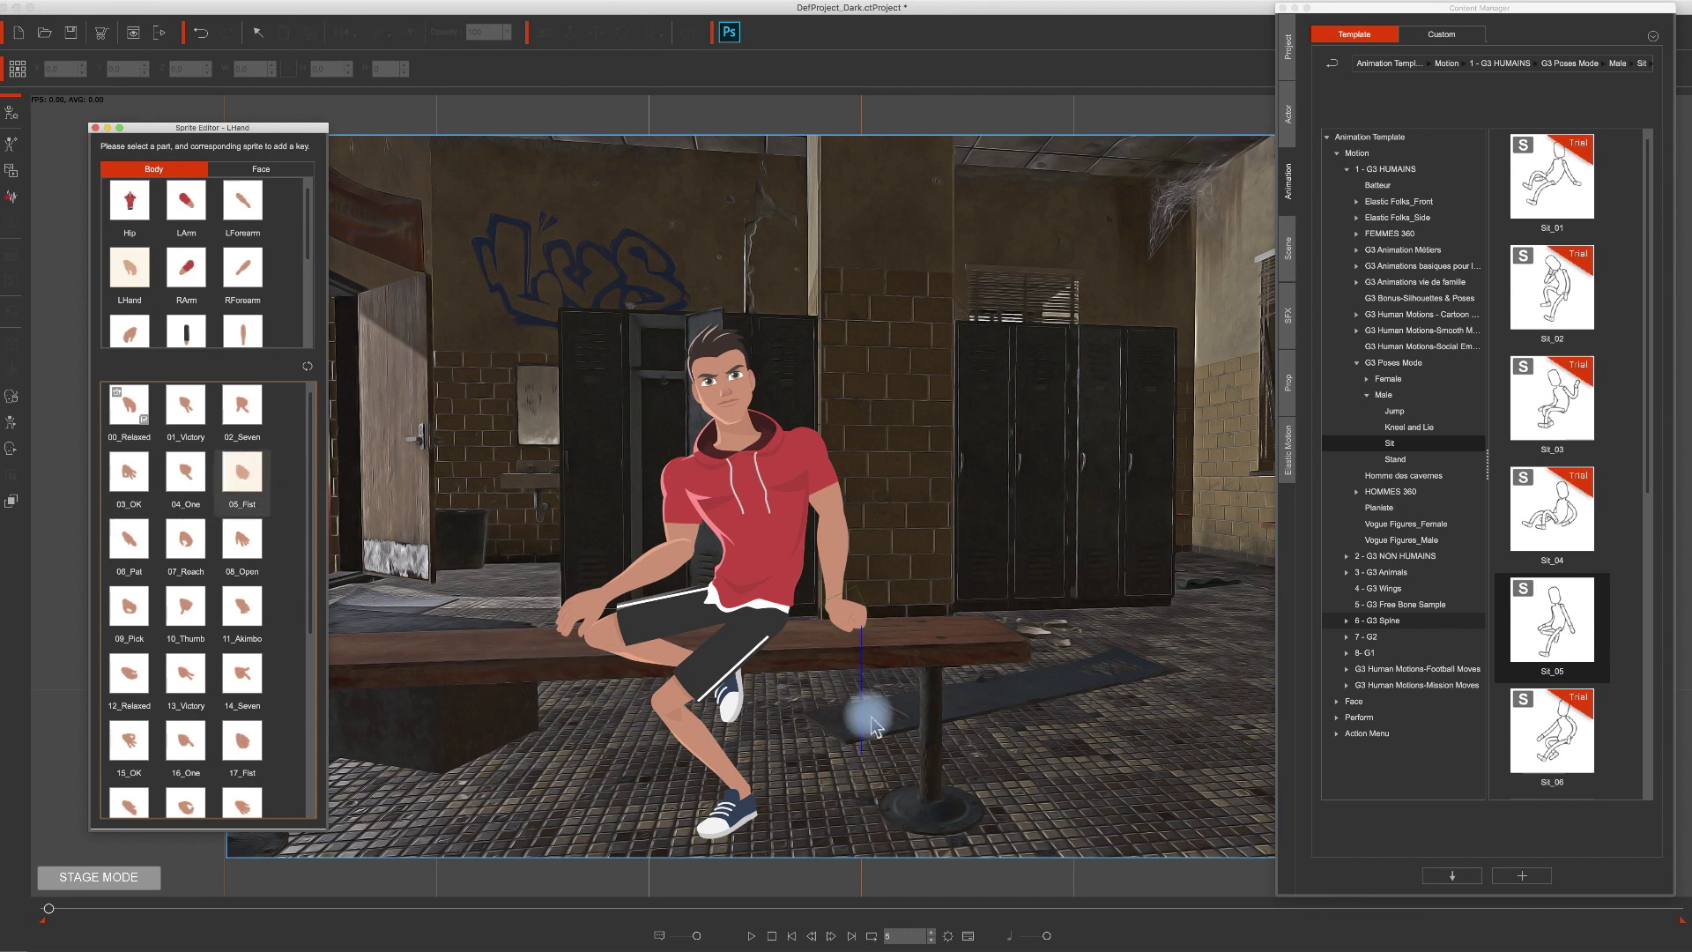
left_click(523, 306)
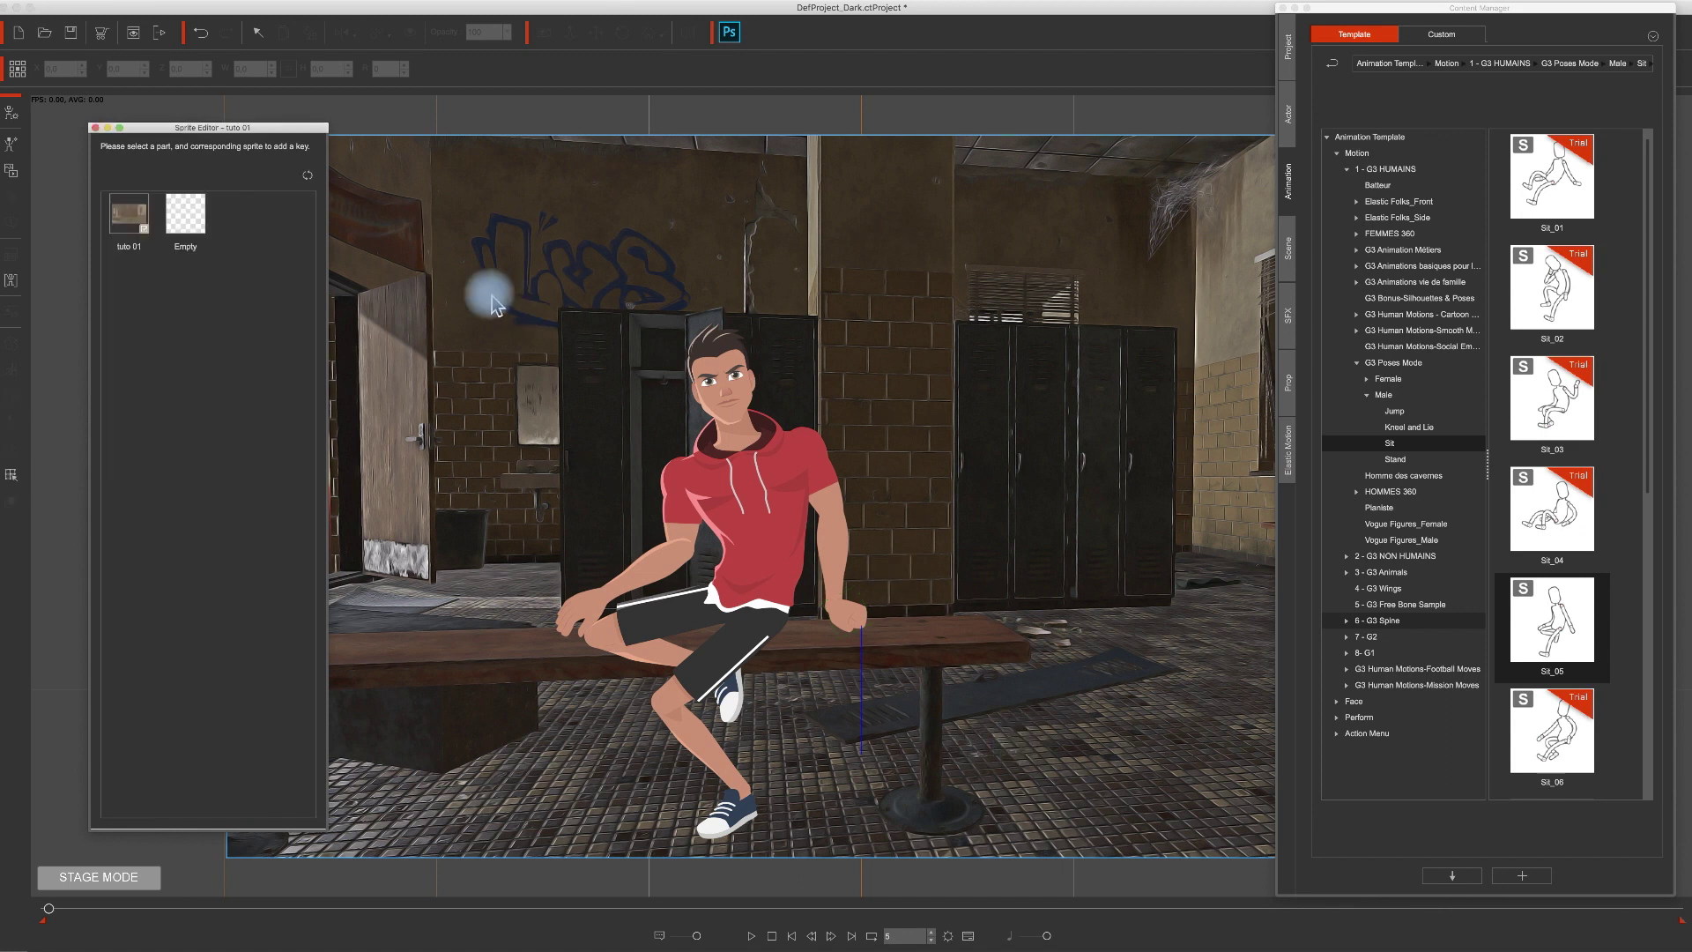
left_click(94, 128)
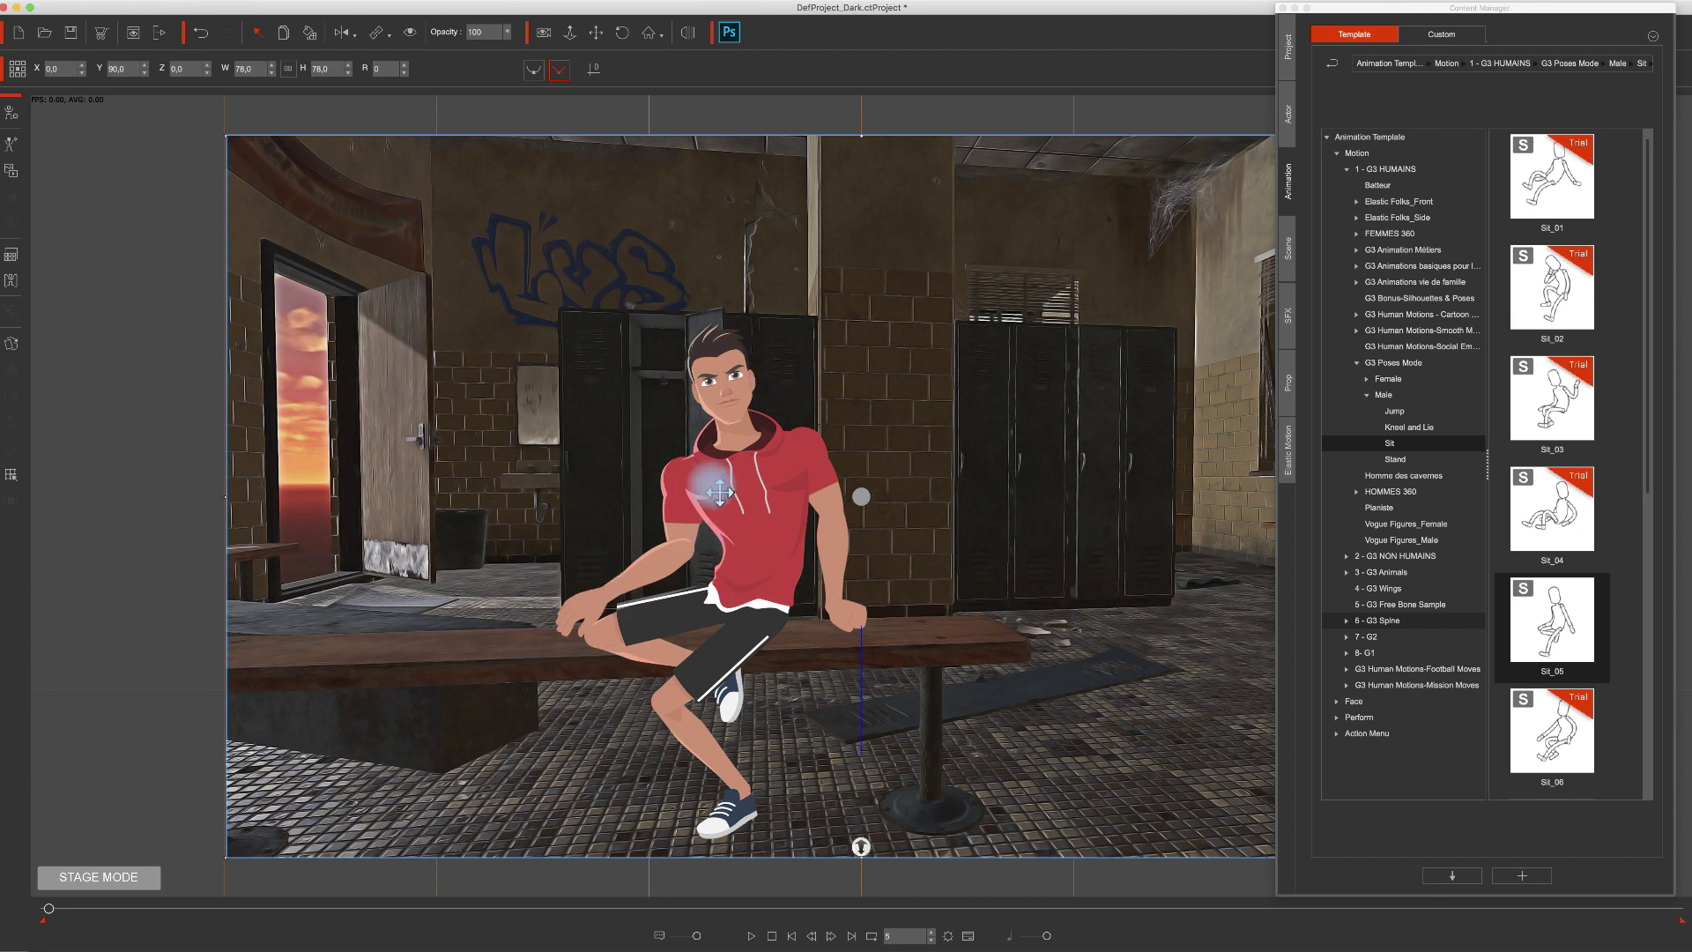
Save the project under the new name "plan 1" in the TUTO ICLONE CA4 folder in Médias.
left_click(189, 5)
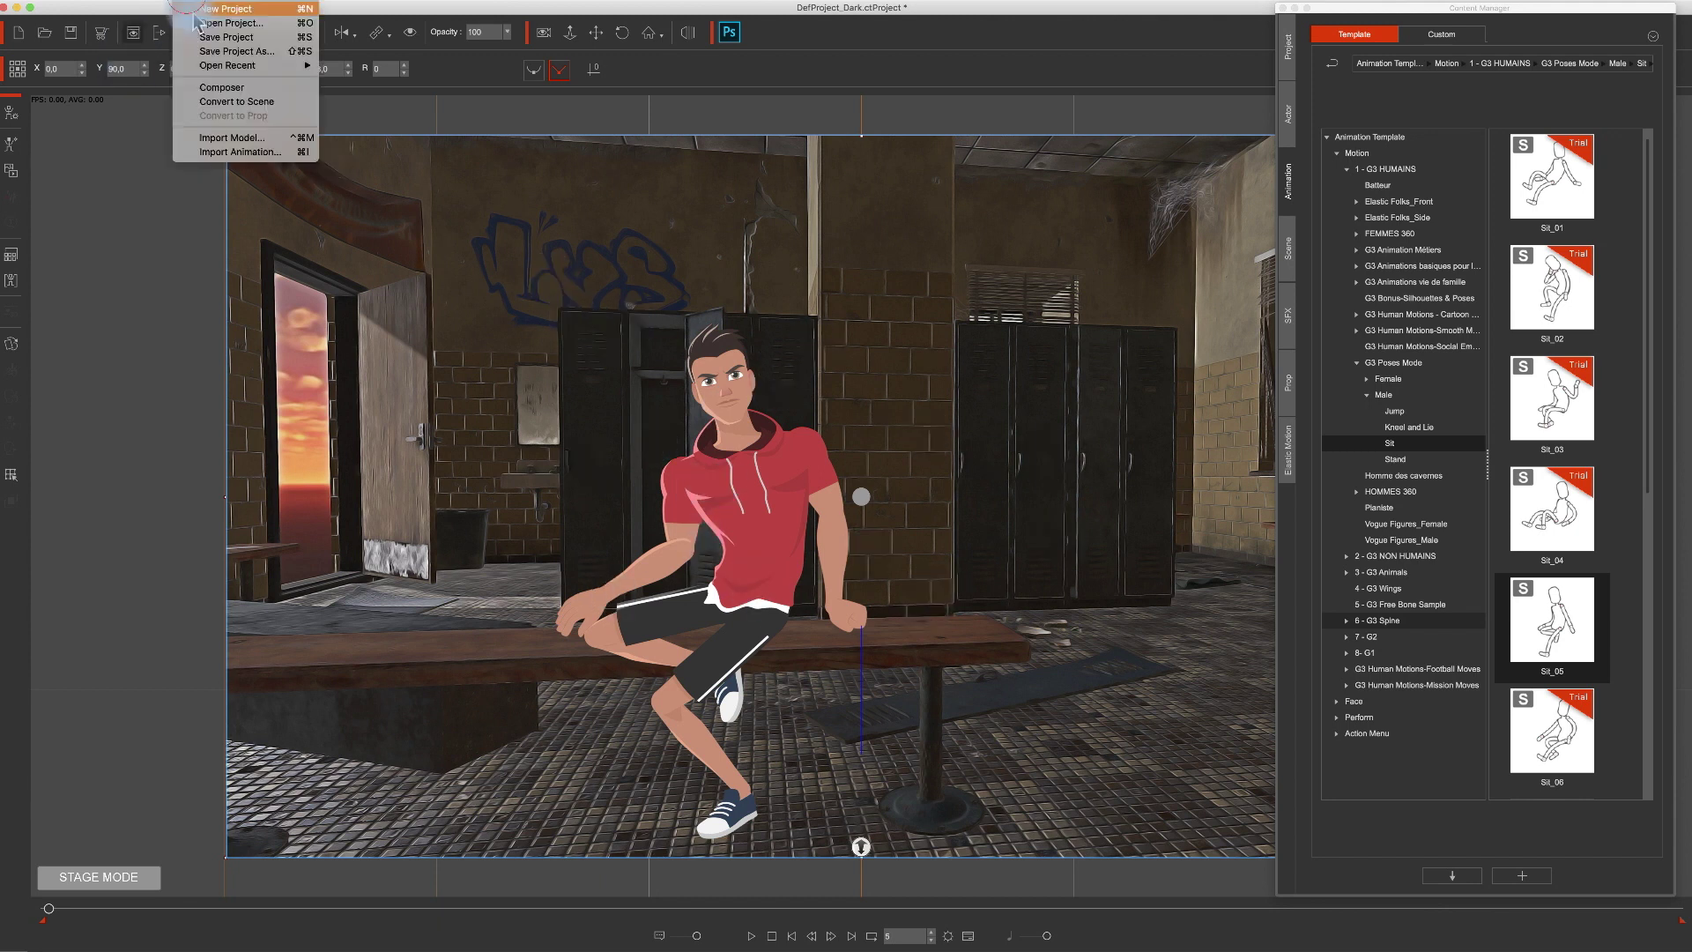
left_click(234, 51)
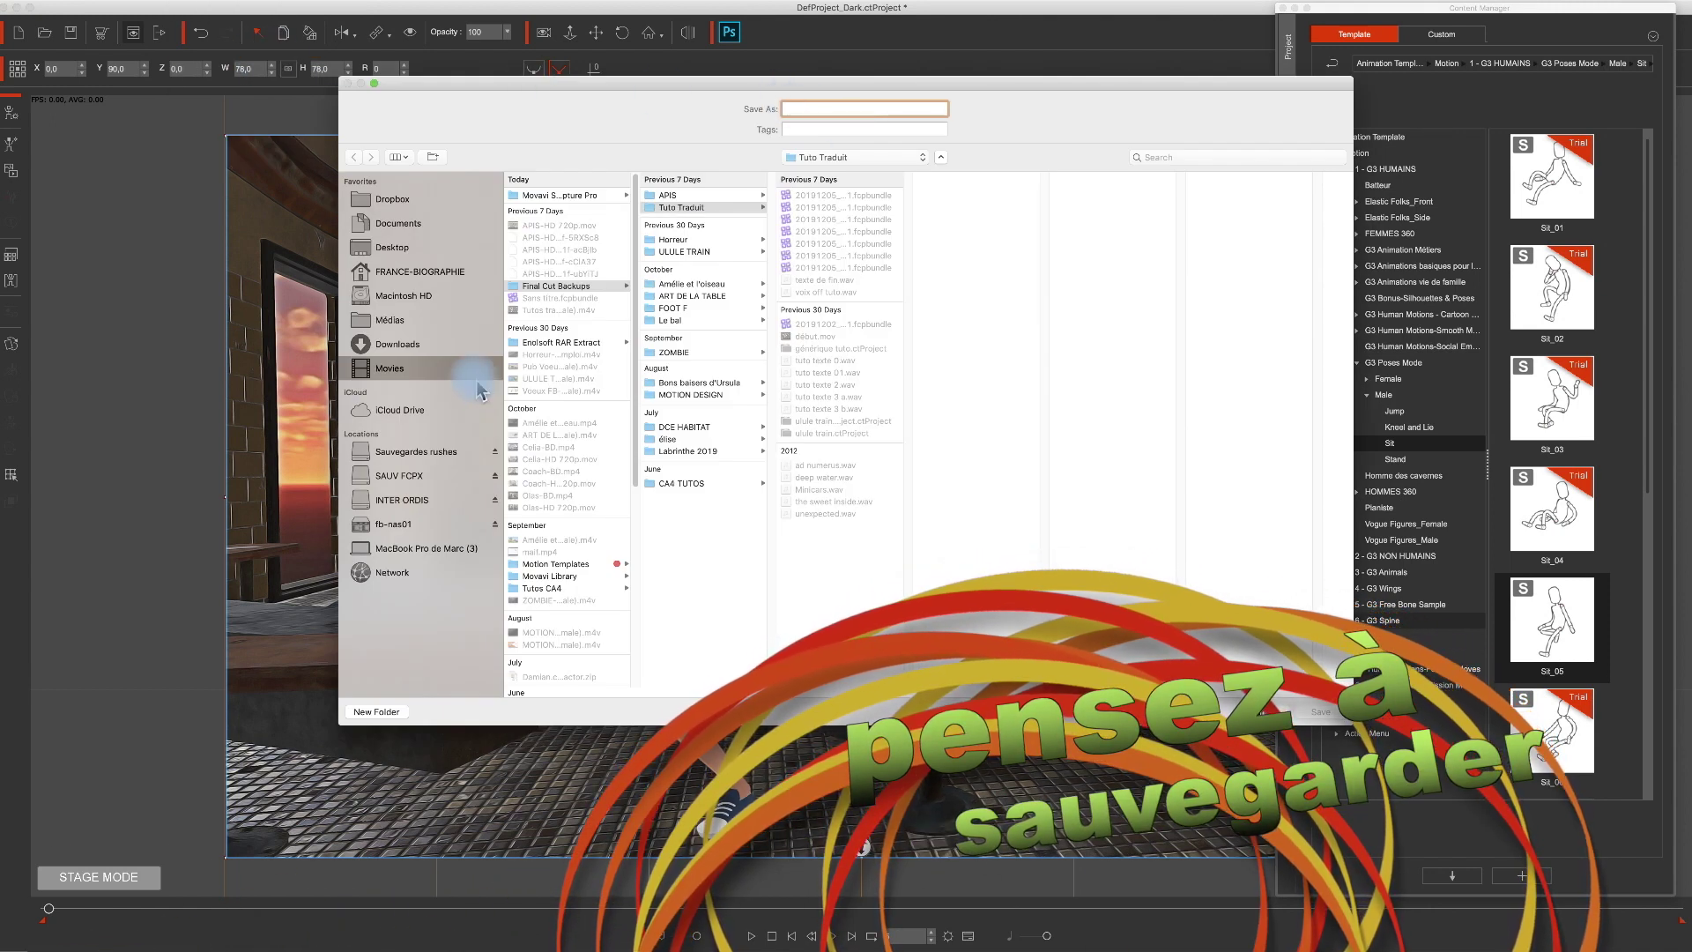
left_click(390, 320)
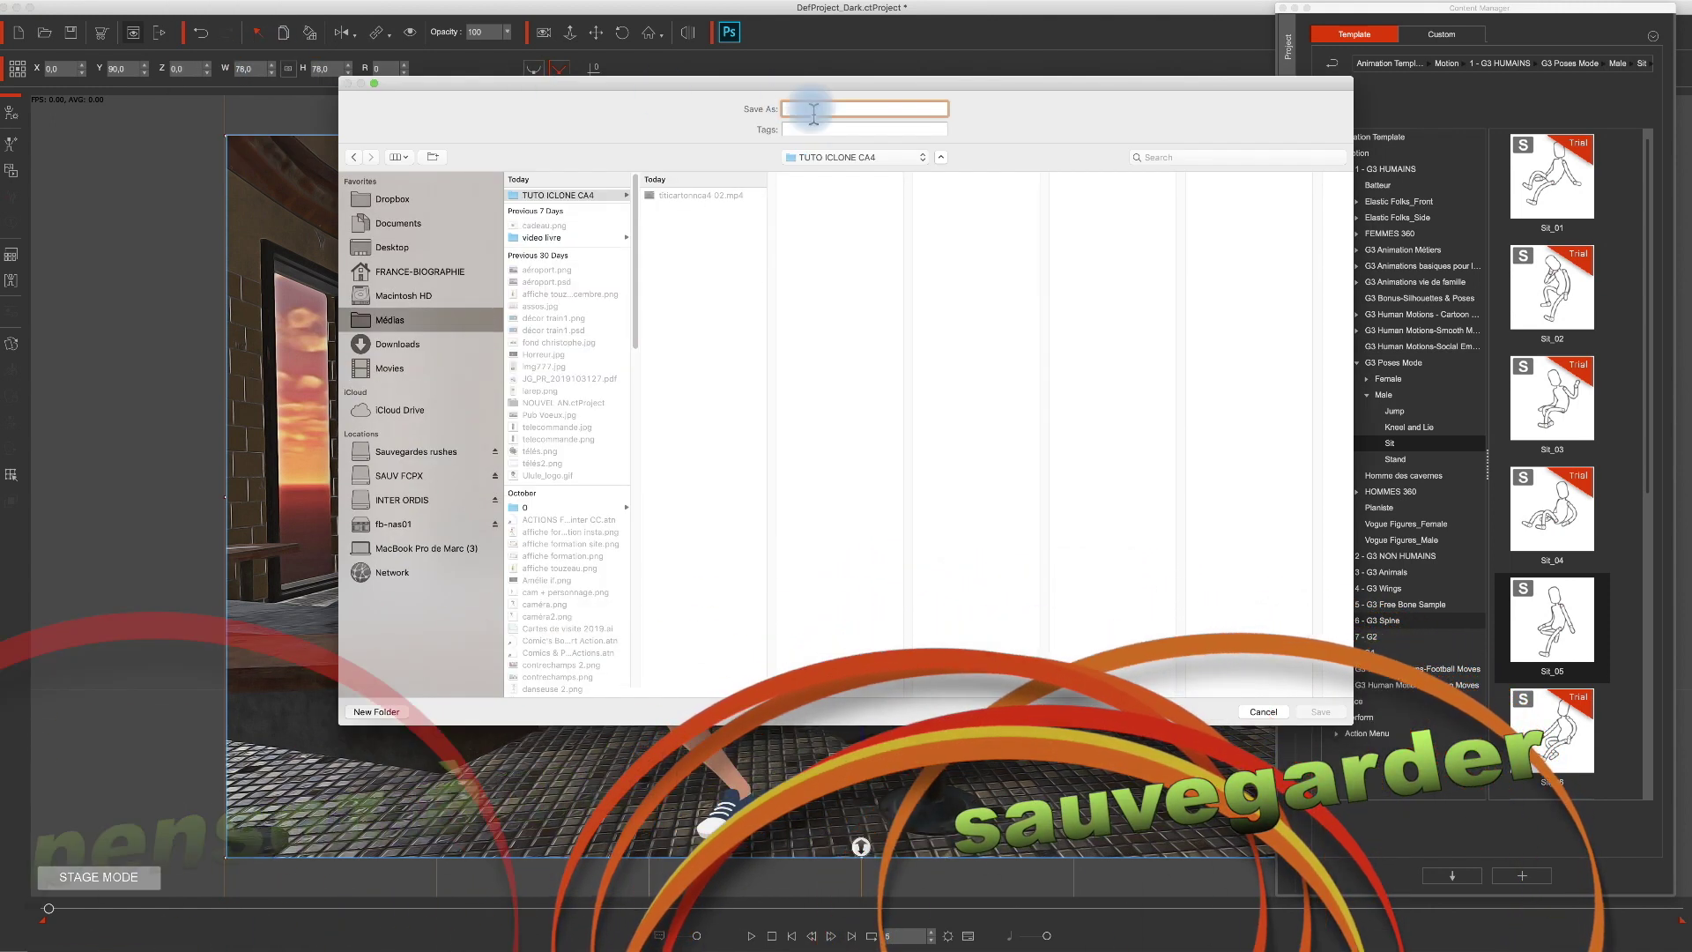
type("plan 1")
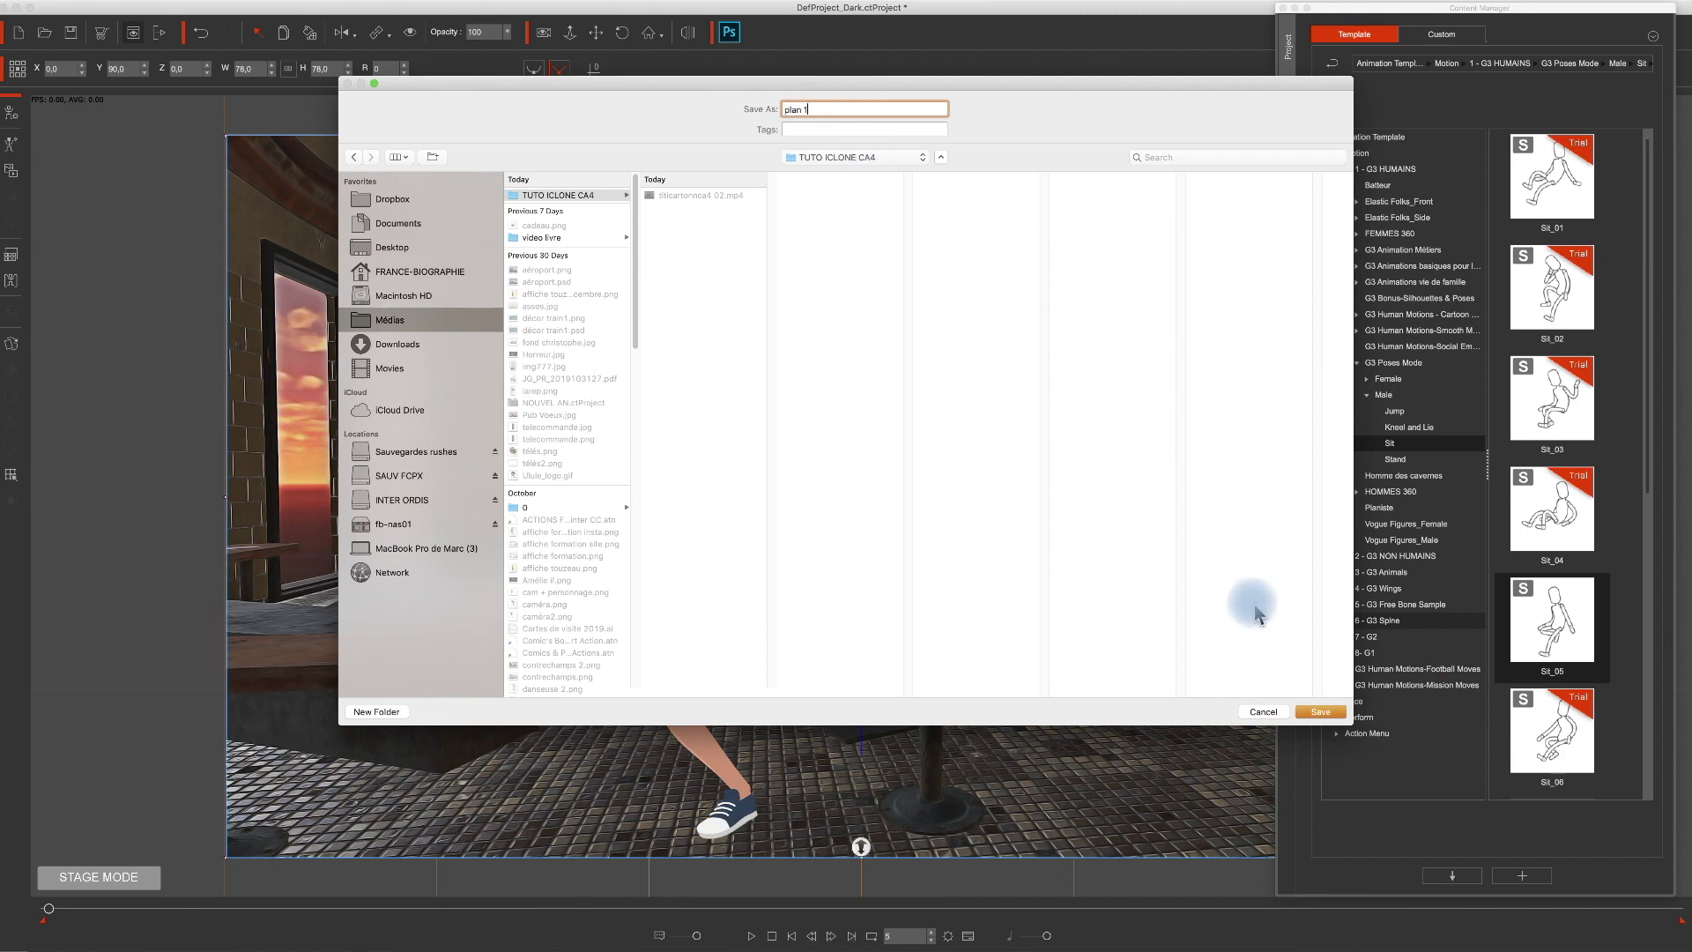
left_click(1328, 720)
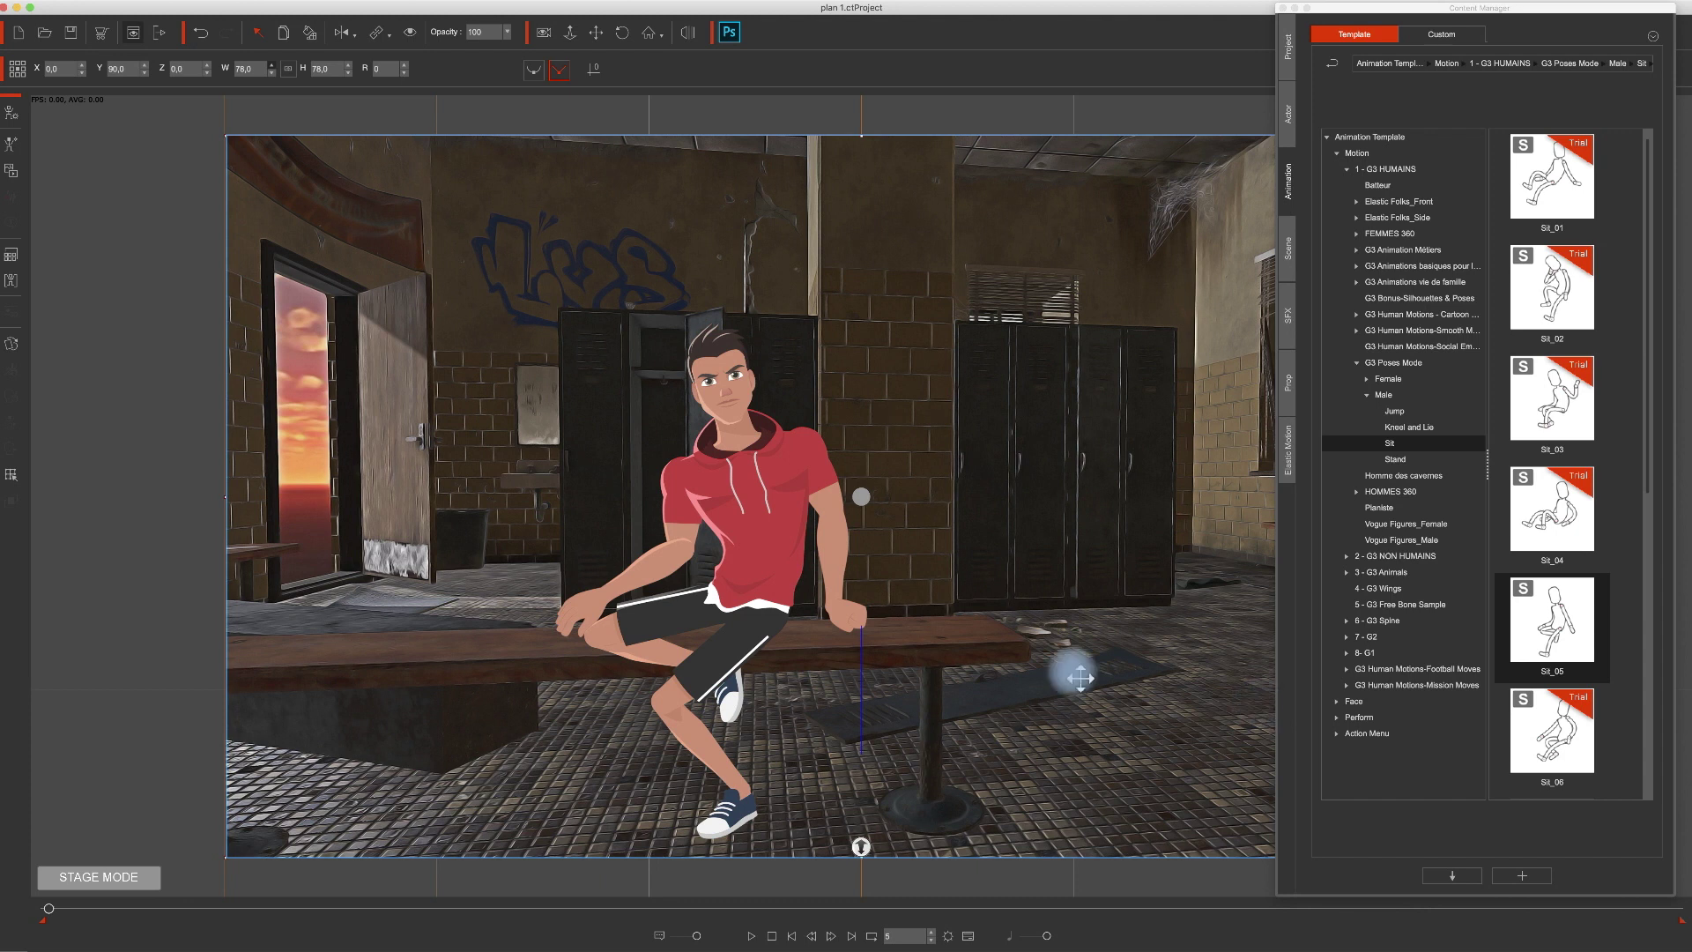
Reverse the joint angle of the seated character's right forearm in the 2D Motion Key Editor and adjust the arm toward the knee.
left_click(689, 555)
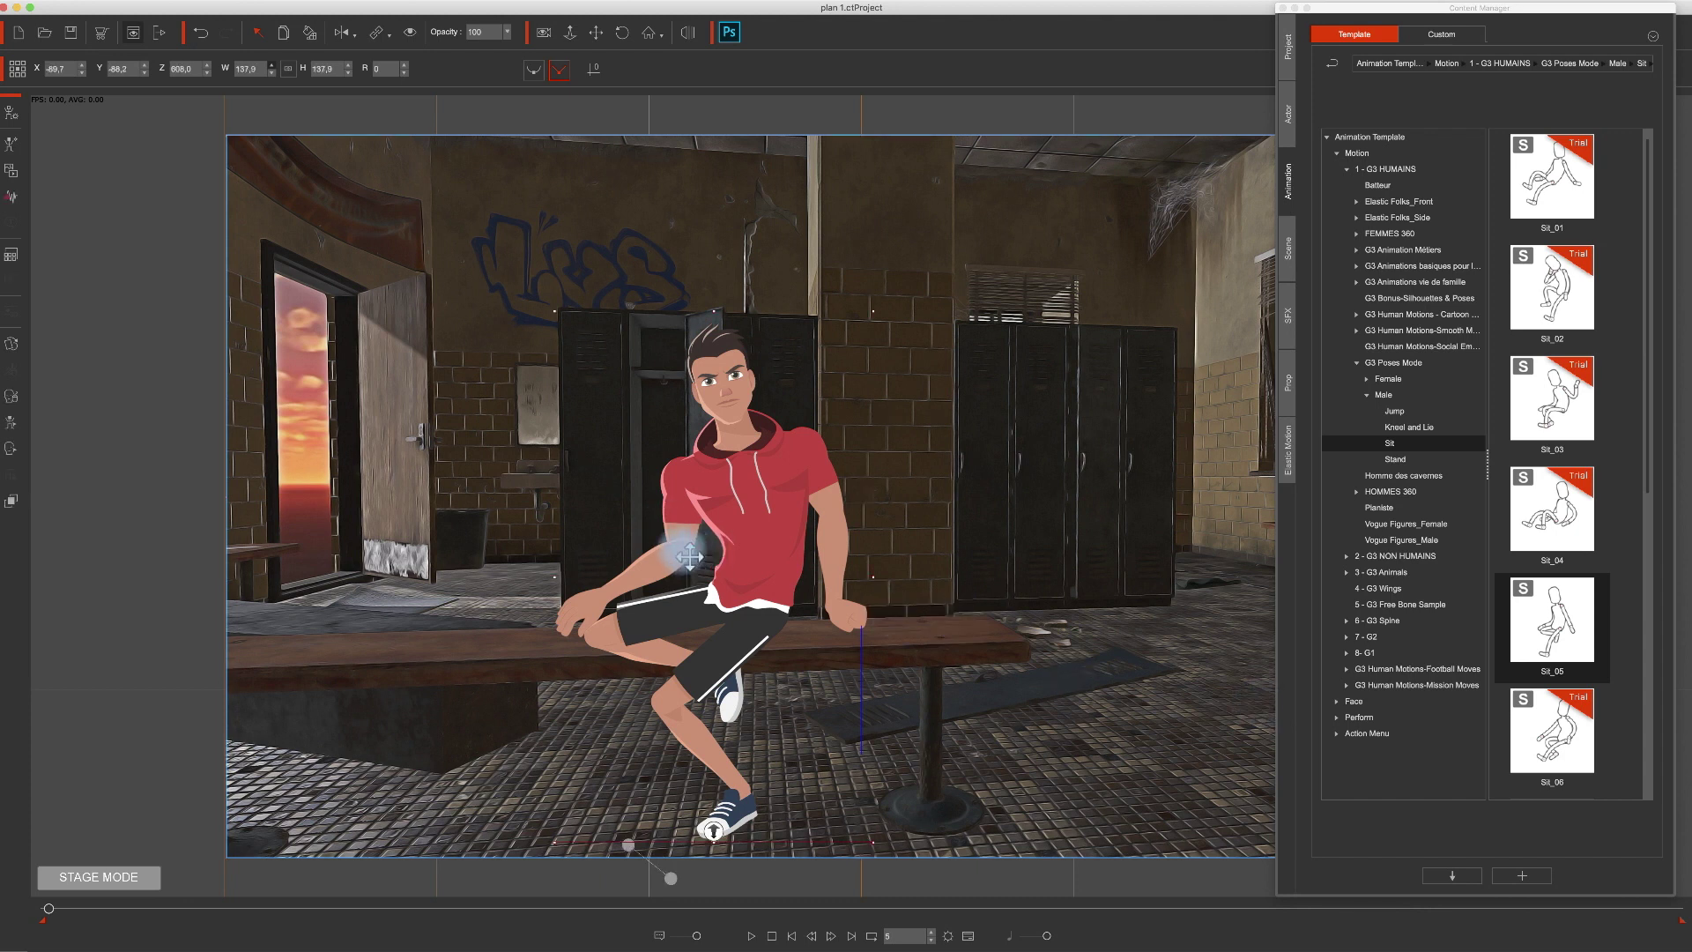
left_click(12, 424)
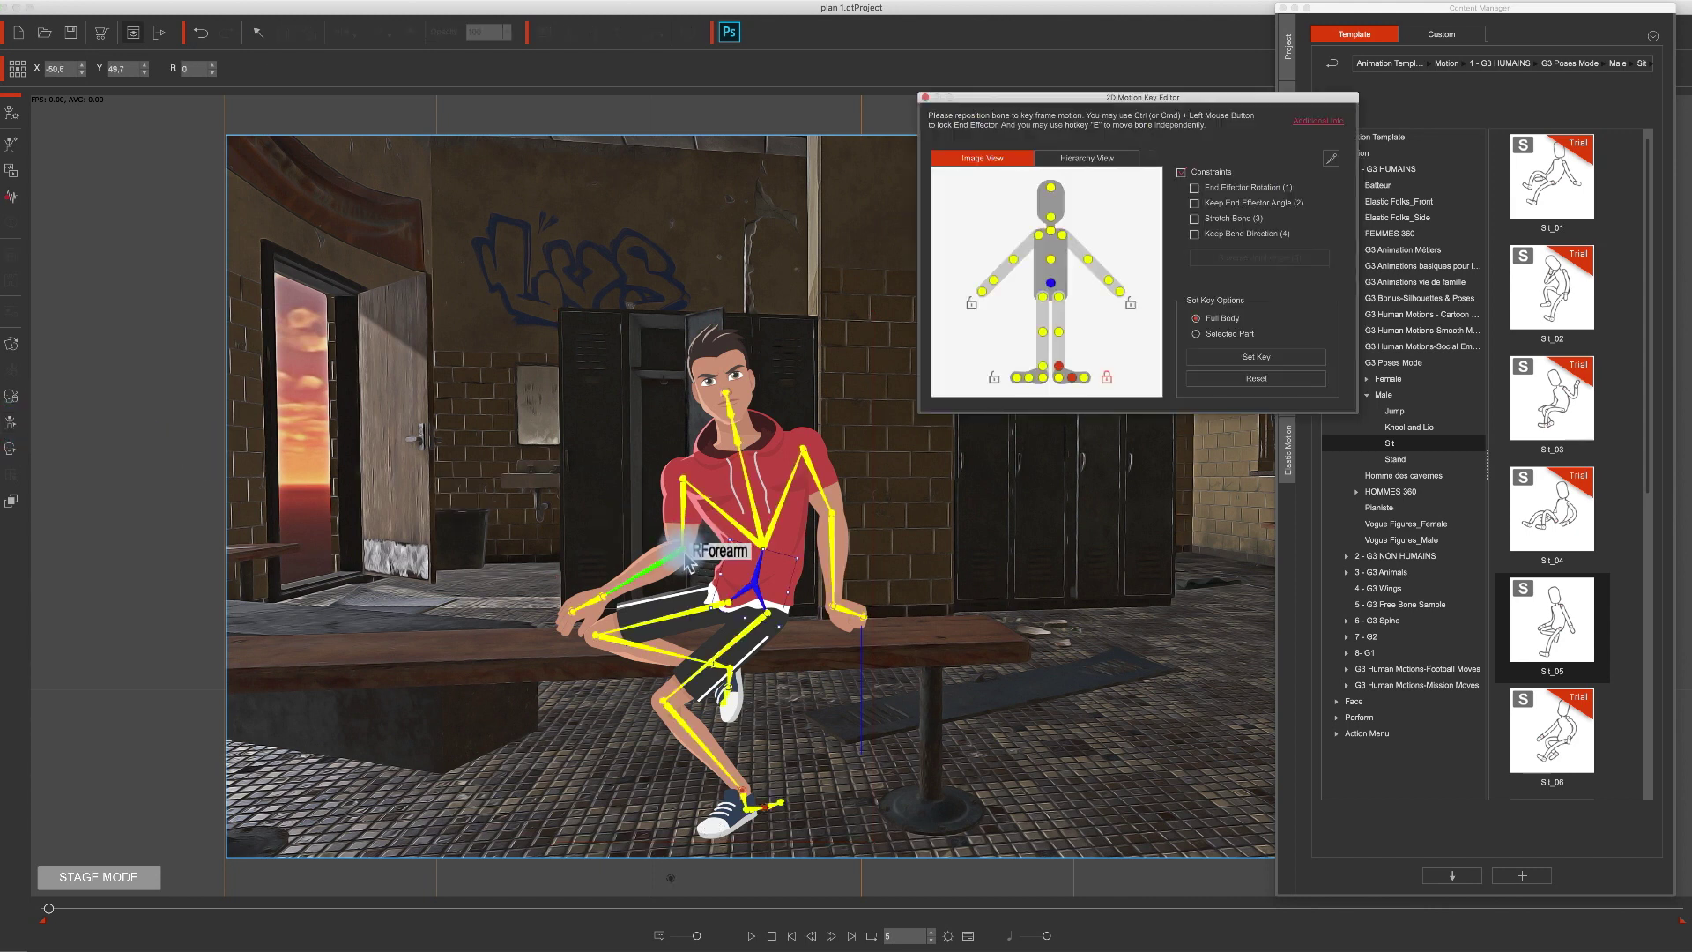
left_click(688, 557)
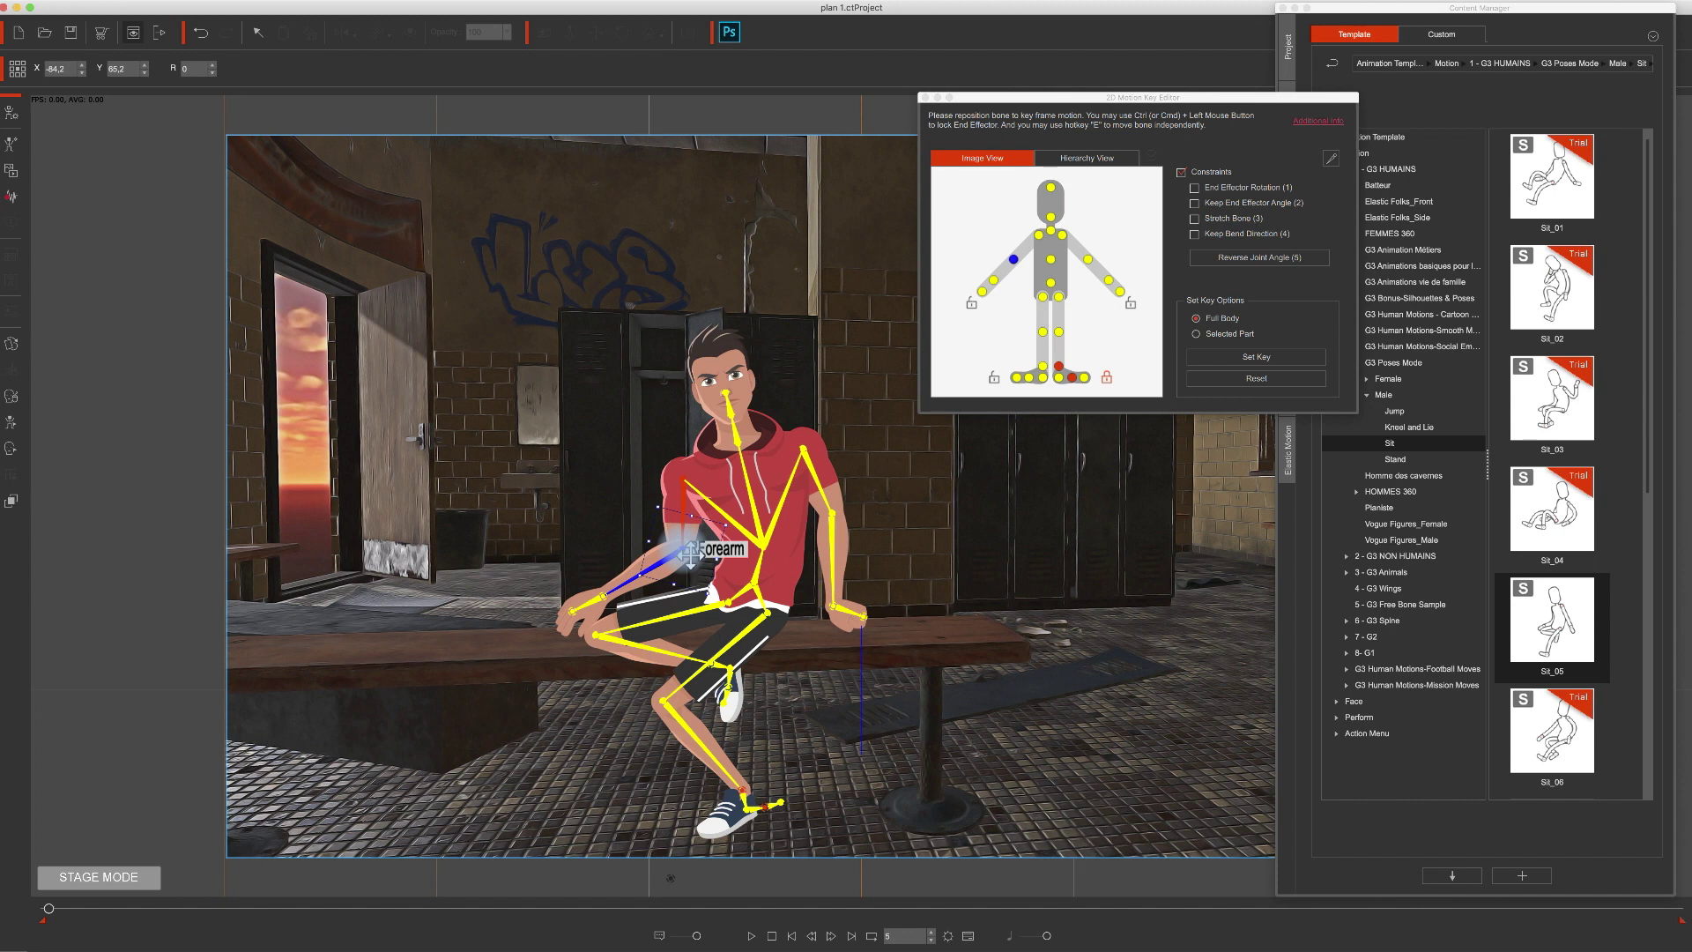
left_click(1256, 259)
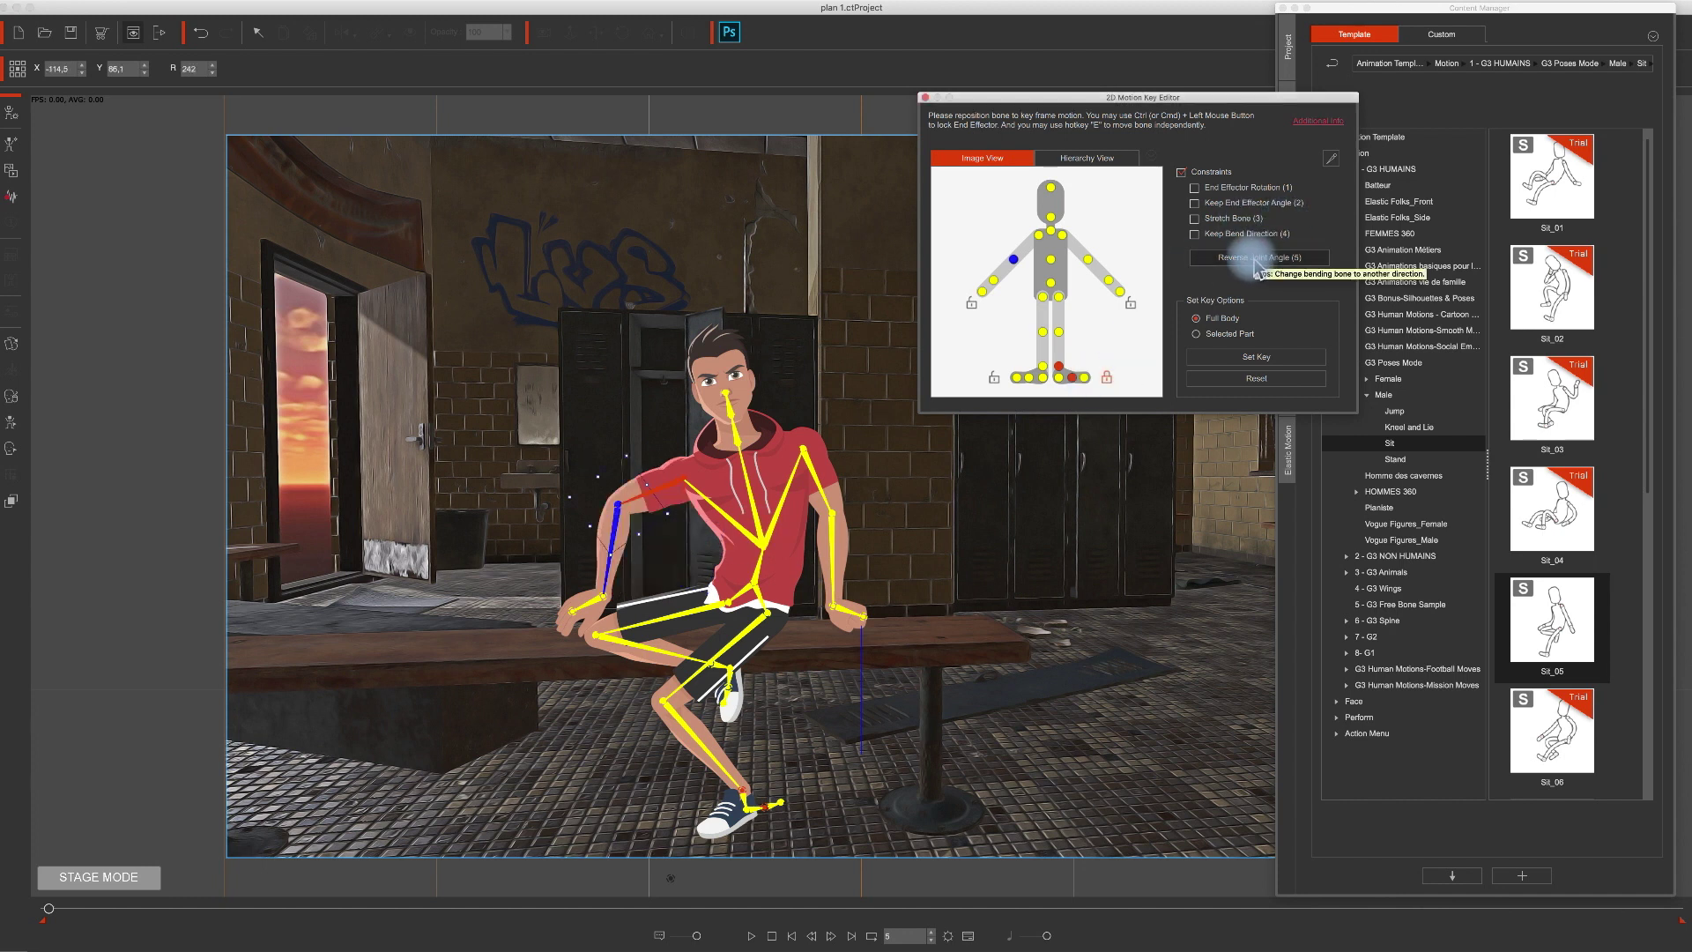
left_click(677, 524)
left_click_drag(677, 540, 742, 530)
left_click(686, 489)
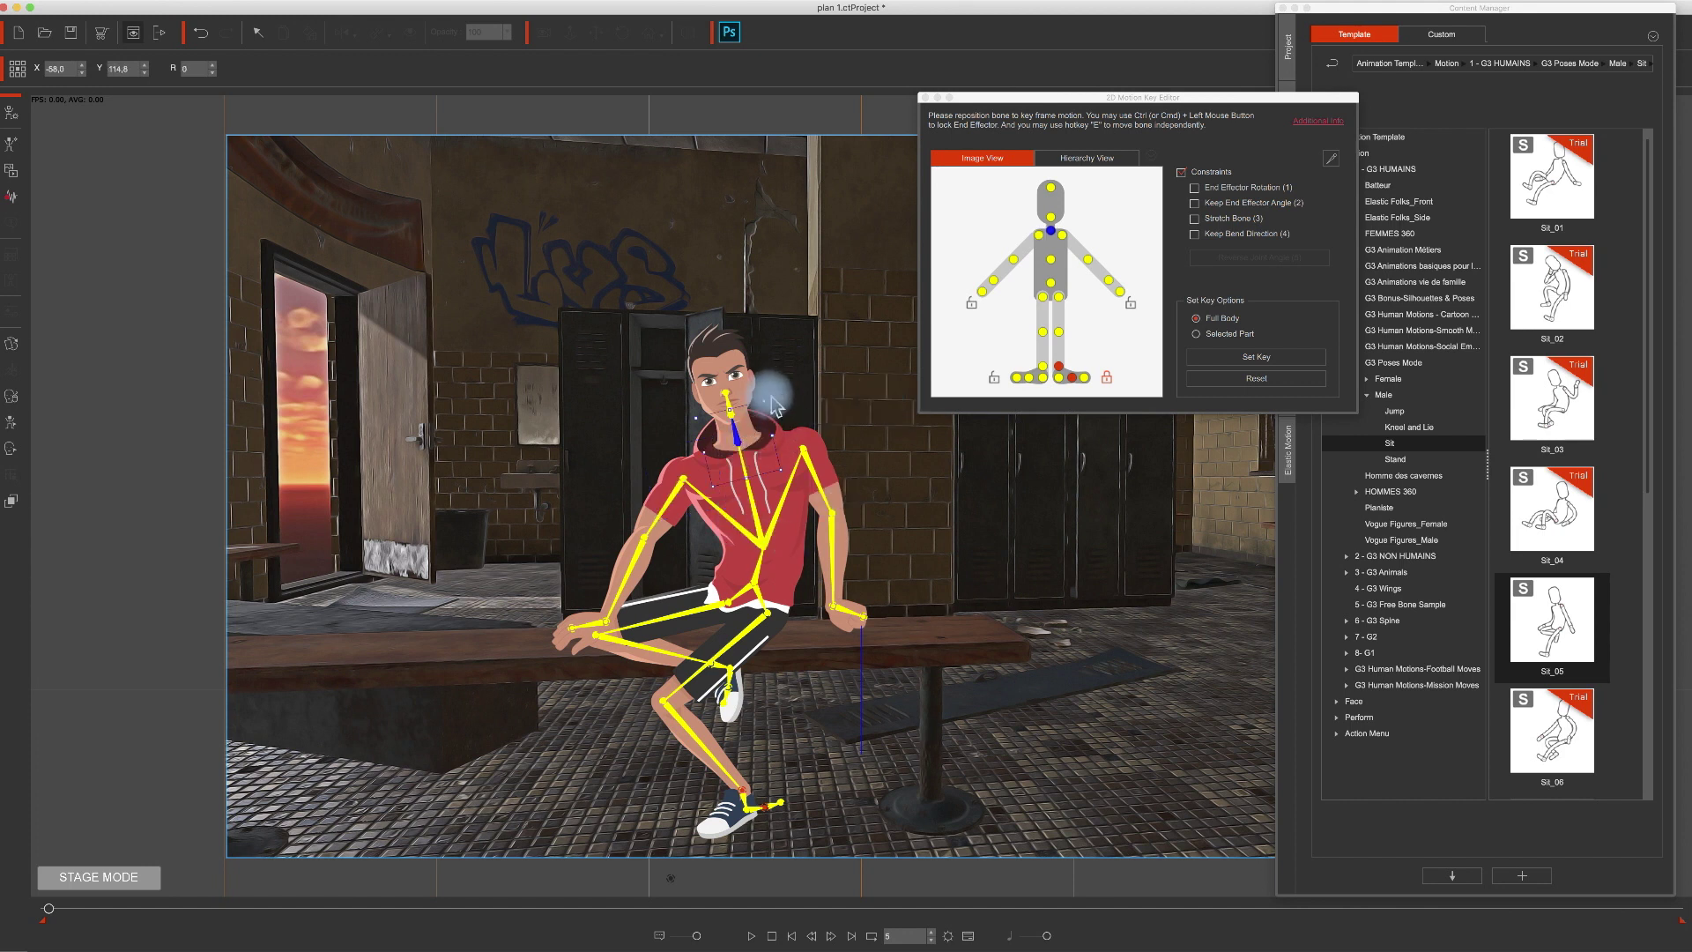
Rotate the character's neck bone to 13 degrees to straighten the head, close the motion key editor, and save the project.
left_click_drag(774, 404, 787, 411)
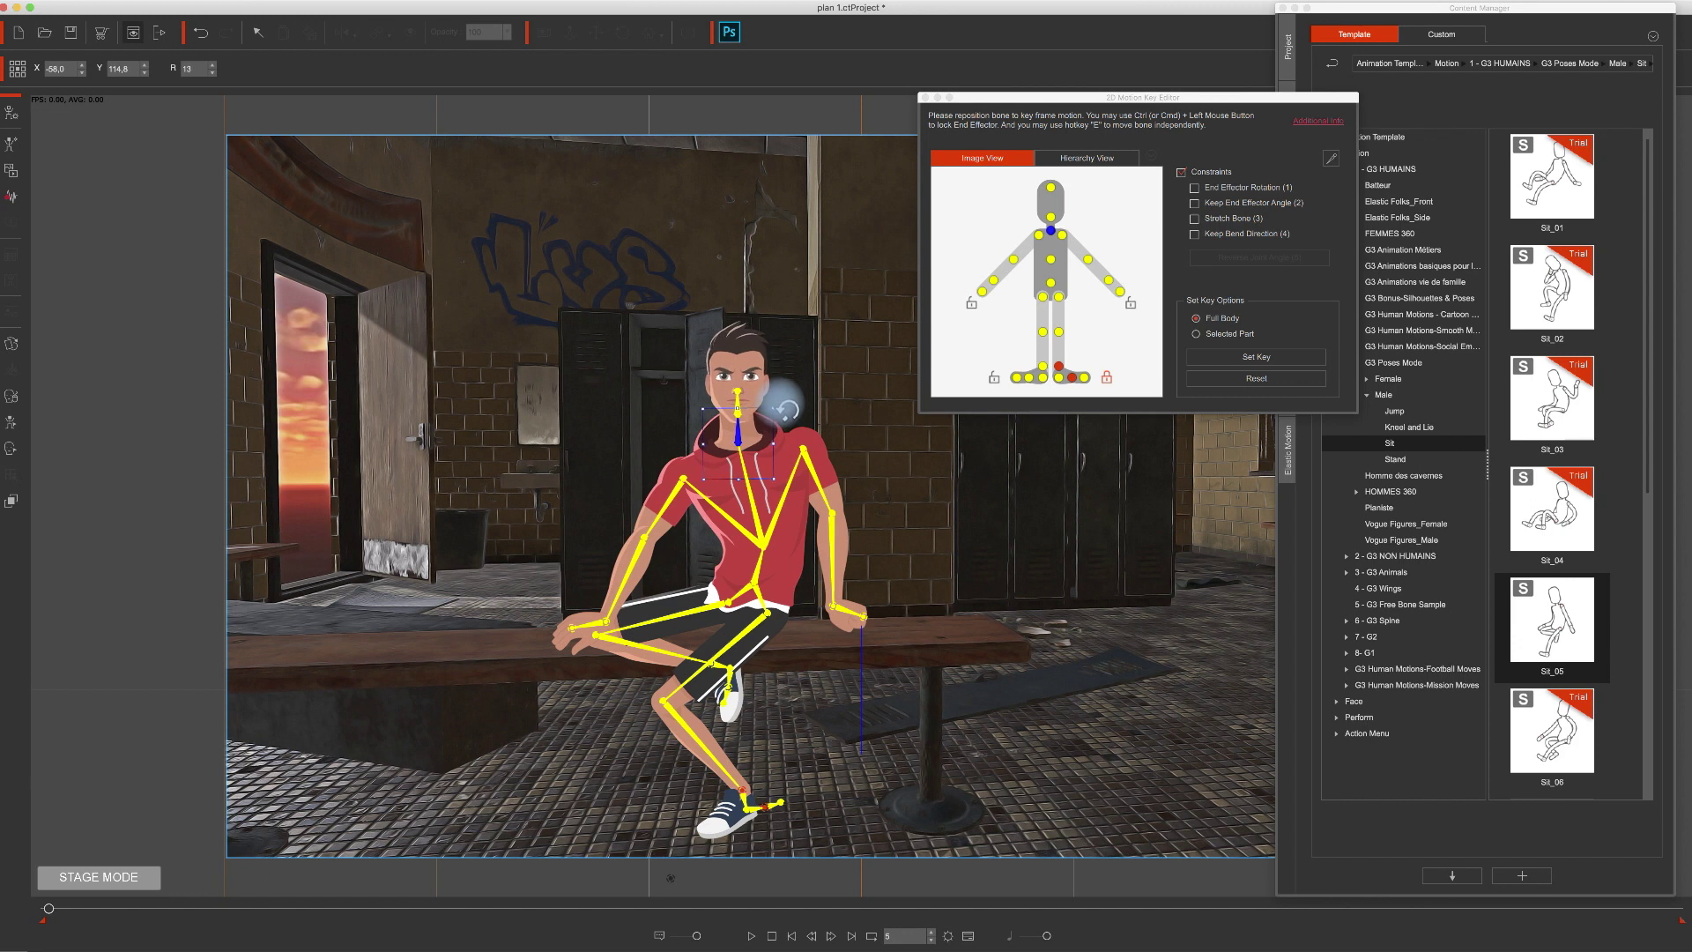
left_click(924, 97)
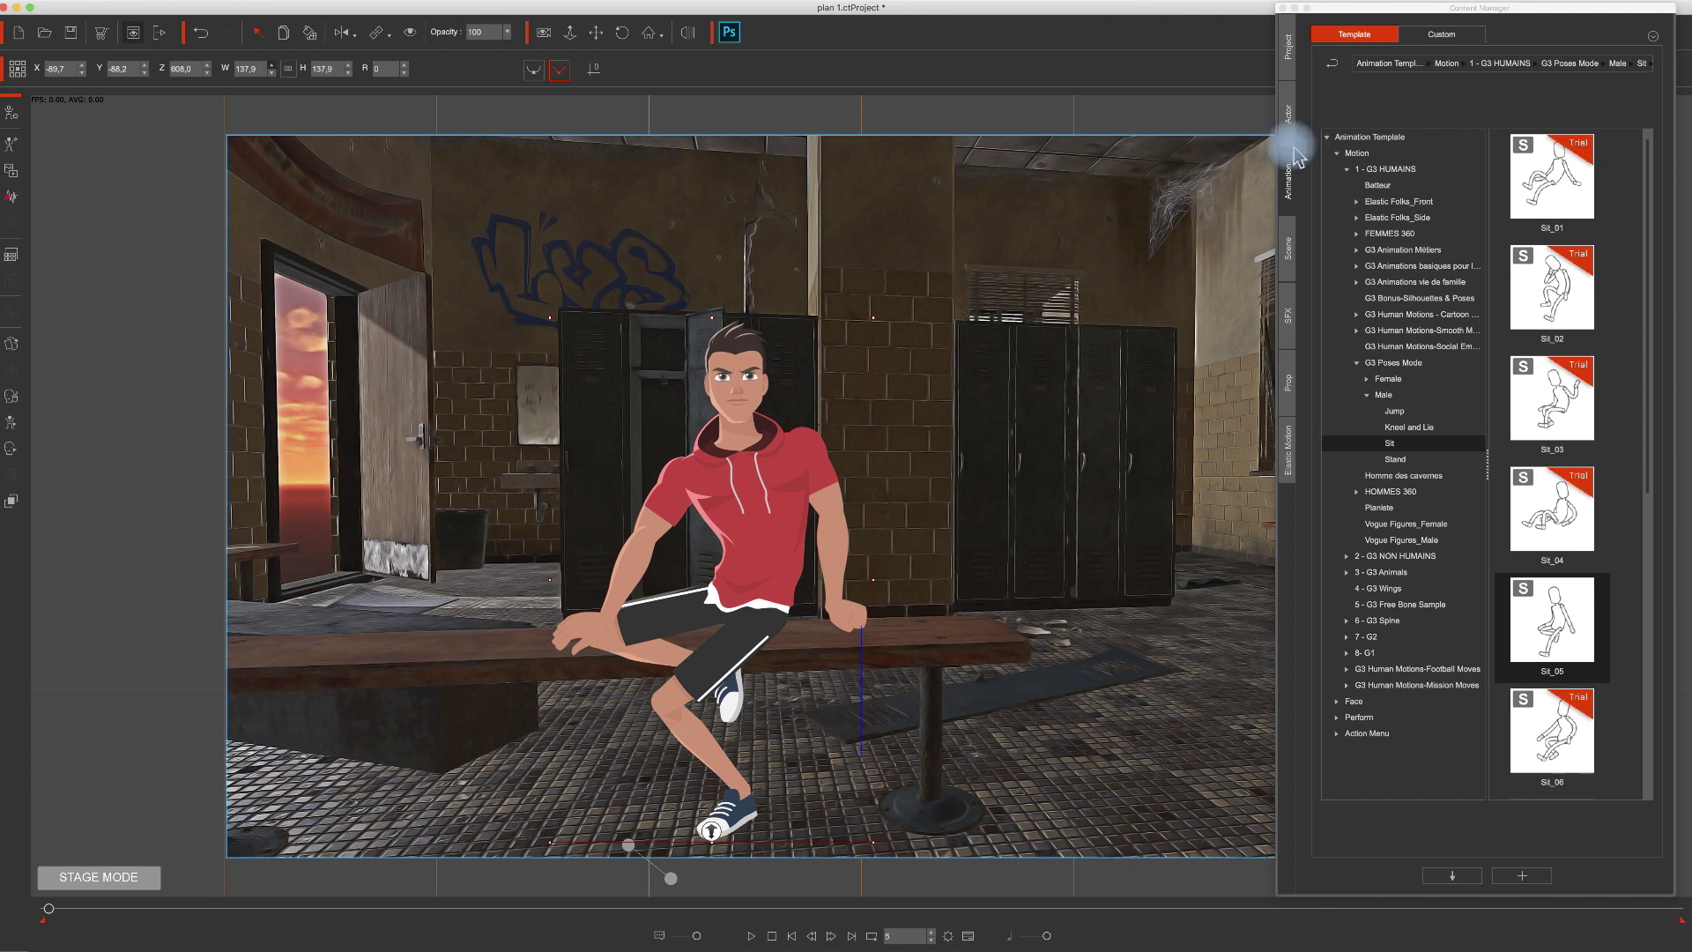
key("super+s")
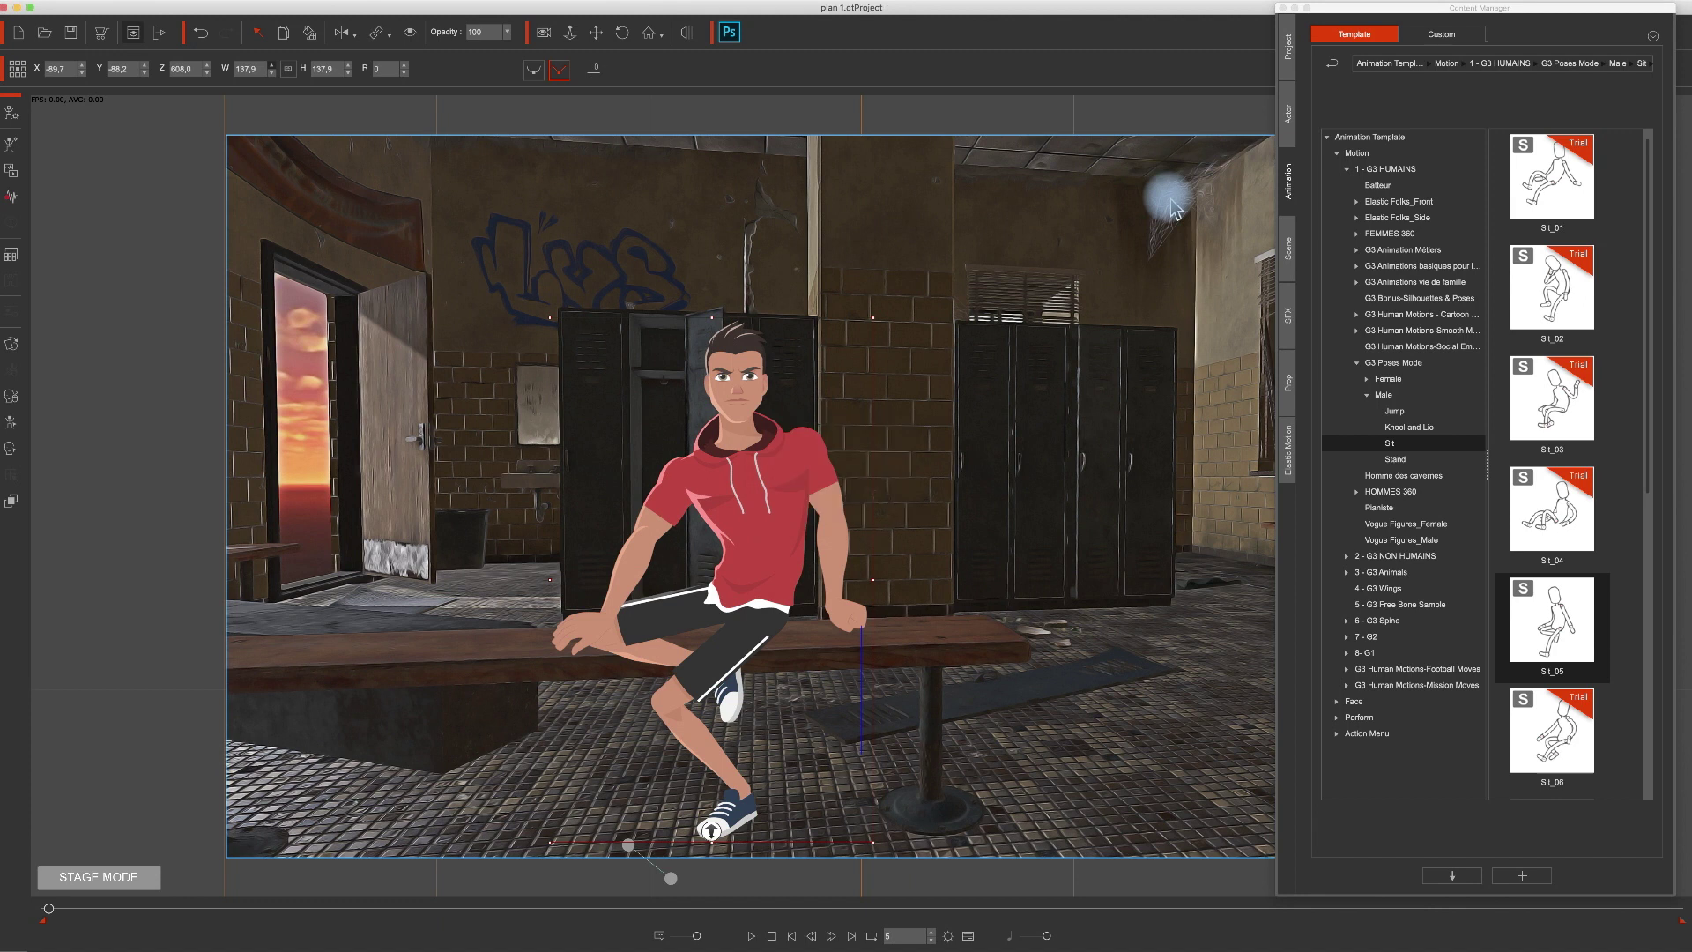
Add the Ruby_S character from G3 360 Character-Campus Hero, move her to the open doorway, and flip her horizontally.
left_click(1292, 119)
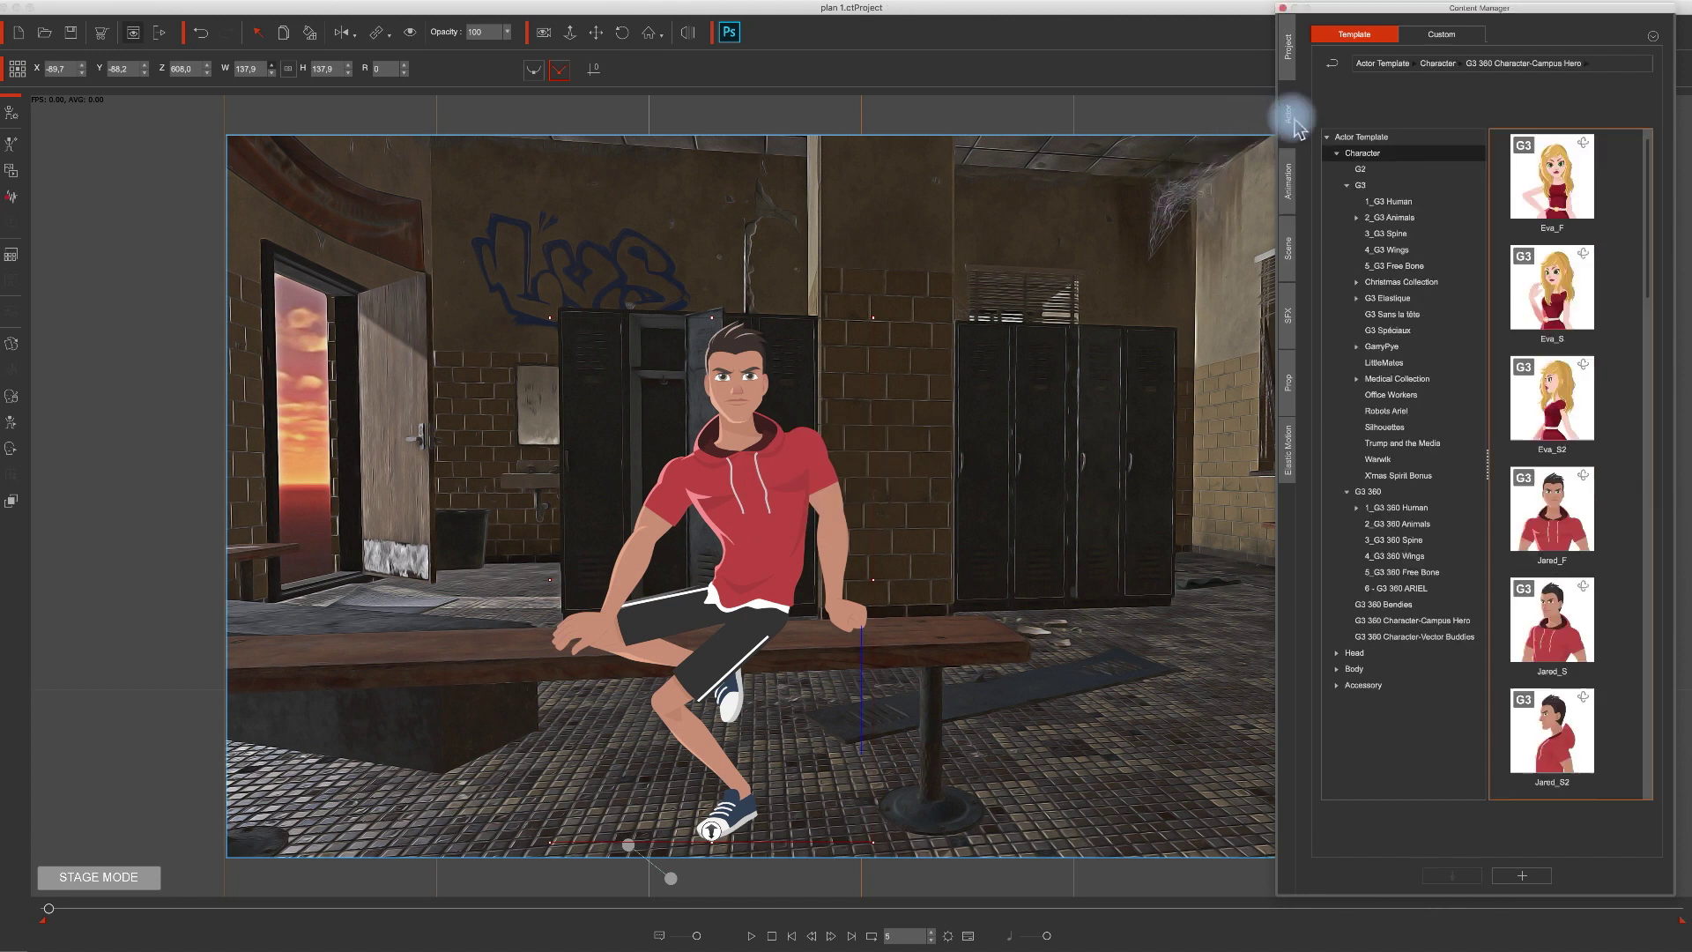
scroll(1545, 465, "down", 10)
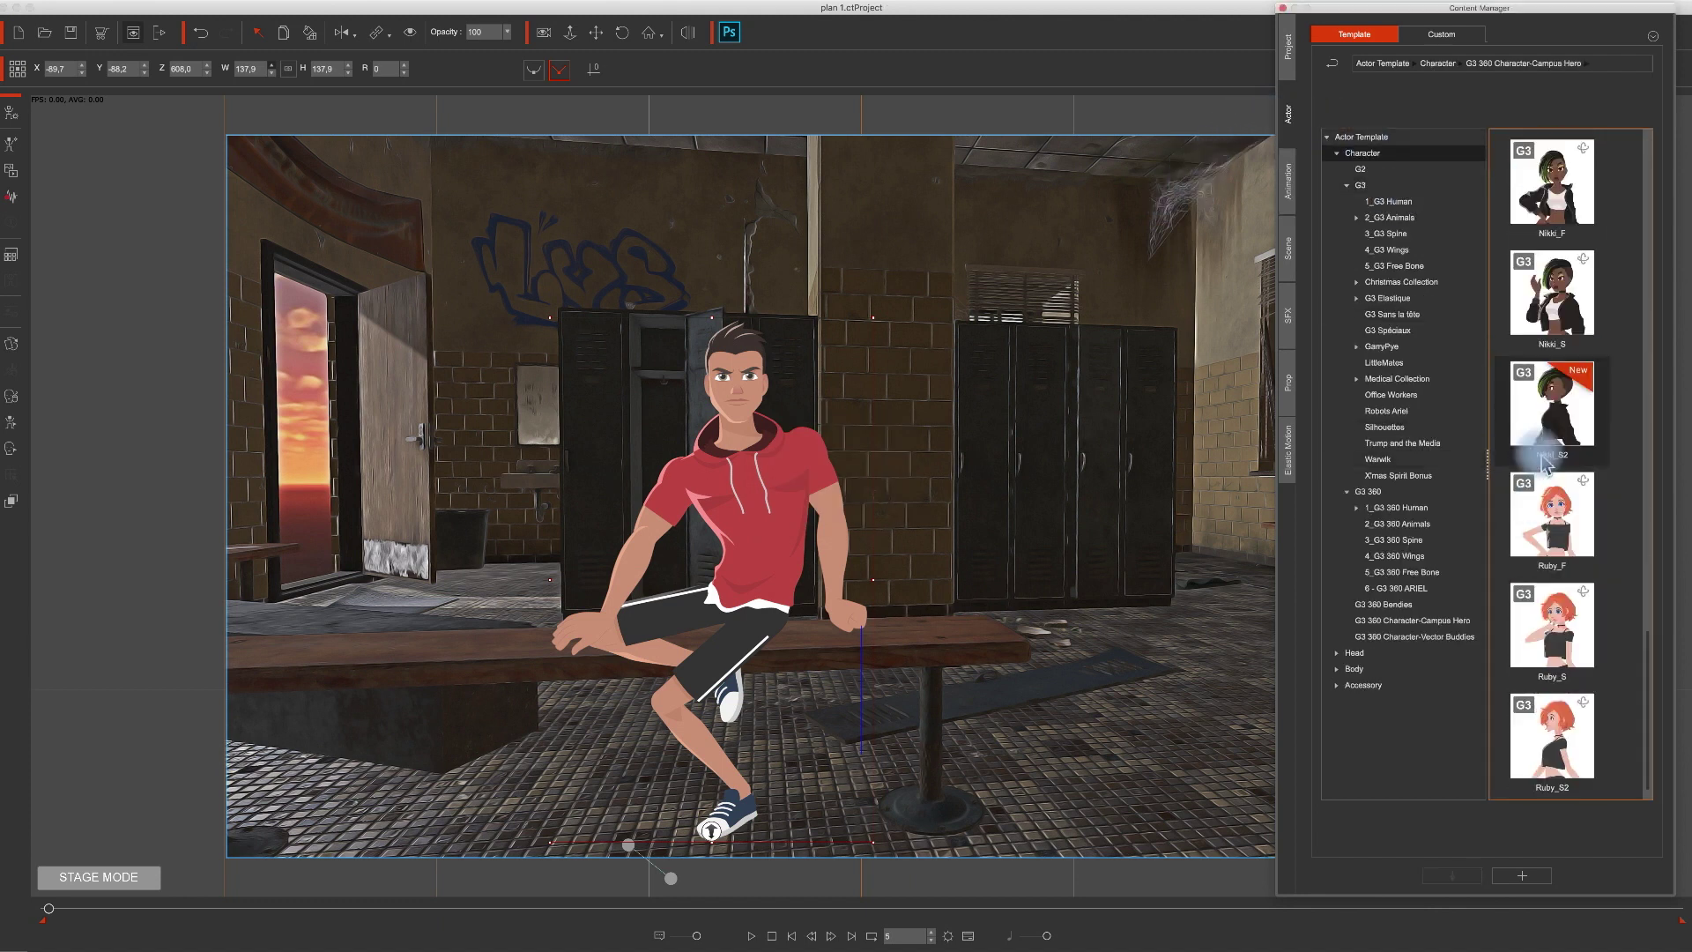
left_click_drag(1496, 652, 1114, 588)
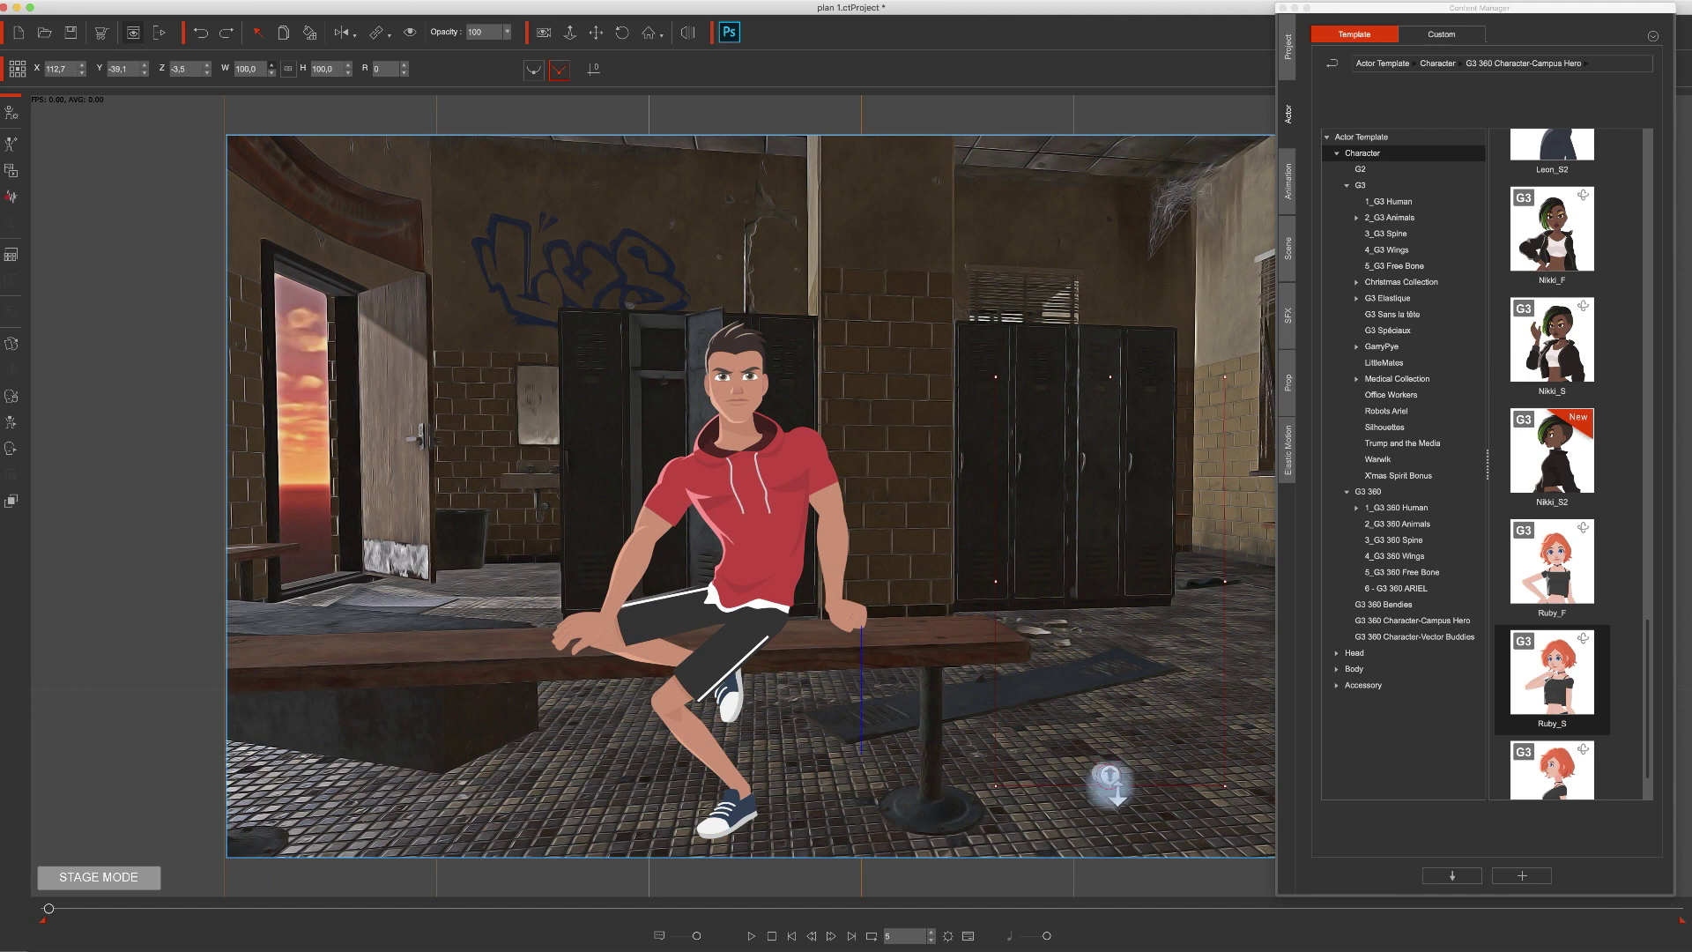
left_click_drag(1122, 542, 405, 267)
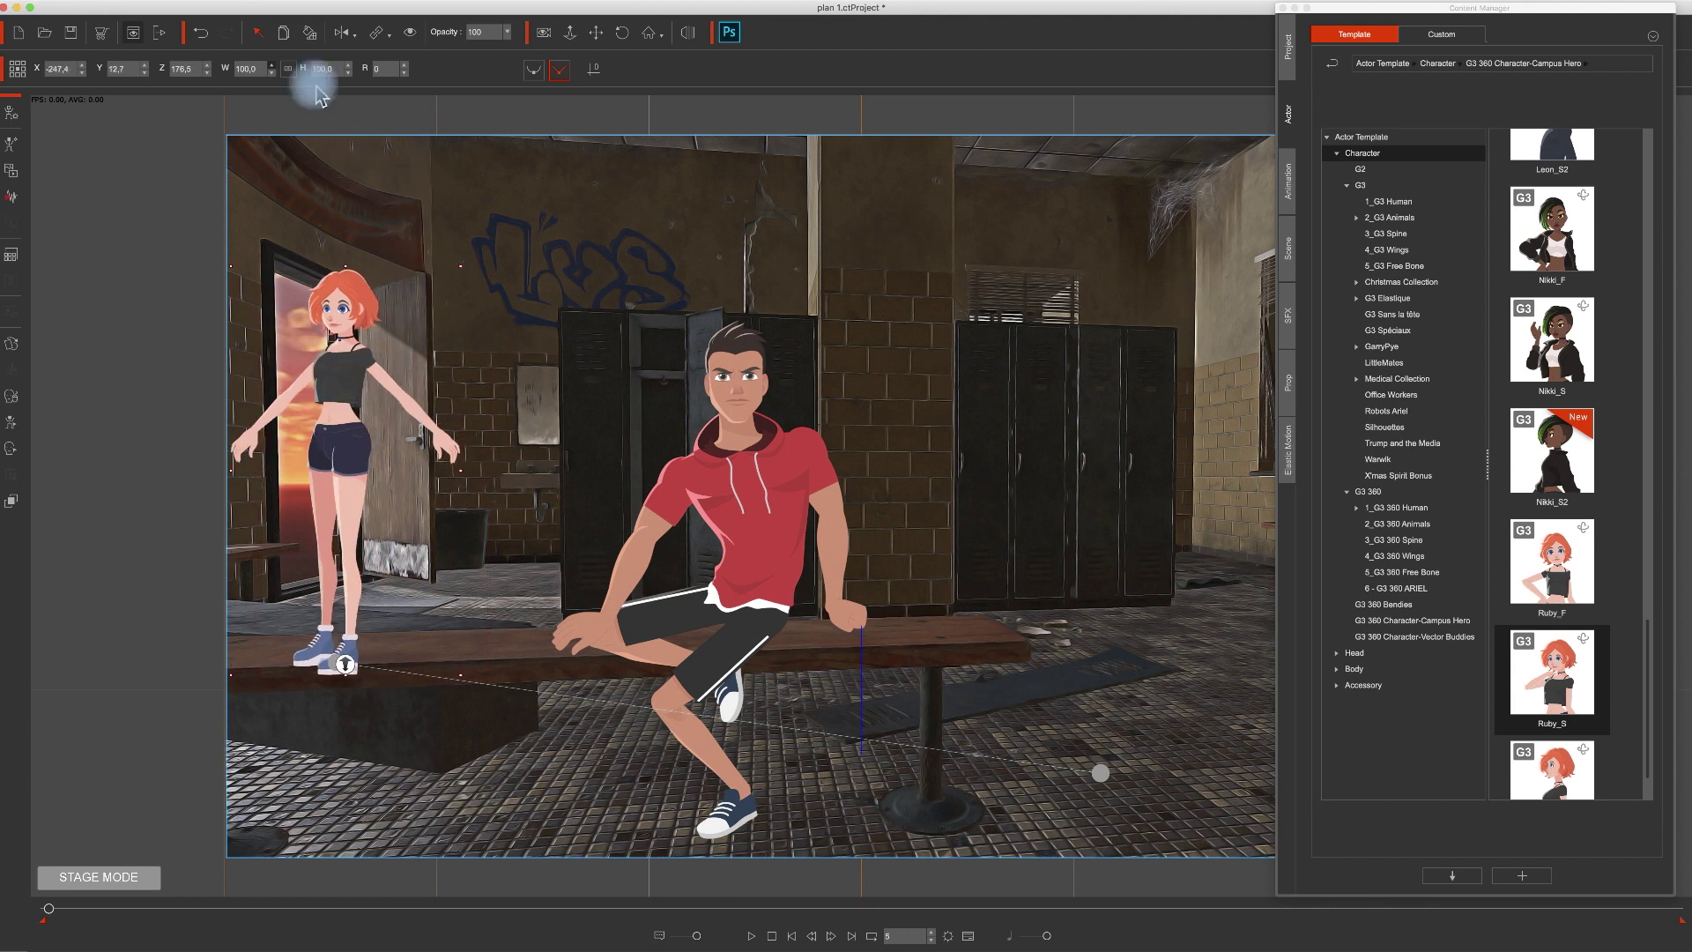
left_click(342, 34)
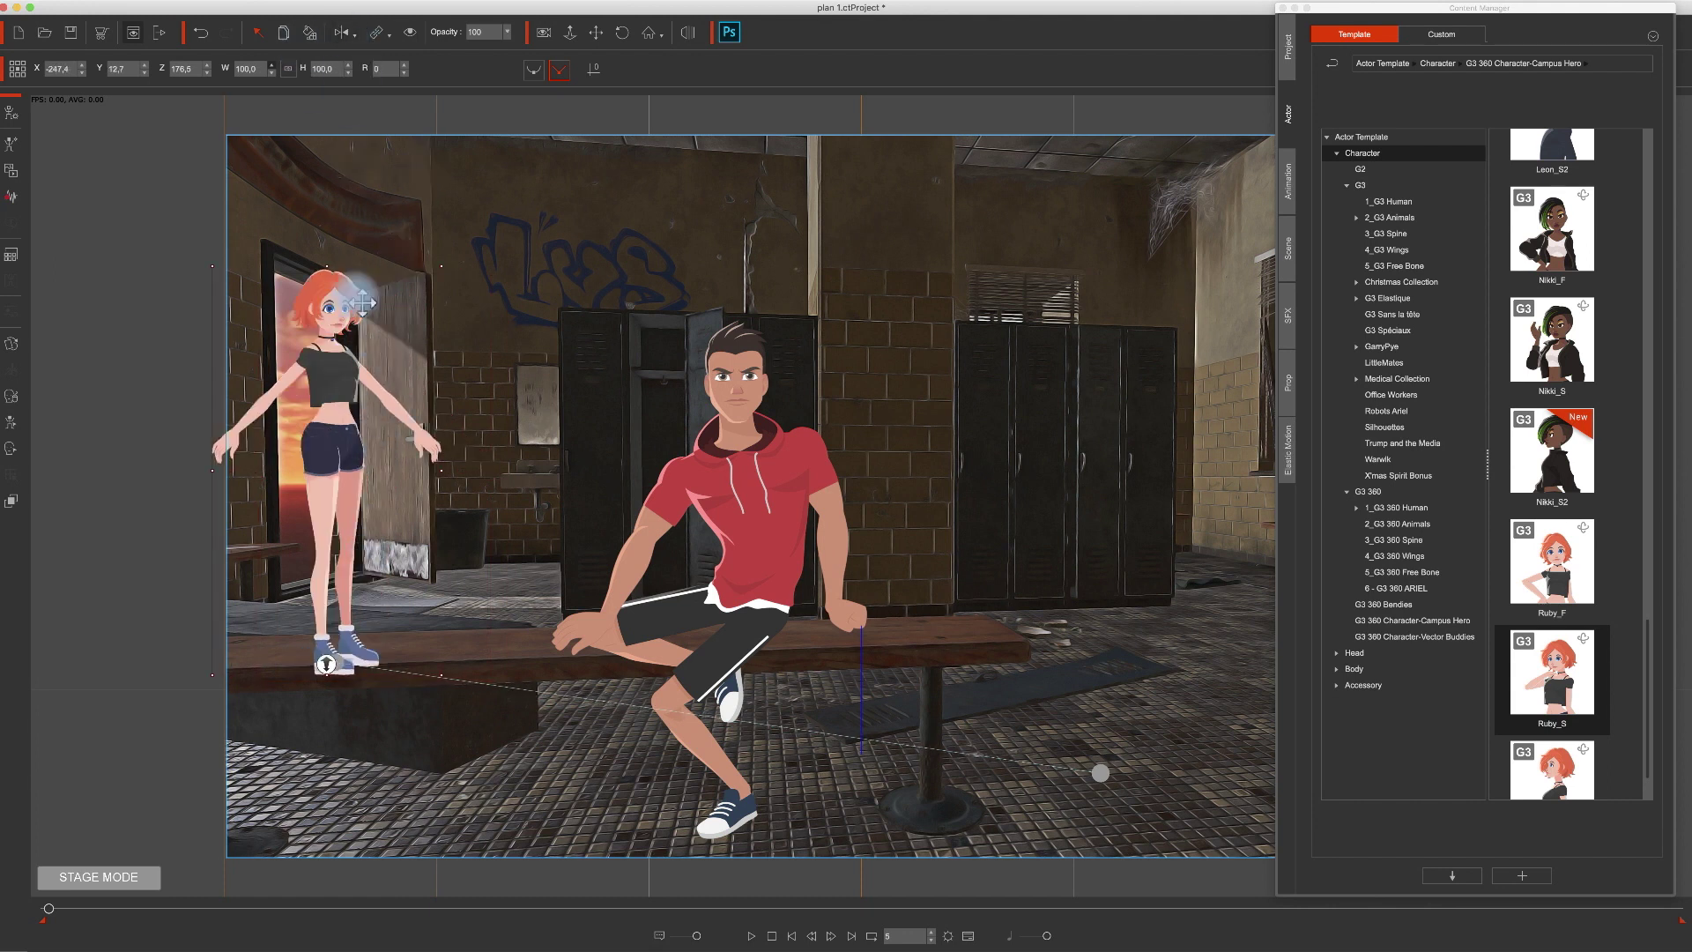
Scale Ruby down to about 62.8 in width and height and position her over the wall beside the doorway.
left_click_drag(445, 274, 396, 374)
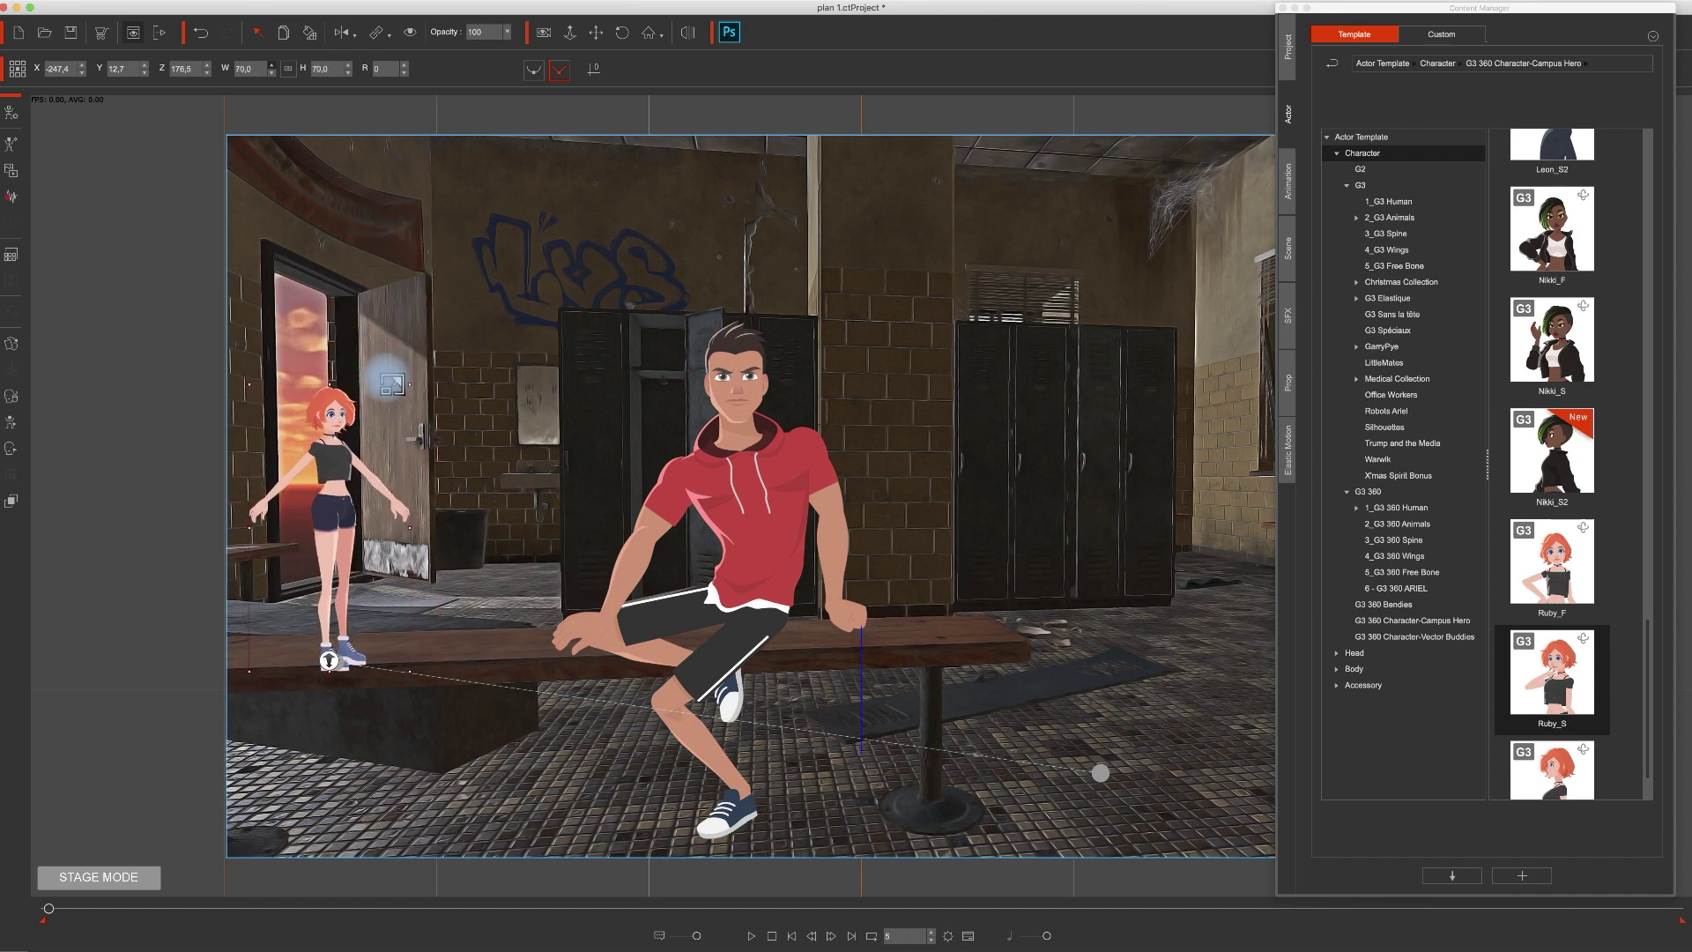
left_click_drag(334, 501, 325, 424)
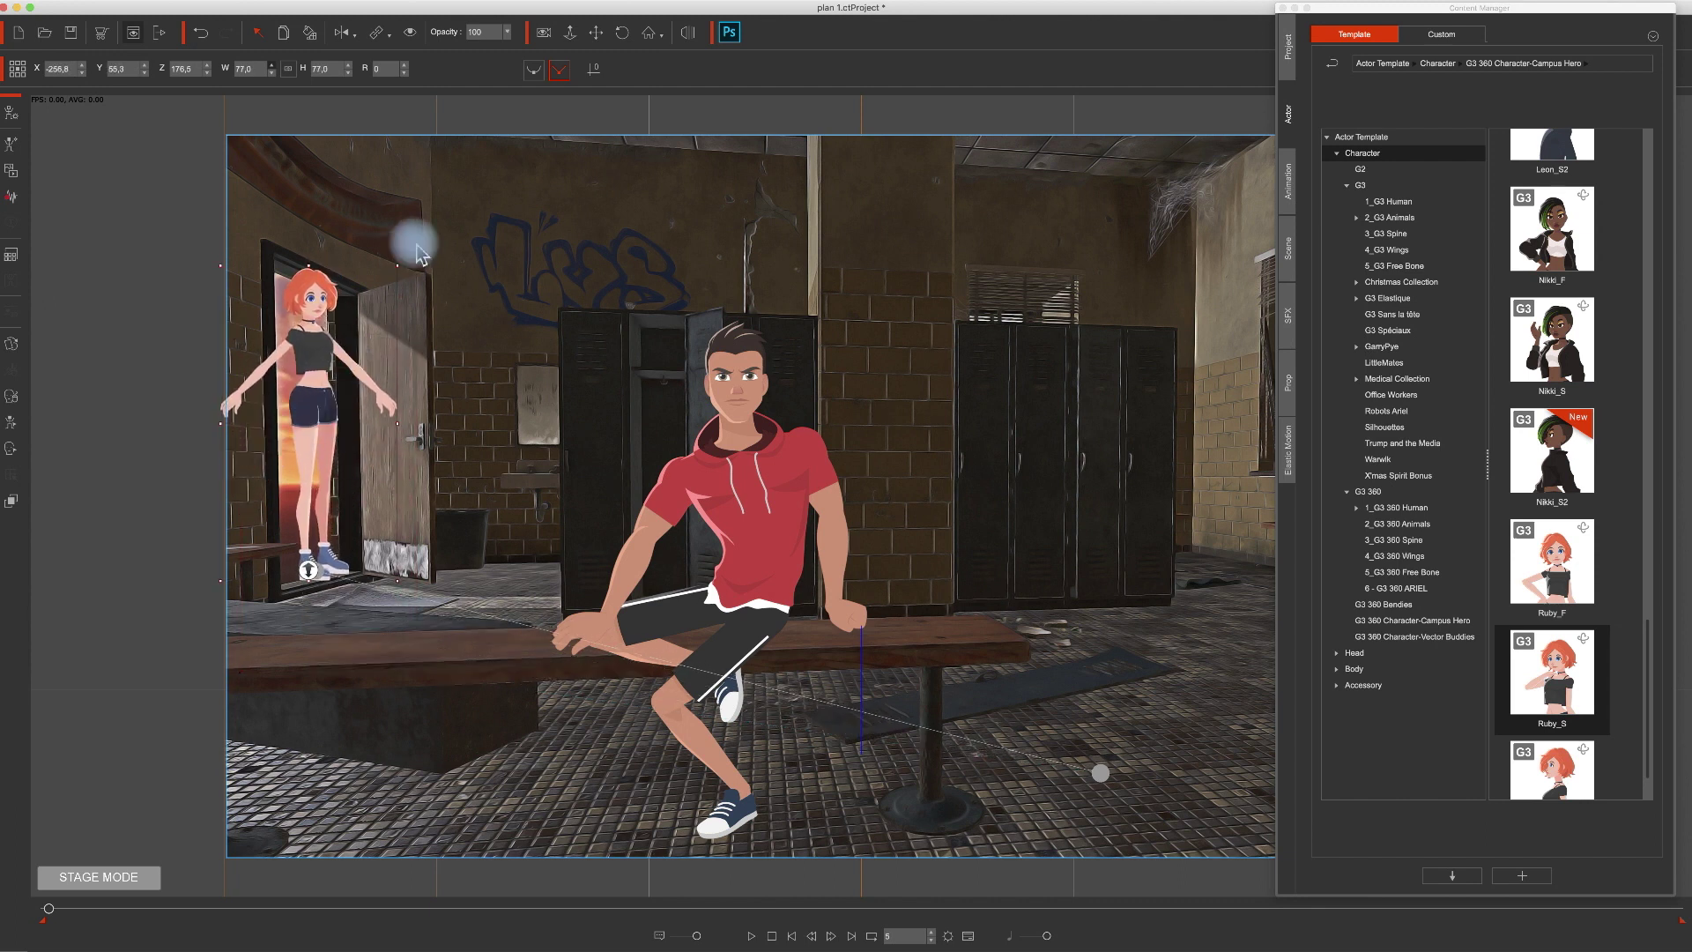
left_click_drag(401, 274, 382, 323)
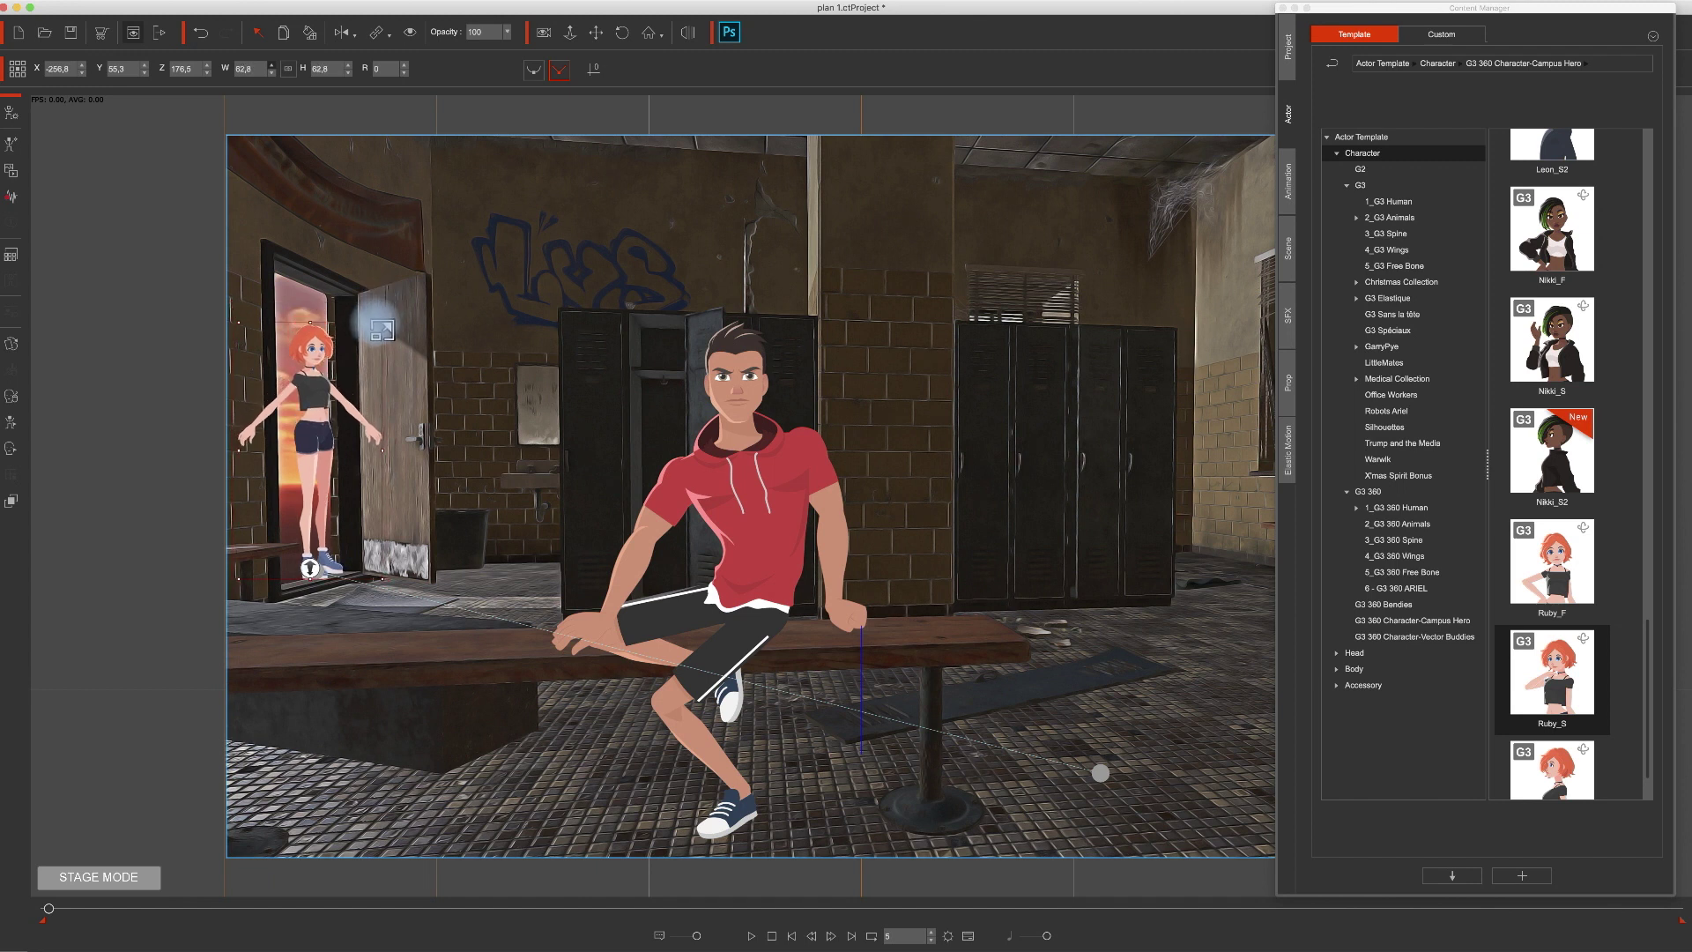
left_click_drag(325, 428, 270, 426)
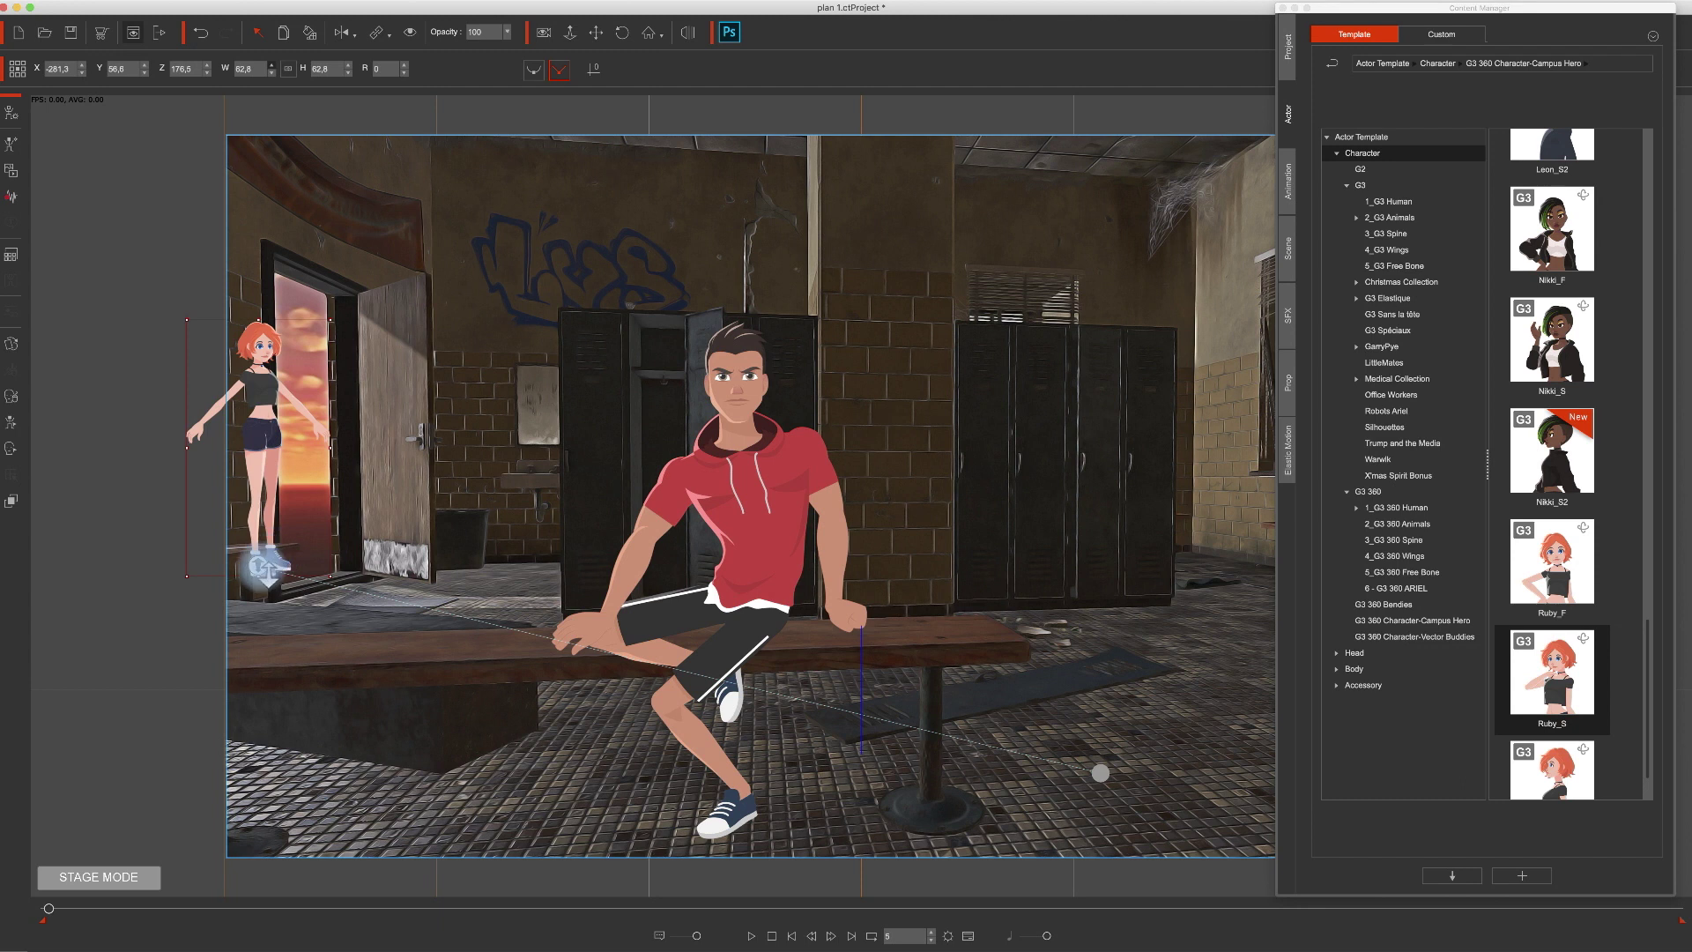
left_click_drag(262, 546, 267, 526)
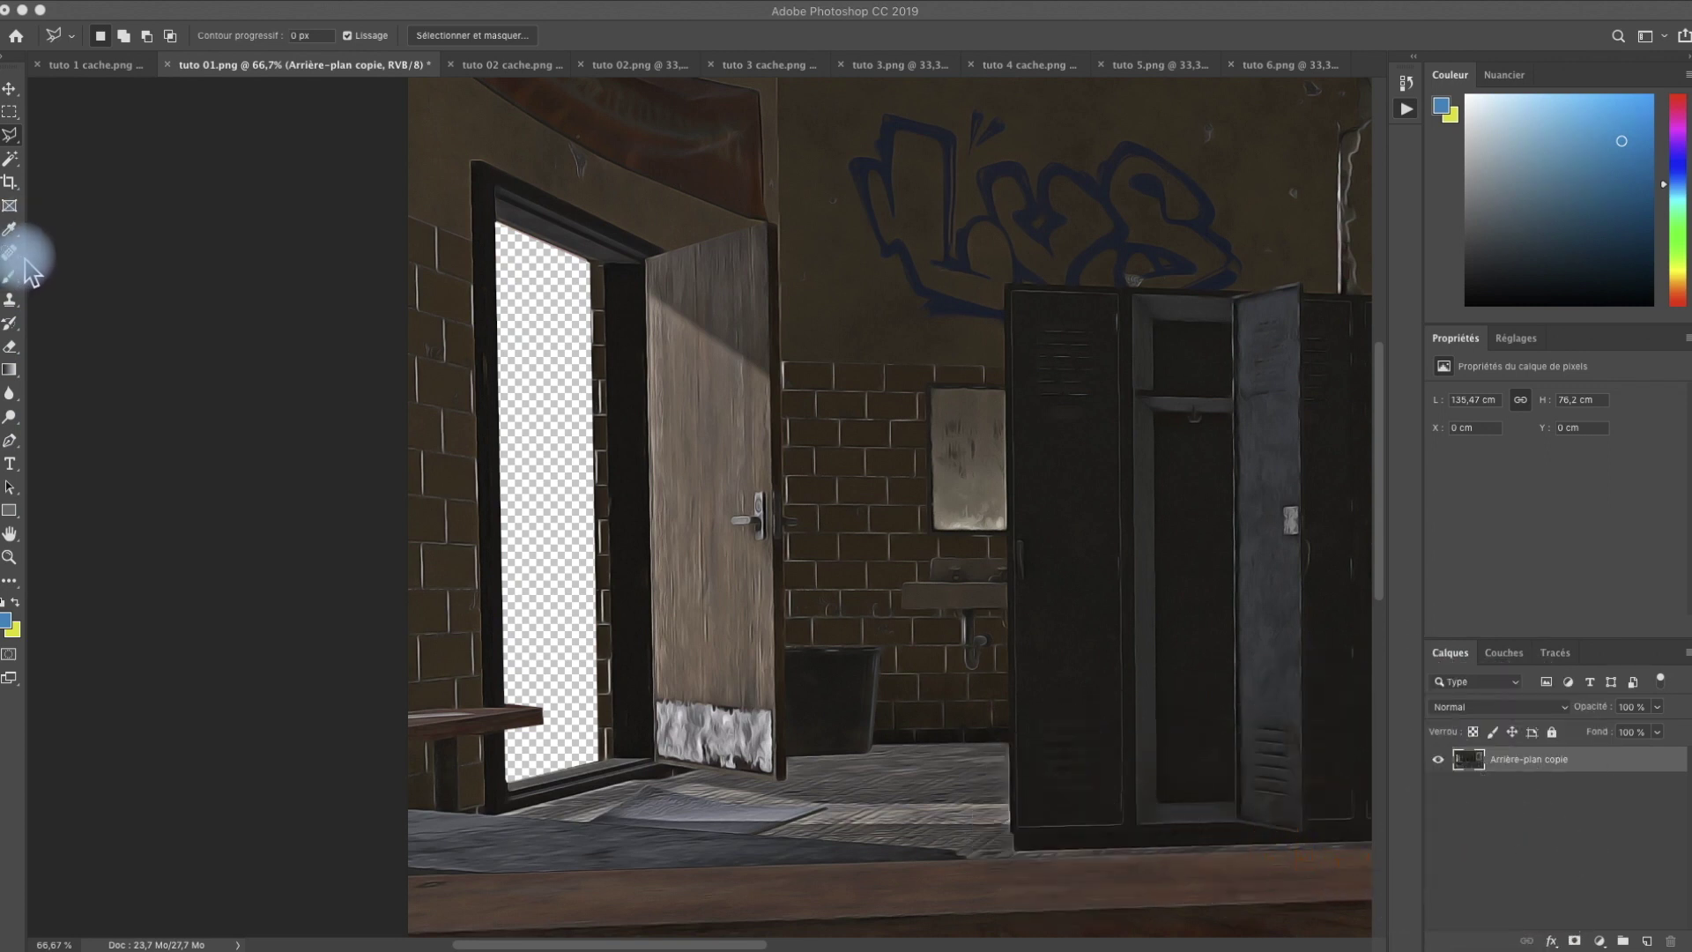
In Photoshop, outline the wall and bench beside the doorway of tuto 01.png with the polygonal lasso and copy them onto a new layer.
scroll(582, 818, "right", 1)
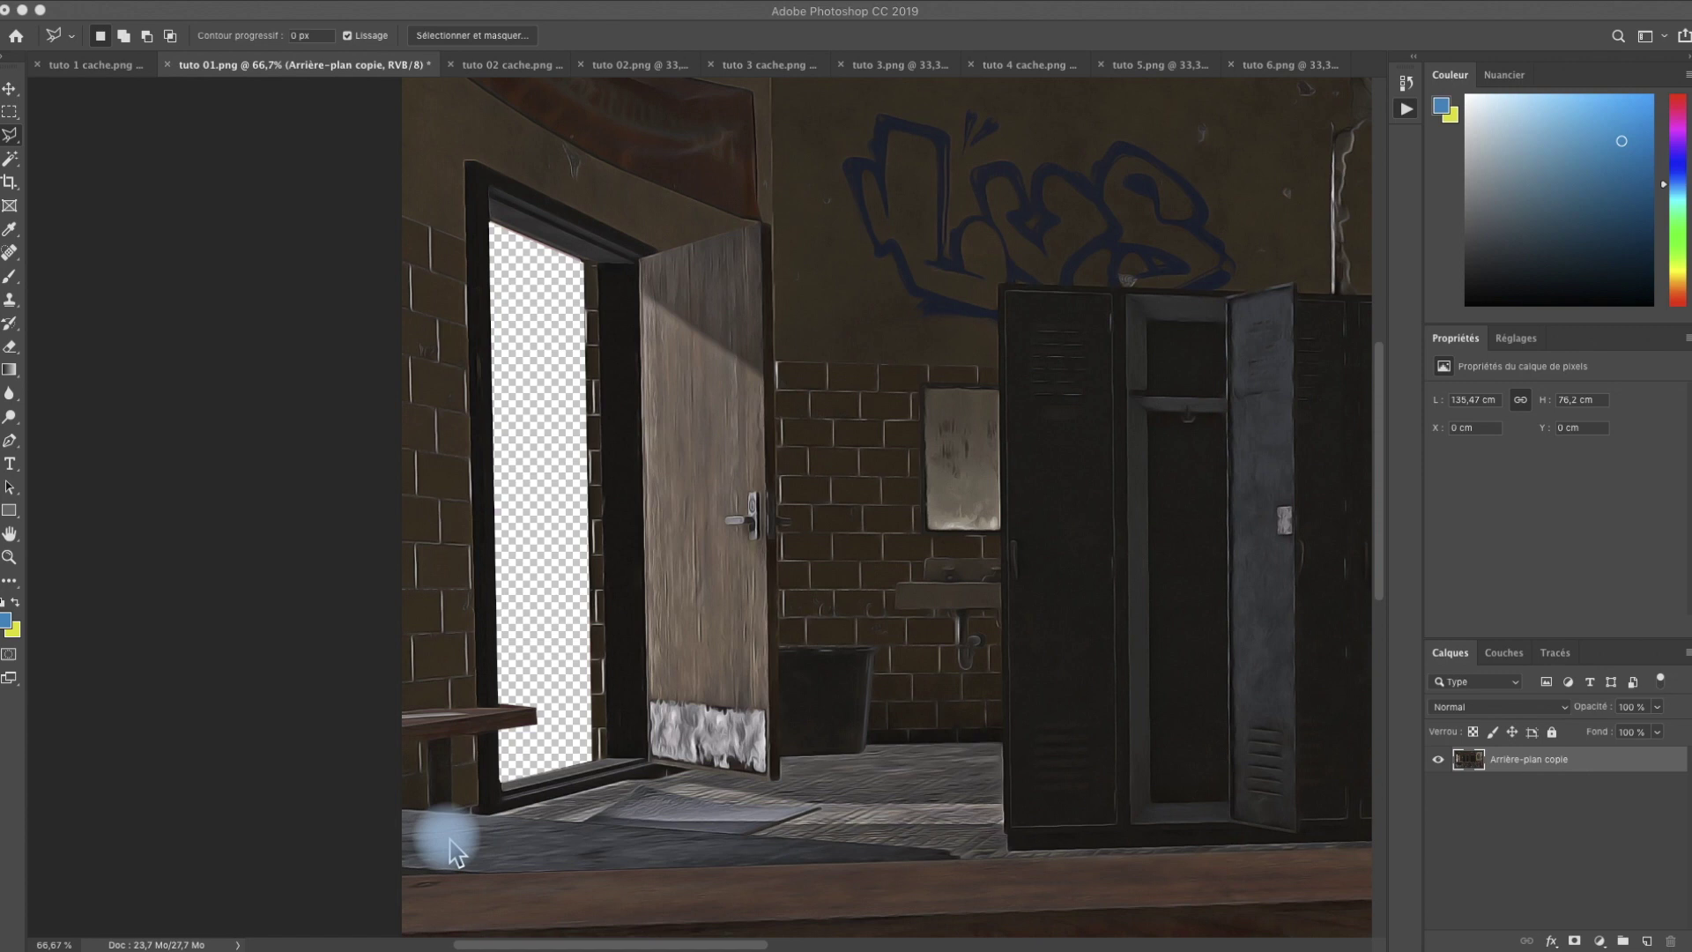
key("alt+F9")
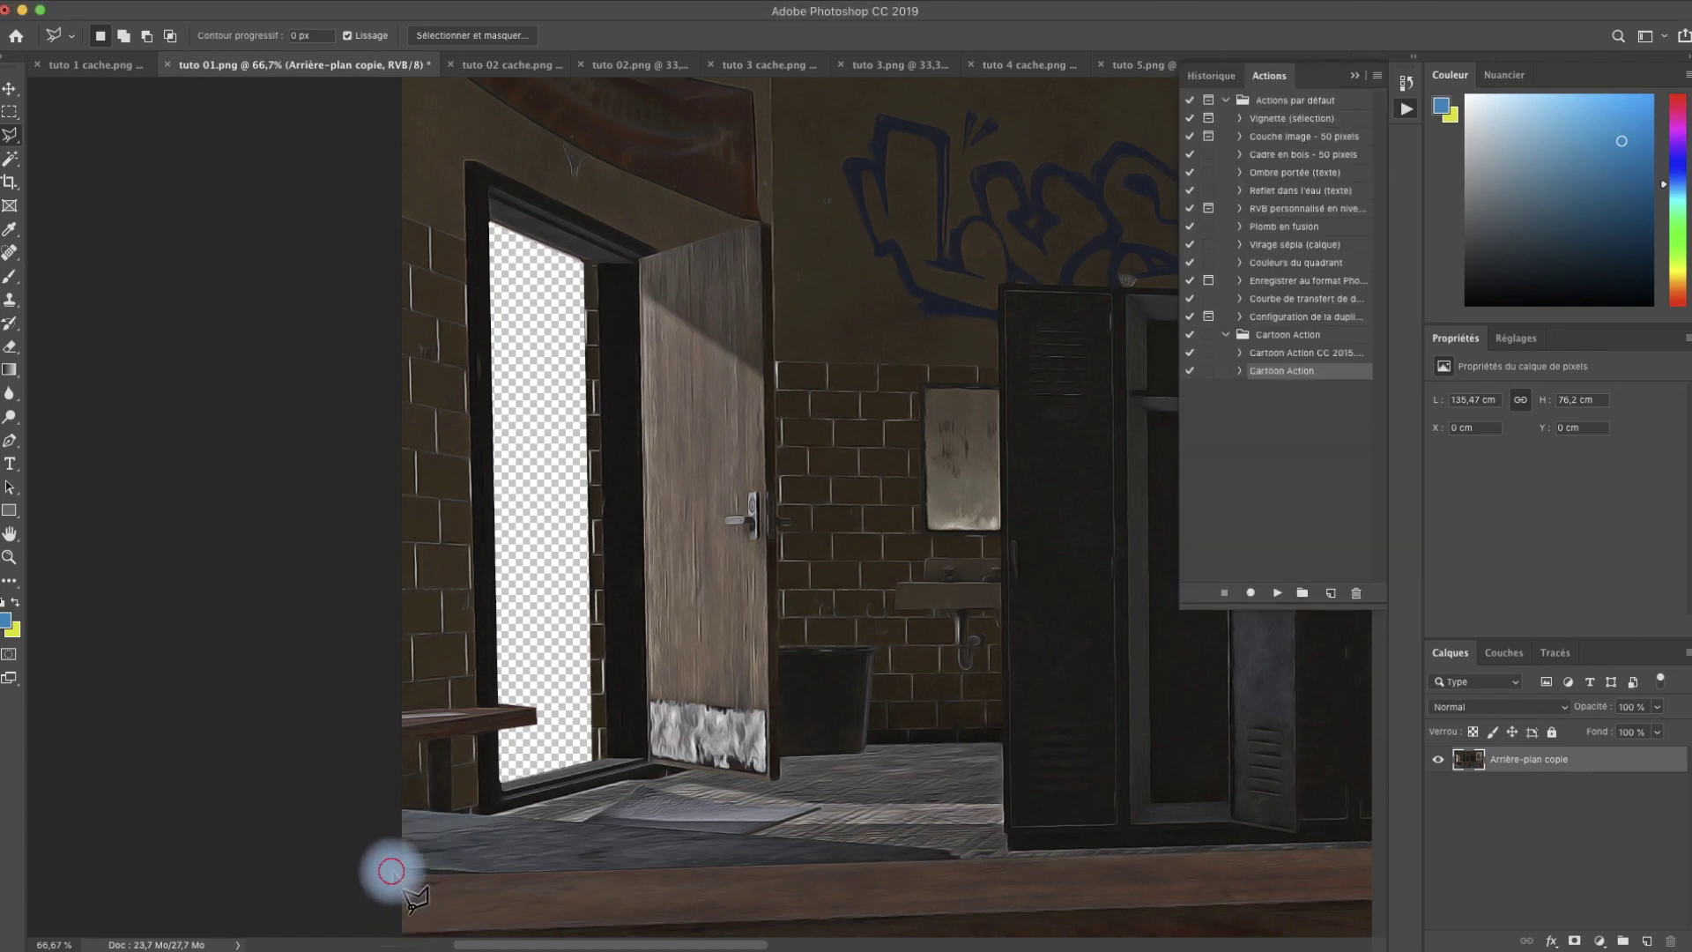
left_click(398, 871)
left_click(496, 853)
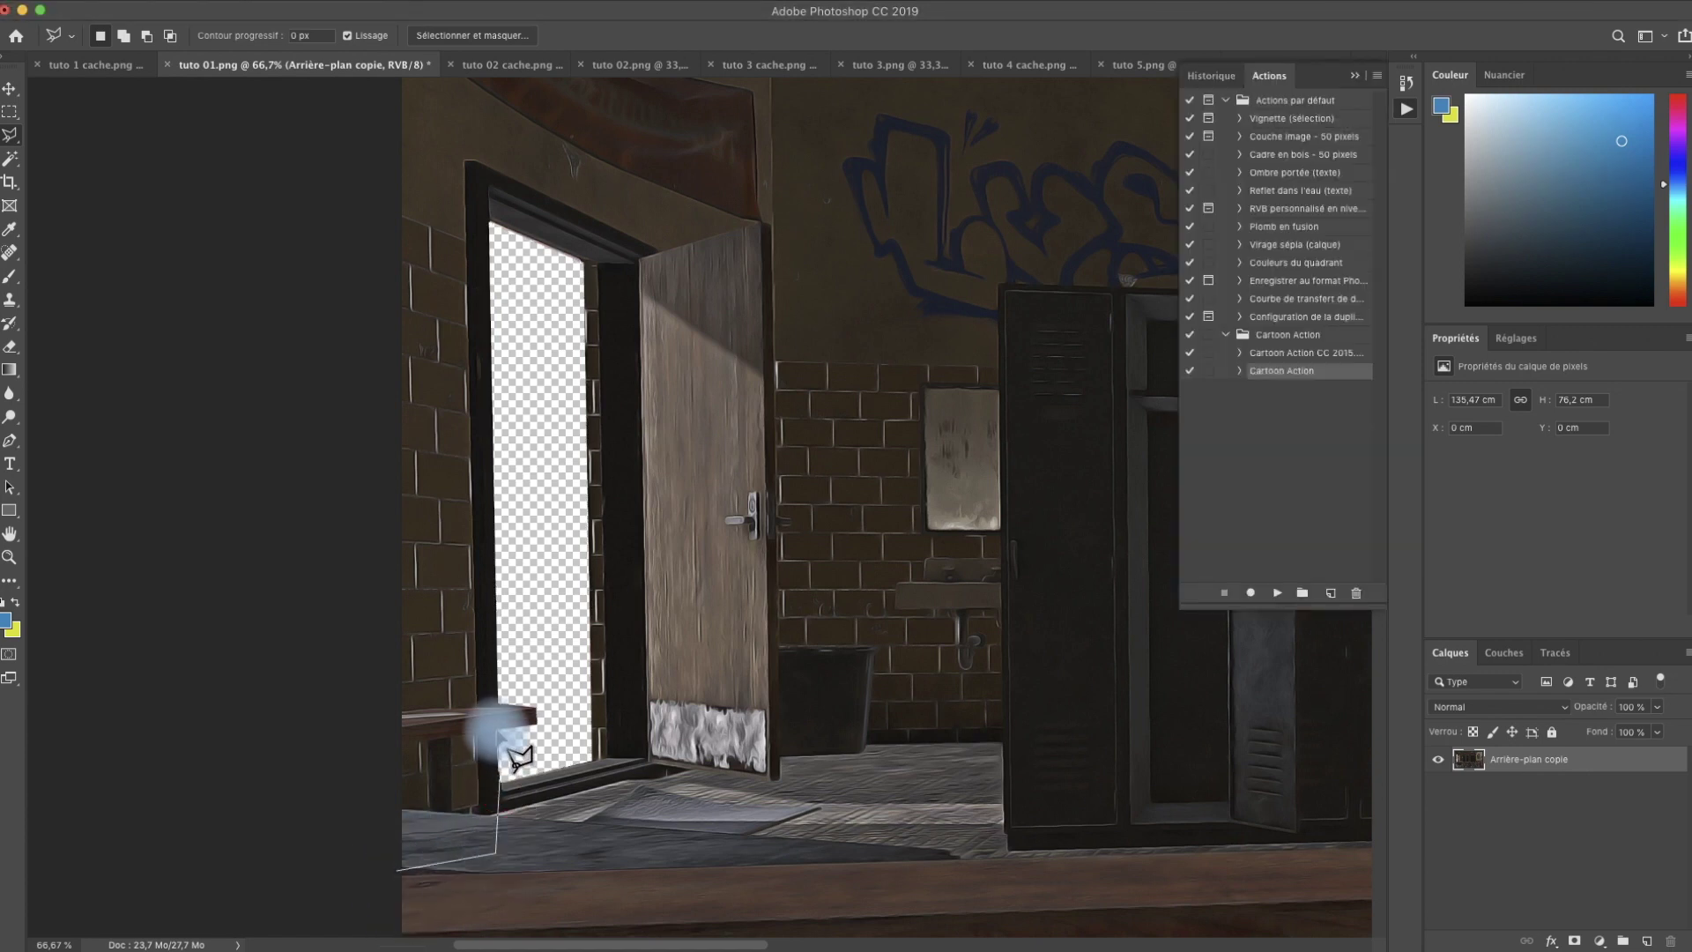
left_click(468, 96)
left_click(300, 77)
left_click(401, 871)
key("super+c")
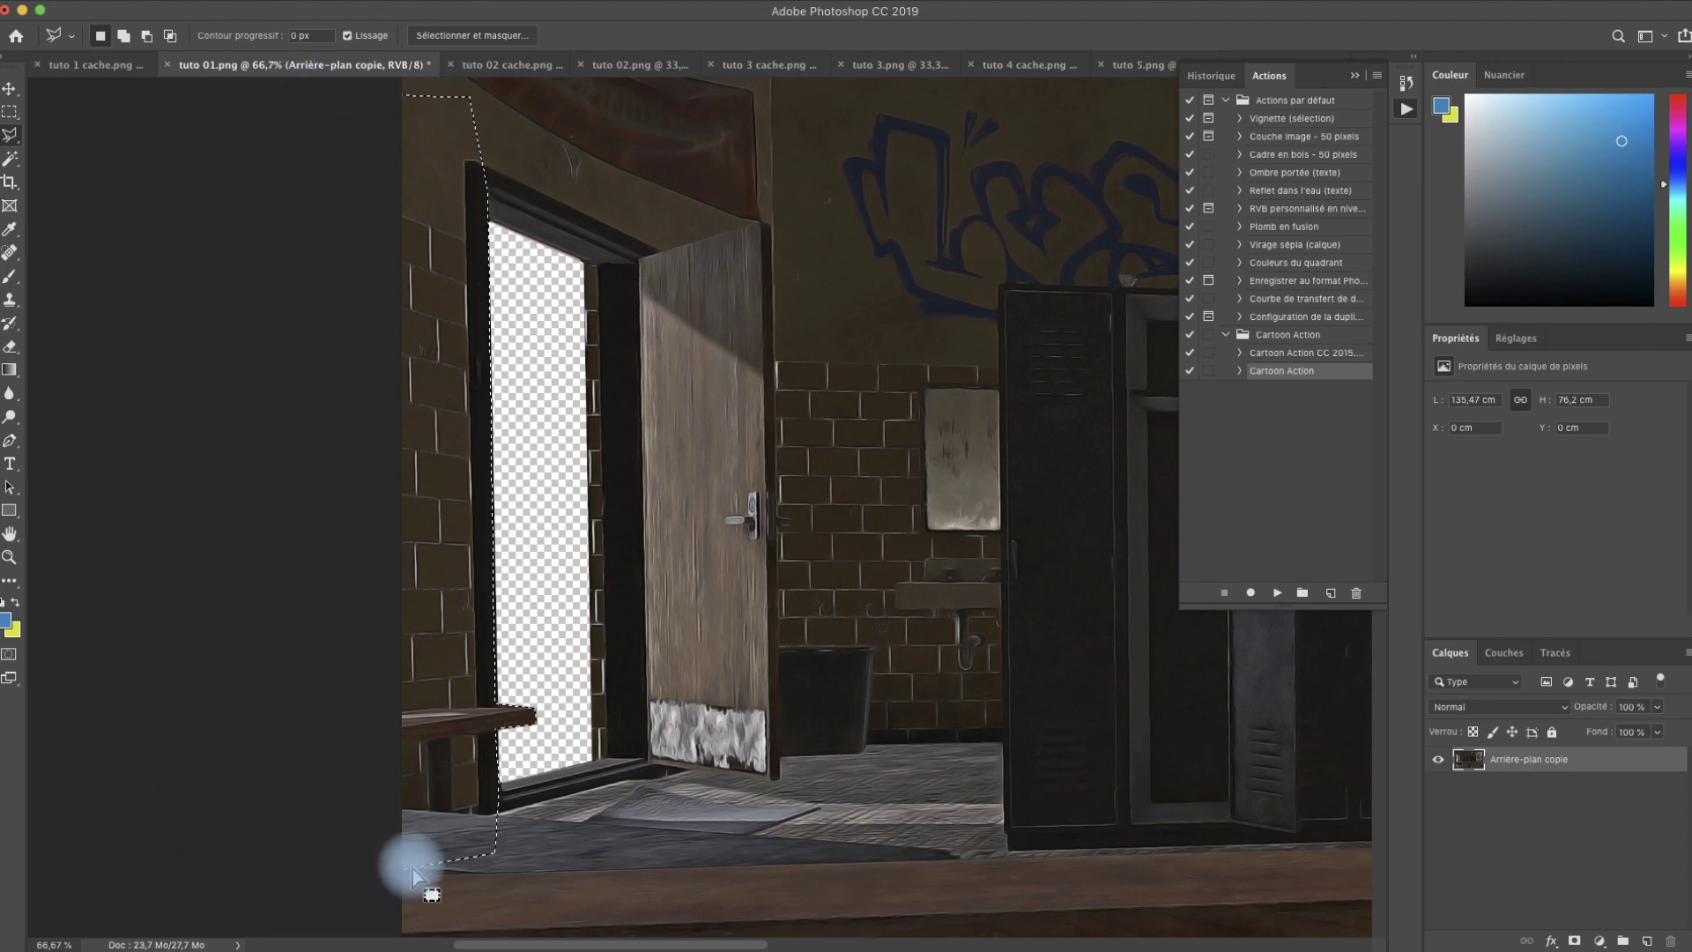
key("super+v")
Hide the original background layer and export the isolated wall cutout.
left_click(1439, 783)
left_click(157, 2)
mouse_move(265, 220)
left_click(506, 225)
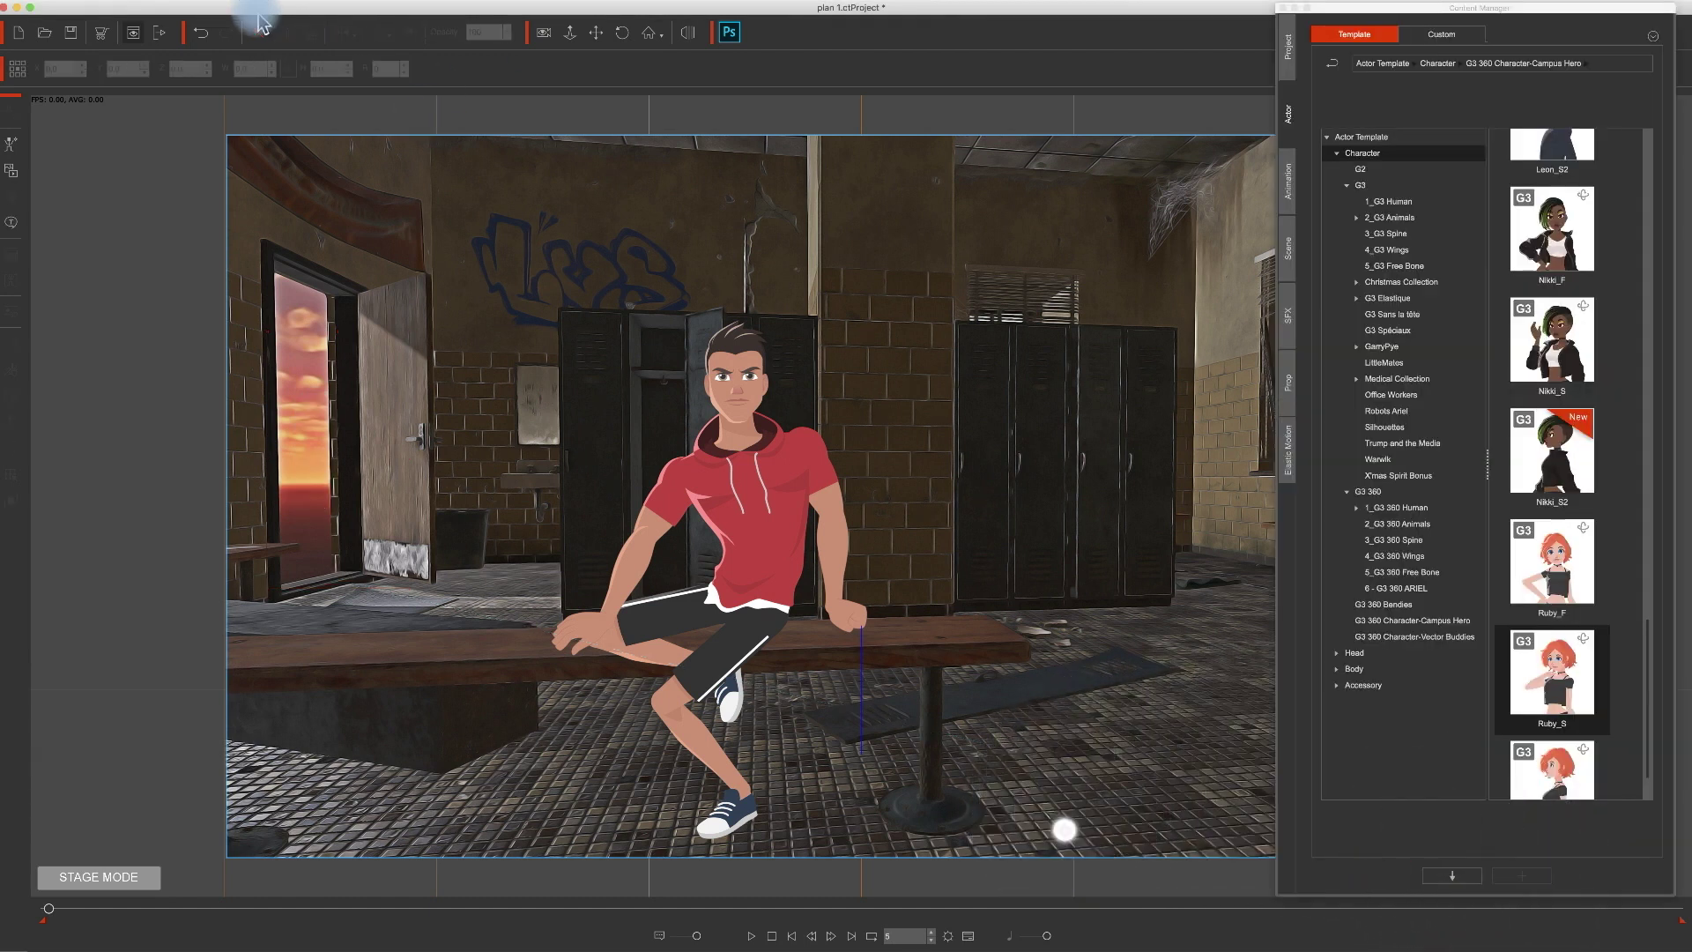
Import tuto 01.png as a prop and set Y to 90, width and height to 78, and Z to -0.4.
left_click(265, 2)
mouse_move(266, 26)
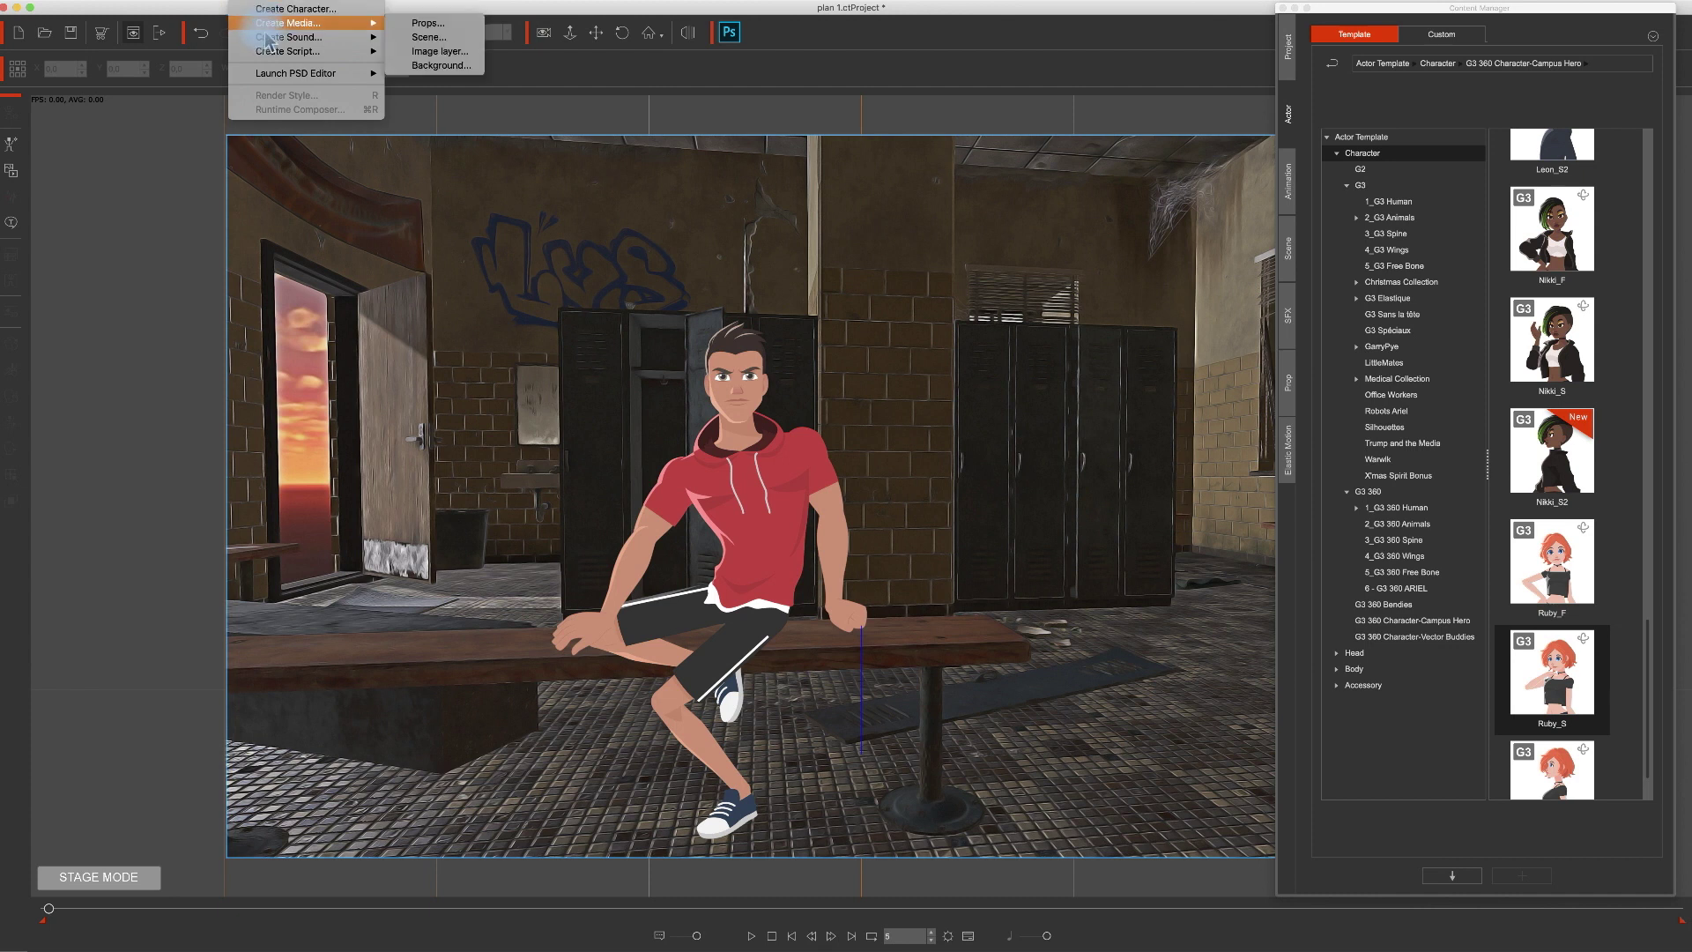
left_click(440, 24)
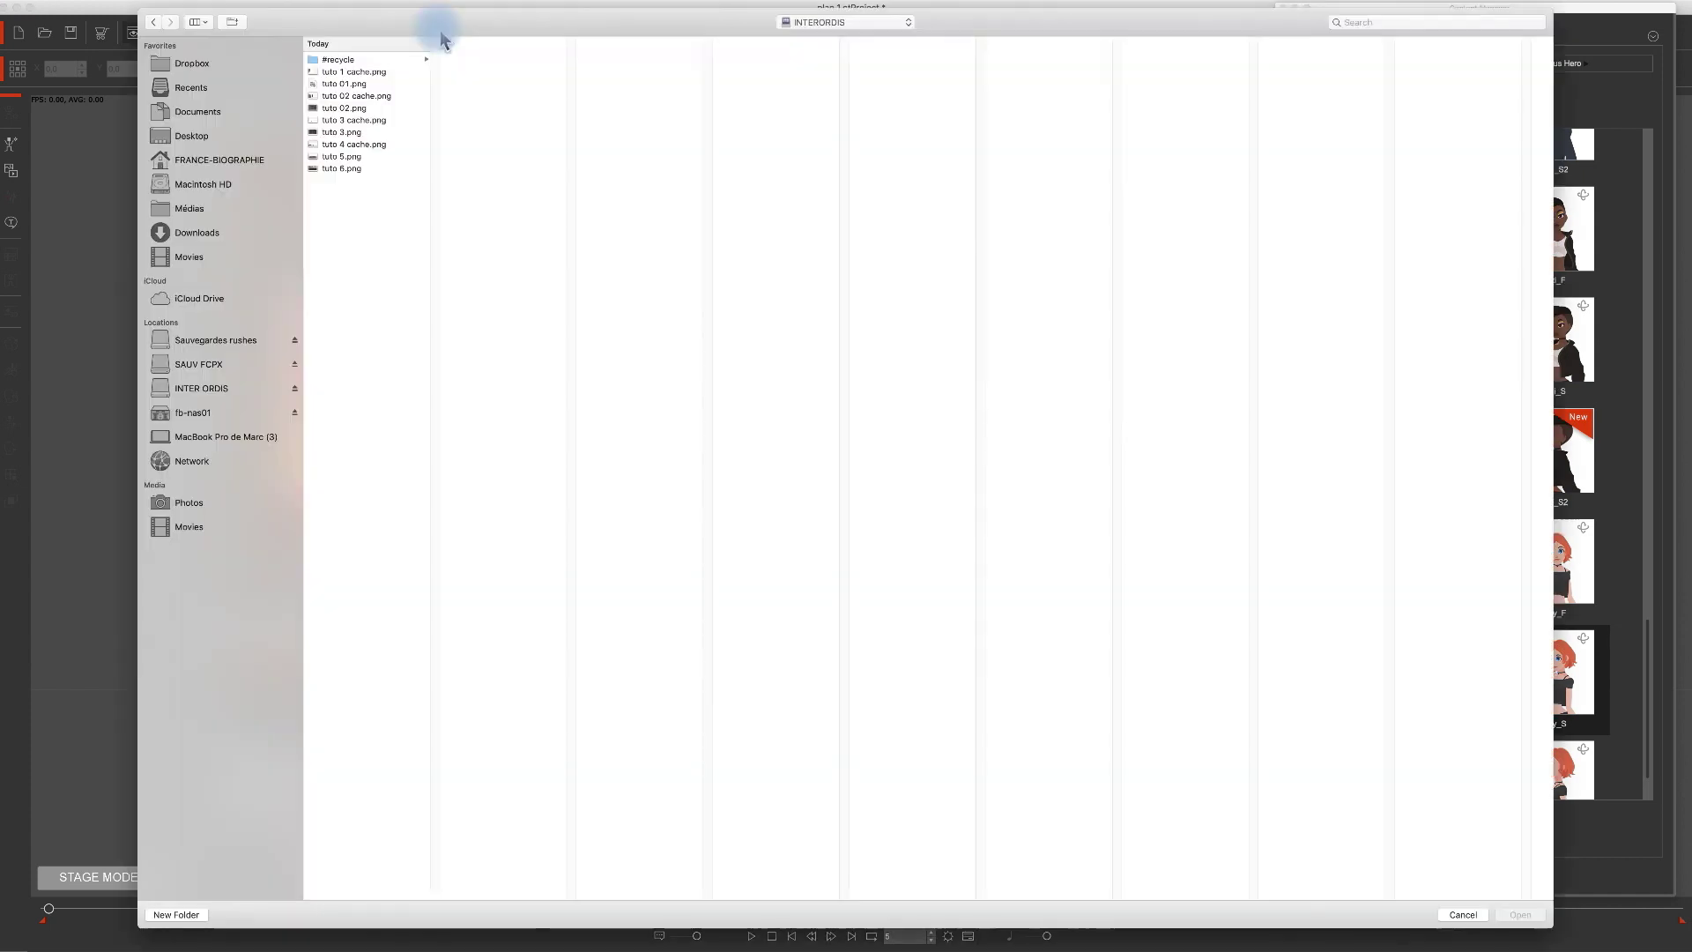
left_click(361, 86)
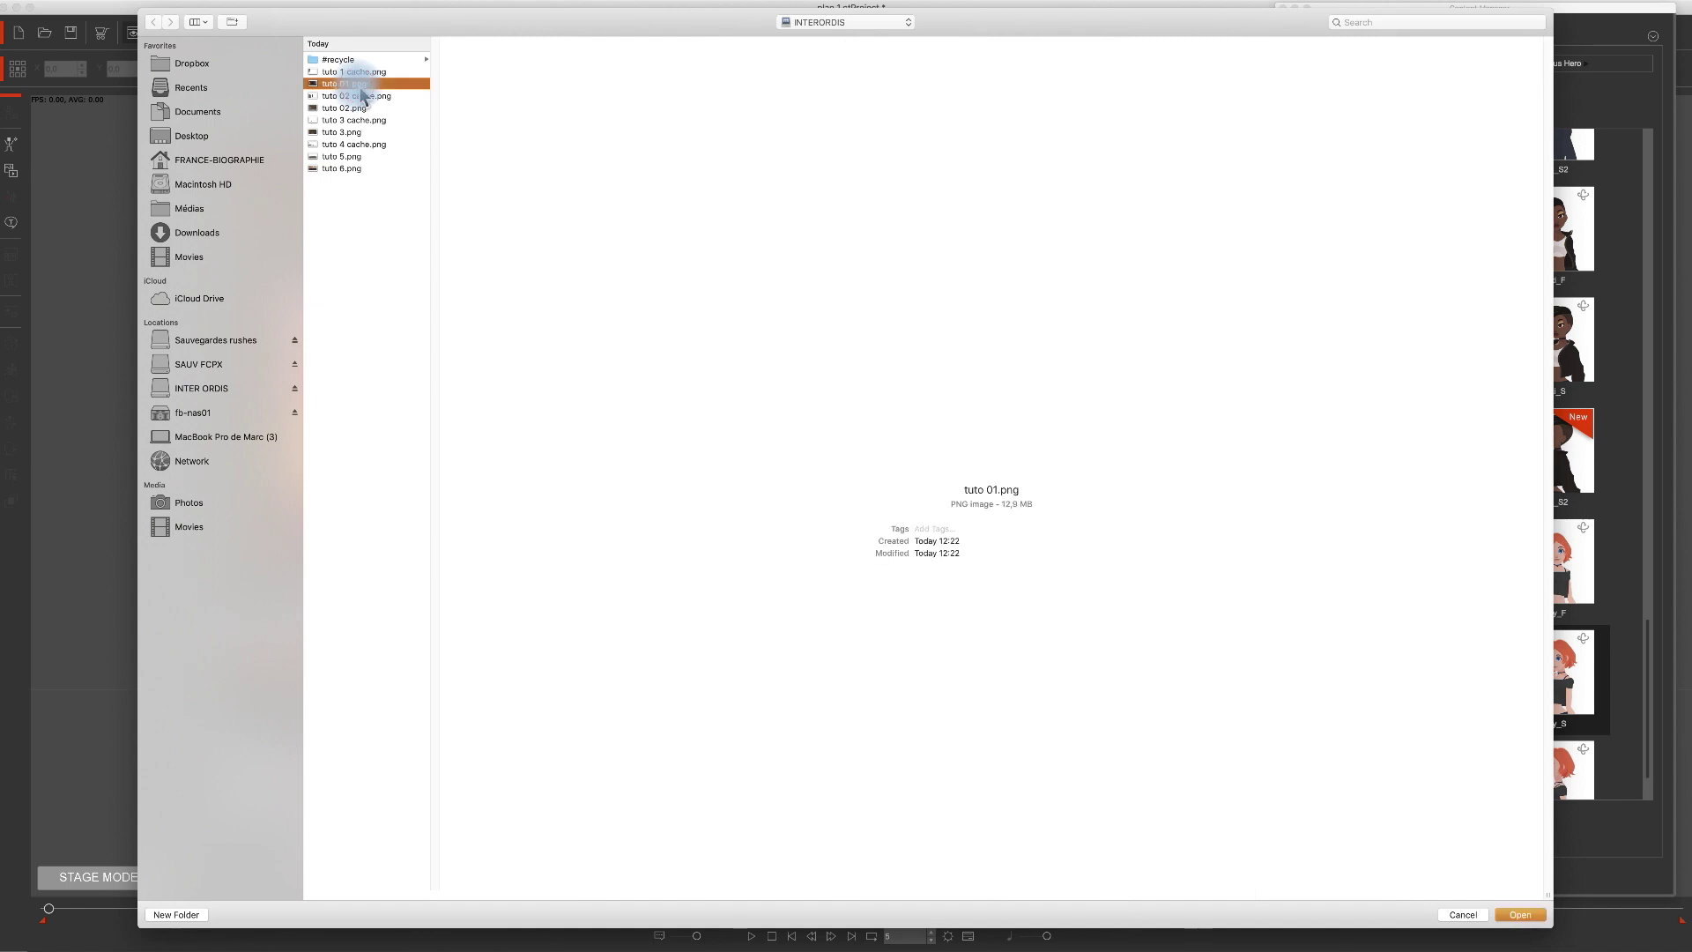
double_click(357, 84)
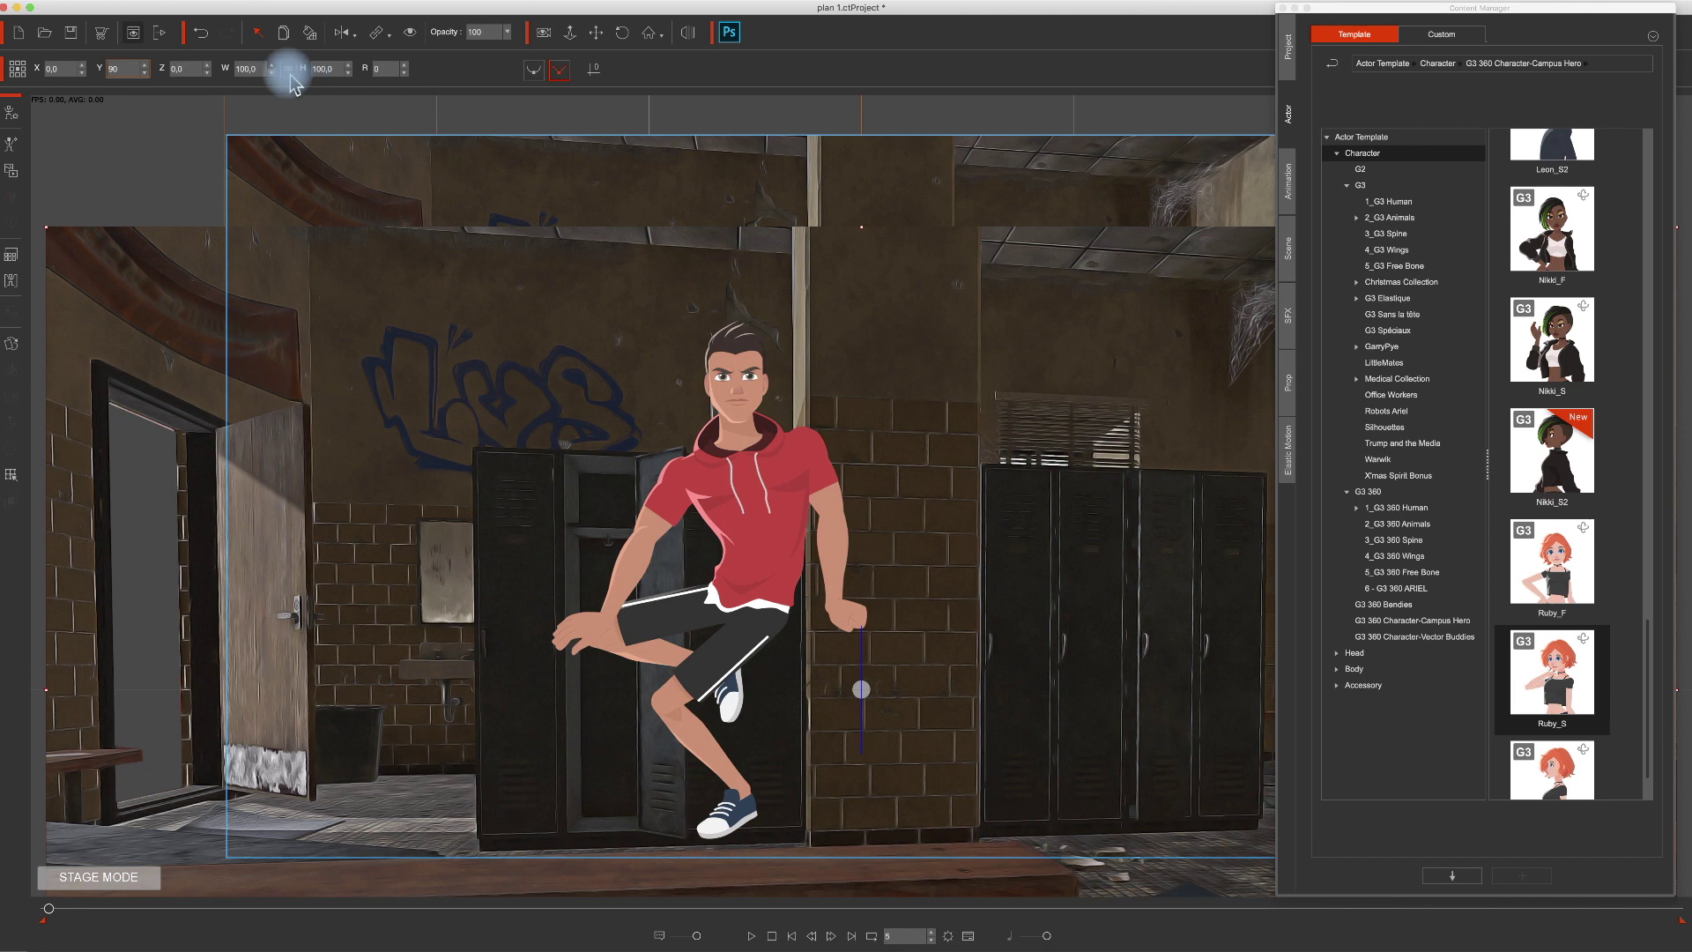
left_click(256, 69)
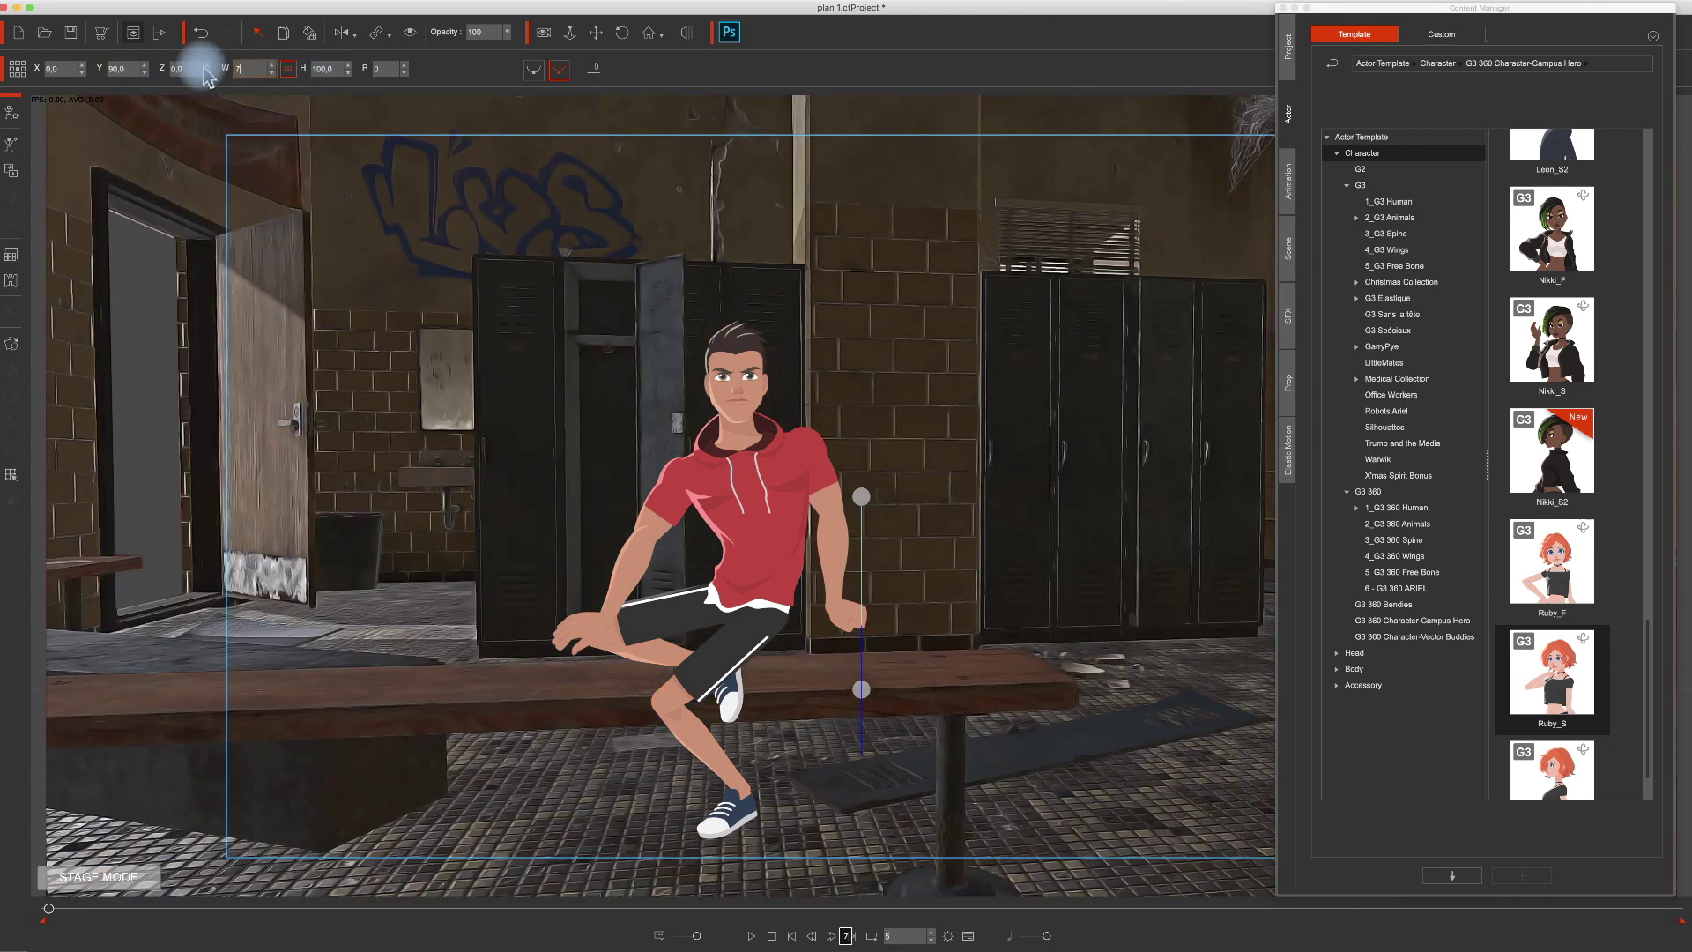
left_click(196, 69)
type("-2")
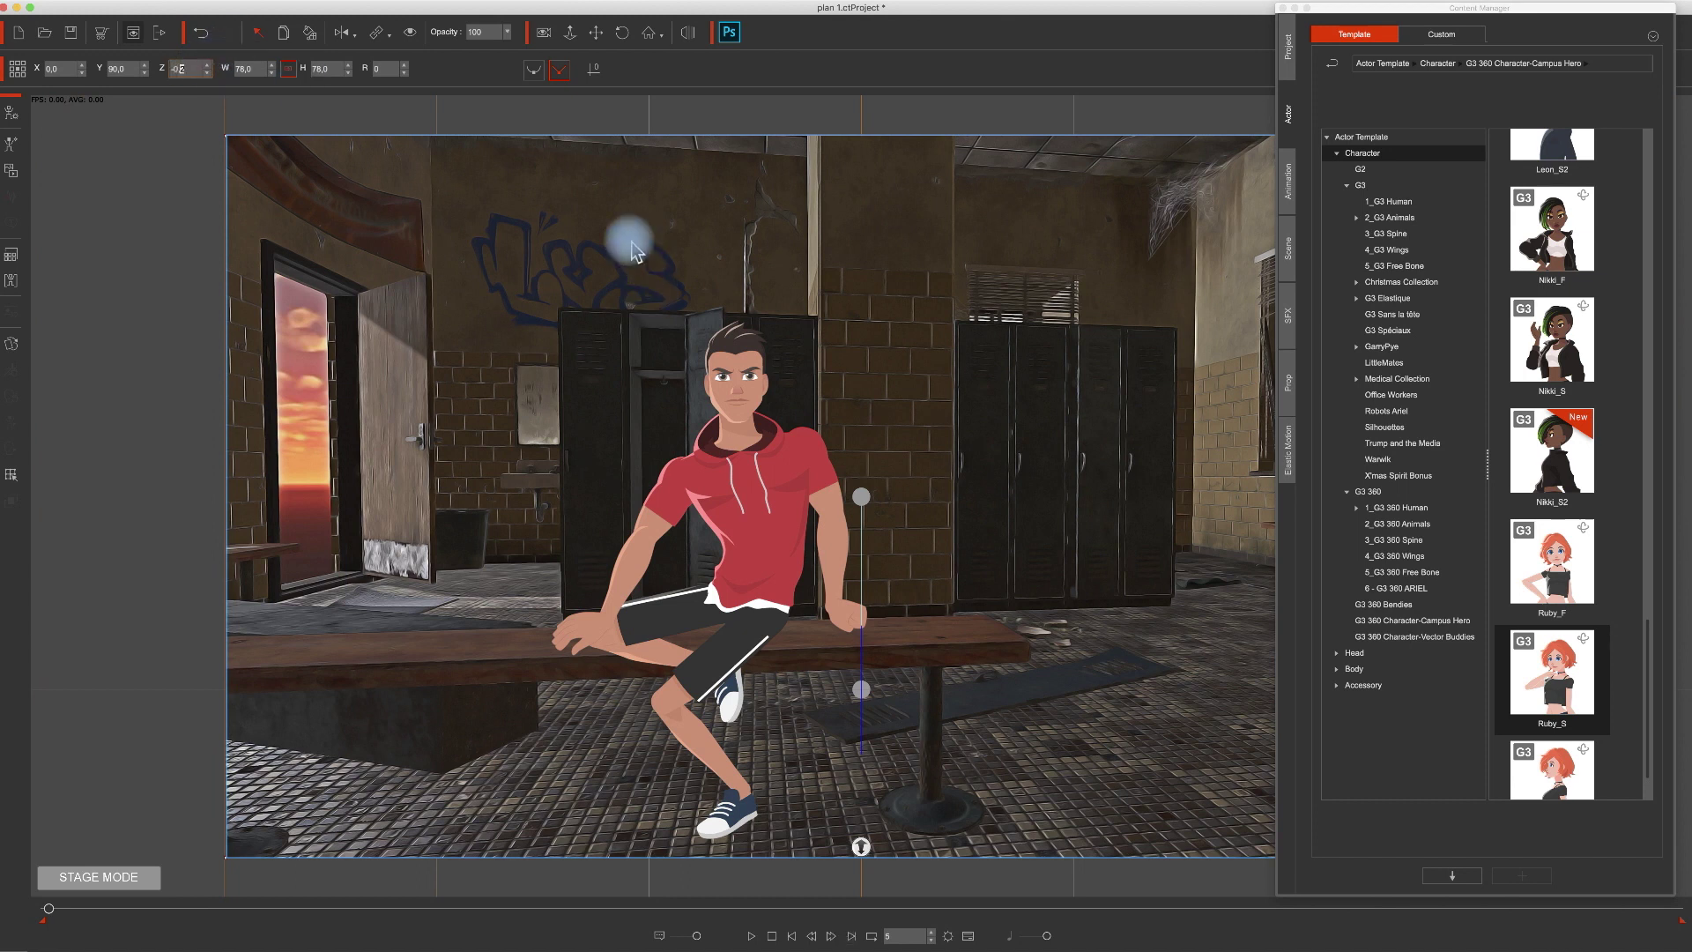
Delete the original tuto 01 prop from the scene, keeping the newly imported tuto 01(0).
key("F7")
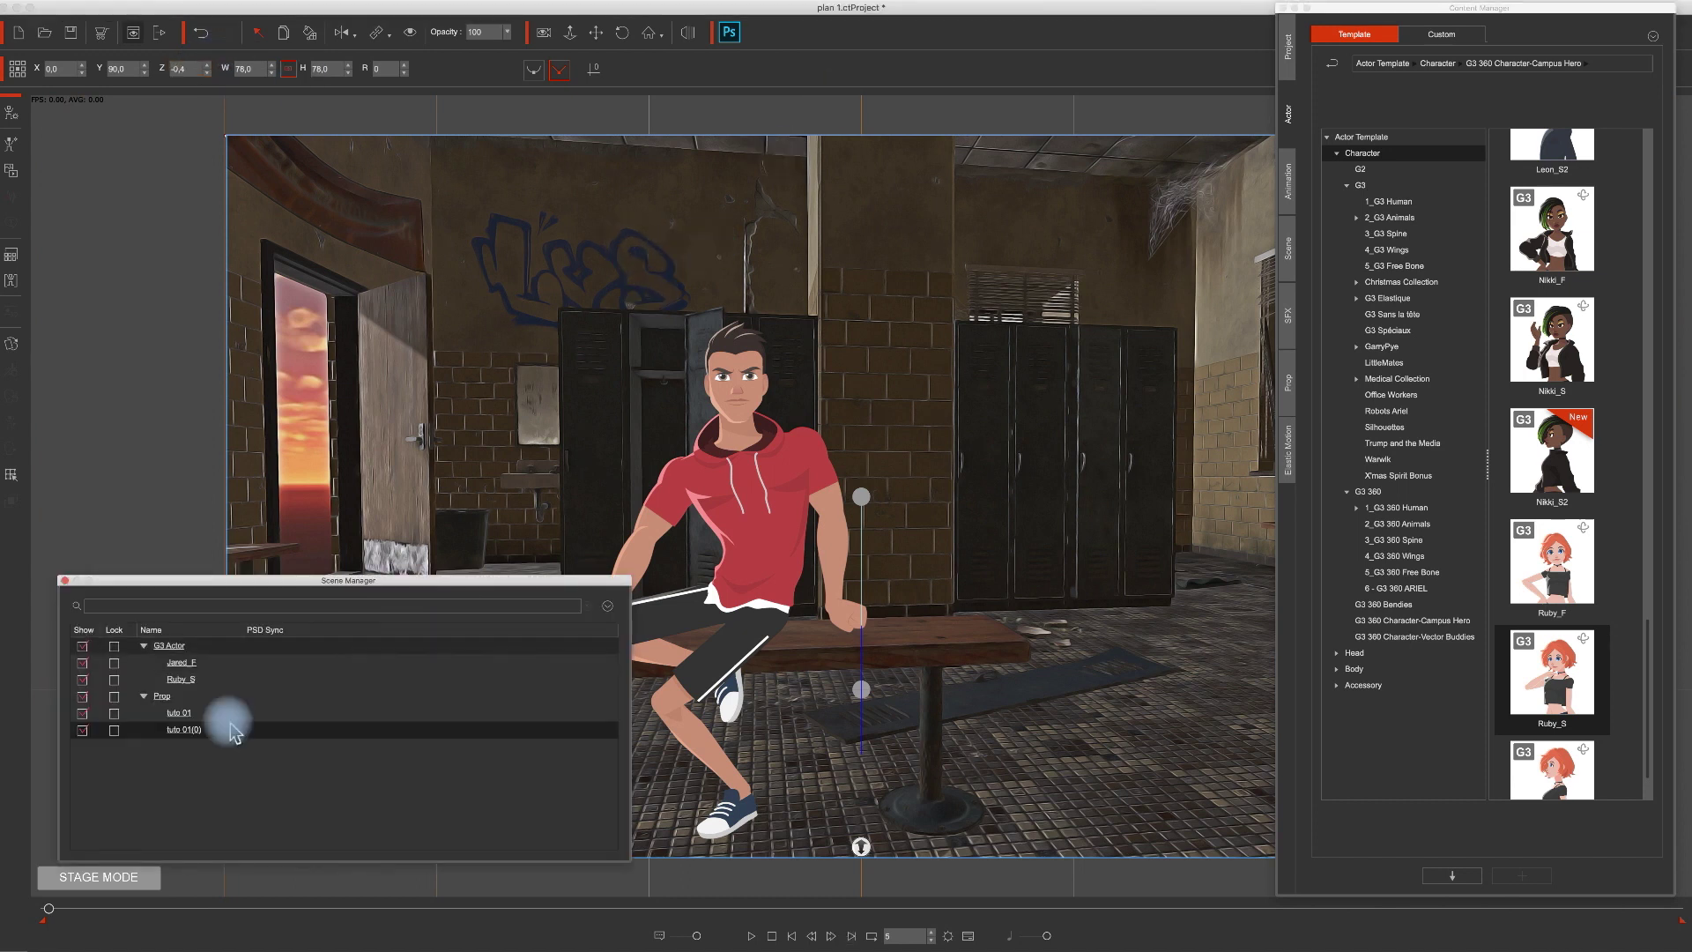
left_click(186, 714)
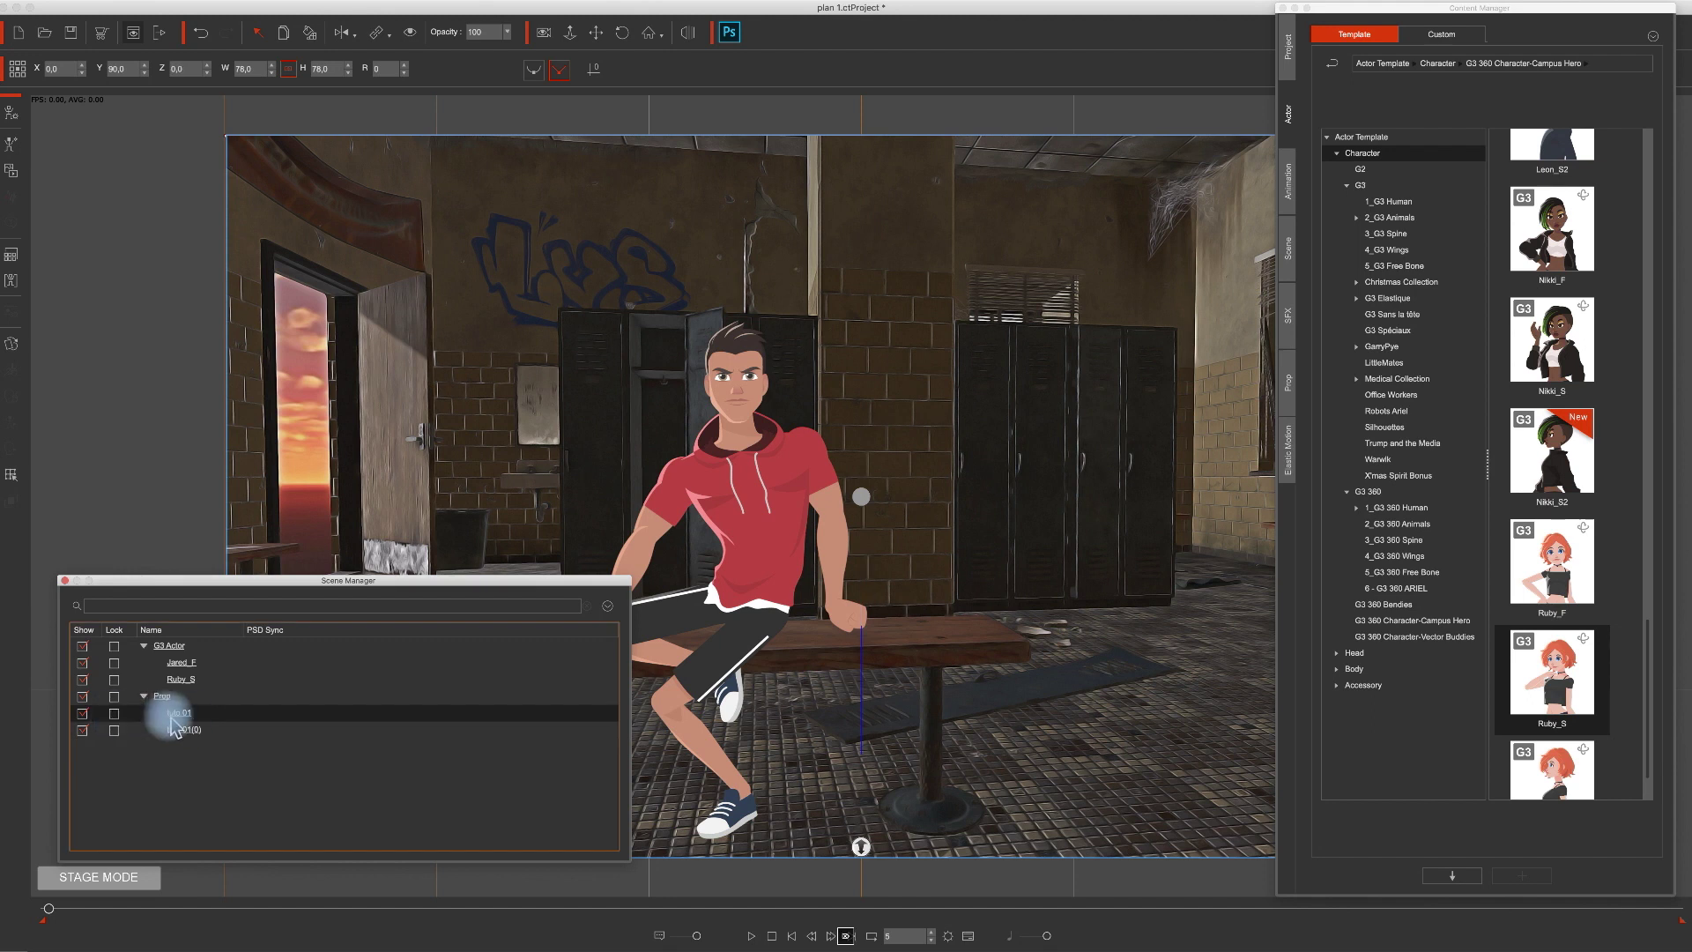
key("Delete")
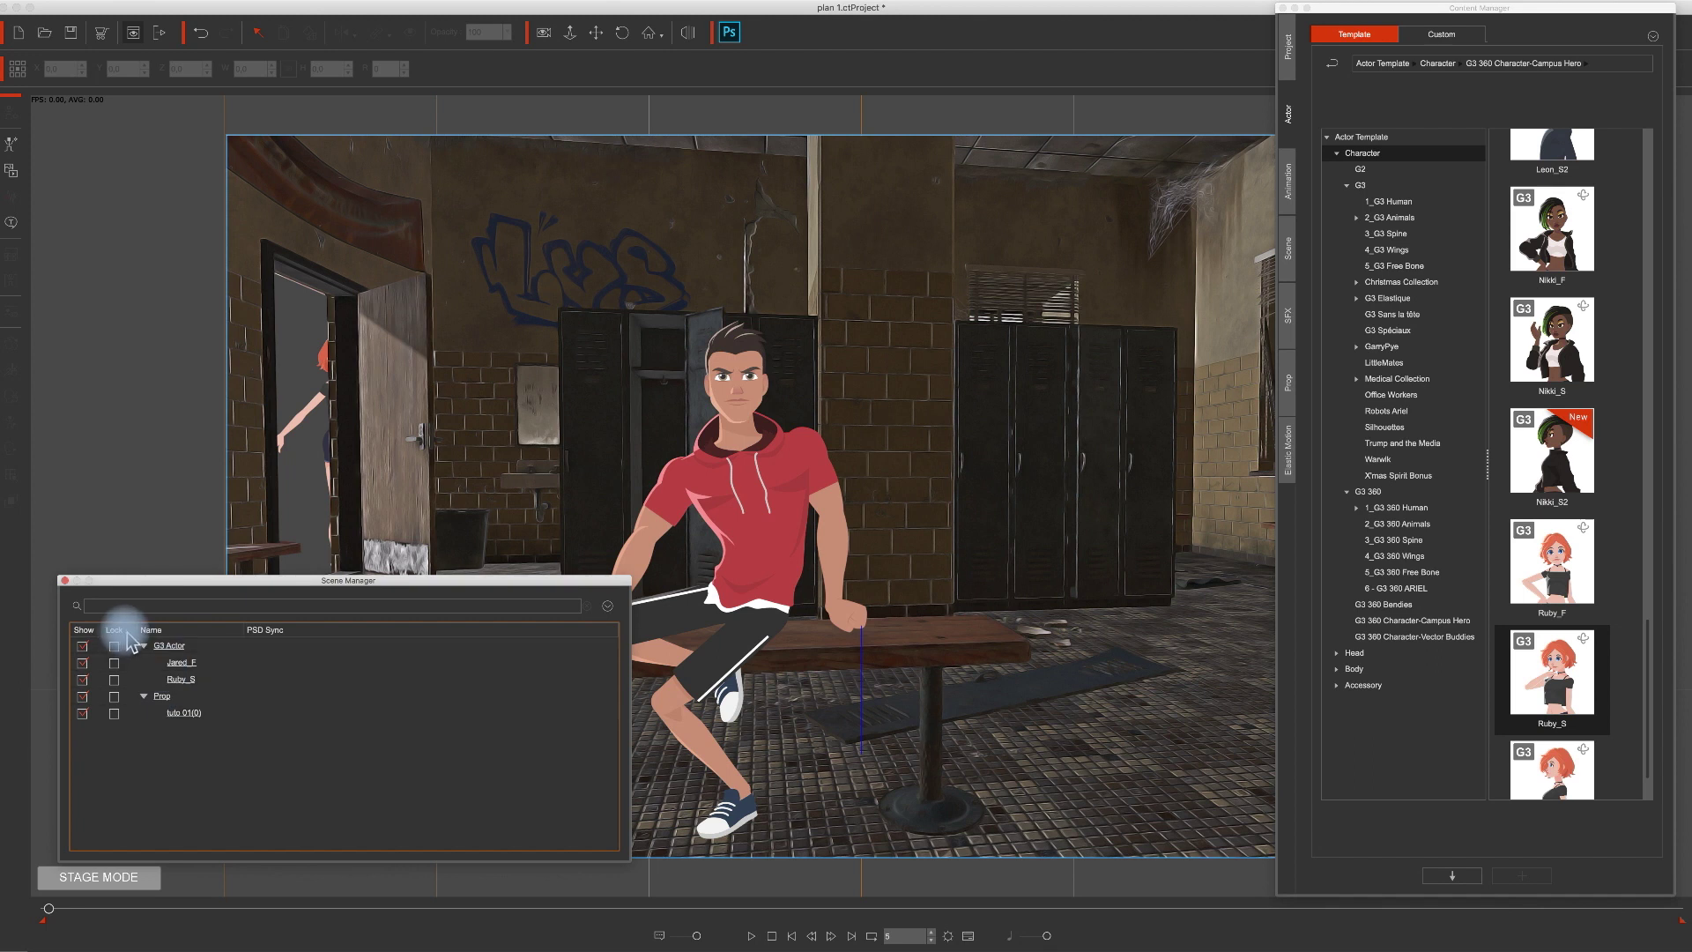
left_click(65, 582)
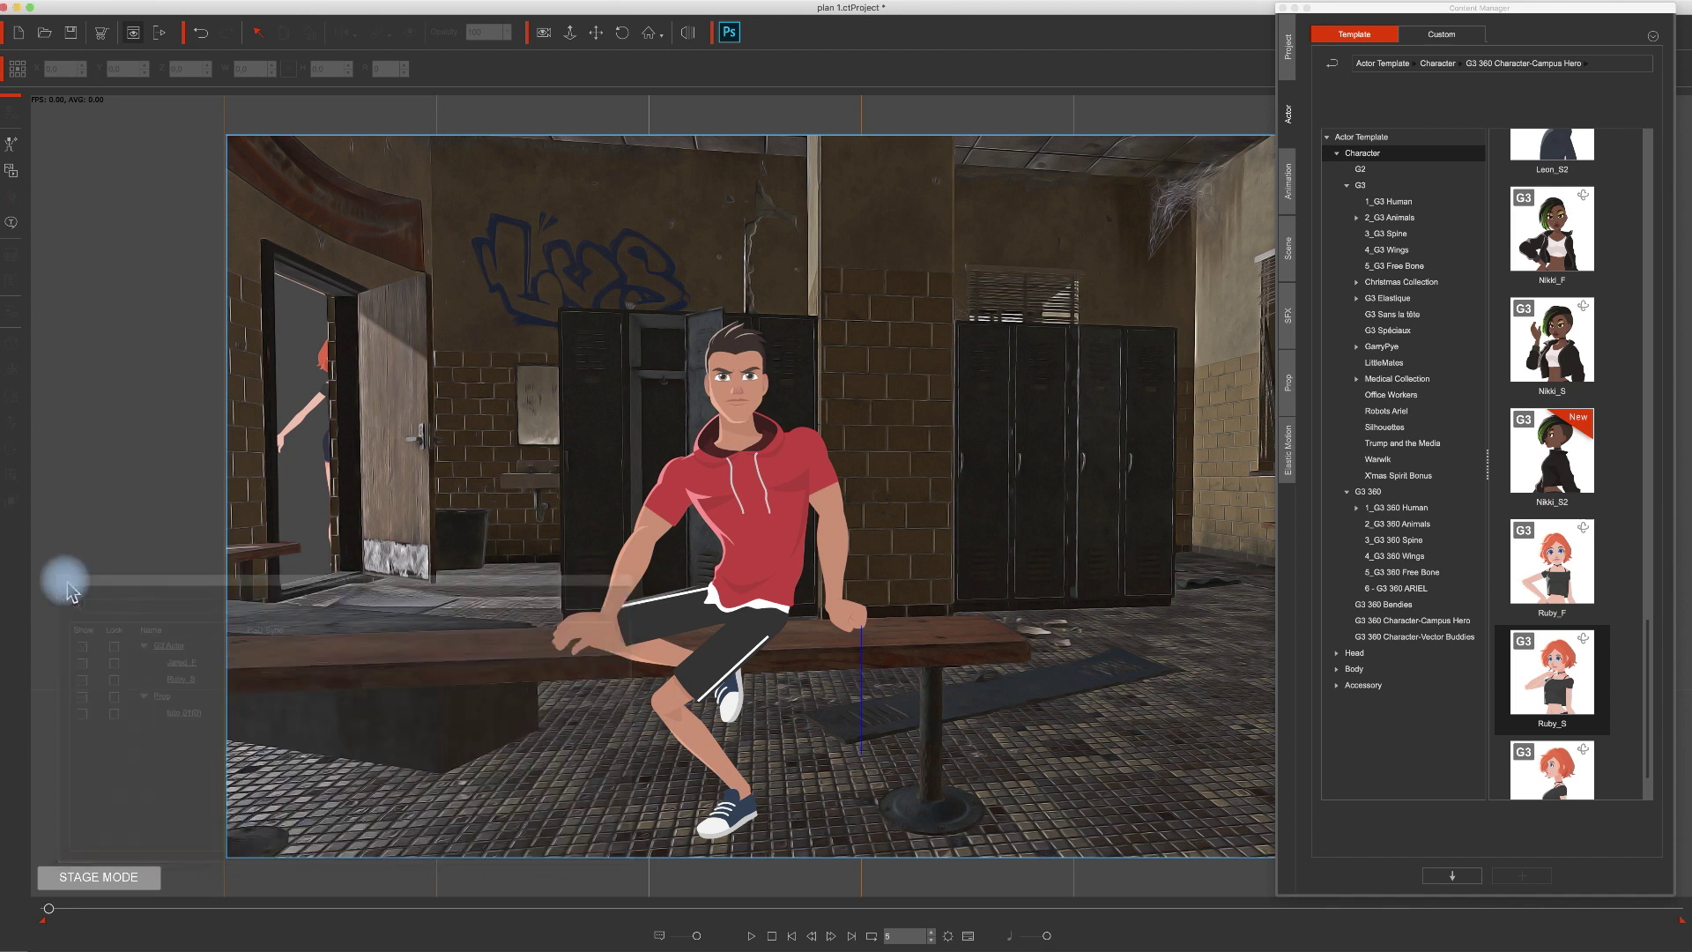
Shift Ruby towards the outer edge of the open doorway, to about X -267.8 and Y 50.3.
left_click(322, 412)
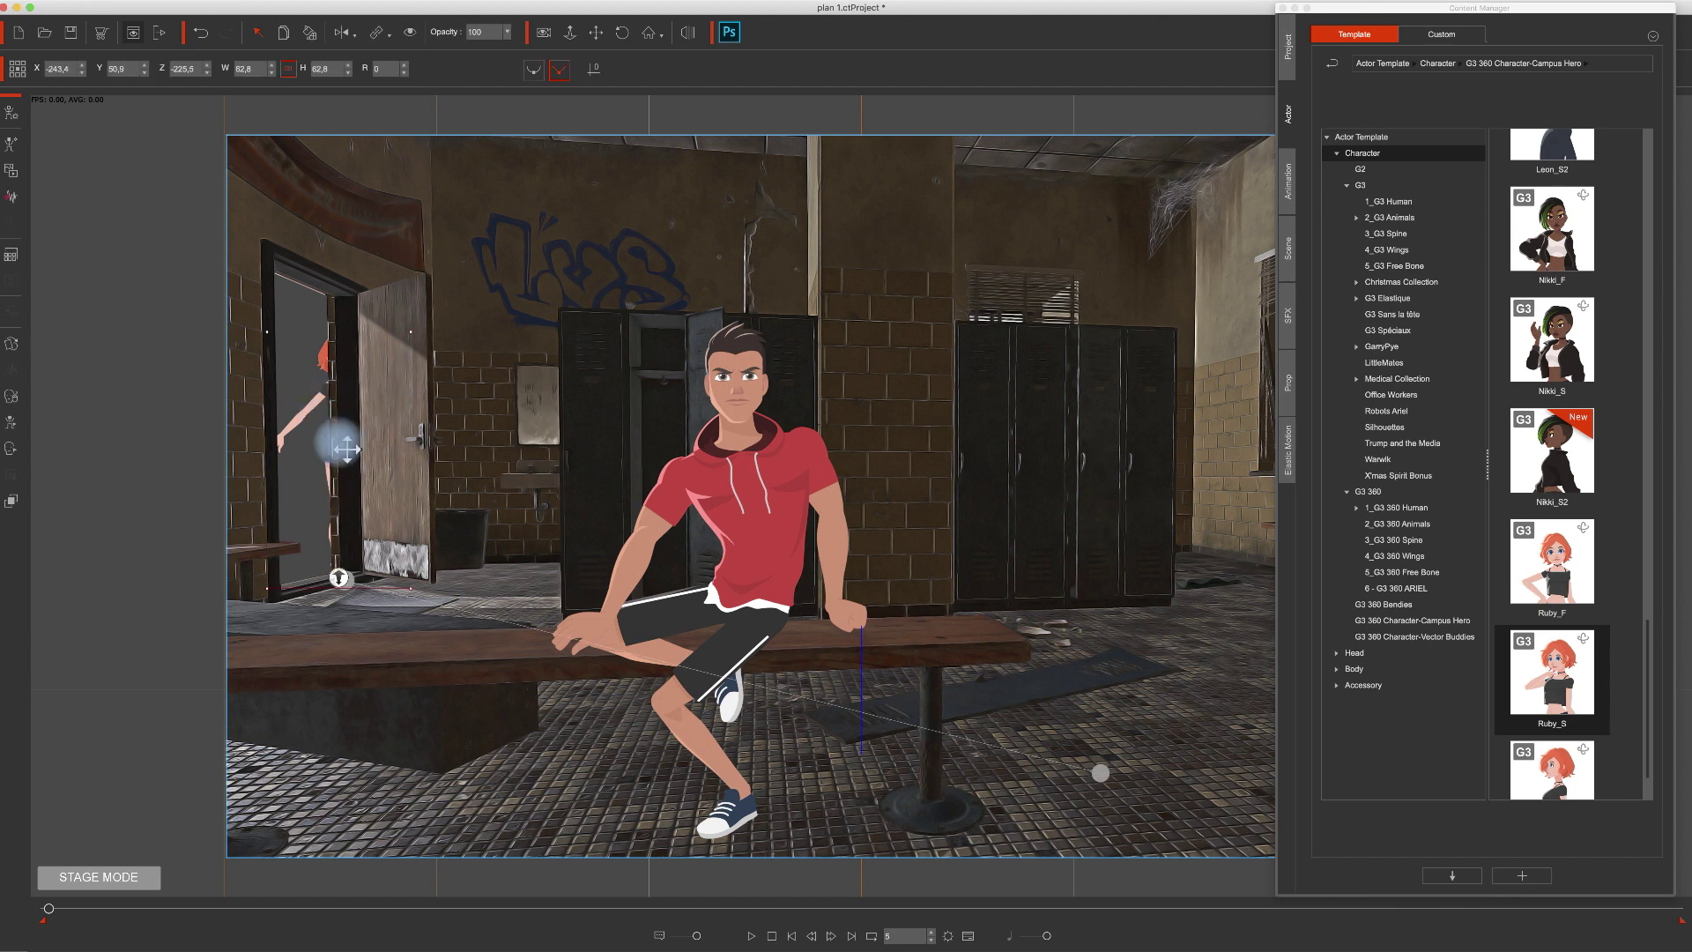
left_click_drag(332, 484, 277, 493)
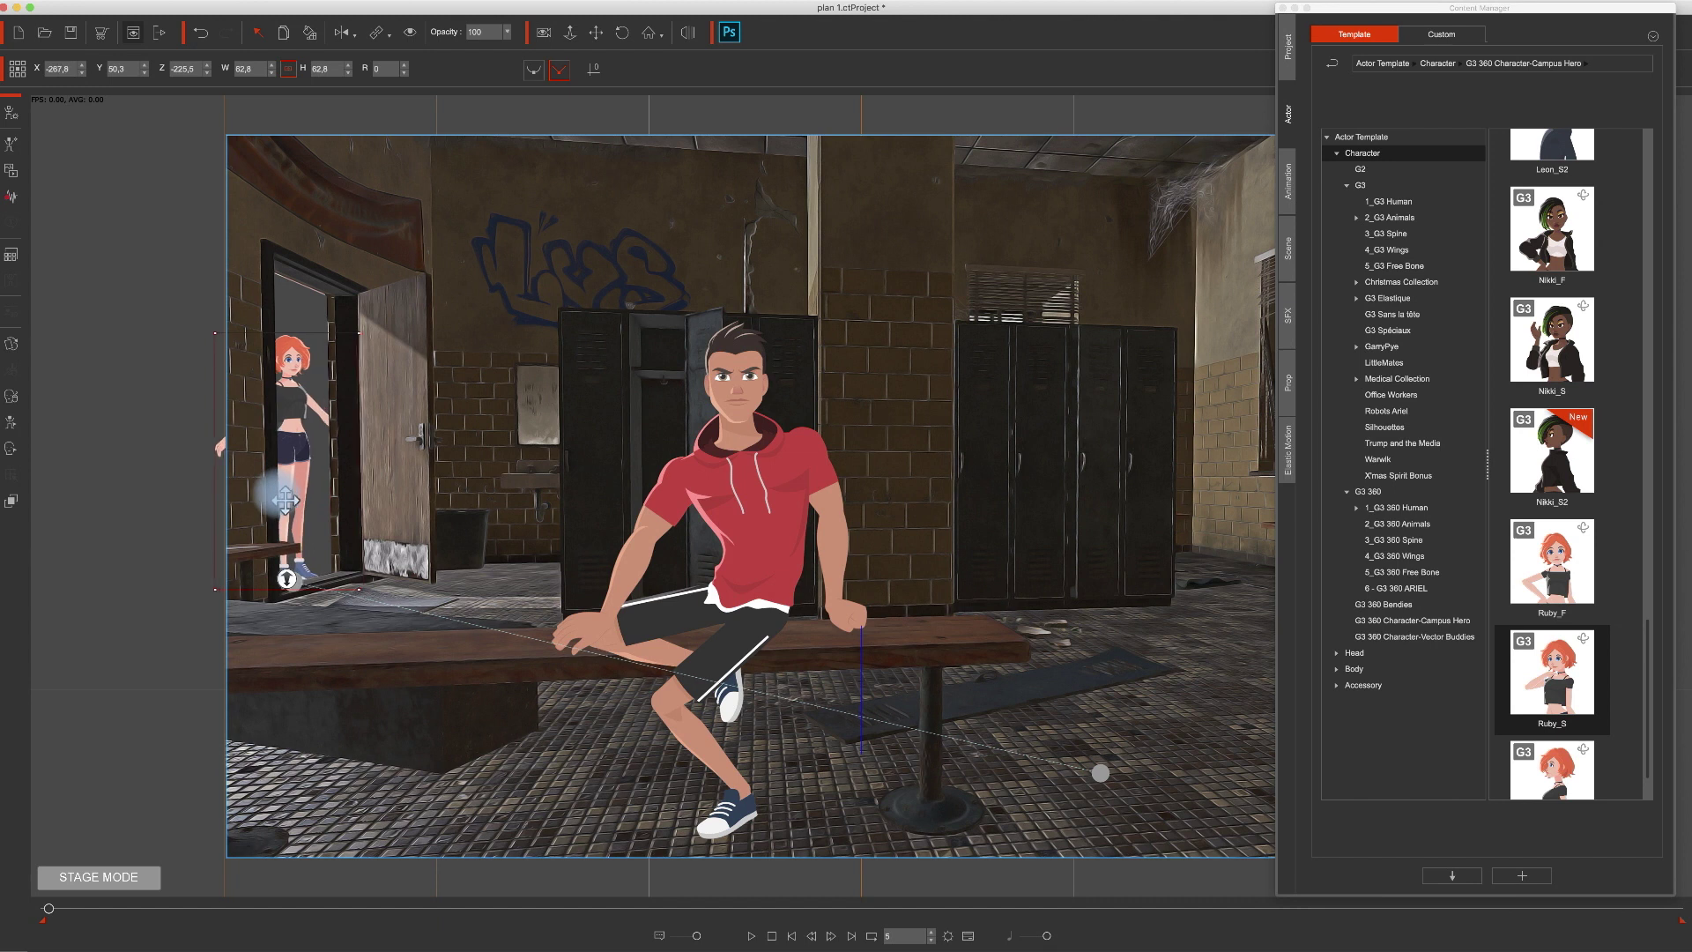
Import the sunset sky image tuto 6.png as a prop, with Y set to 90 and width and height to 78.
left_click(260, 3)
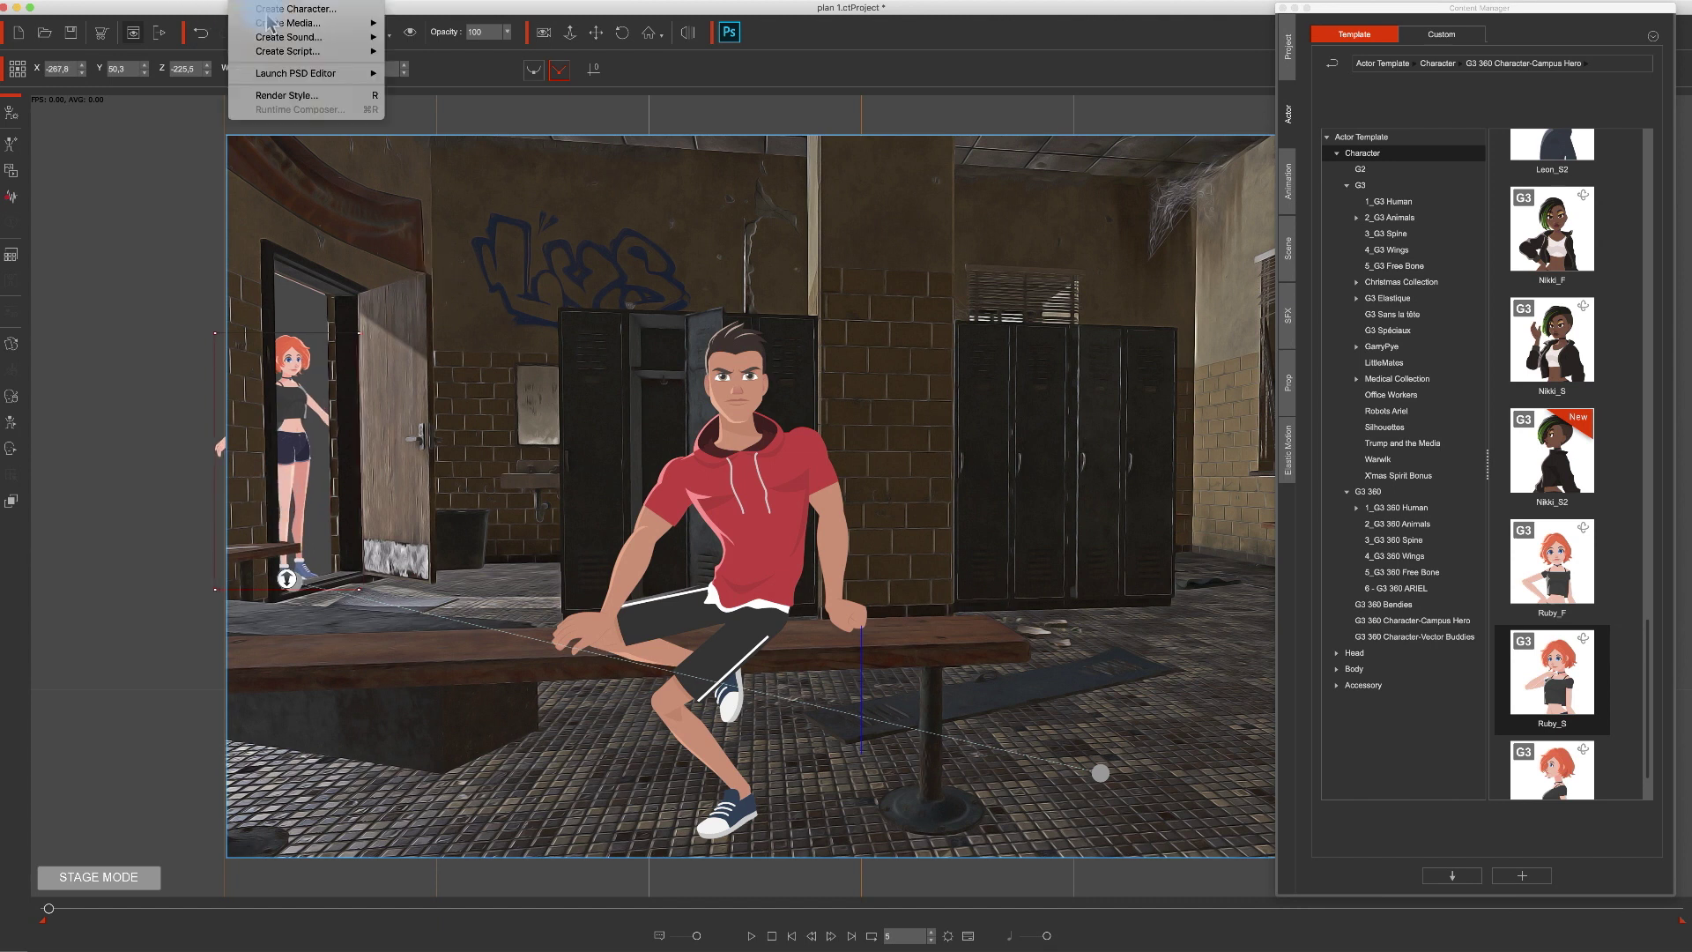
mouse_move(269, 27)
left_click(427, 26)
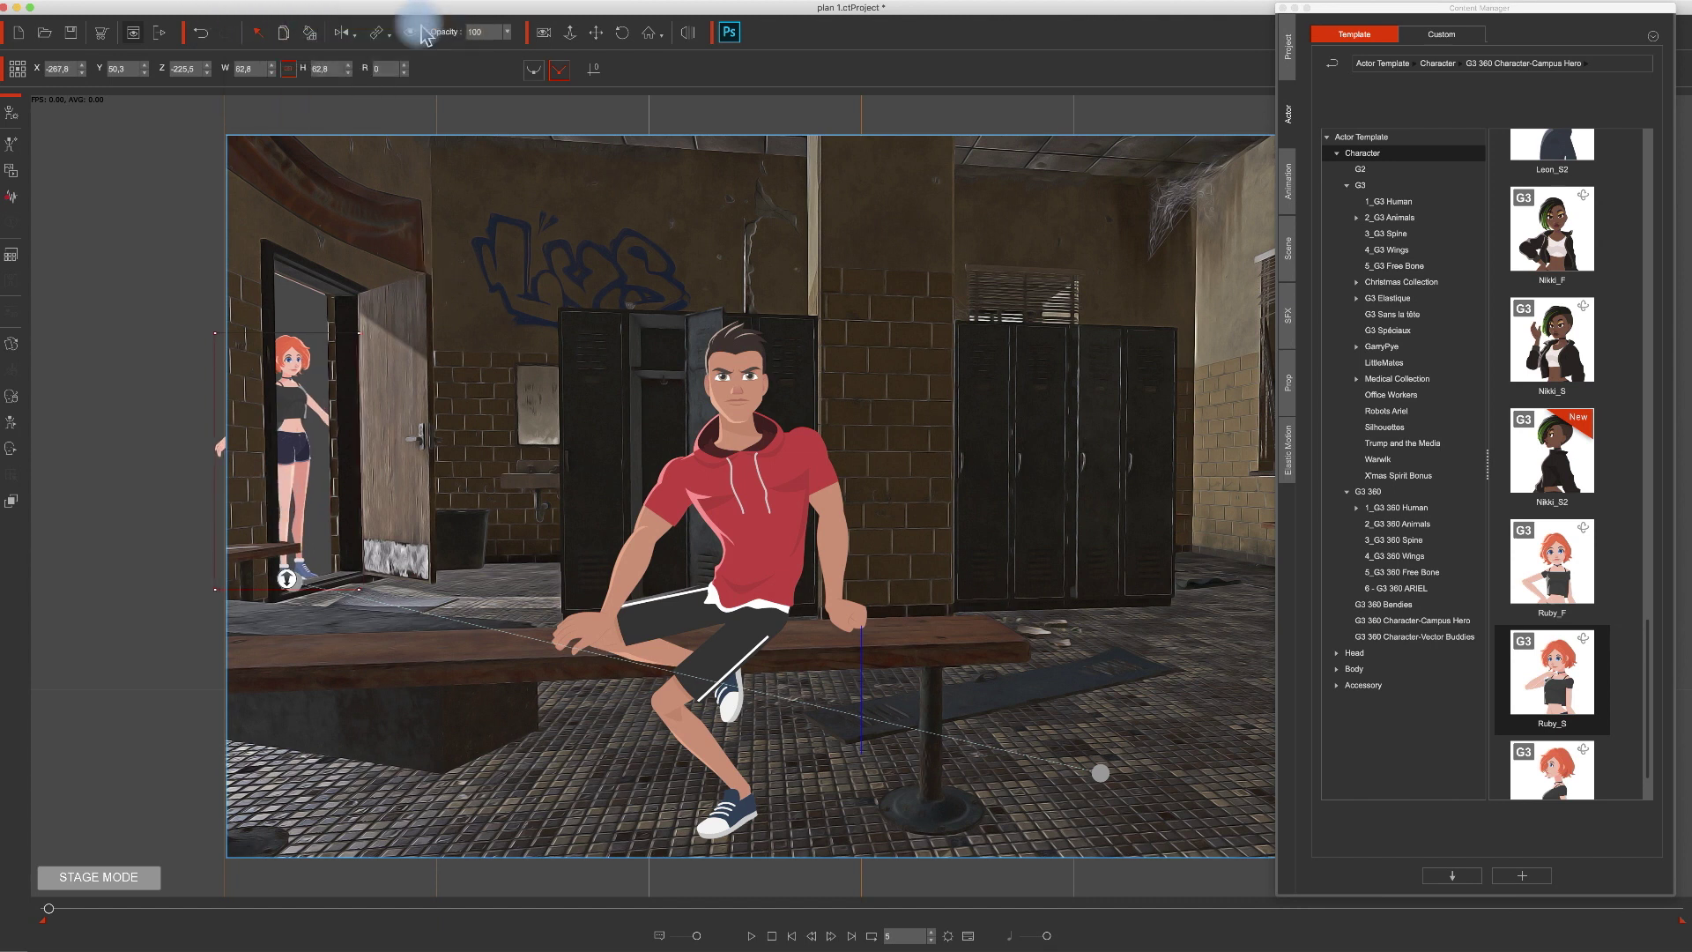
left_click(344, 169)
double_click(343, 169)
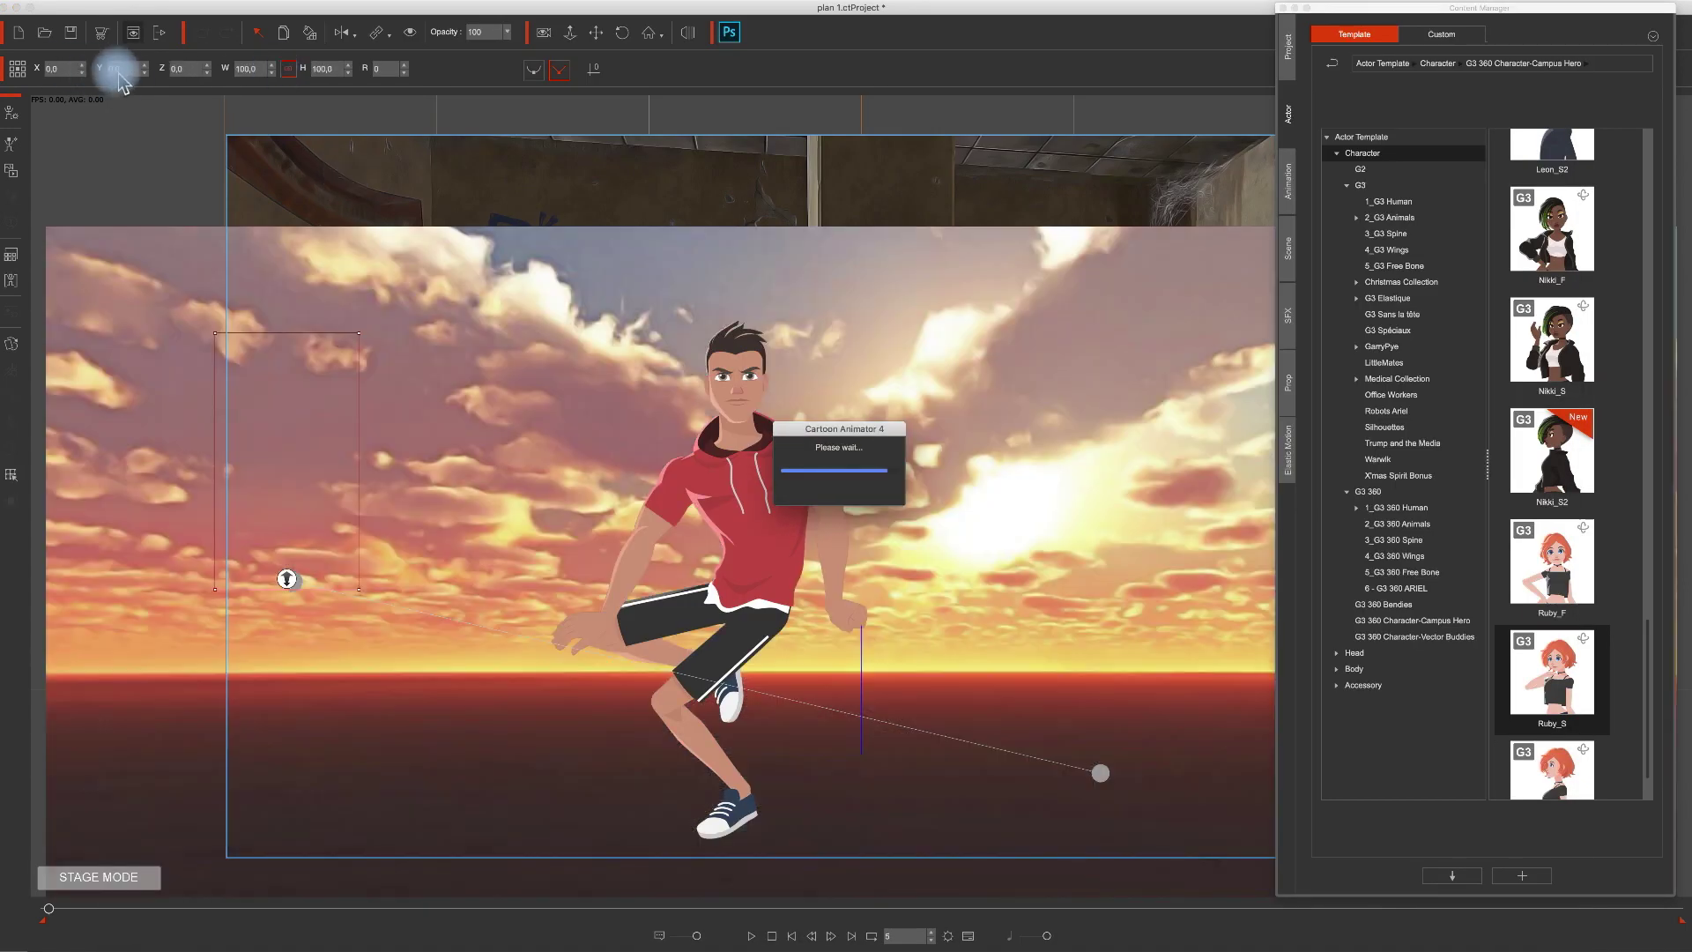
left_click(104, 77)
type("90")
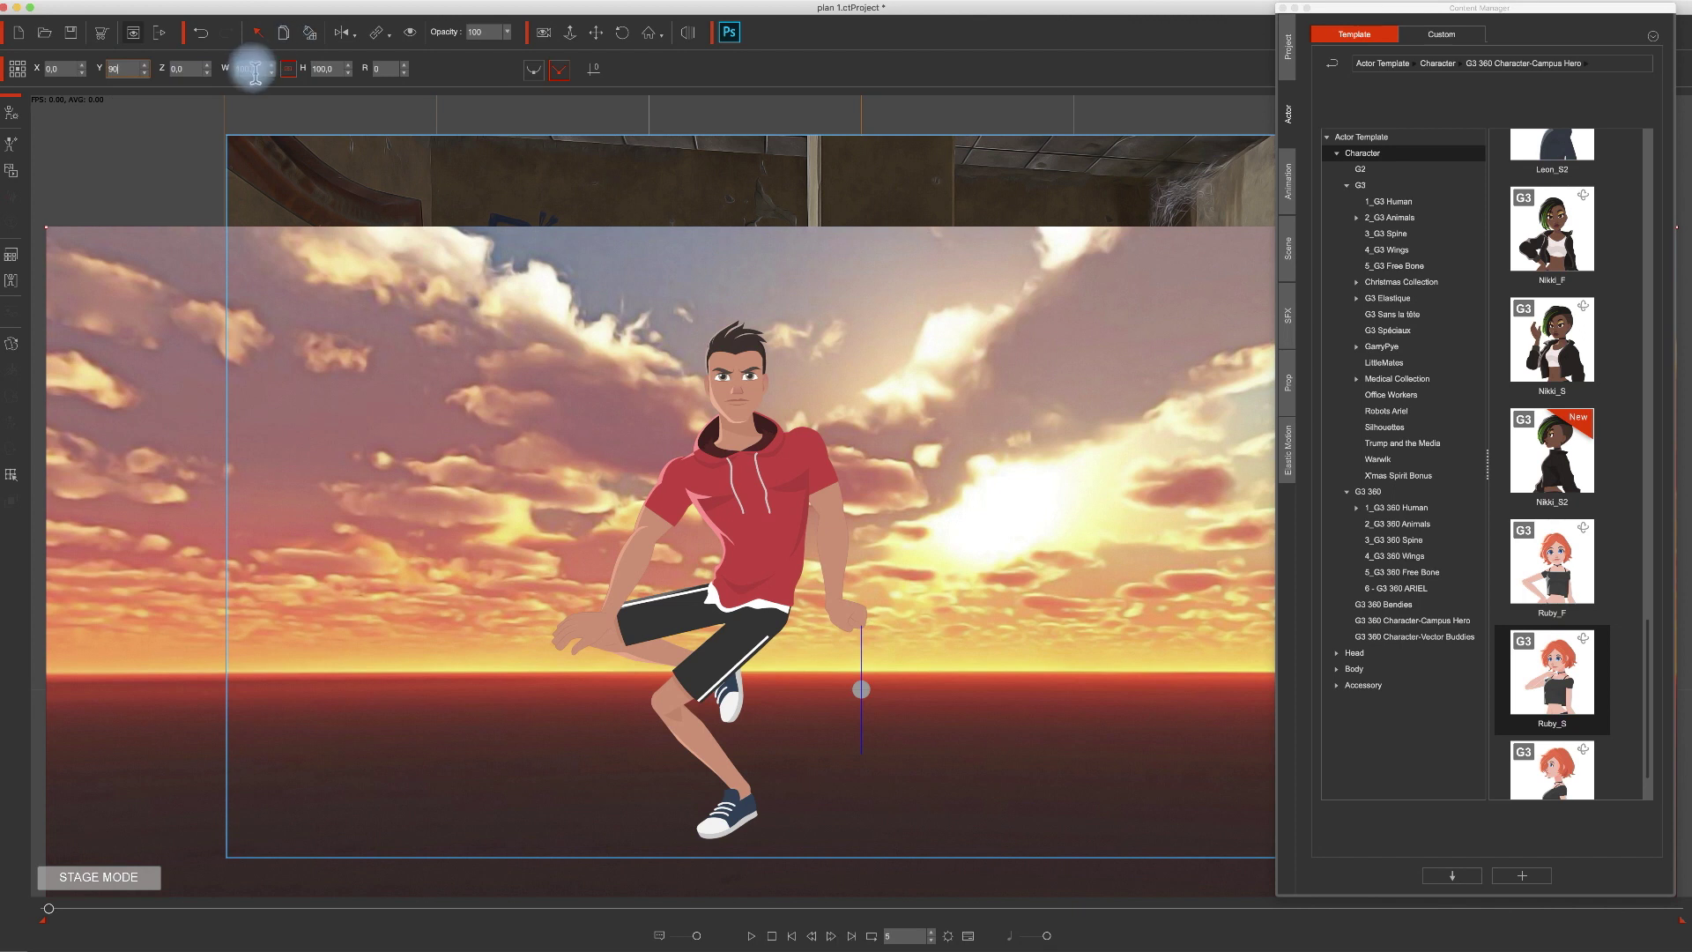
left_click(245, 69)
type("78")
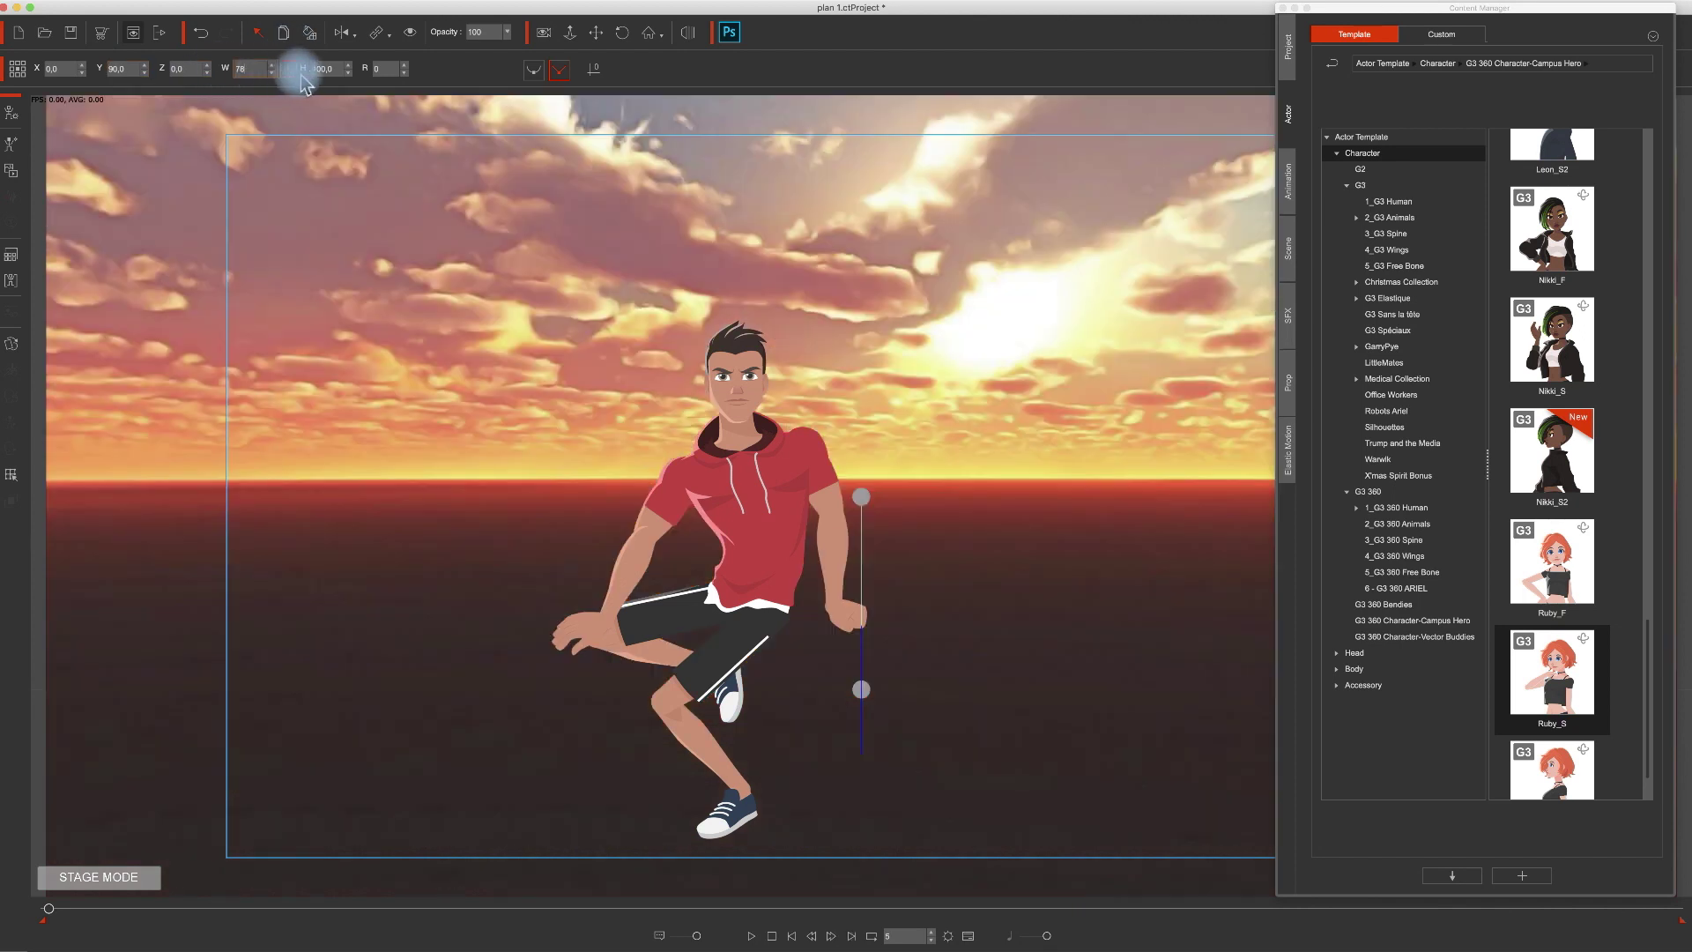
left_click(342, 70)
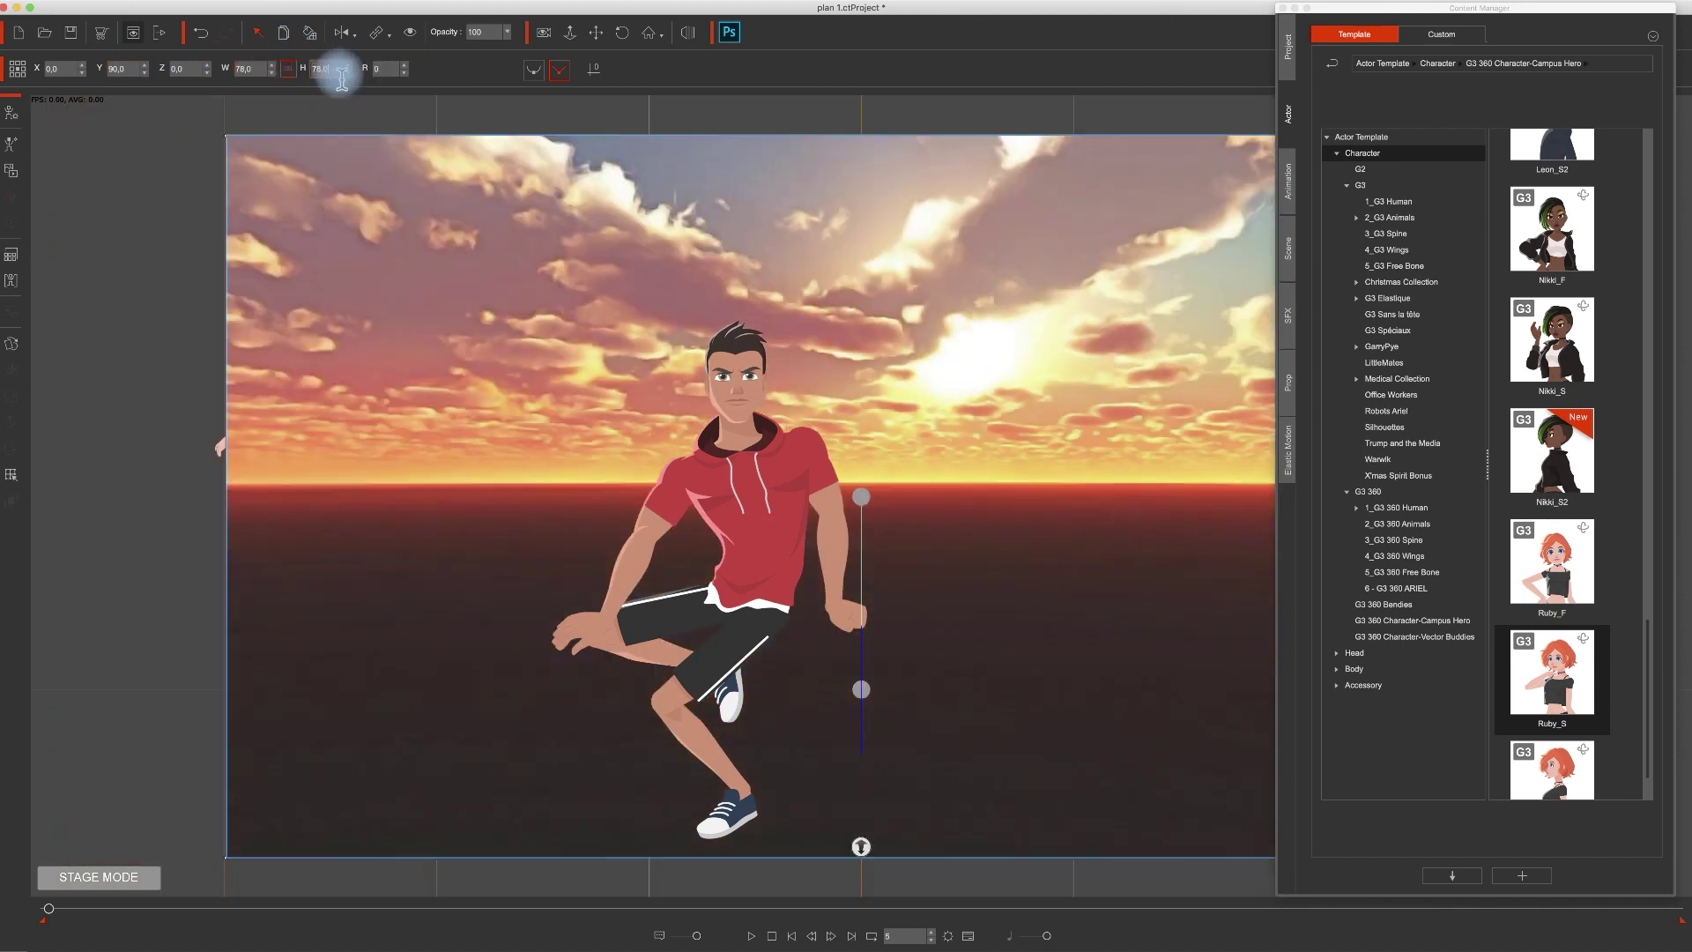
In the 3D view, push the sunset sky prop back behind the locker room to about Z -1212.8.
left_click(689, 35)
left_click_drag(891, 397, 925, 340)
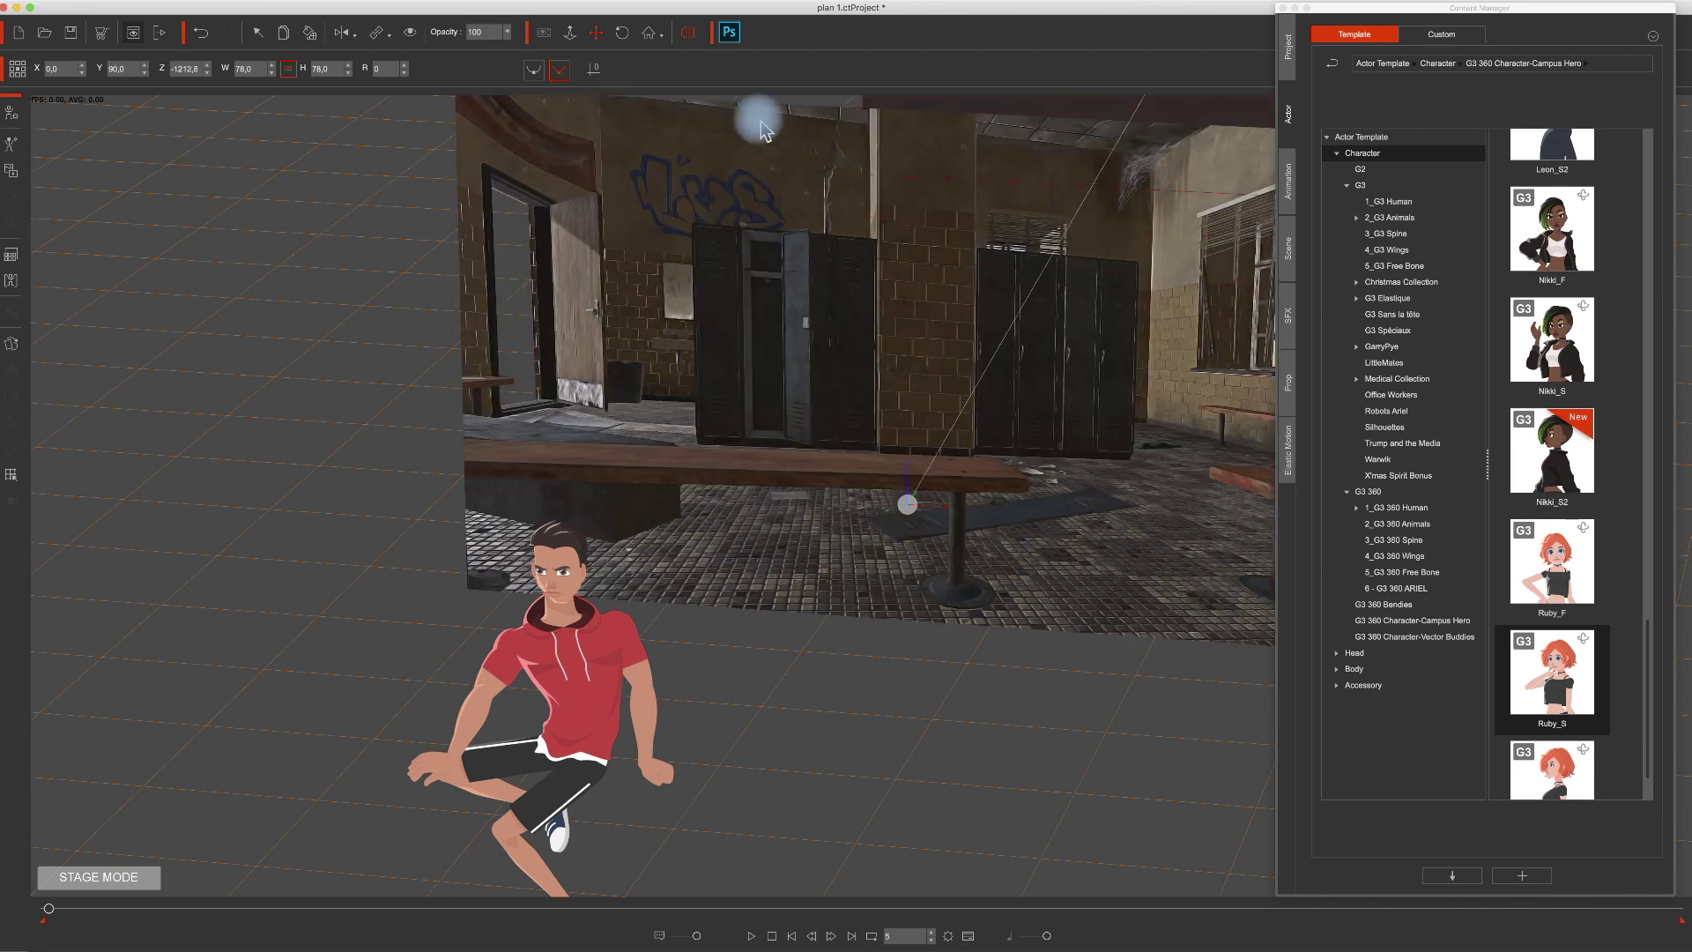
left_click(689, 35)
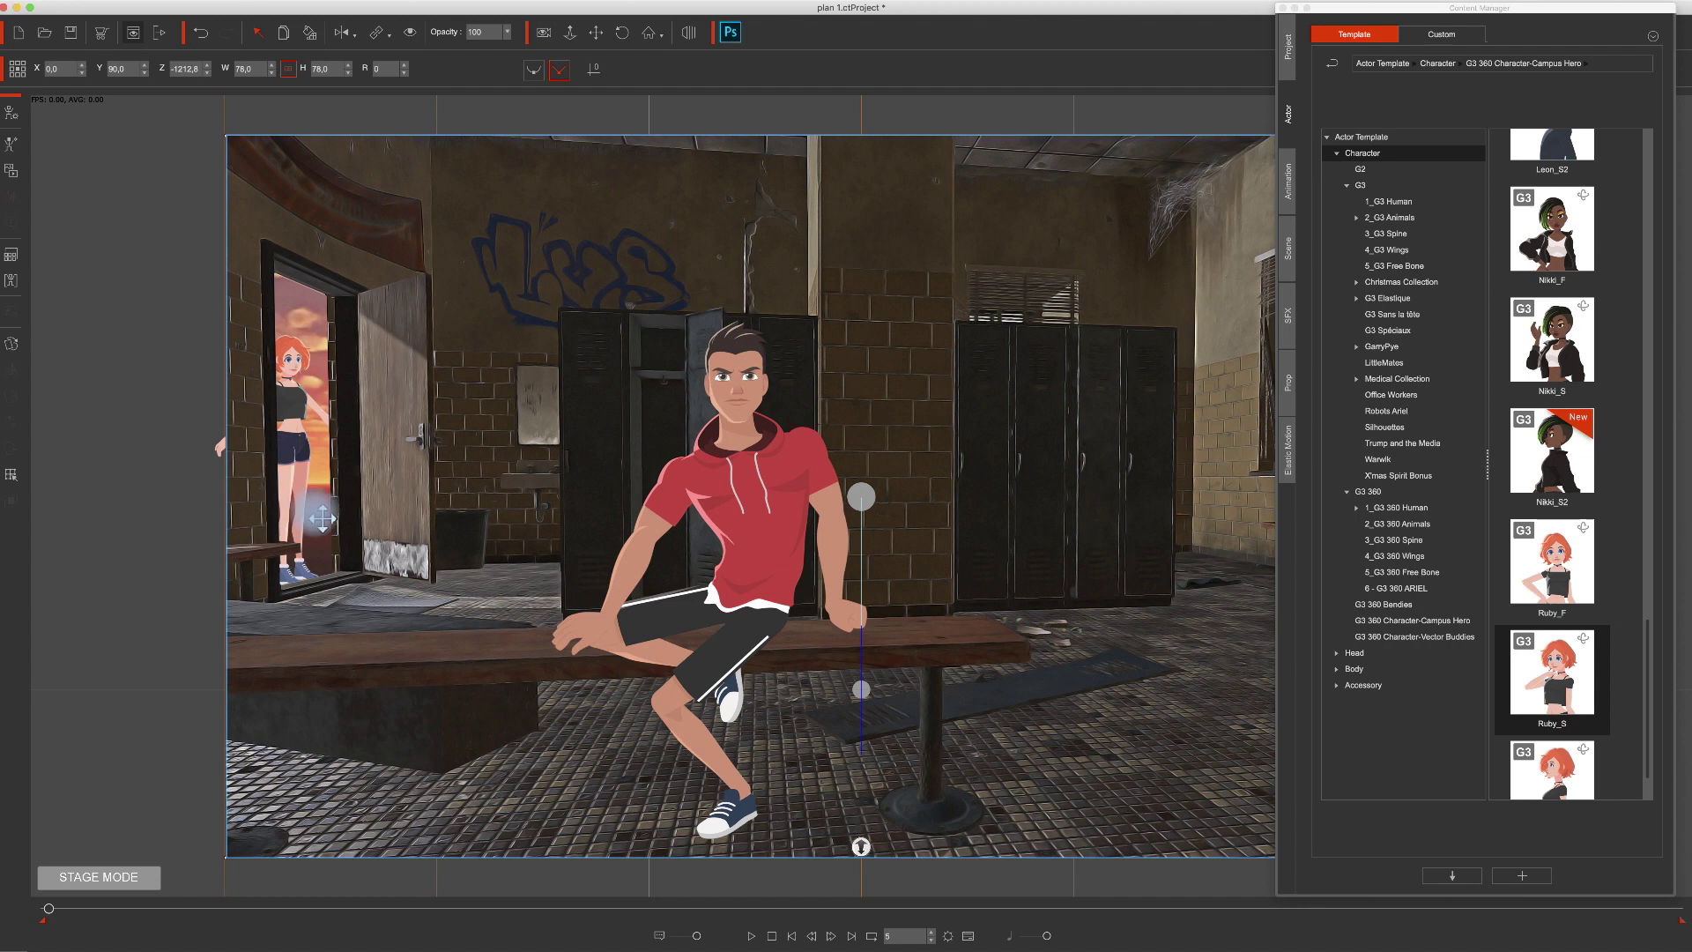
key("ctrl+z")
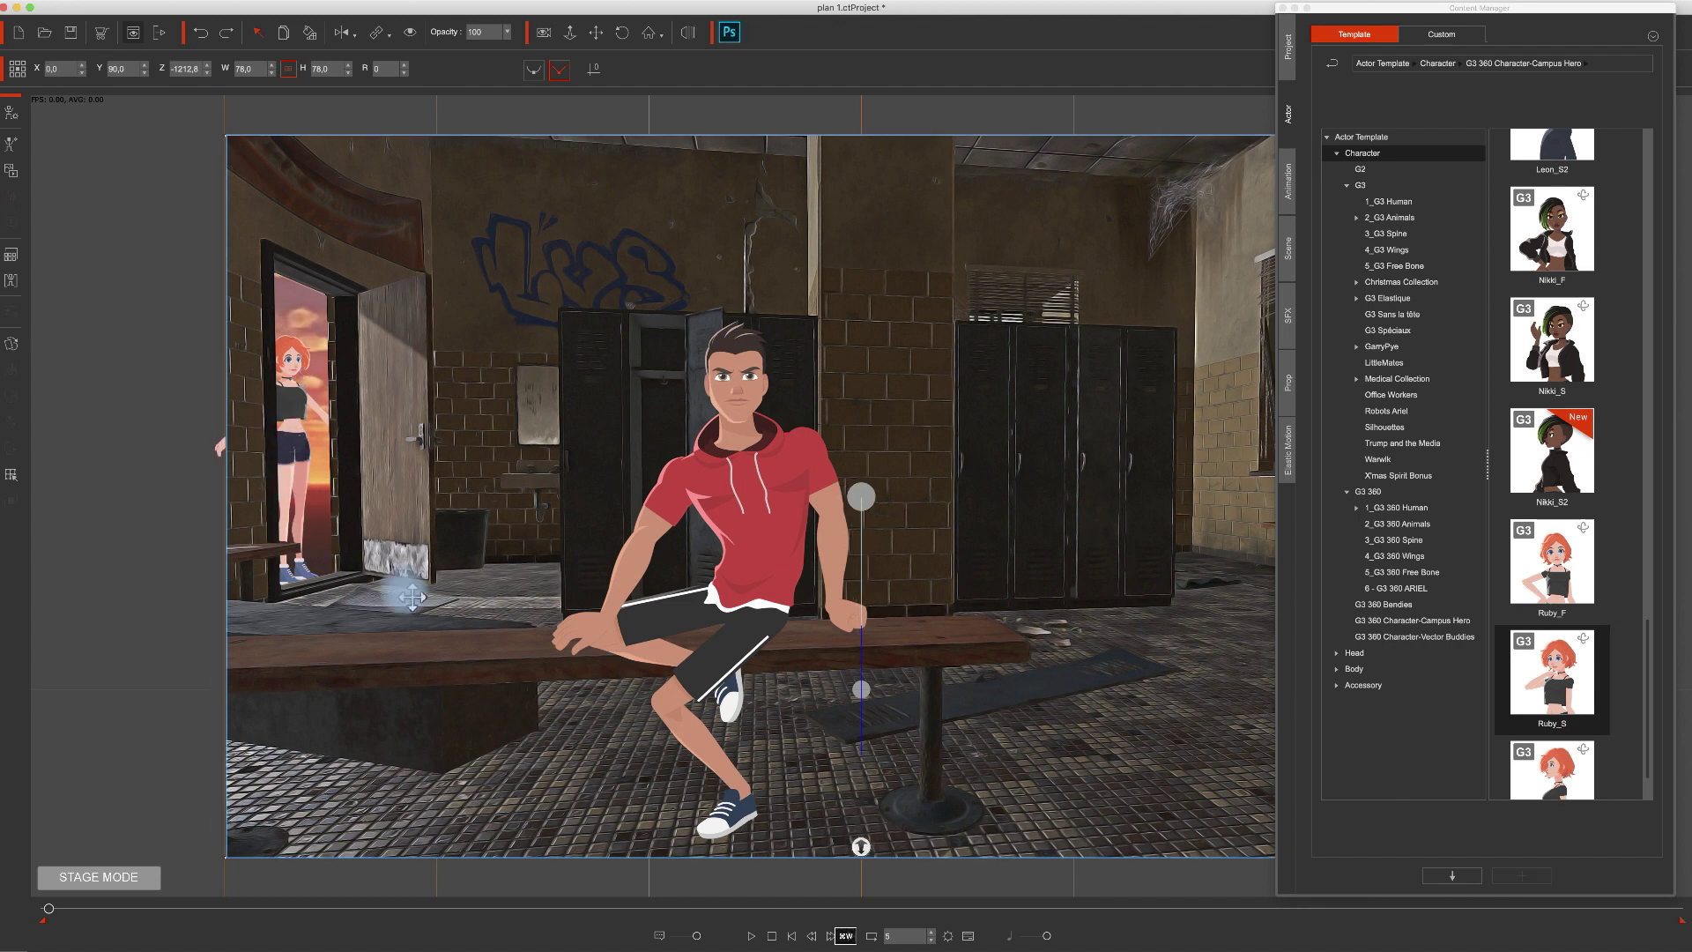
Move Ruby out of the frame beside the doorway, to about X -308.9, and remove her object animation.
left_click_drag(302, 455, 214, 455)
right_click(213, 455)
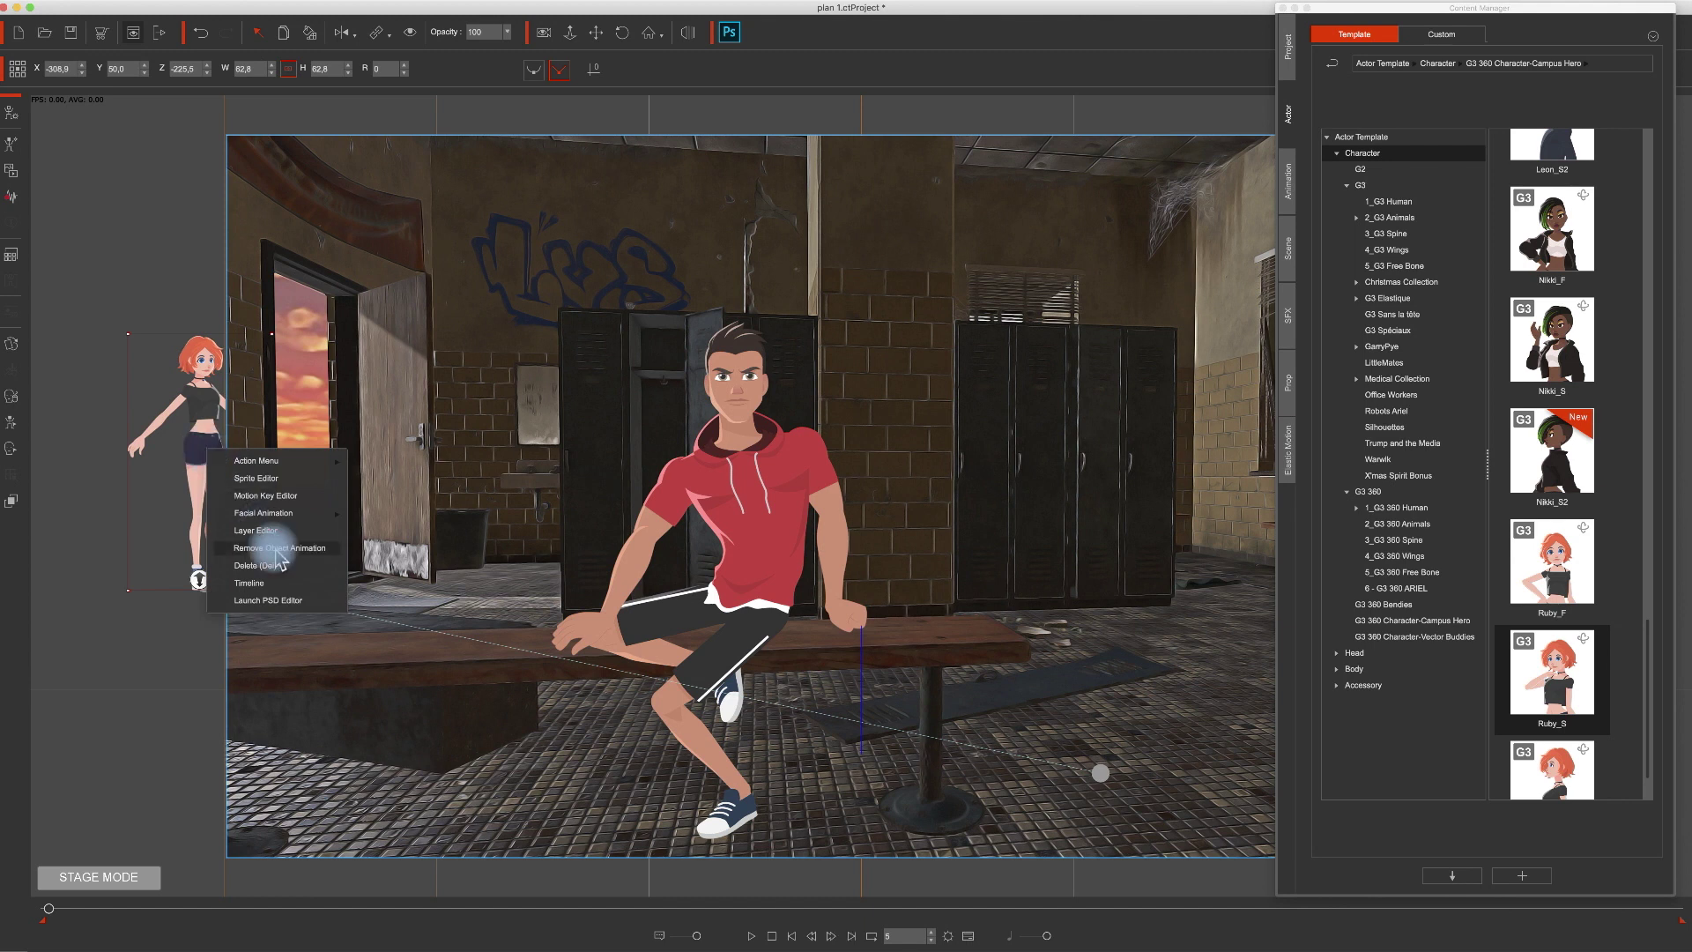
left_click(276, 549)
left_click_drag(46, 919, 51, 921)
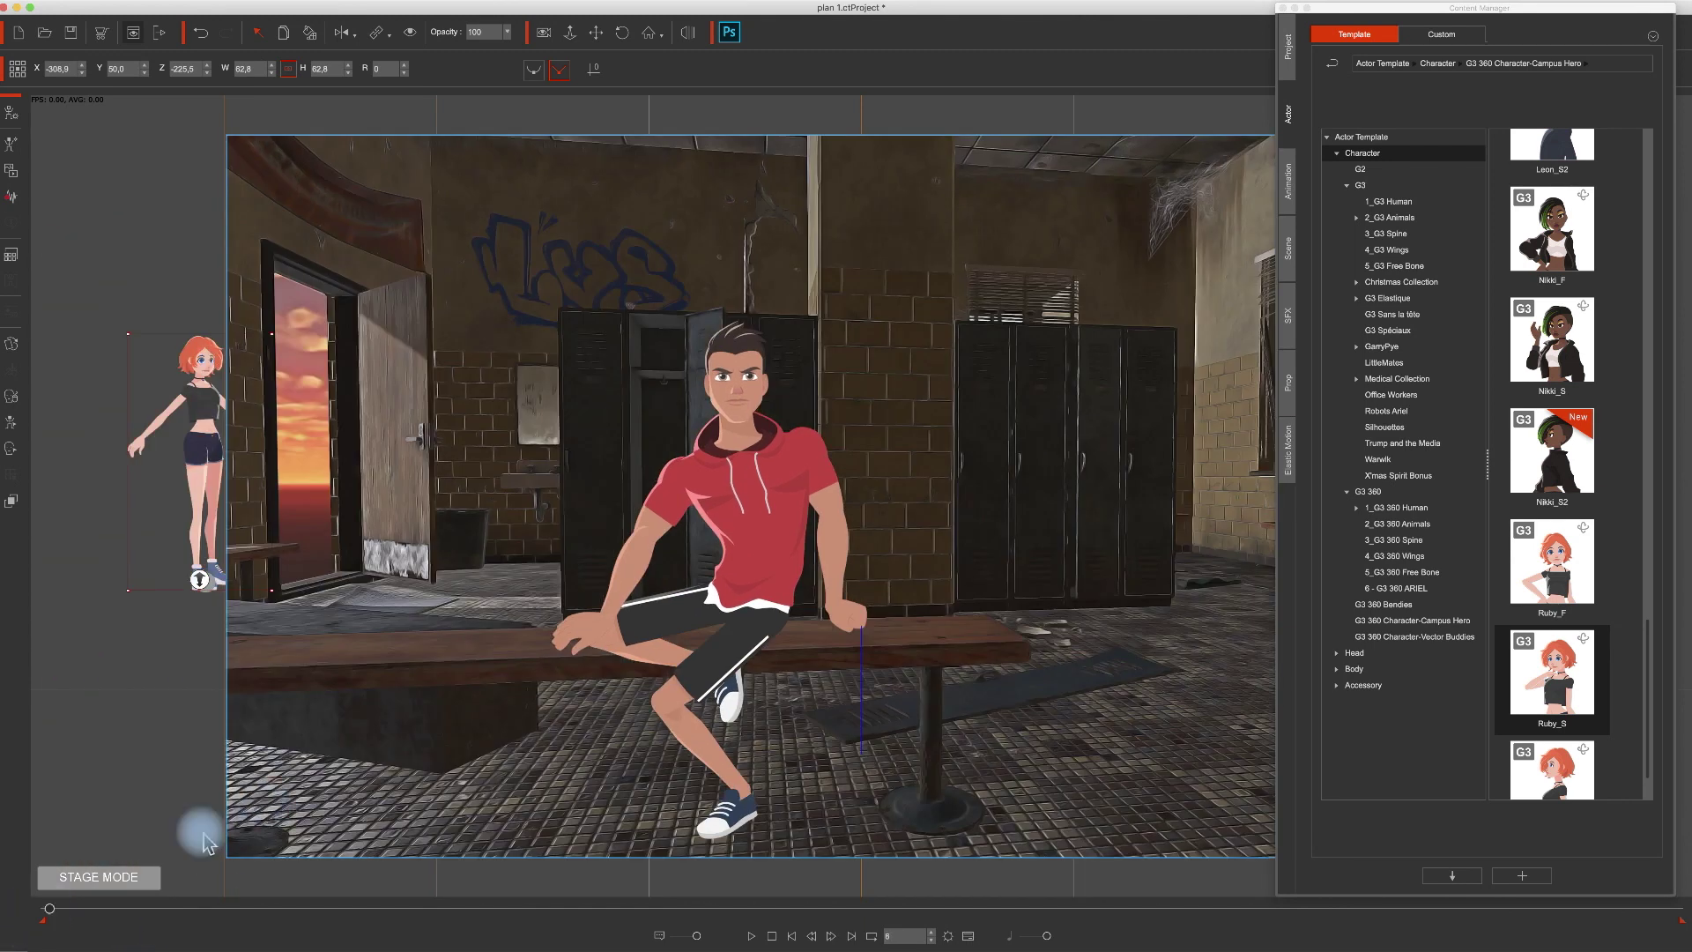
Remove the object animation from both the locker room prop and the sunset sky prop.
right_click(373, 823)
left_click(385, 781)
right_click(410, 790)
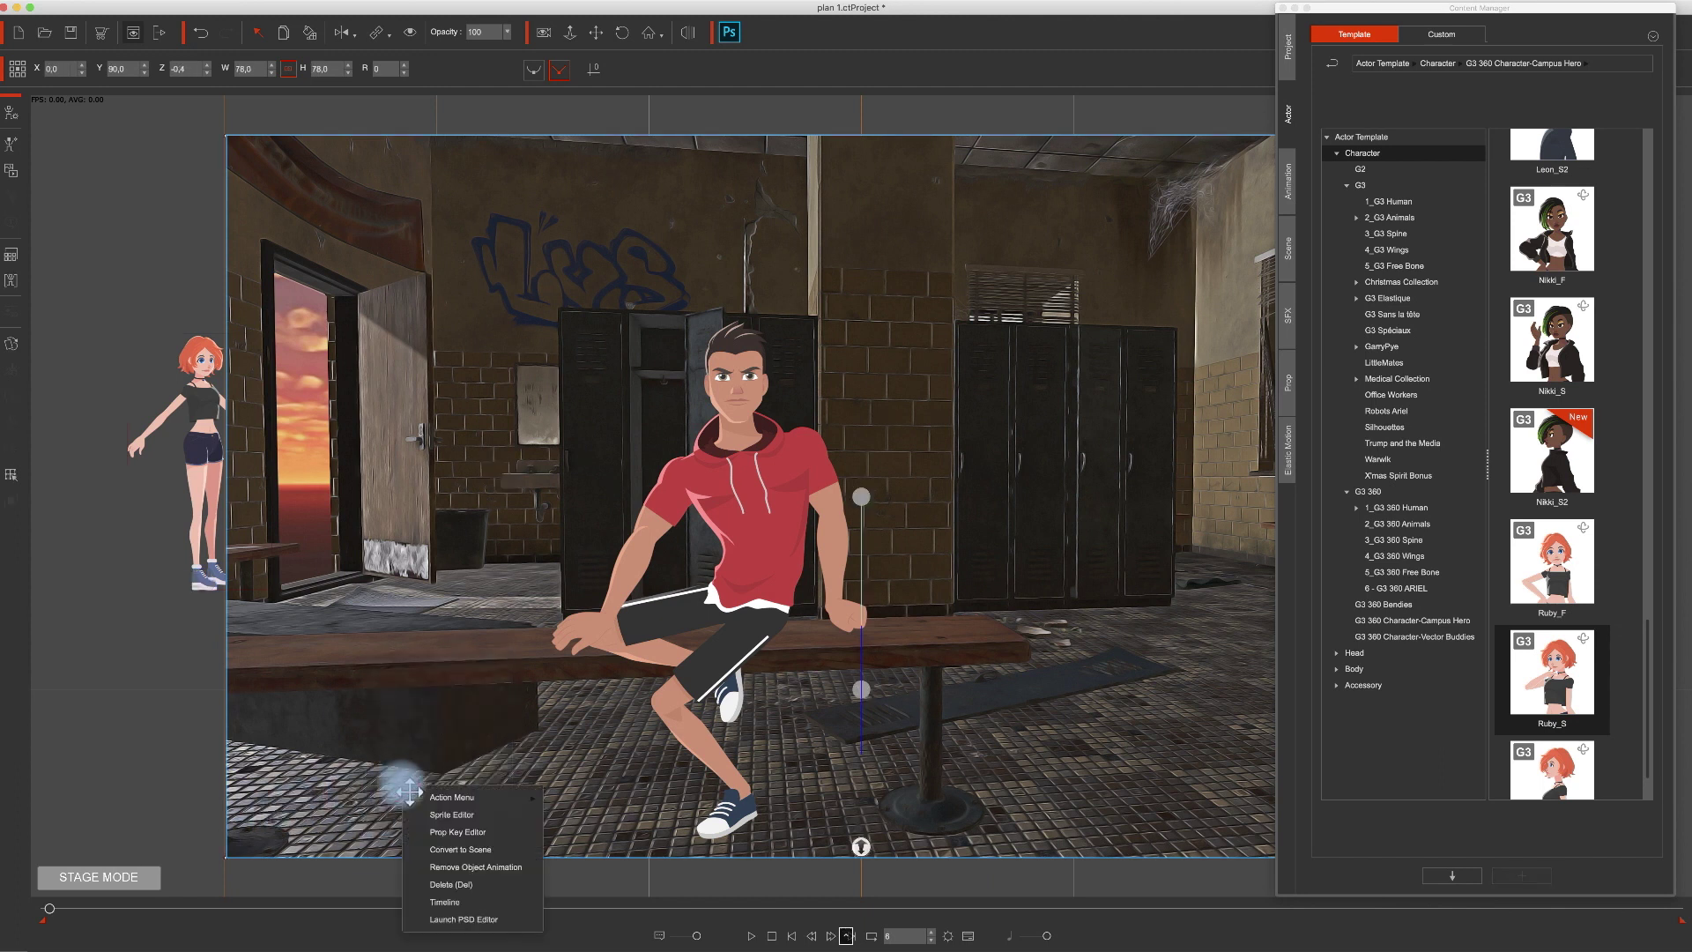
left_click(429, 862)
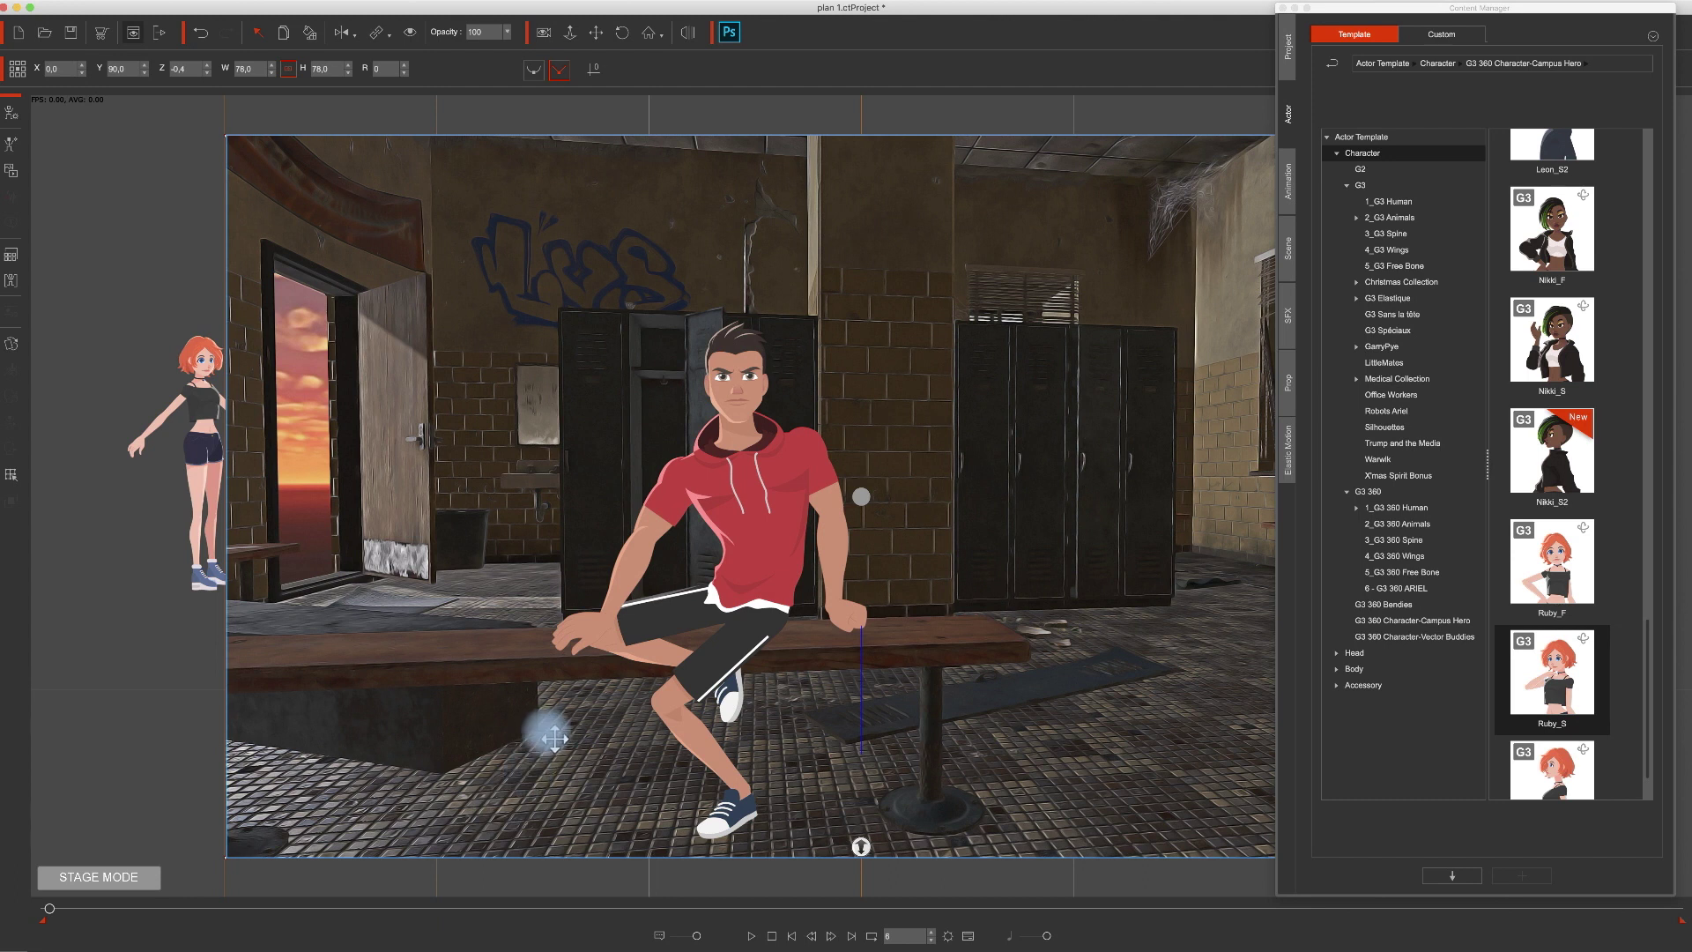
right_click(312, 434)
left_click(394, 509)
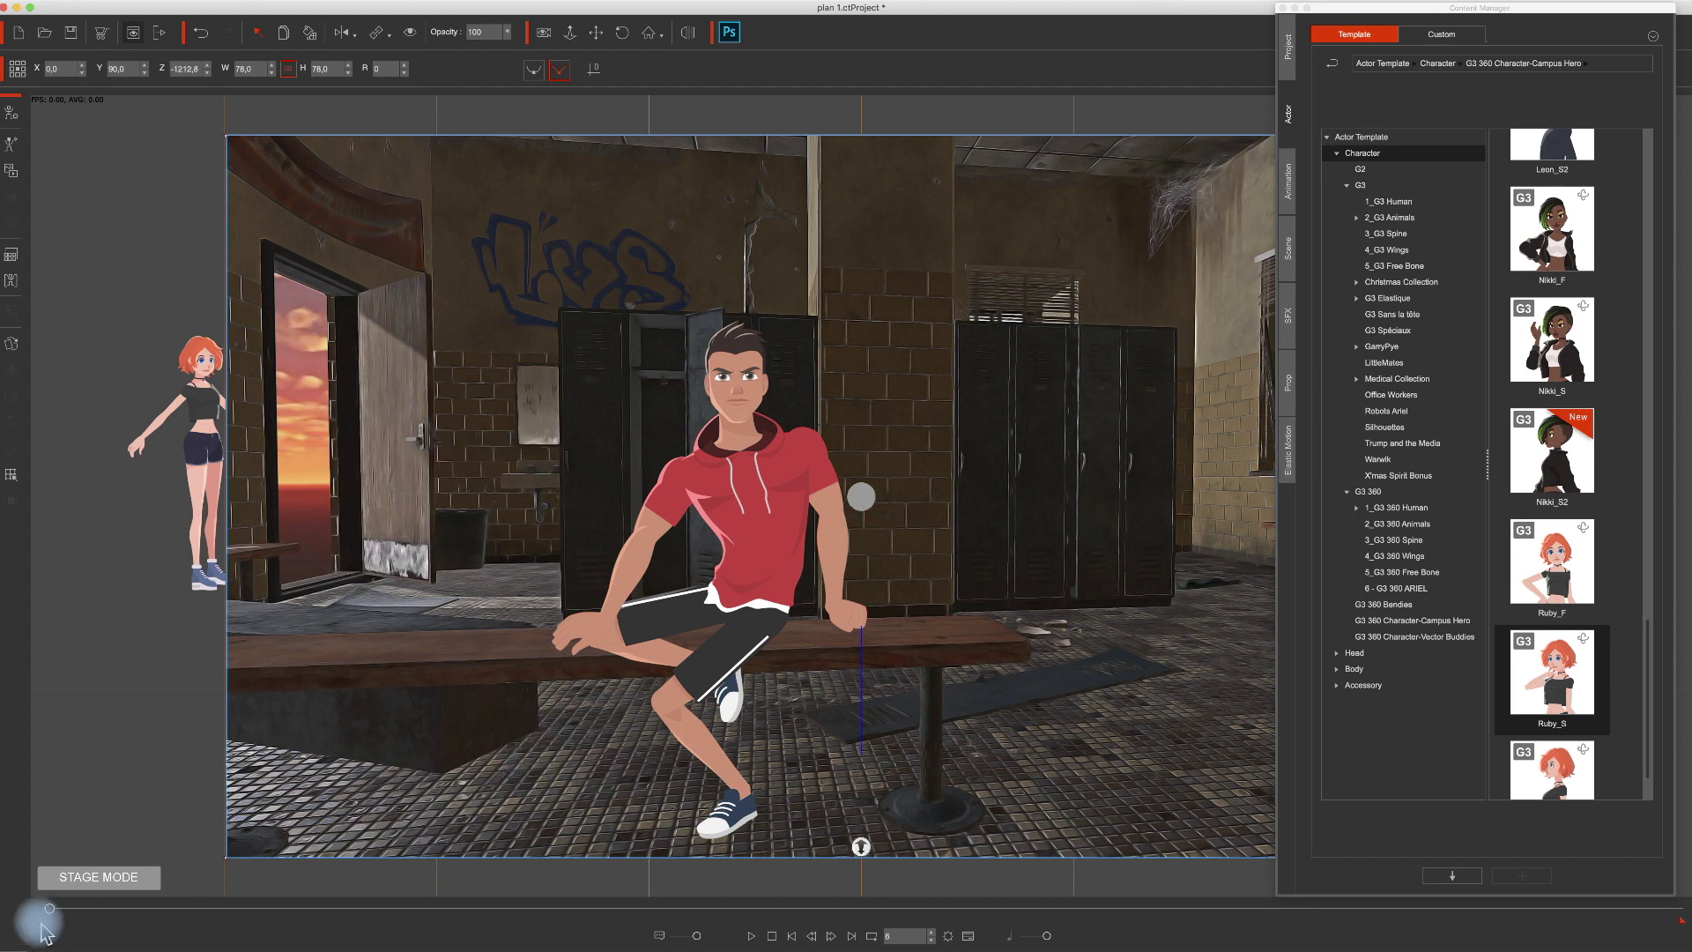
Set the playback start to frame 21 and place Ruby in the open doorway at about X -249, Y 47.2, Z 2.5.
left_click_drag(41, 916, 62, 916)
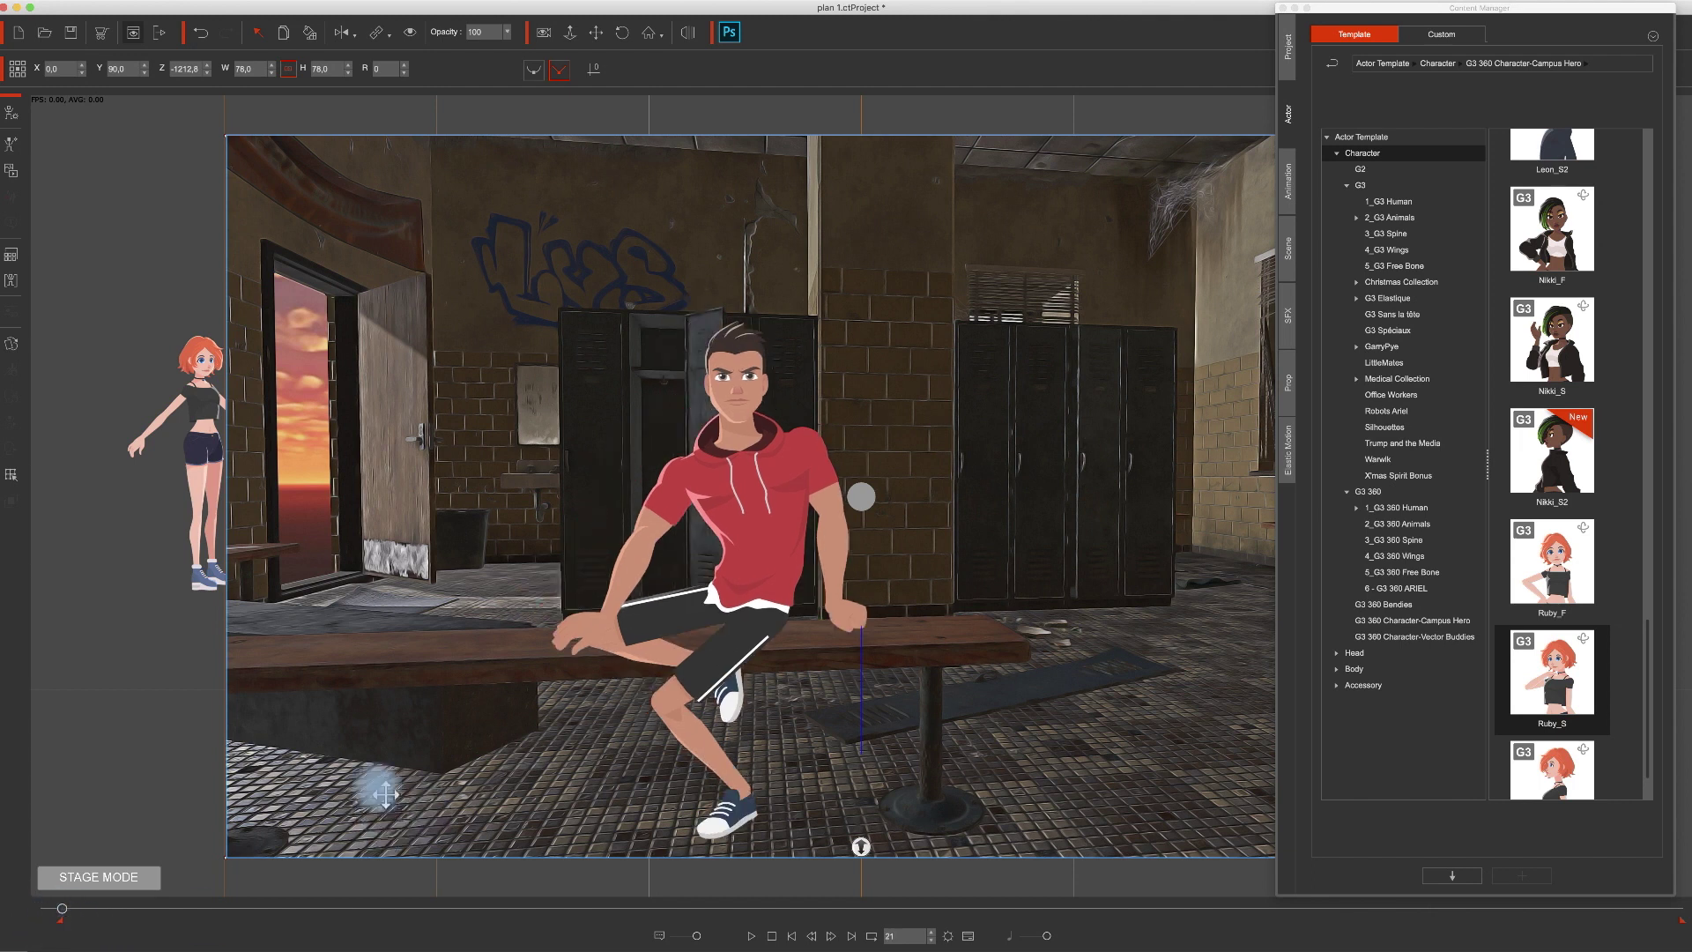
left_click(205, 432)
mouse_move(205, 431)
left_mouse_down()
mouse_move(311, 460)
mouse_move(203, 444)
left_mouse_up()
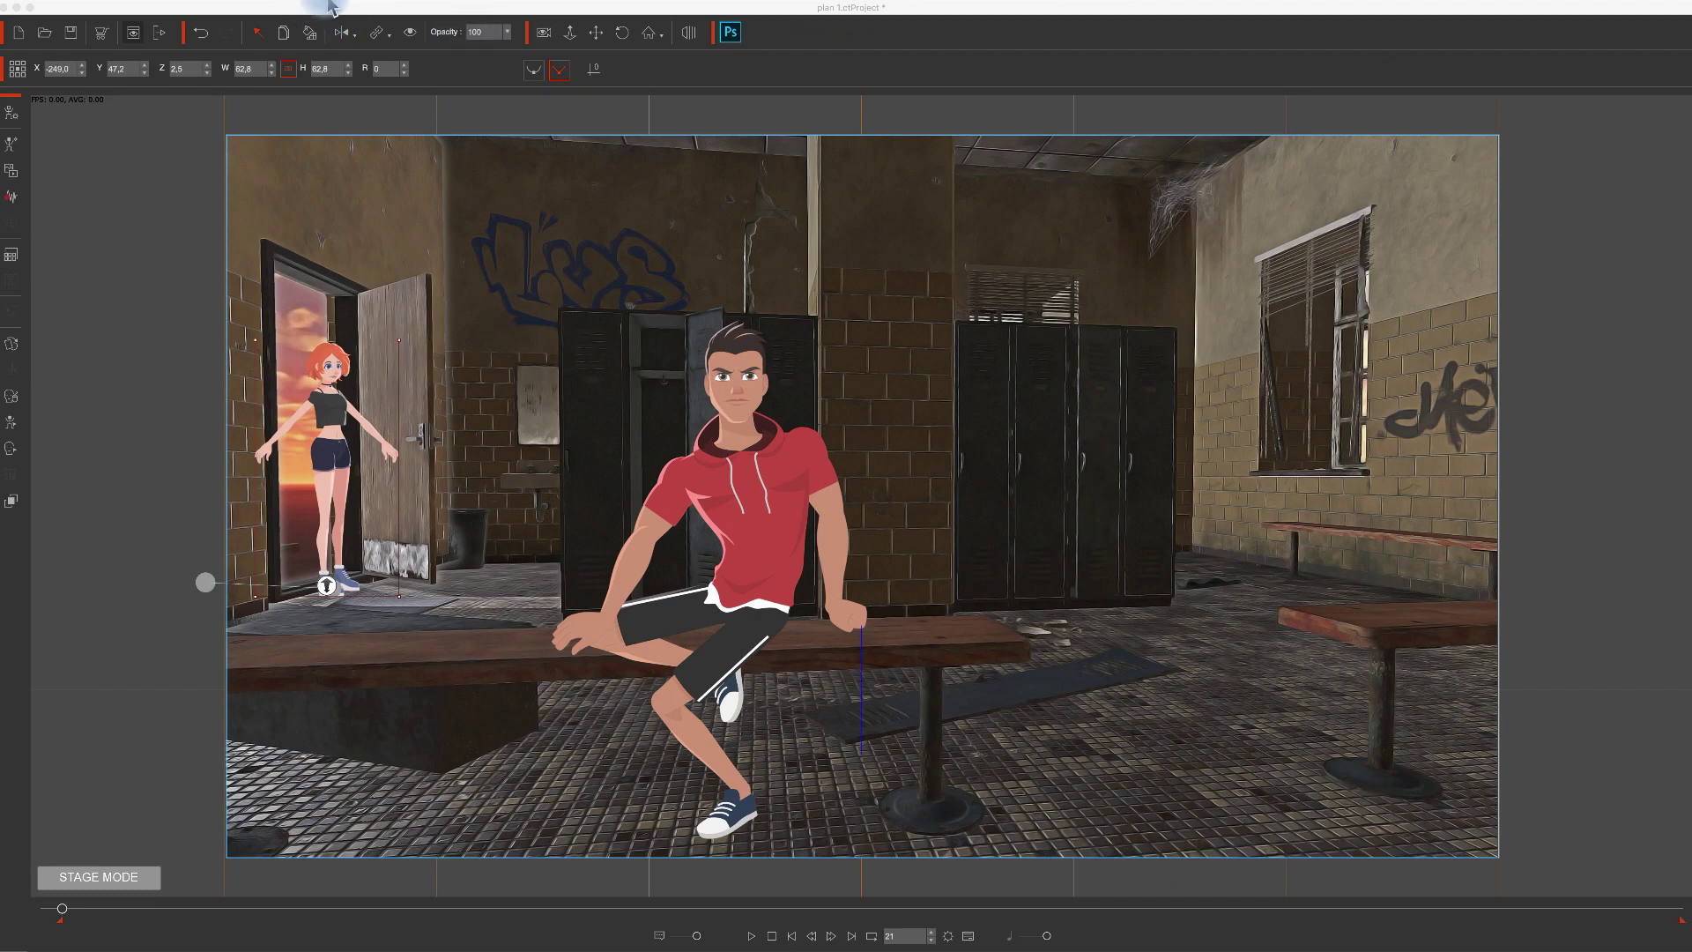
Import the wall mask tuto 1 cache.png as a prop, with Y set to 90 and width and height to 78.
left_click(264, 1)
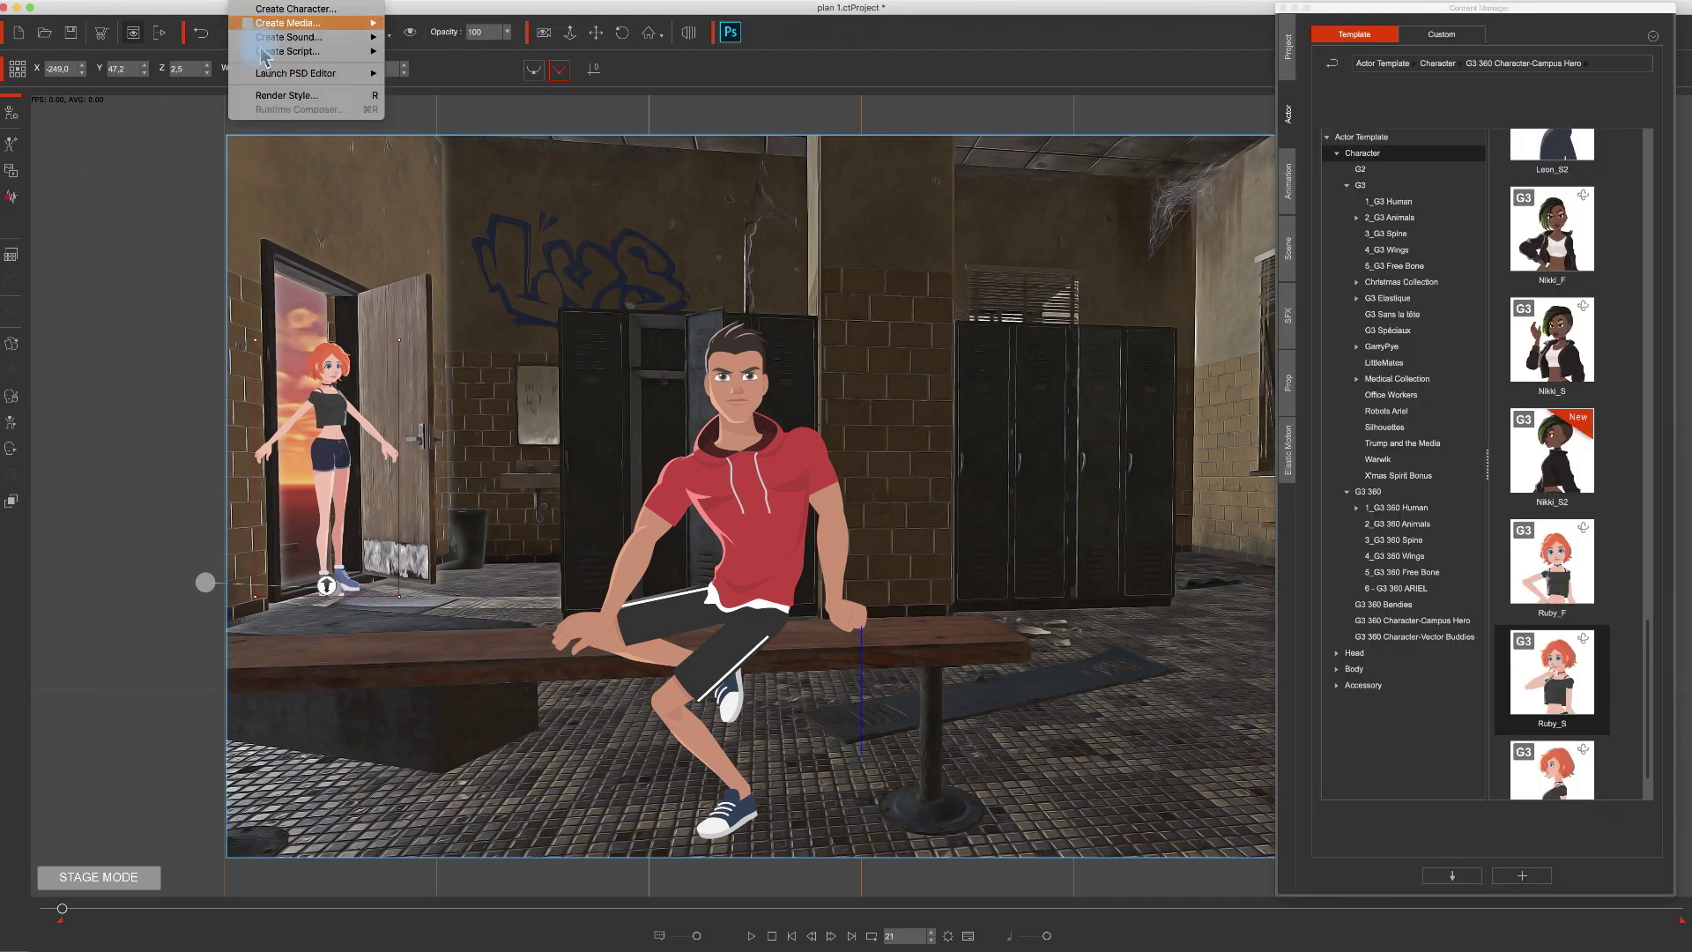
mouse_move(273, 26)
left_click(455, 39)
left_click(386, 72)
double_click(386, 81)
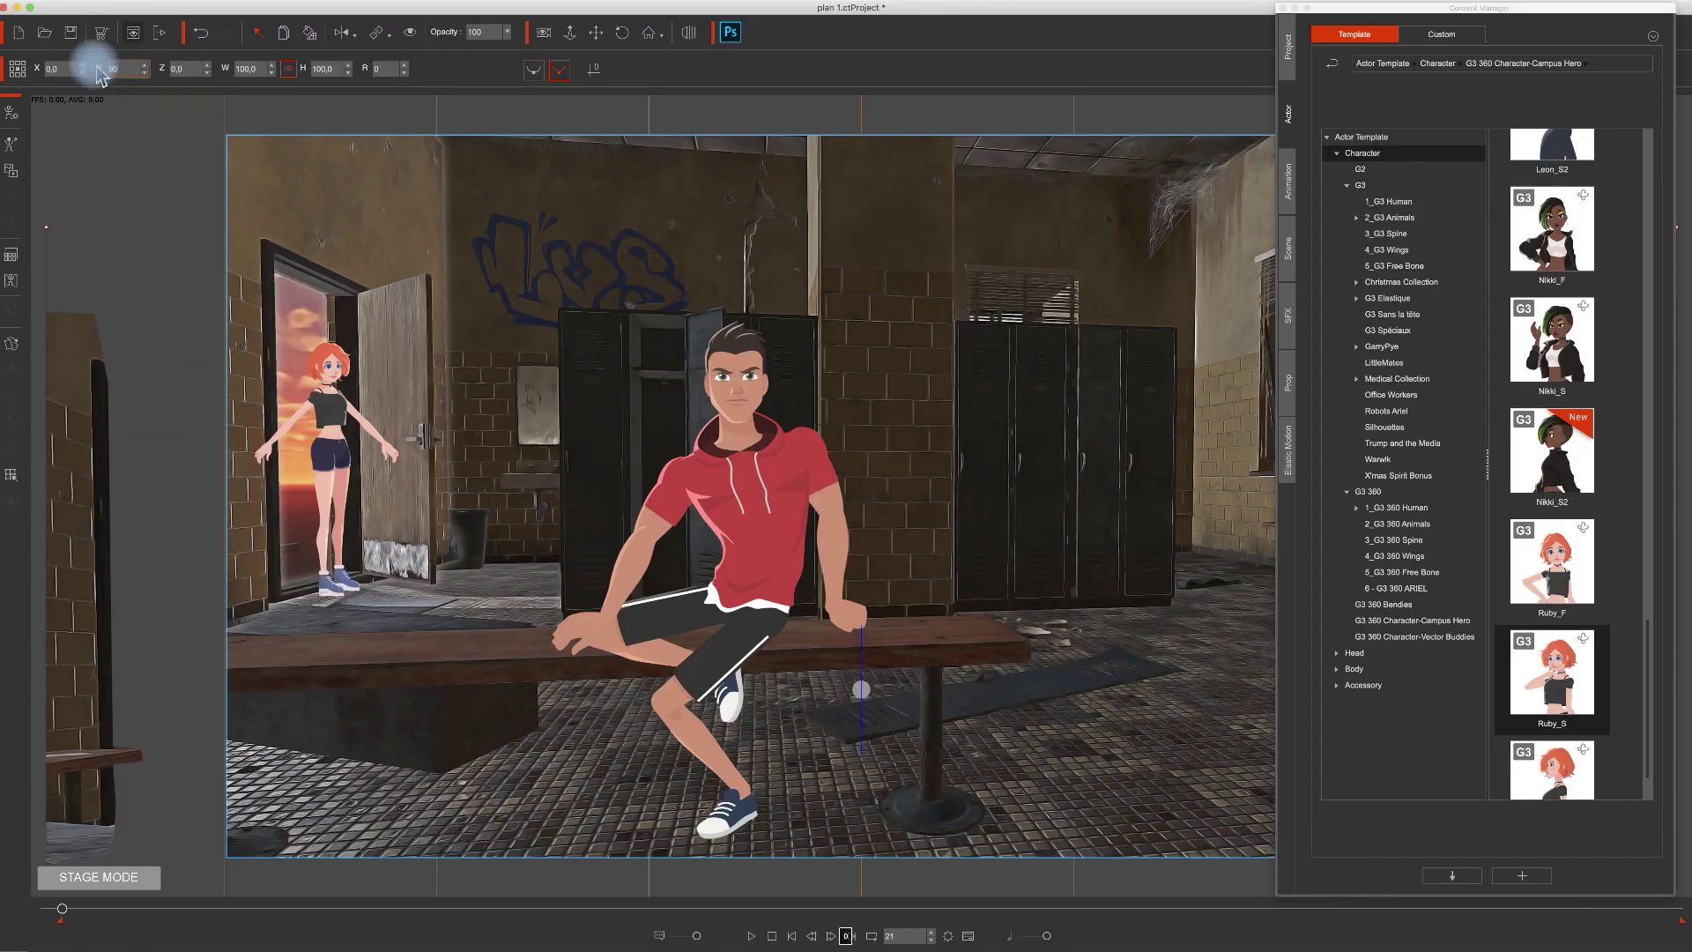
left_click(238, 69)
type("78")
key("Return")
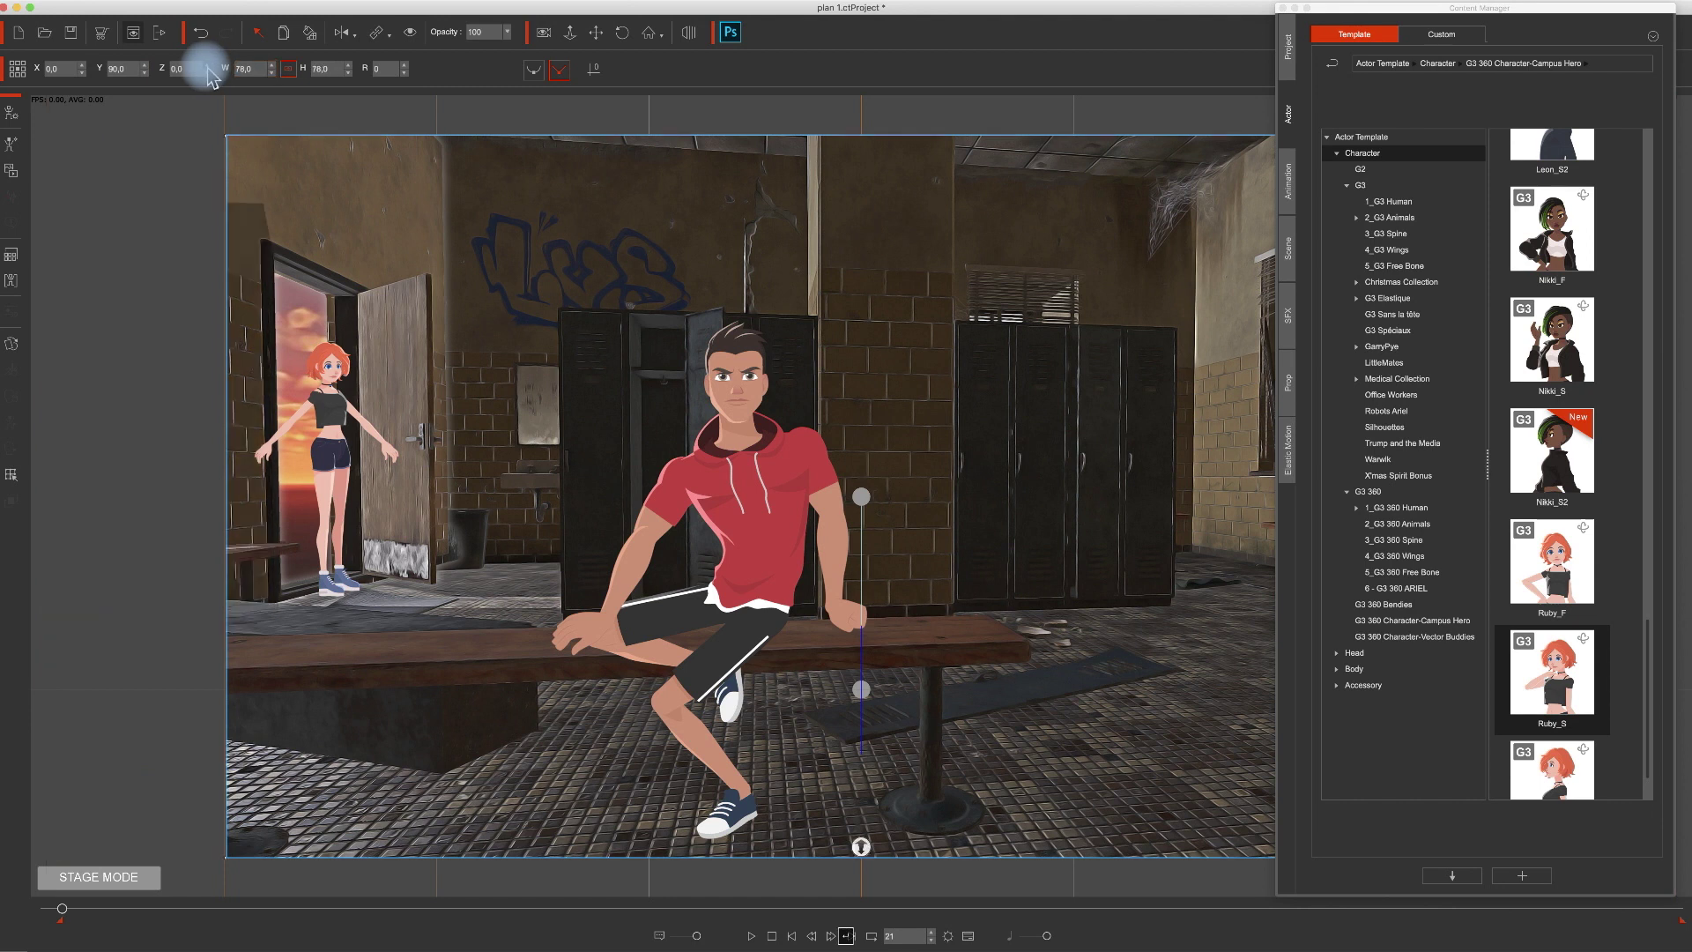
In the 3D view, bring the wall mask prop forward in front of Ruby to about Z 178.7.
left_click(689, 32)
left_click_drag(890, 396, 855, 432)
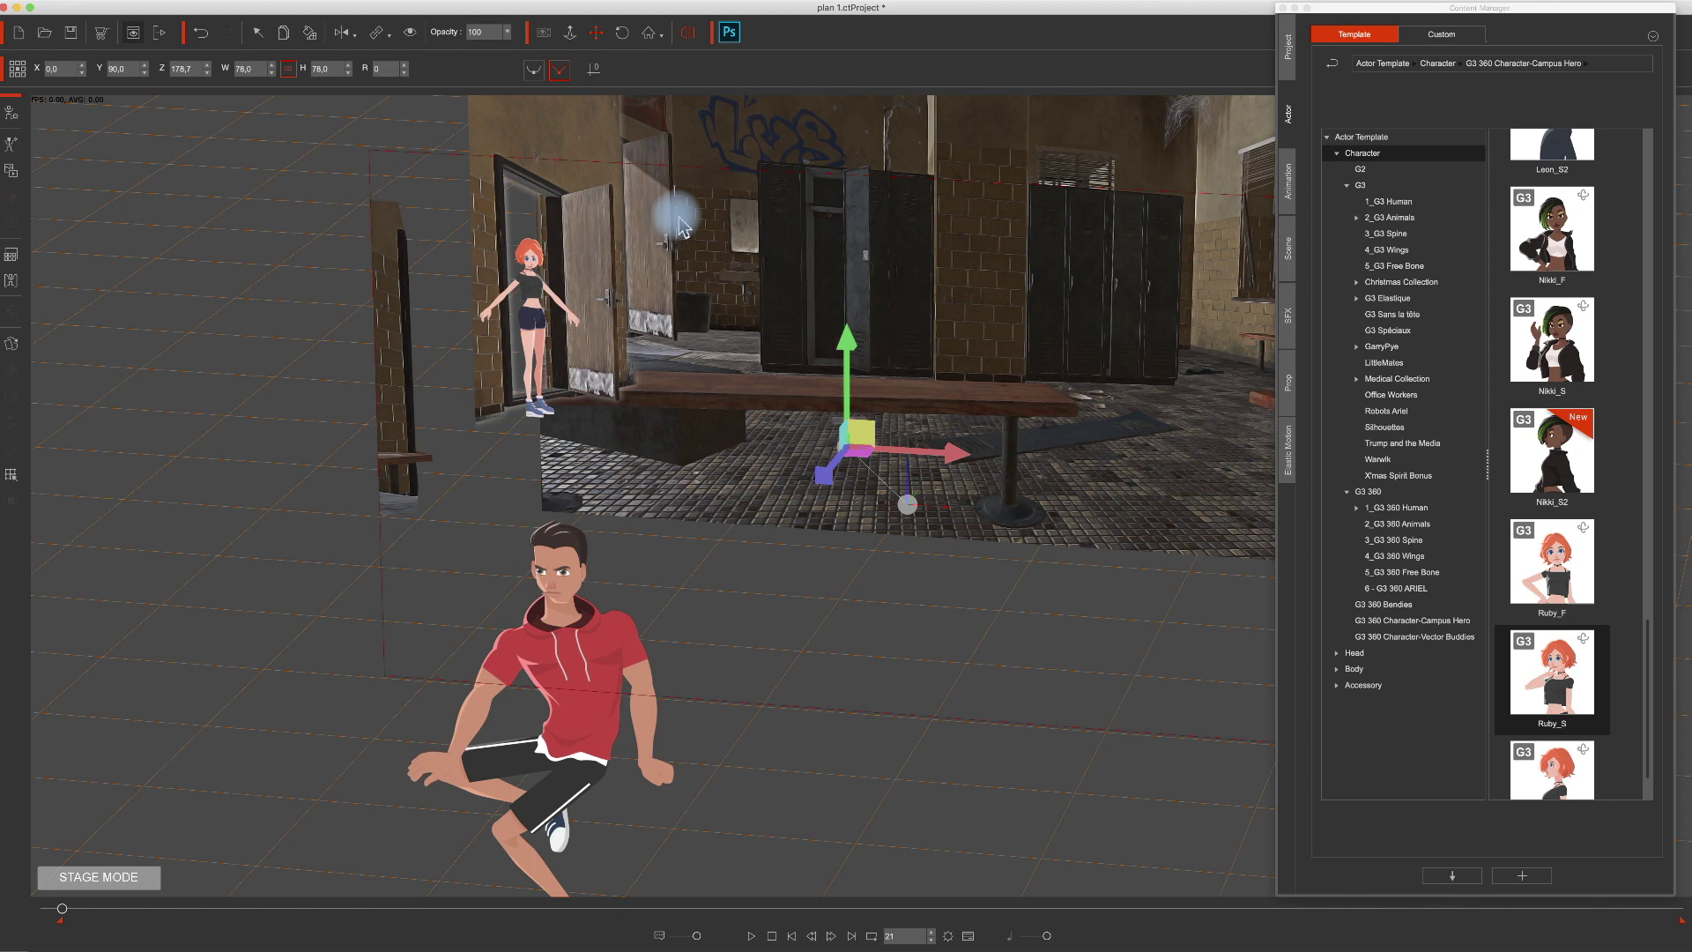
left_click(691, 37)
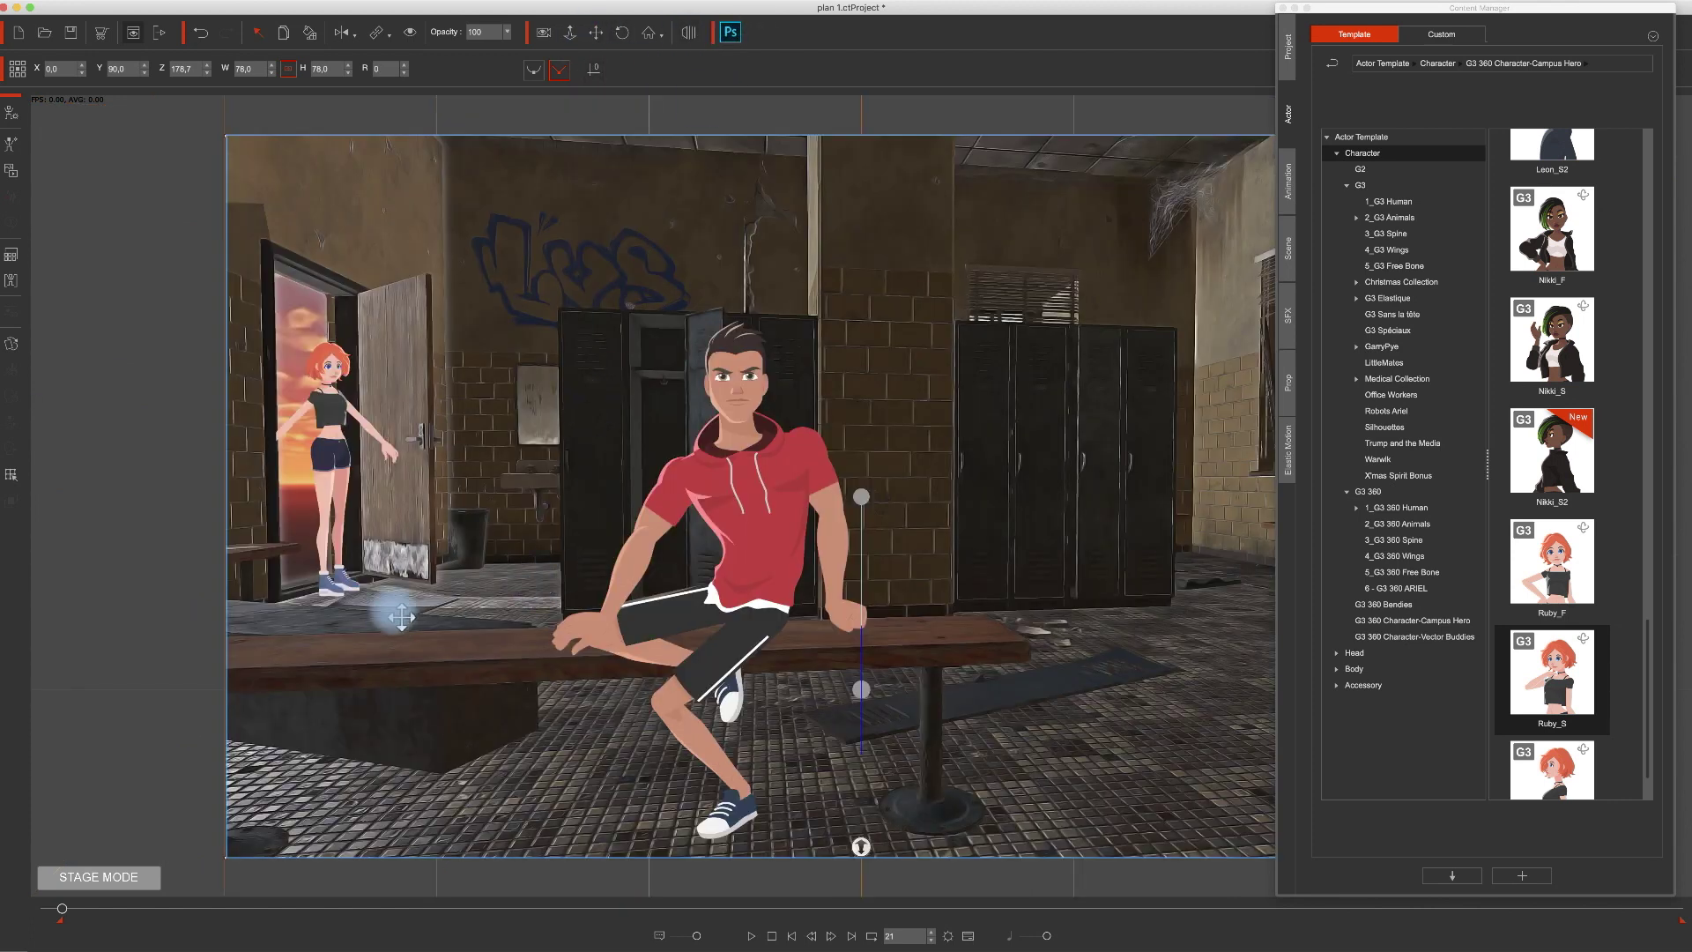
Move Ruby out of the frame past the wall mask, to about X -310.4 and Y 46.8.
left_click_drag(318, 476, 216, 465)
key("super+z")
Apply the Walk(2L) motion from the FEMMES 360 Side animations to Ruby at frame 21.
left_click(1292, 196)
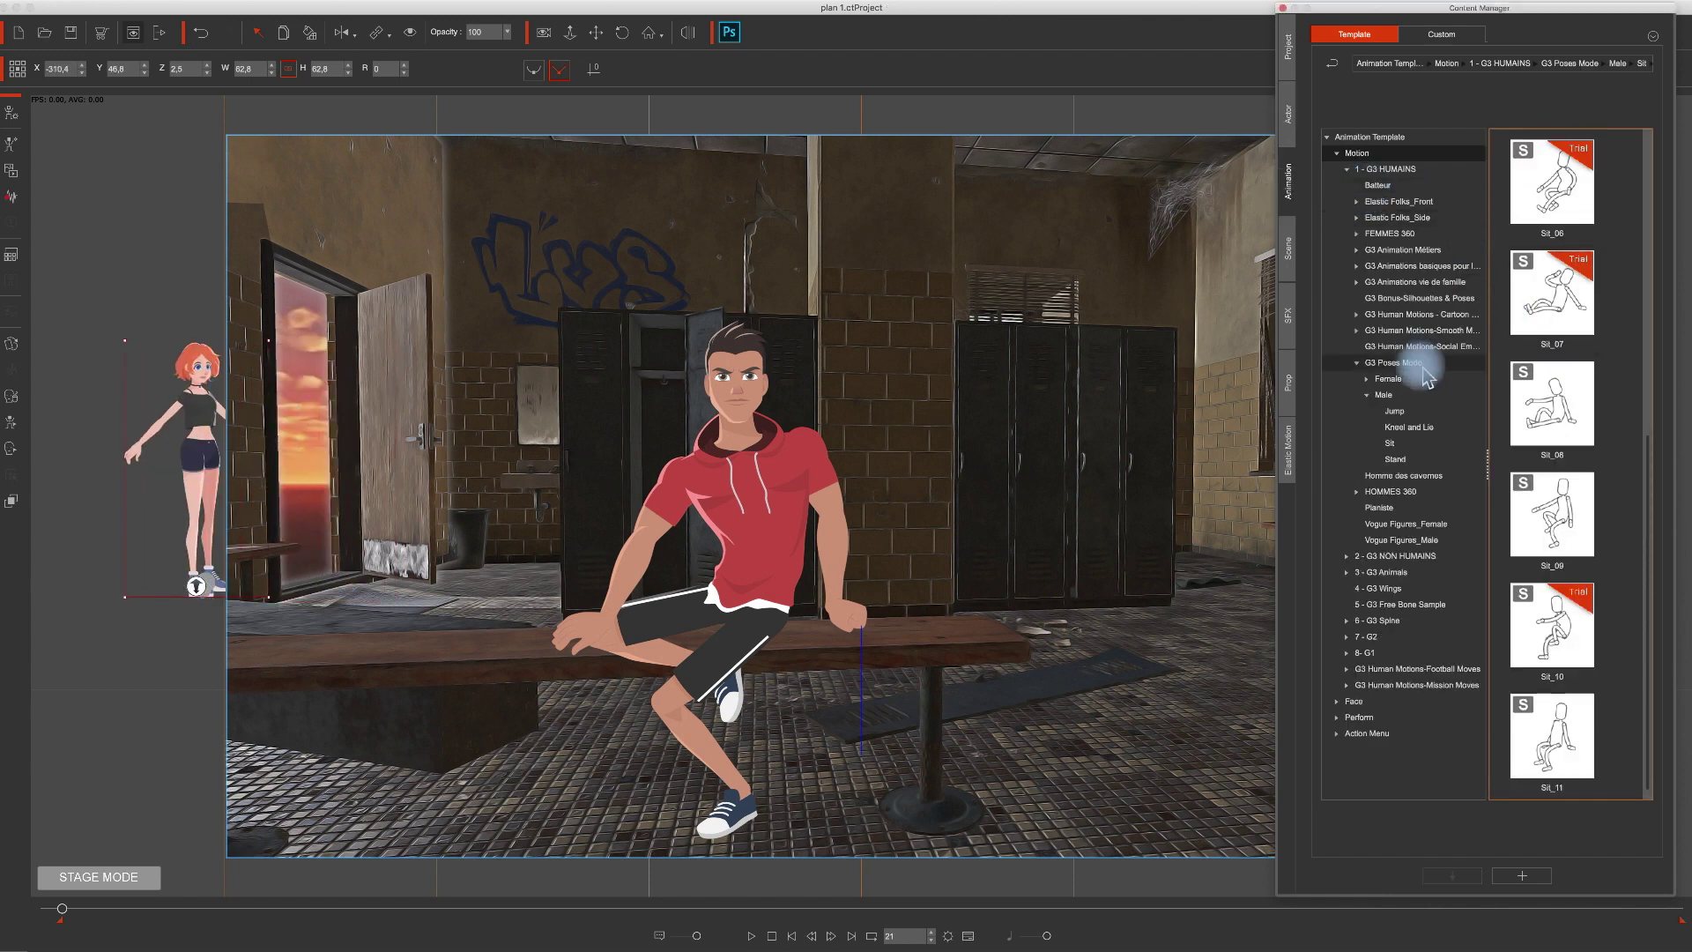
left_click(1358, 363)
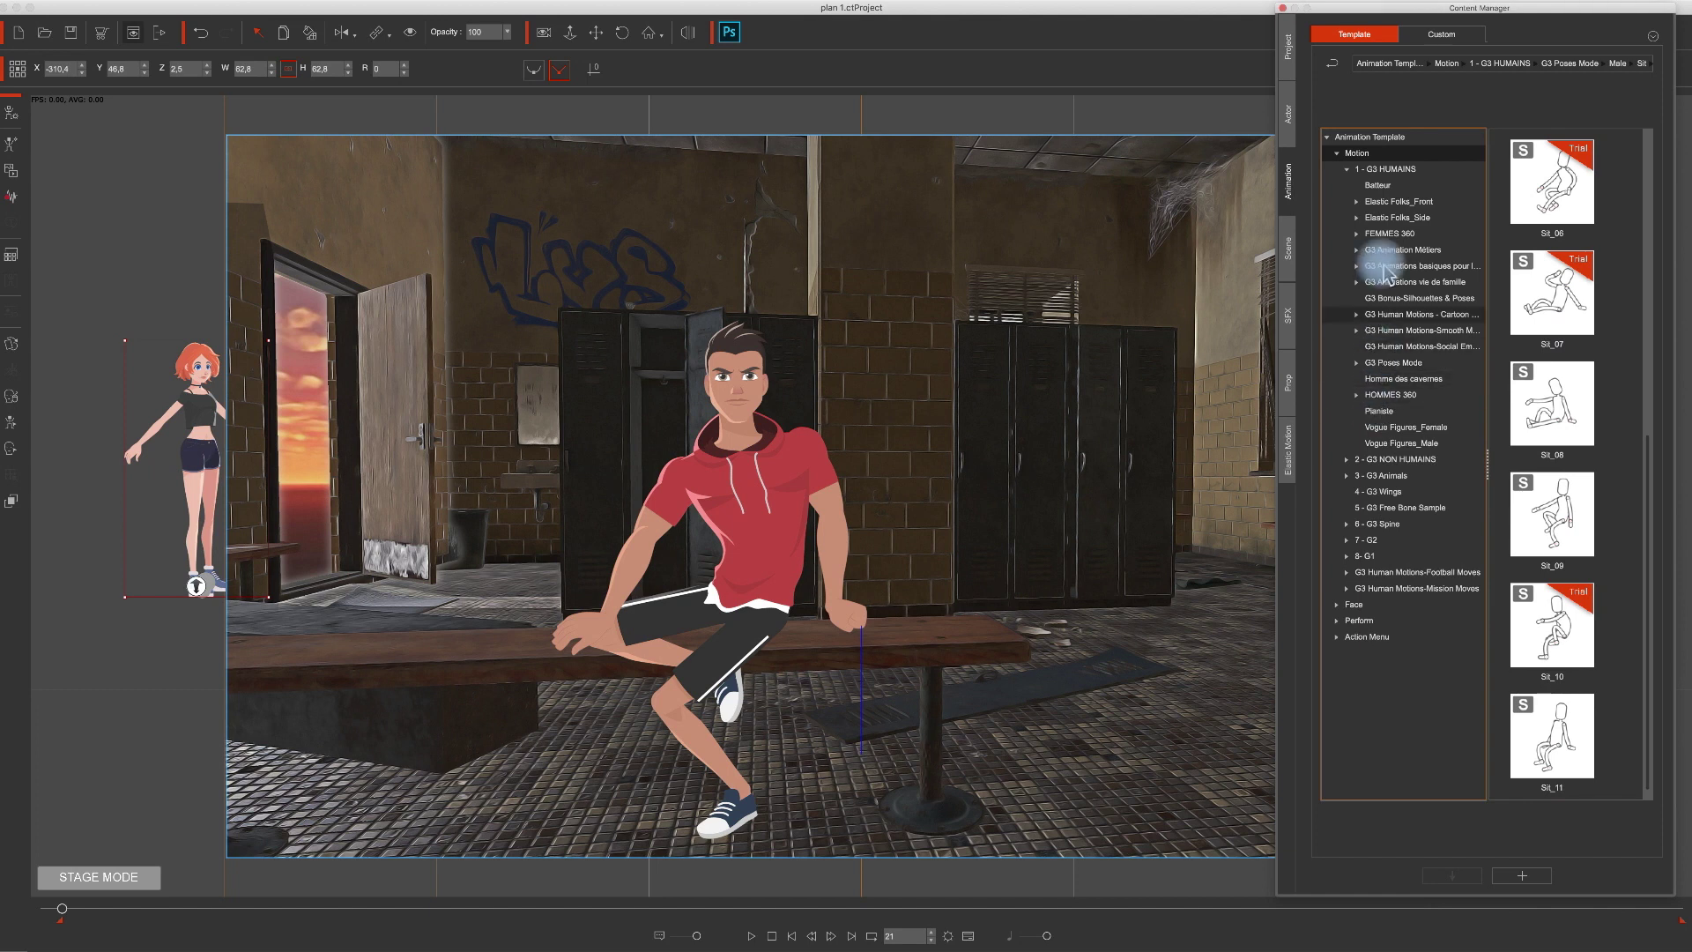
left_click(1385, 445)
left_click(1354, 234)
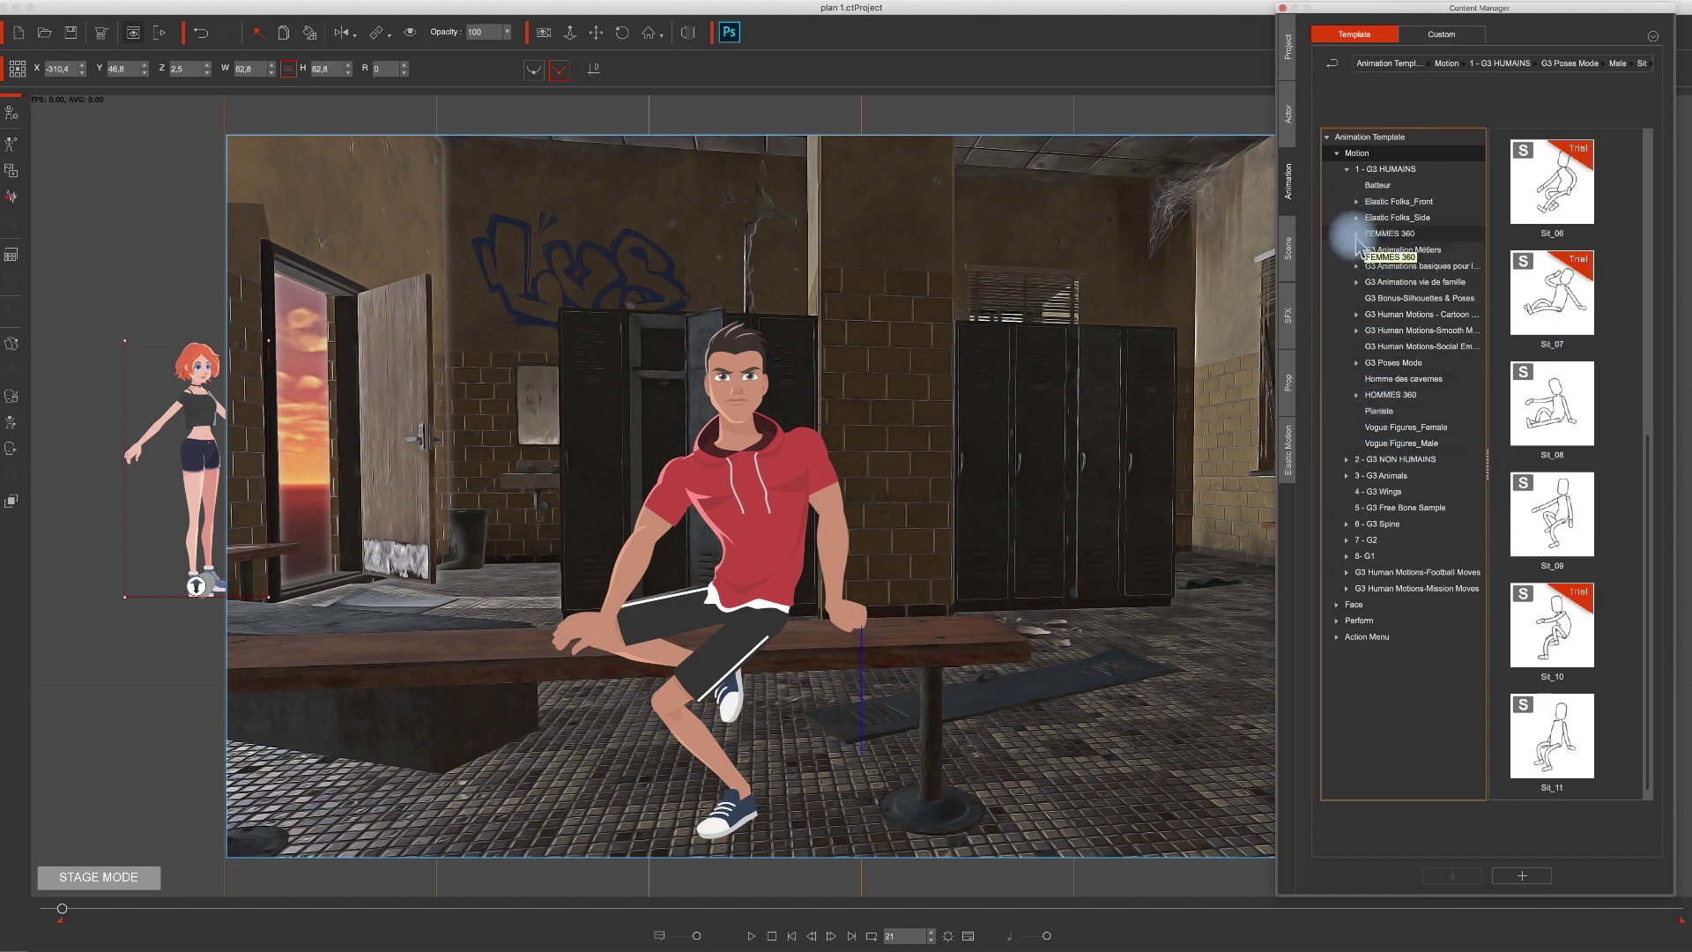
left_click(1386, 267)
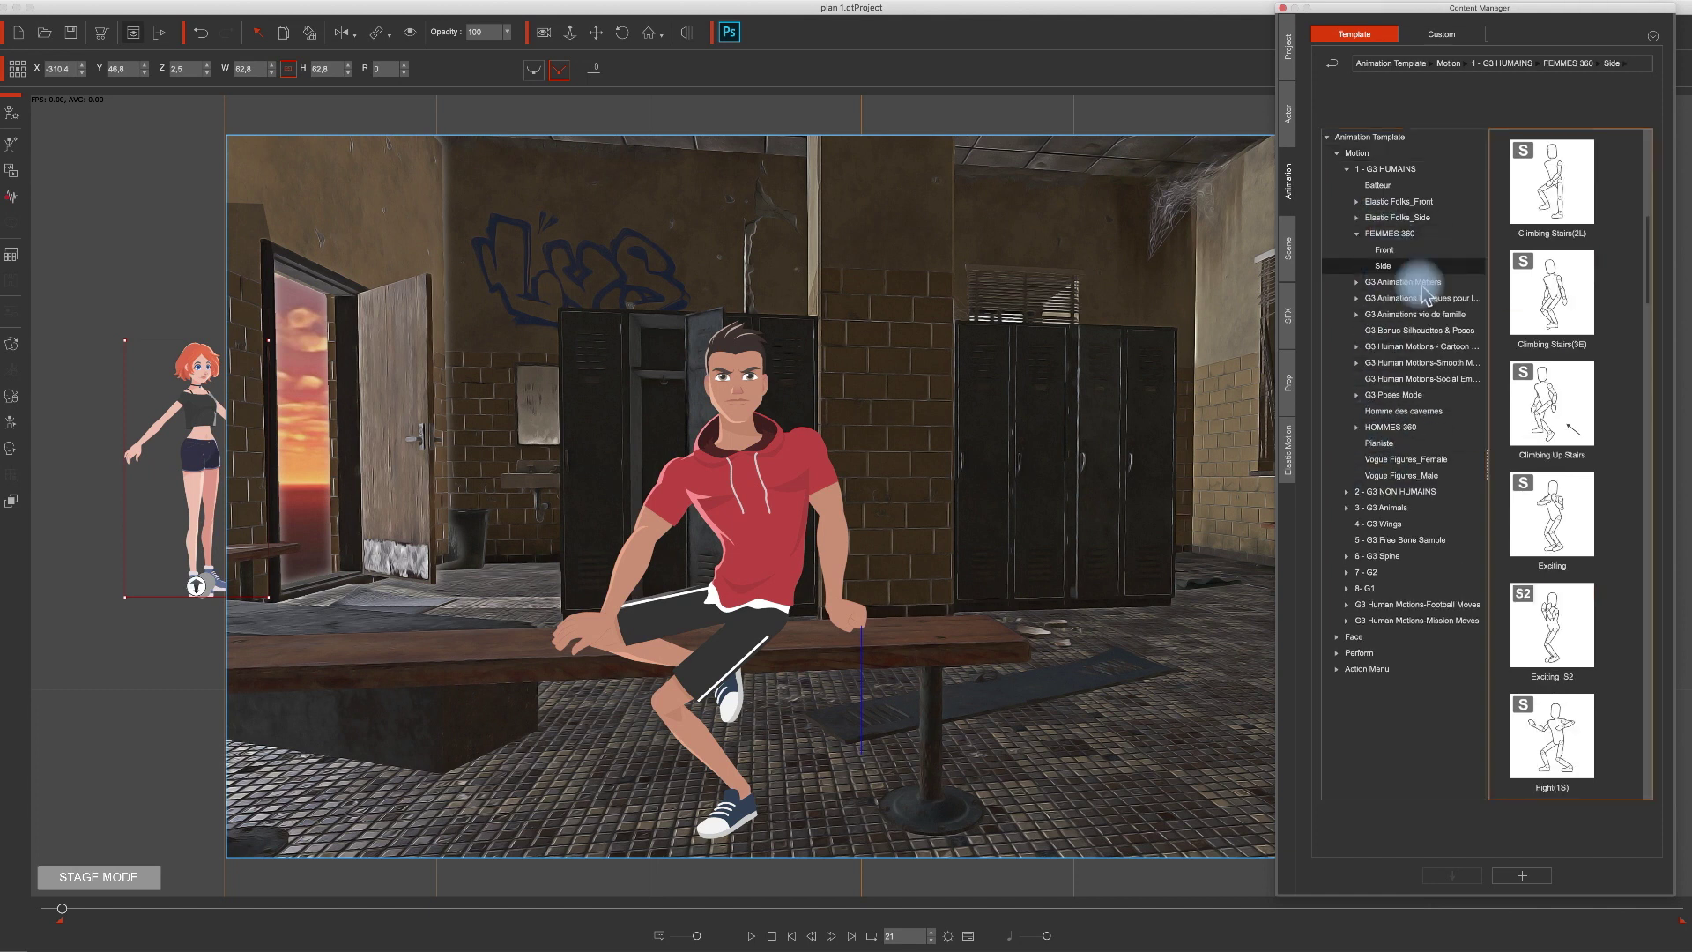
scroll(1557, 446, "down", 3)
left_click(1576, 467)
scroll(1576, 467, "down", 10)
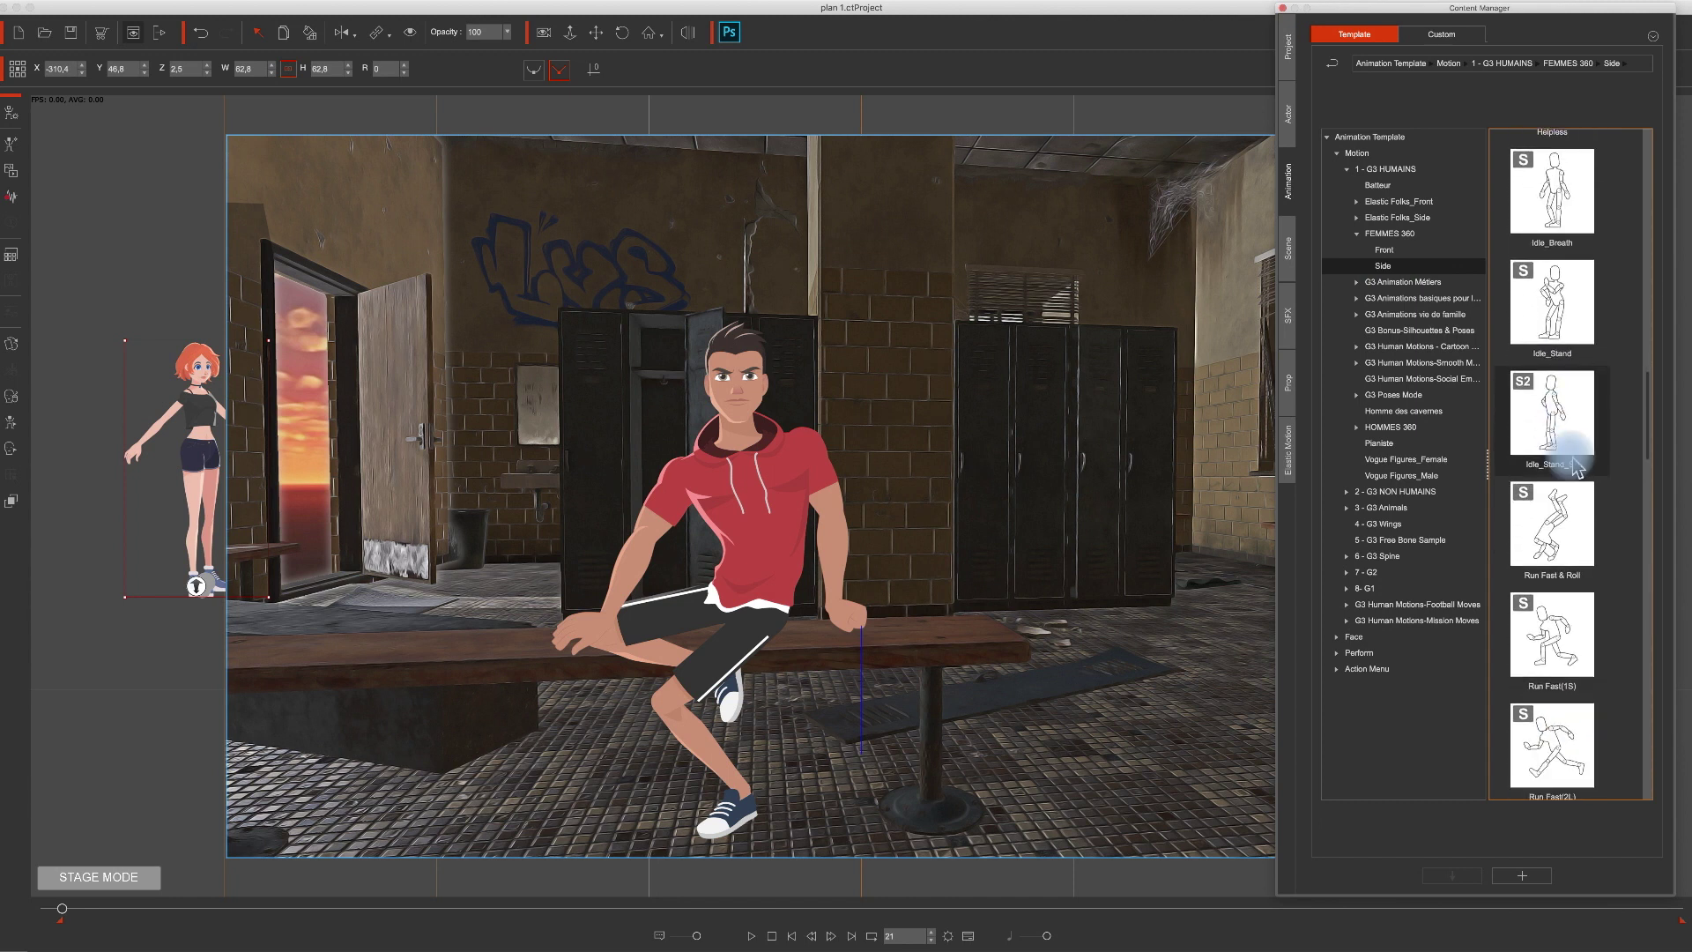
scroll(1575, 467, "down", 10)
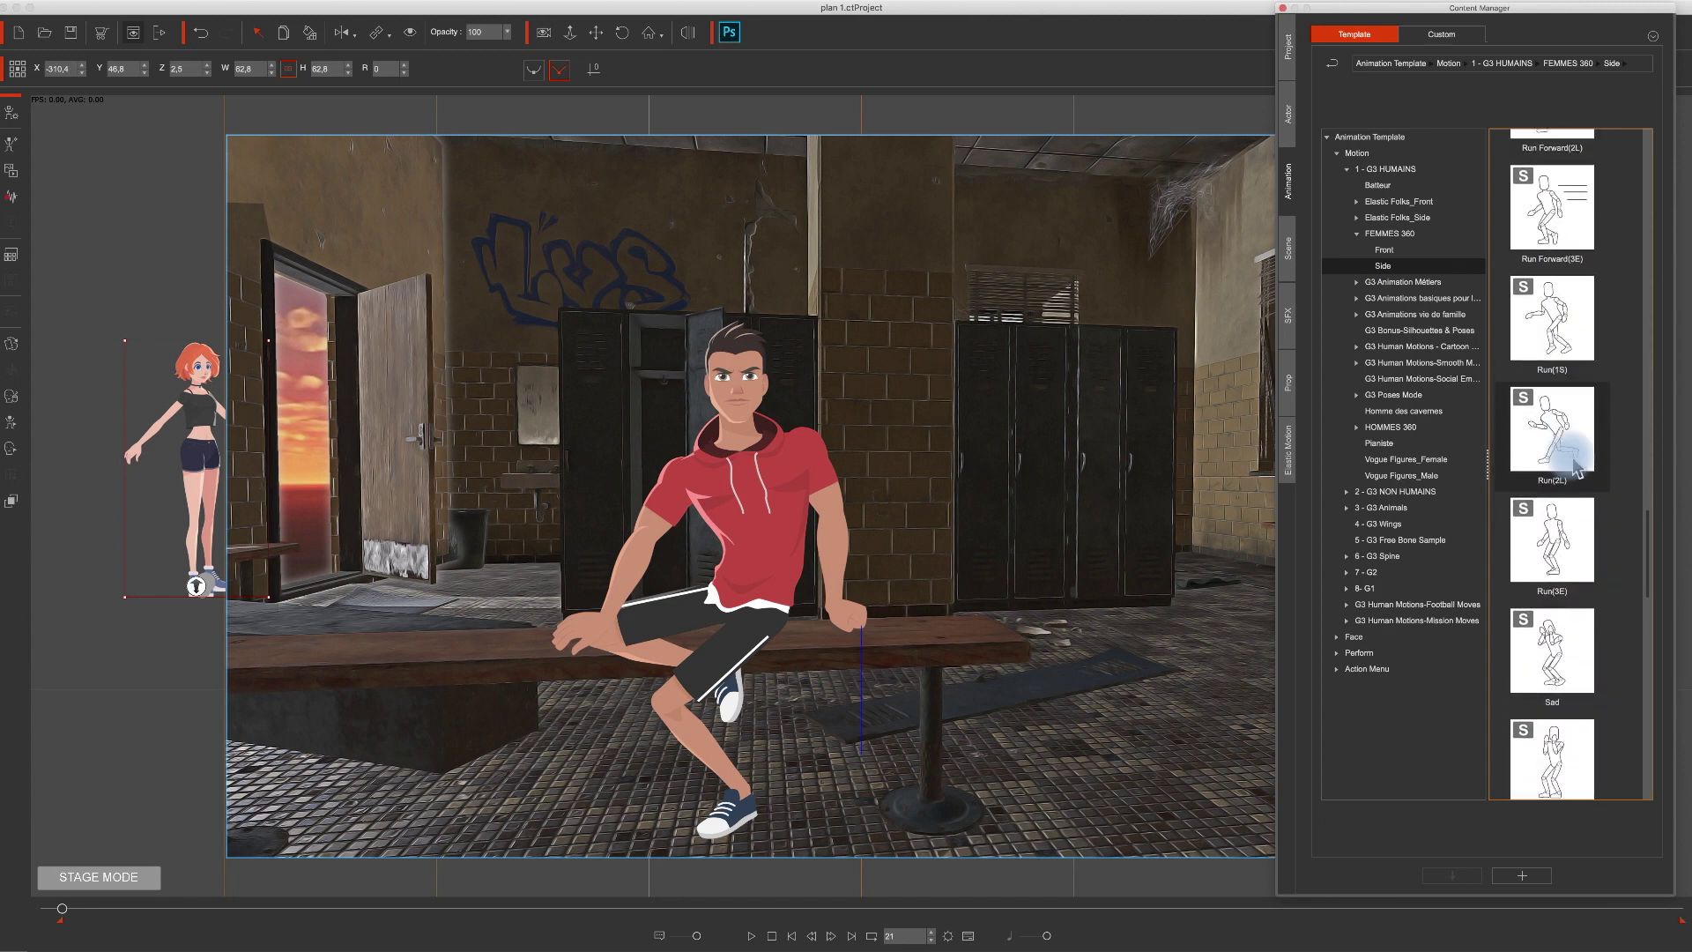
scroll(1575, 467, "down", 5)
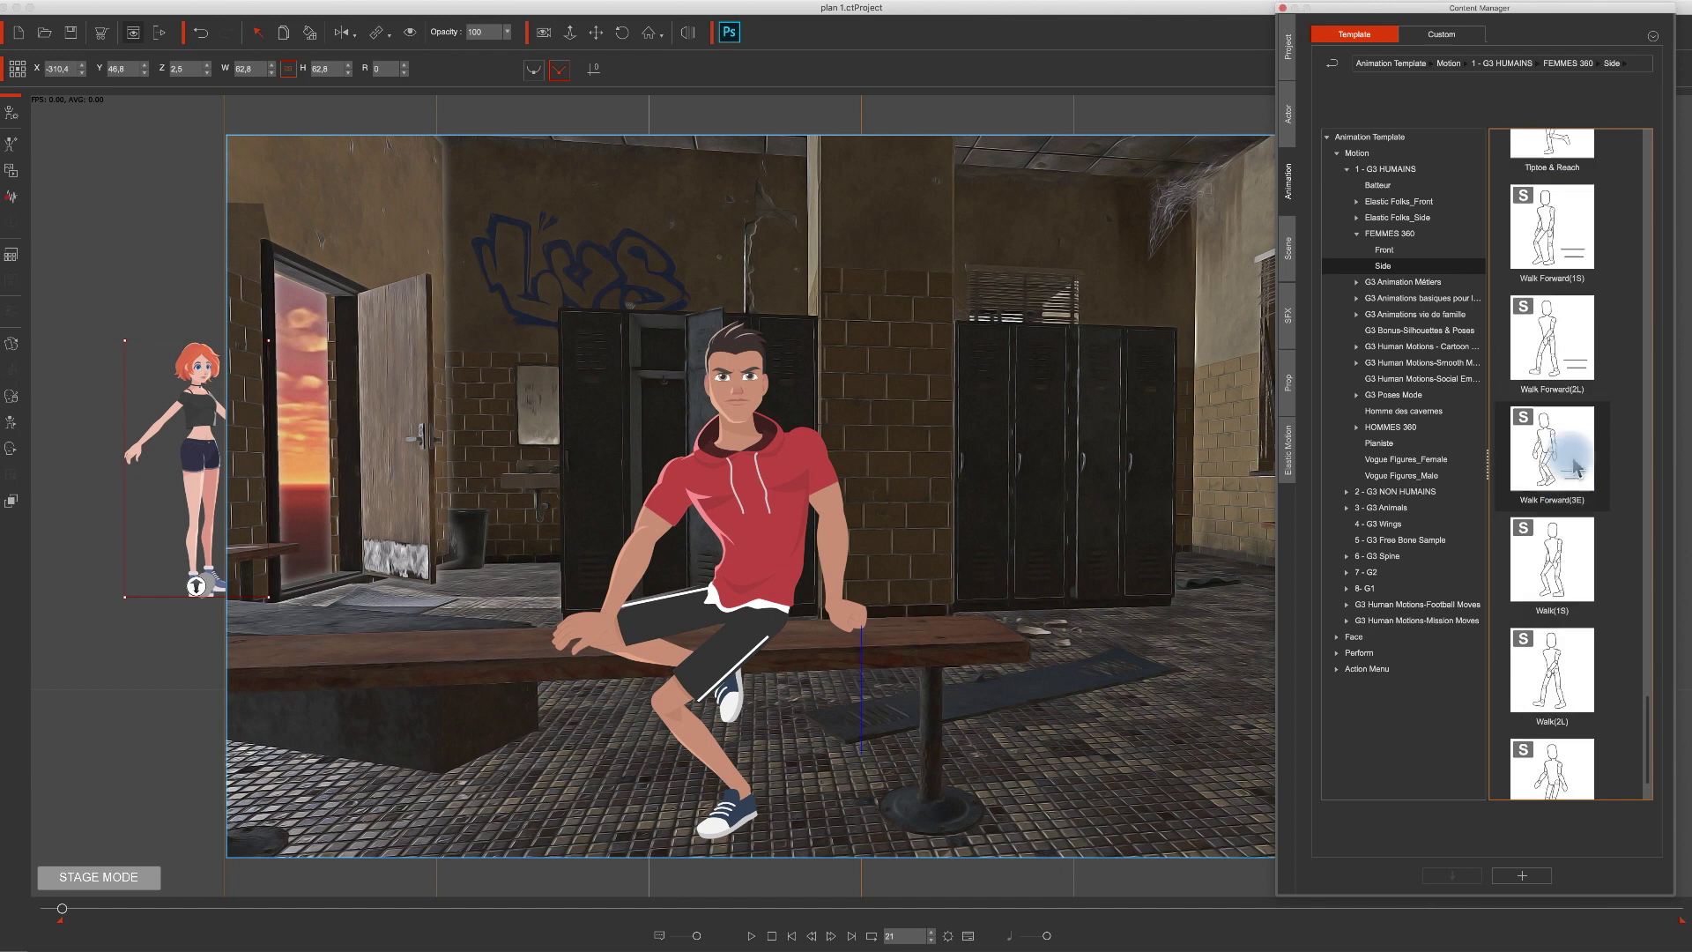
double_click(1556, 636)
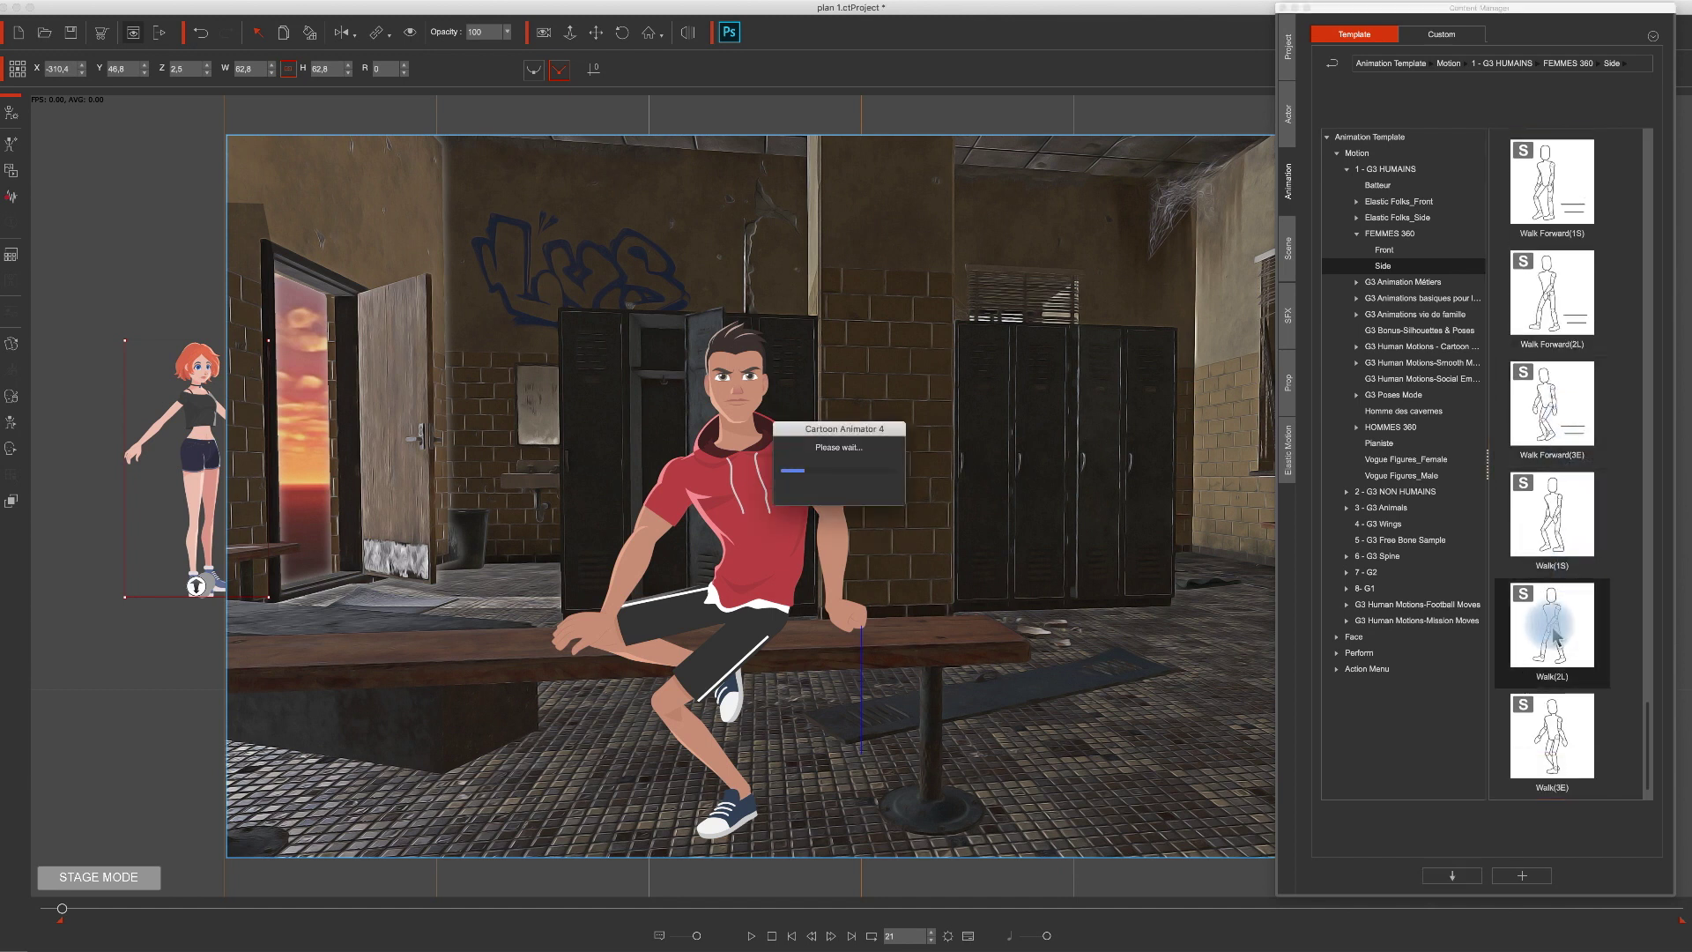
Play the walk through to frame 93 and add the Walk(3E) motion to Ruby there.
key("space")
key("space")
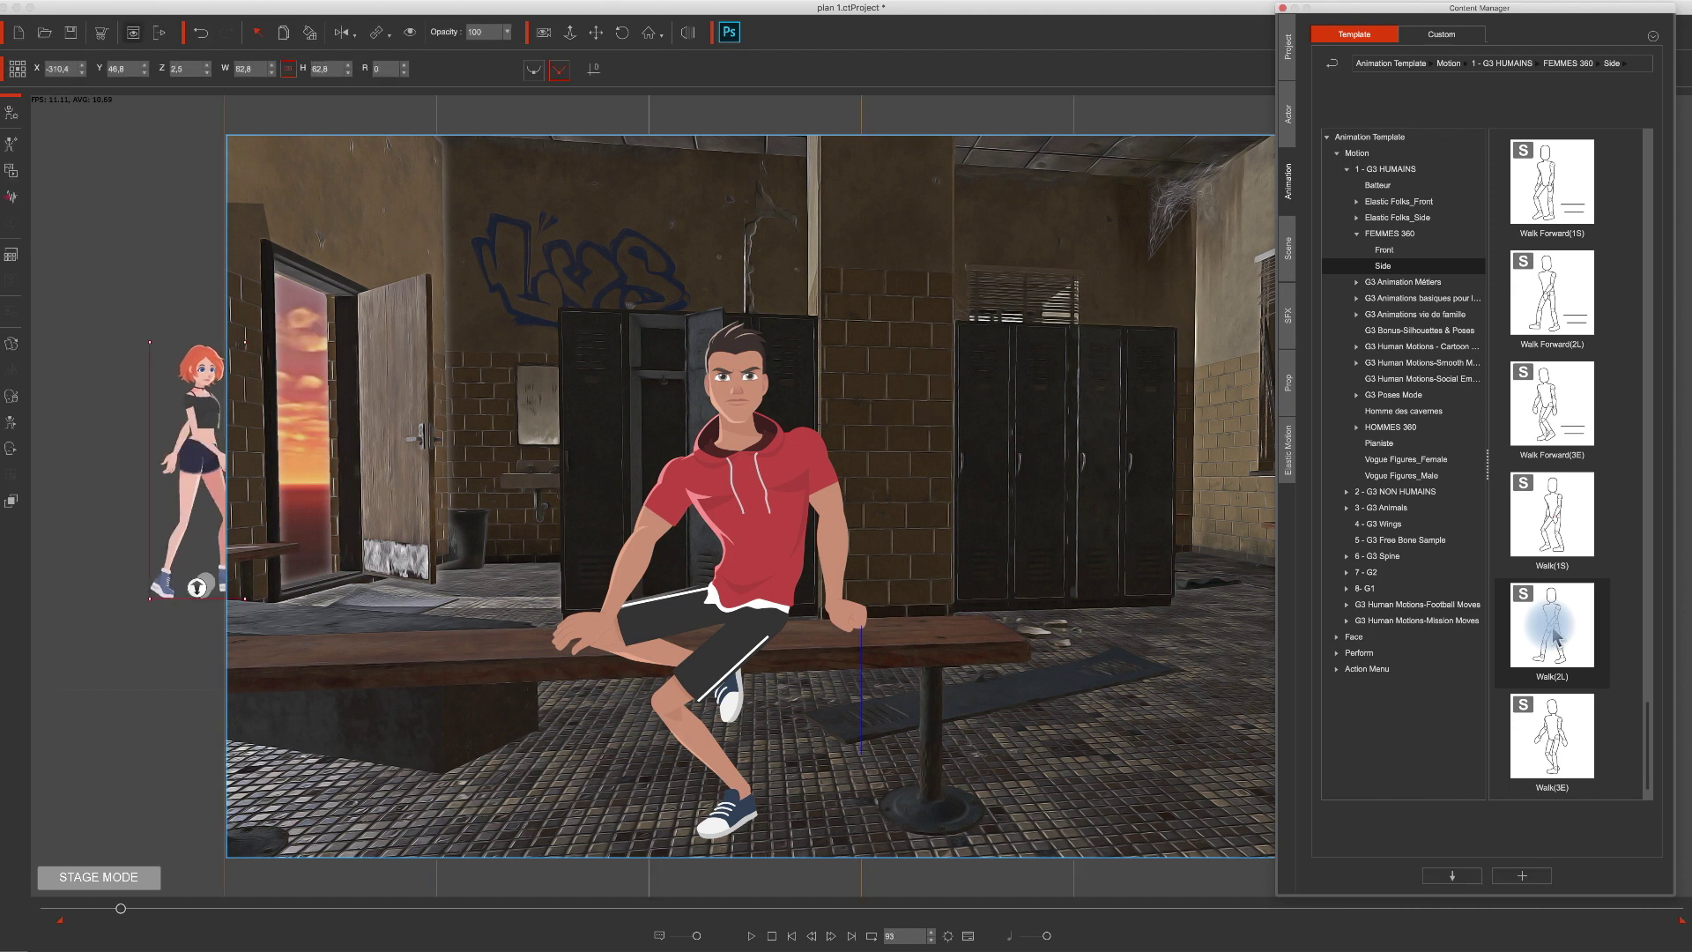
double_click(1564, 740)
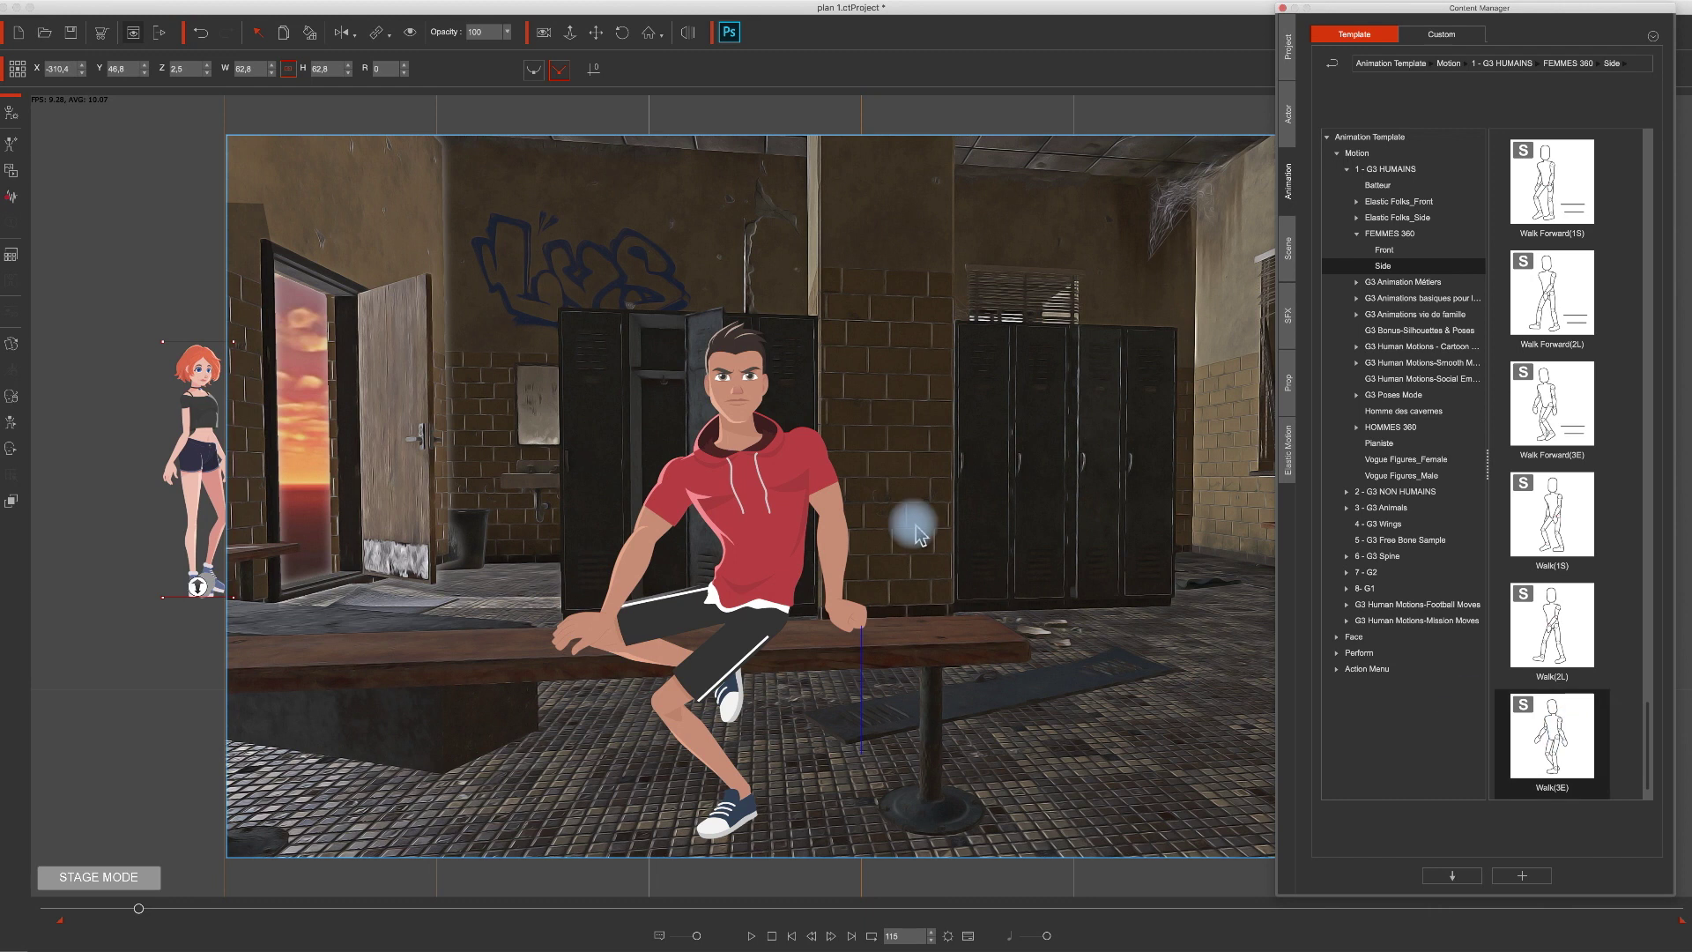
At frame 115, move Ruby inside the room to about X -214.5, Y 39, enlarge her to 71.2, and preview her entrance.
left_click_drag(218, 472, 411, 488)
left_click_drag(444, 365, 466, 334)
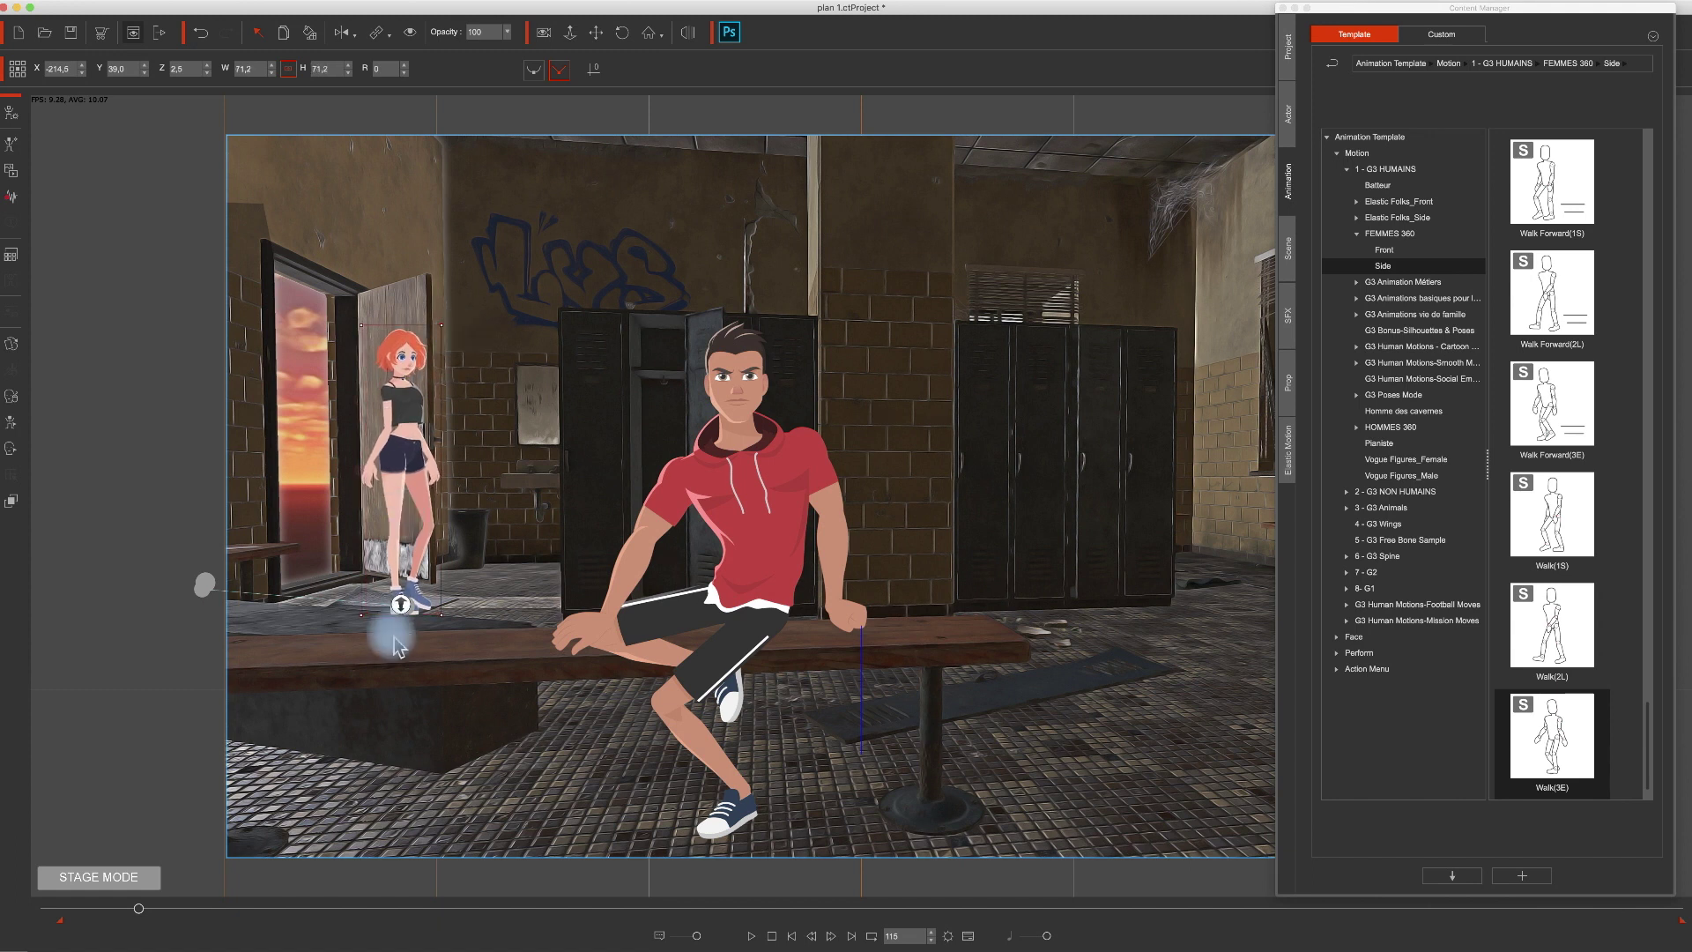
left_click(66, 911)
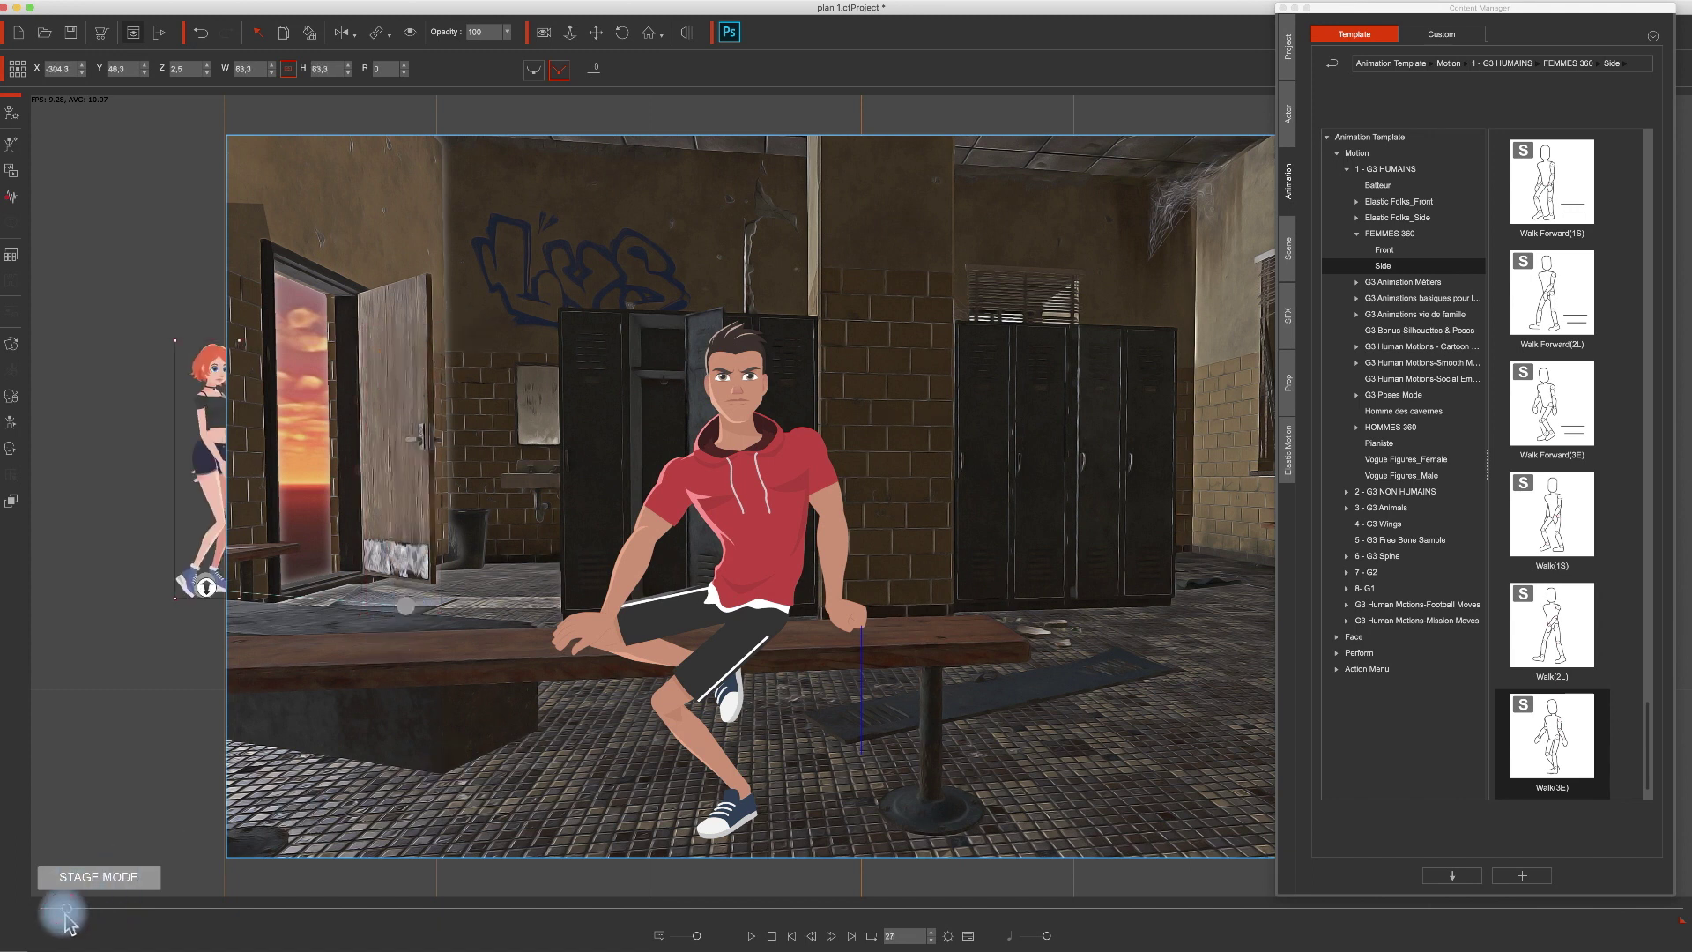
key("space")
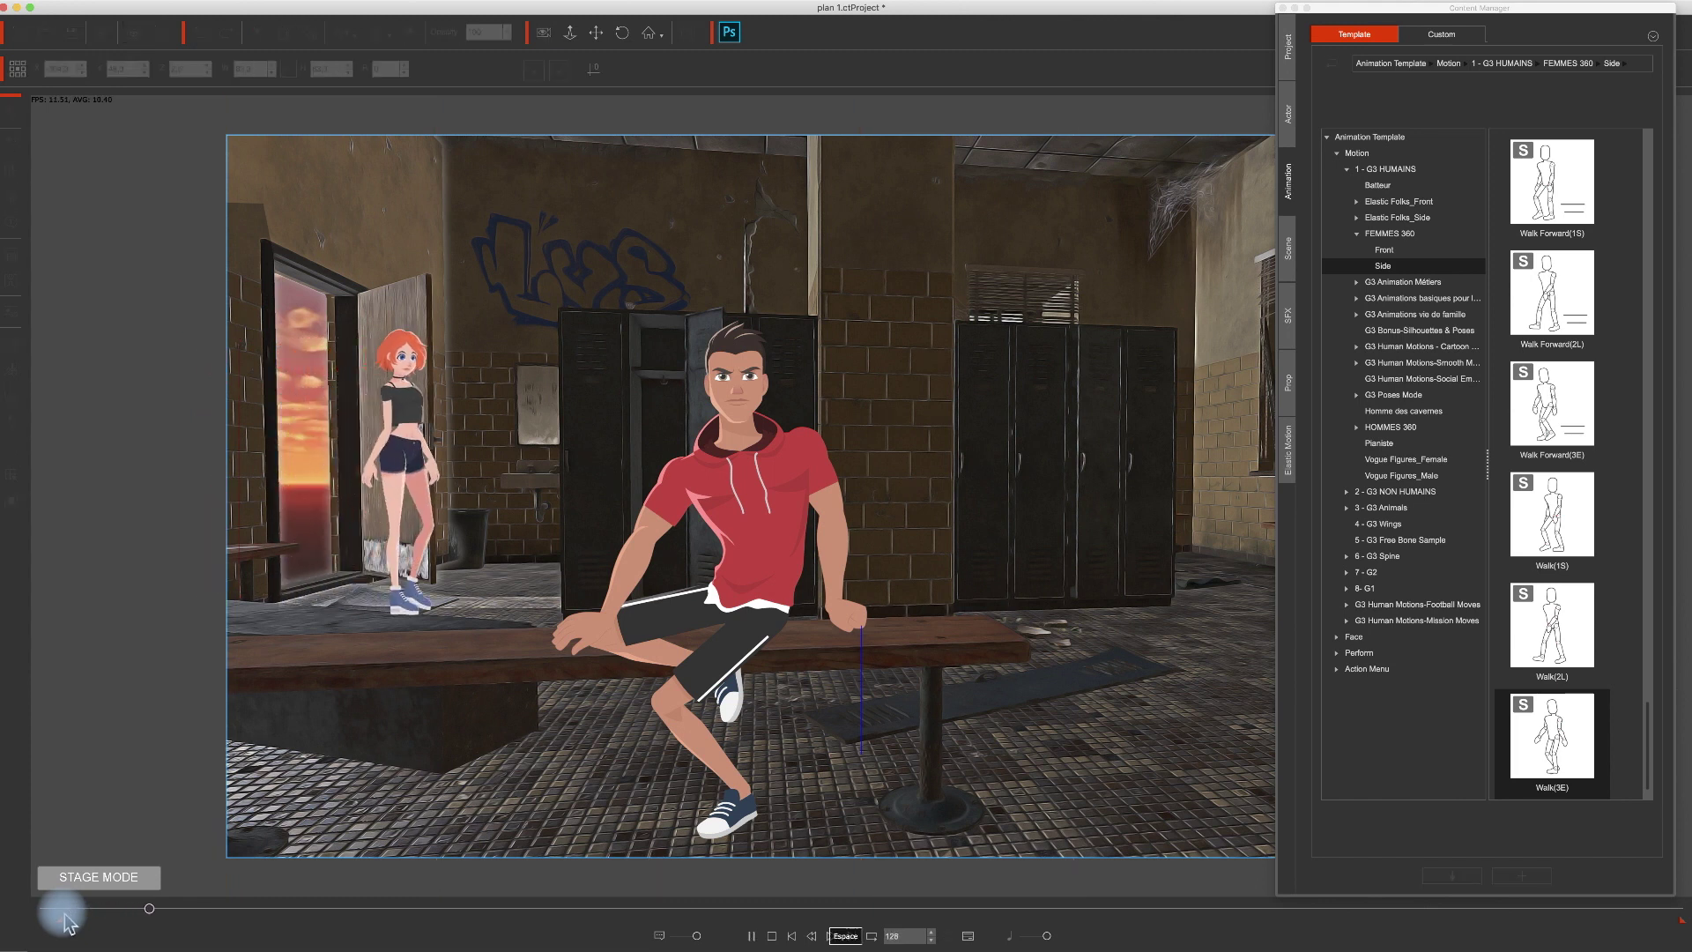
key("space")
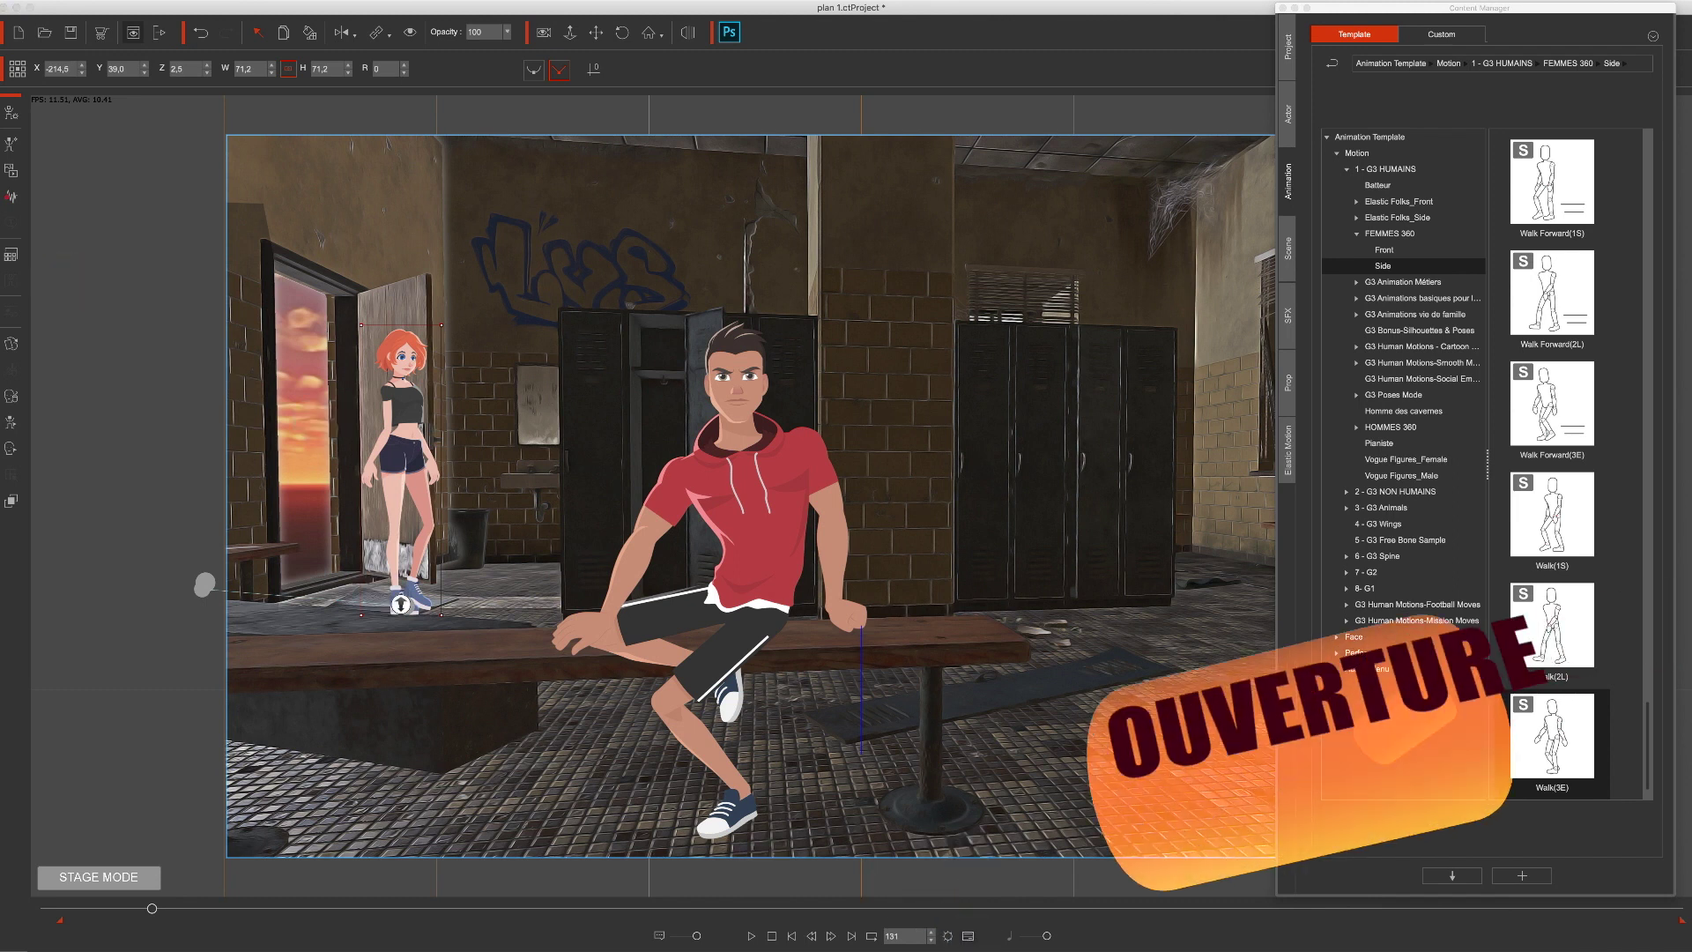
Open the timeline and display Ruby's Motion and Transform tracks, with the playhead at frame 93 where Walk(3E) starts.
key("F3")
left_click_drag(234, 347, 980, 726)
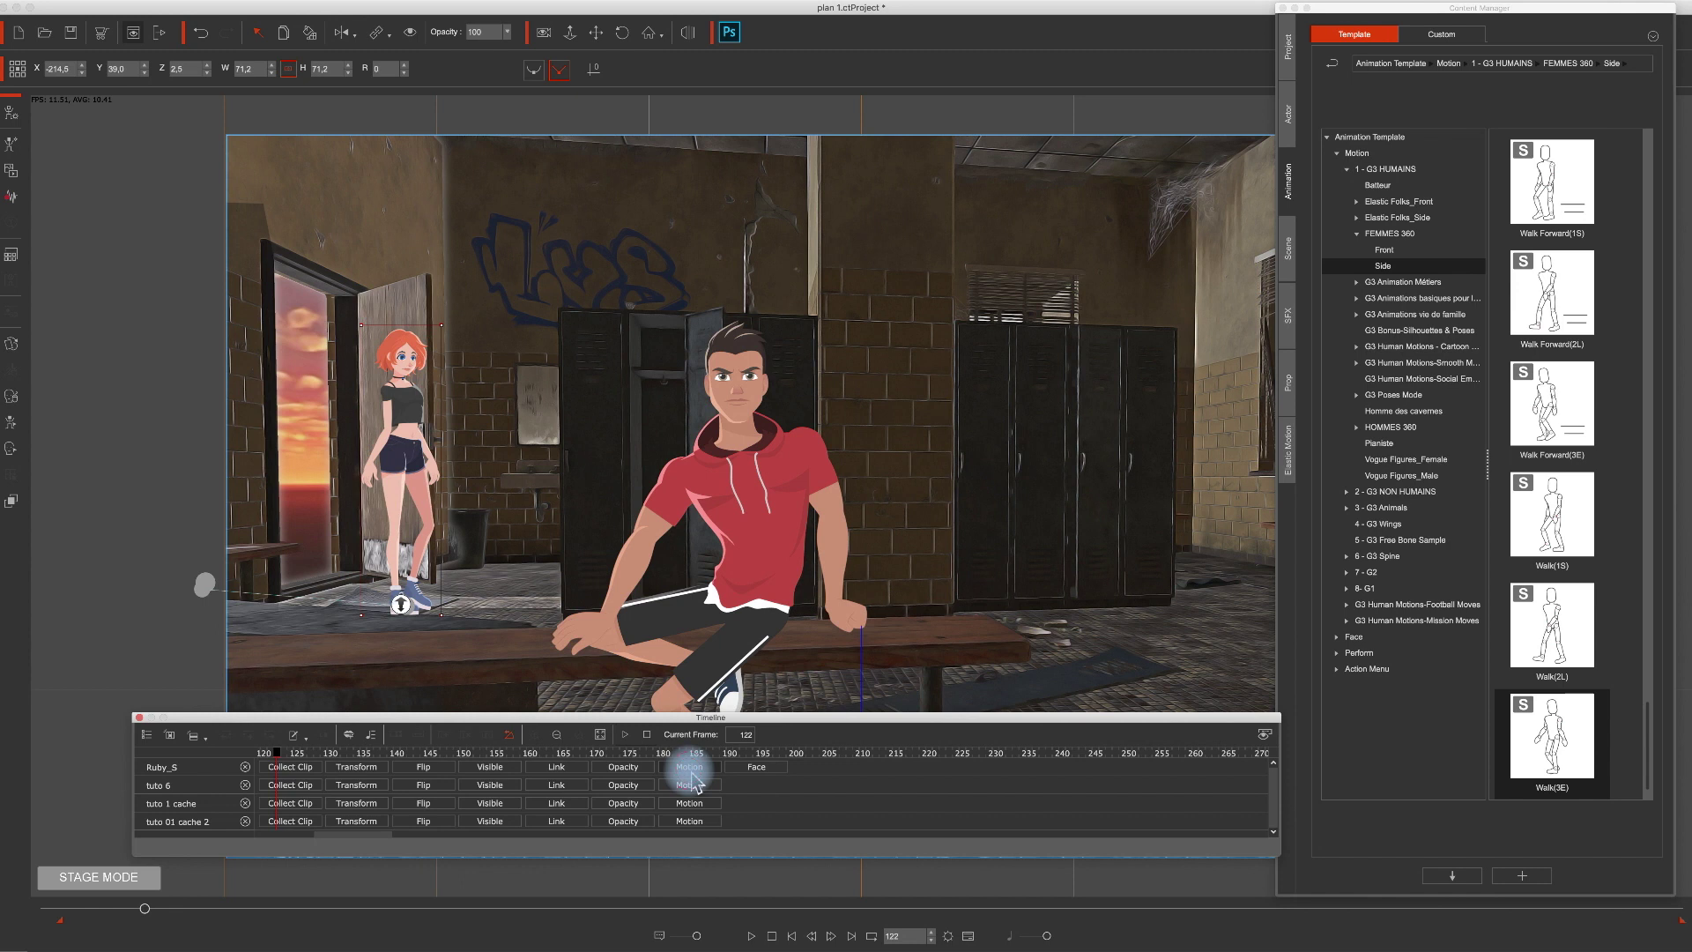
left_click(691, 770)
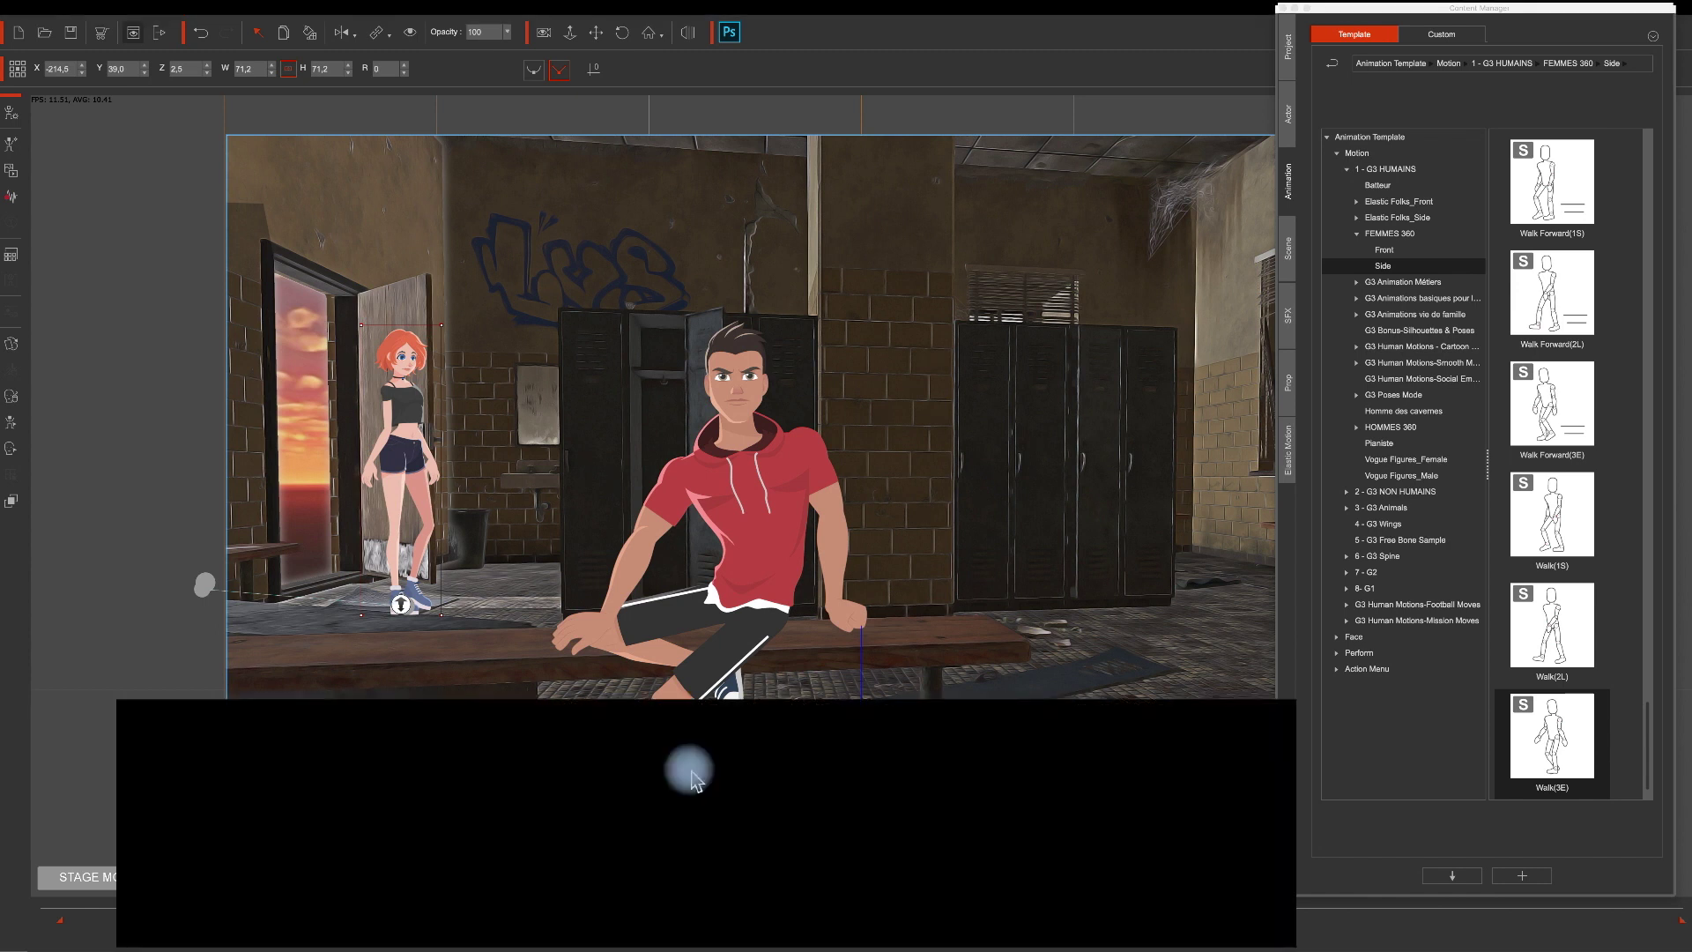
left_click(331, 848)
left_click_drag(331, 848, 304, 848)
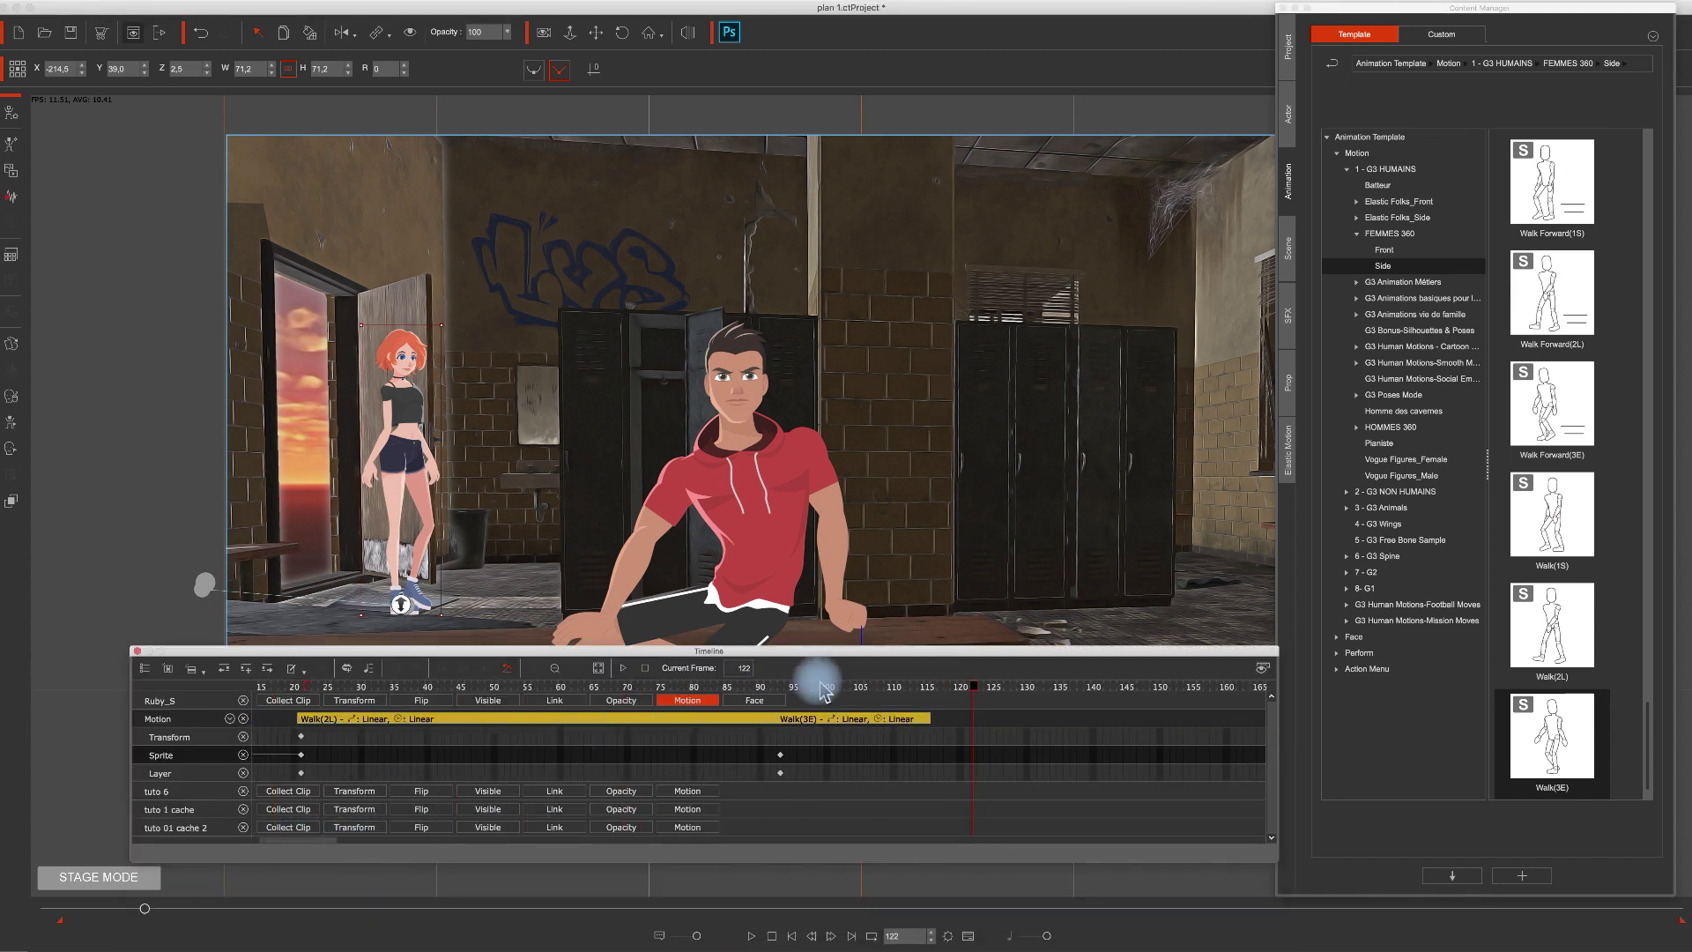
left_click(779, 687)
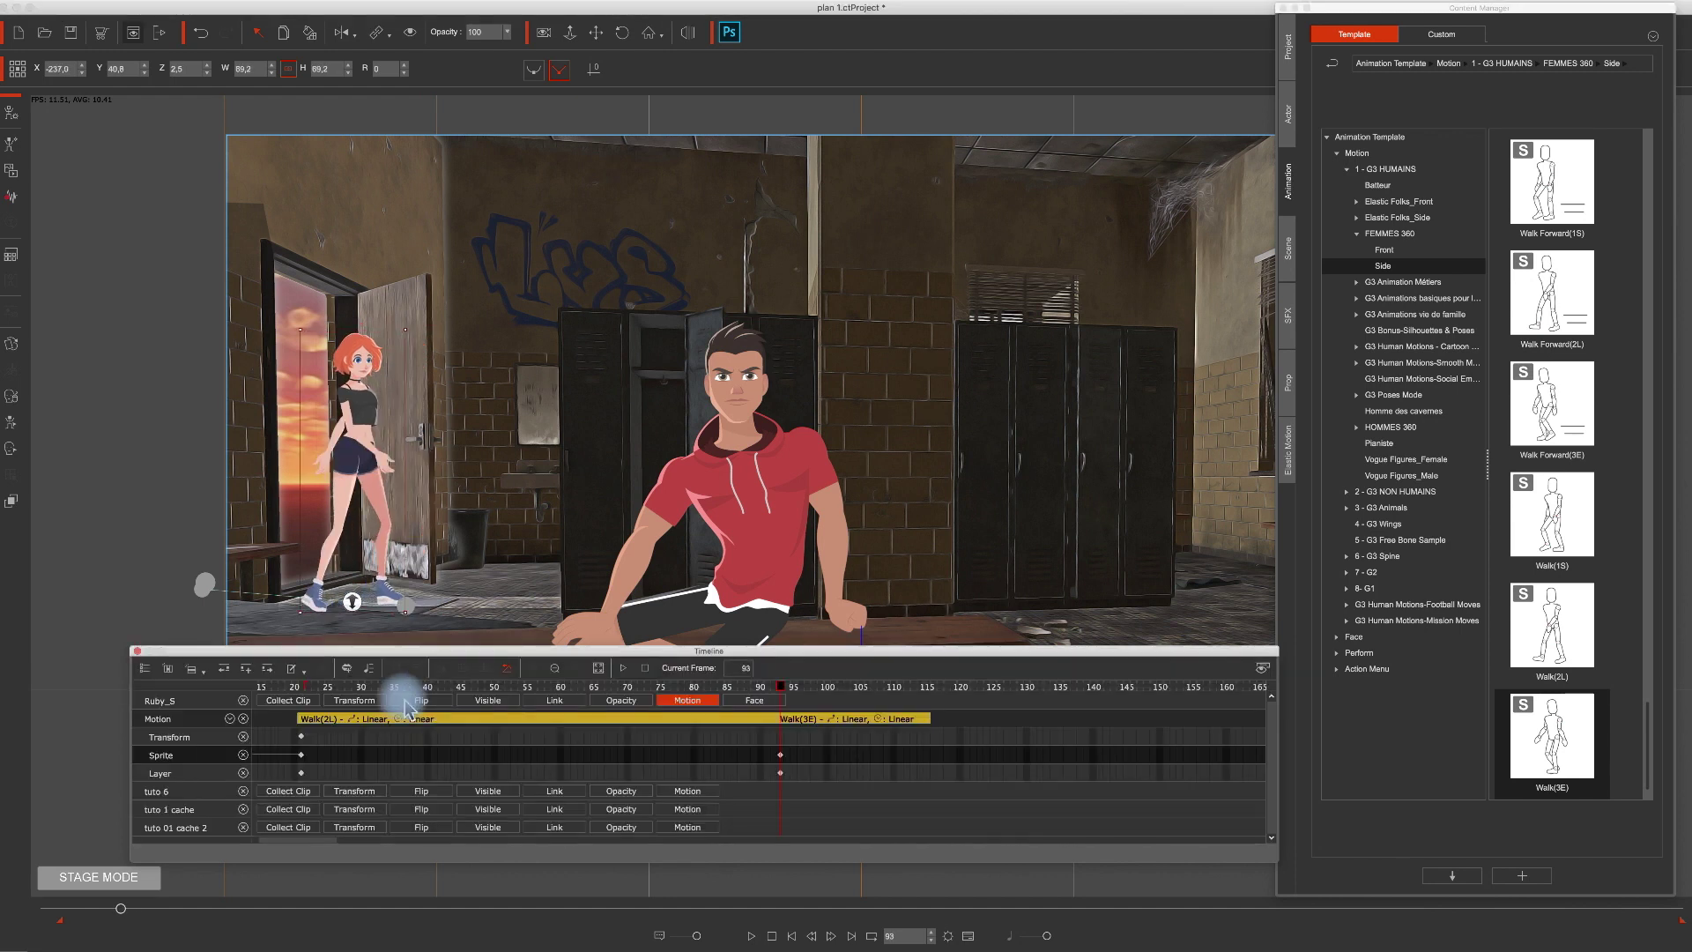
left_click(362, 702)
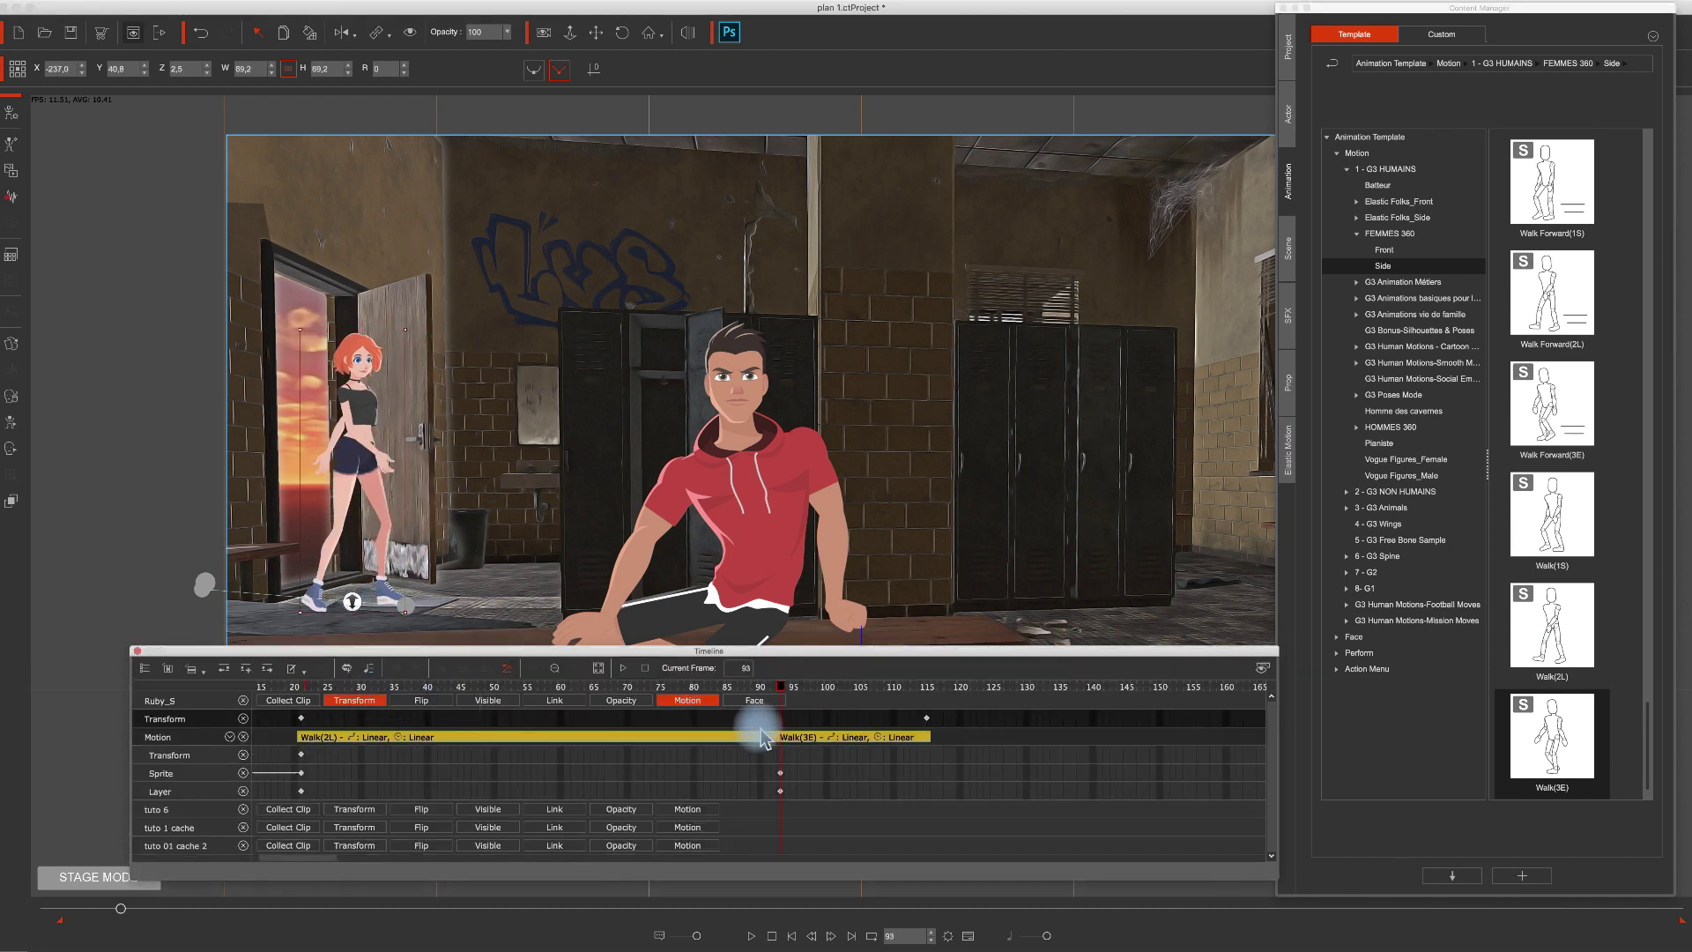
Move Ruby's transform key from frame 115 to frame 93 and preview the entrance.
left_click_drag(793, 696, 780, 692)
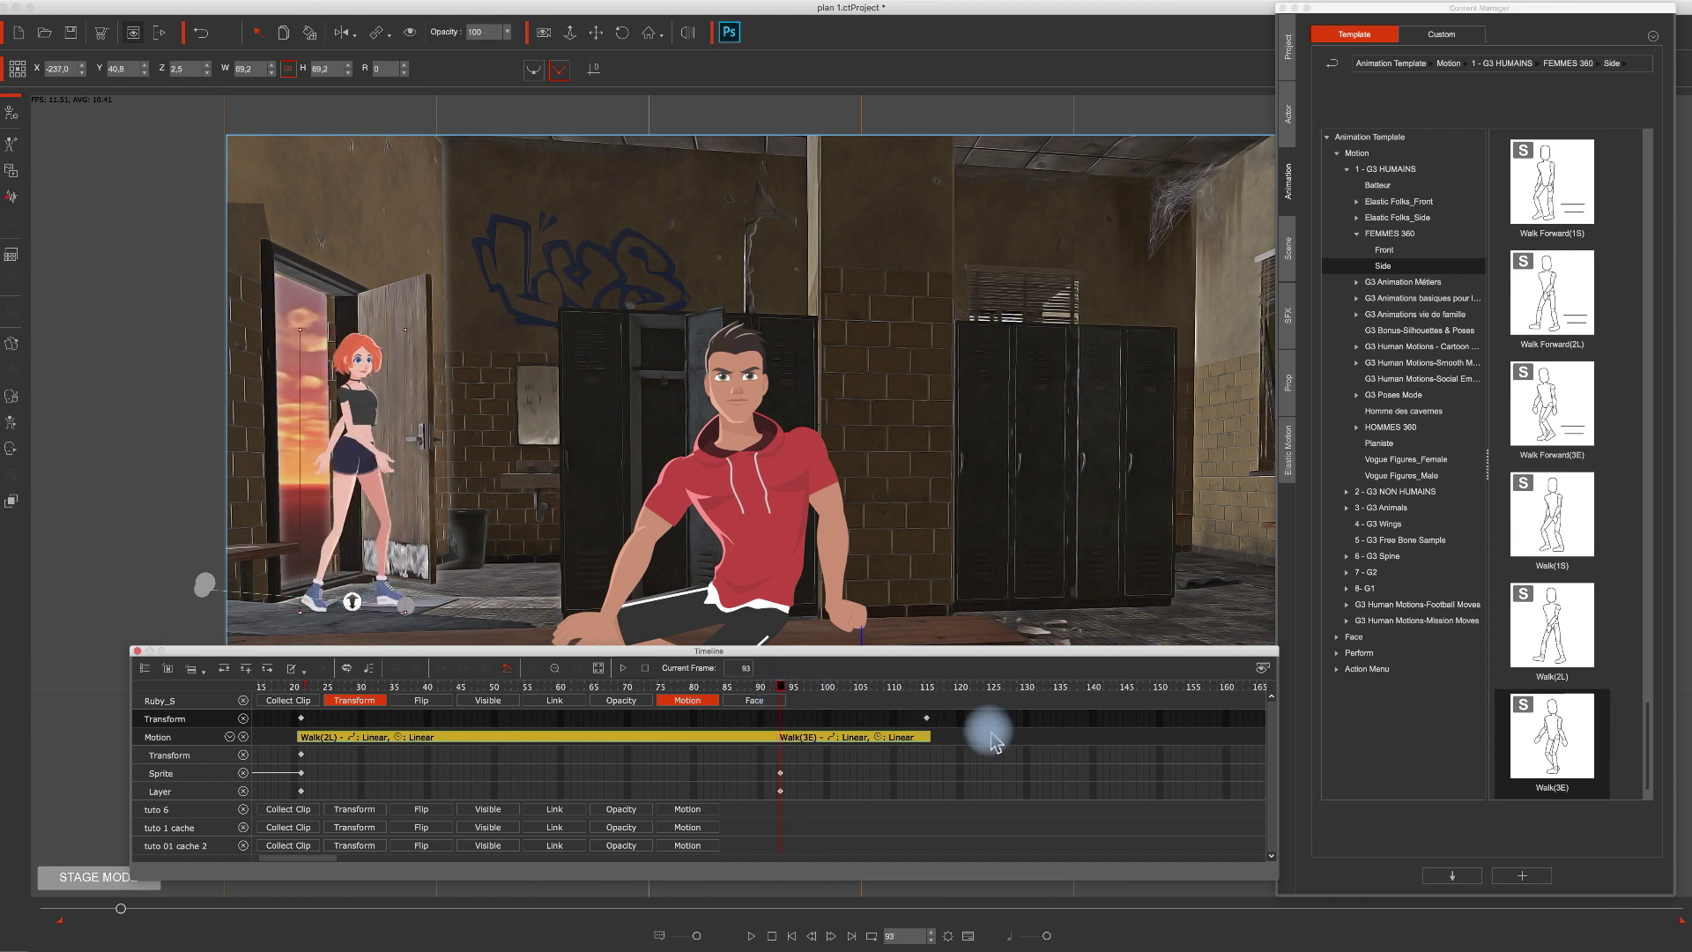
left_click(927, 721)
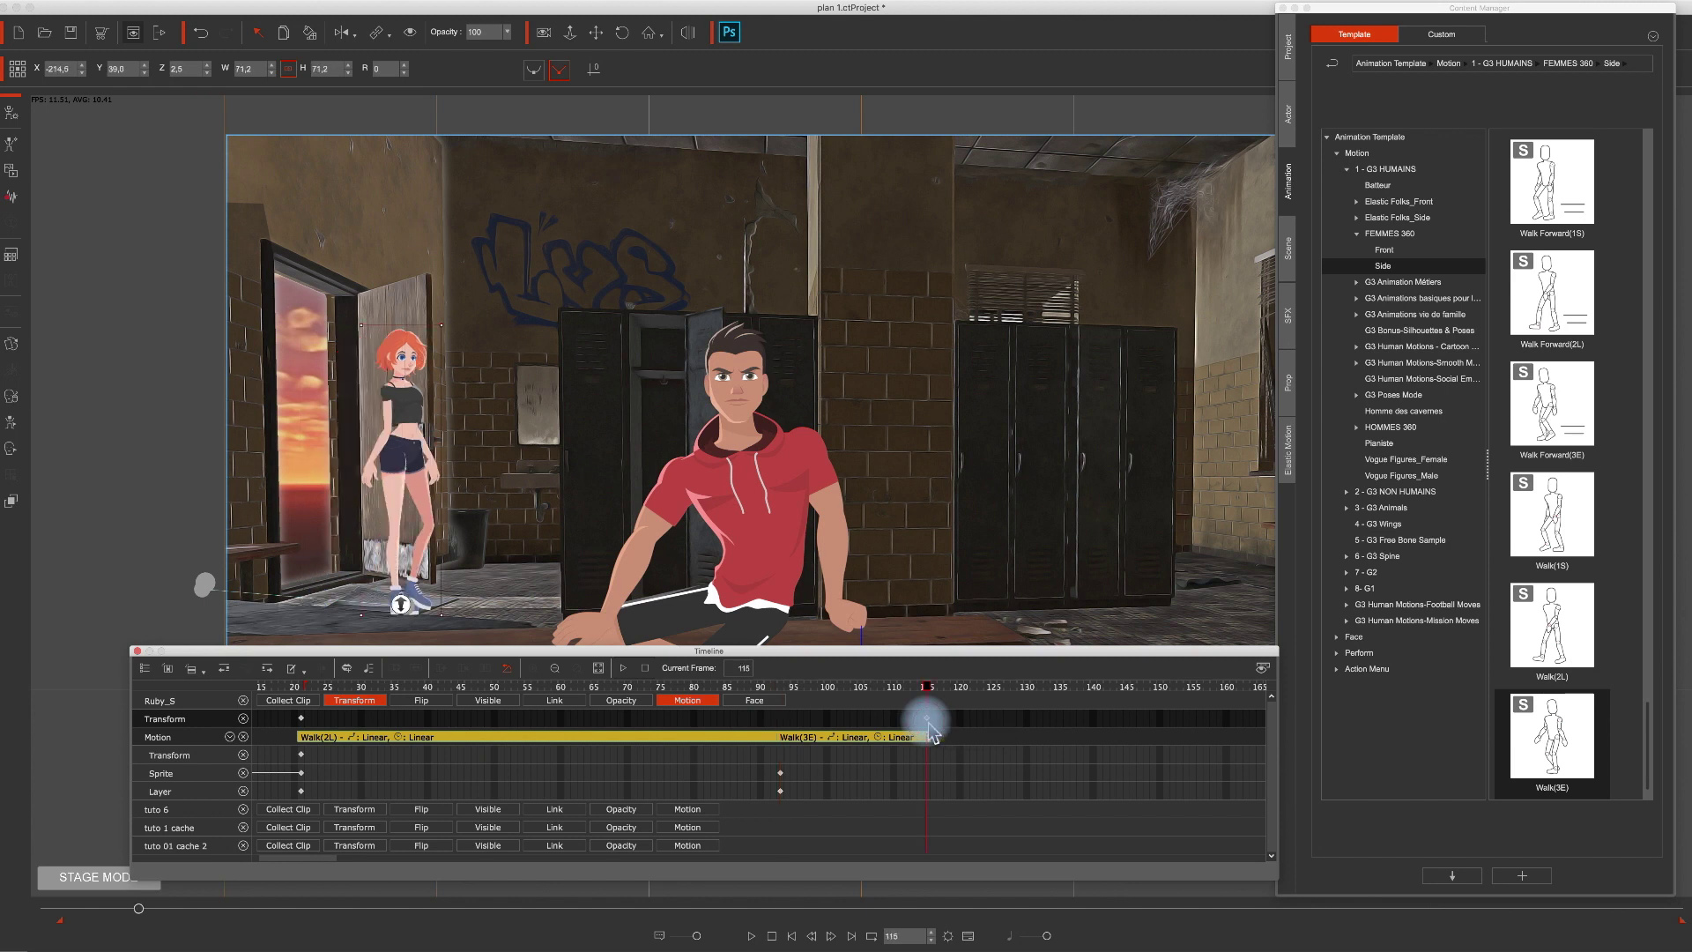
left_click(853, 728)
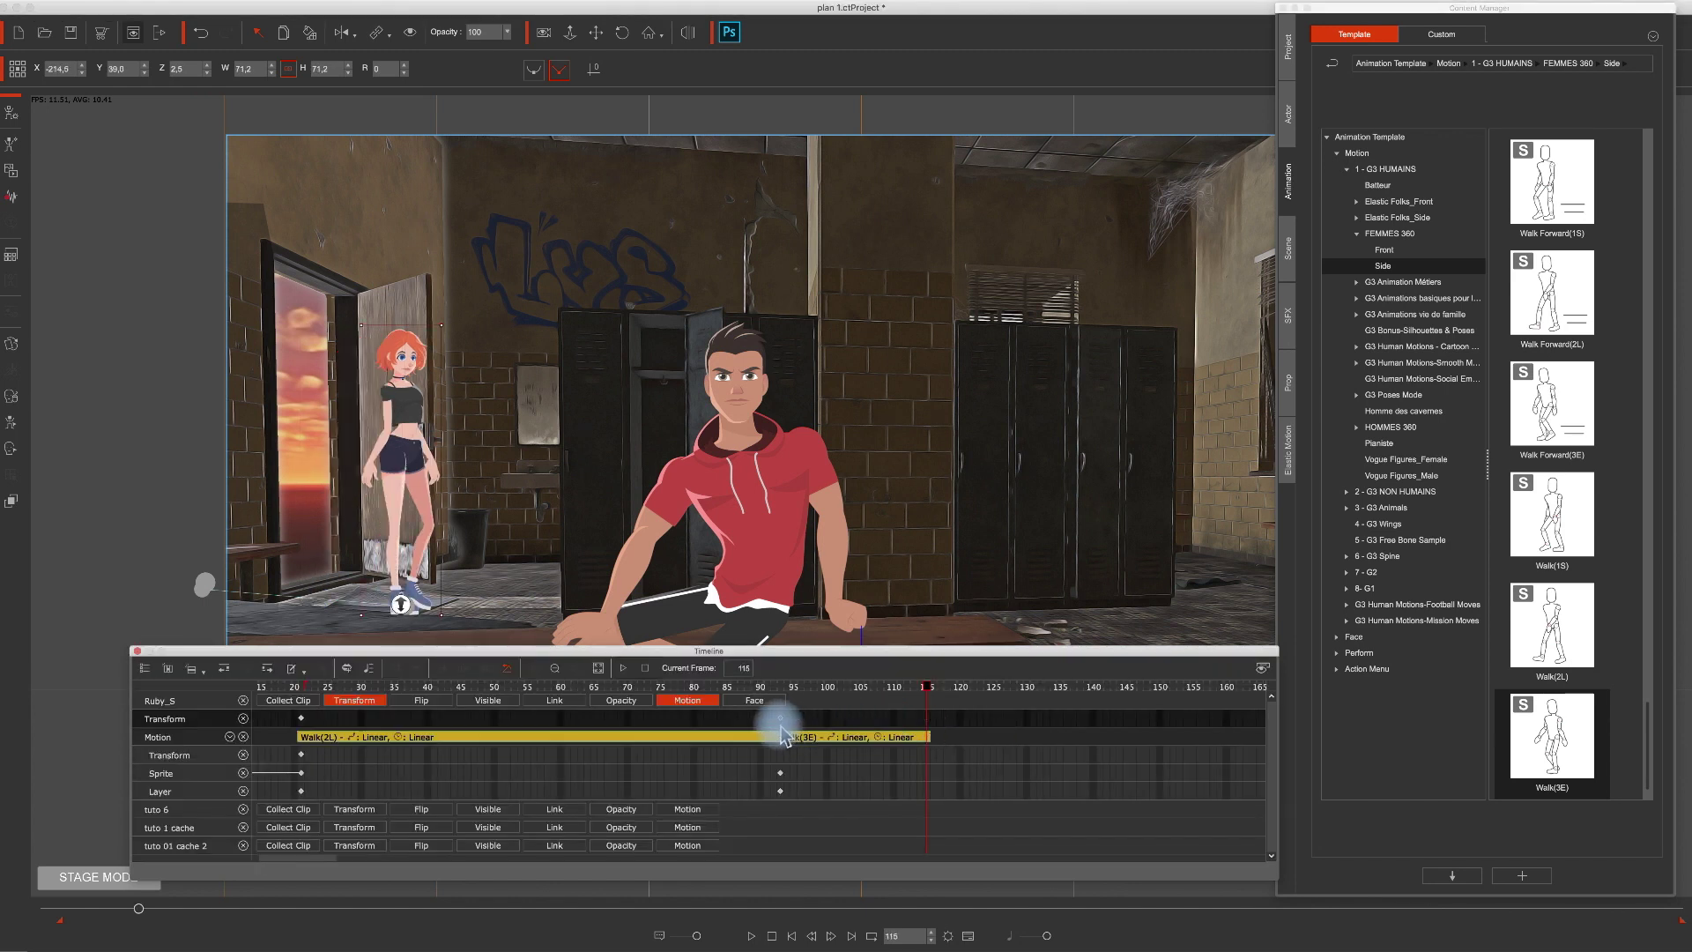
left_click_drag(674, 686, 561, 687)
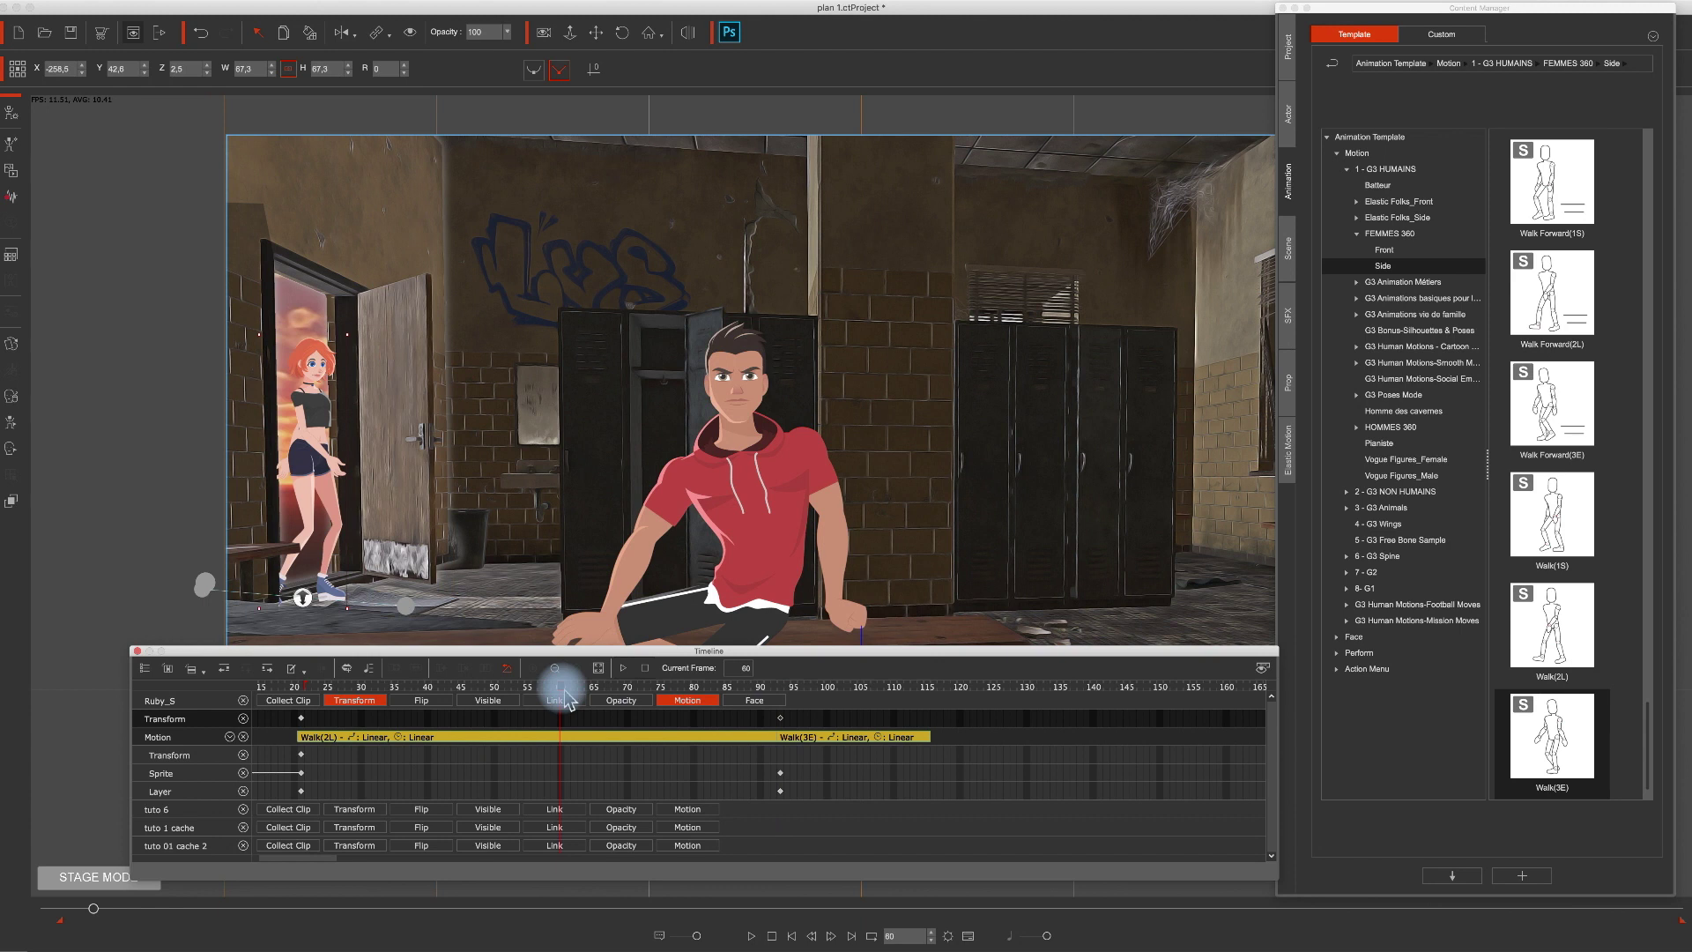
key("space")
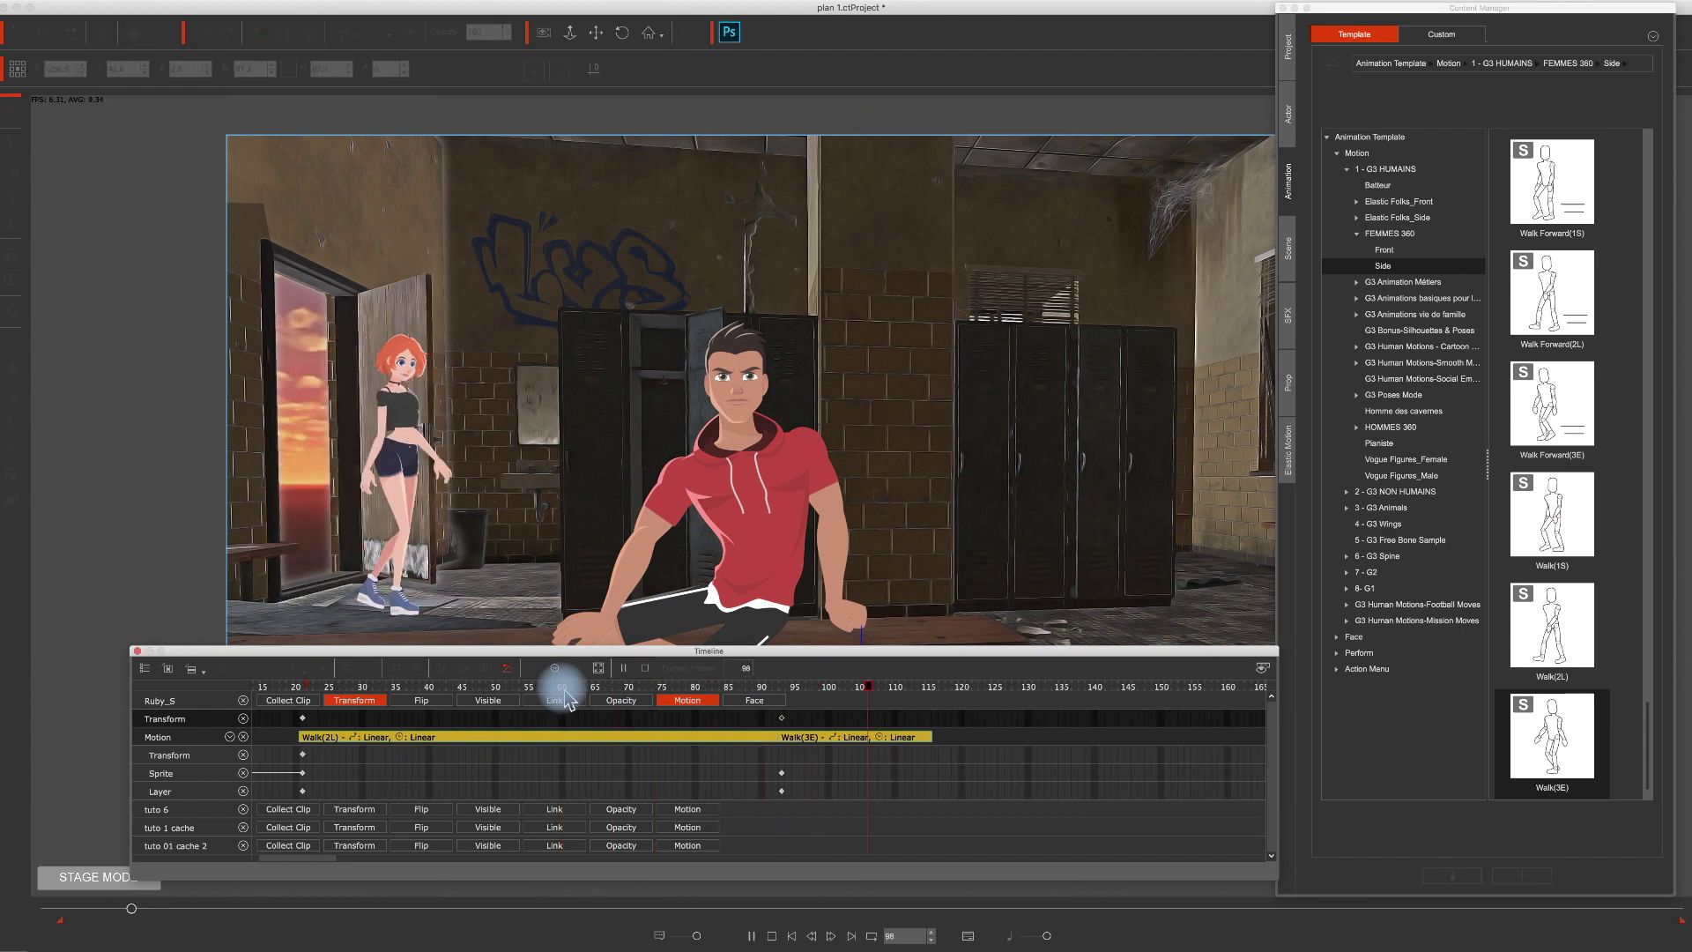
key("space")
Move Ruby's transform key to frame 101 and preview the end of her walk.
left_click(791, 735)
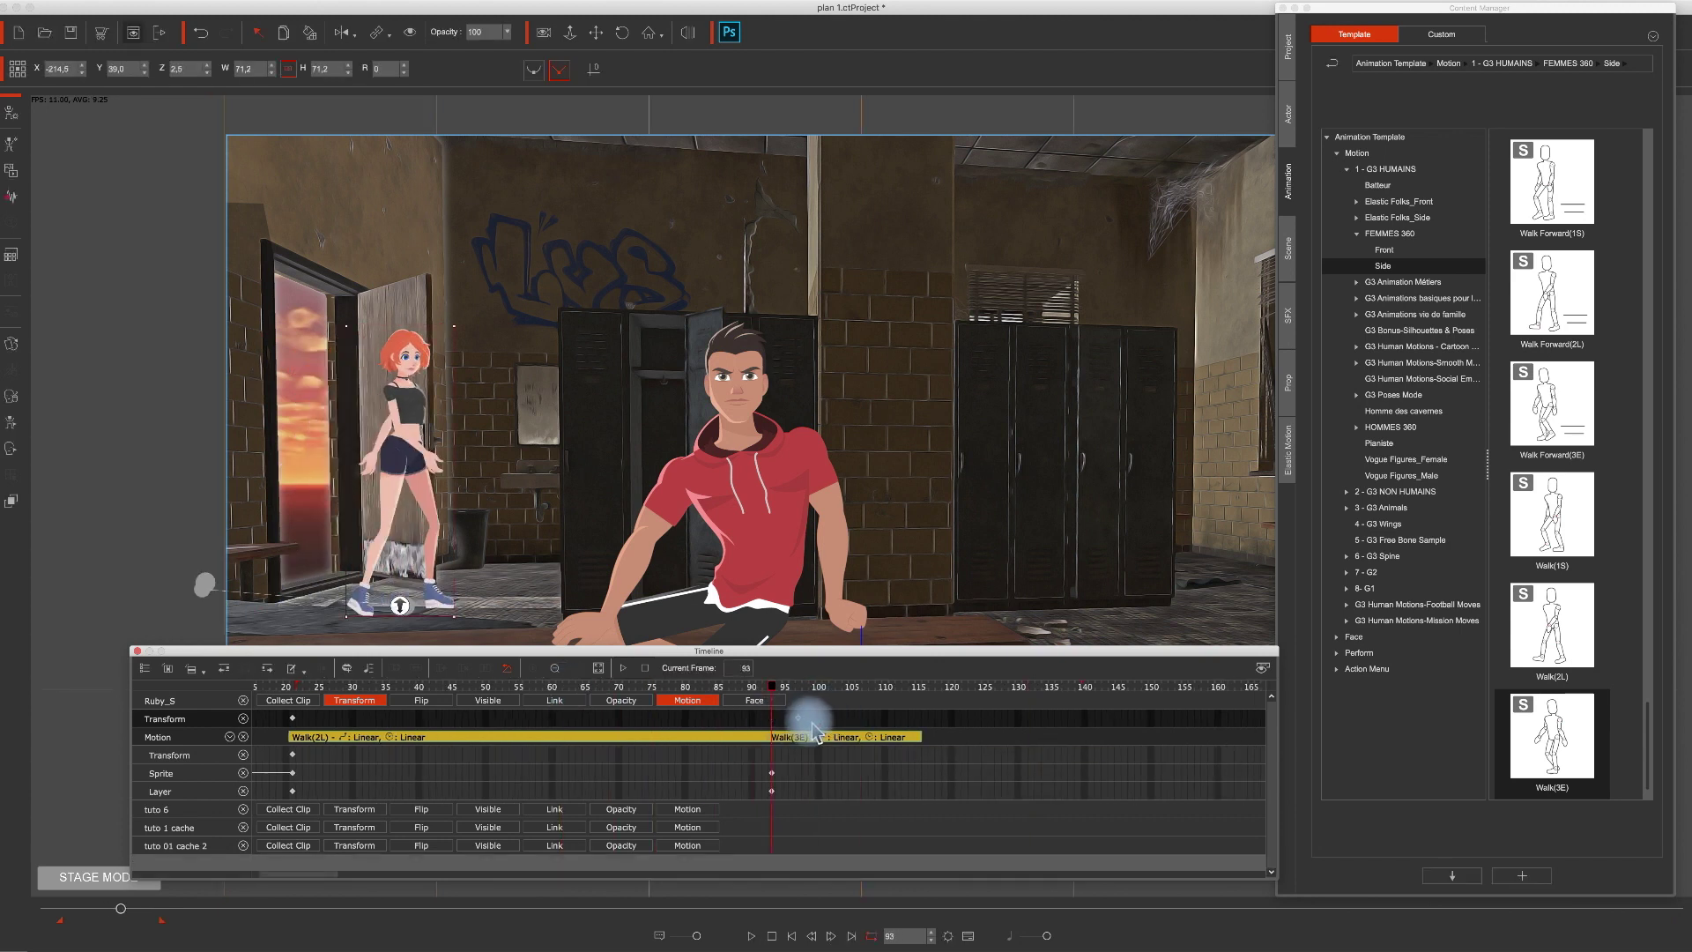
left_click(824, 686)
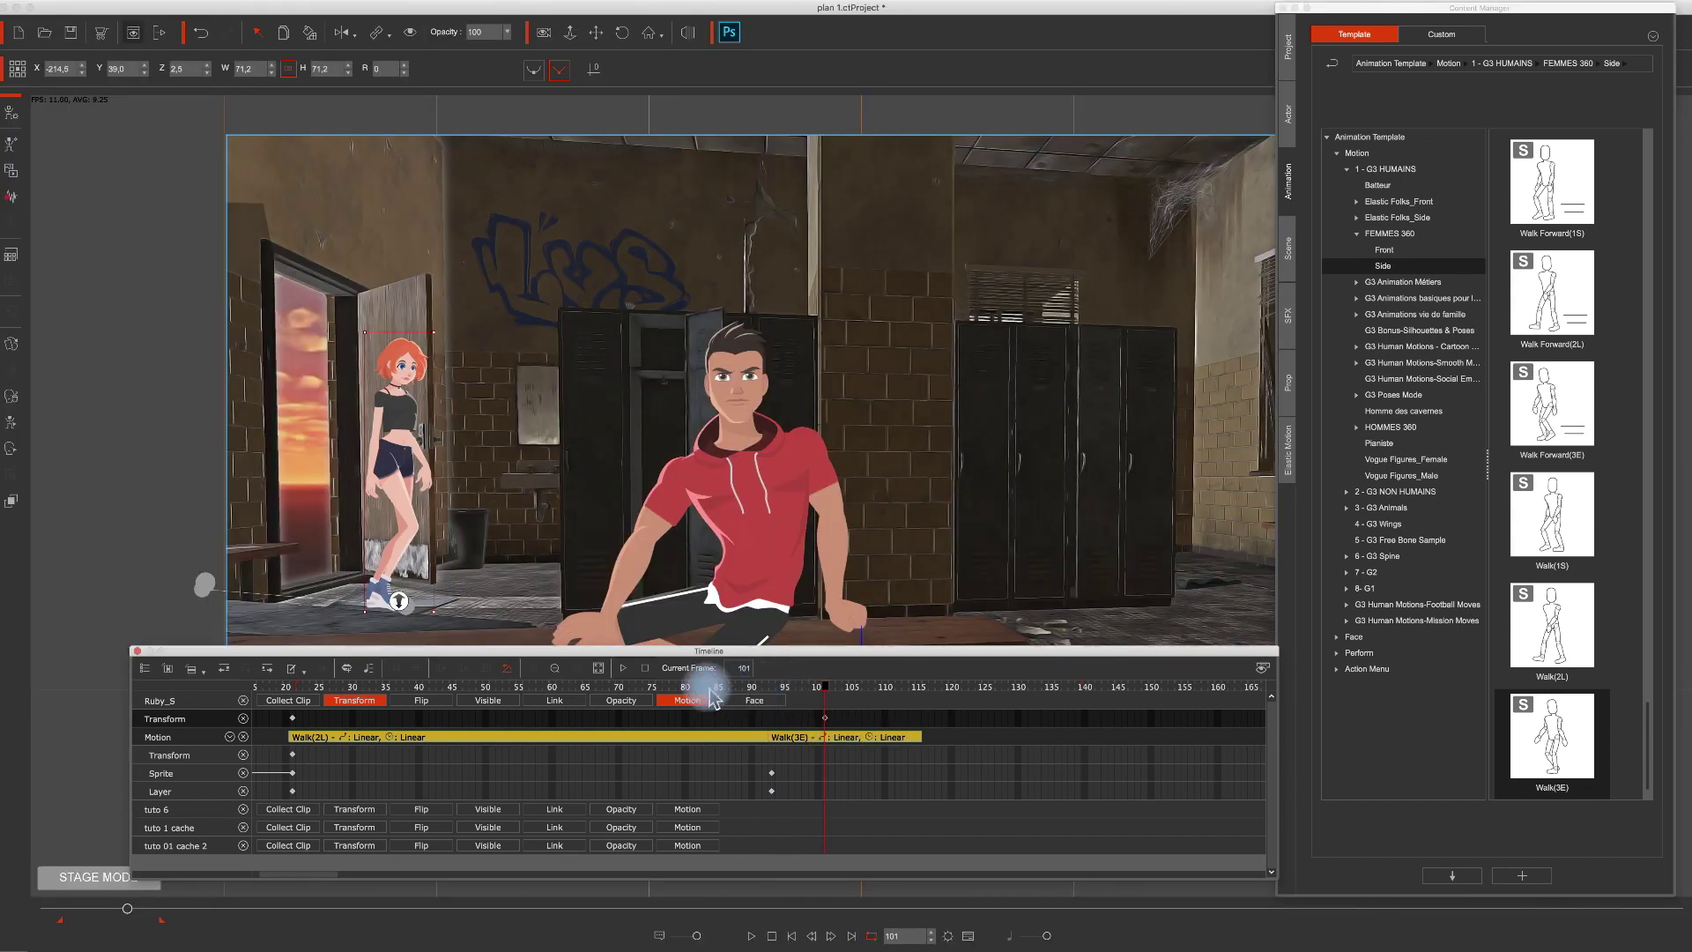
key("space")
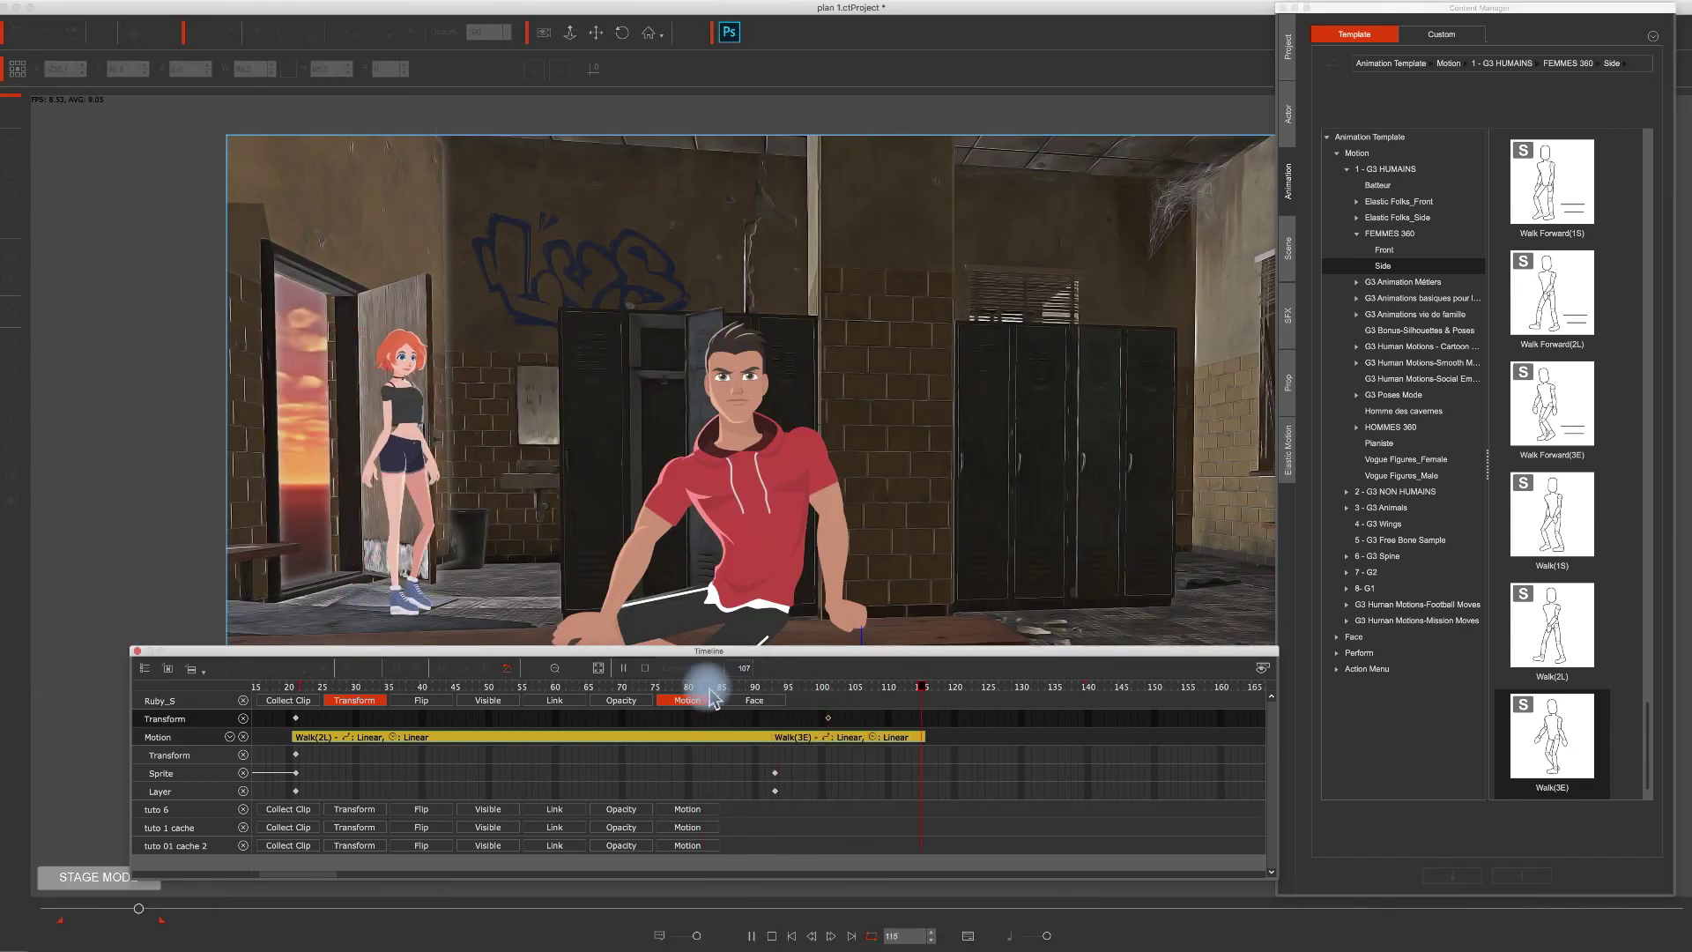
key("space")
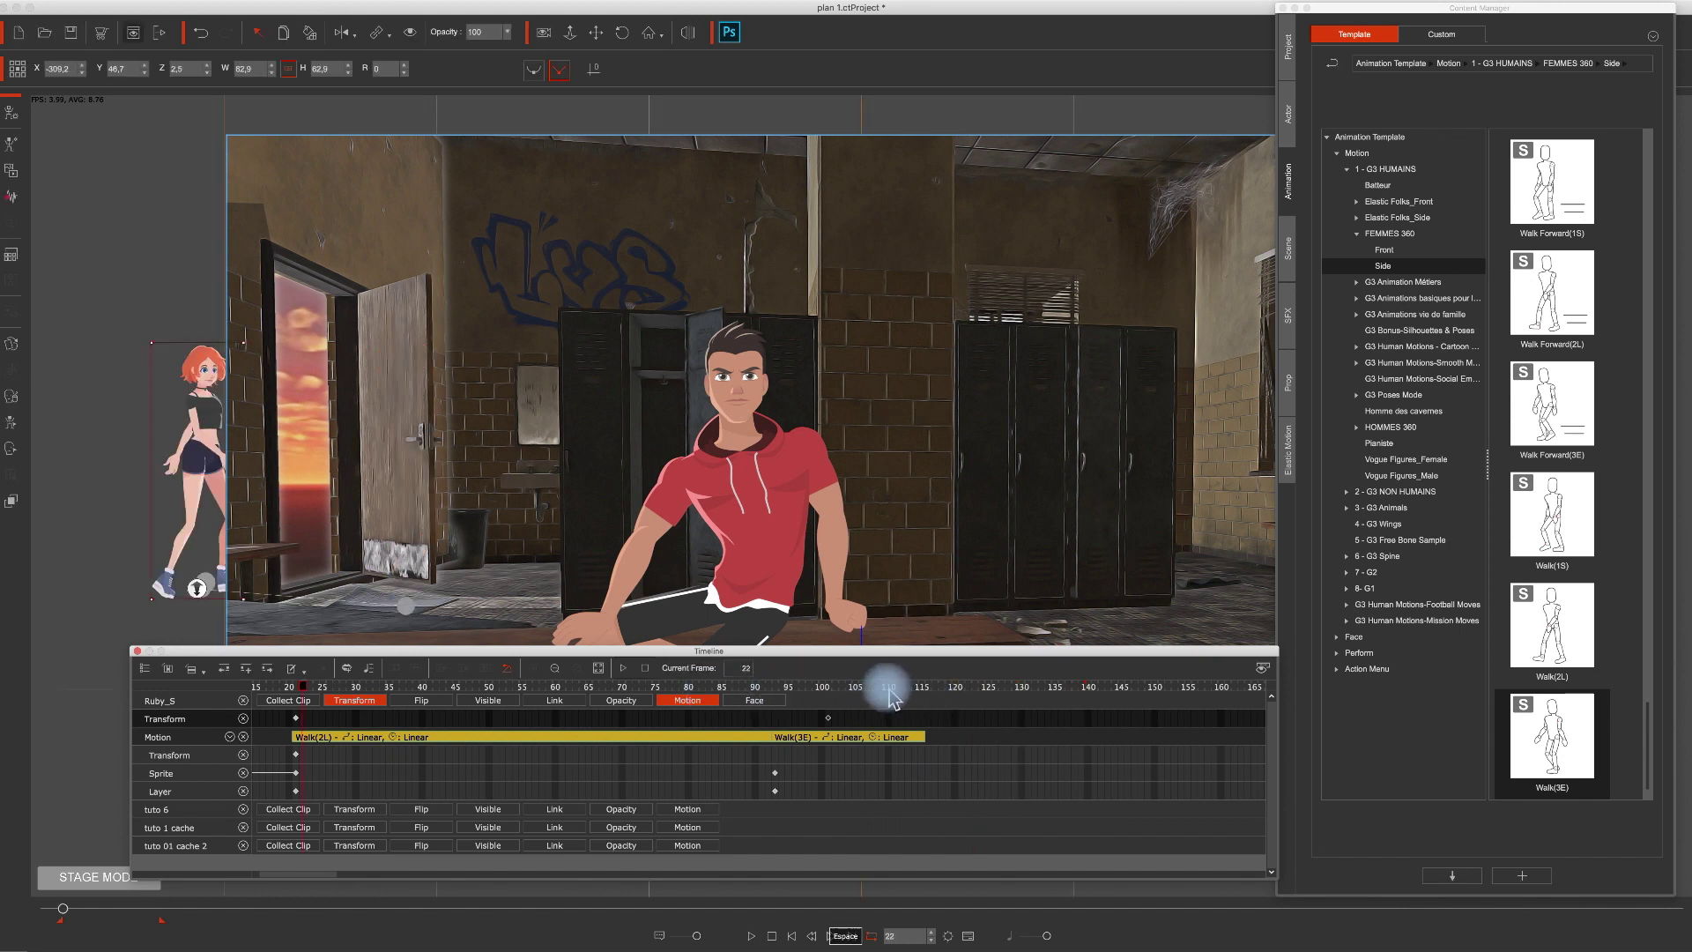
At frame 115, open the 2D Motion Key Editor, reverse Ruby's left forearm joint angle and repose both her arms.
left_click_drag(916, 699, 934, 699)
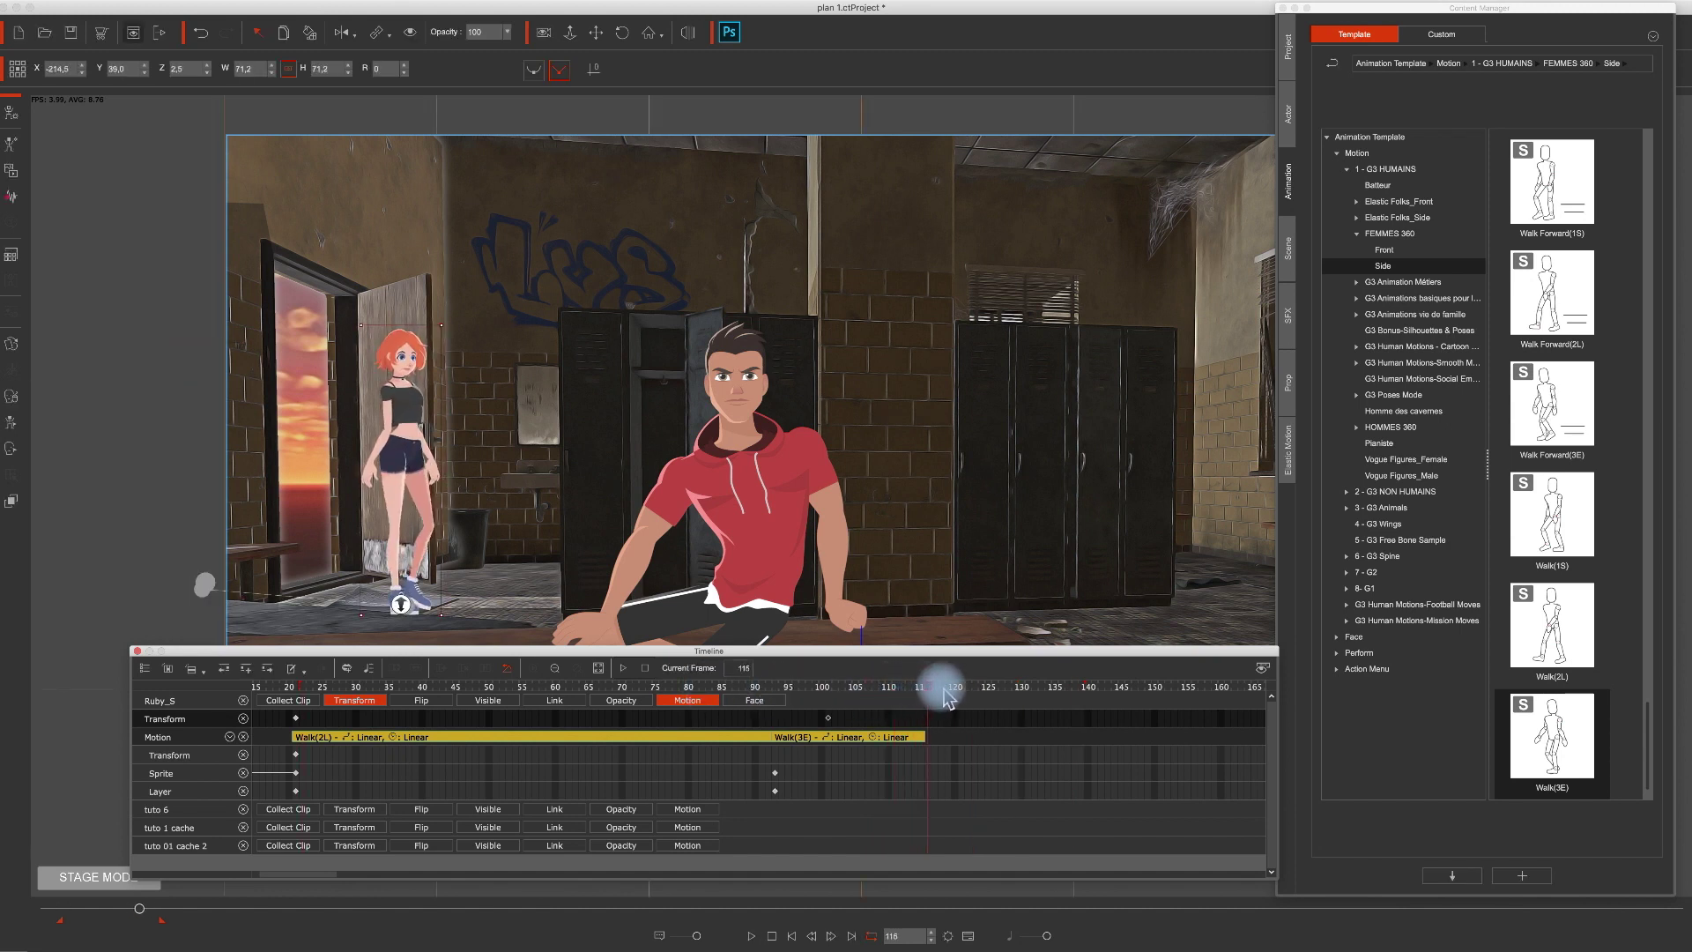
left_click(19, 433)
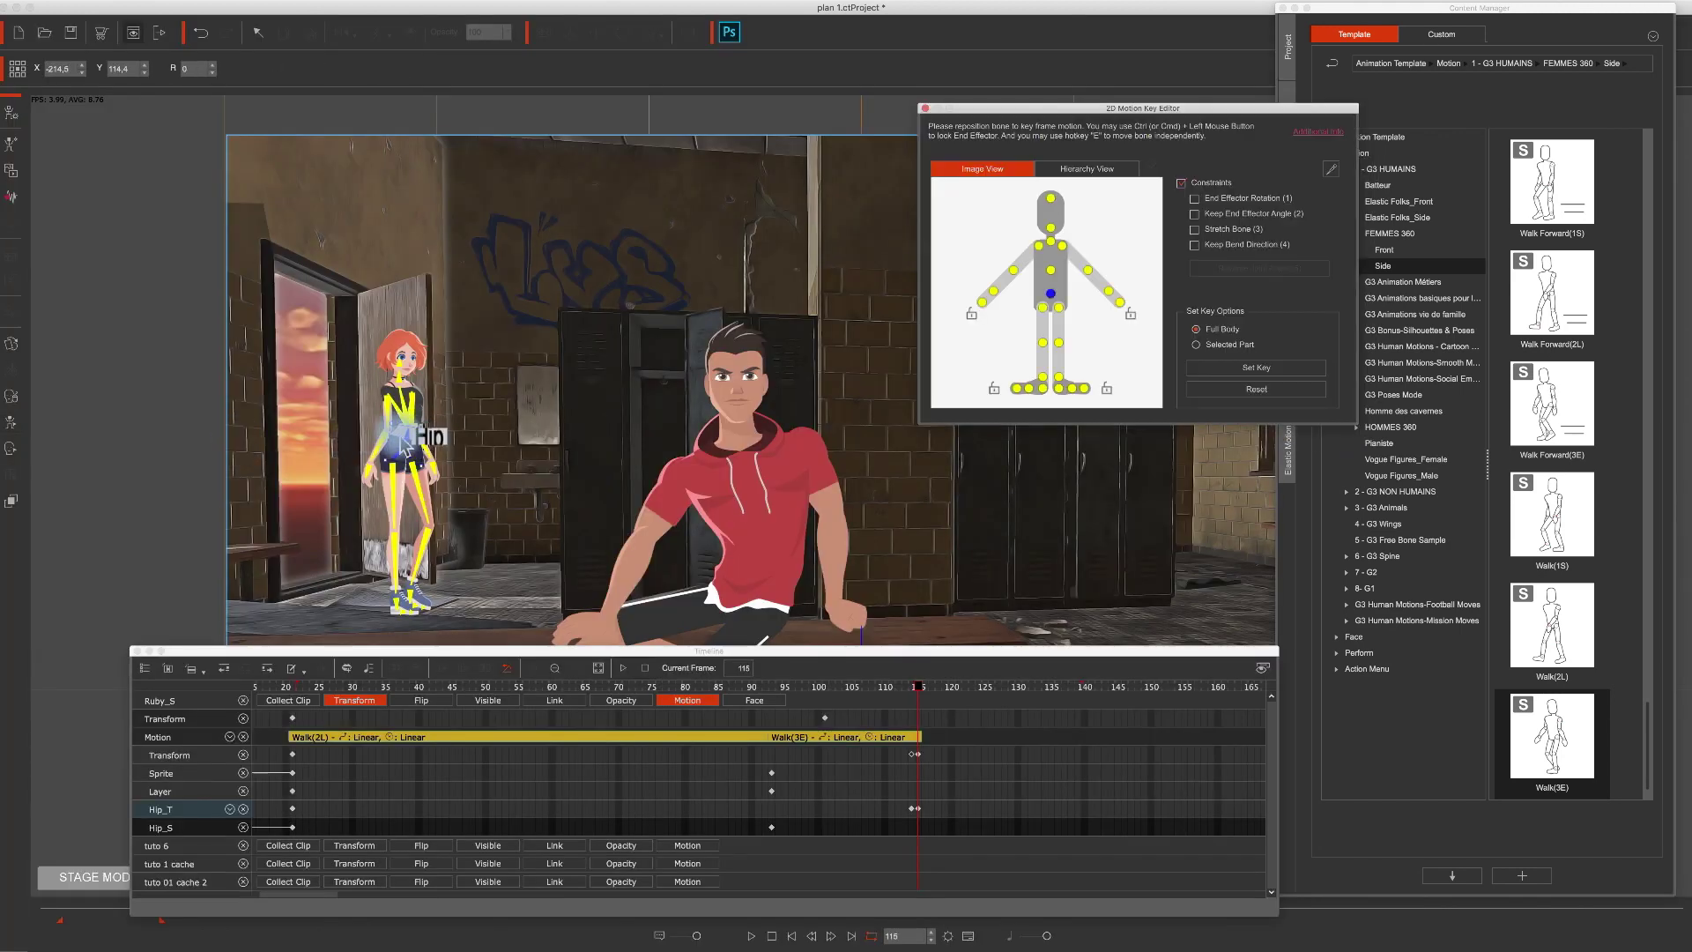
left_click(391, 430)
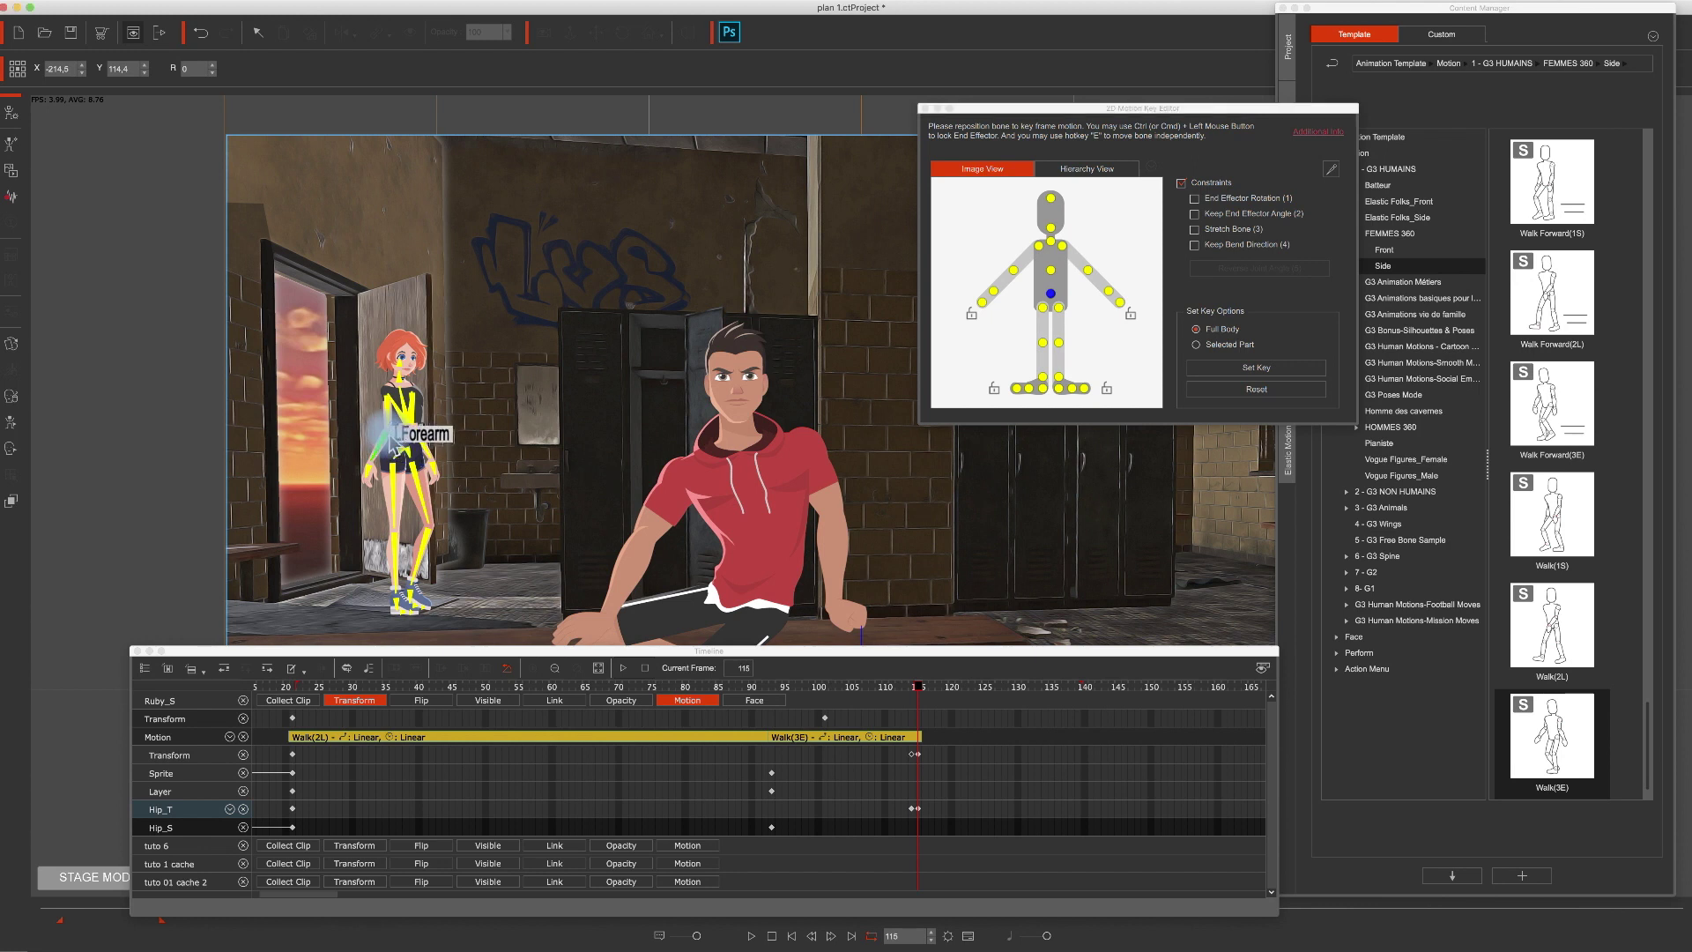
left_click_drag(391, 430, 388, 438)
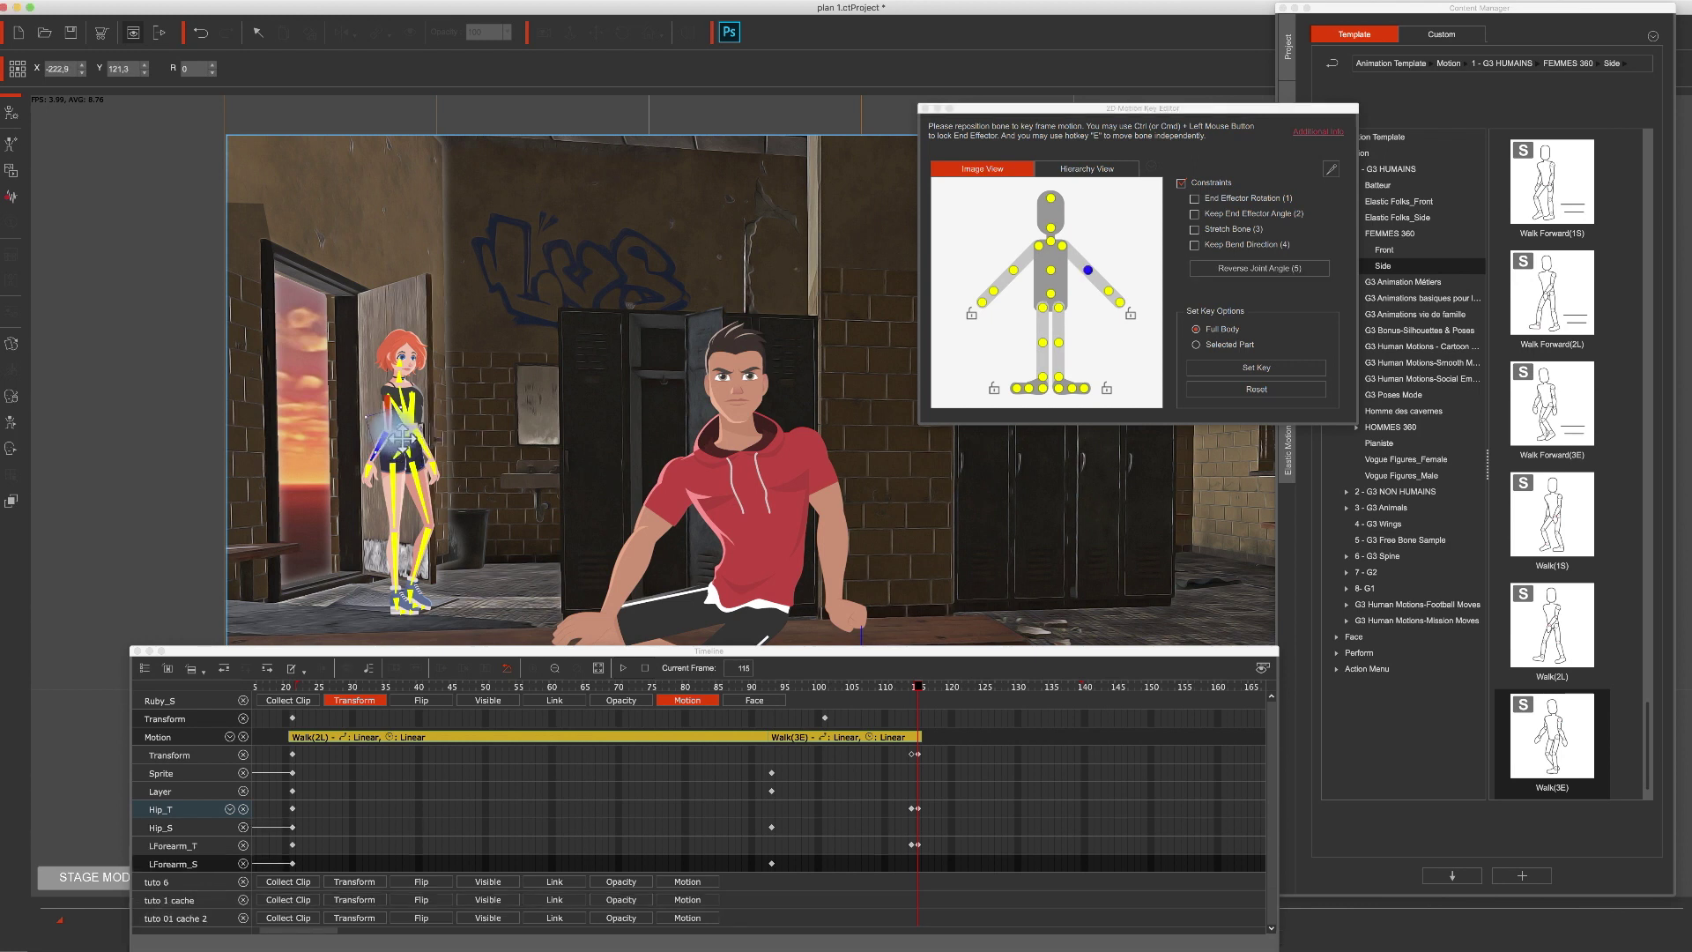
left_click(1270, 272)
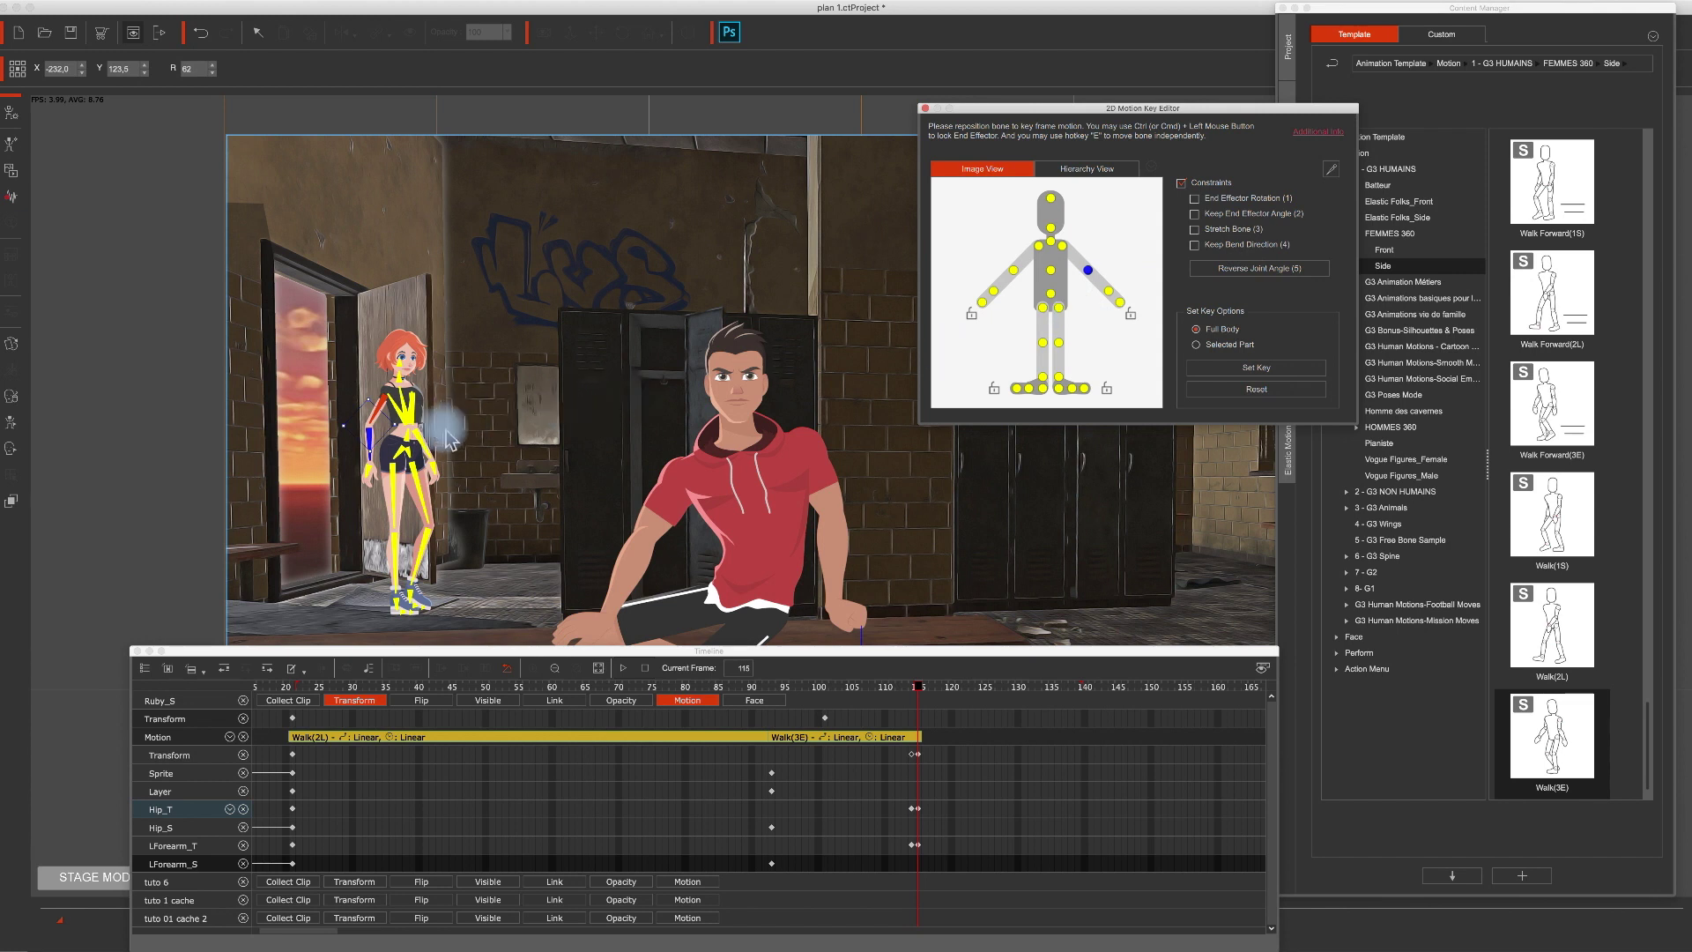
left_click(1022, 281)
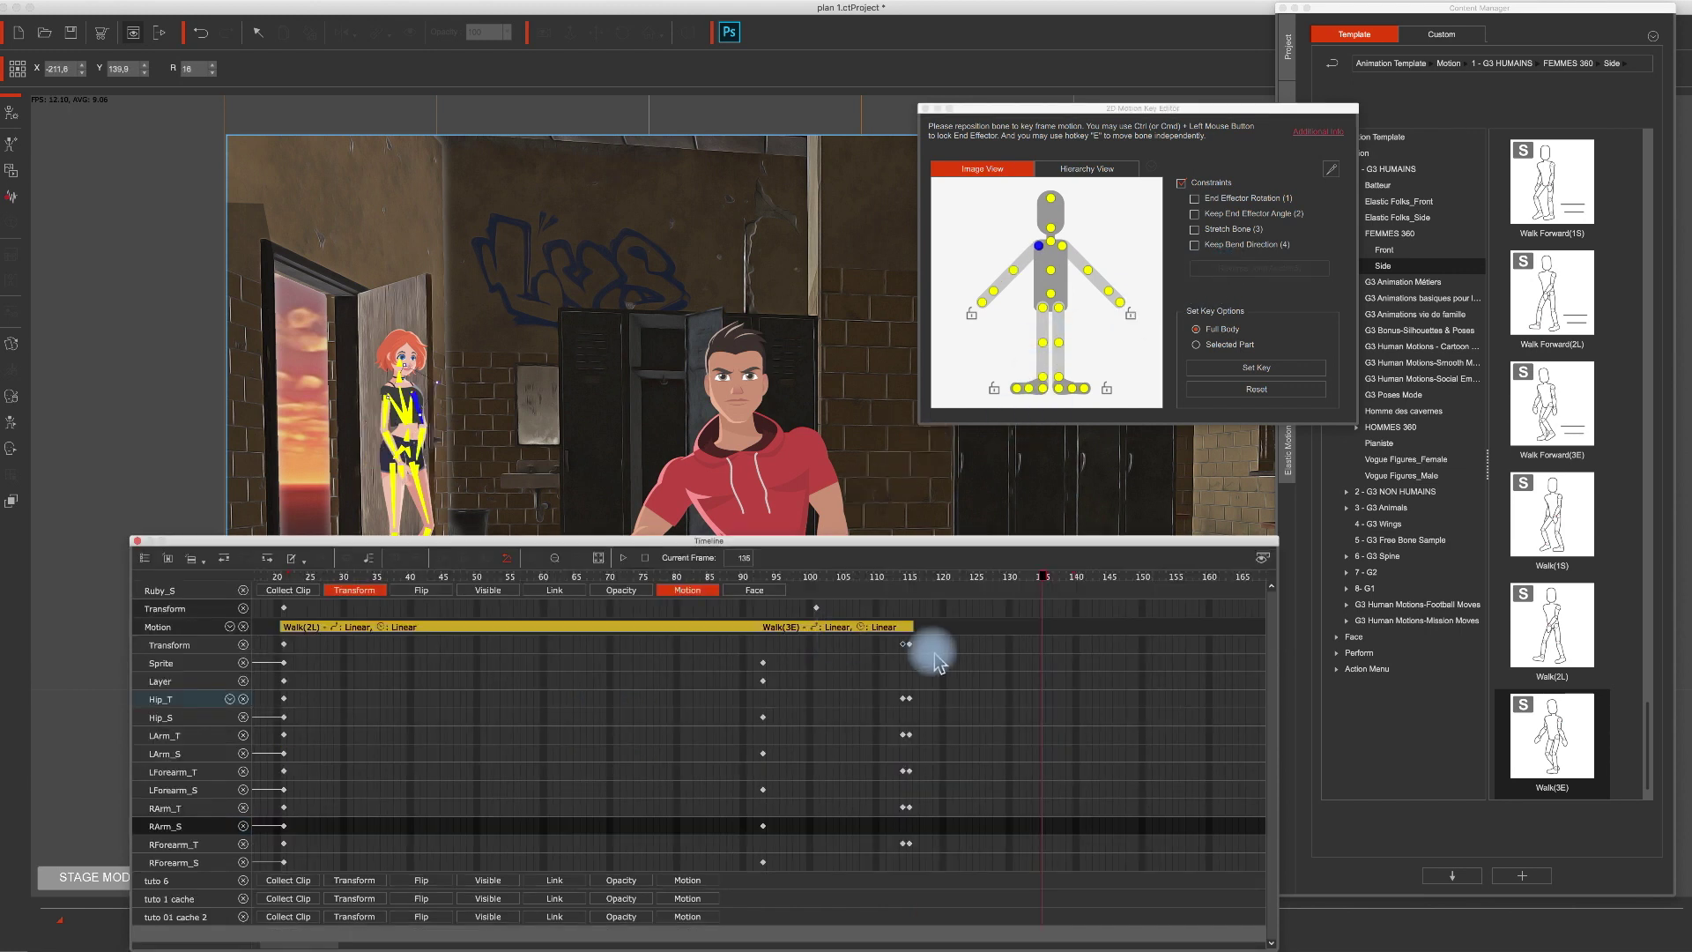
Move Ruby's frame 114 motion keys to frame 107 and preview the end of her walk.
left_click(905, 646)
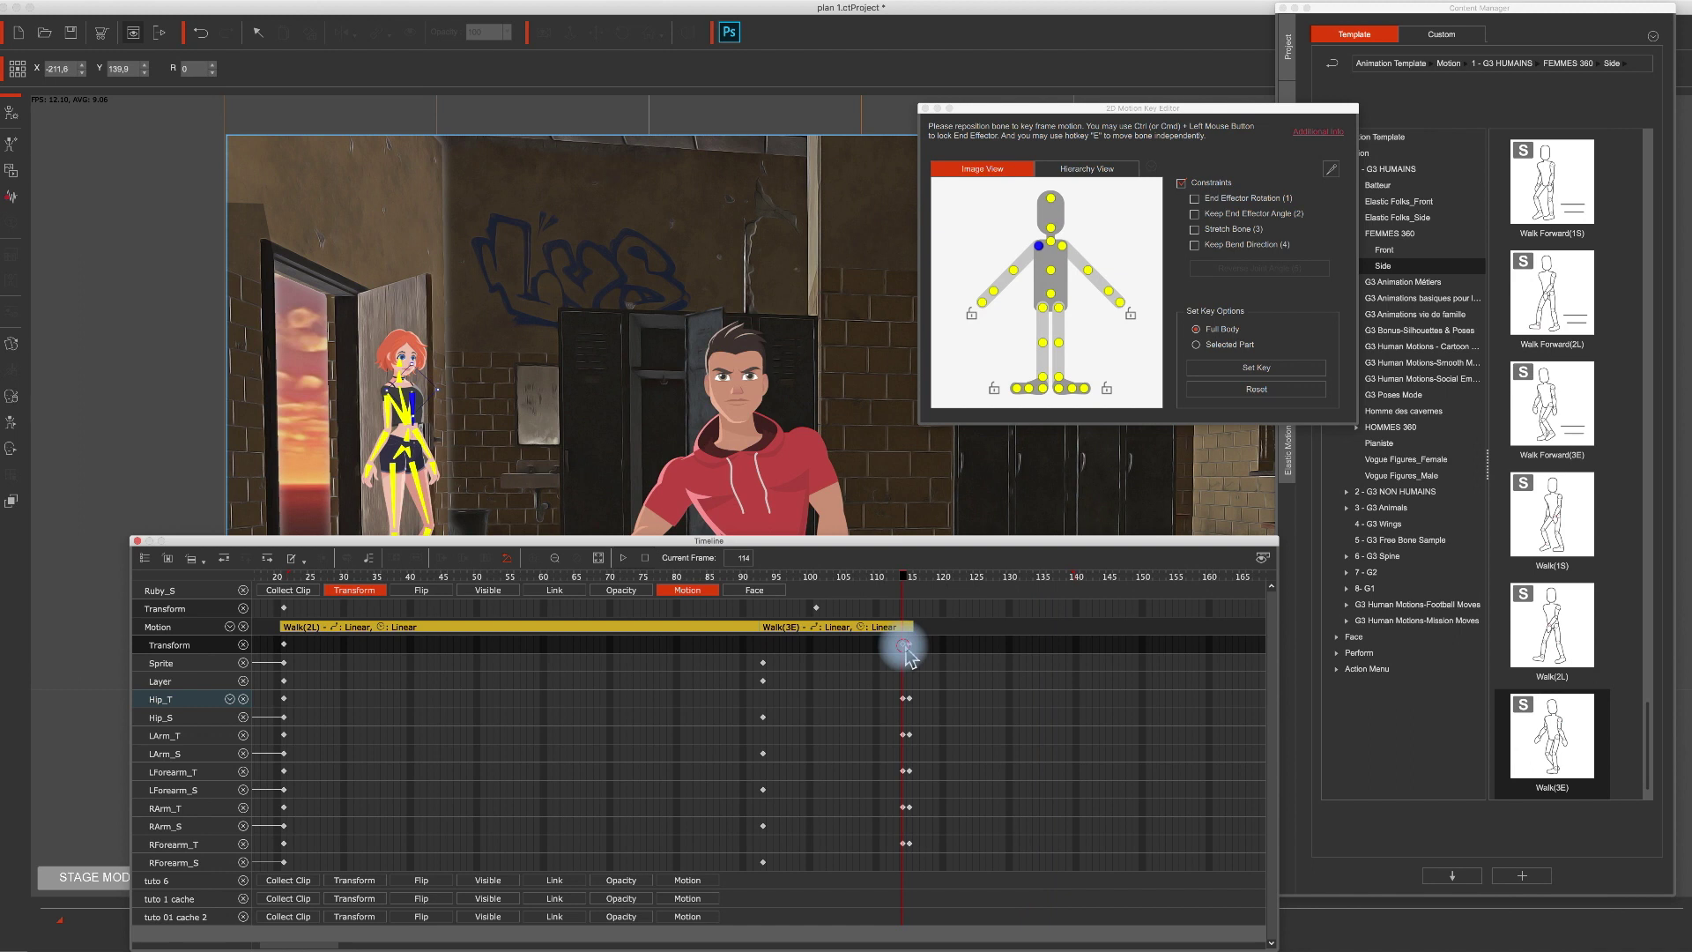
left_click_drag(870, 650, 857, 644)
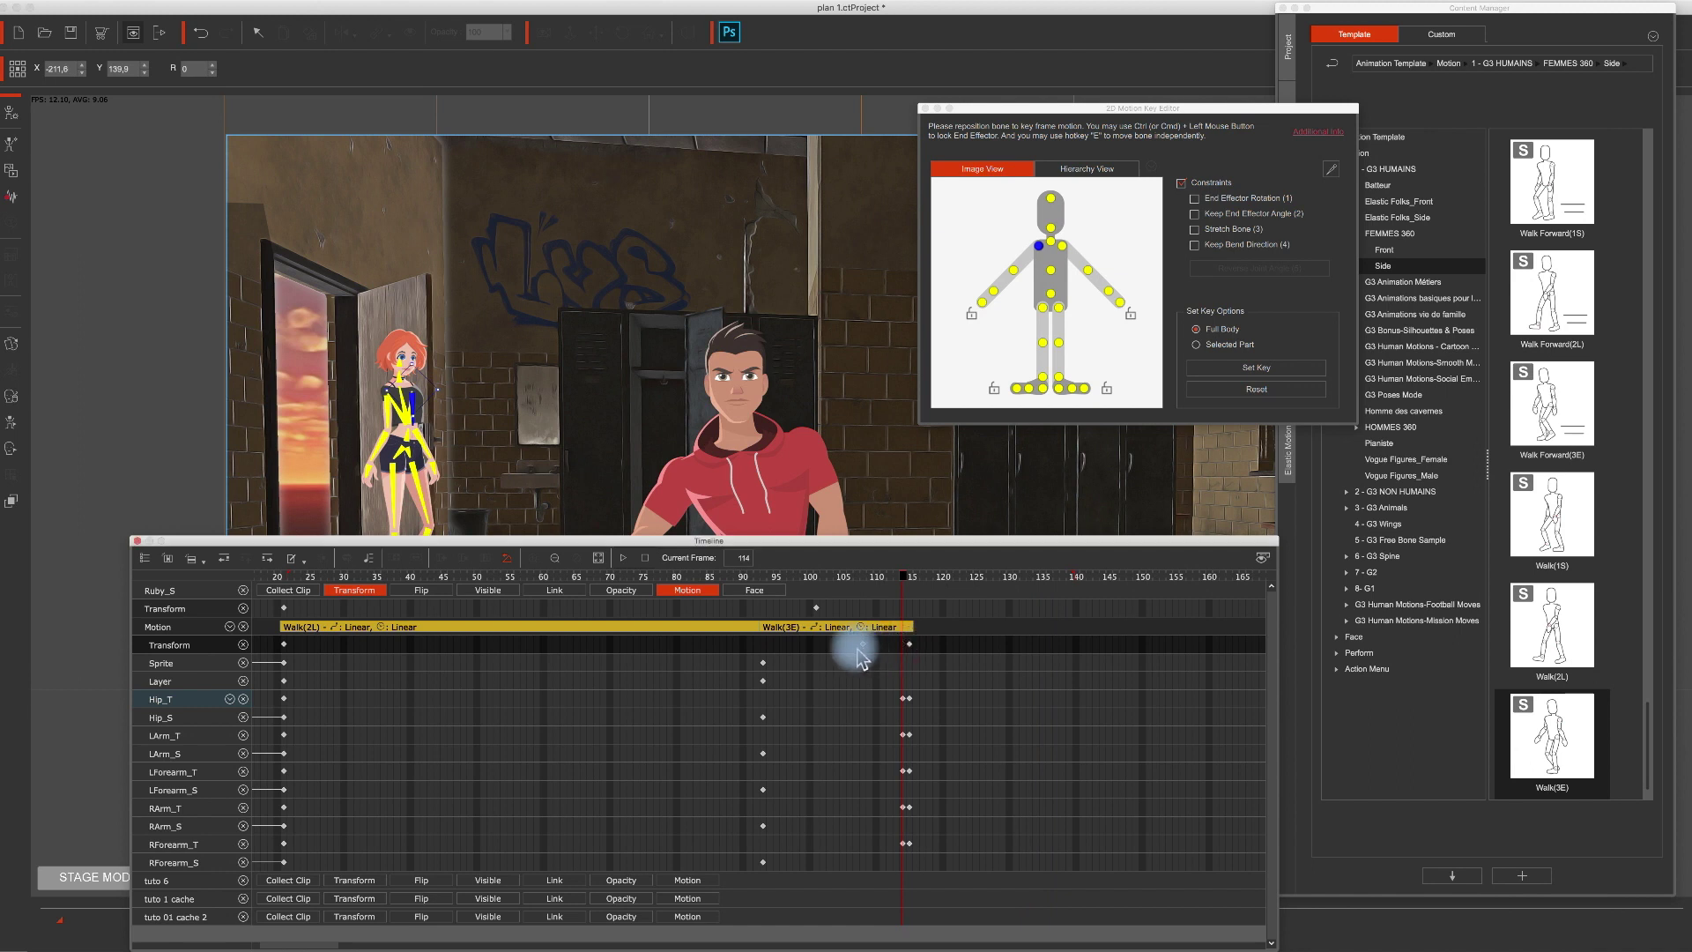
left_click(850, 583)
key("space")
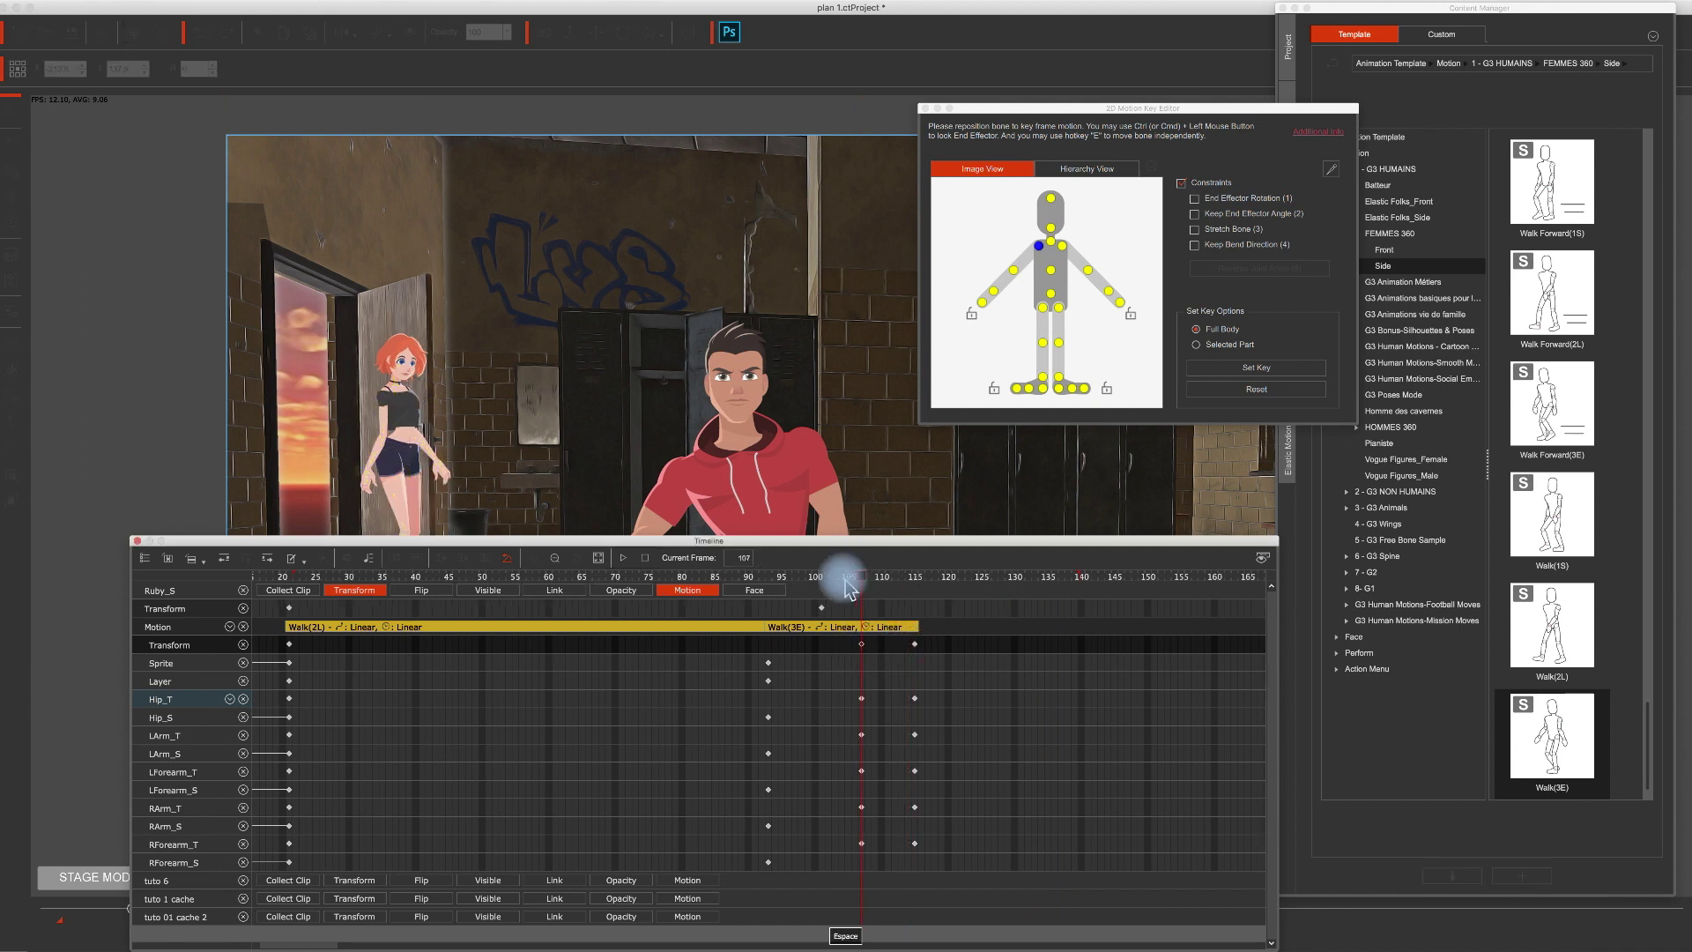
key("space")
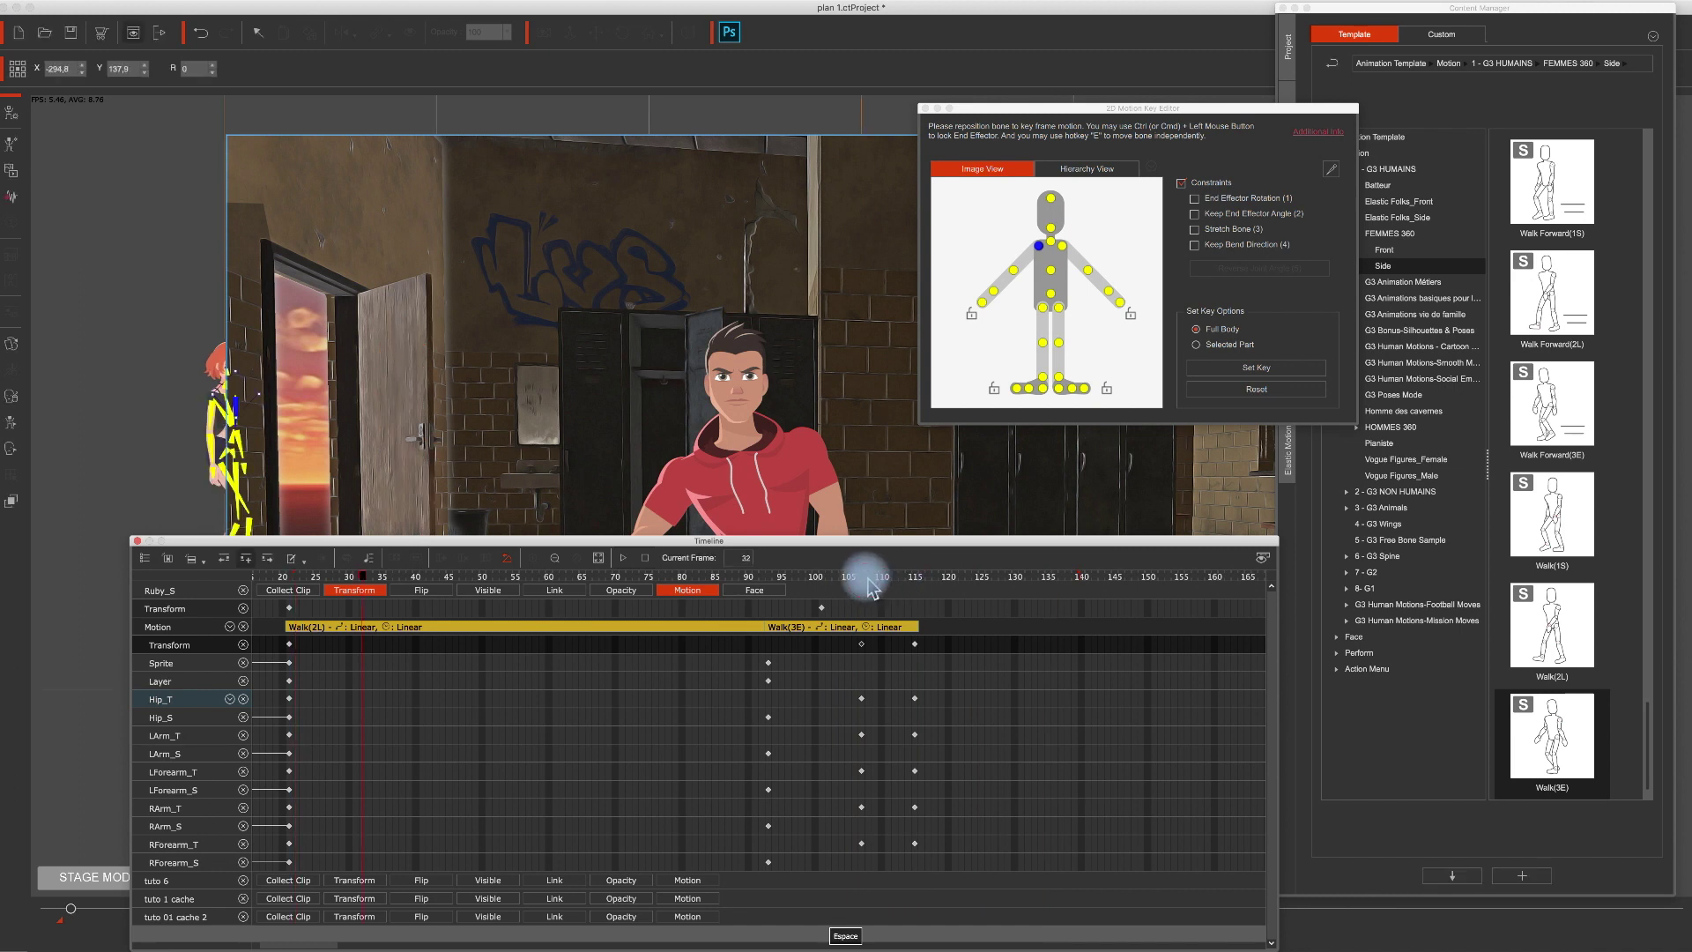
Clear the timeline away from the stage and play back Ruby's full entrance.
left_click(870, 583)
key("Left")
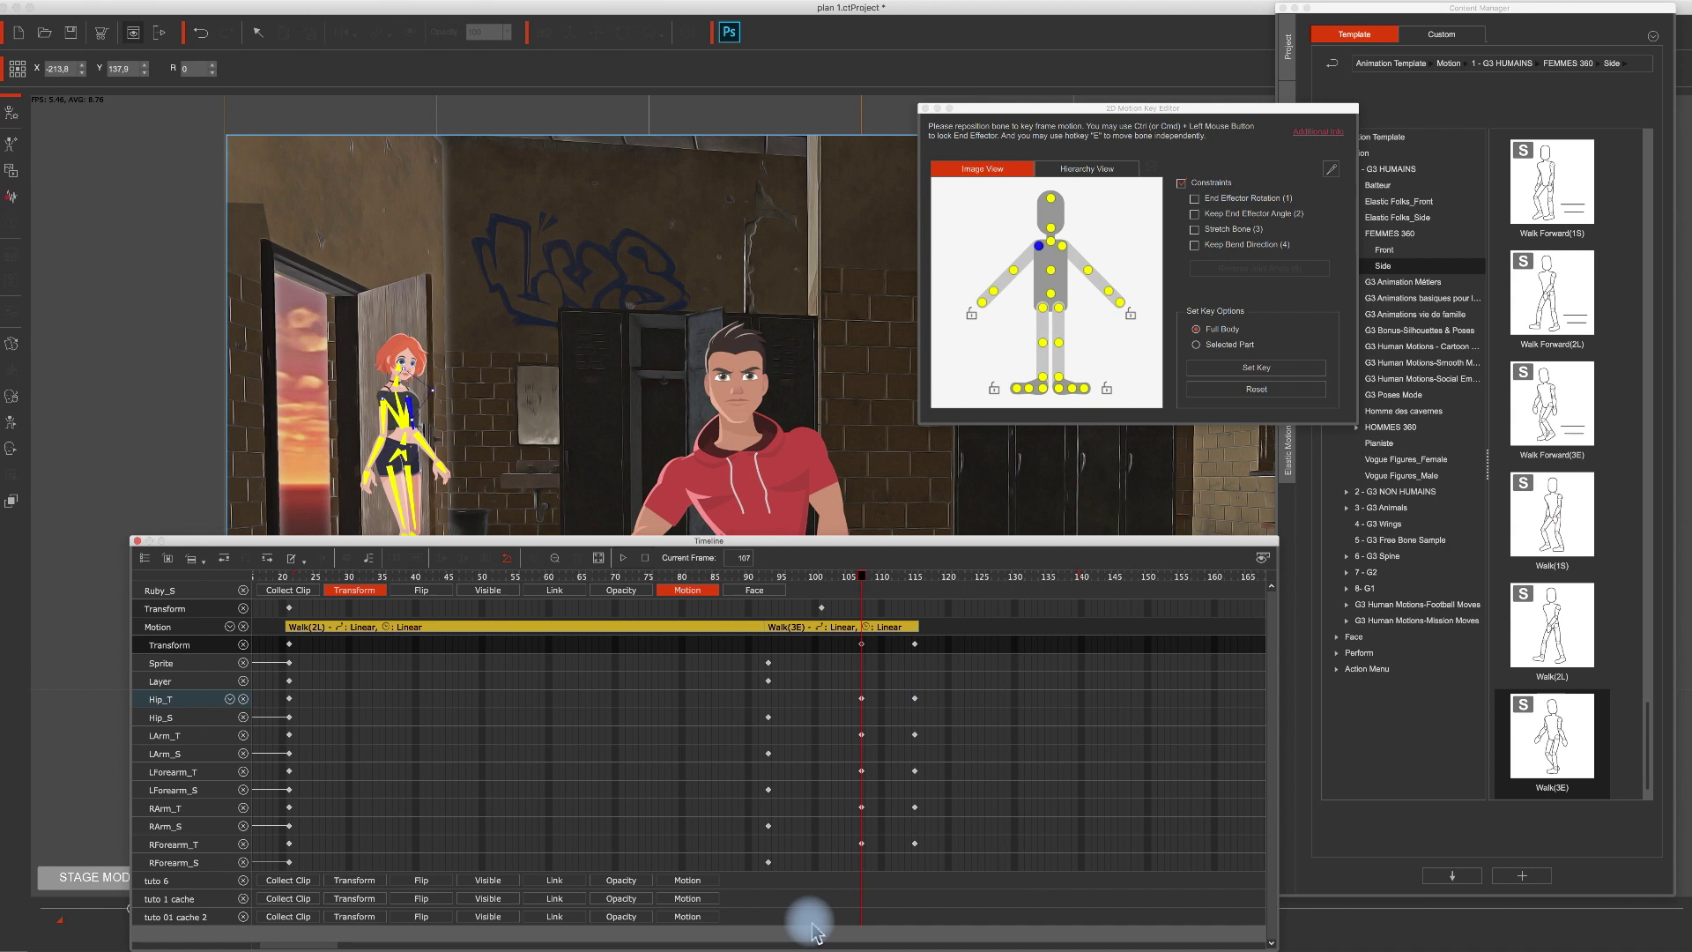
left_click_drag(851, 548, 827, 508)
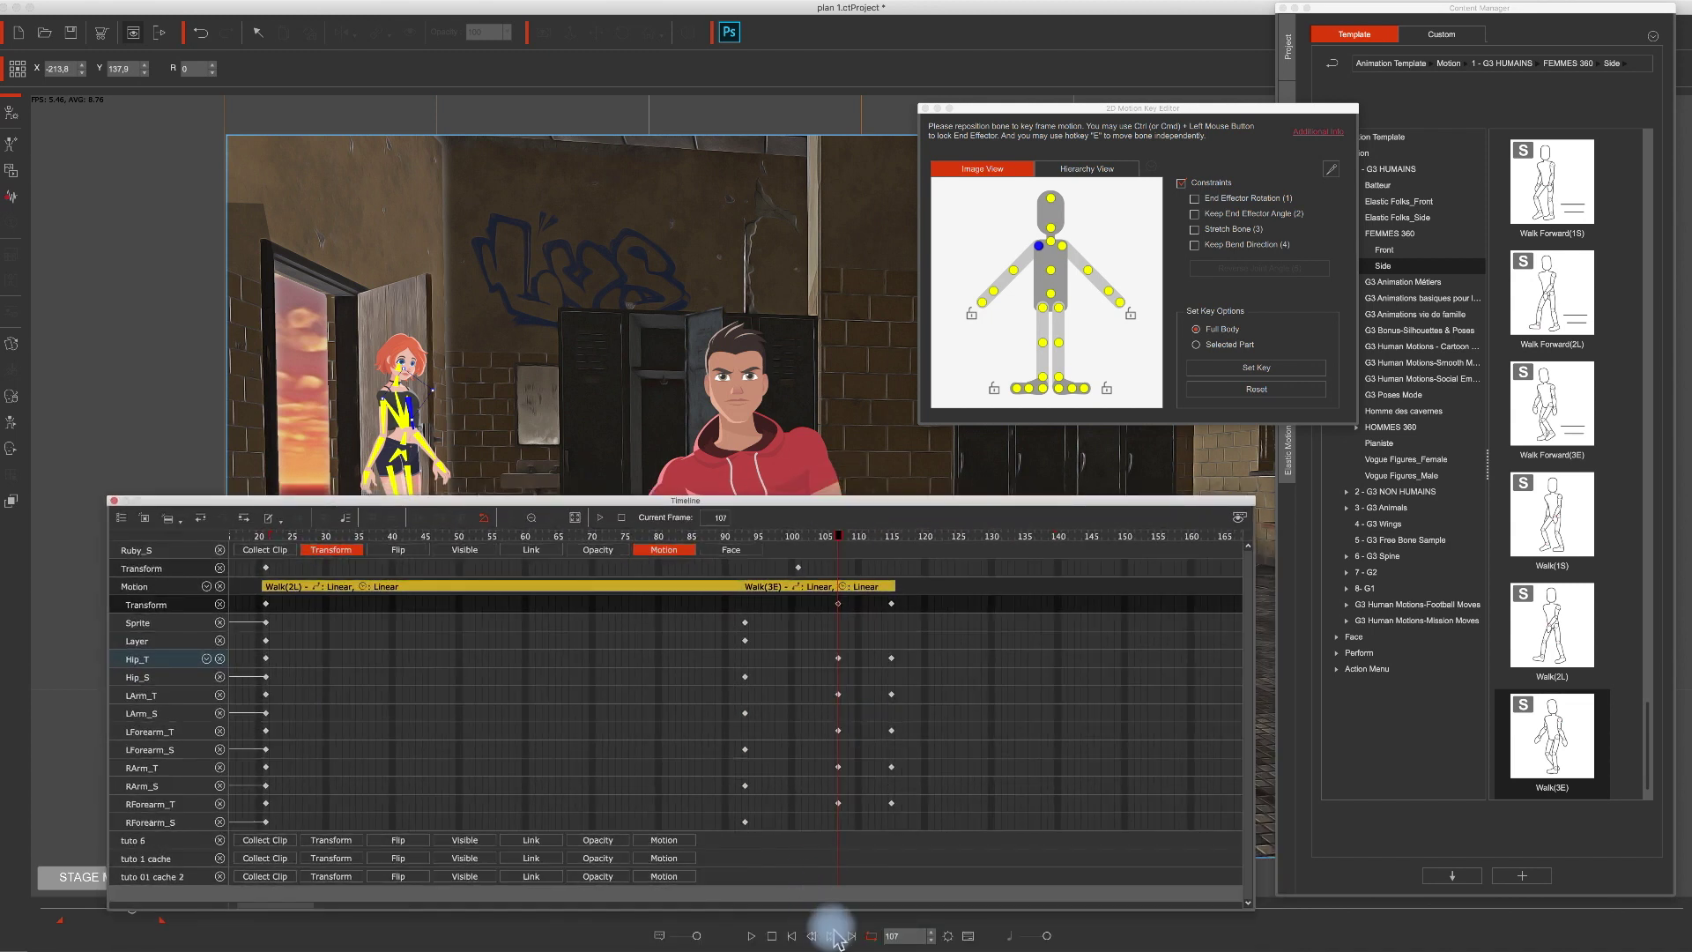
key("space")
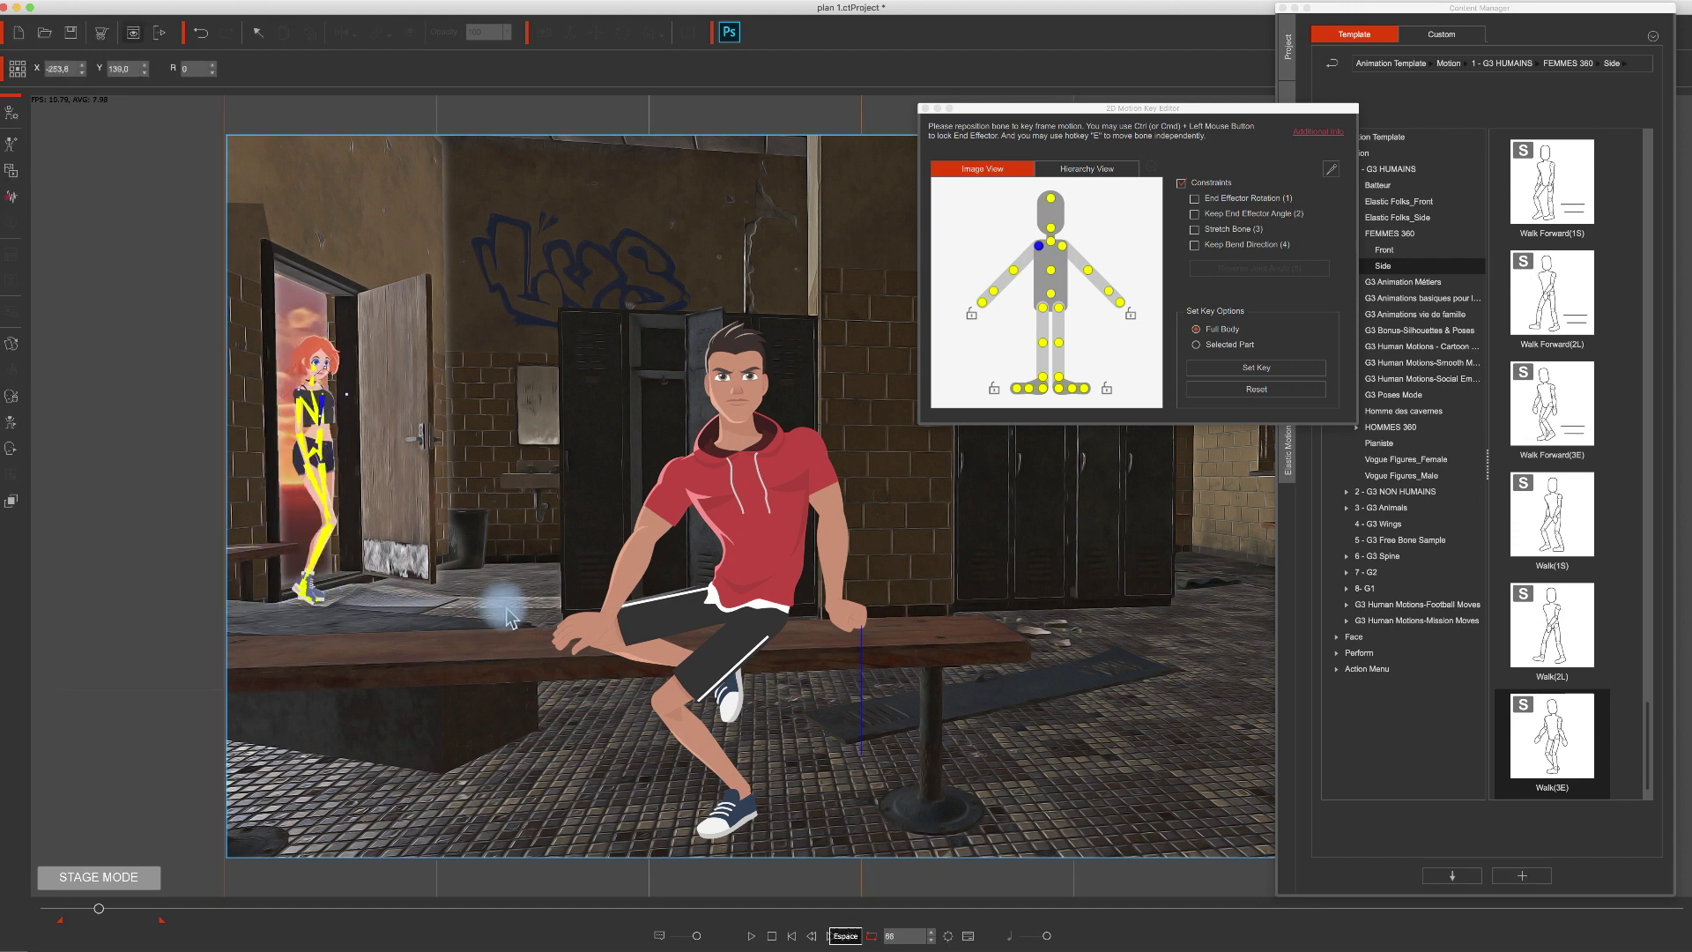
left_click(159, 932)
left_click(811, 936)
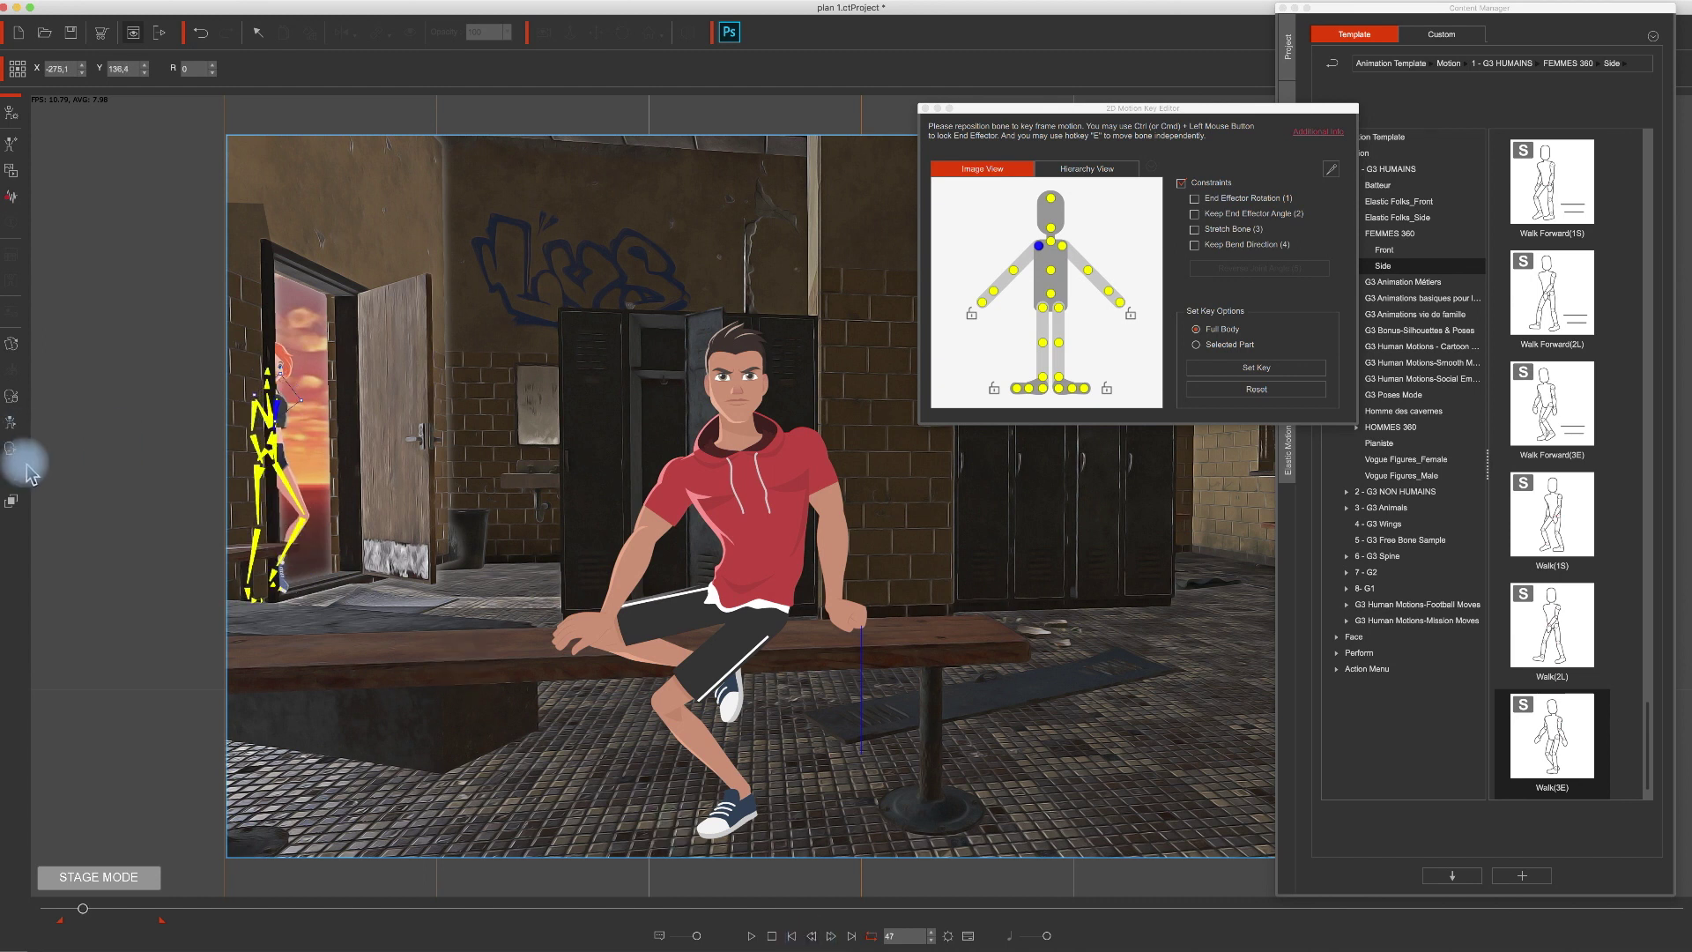
At frame 47, open the Face Key Editor for Ruby and turn her head toward the inside of the room.
left_click(255, 414)
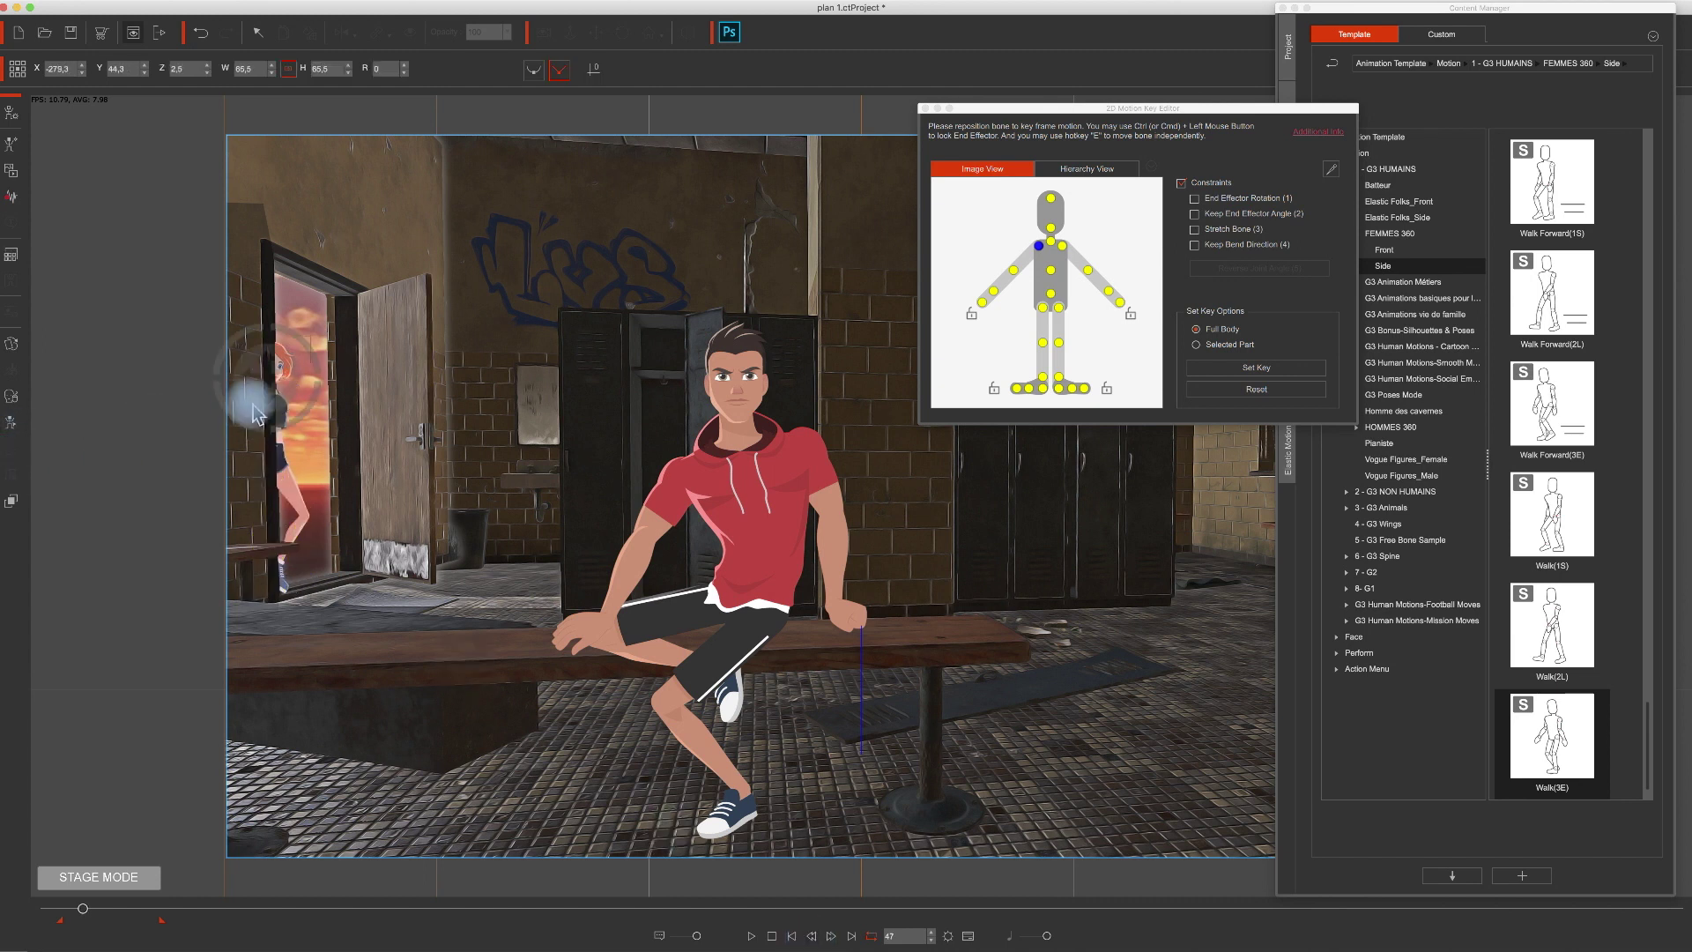
left_click(255, 387)
left_click_drag(275, 385, 515, 364)
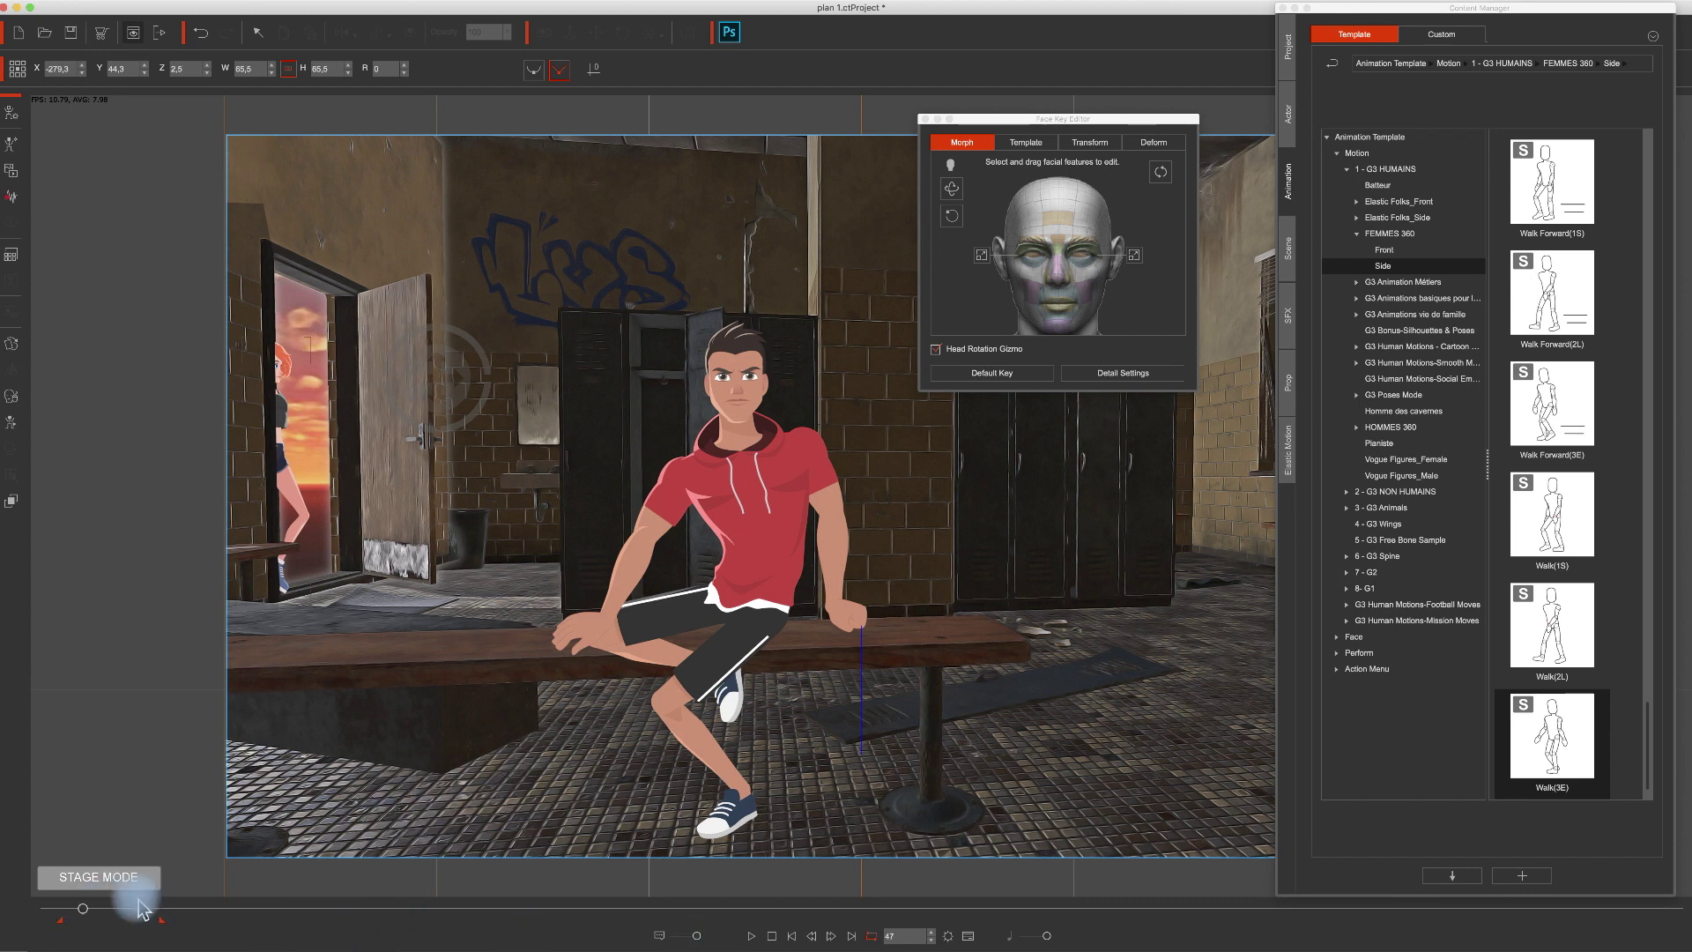
Key Ruby's head turning back the other way around frame 76 and again at frame 111.
left_click_drag(83, 908, 107, 913)
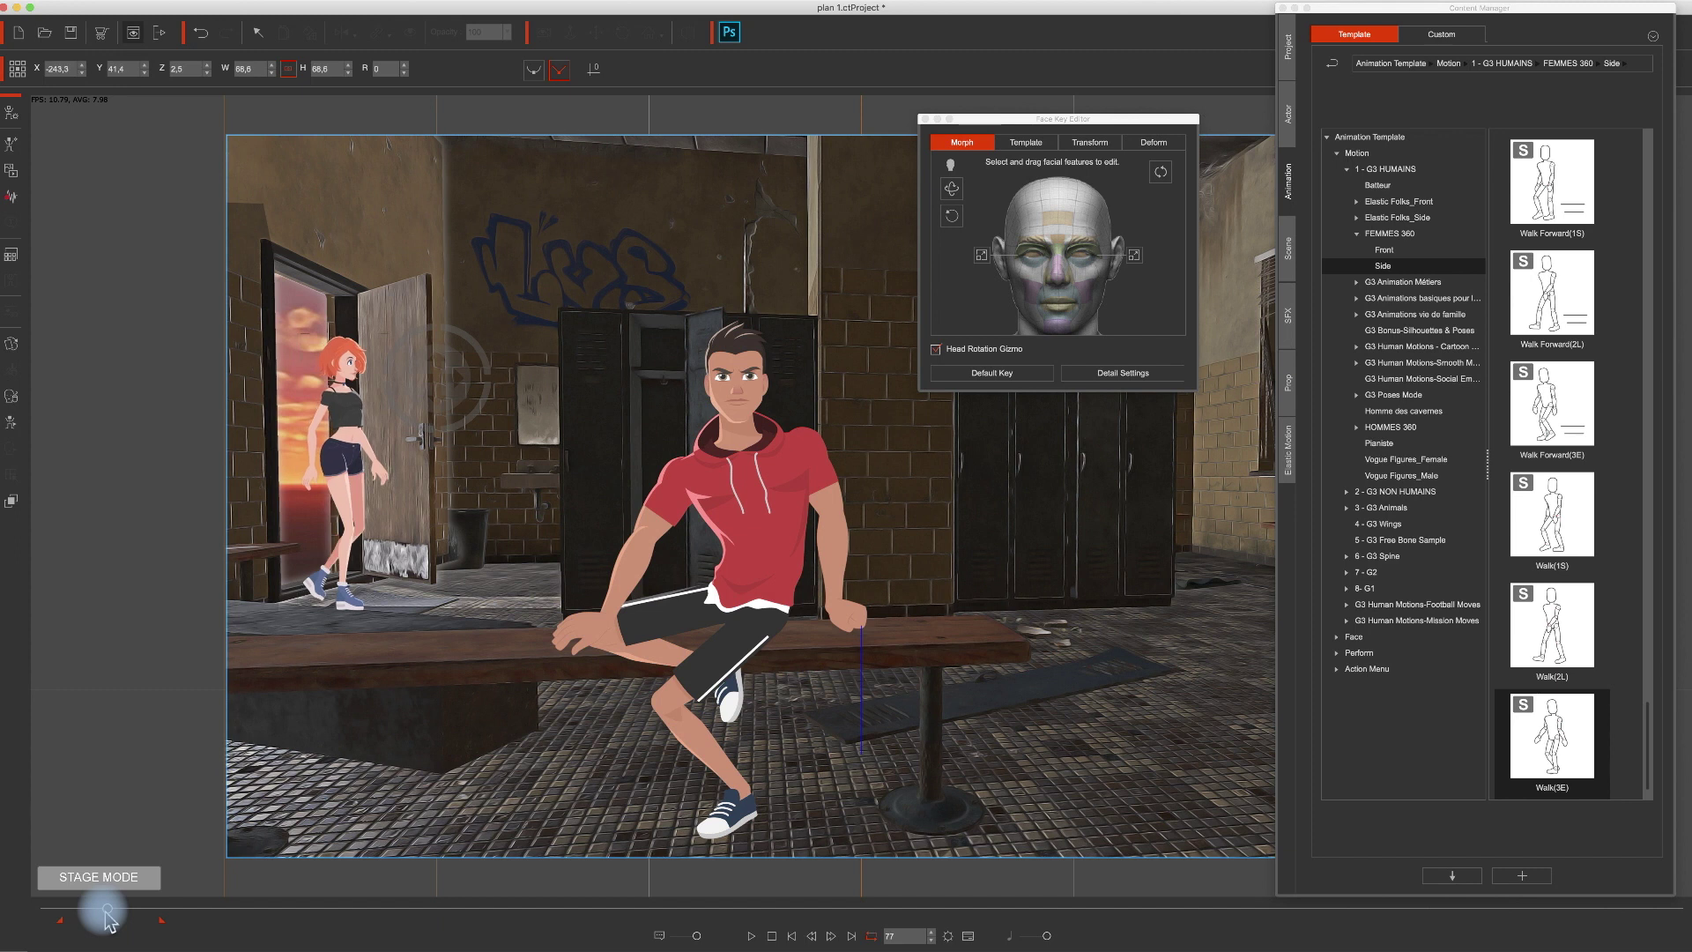
left_click_drag(107, 914, 106, 913)
left_click_drag(471, 445, 278, 399)
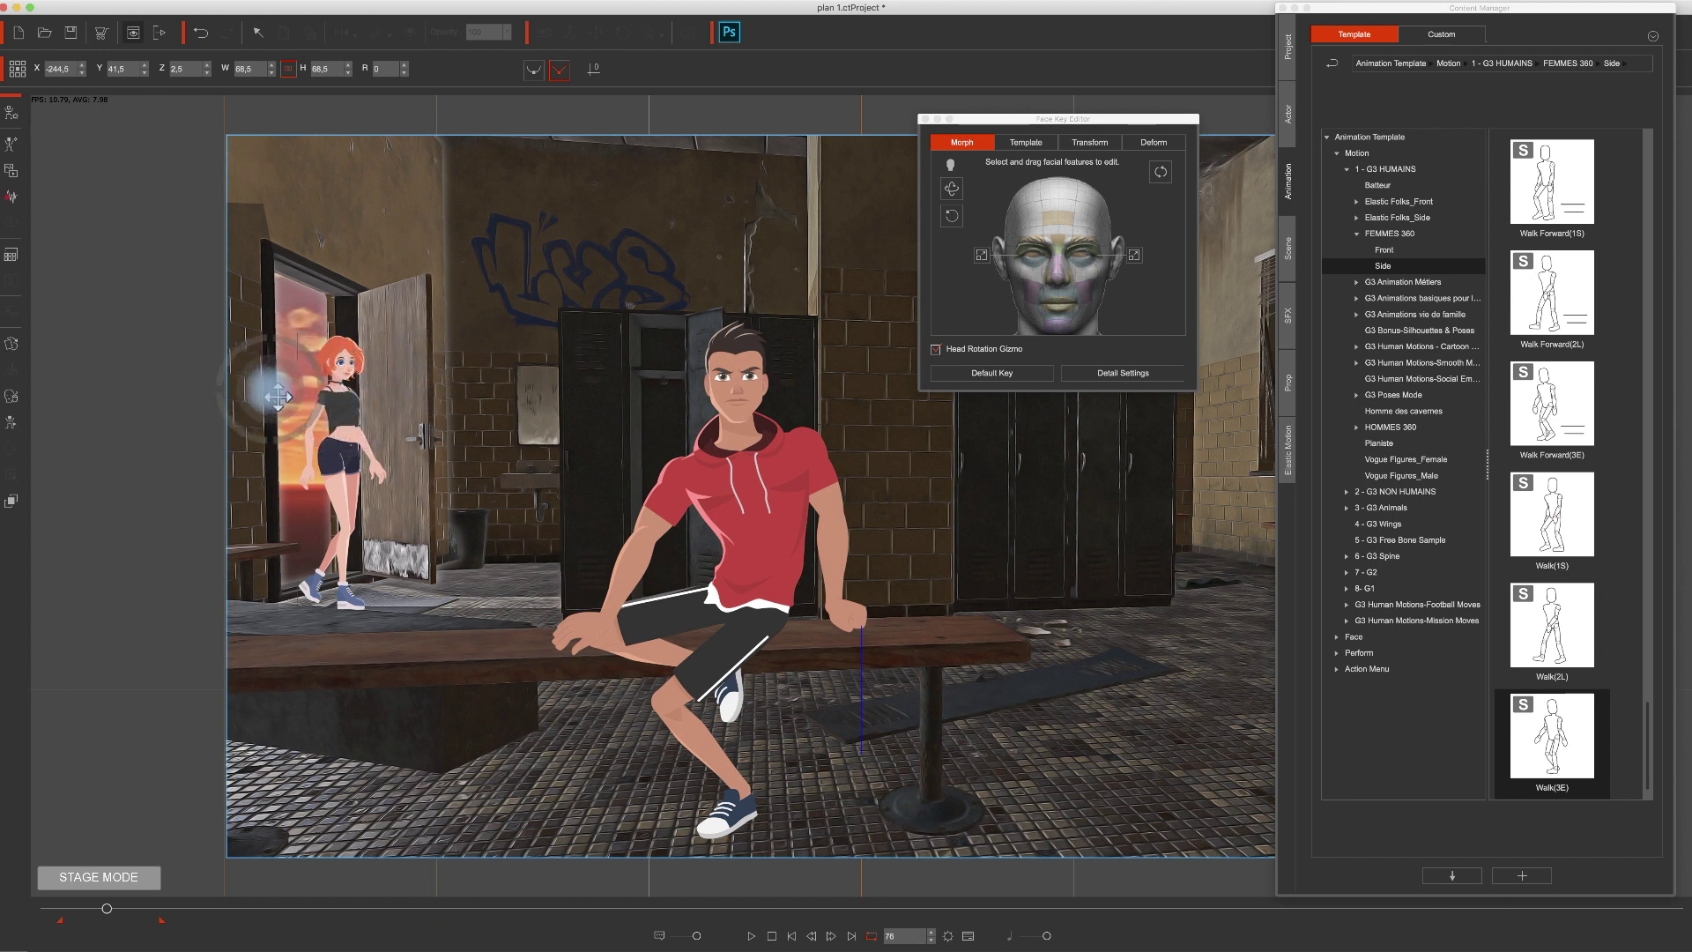
left_click_drag(107, 914, 135, 915)
left_click_drag(297, 400, 233, 411)
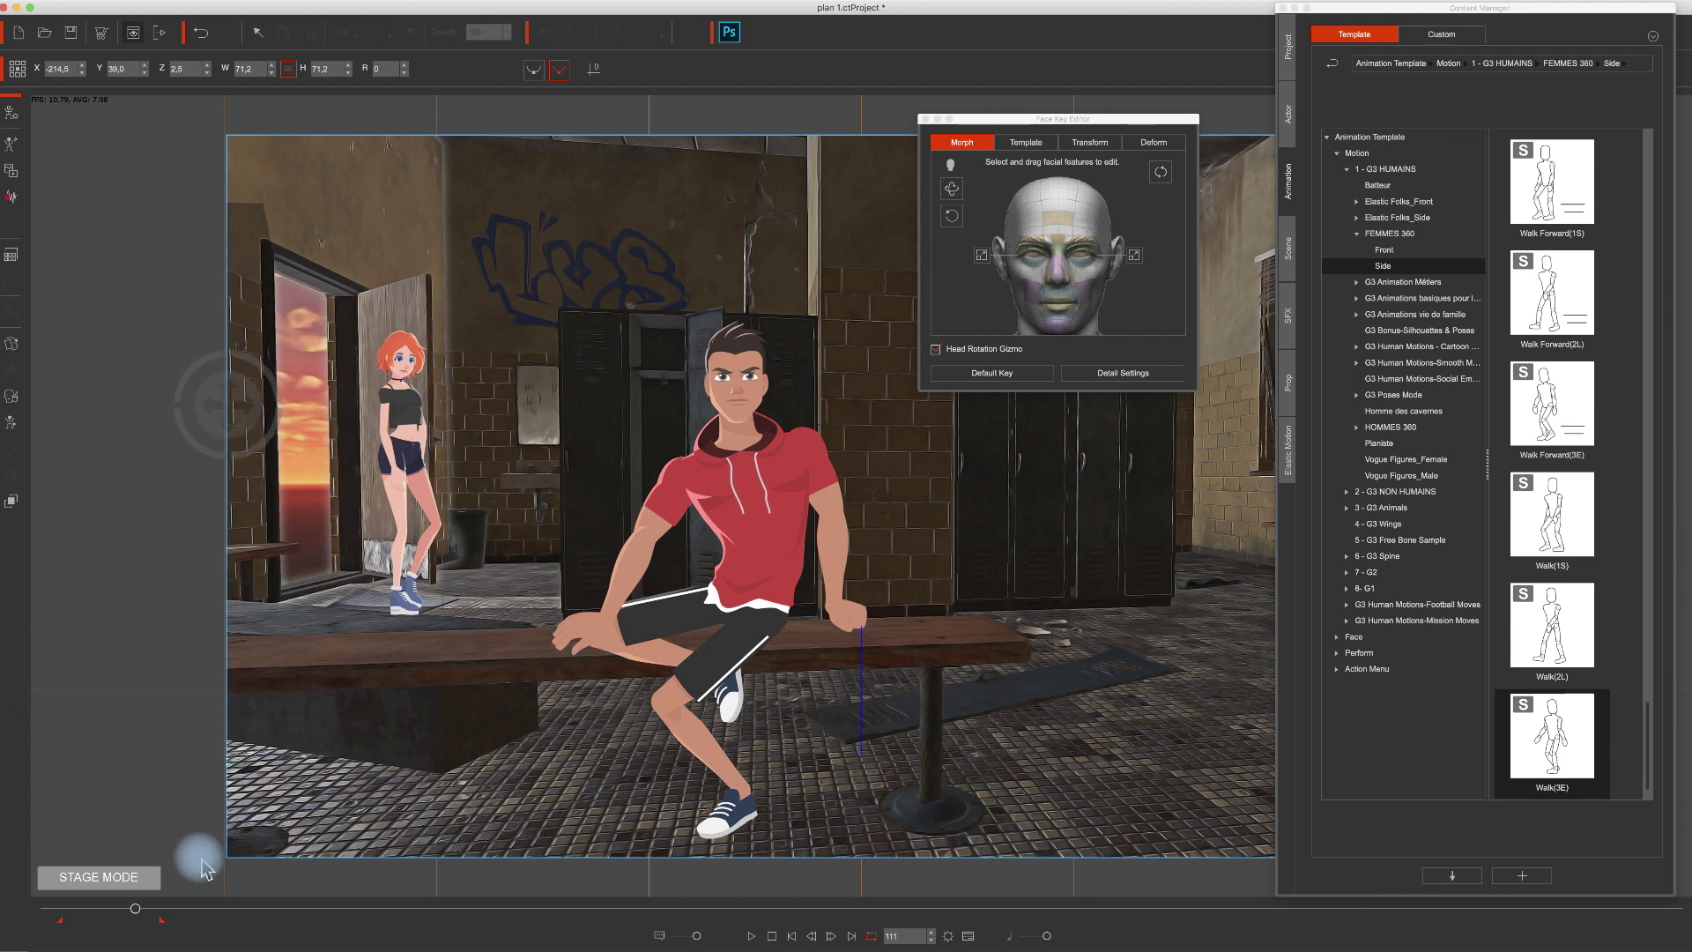
Select Jared for face key editing and turn his head away from the door at frame 26.
left_click_drag(138, 916, 145, 919)
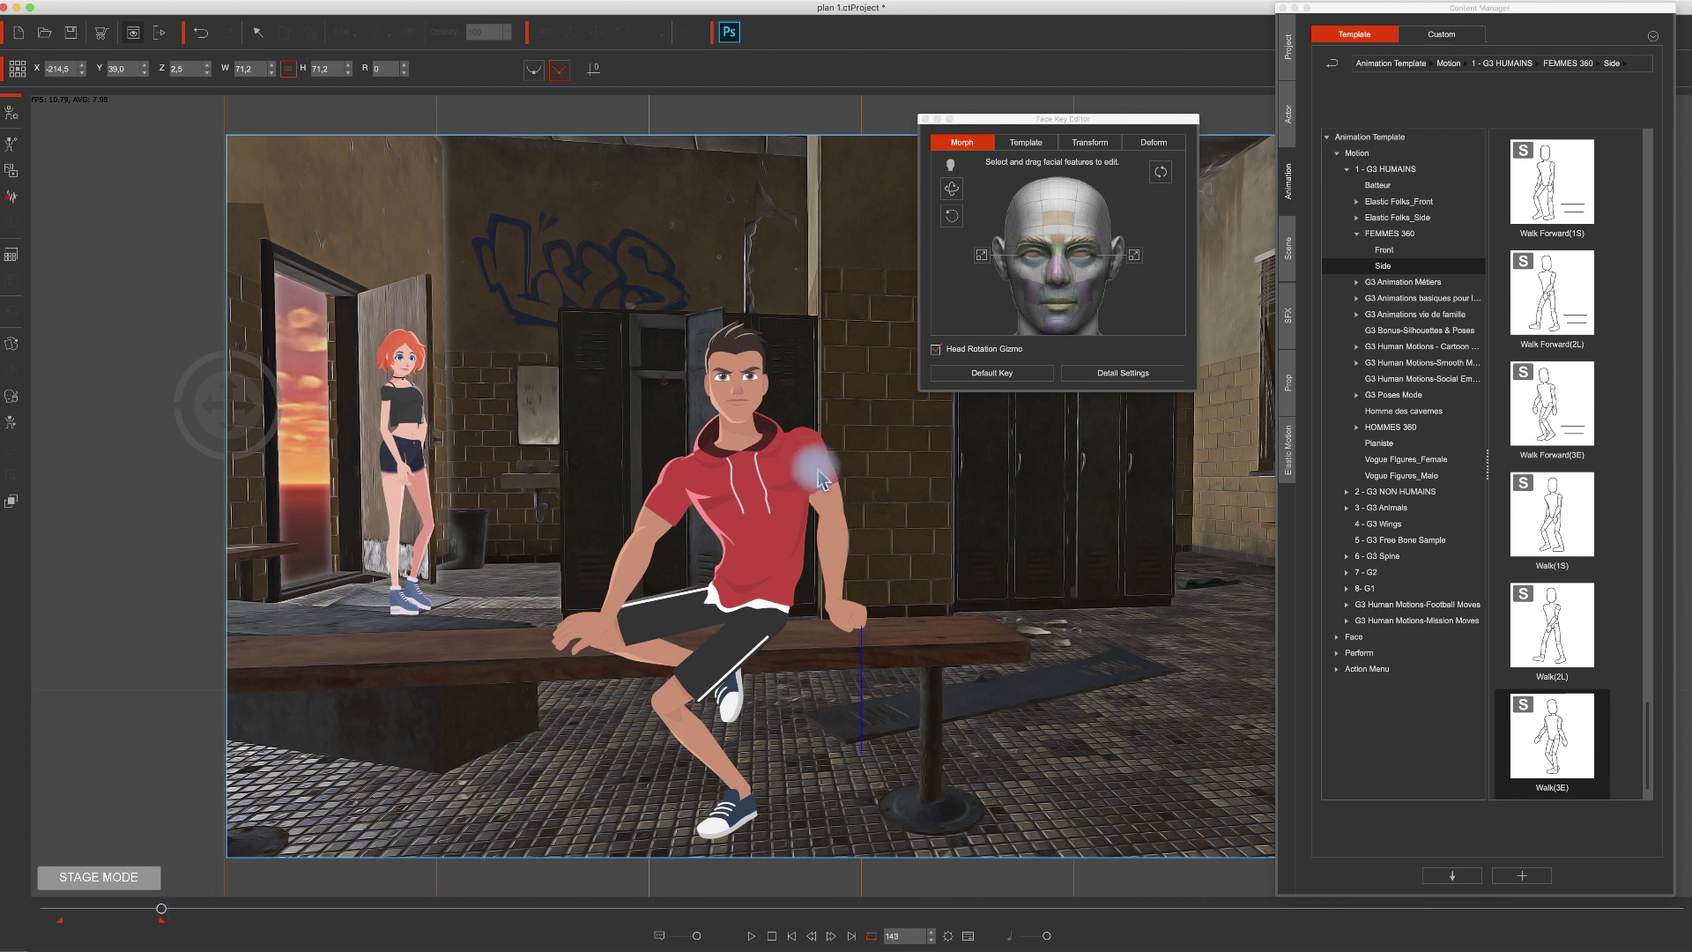
left_click(736, 481)
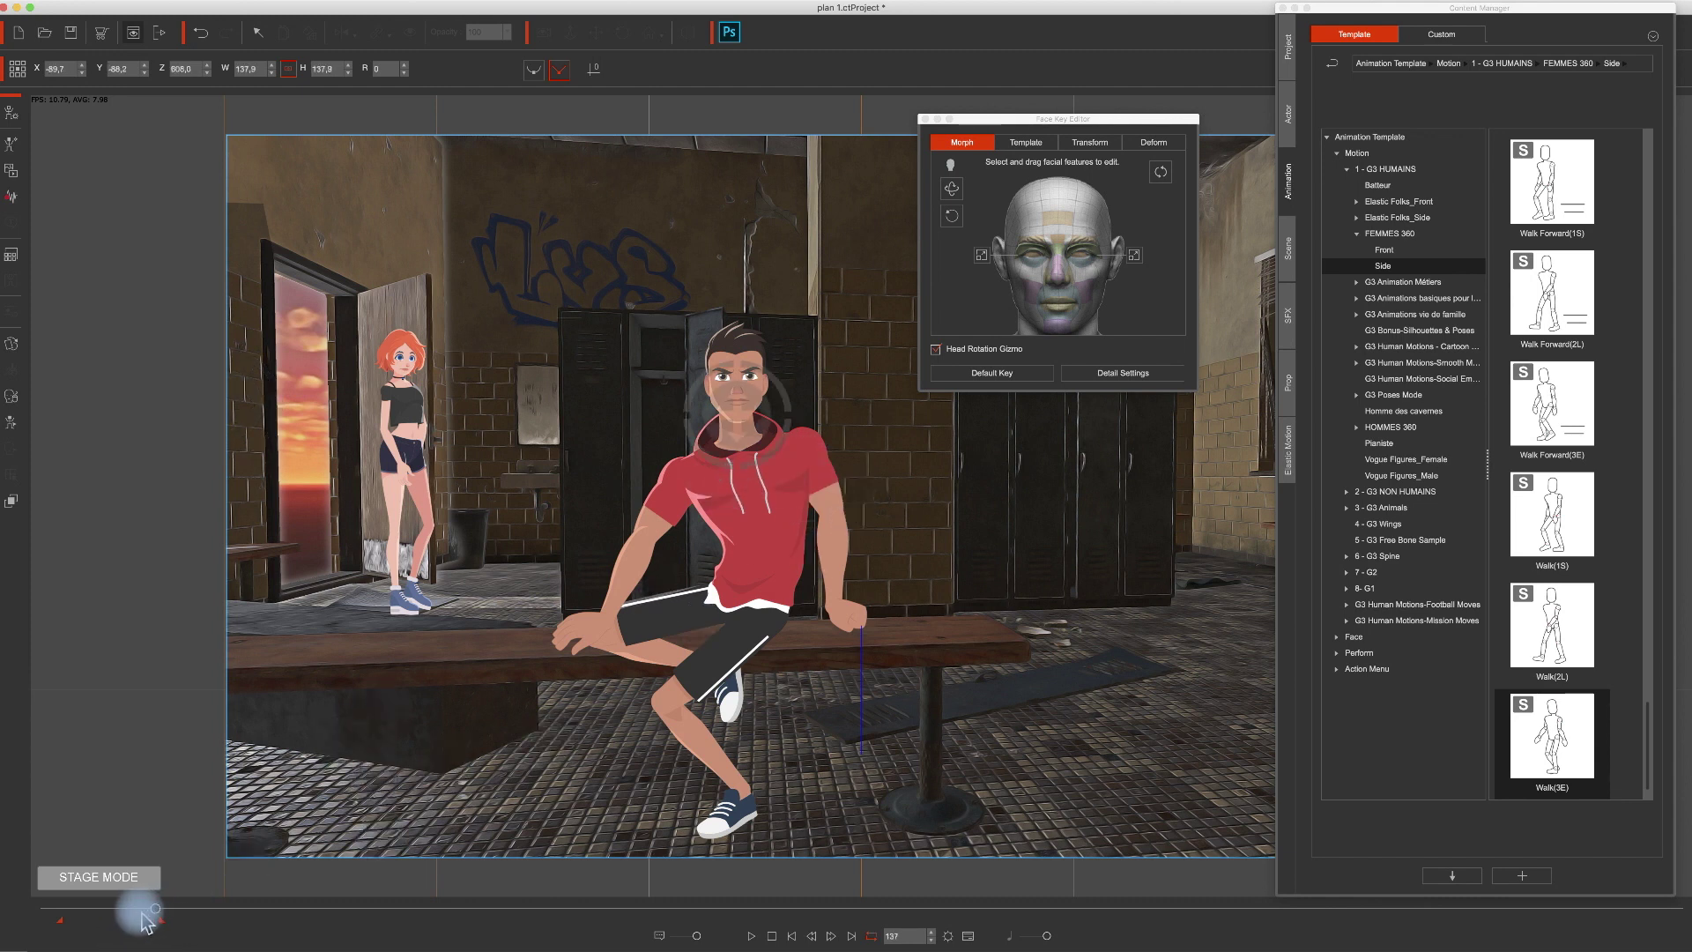
left_click_drag(123, 921, 112, 920)
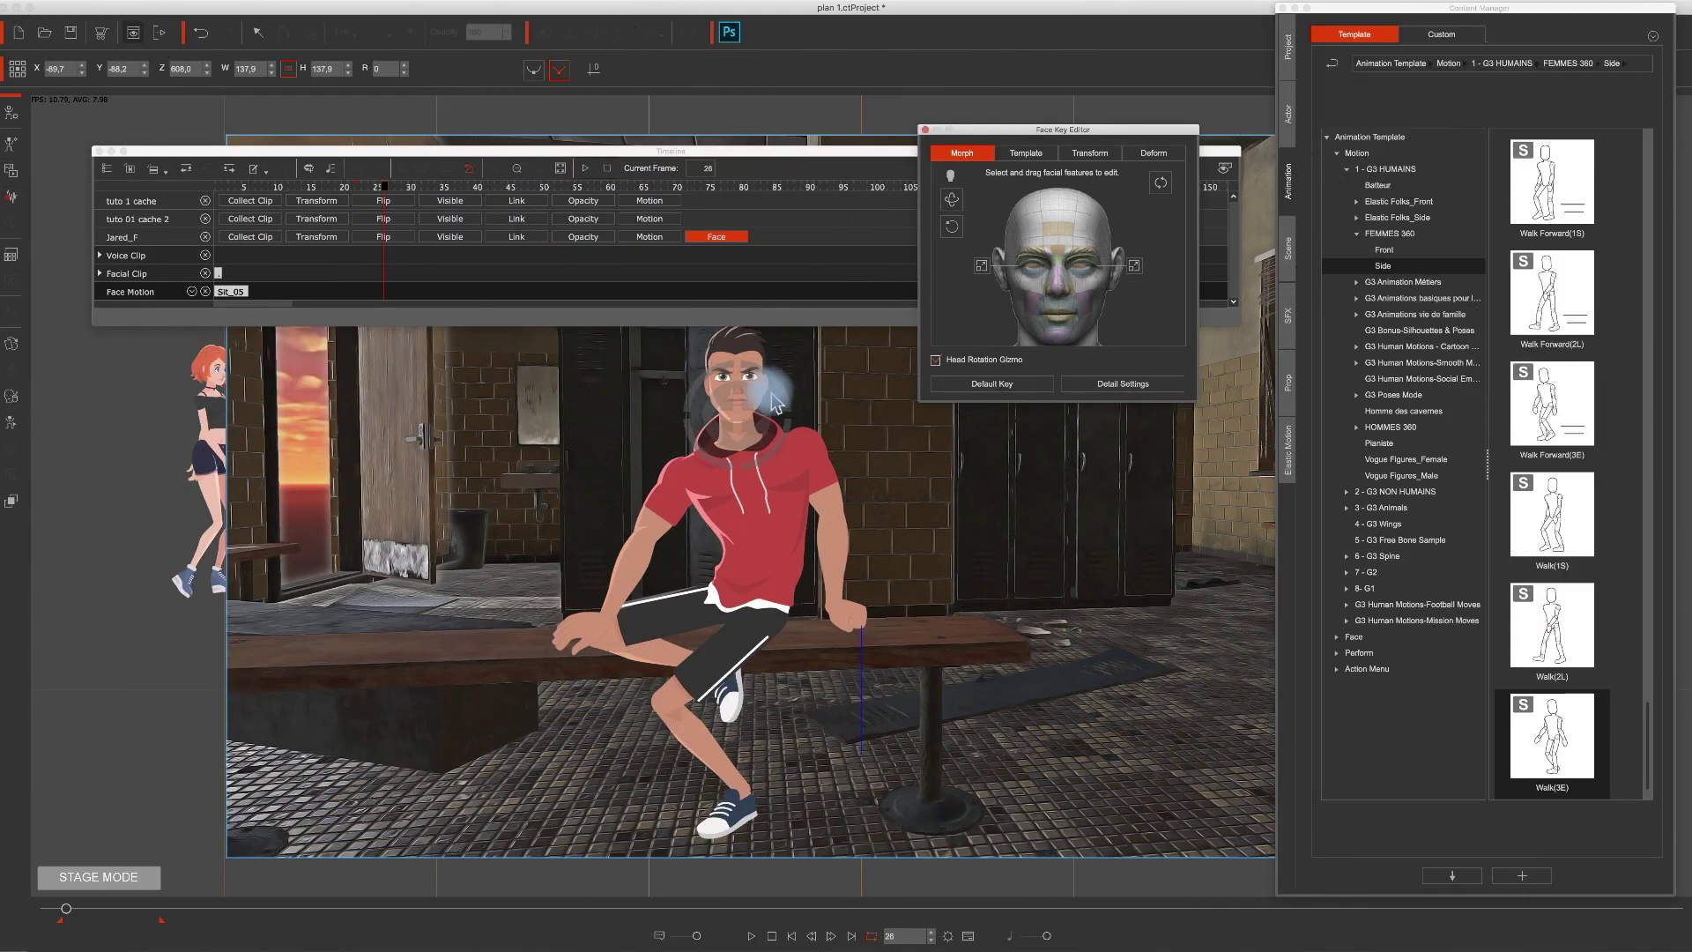
left_click_drag(741, 414, 830, 424)
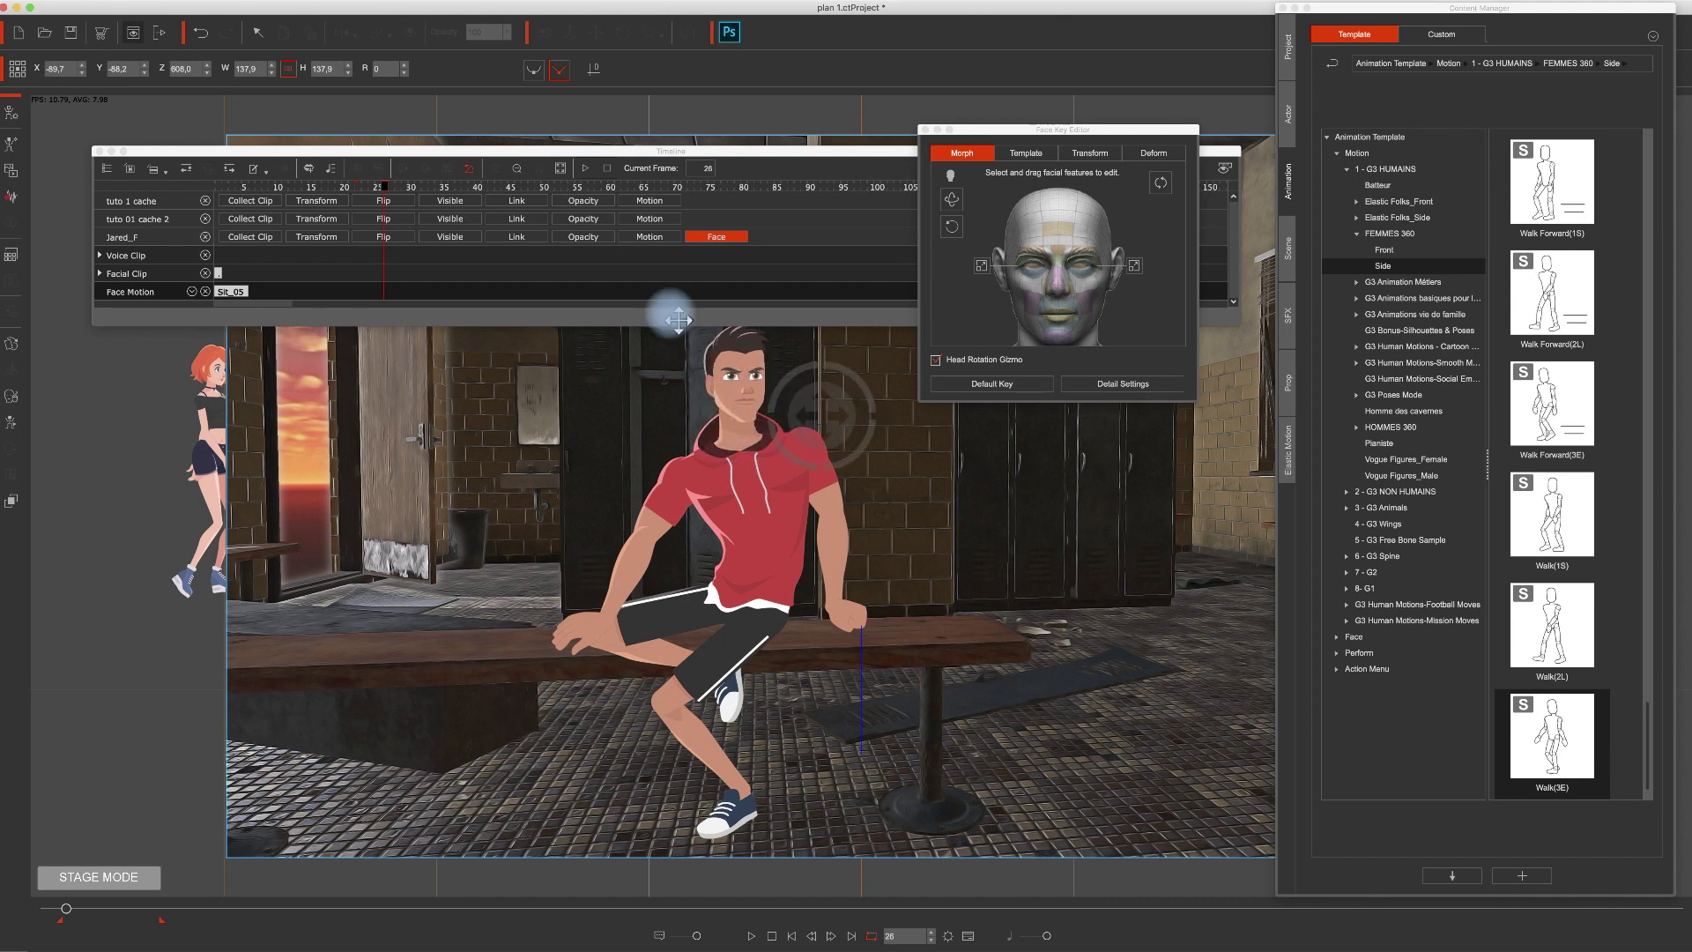
Key Jared's head facing forward and lowered at frame 63, and turned toward Ruby at frame 115.
left_click(96, 915)
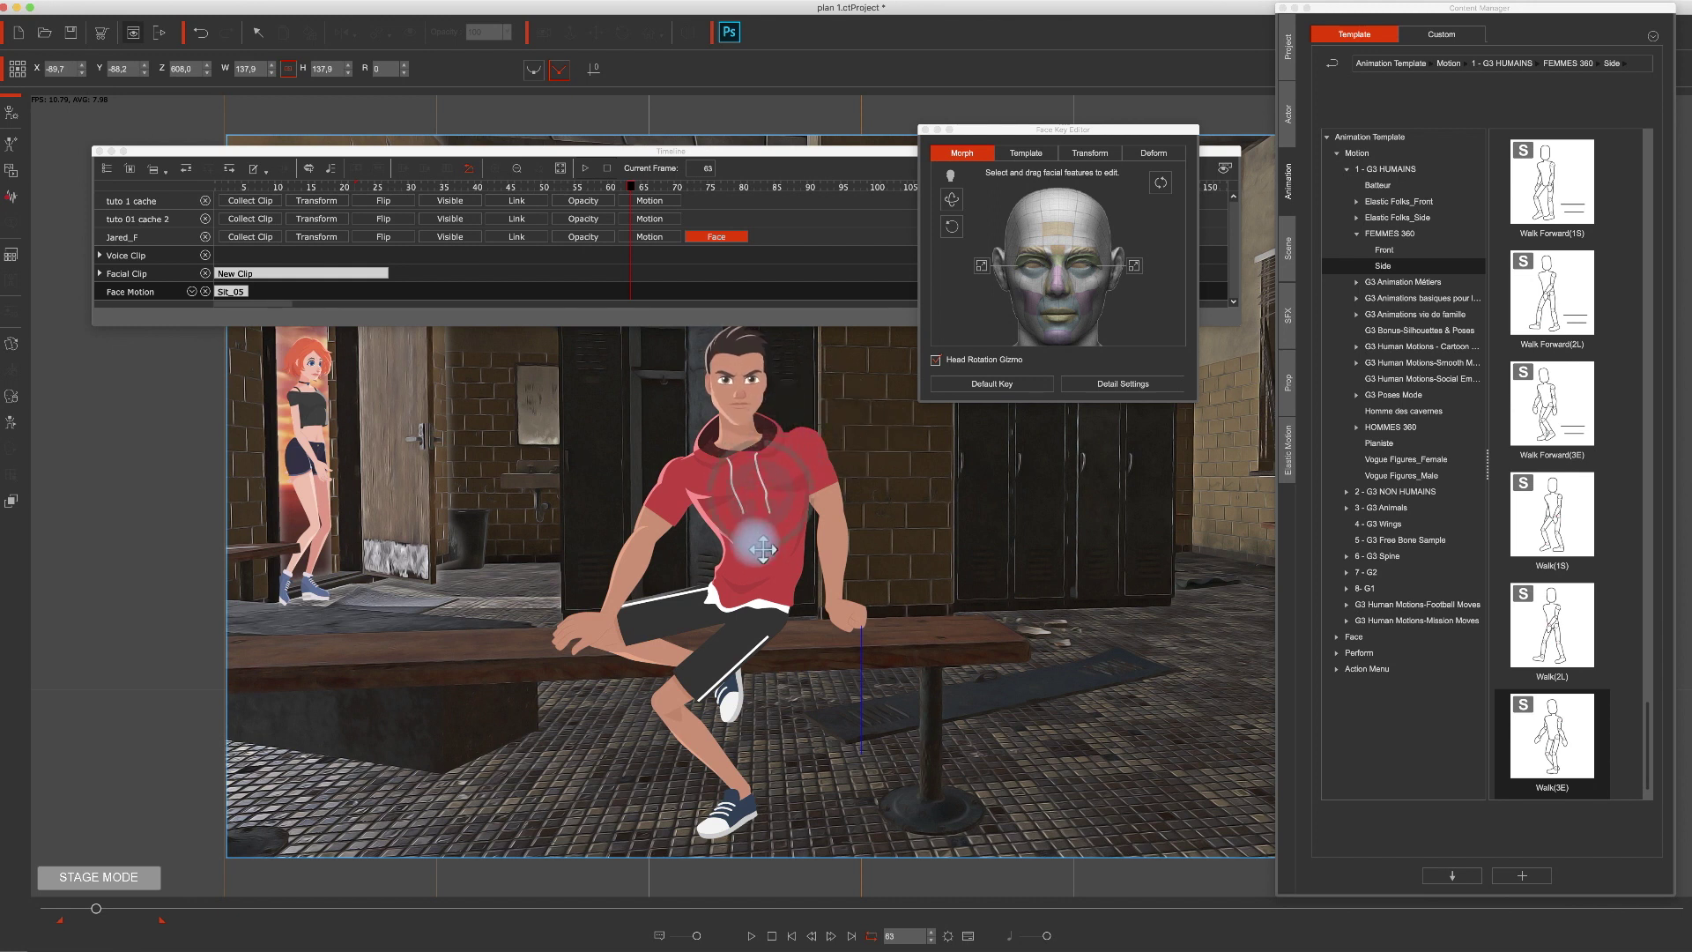
left_click(139, 908)
left_click_drag(740, 555, 532, 373)
Play back the scene to check the timing of Jared's head turns.
left_click(64, 909)
key("space")
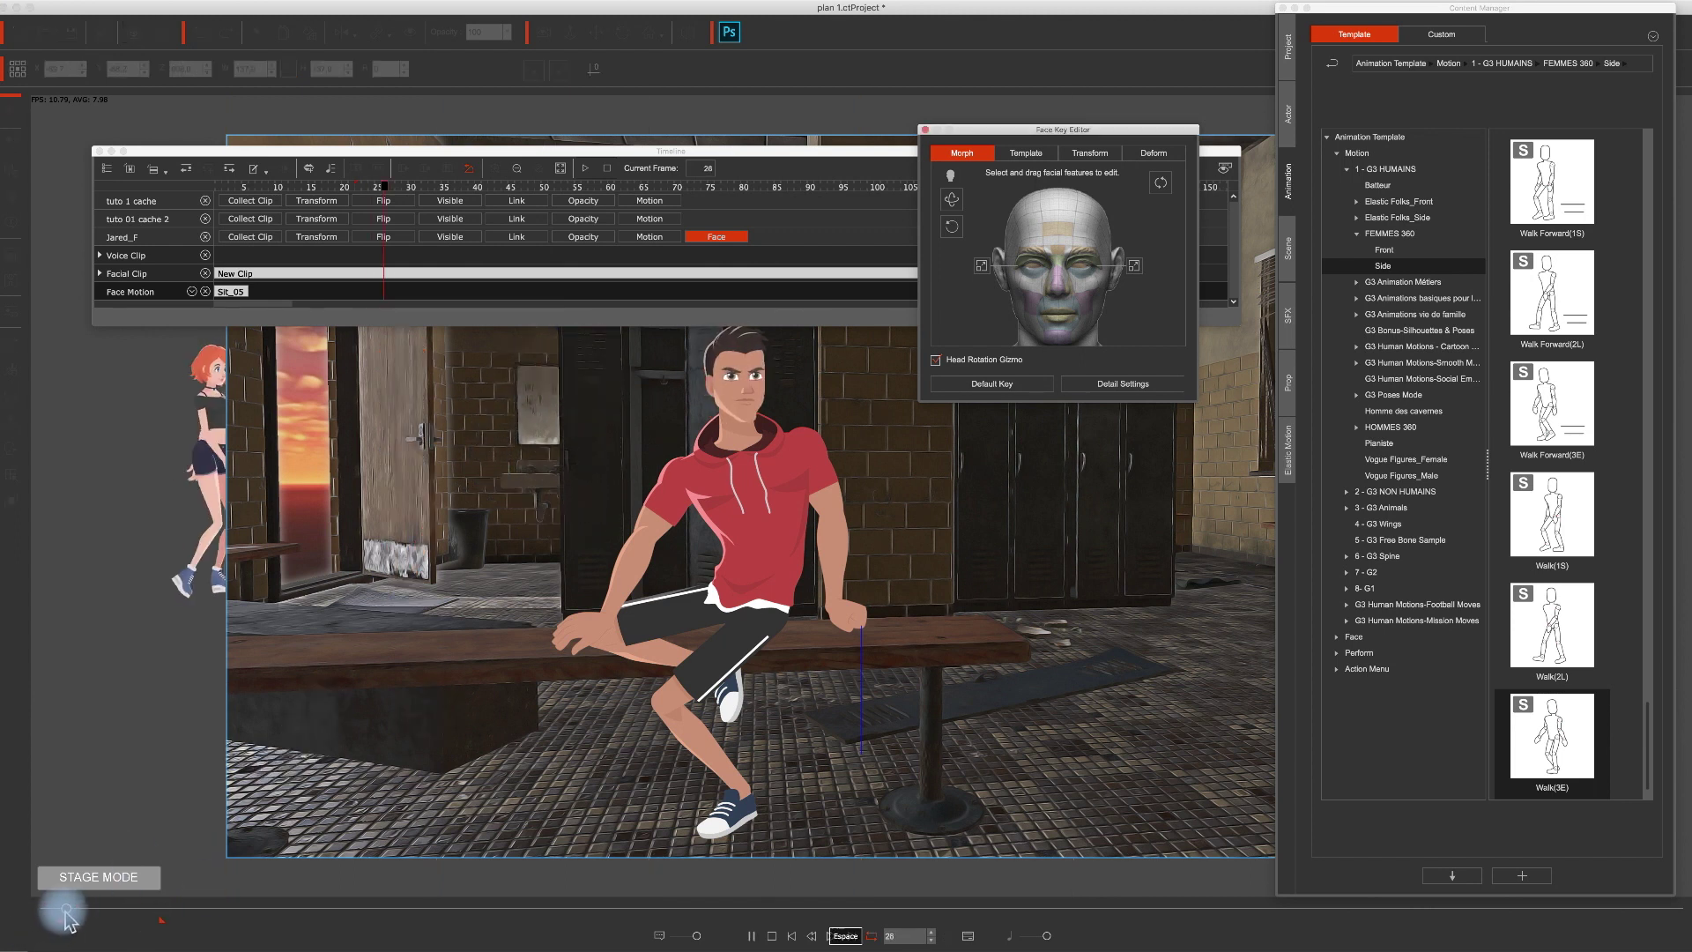
key("space")
left_click(91, 911)
left_click(750, 935)
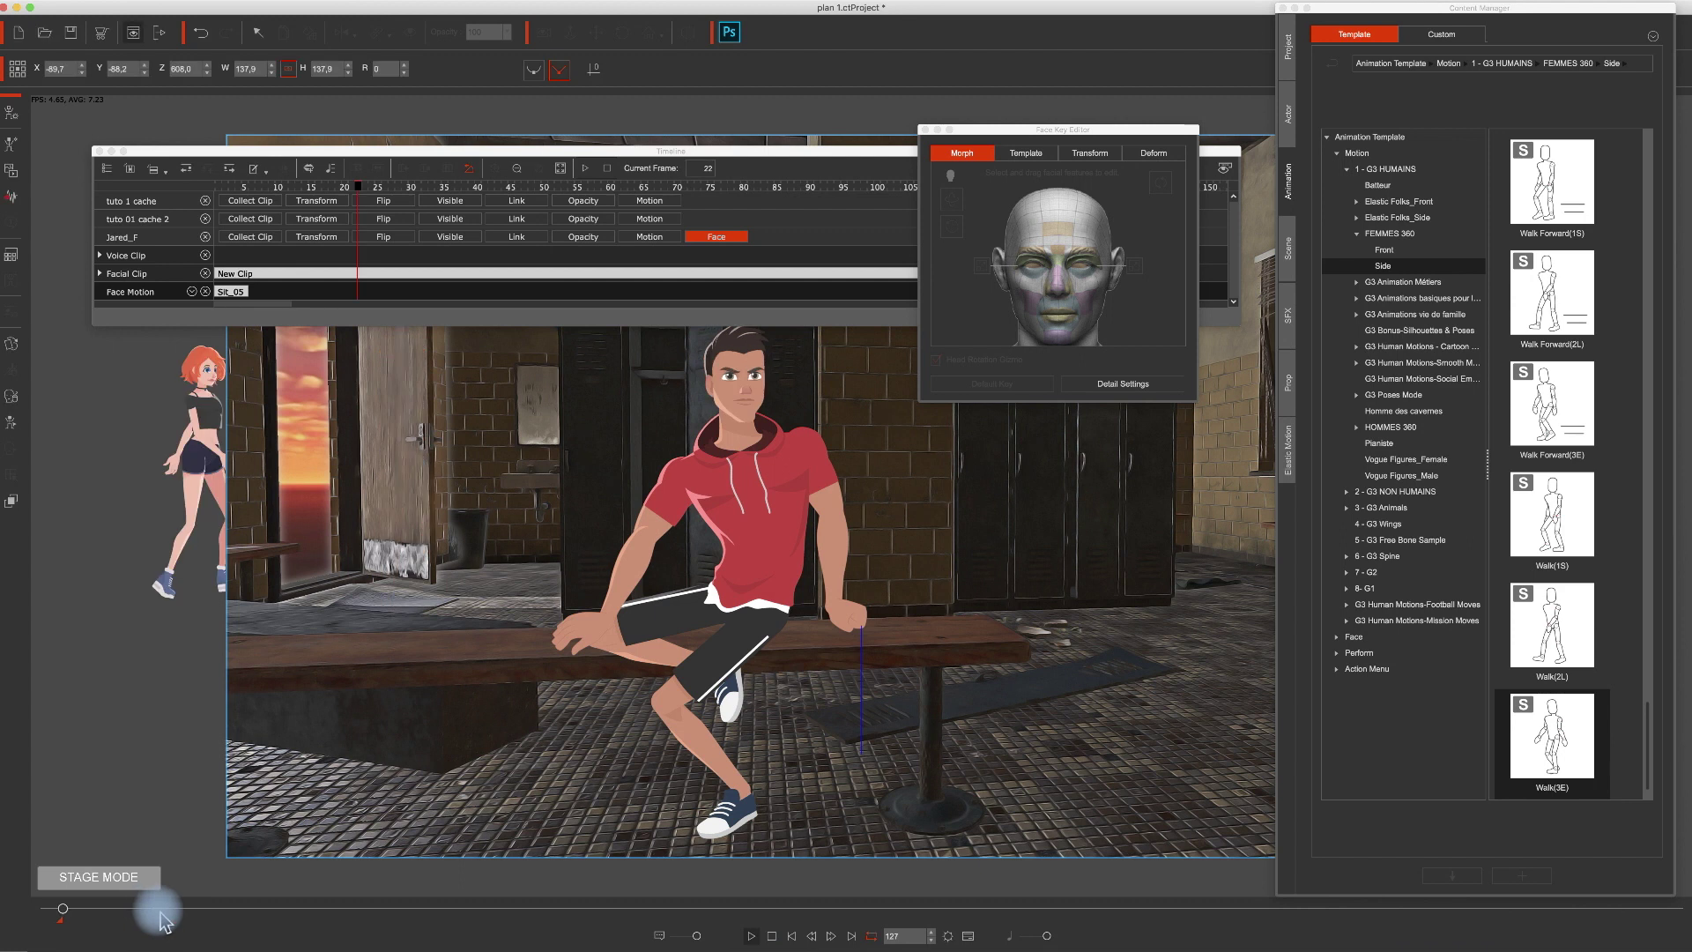
At frame 62, key Jared's head facing straight ahead and preview the motion from about frame 27.
left_click(70, 912)
left_click_drag(70, 912, 95, 909)
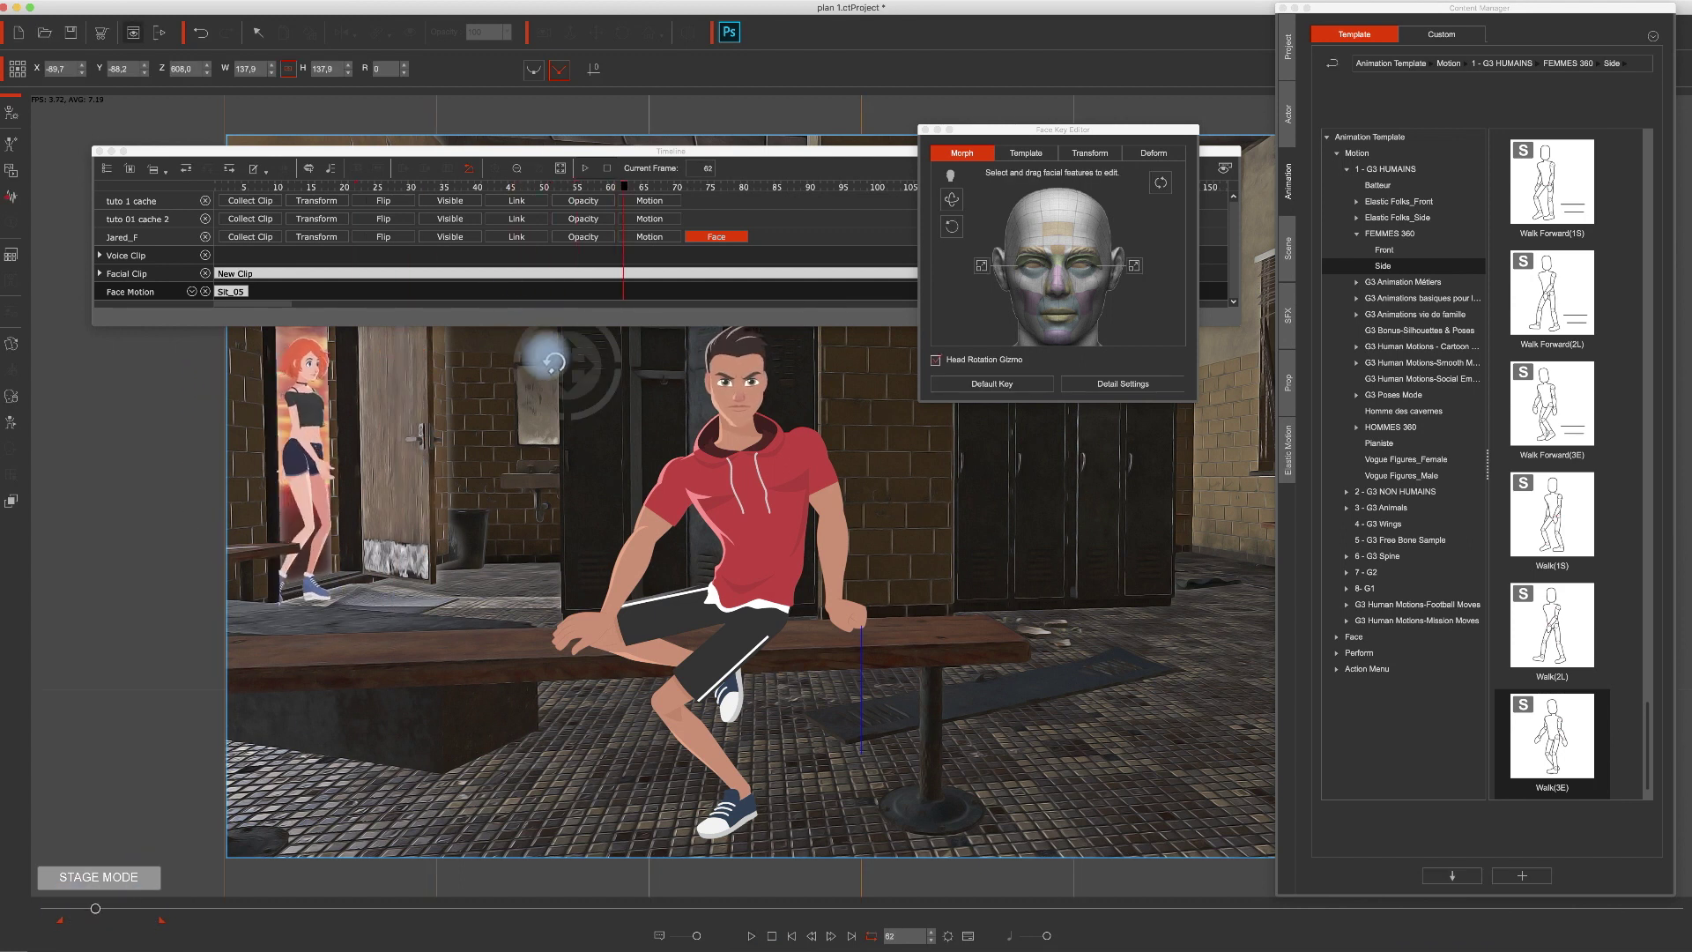
left_click_drag(576, 372, 746, 384)
left_click(67, 914)
key("space")
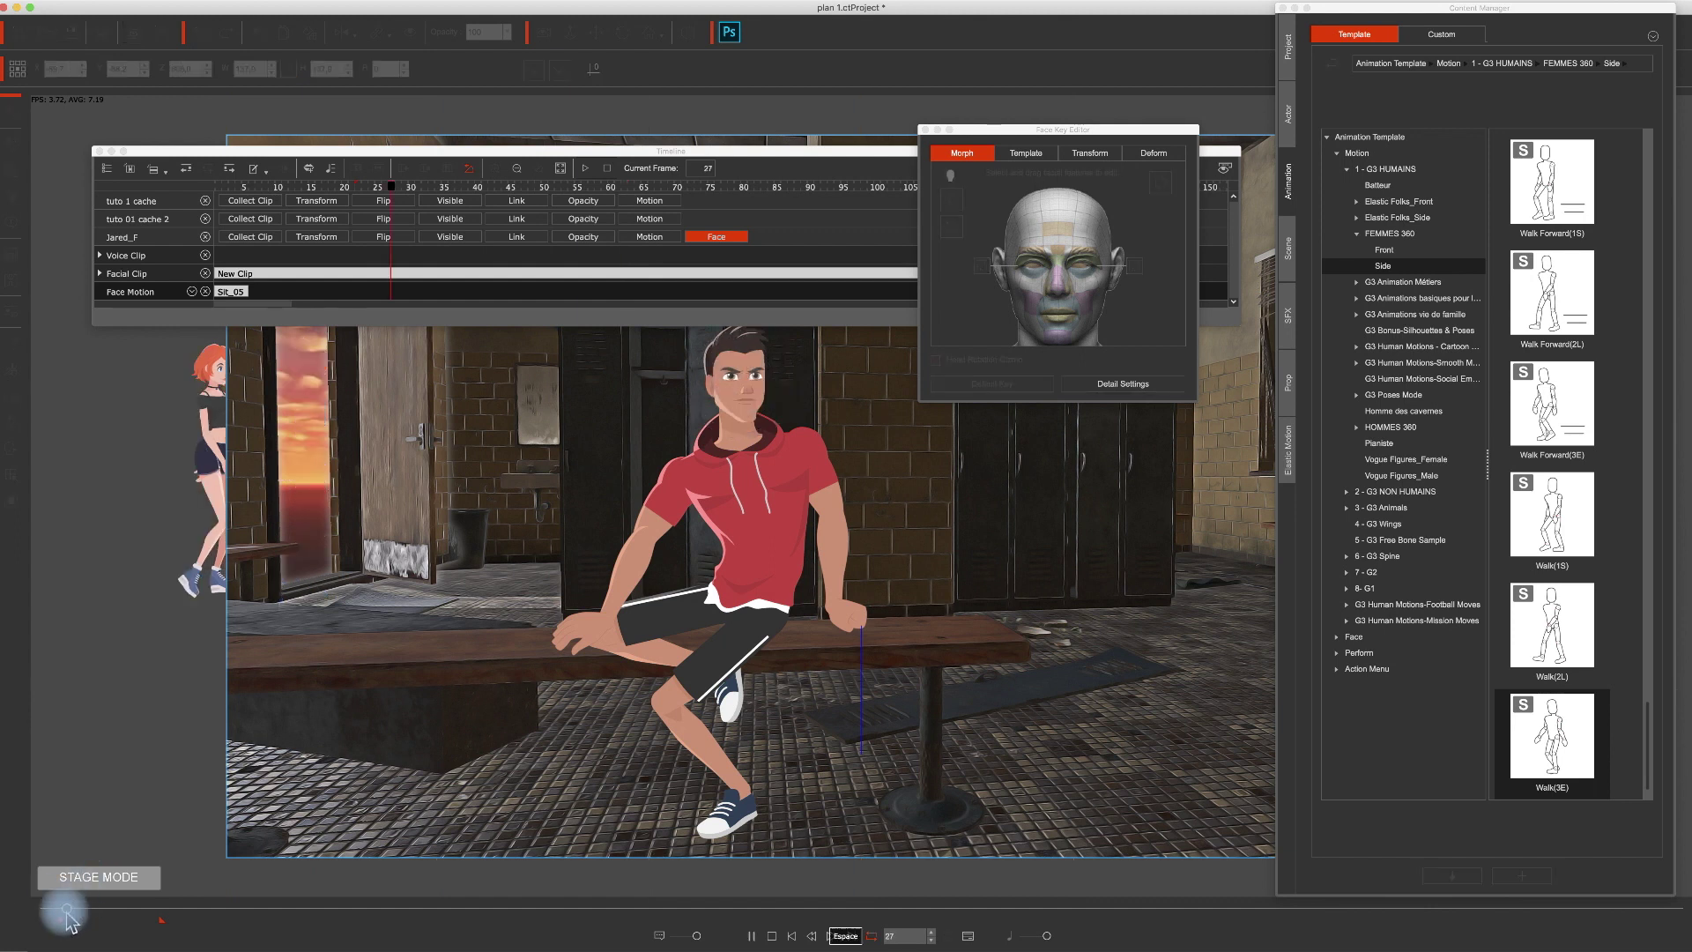
key("space")
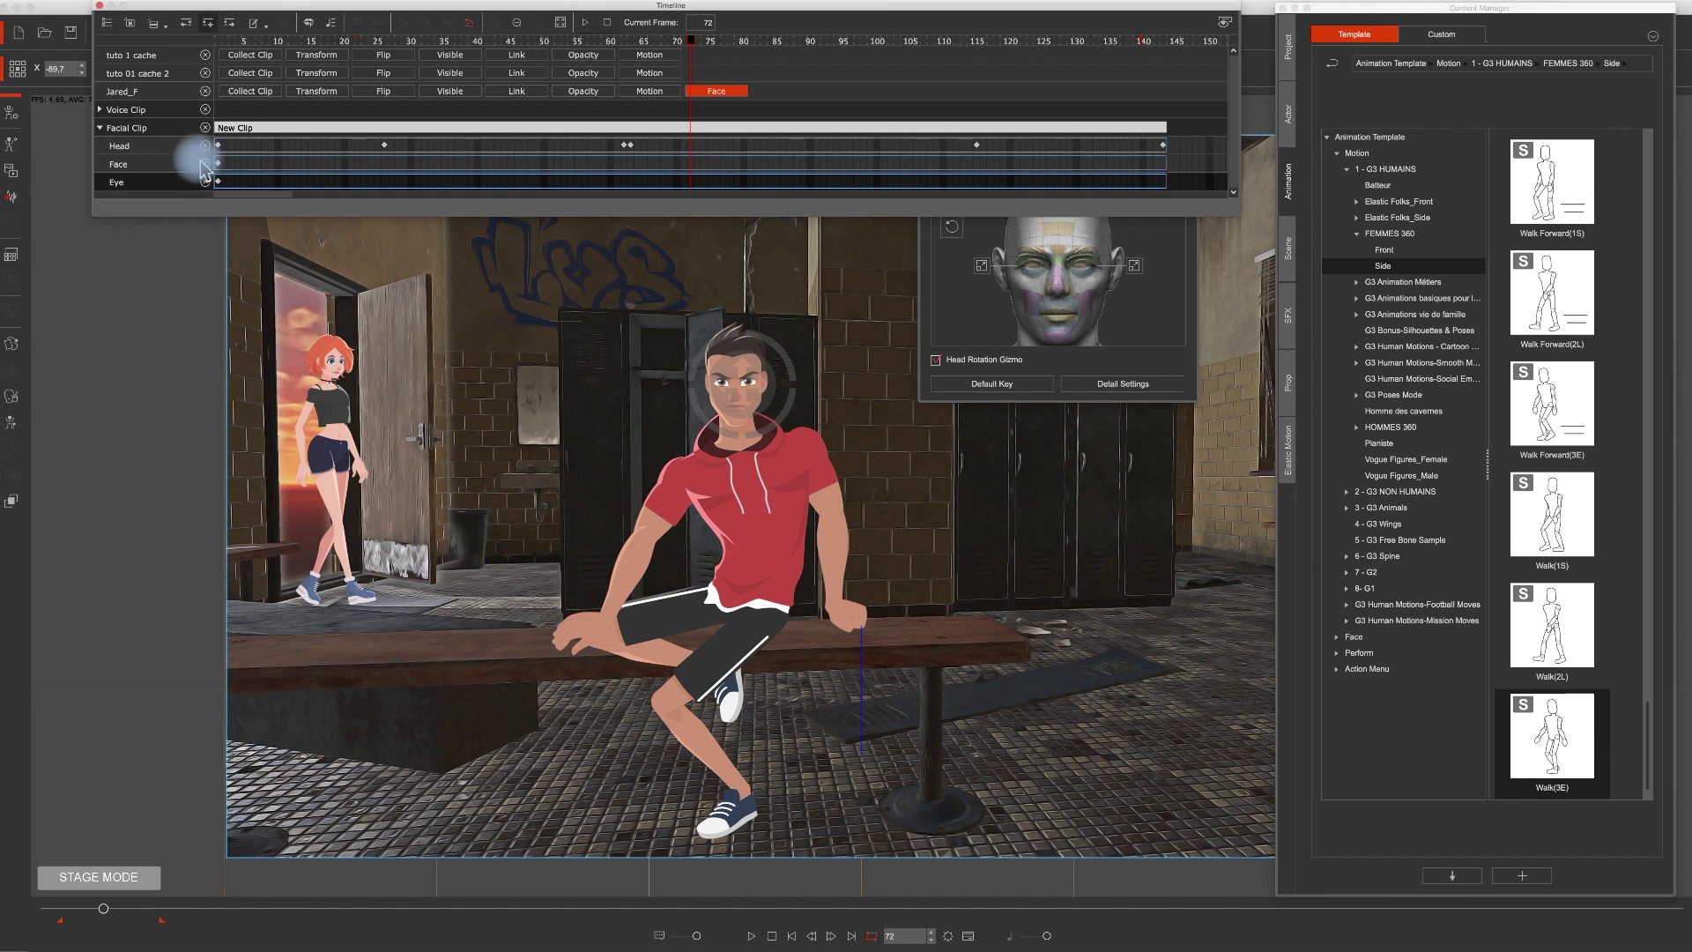
Separate Jared's two adjacent head keys, moving the first to frame 49 and the second to frame 65.
left_click(624, 146)
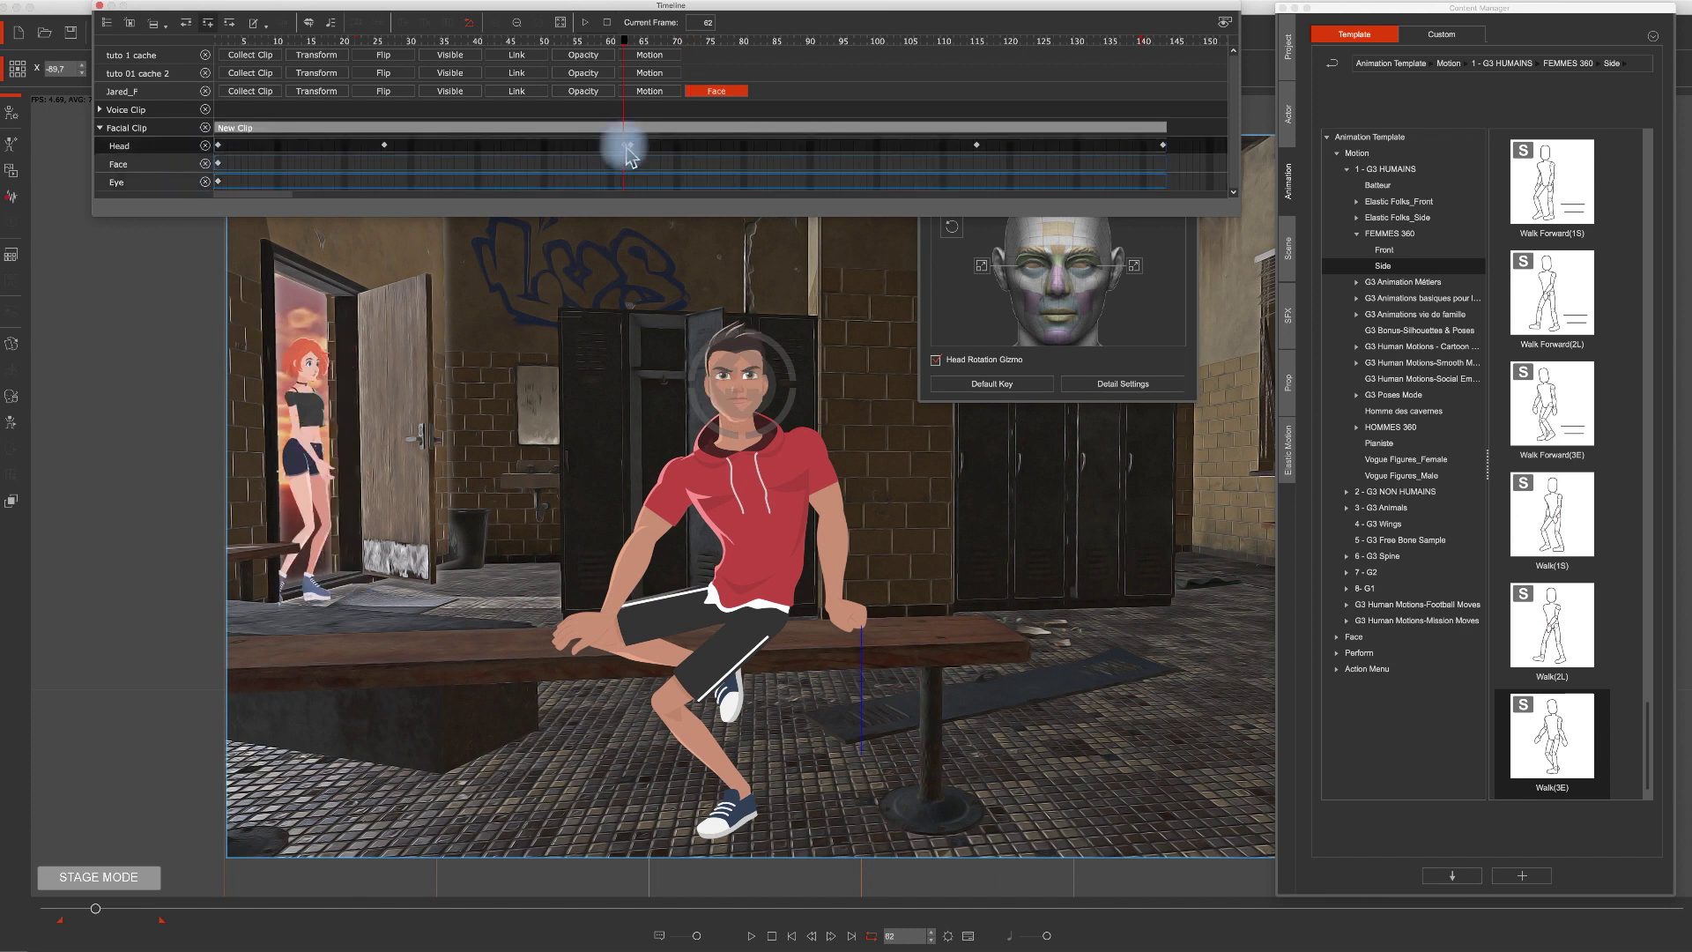
left_click_drag(595, 148, 667, 148)
left_click(631, 148)
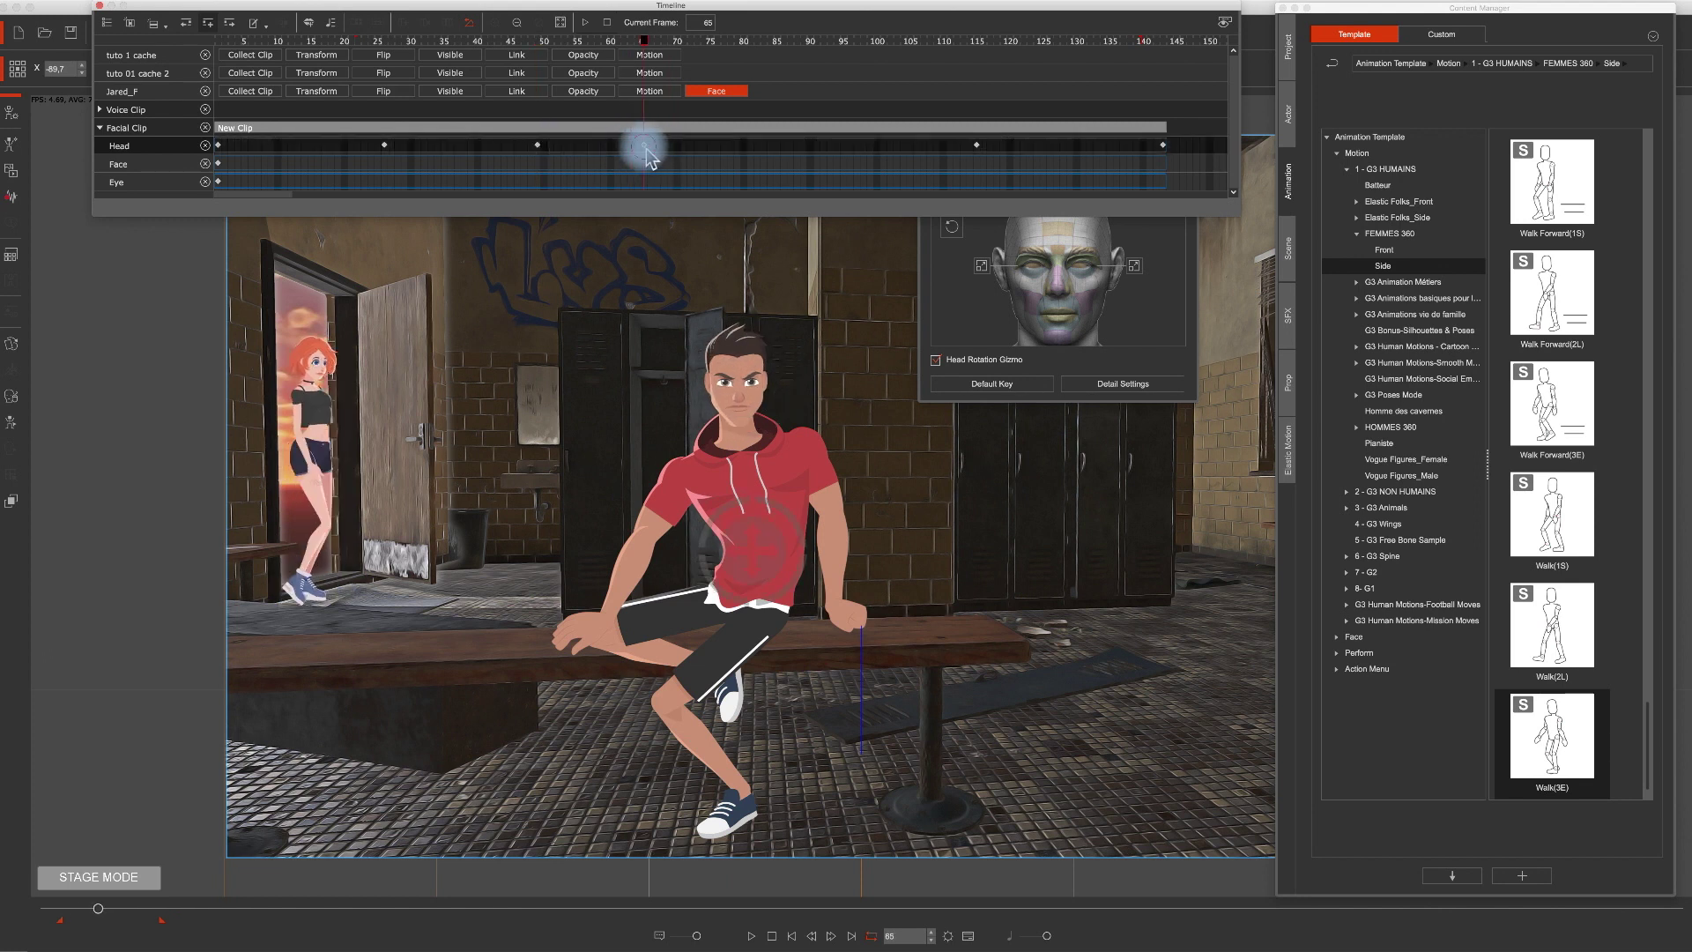
Copy Jared's head key from frame 65 to frame 81 and preview the animation.
right_click(644, 146)
left_click(688, 169)
right_click(750, 146)
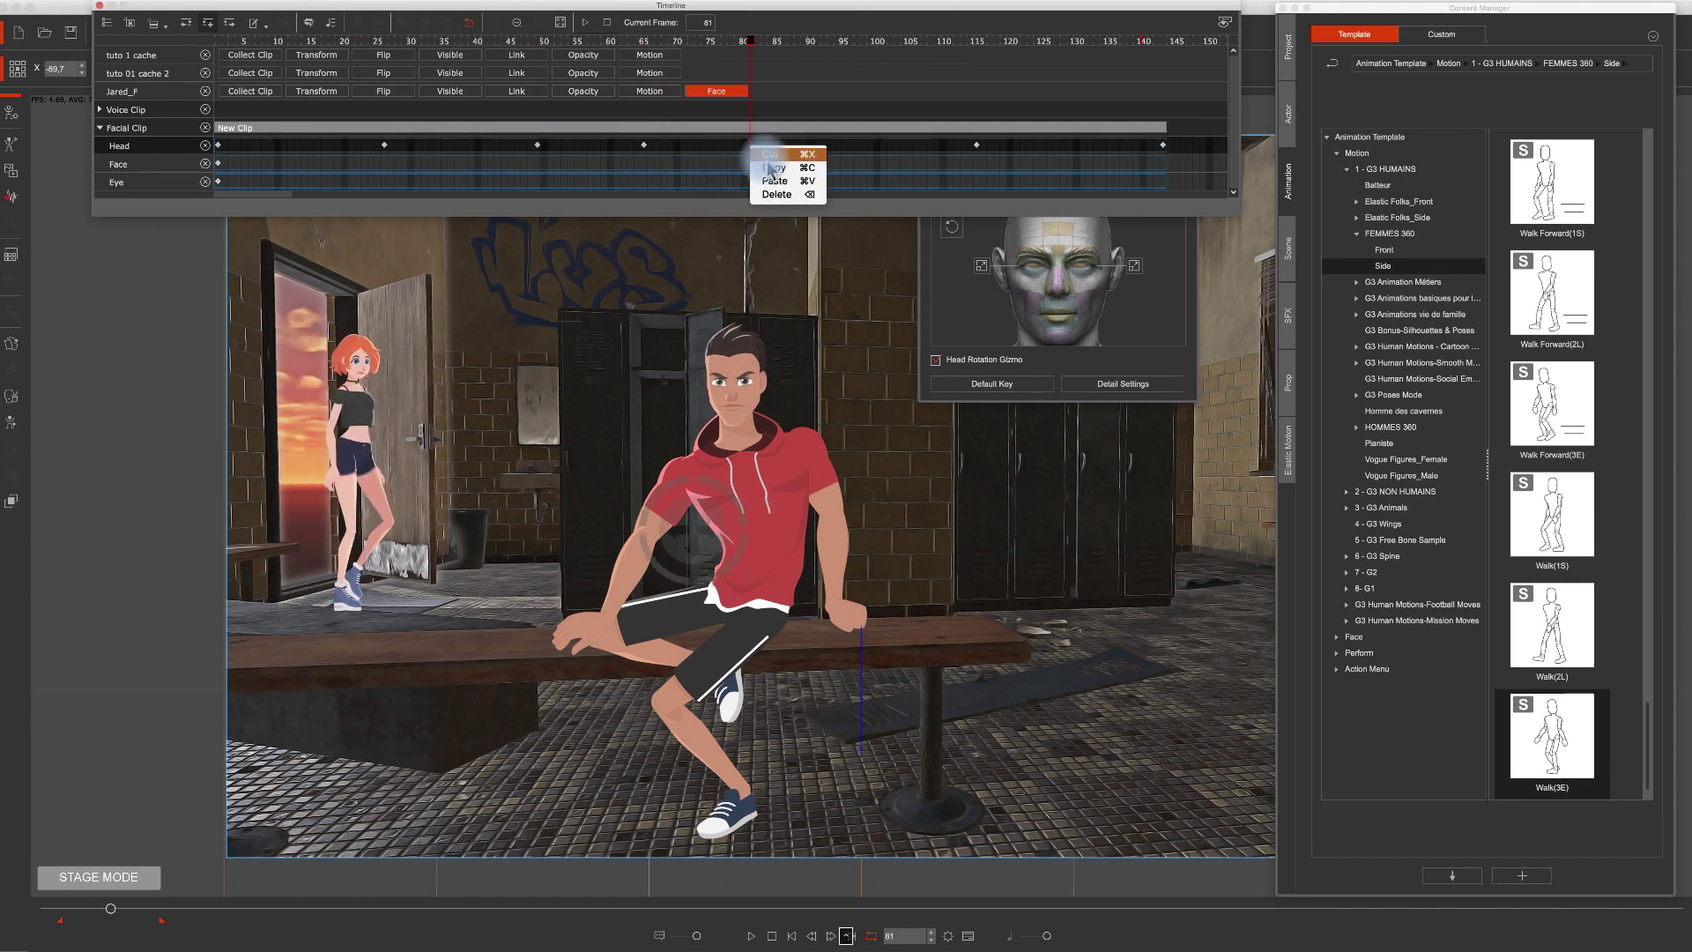
left_click(775, 180)
left_click(231, 42)
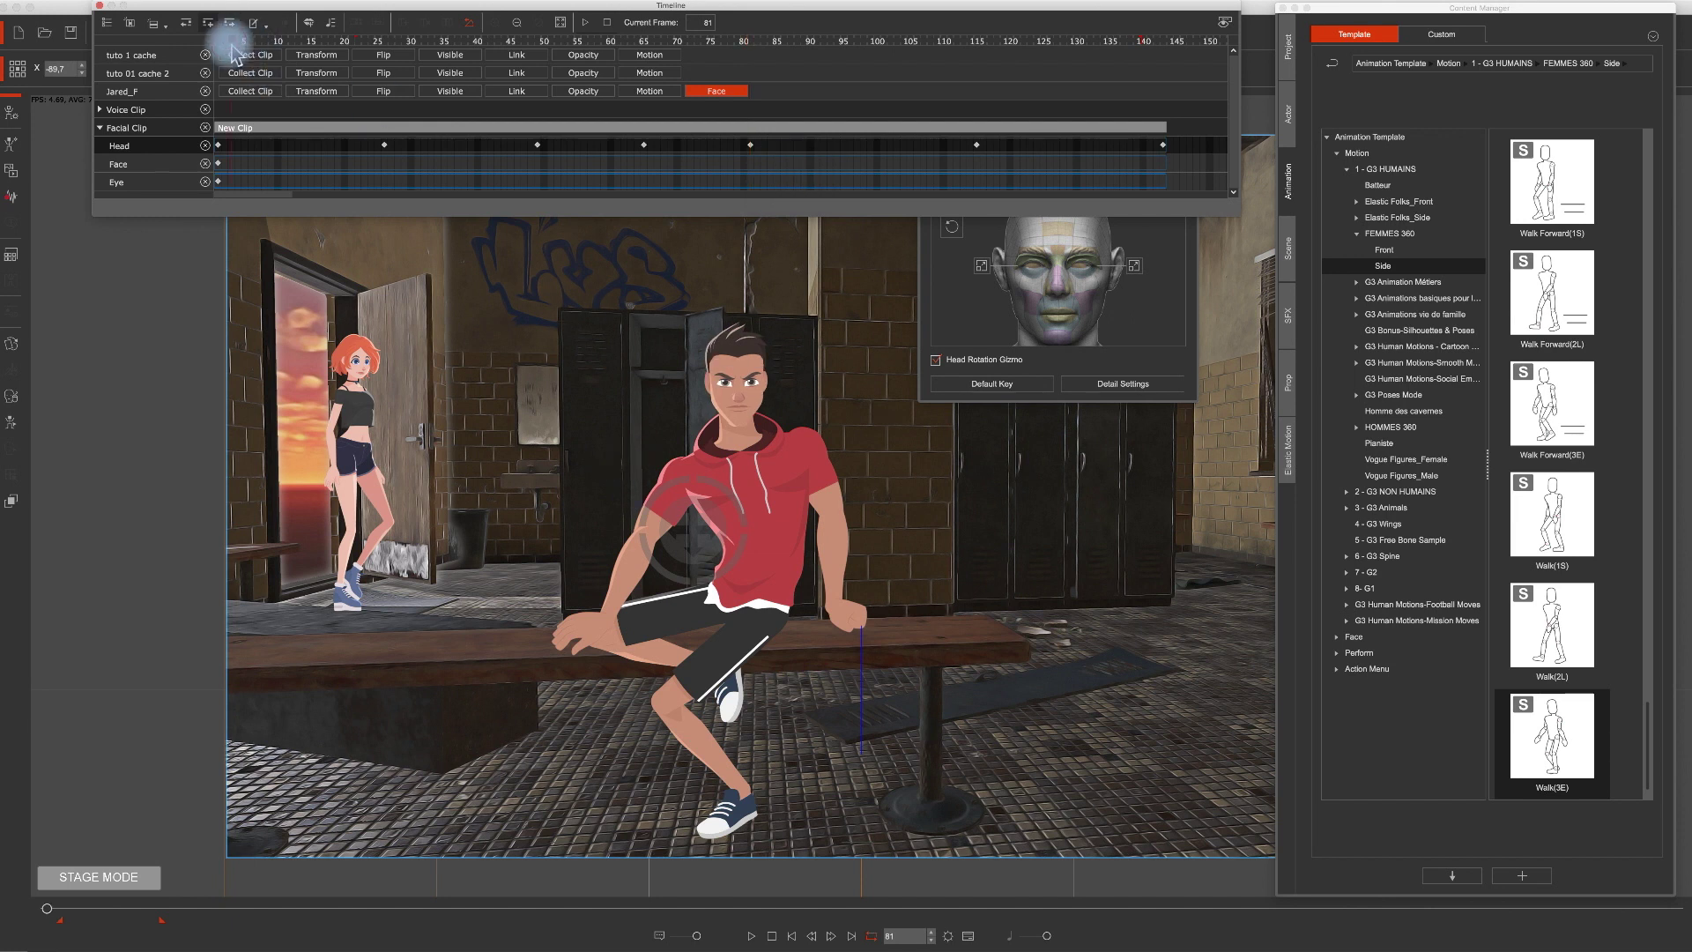
key("space")
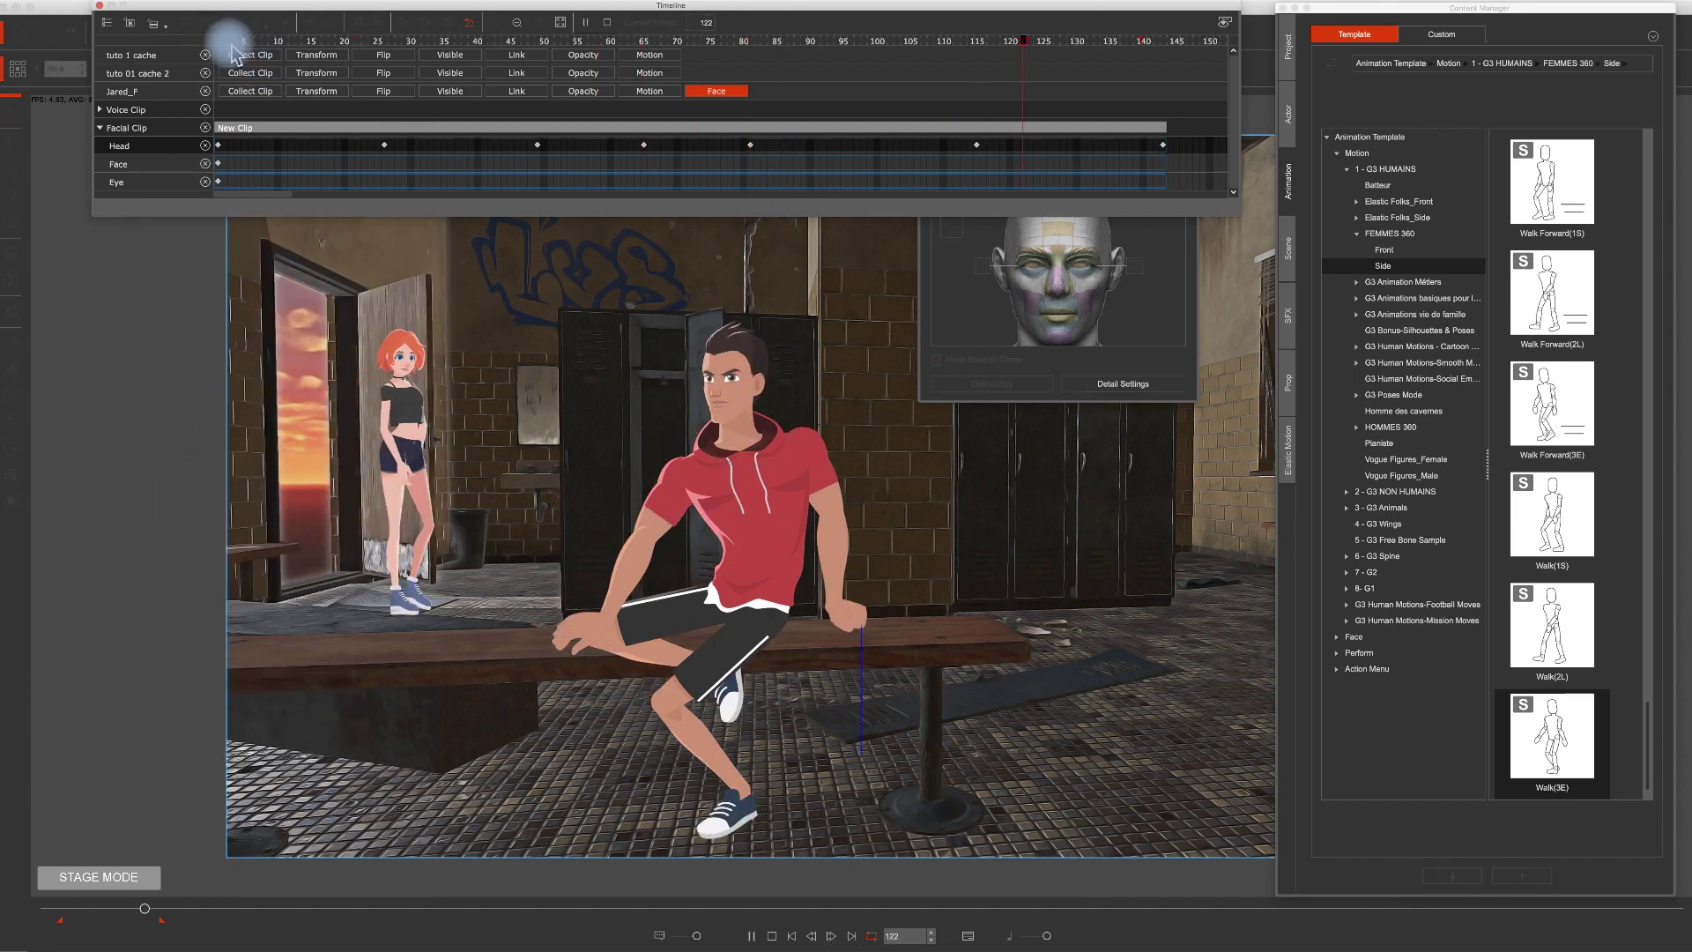
key("space")
Copy Jared's head key from frame 115 to frame 105 and preview the result.
left_click(983, 154)
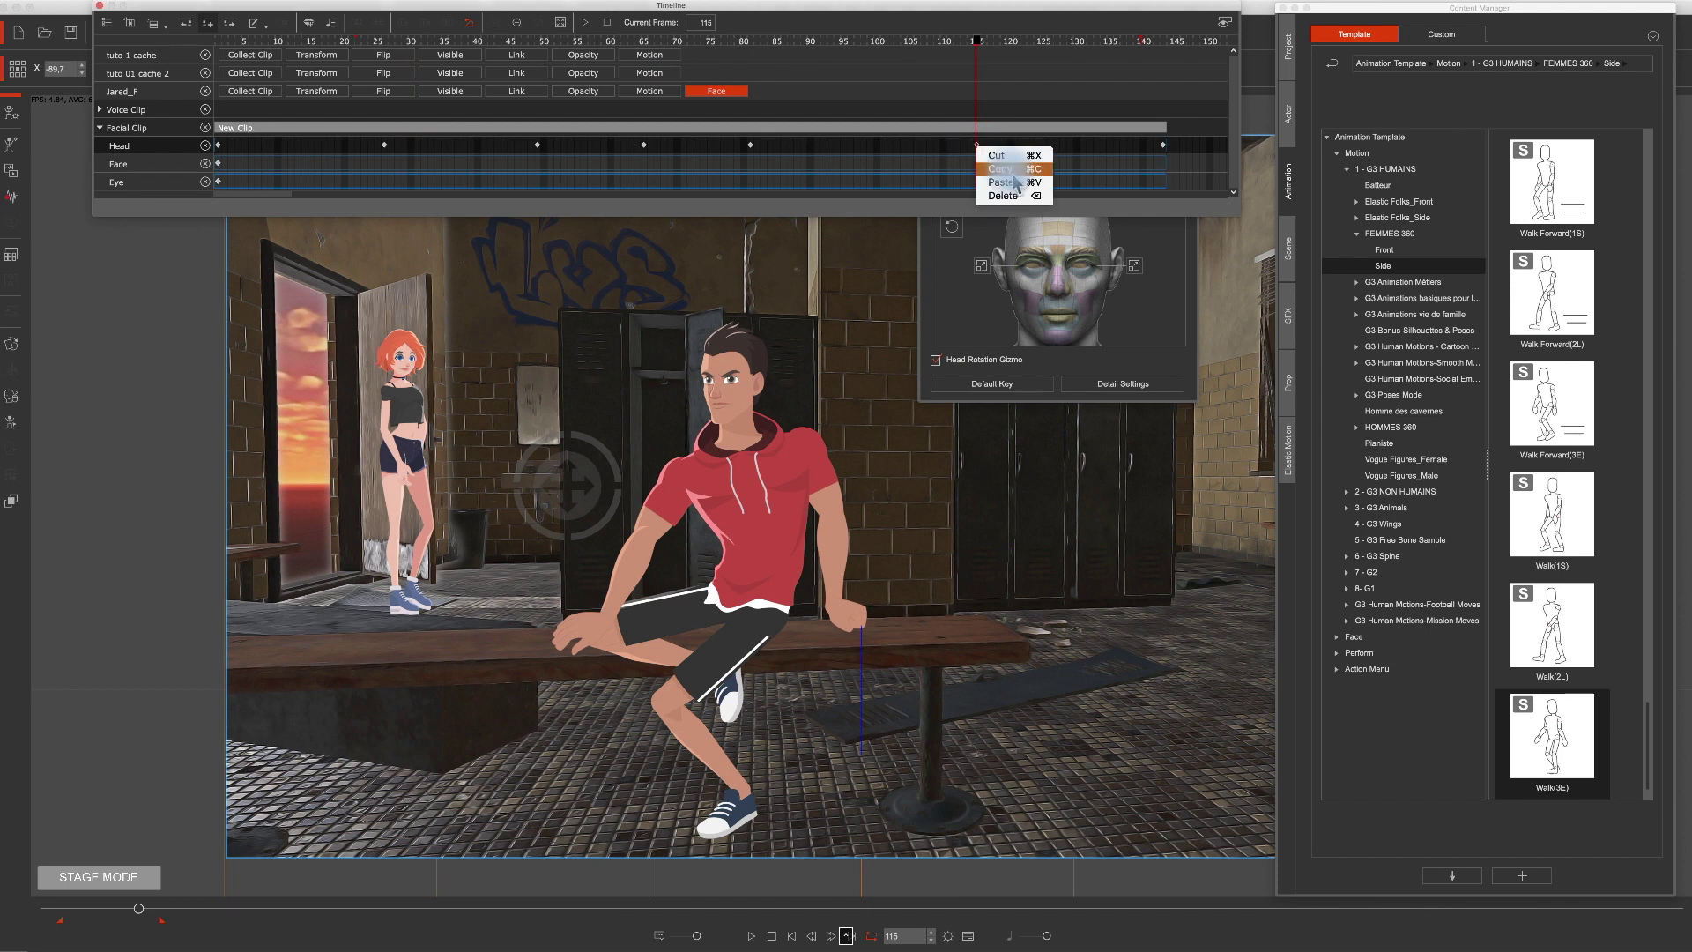
left_click(913, 152)
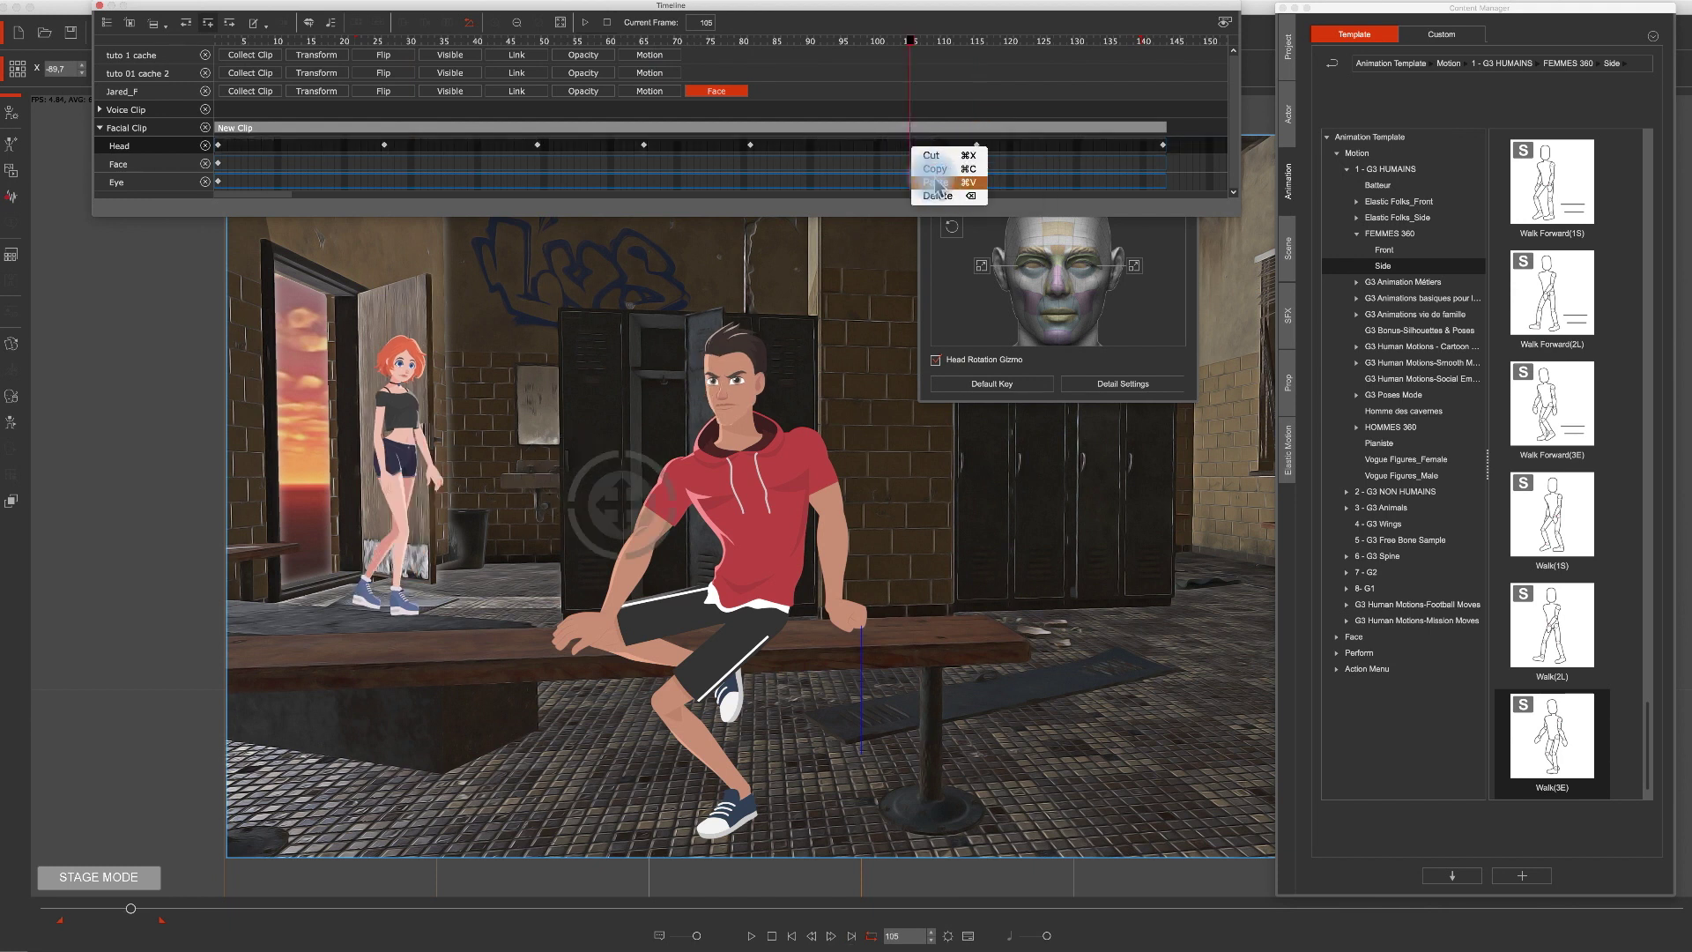
left_click(610, 42)
key("space")
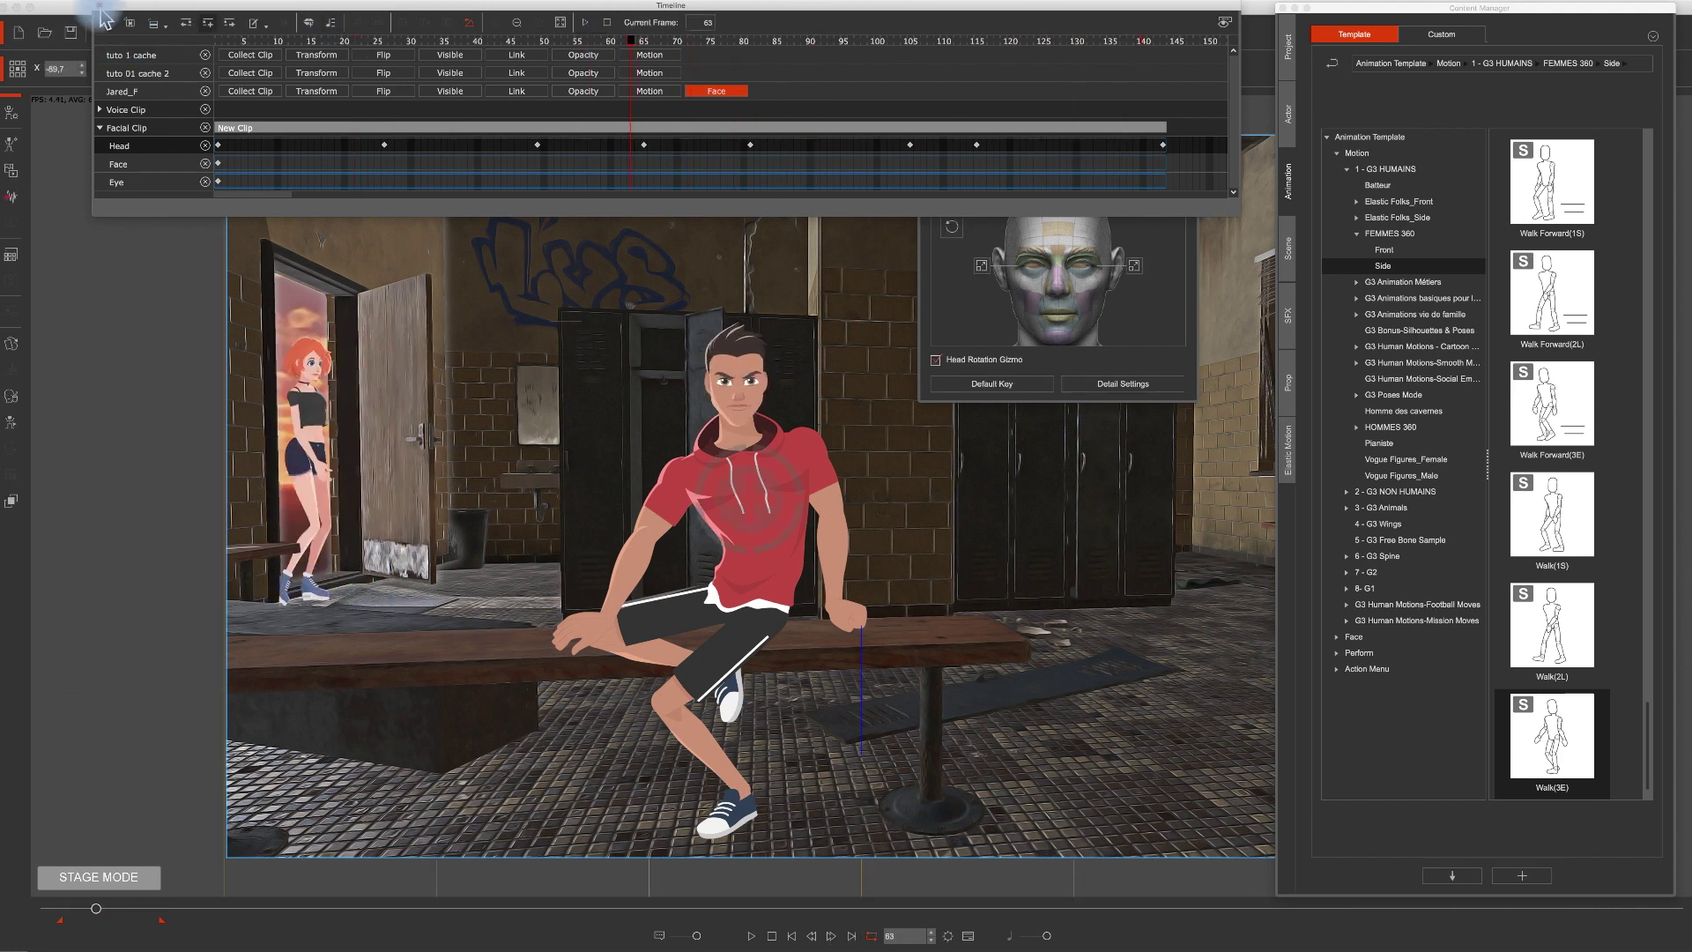
Close the timeline and Face Key Editor, and open the video render settings.
left_click(100, 5)
left_click(926, 131)
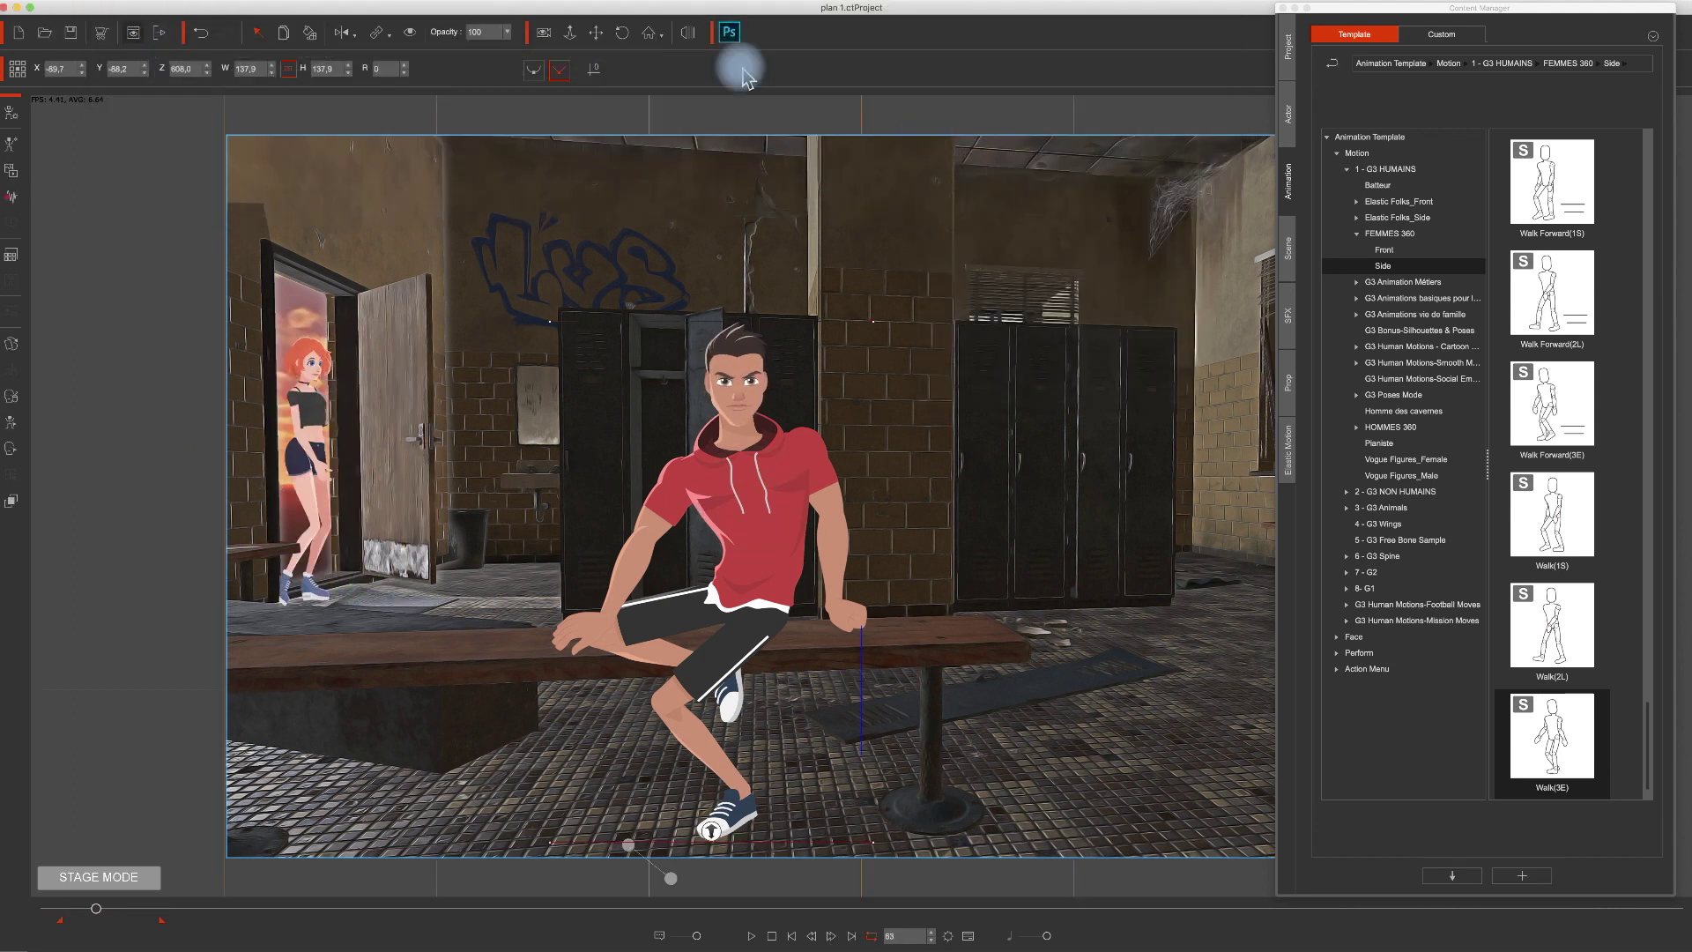
left_click(394, 5)
left_click(415, 31)
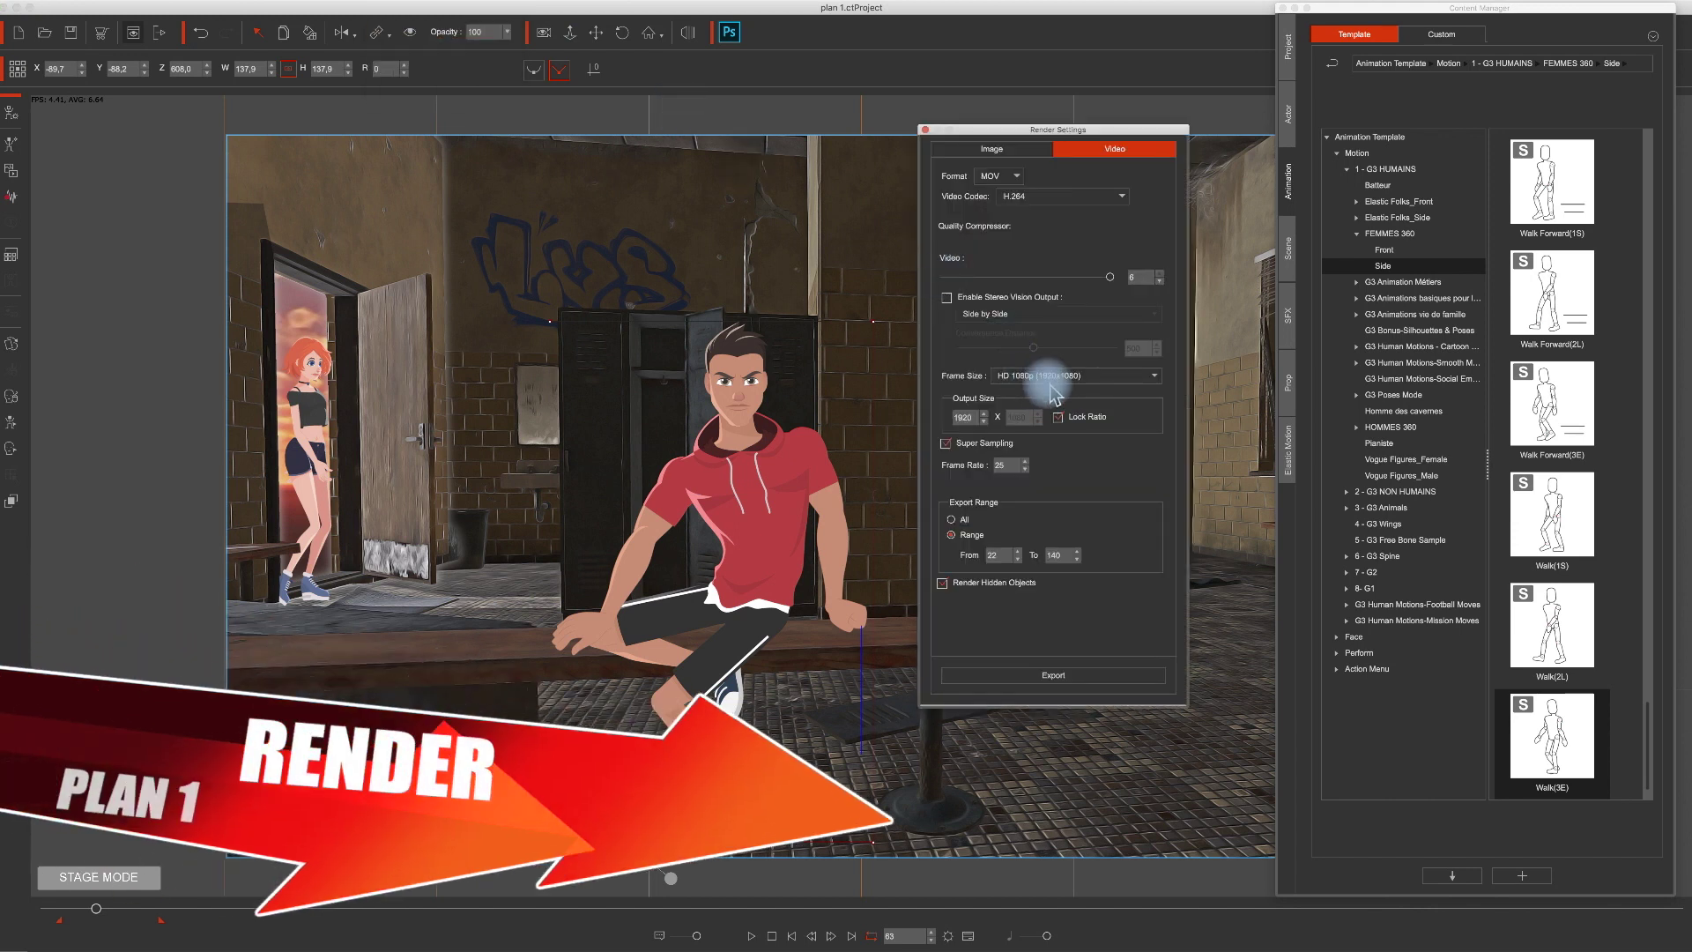
Export frames 22 to 140 as an HD 1080p MOV with Super Sampling, saved as PLAN 01 in the TUTO ICLONE CA4 folder.
left_click(948, 443)
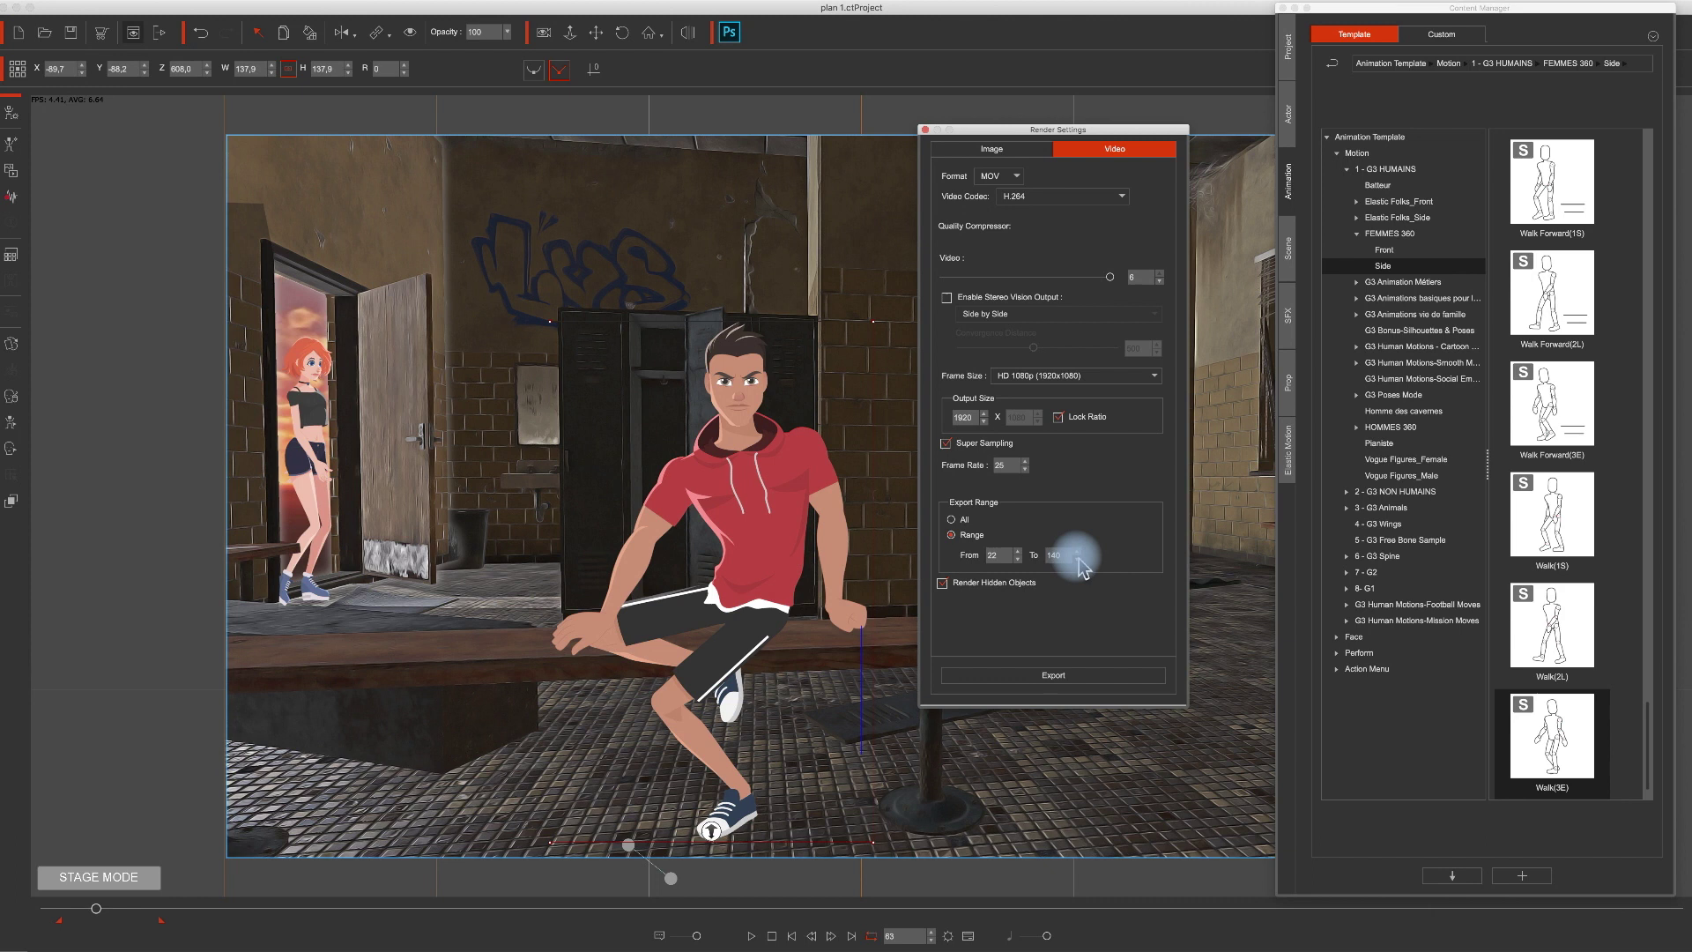
left_click(1036, 676)
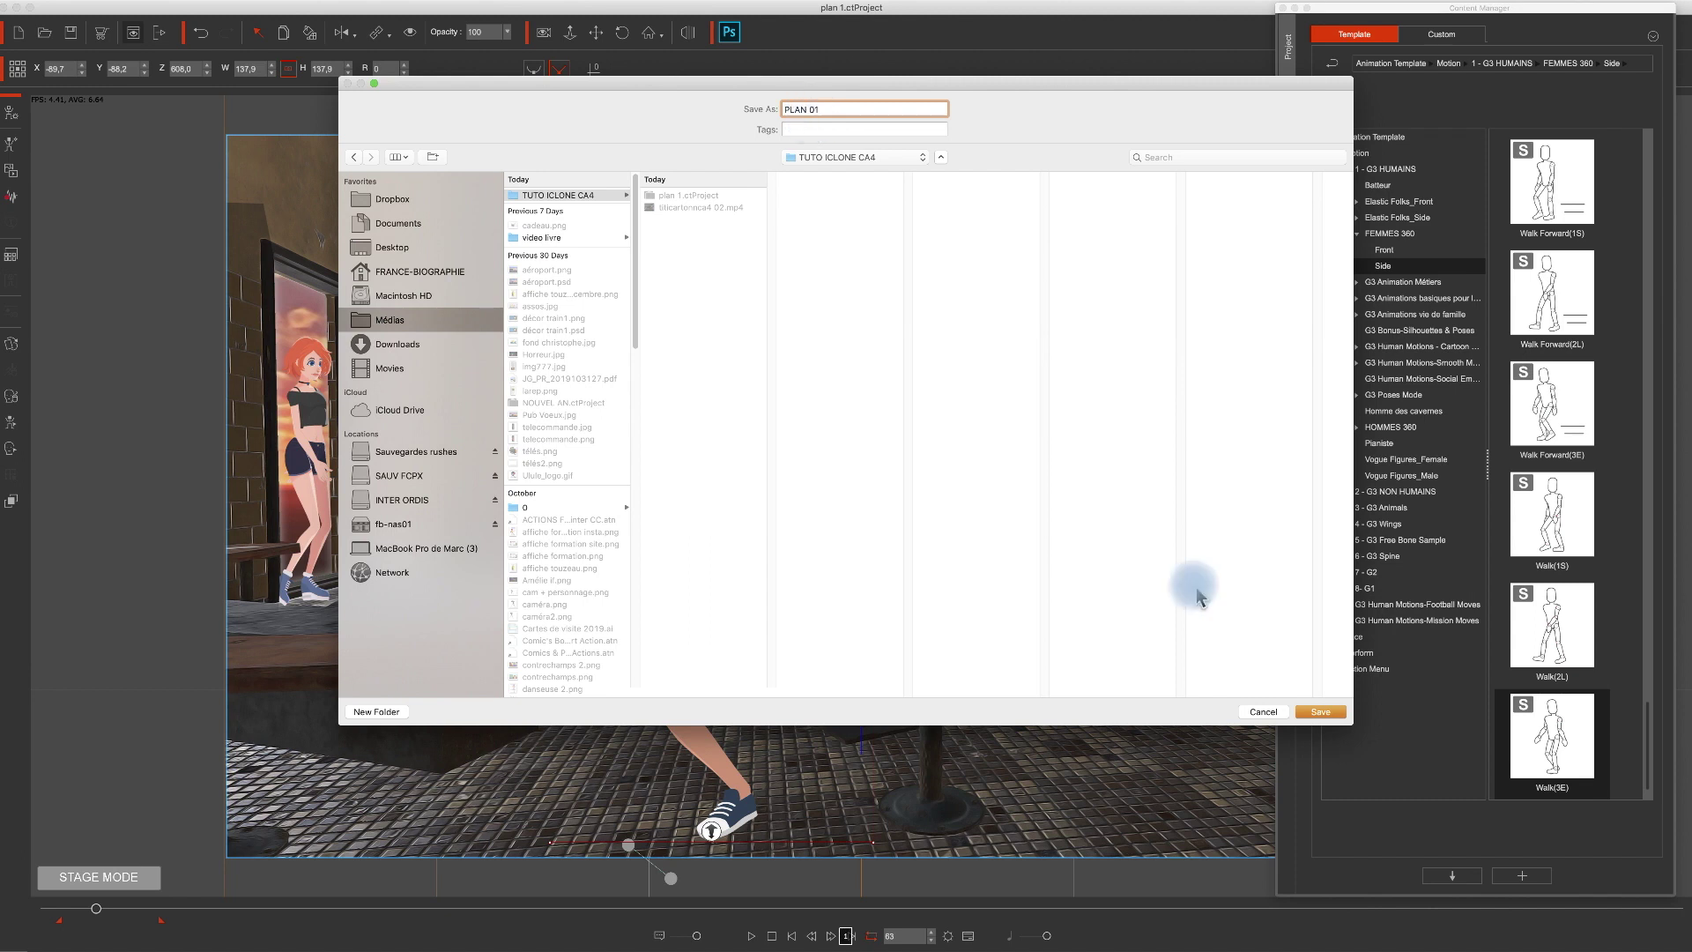
left_click(1326, 714)
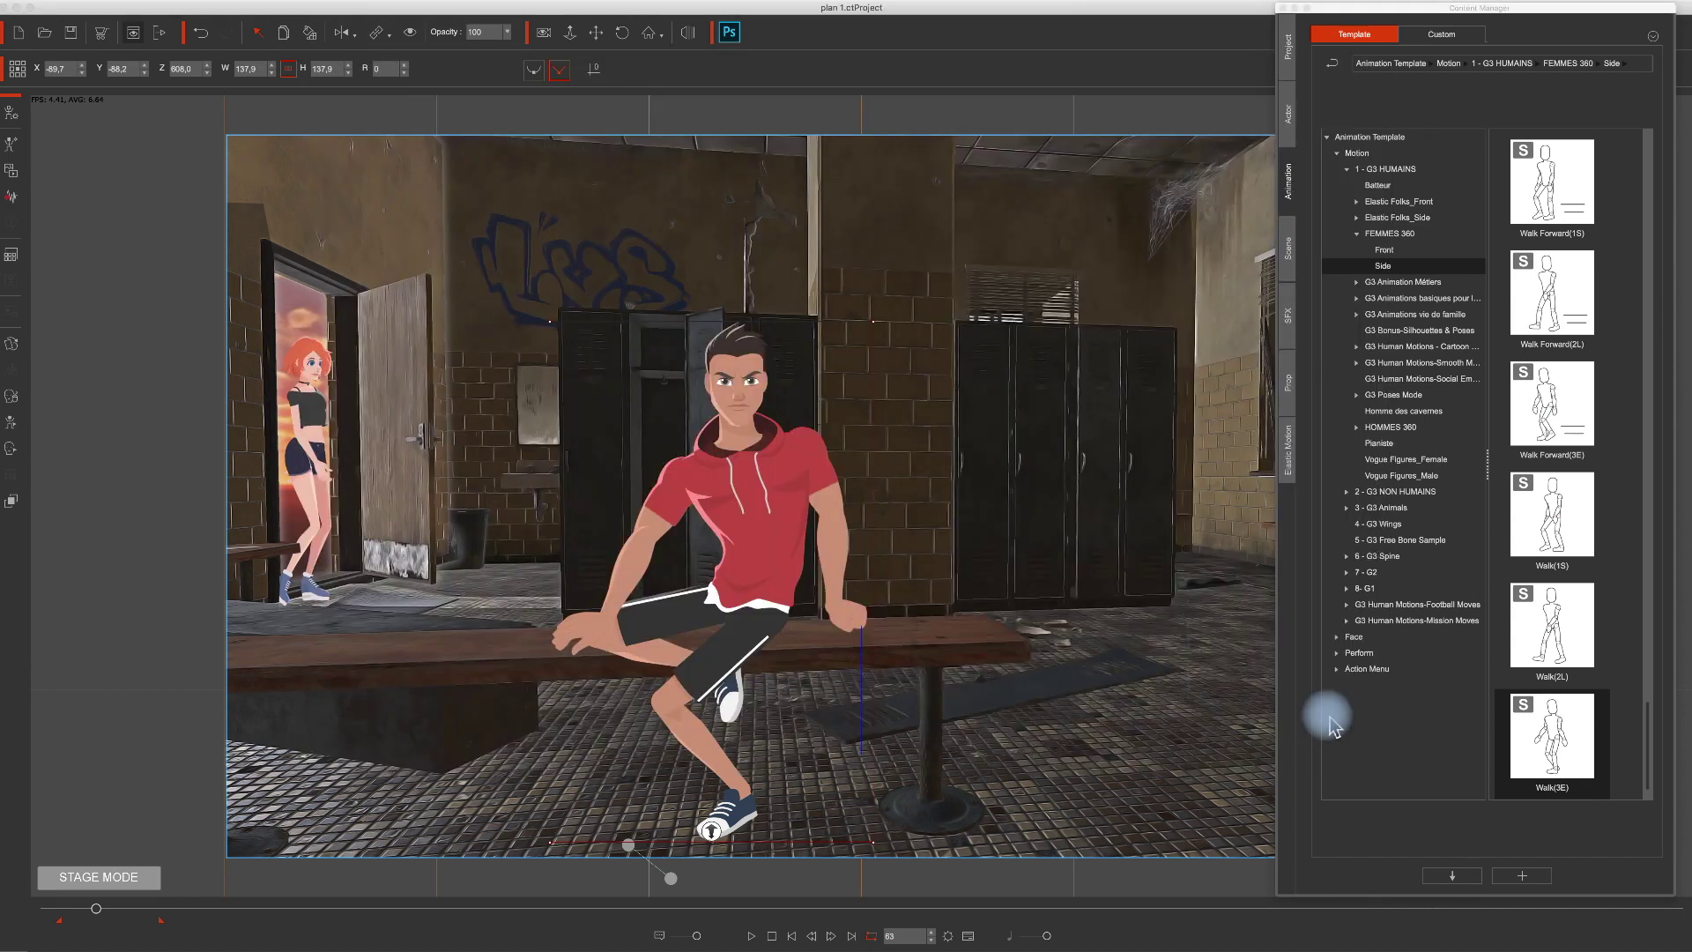